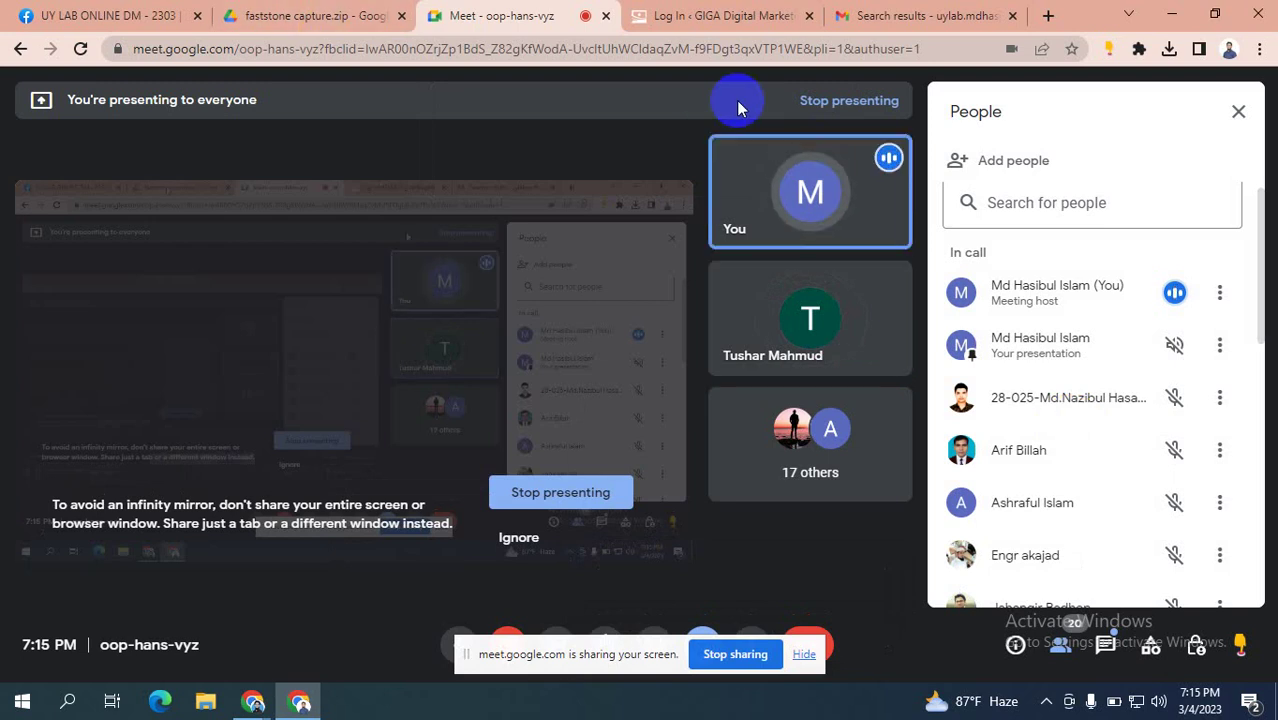
- Switch to the browser window showing the Daraz home page and decline the "Daz wants to be friends with you" prompt
key("alt+Tab")
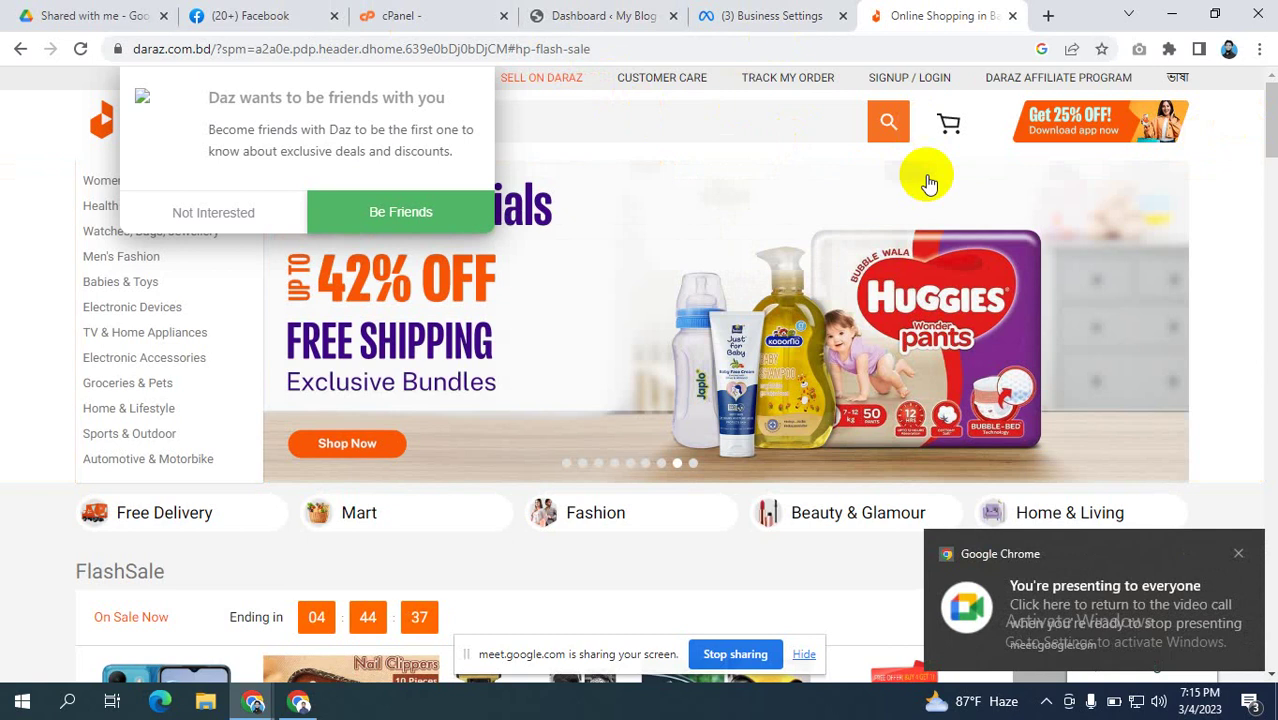
left_click(190, 226)
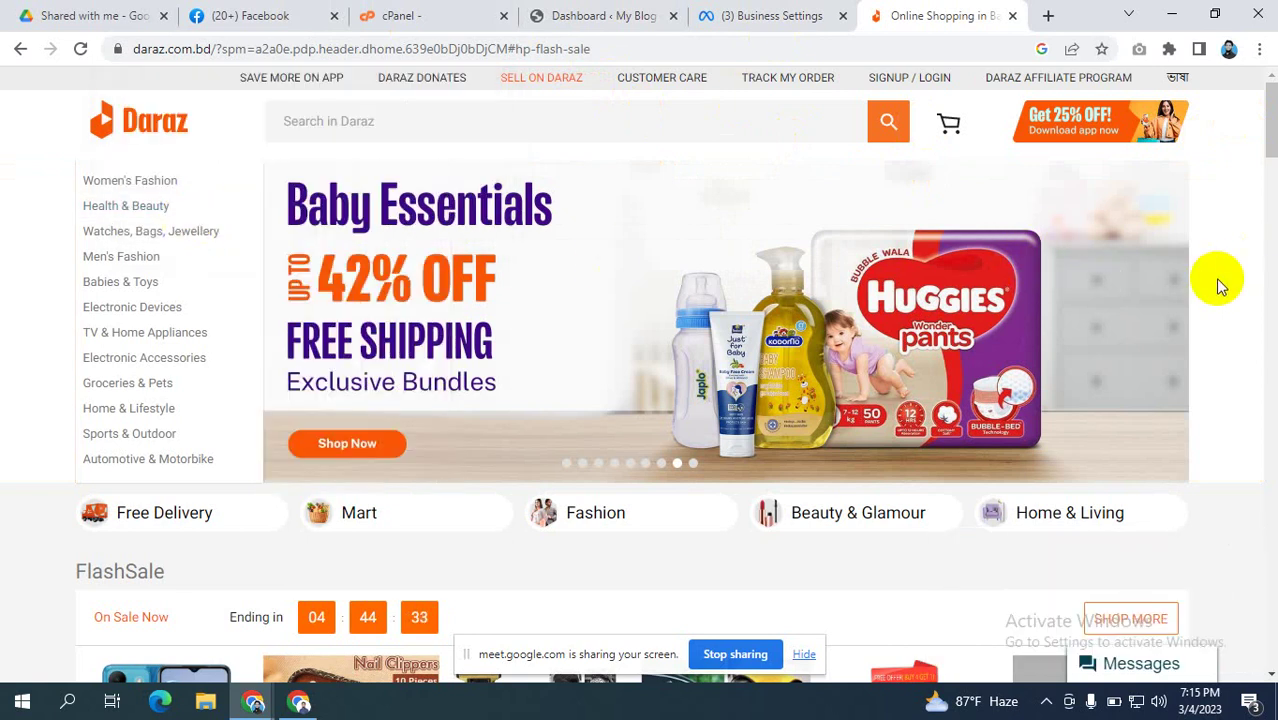
scroll(1220, 285, "down", 2)
scroll(1220, 285, "up", 2)
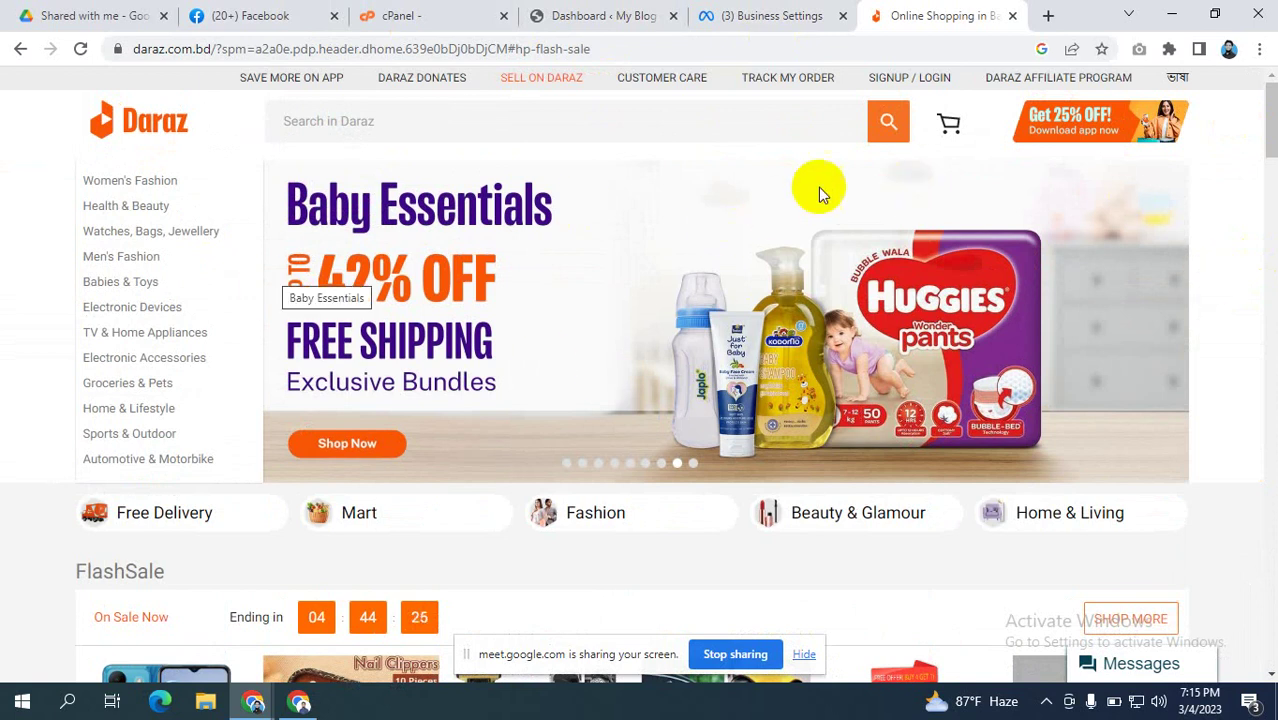
left_click(768, 15)
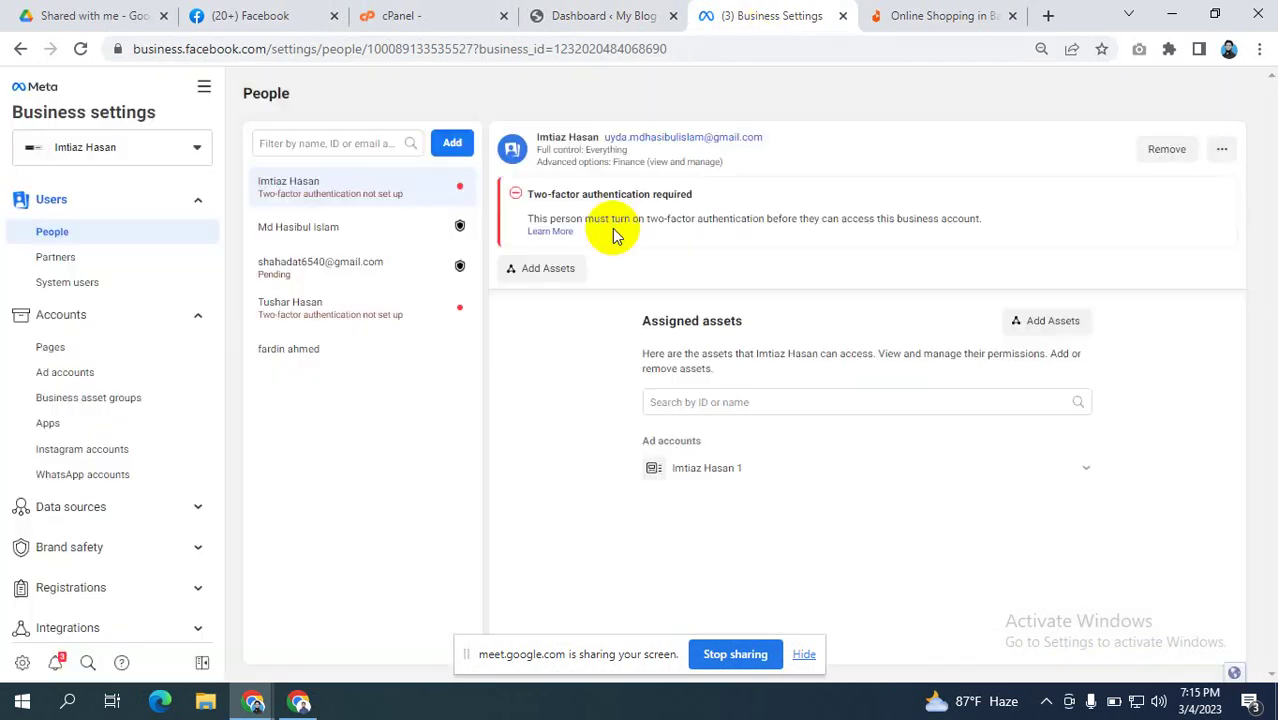
scroll(85, 345, "down", 2)
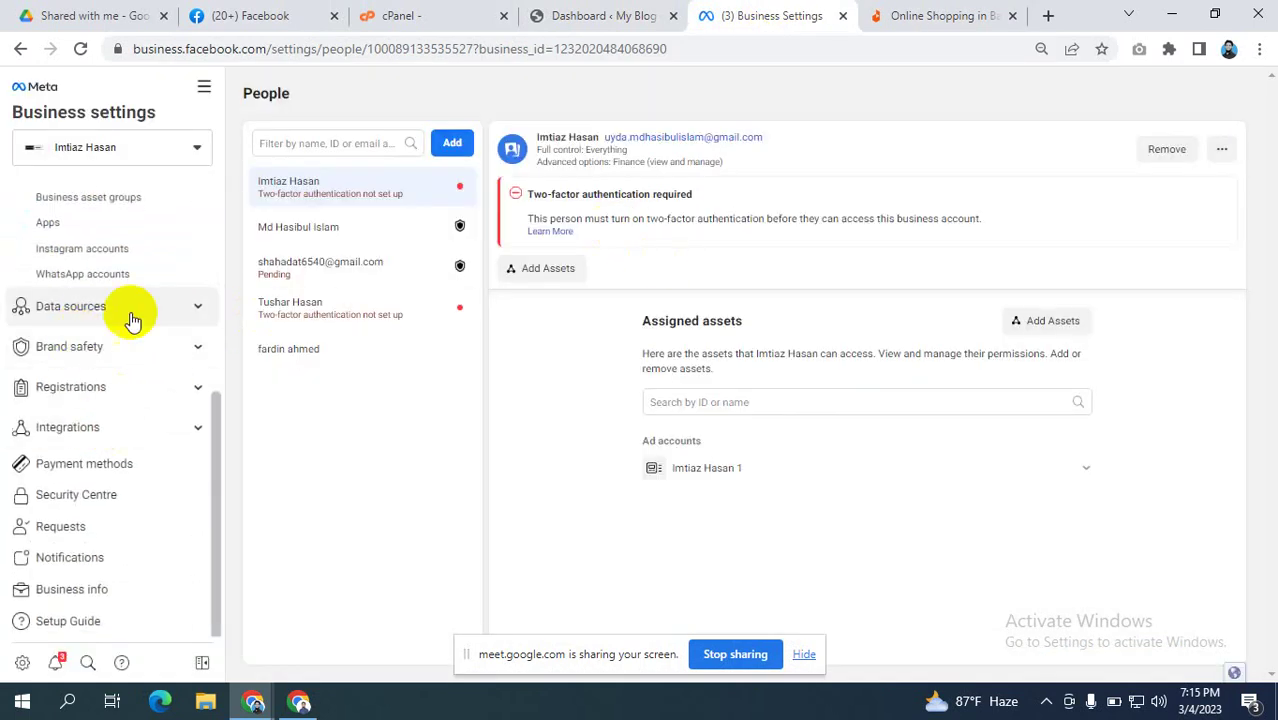
scroll(133, 316, "up", 2)
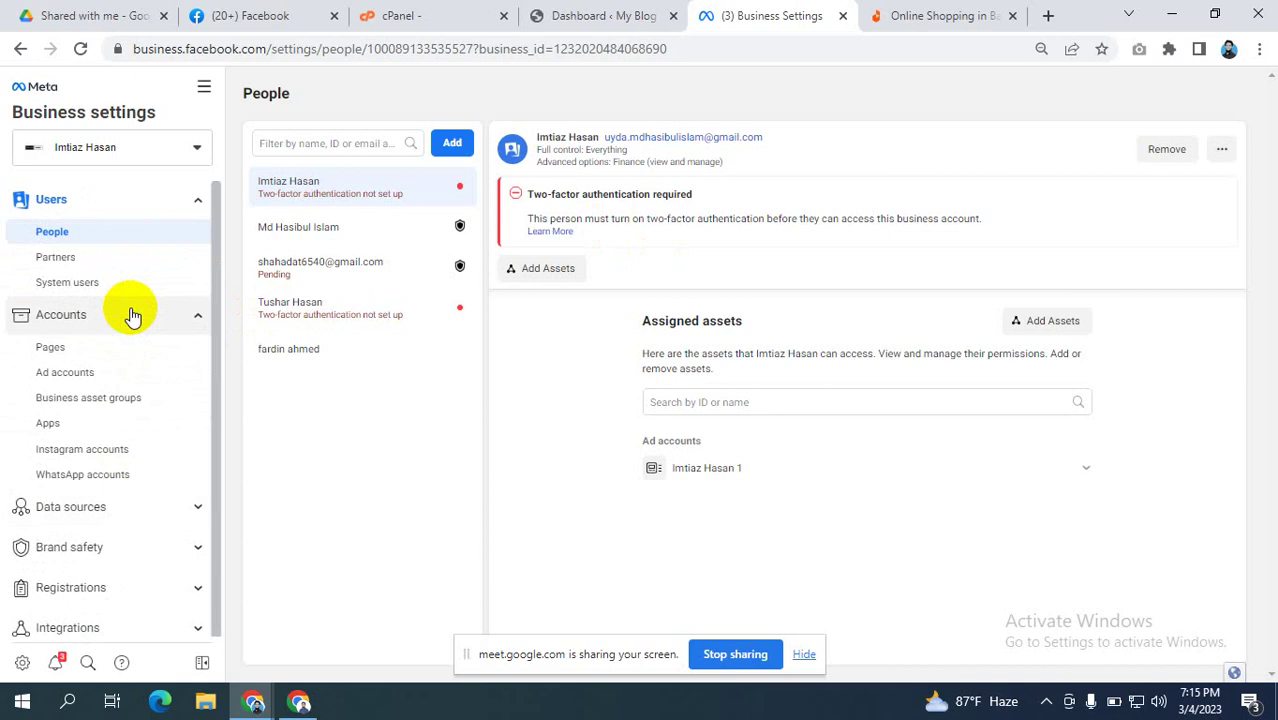
scroll(130, 315, "down", 2)
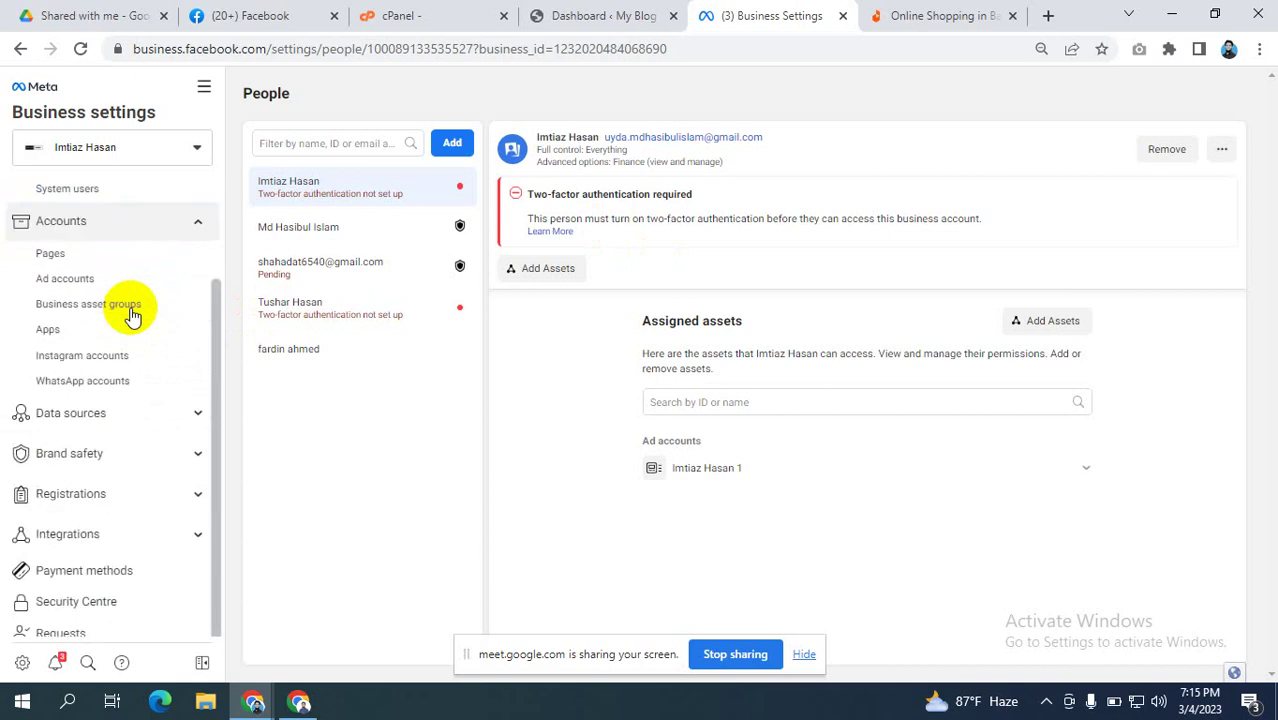
left_click(958, 20)
left_click(720, 17)
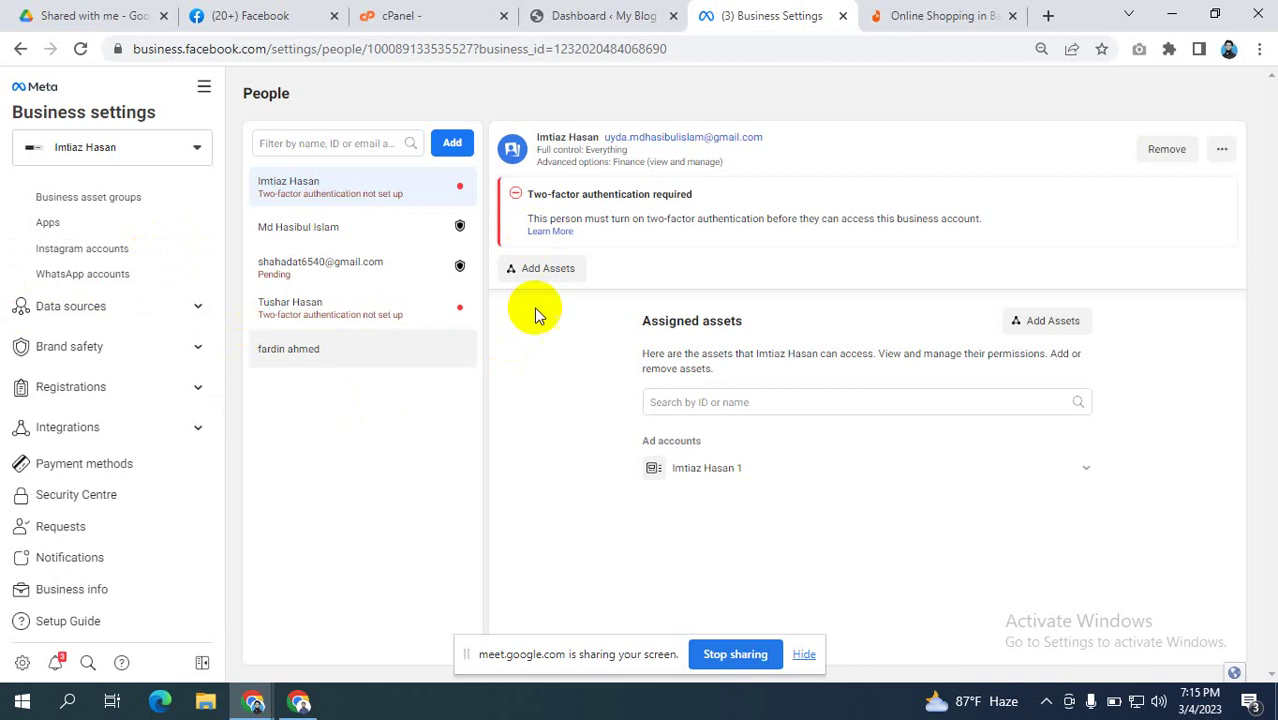
left_click(998, 17)
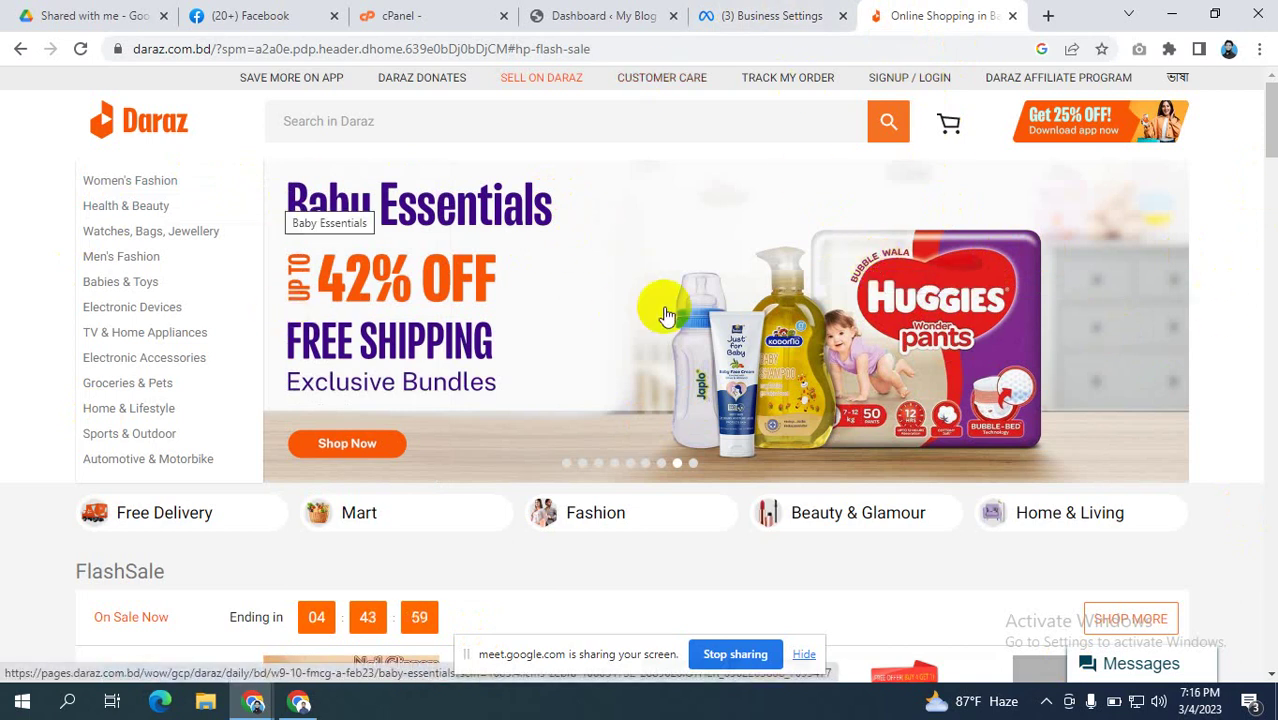
- In Meta Business settings, open Pixels under Data sources and start adding a new pixel
left_click(740, 14)
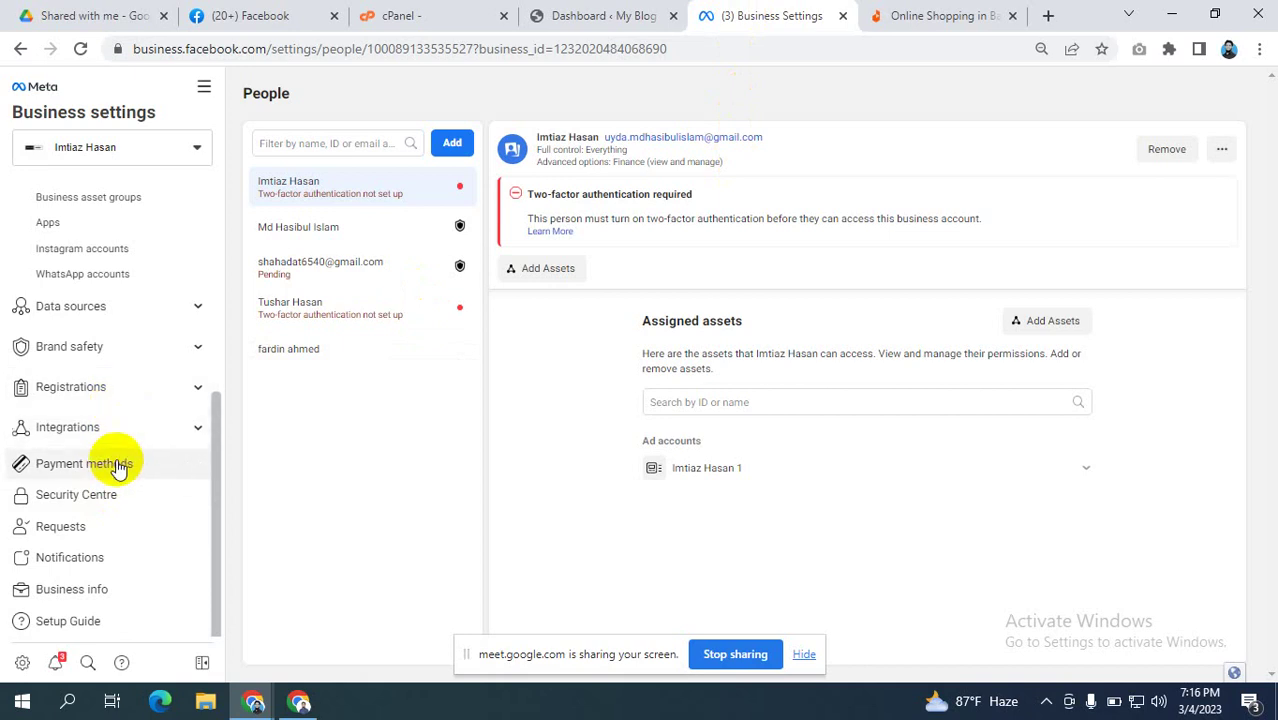
left_click(131, 316)
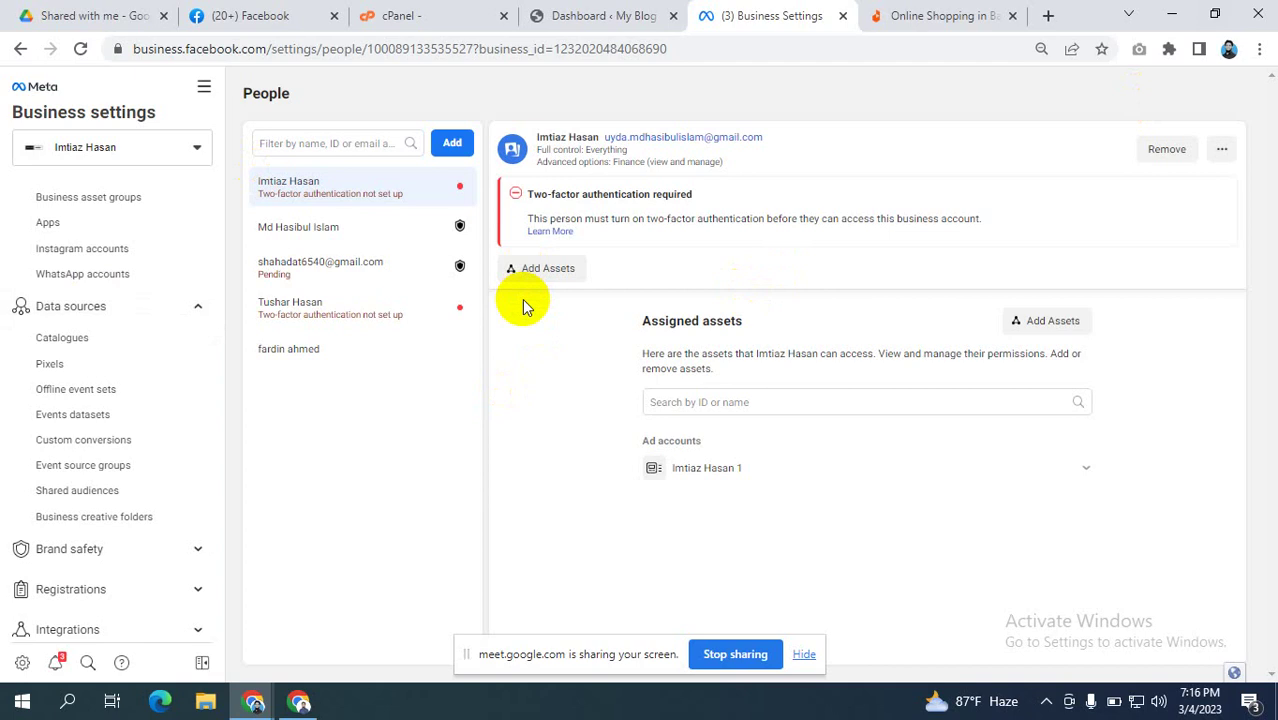
left_click(50, 366)
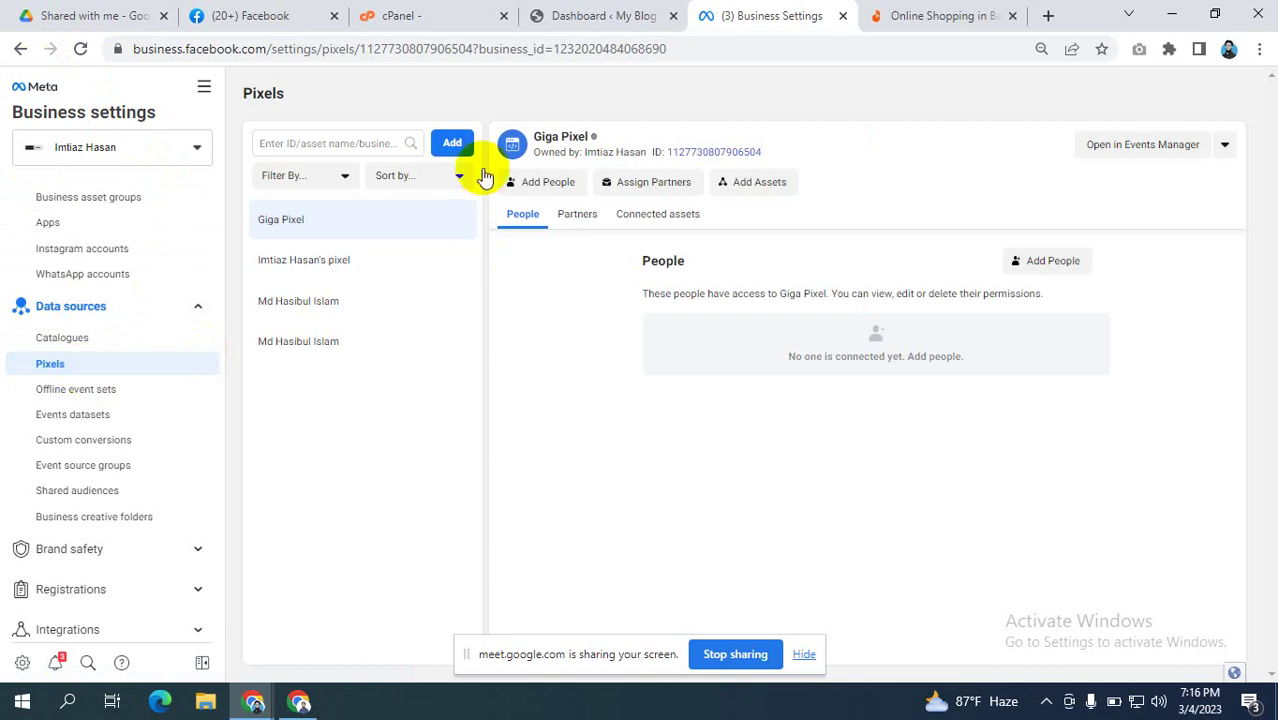
left_click(452, 141)
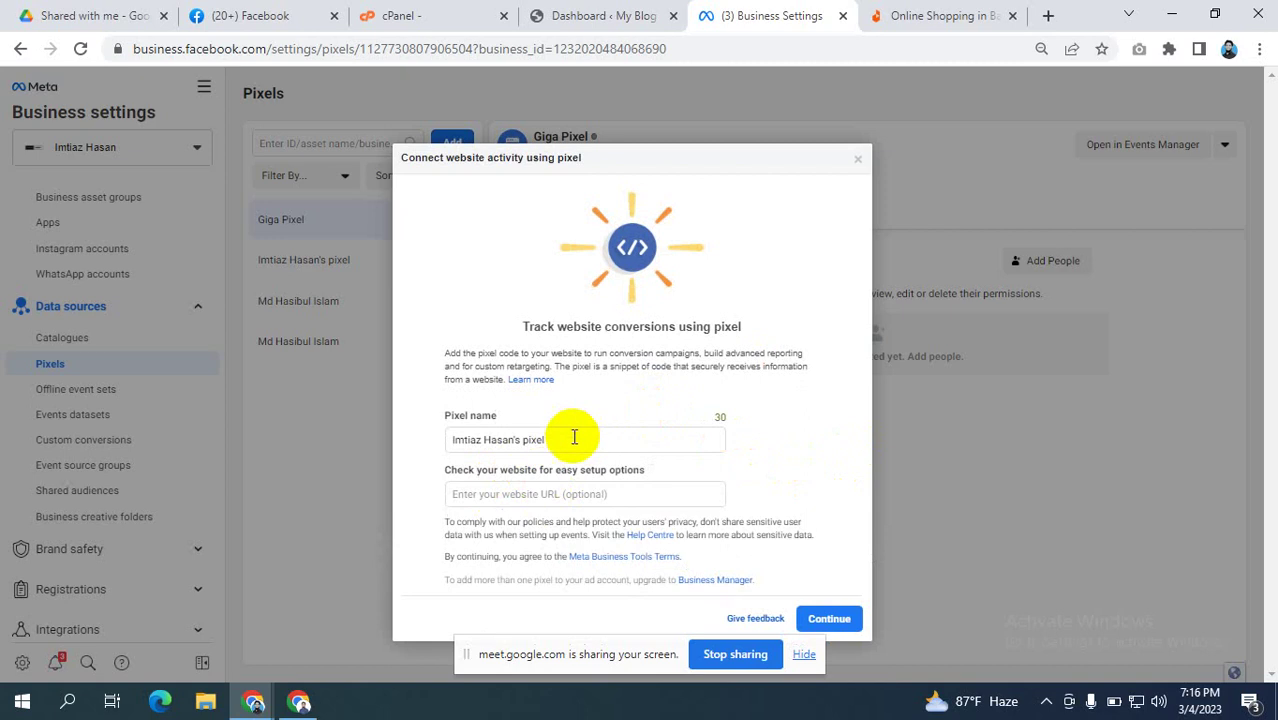
left_click_drag(571, 439, 325, 437)
- Load the My Blog WordPress site's home page in a new browser tab
left_click(950, 15)
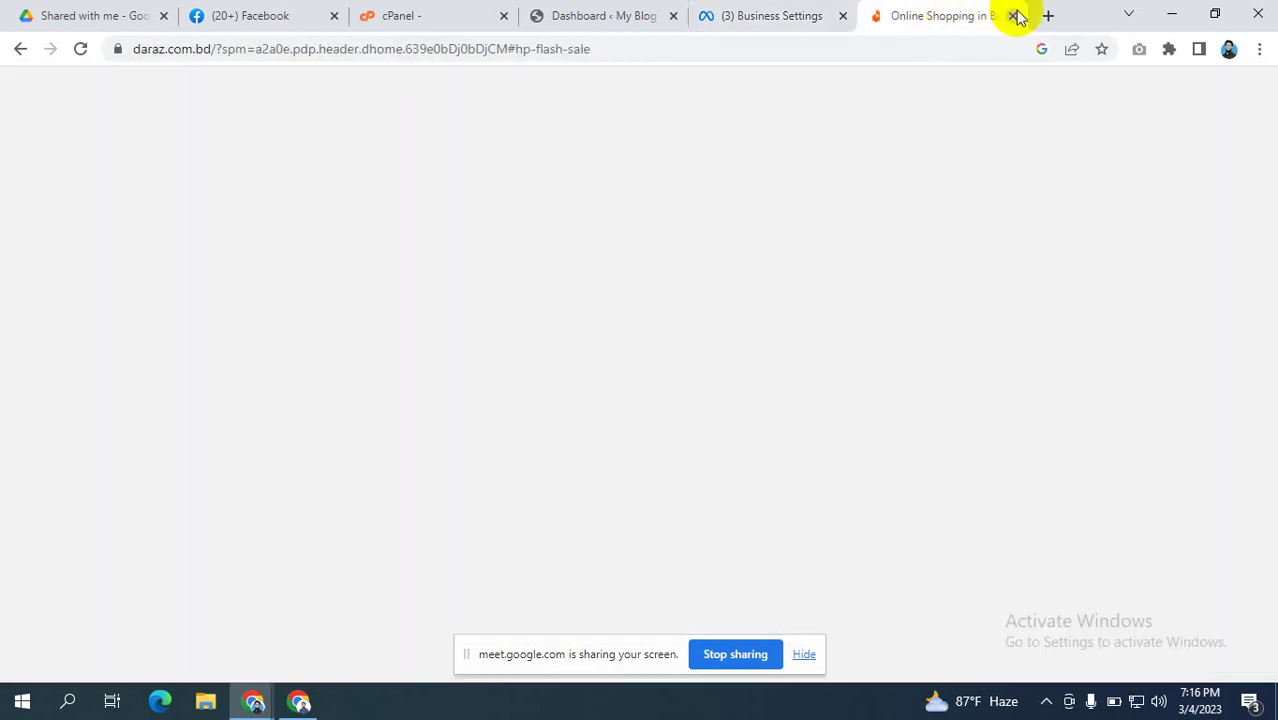
left_click(1047, 15)
left_click(682, 49)
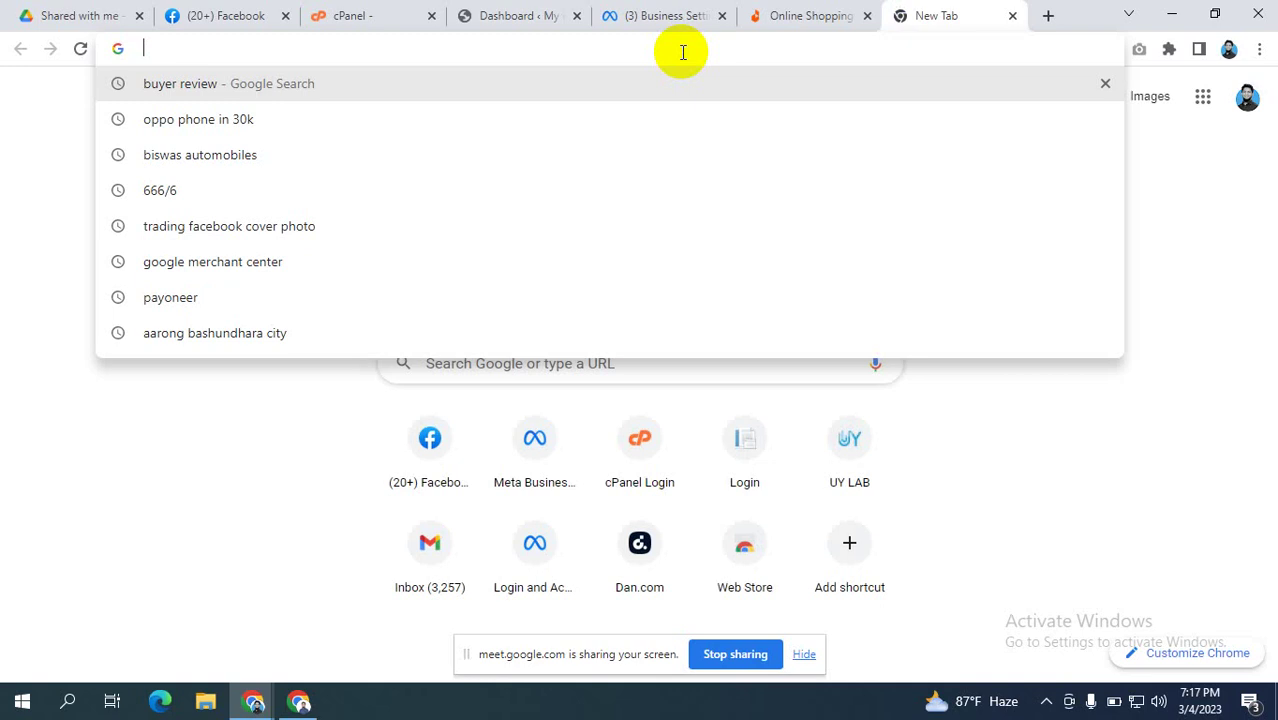
type("md")
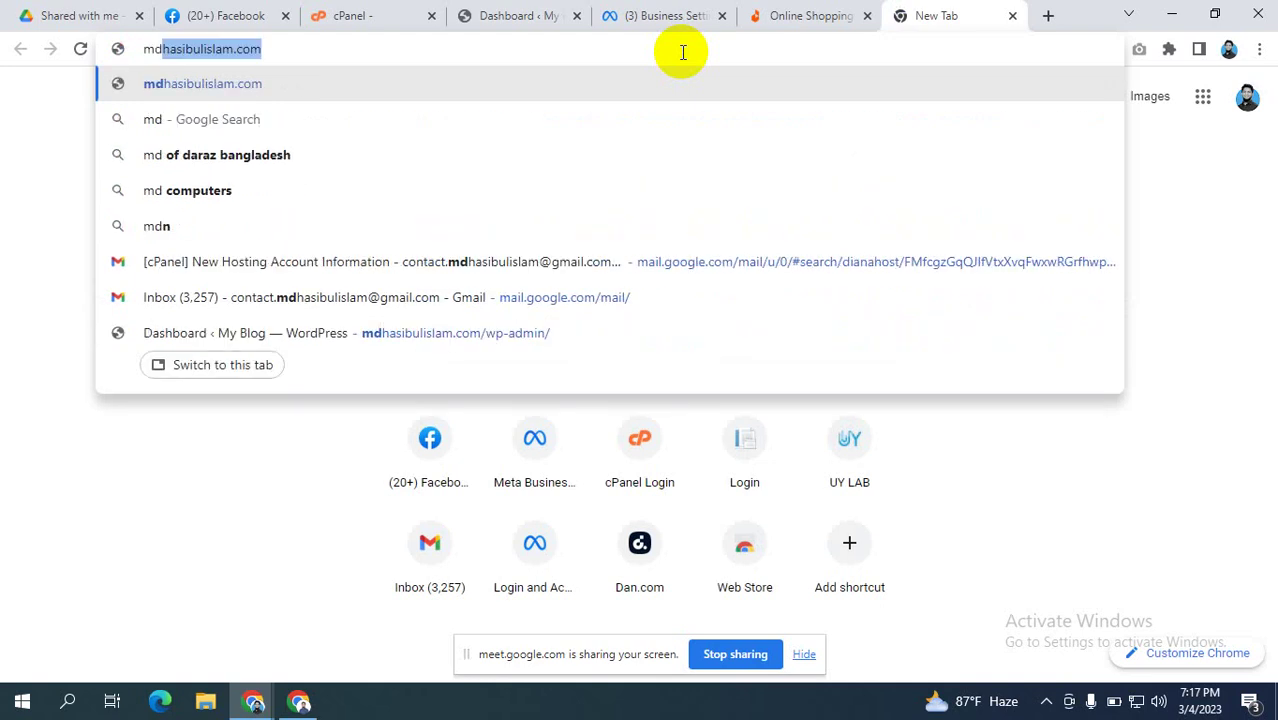
key("Return")
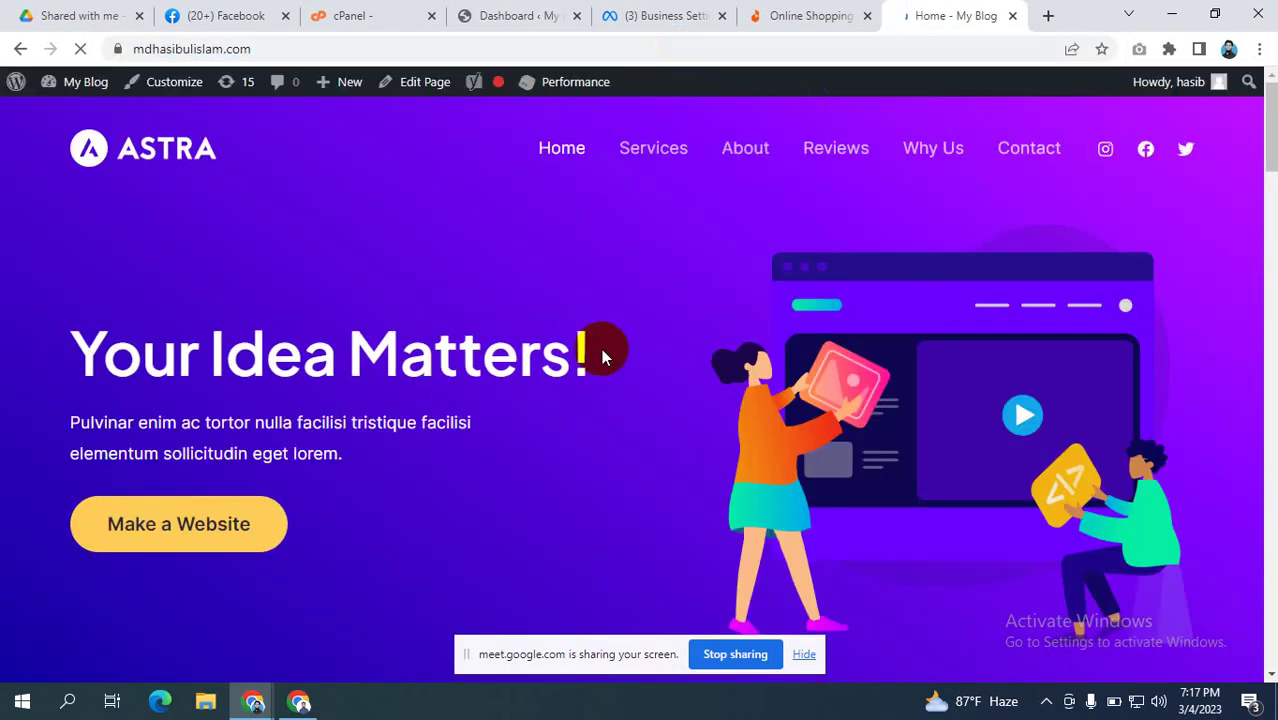
left_click(660, 12)
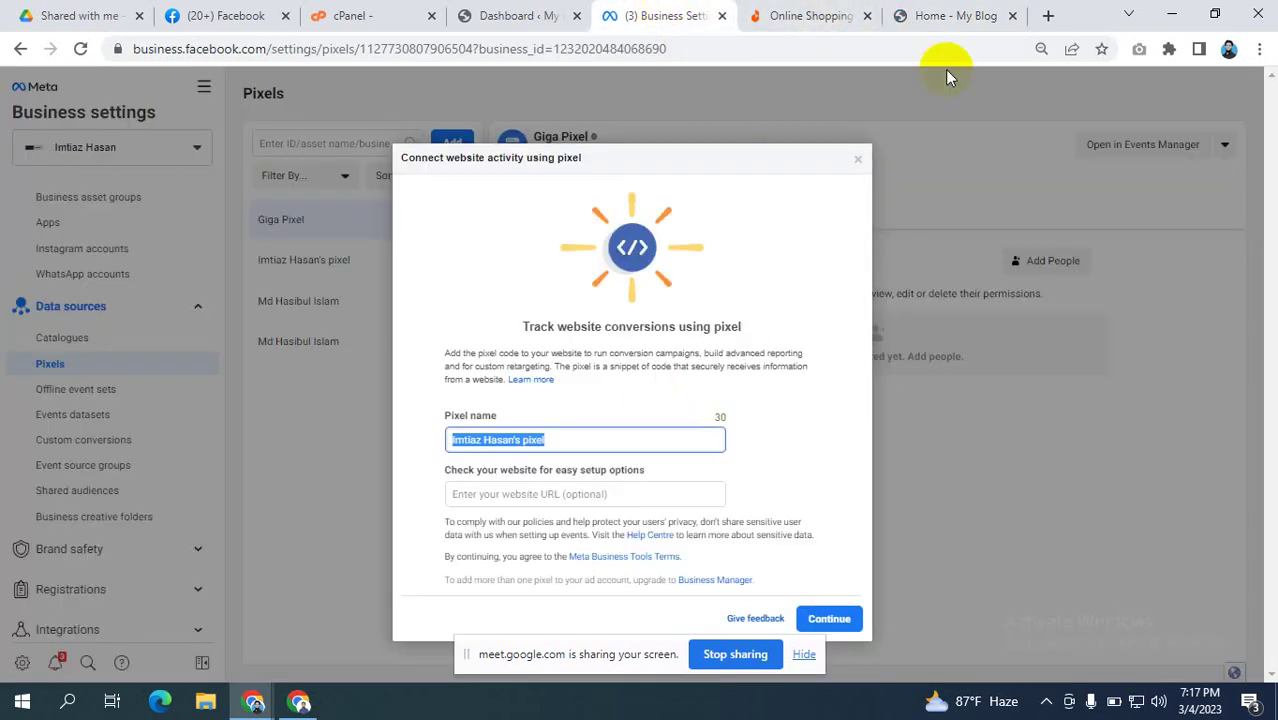
left_click(960, 12)
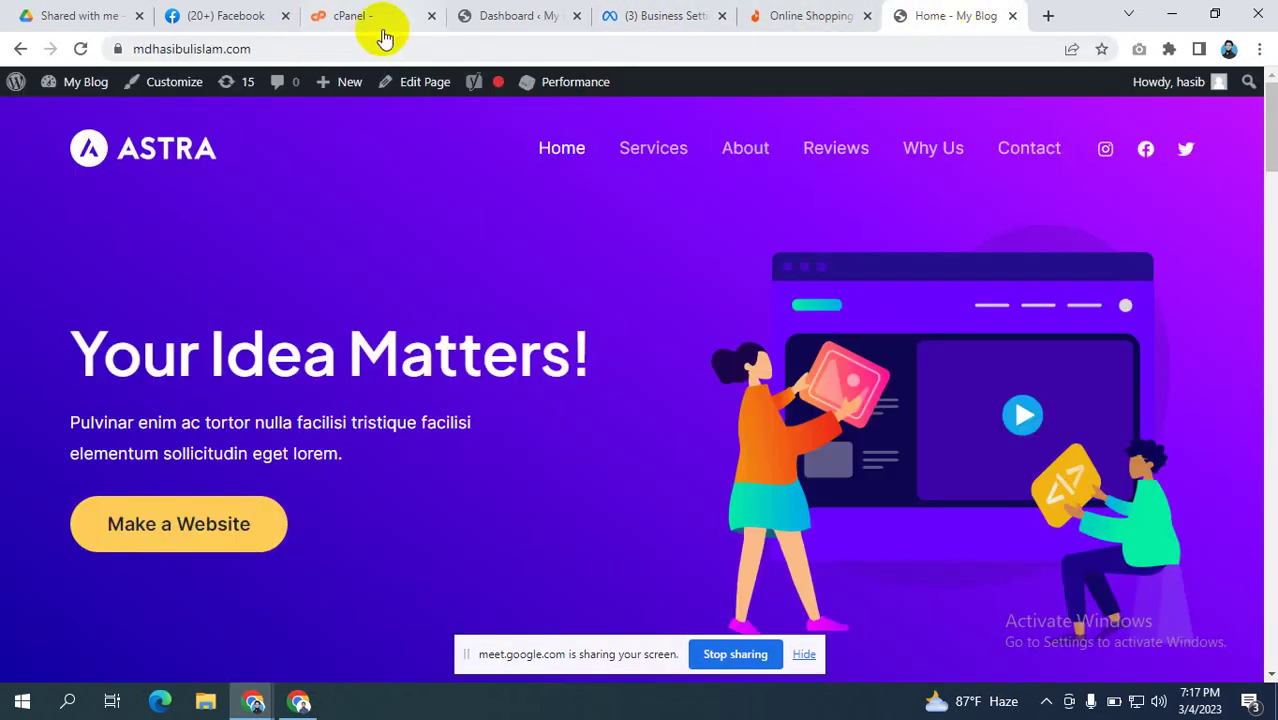
left_click(295, 55)
key("ctrl+c")
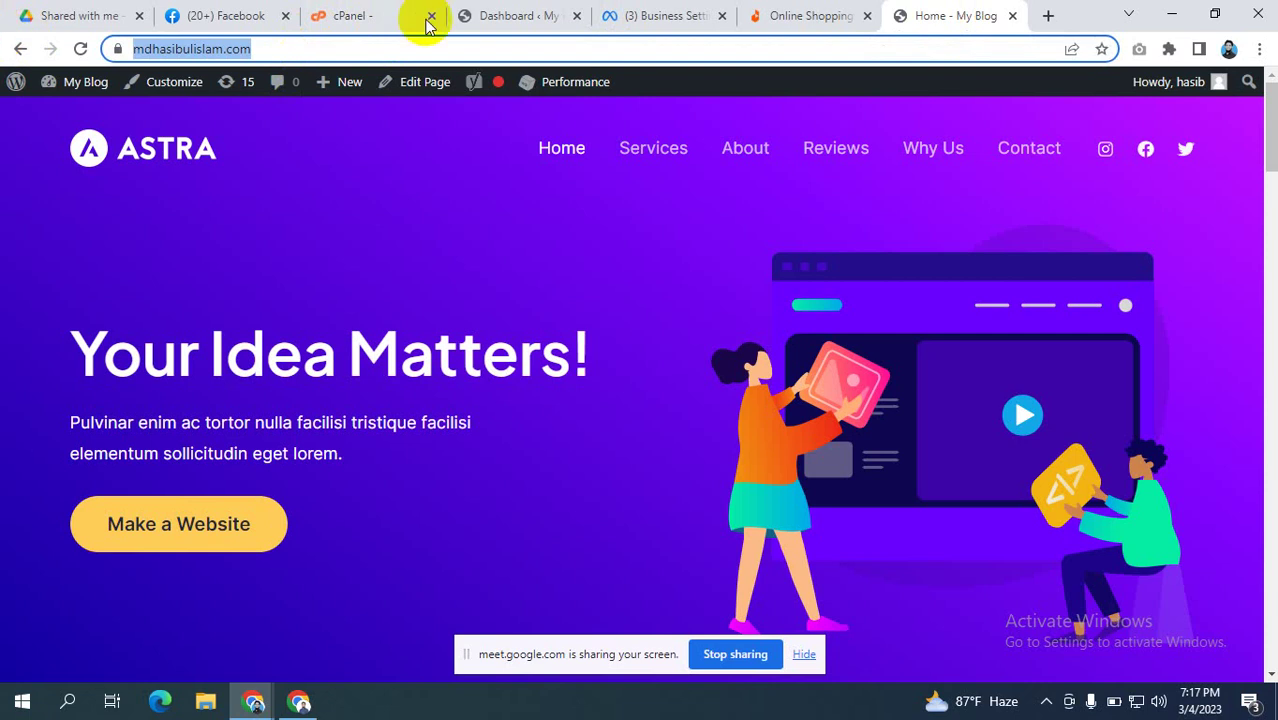
left_click(650, 15)
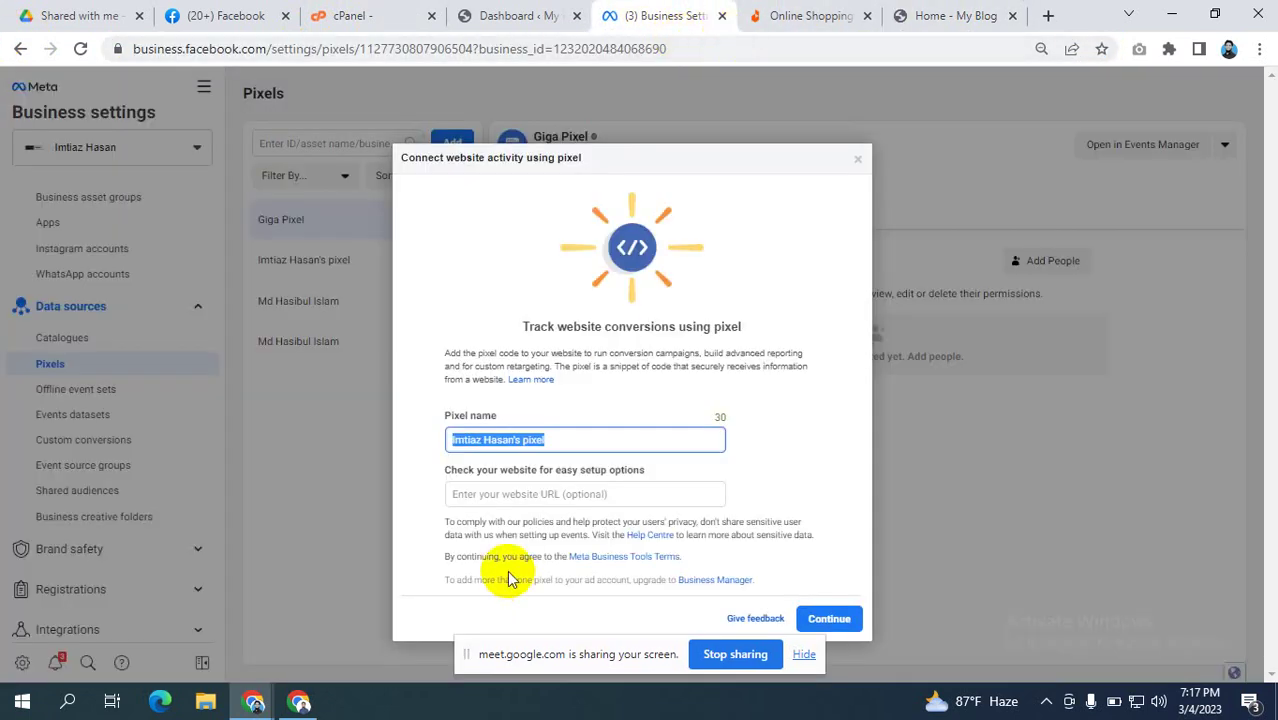
key("ctrl+v")
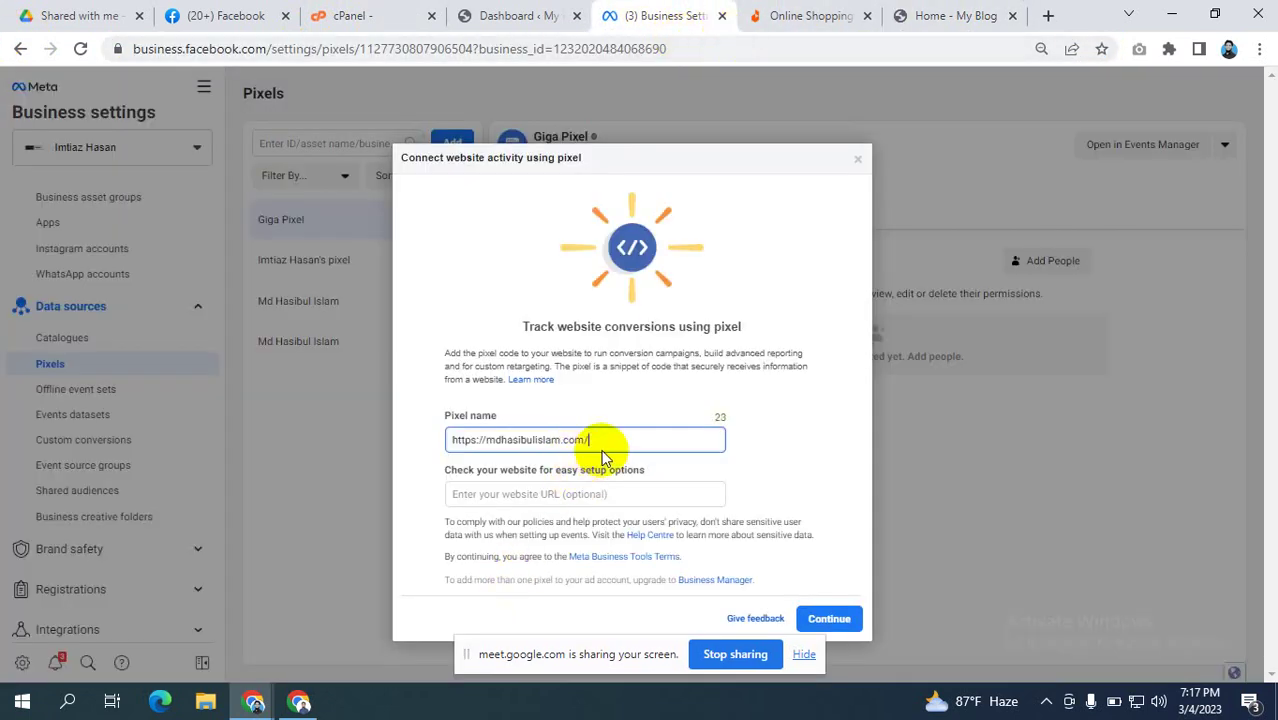
key("BackSpace")
left_click_drag(487, 440, 281, 445)
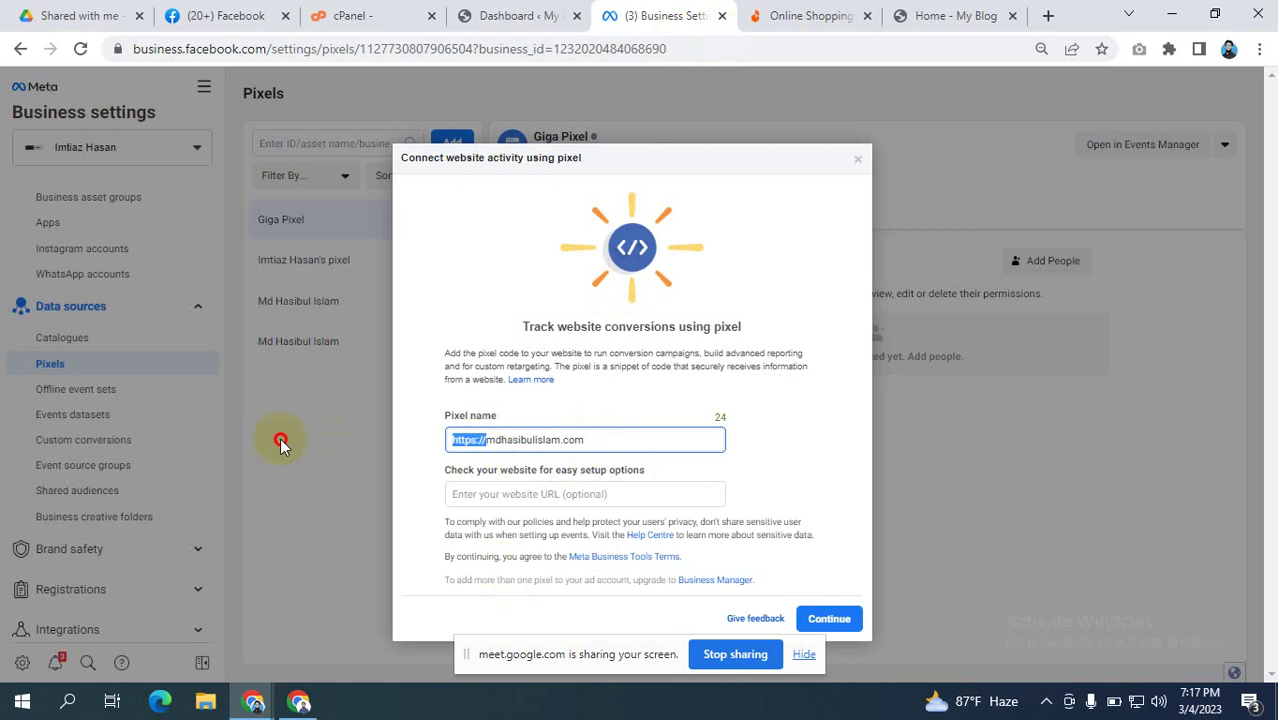
key("BackSpace")
left_click(514, 494)
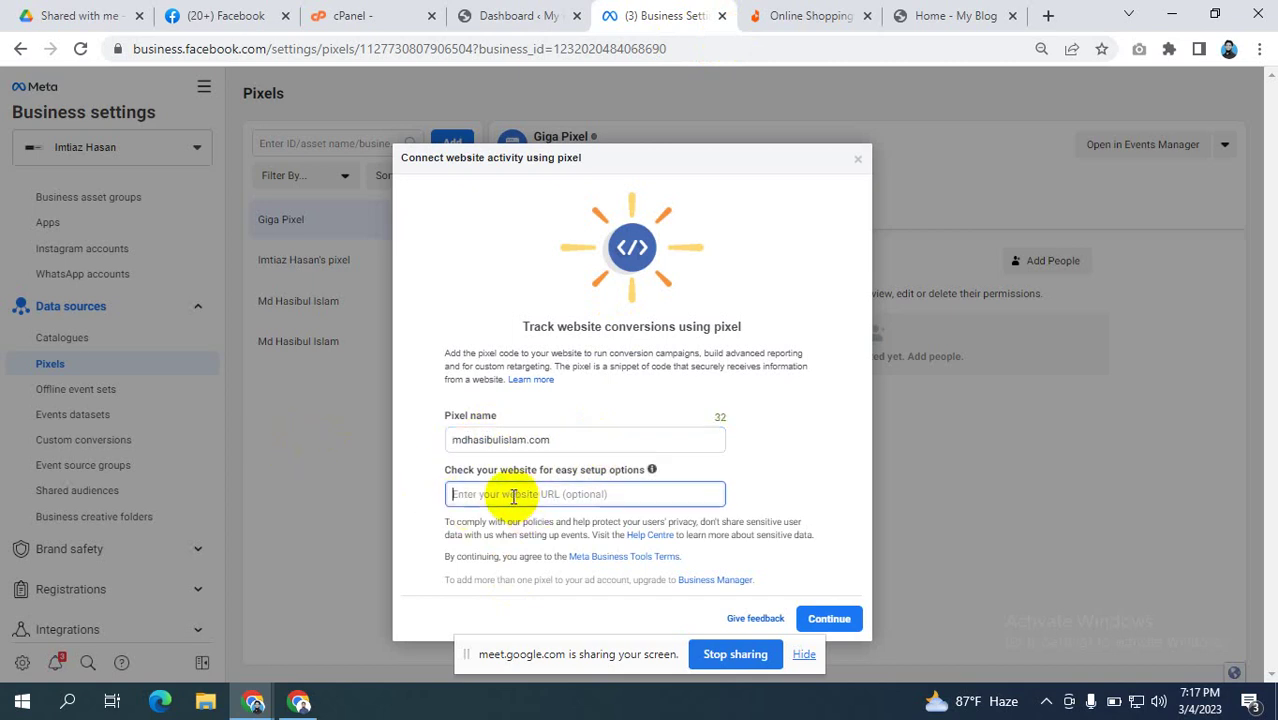
key("ctrl+v")
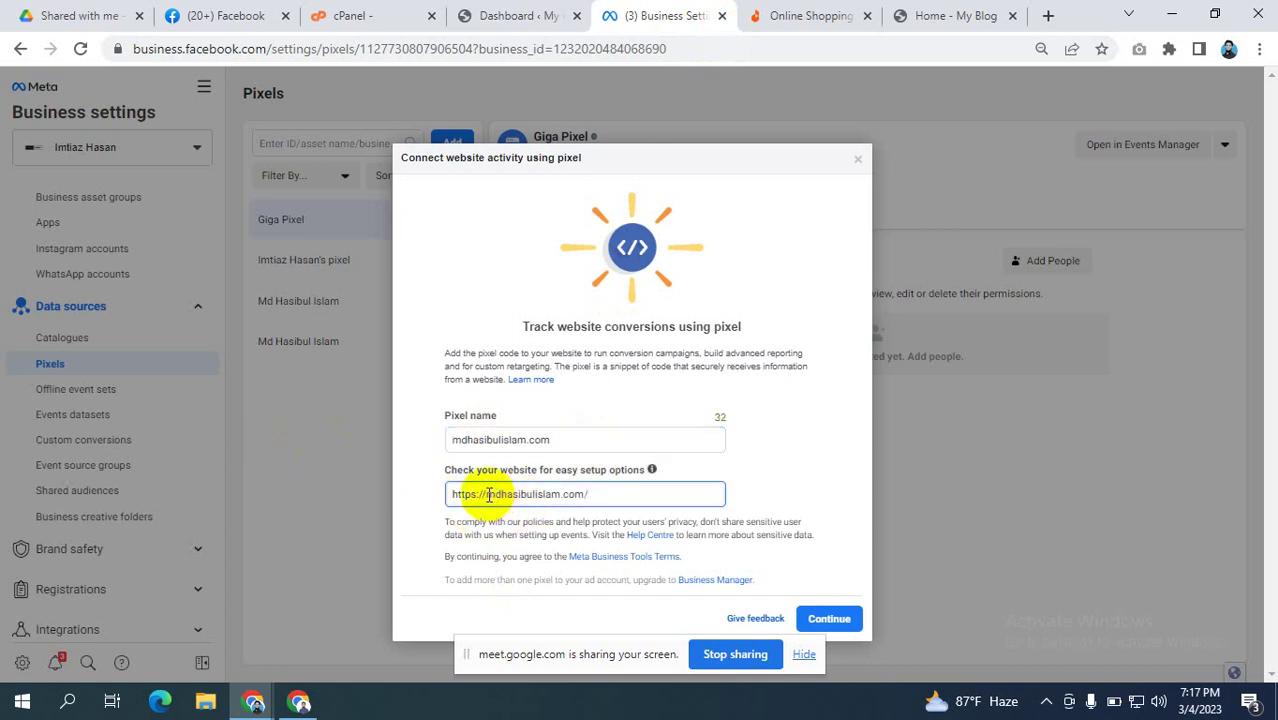
left_click(610, 495)
key("BackSpace")
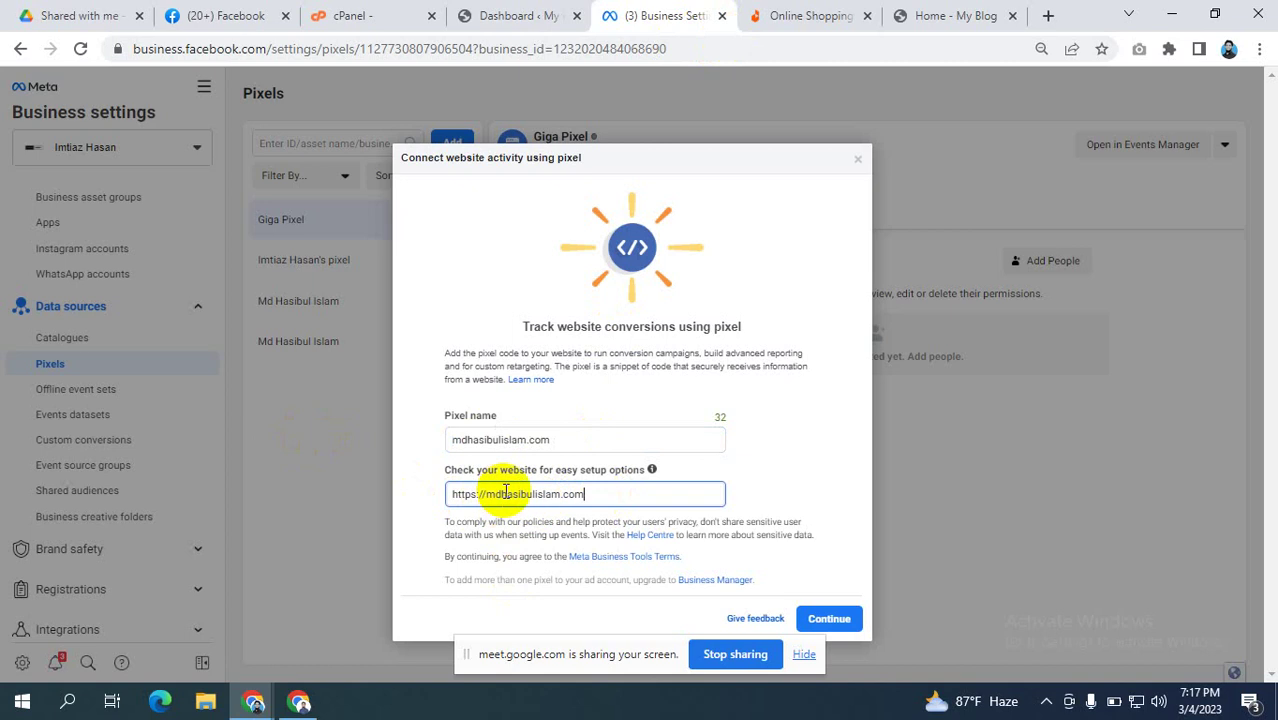
left_click_drag(485, 494, 452, 494)
key("BackSpace")
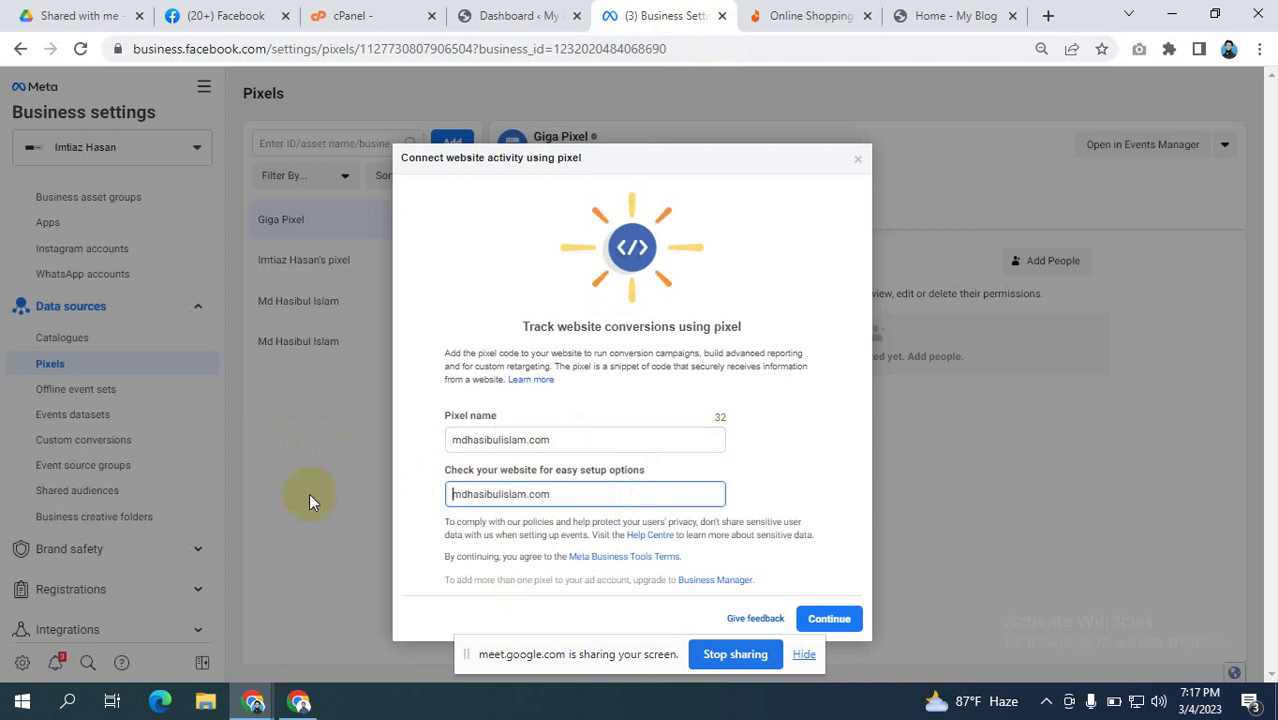
left_click(807, 441)
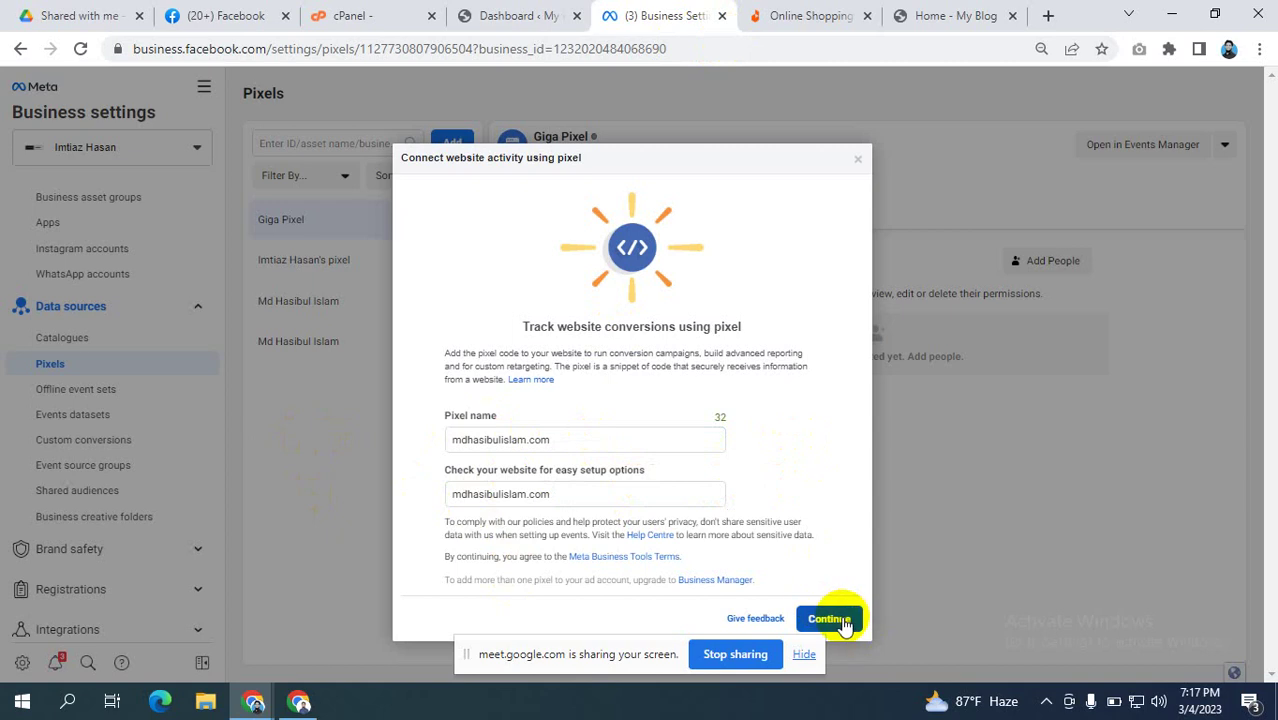
- Look over the blog's home page sections, such as the business types and services, and return to the pixel setup dialog
left_click(925, 15)
scroll(540, 320, "down", 5)
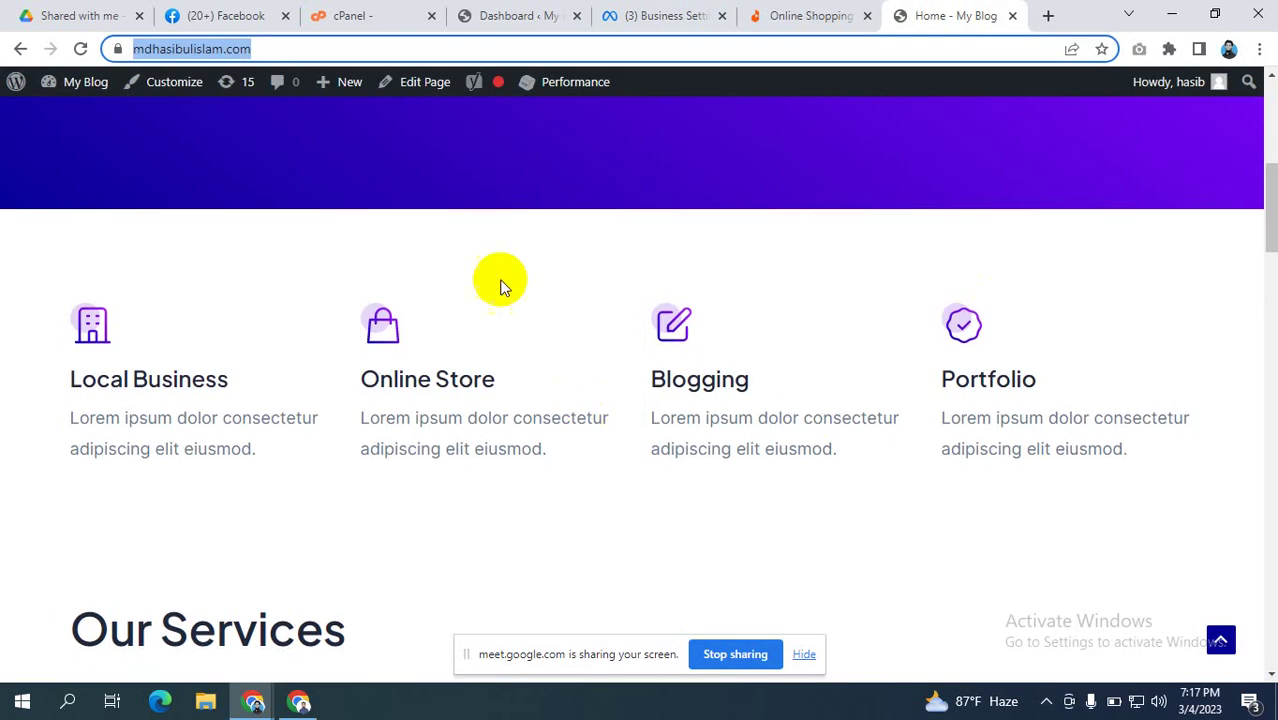
scroll(793, 500, "up", 5)
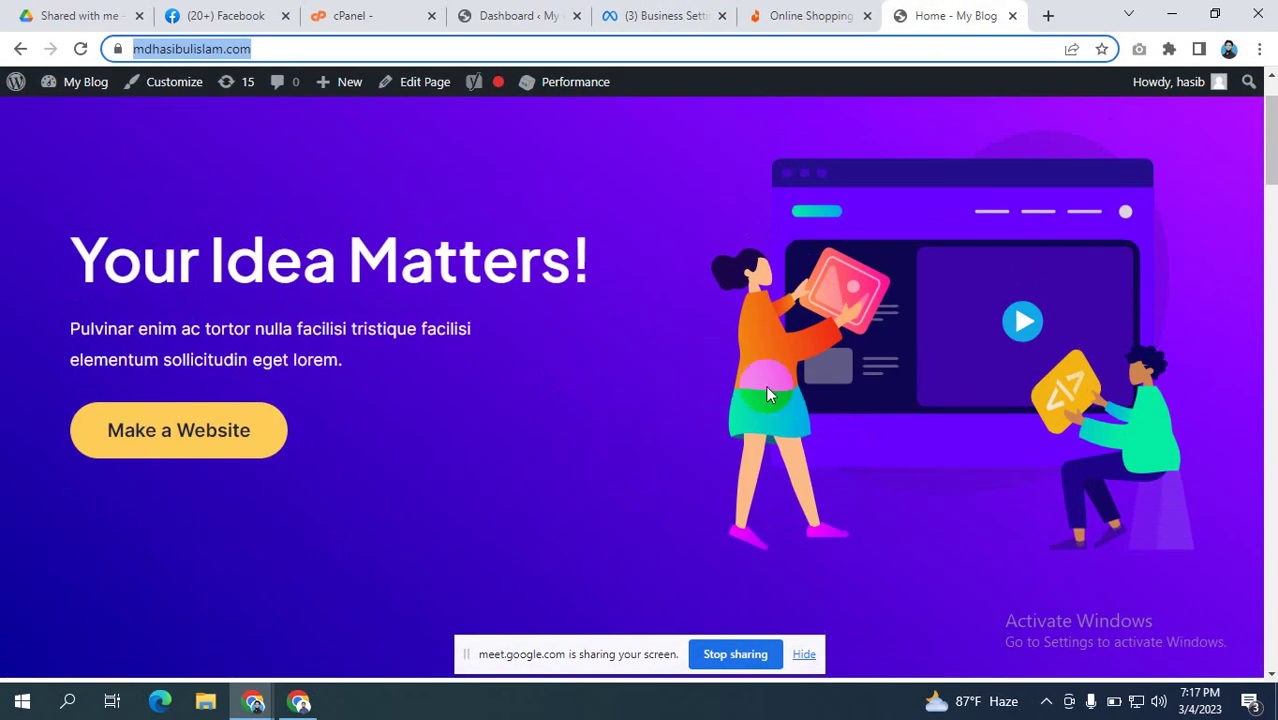
scroll(700, 369, "up", 2)
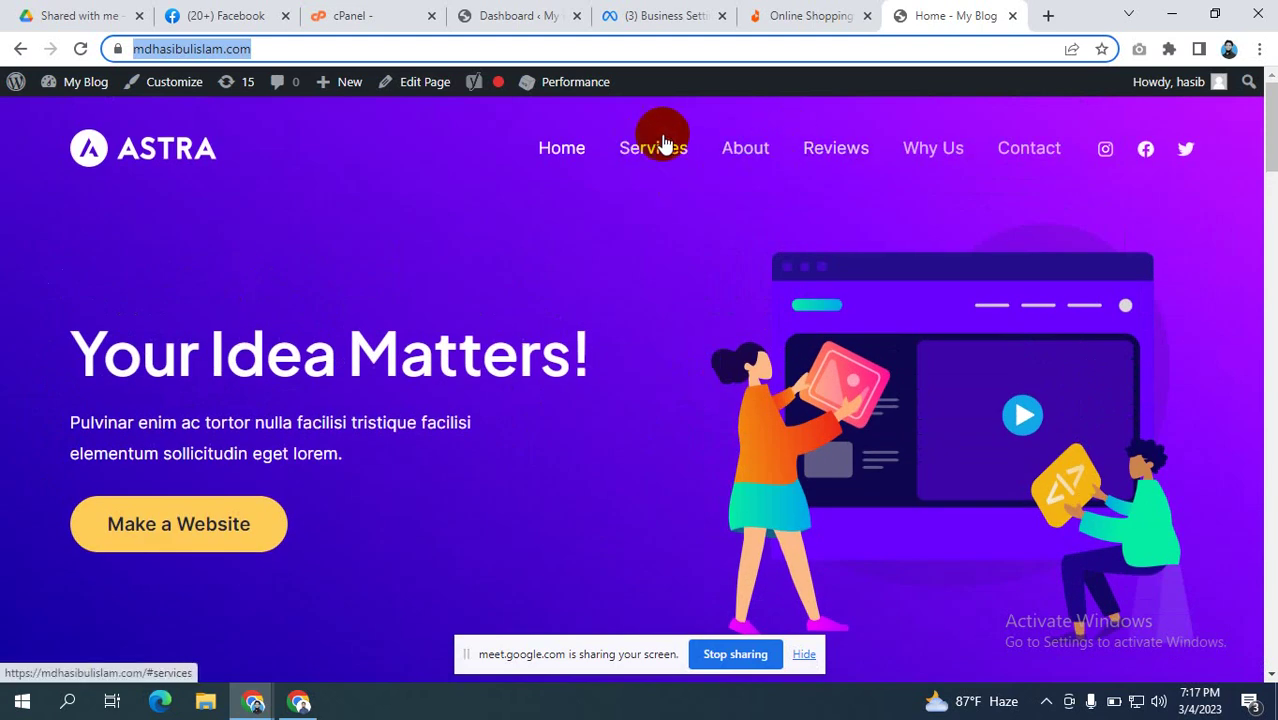
left_click(672, 12)
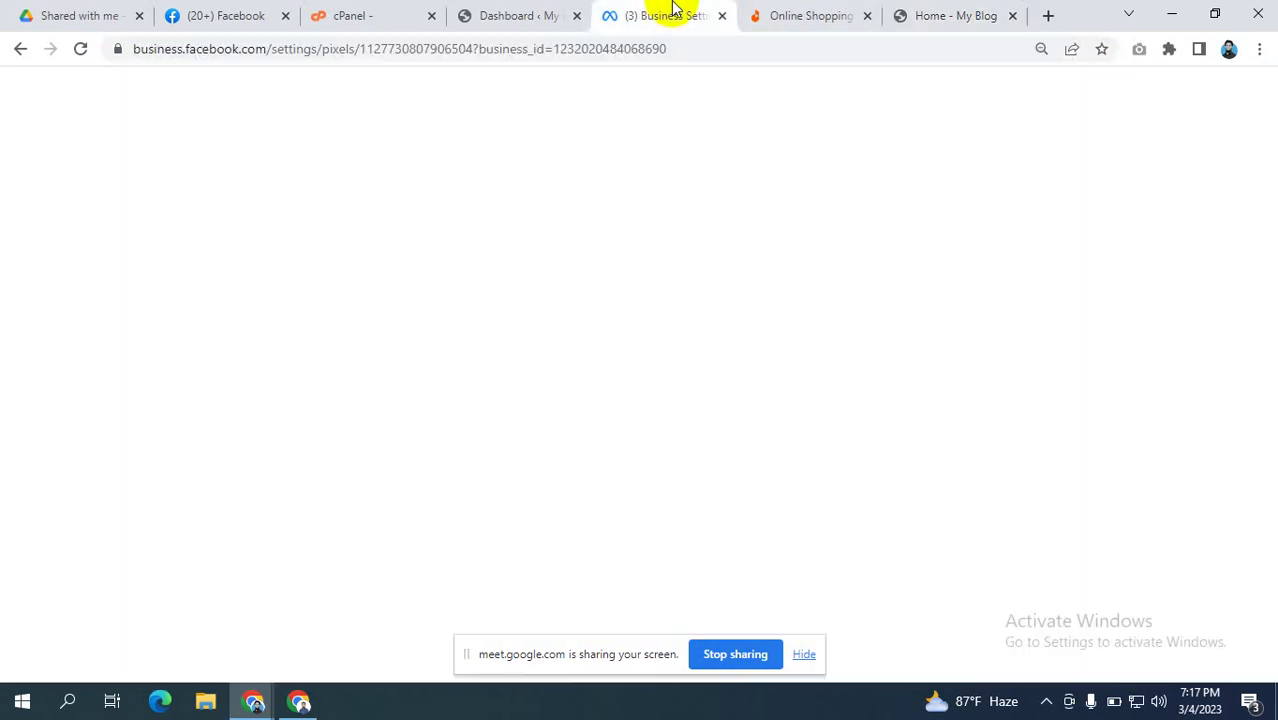
left_click(965, 12)
scroll(496, 337, "down", 5)
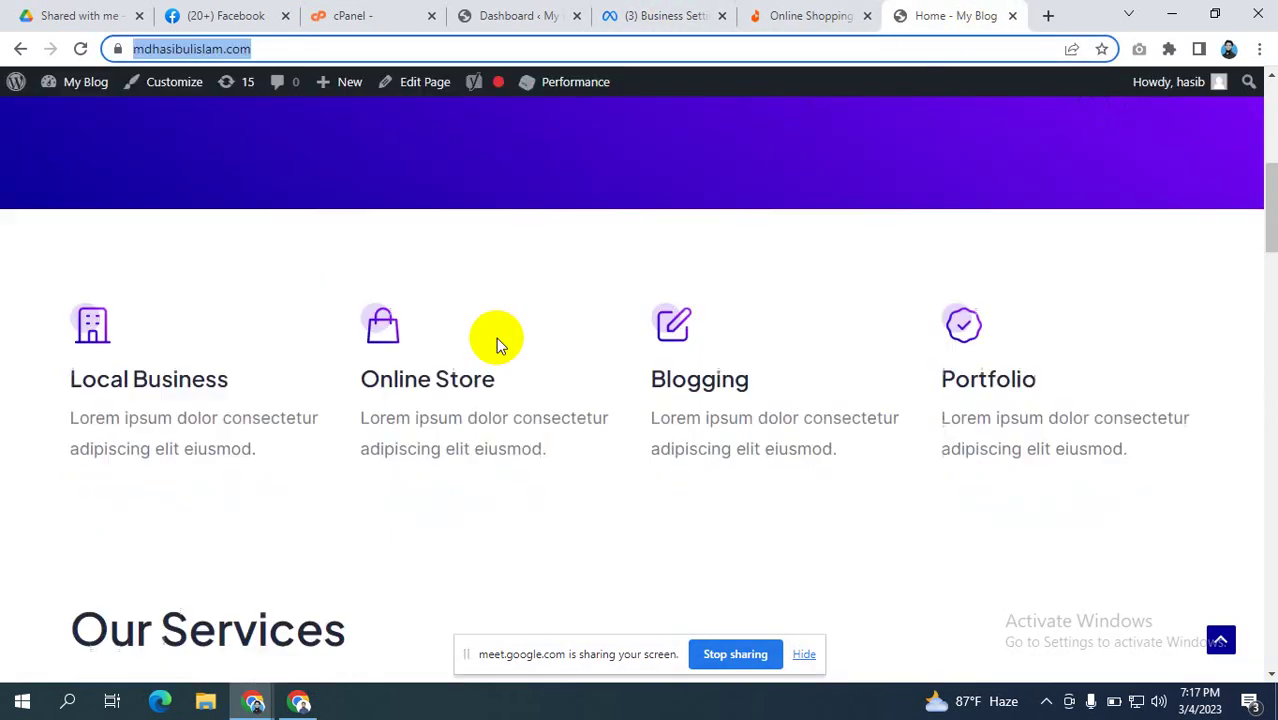
scroll(496, 337, "down", 10)
scroll(496, 342, "up", 3)
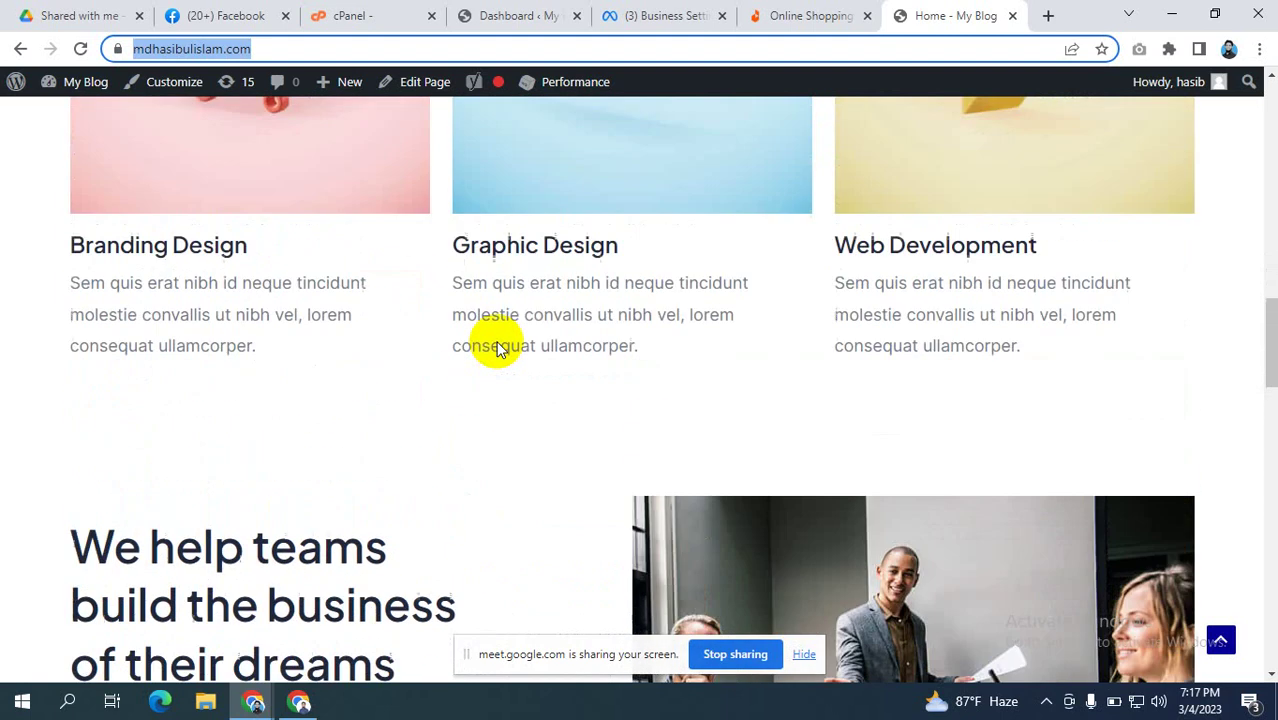
scroll(496, 345, "up", 3)
left_click(660, 16)
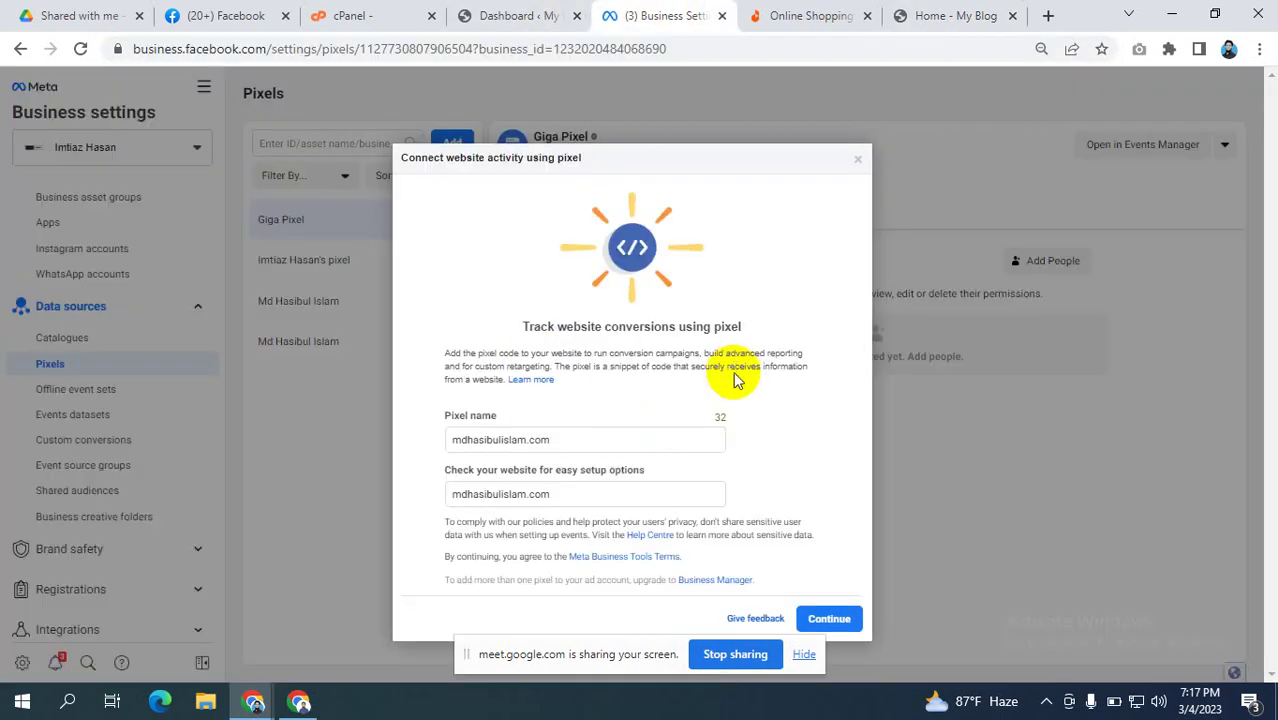
- Create the pixel and start its setup to review the WordPress and website-code installation options
left_click(833, 619)
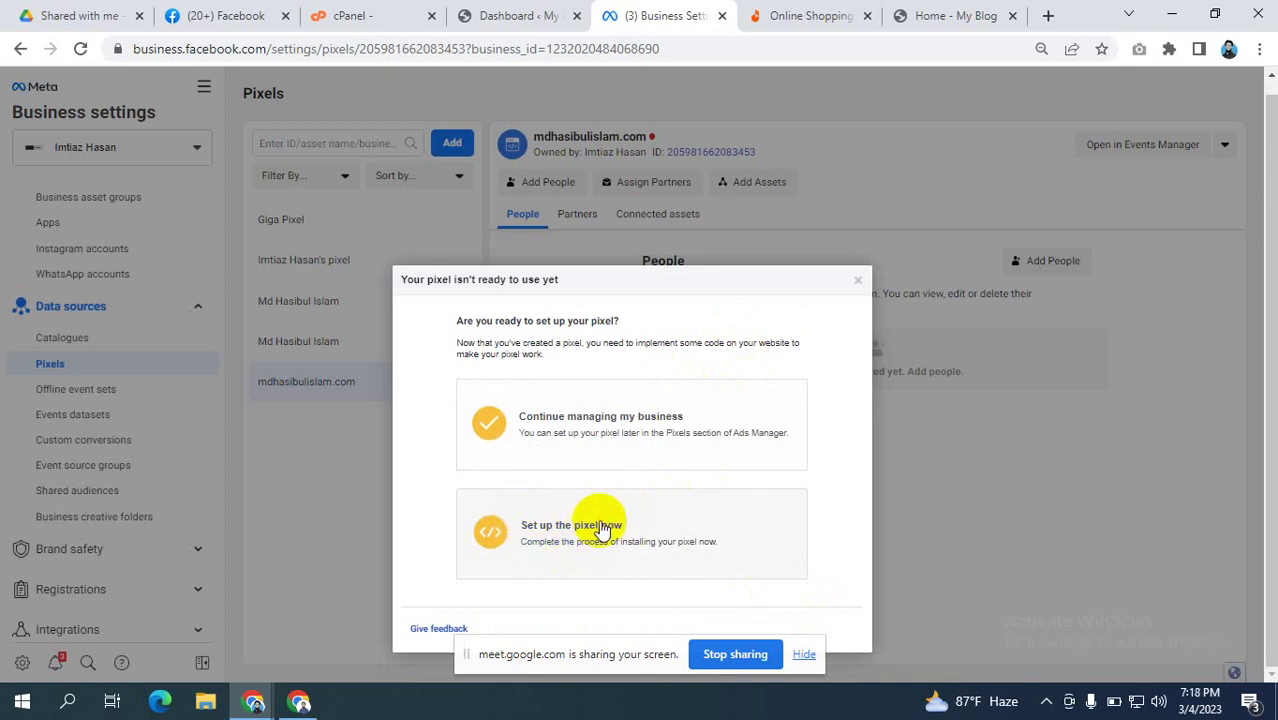
left_click(603, 530)
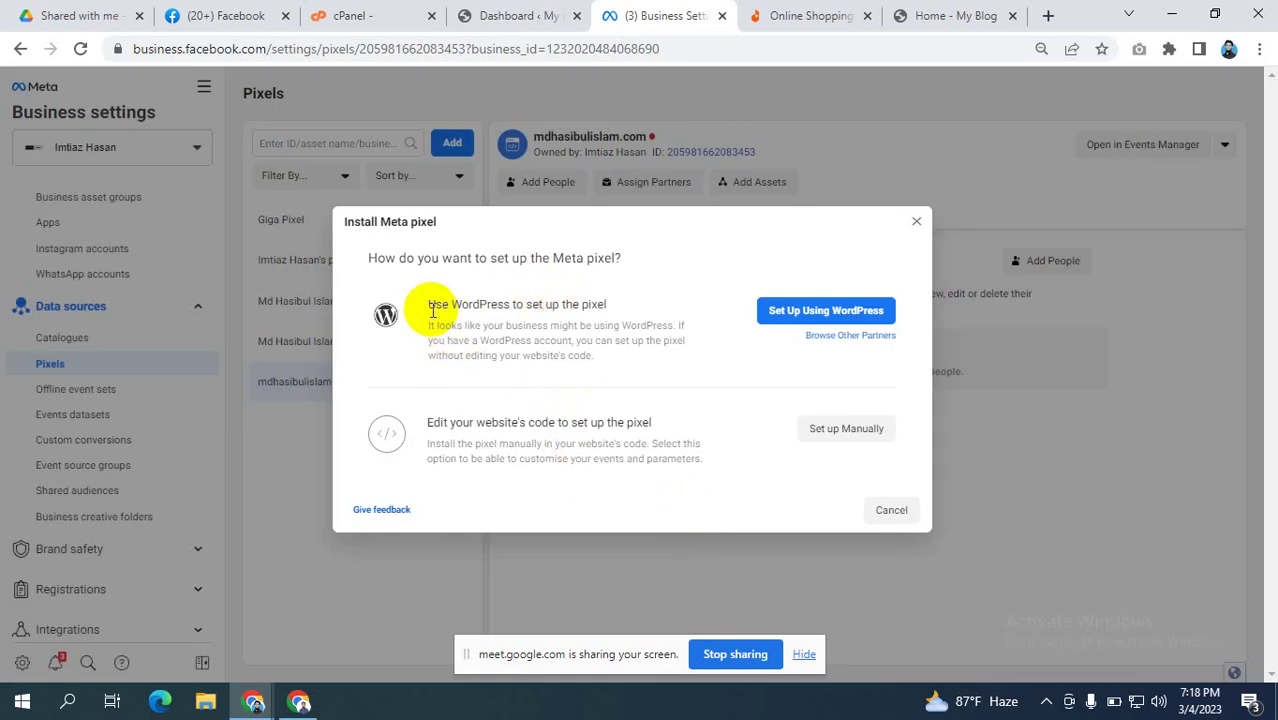
left_click(437, 306)
left_click_drag(437, 306, 606, 305)
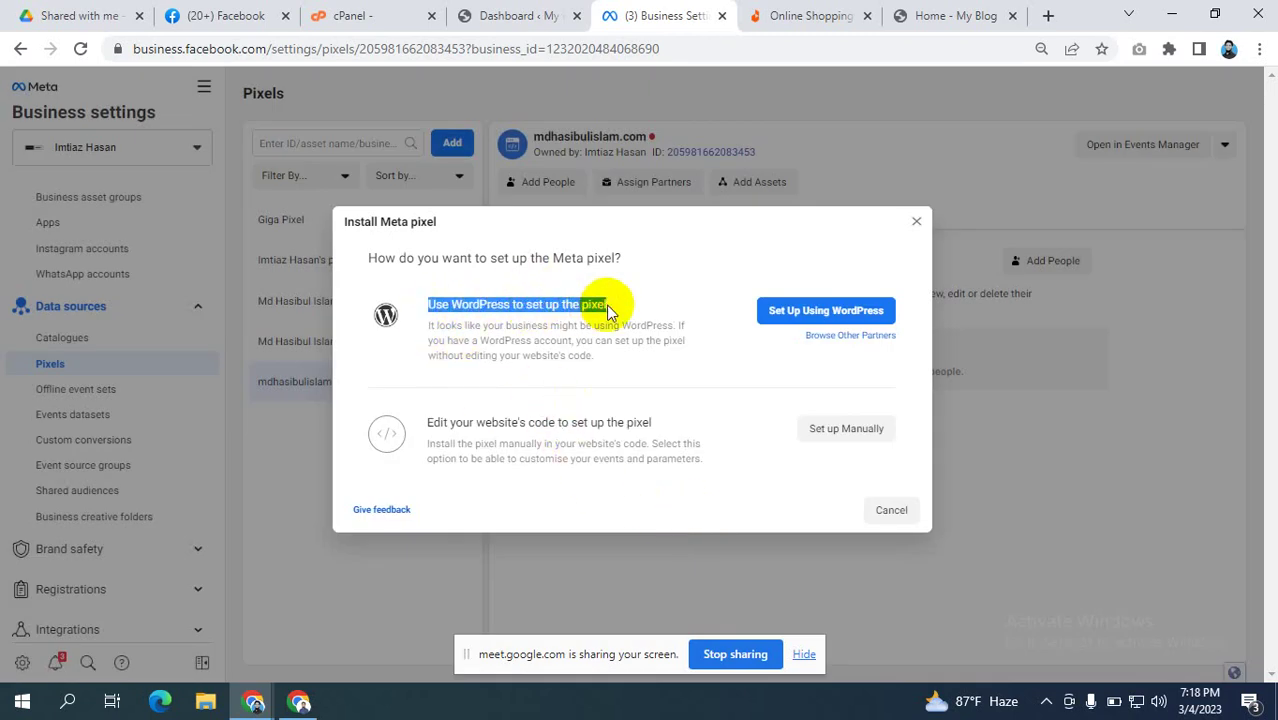
left_click(437, 420)
left_click_drag(437, 420, 716, 429)
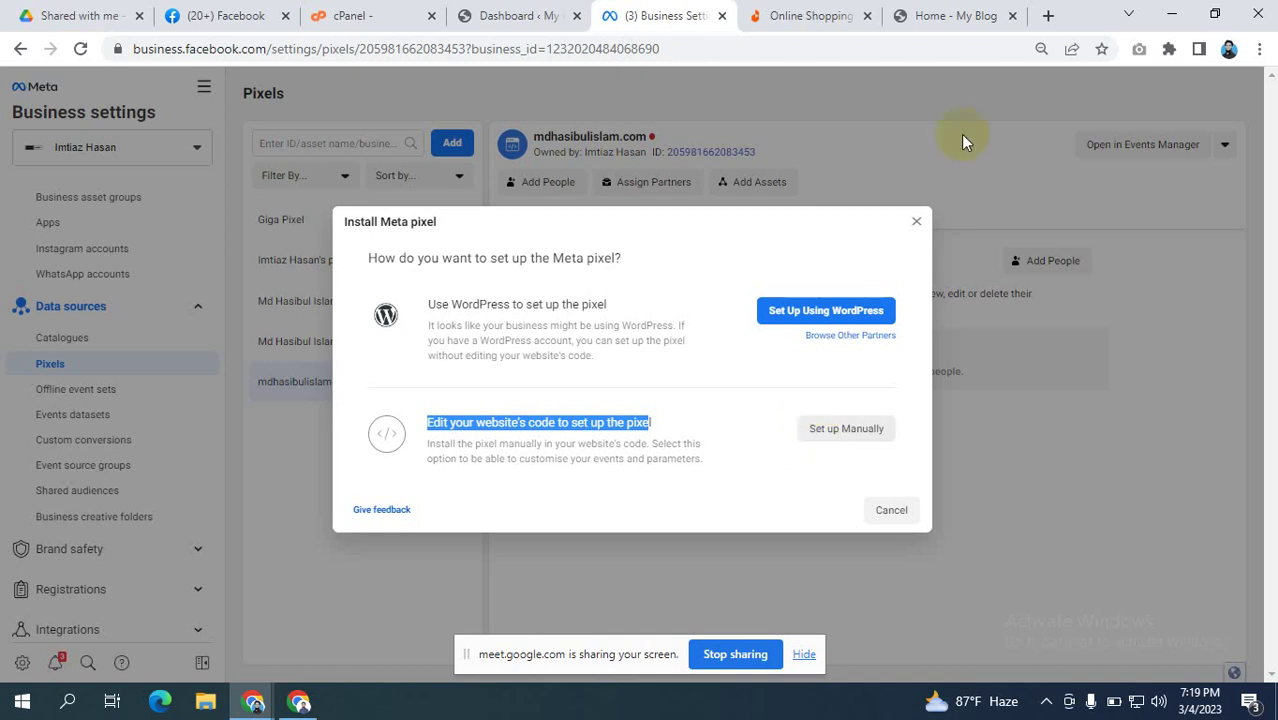
- Search Google for "cms" in a new browser tab and enter "cms abri" as the follow-up query
left_click(1043, 14)
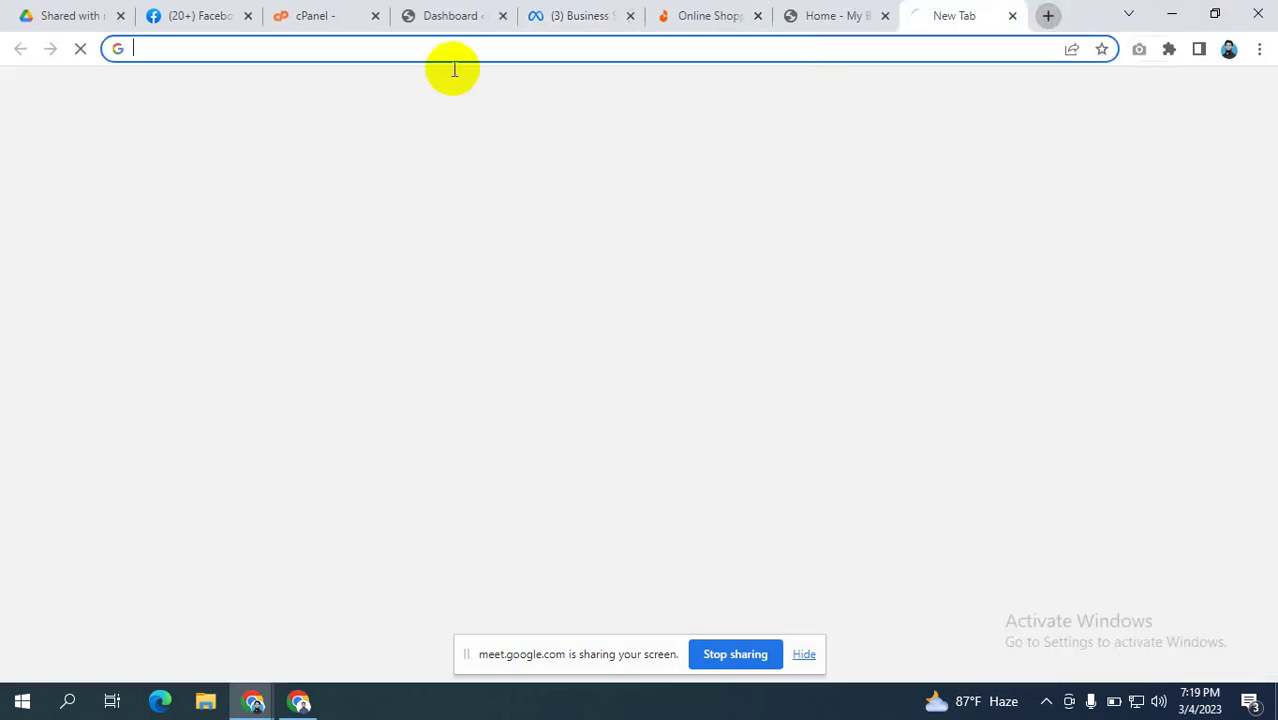
type("c")
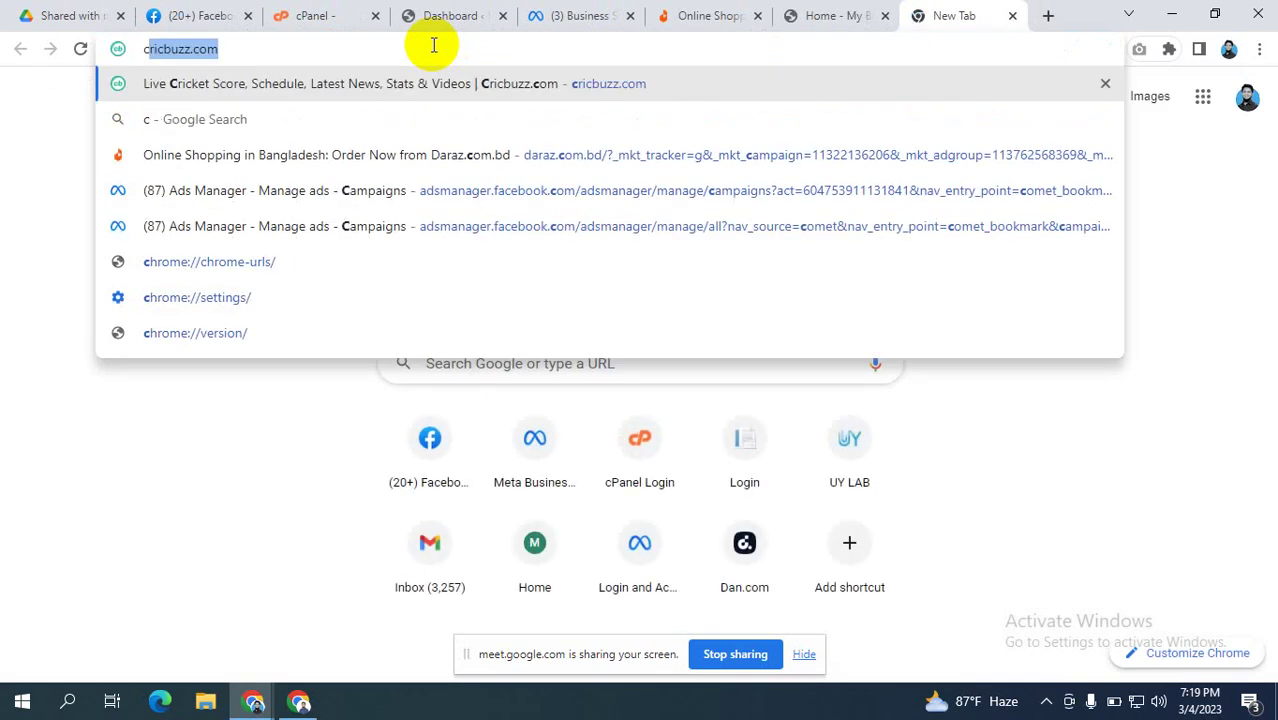
type("ms")
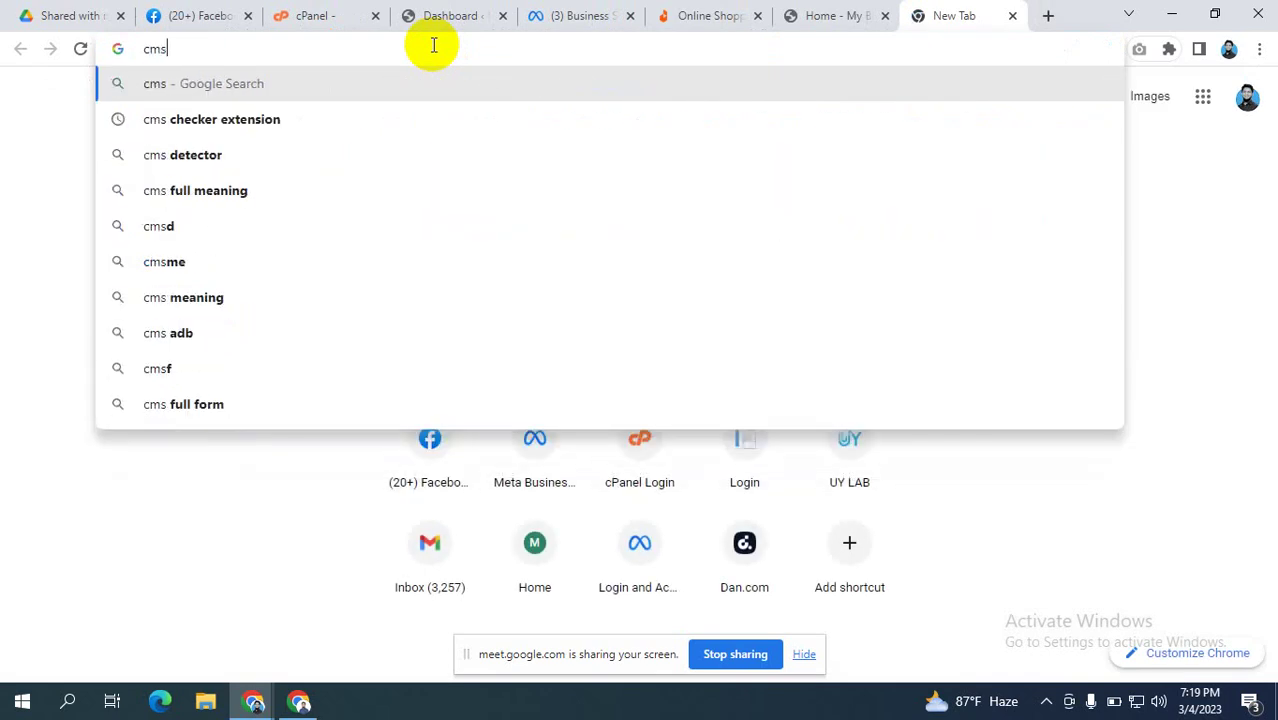
key("Return")
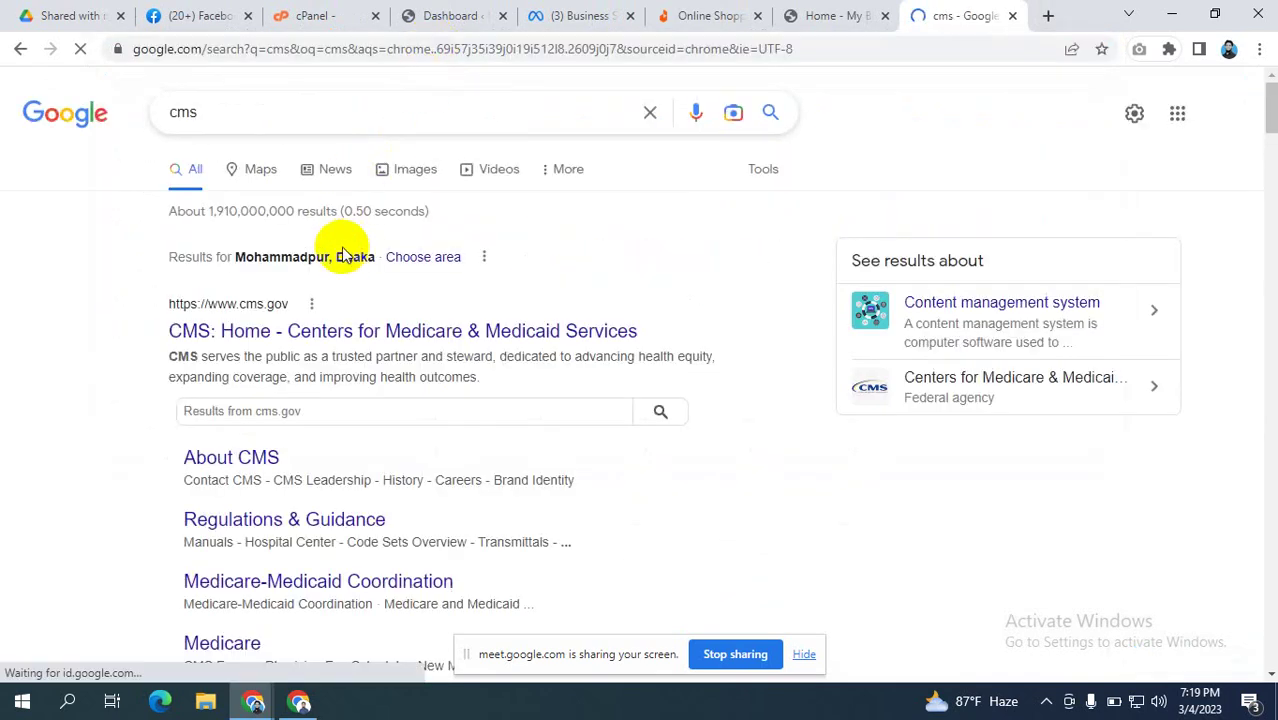
left_click(273, 115)
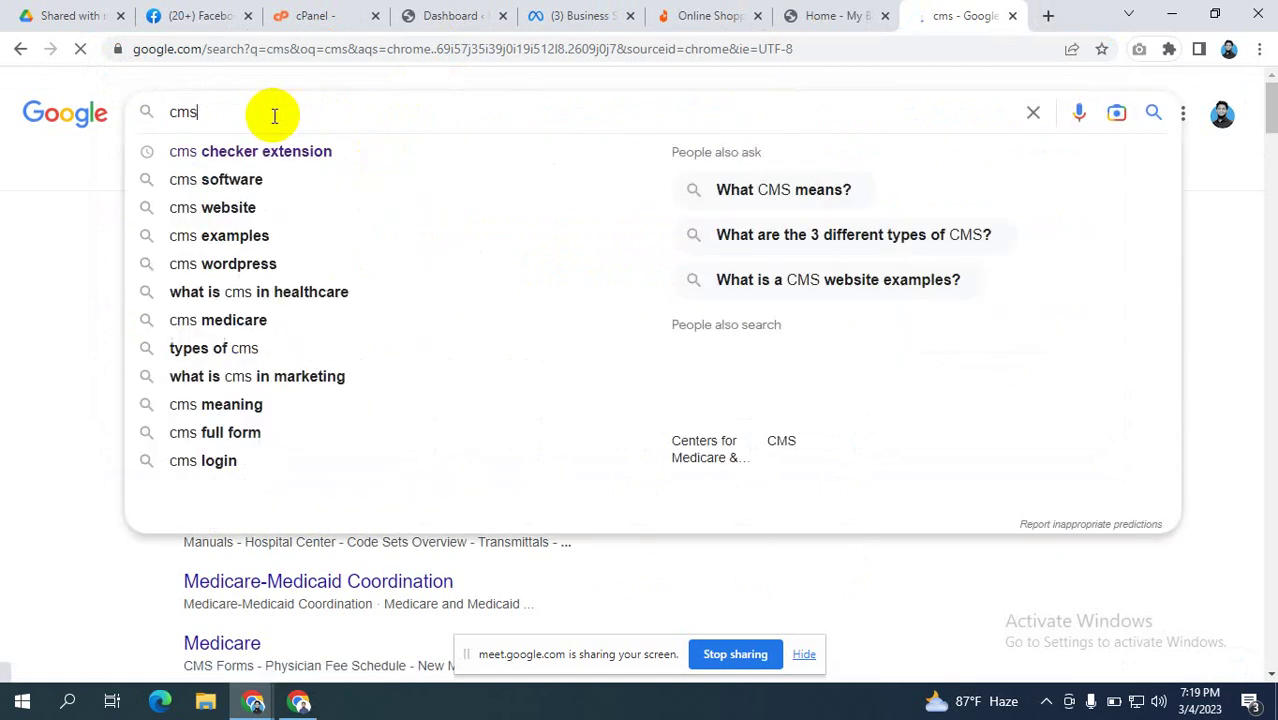
type("abri")
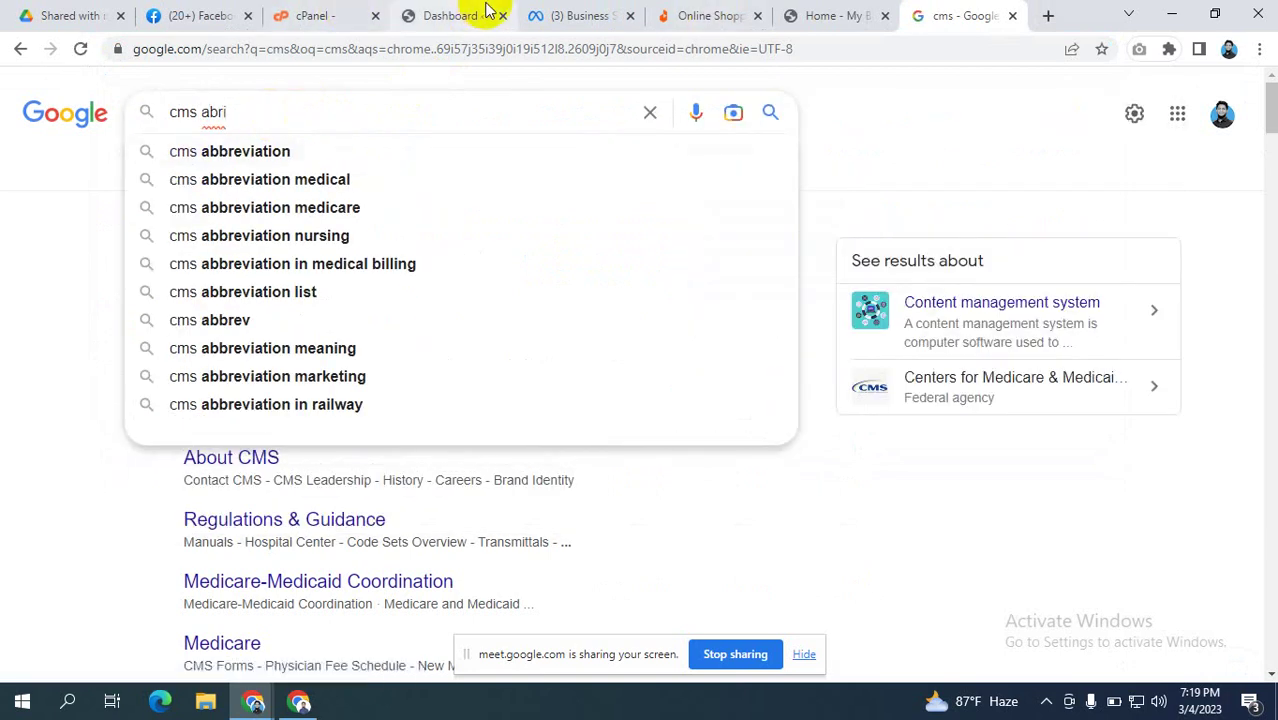
- Glance at the Daraz shop page and return to the pixel installation dialog to review the website-code option
left_click(705, 16)
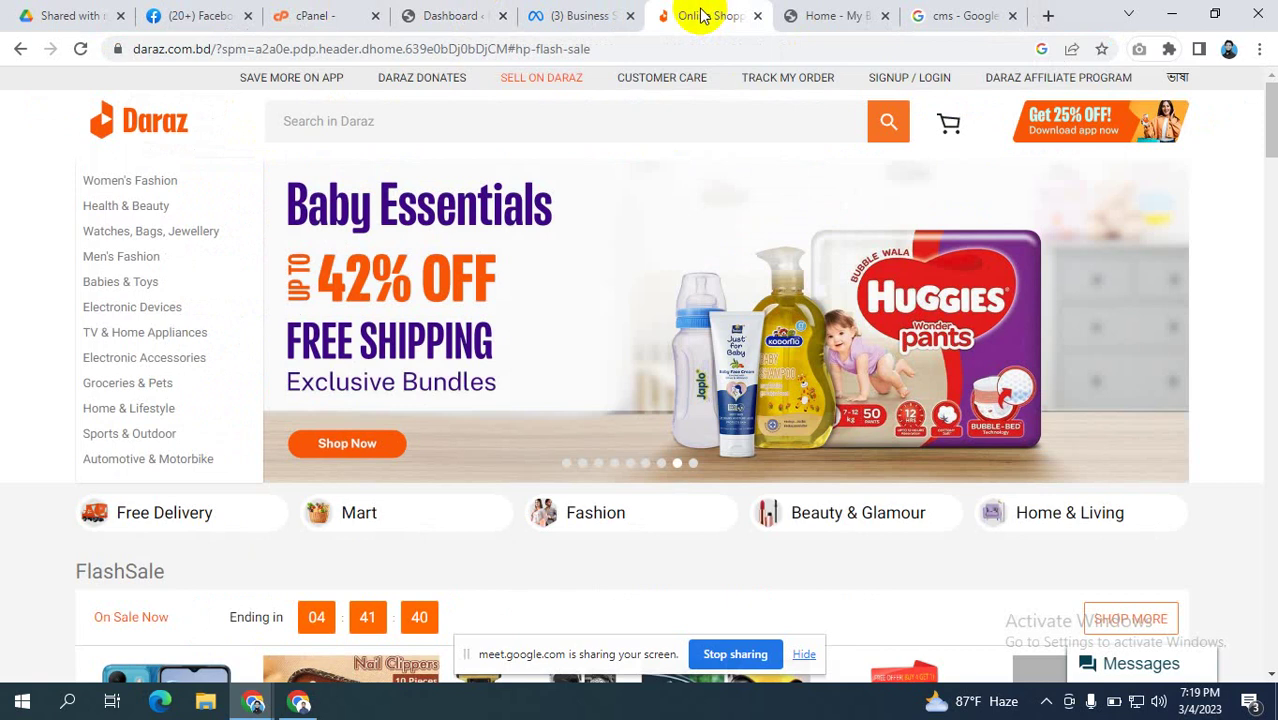
left_click(585, 16)
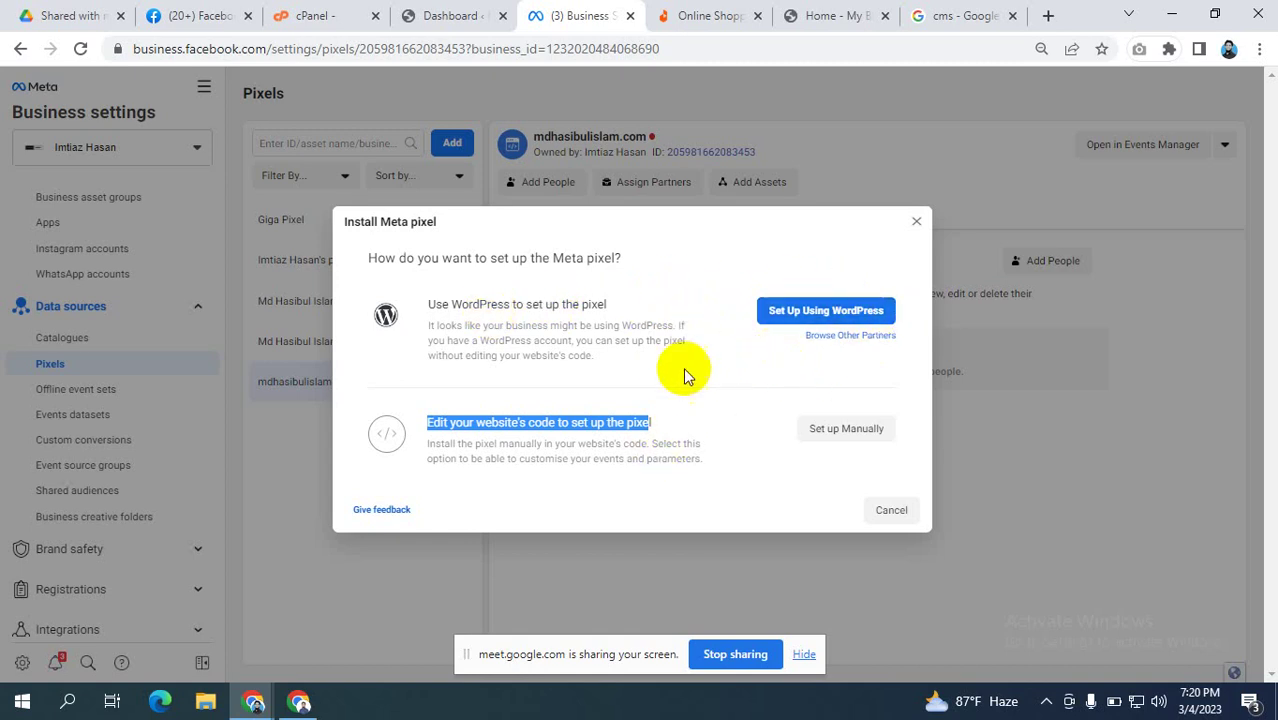
left_click(691, 273)
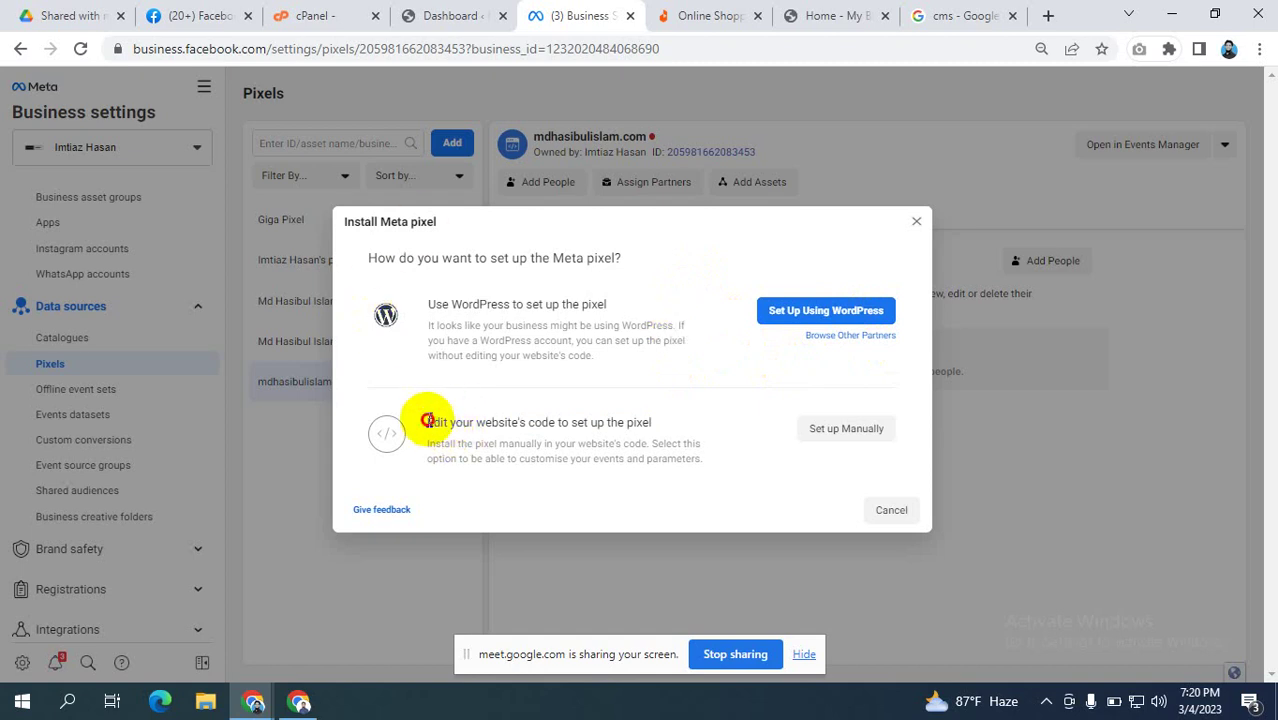
left_click_drag(428, 422, 646, 427)
left_click(646, 427)
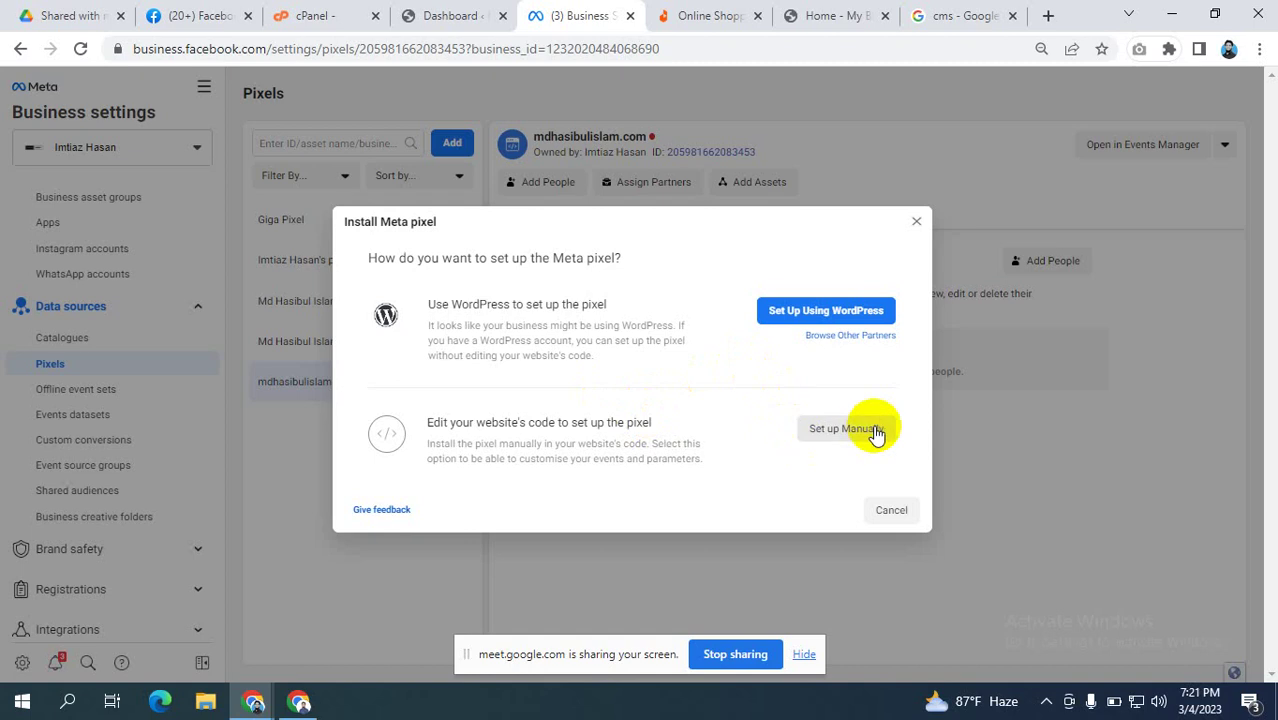
- Browse the list of partner platforms for pixel integration, such as Shopify, WooCommerce and WordPress, and close it
left_click(858, 336)
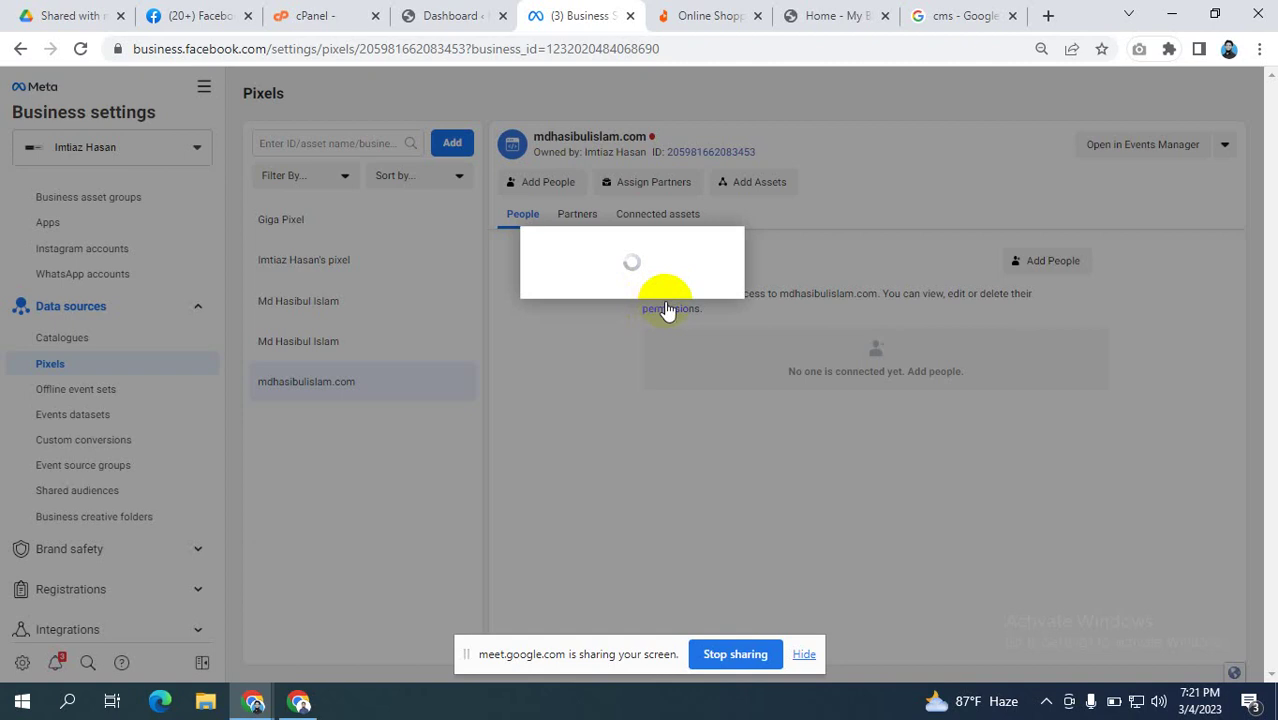
scroll(633, 300, "down", 4)
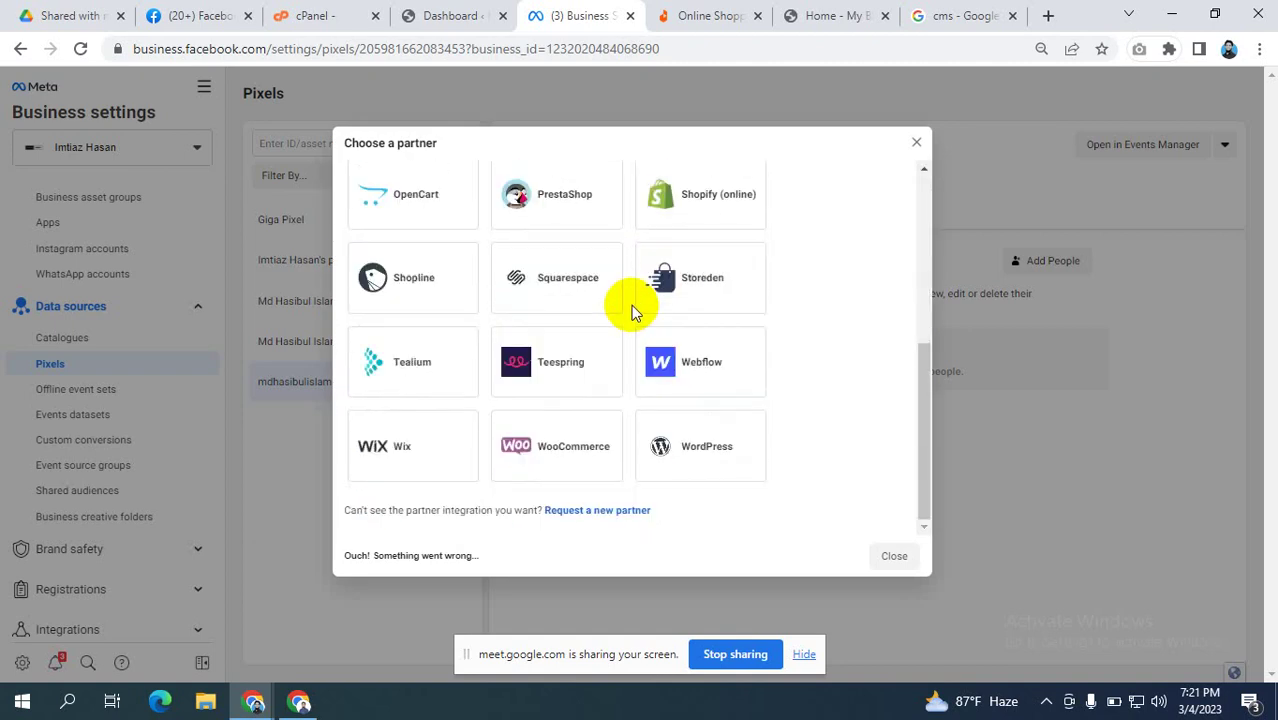
scroll(631, 305, "up", 5)
scroll(631, 310, "down", 4)
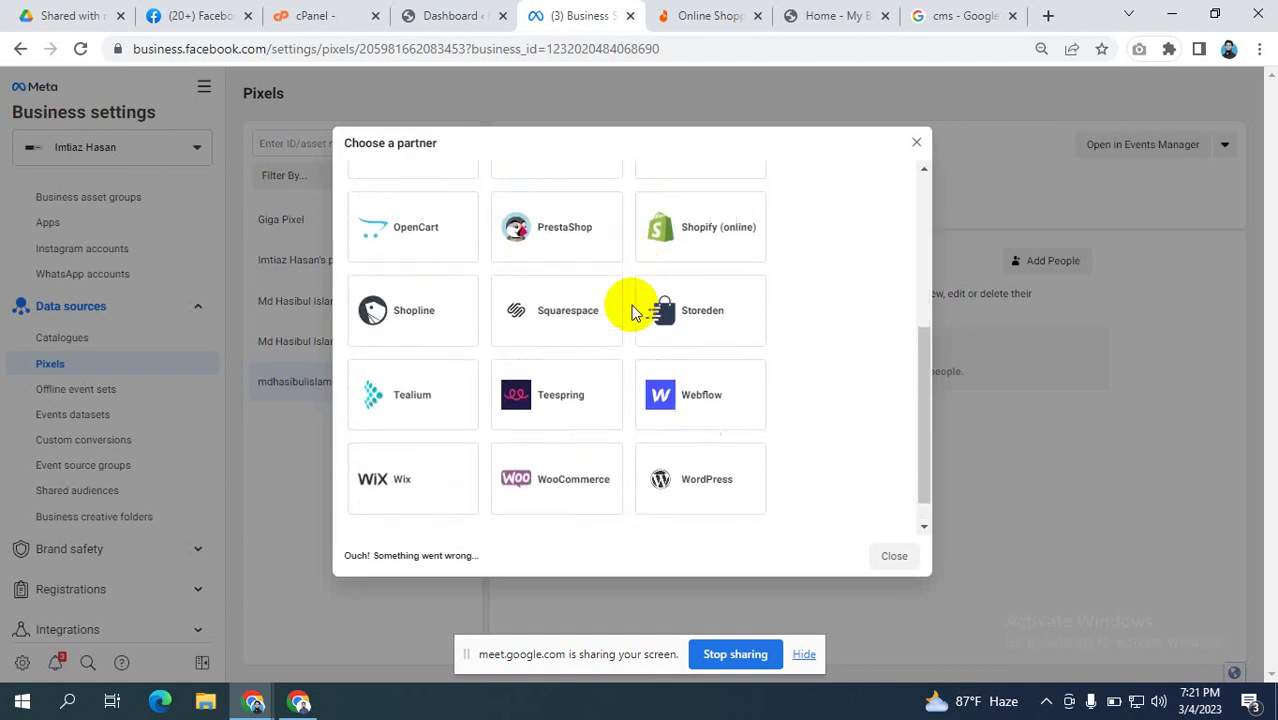
scroll(631, 310, "up", 1)
scroll(631, 310, "up", 2)
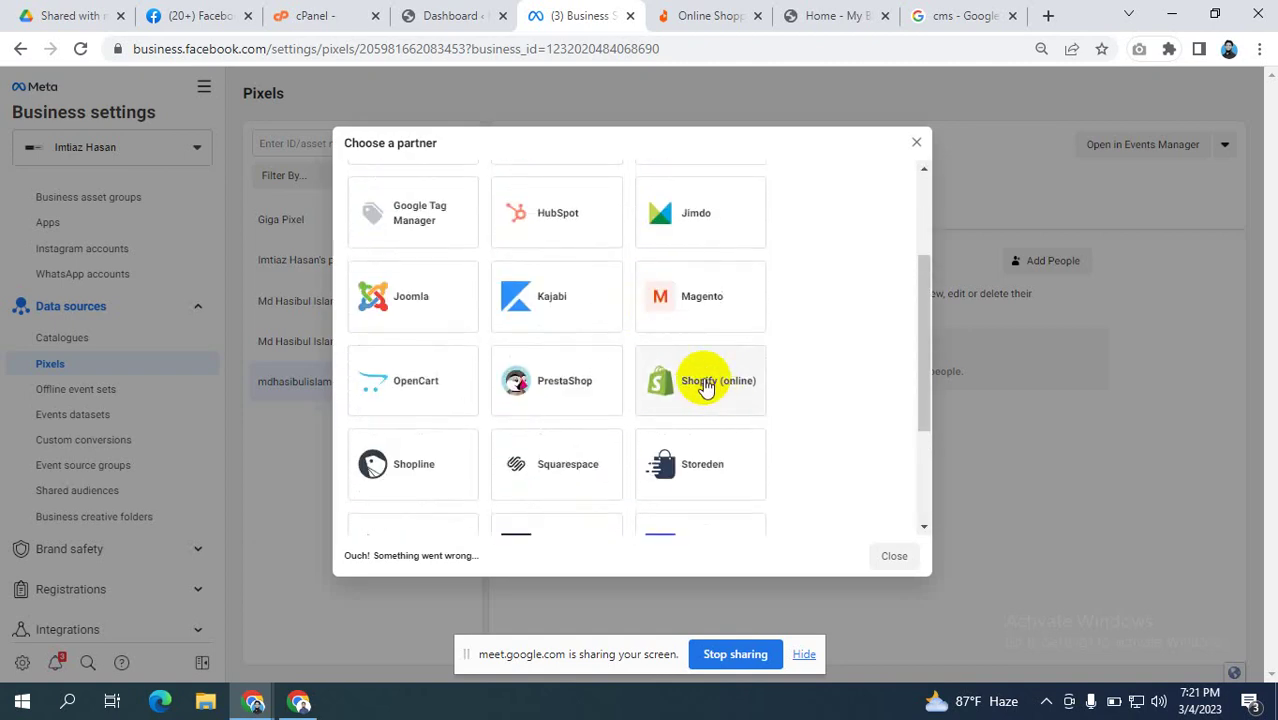
scroll(556, 320, "up", 2)
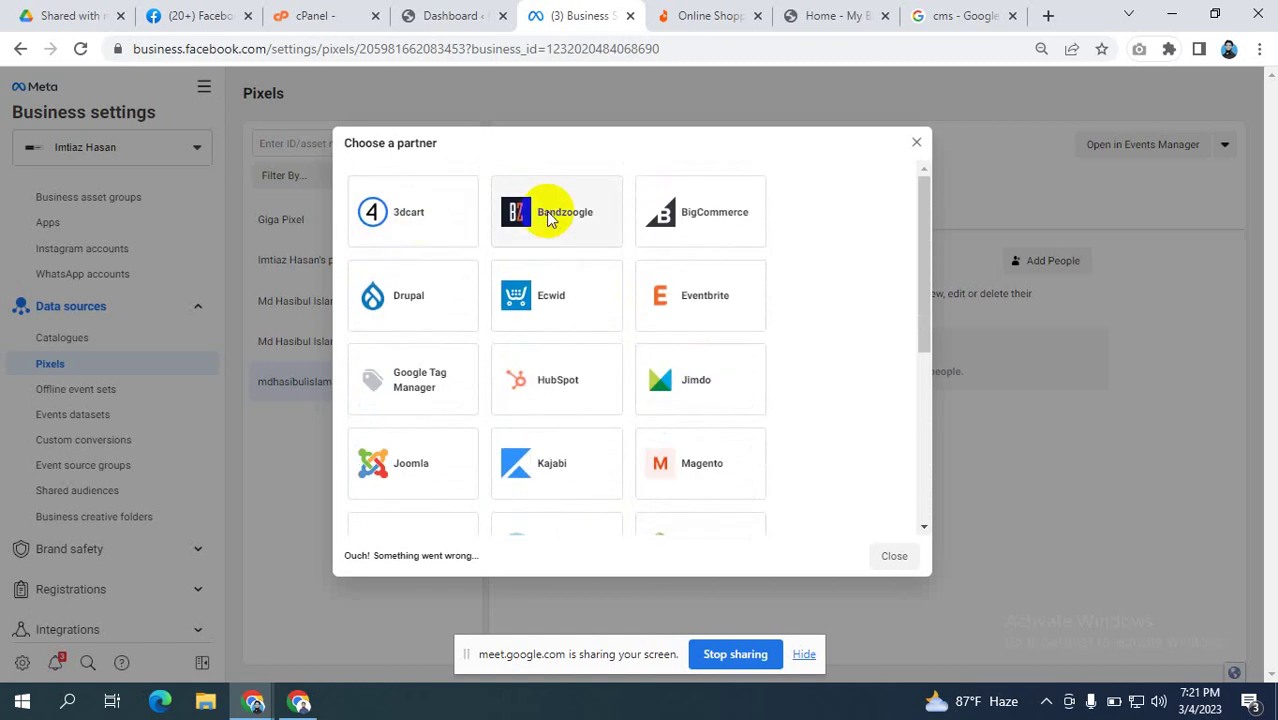
scroll(650, 440, "down", 5)
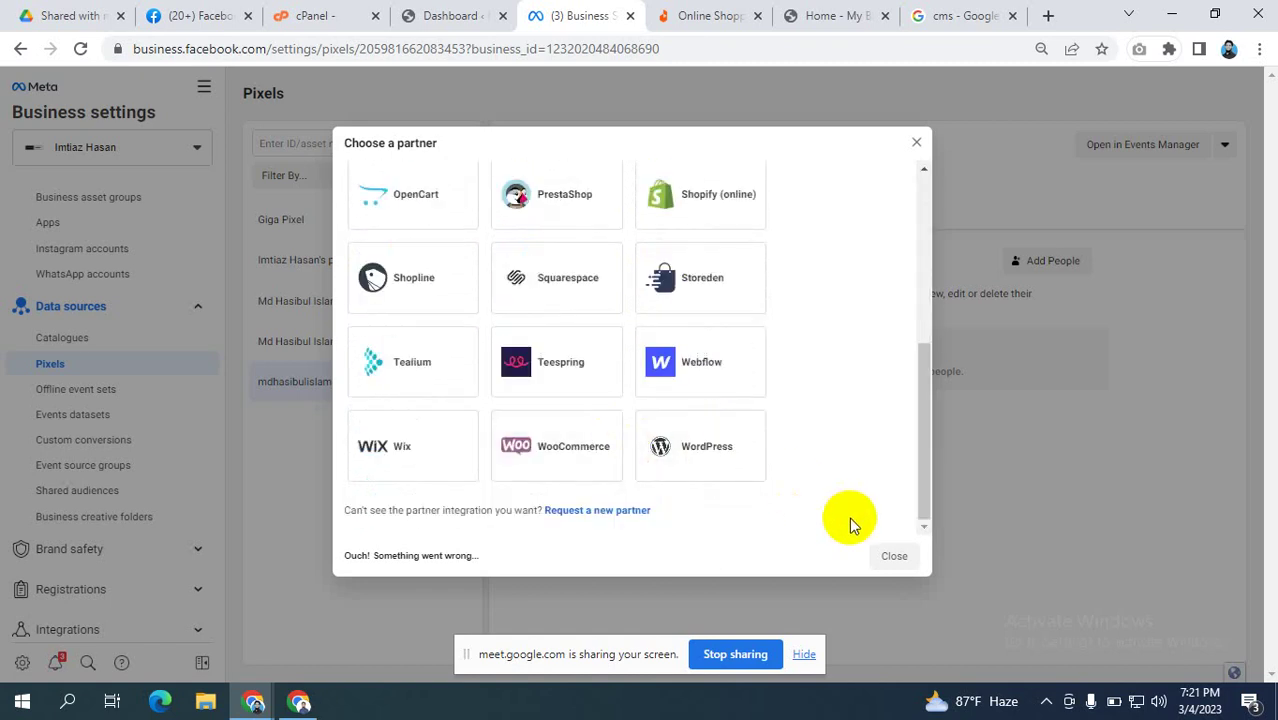
scroll(633, 354, "up", 5)
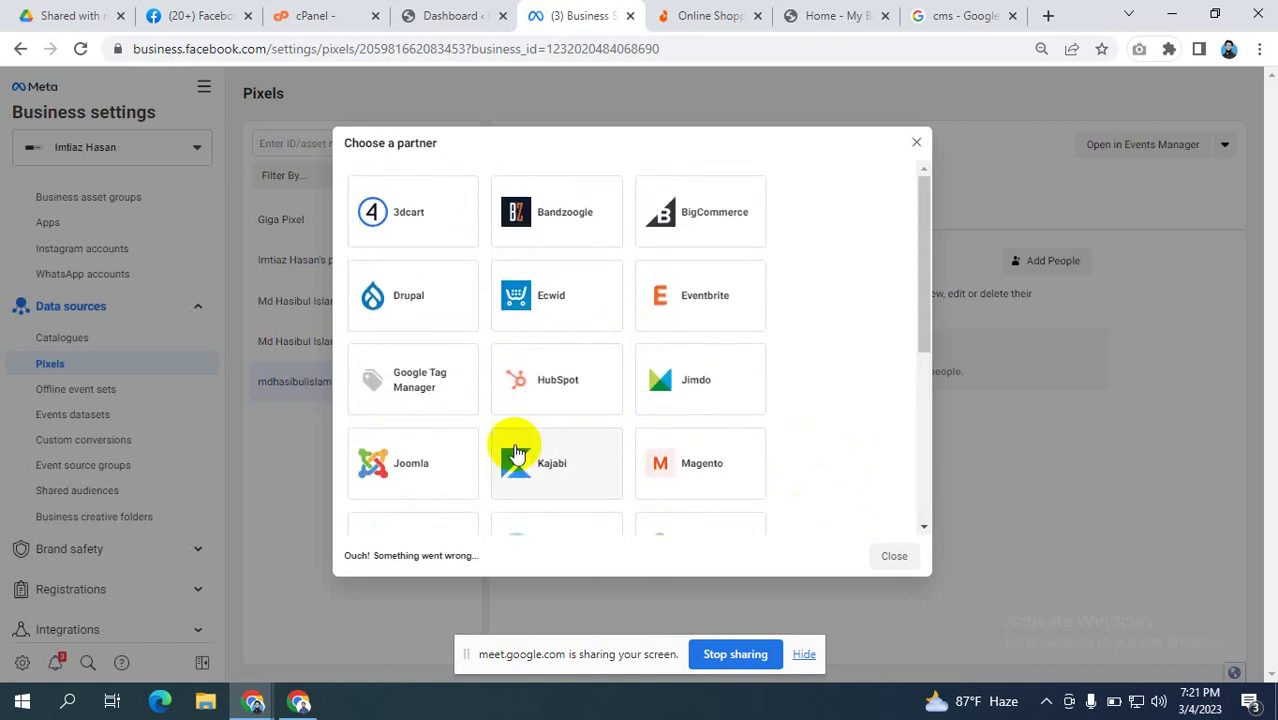
scroll(520, 442, "down", 5)
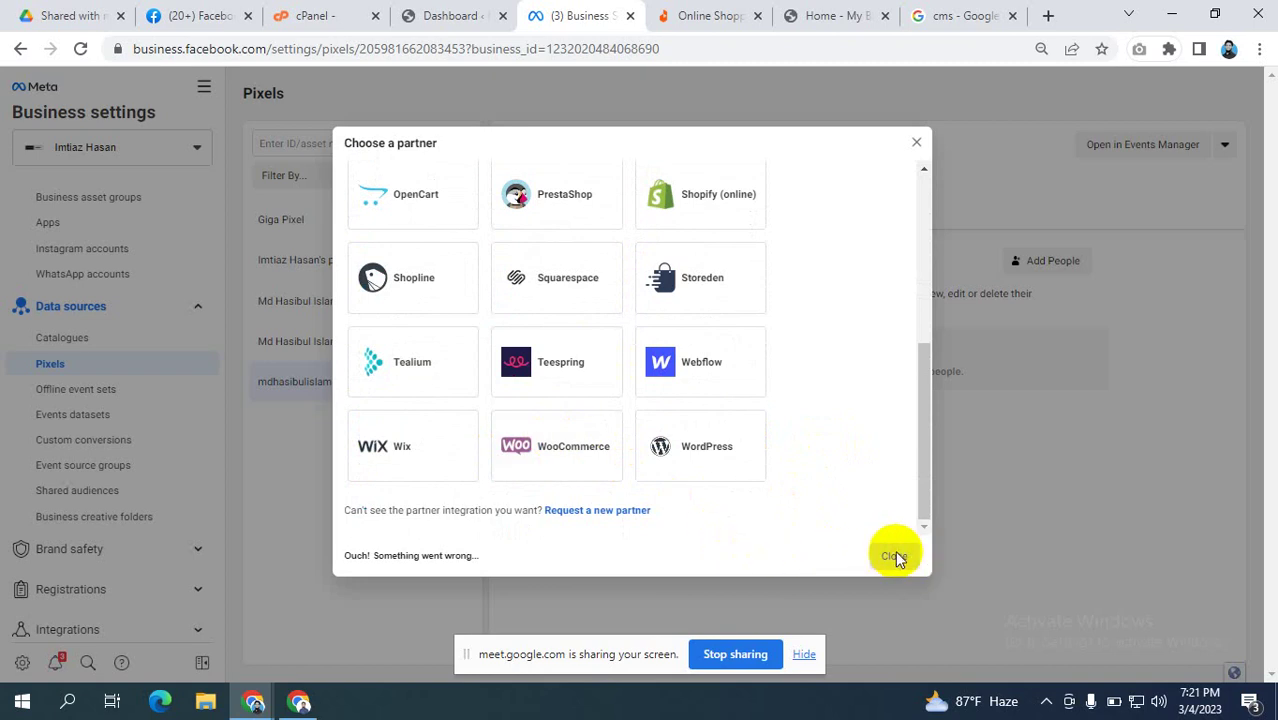
scroll(822, 293, "up", 5)
scroll(593, 425, "down", 2)
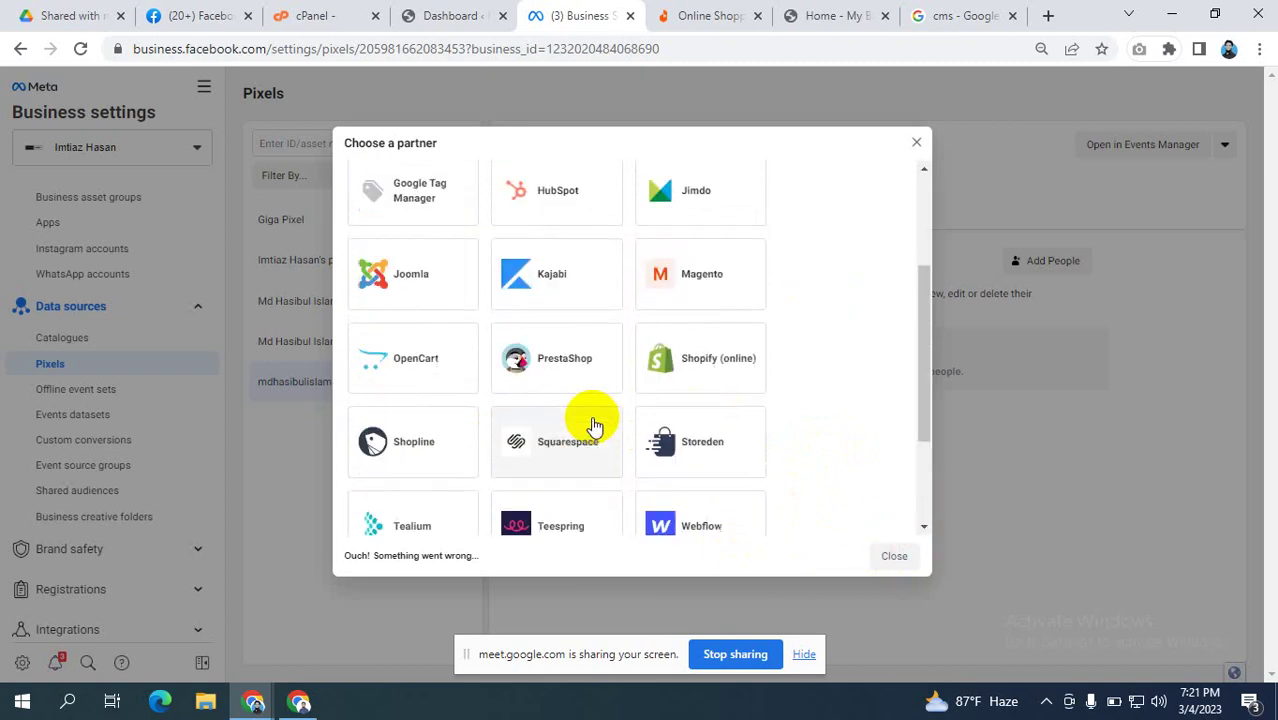
scroll(593, 425, "down", 2)
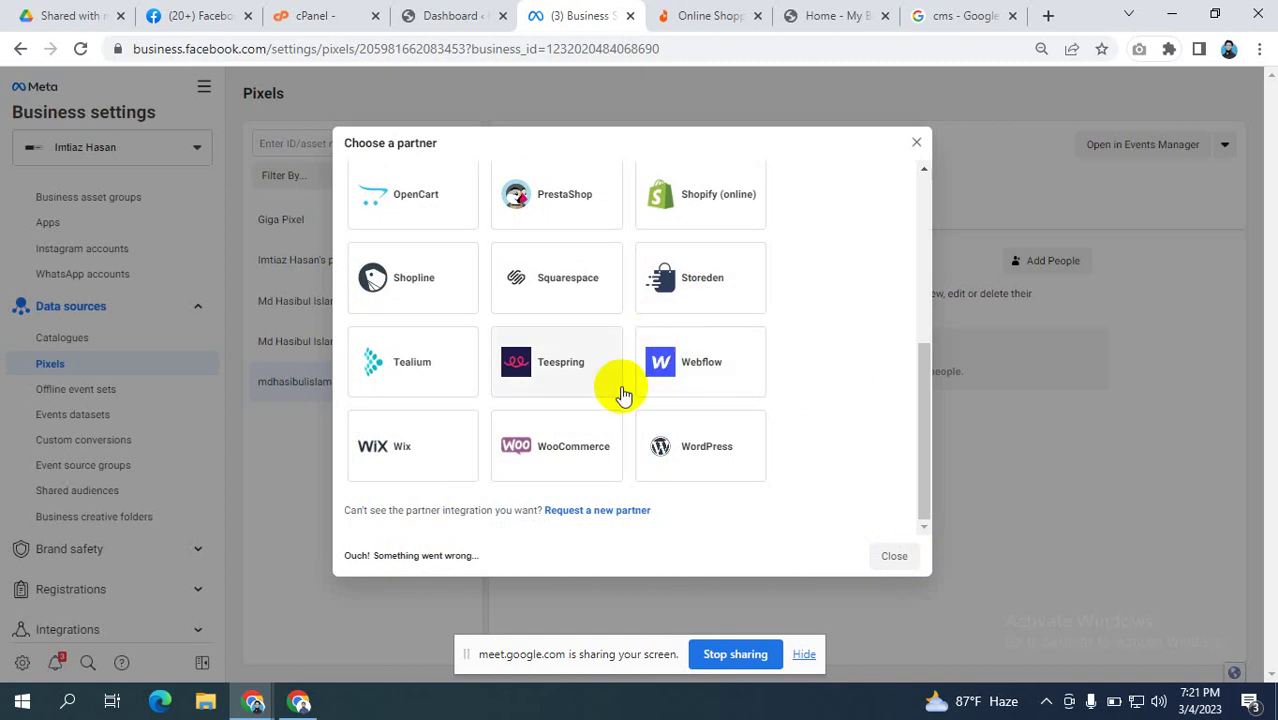
scroll(813, 308, "up", 5)
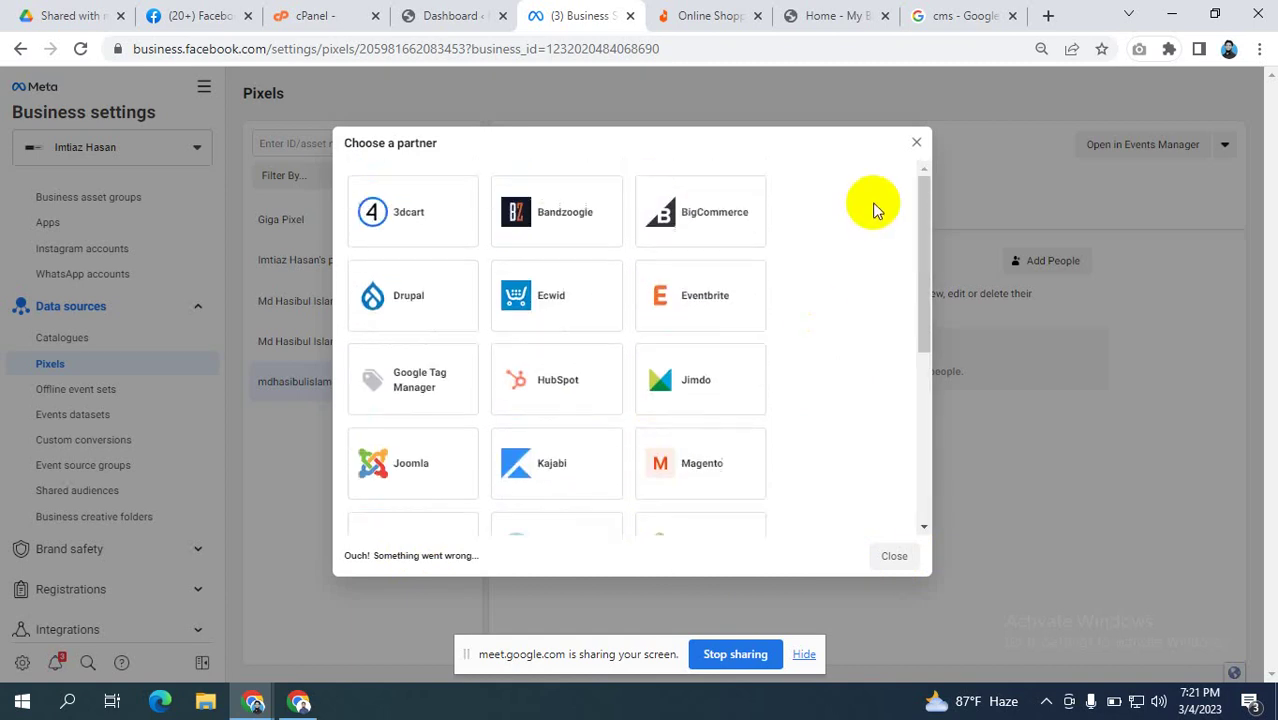
left_click(921, 145)
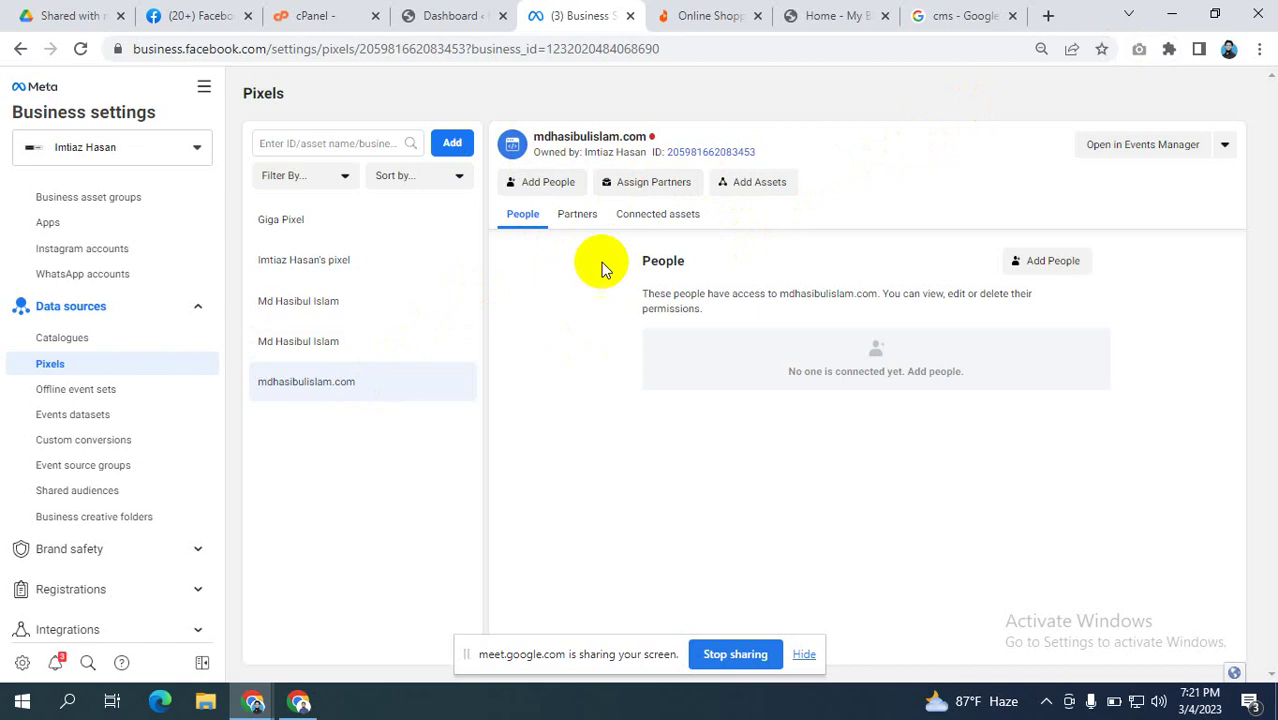
left_click(452, 143)
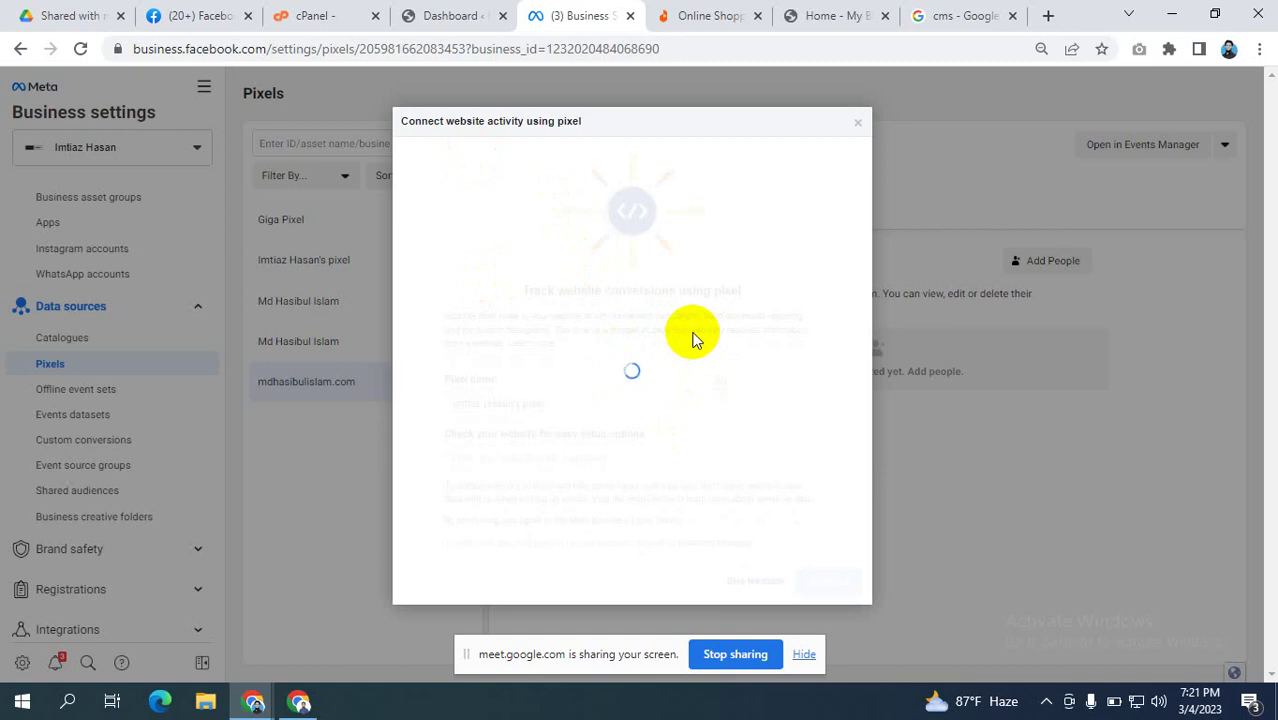
left_click(805, 656)
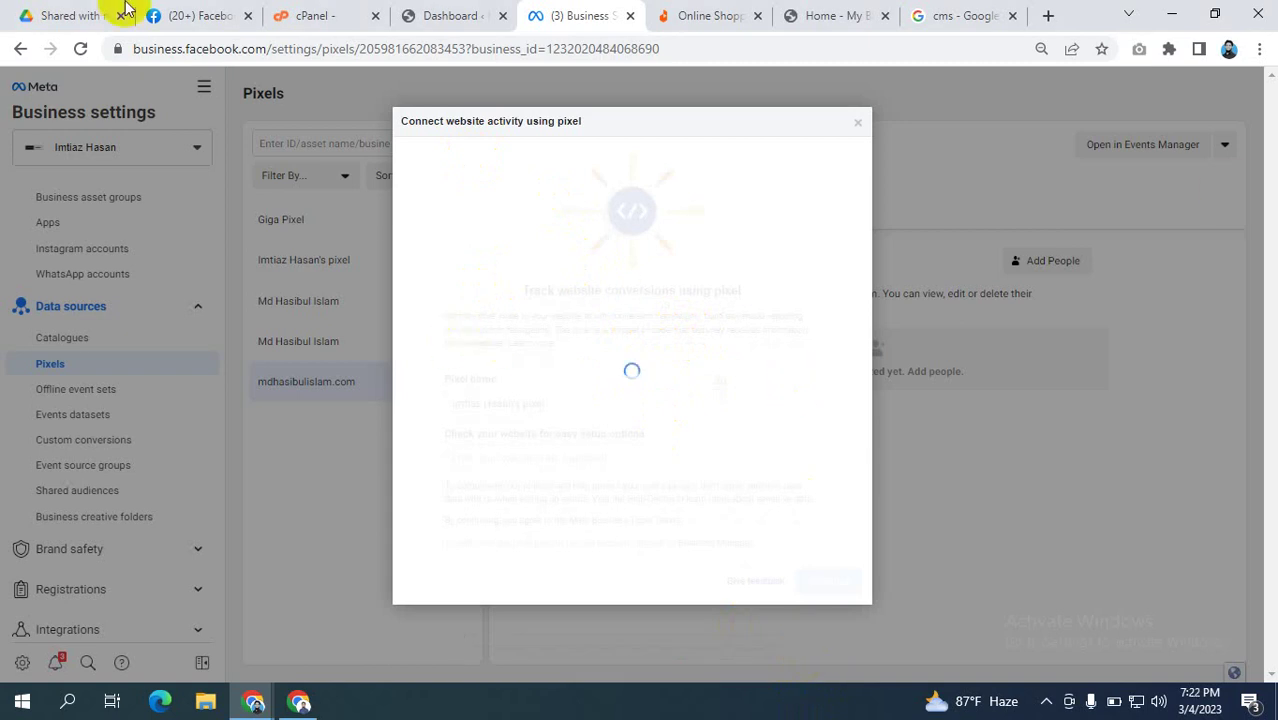
left_click(80, 48)
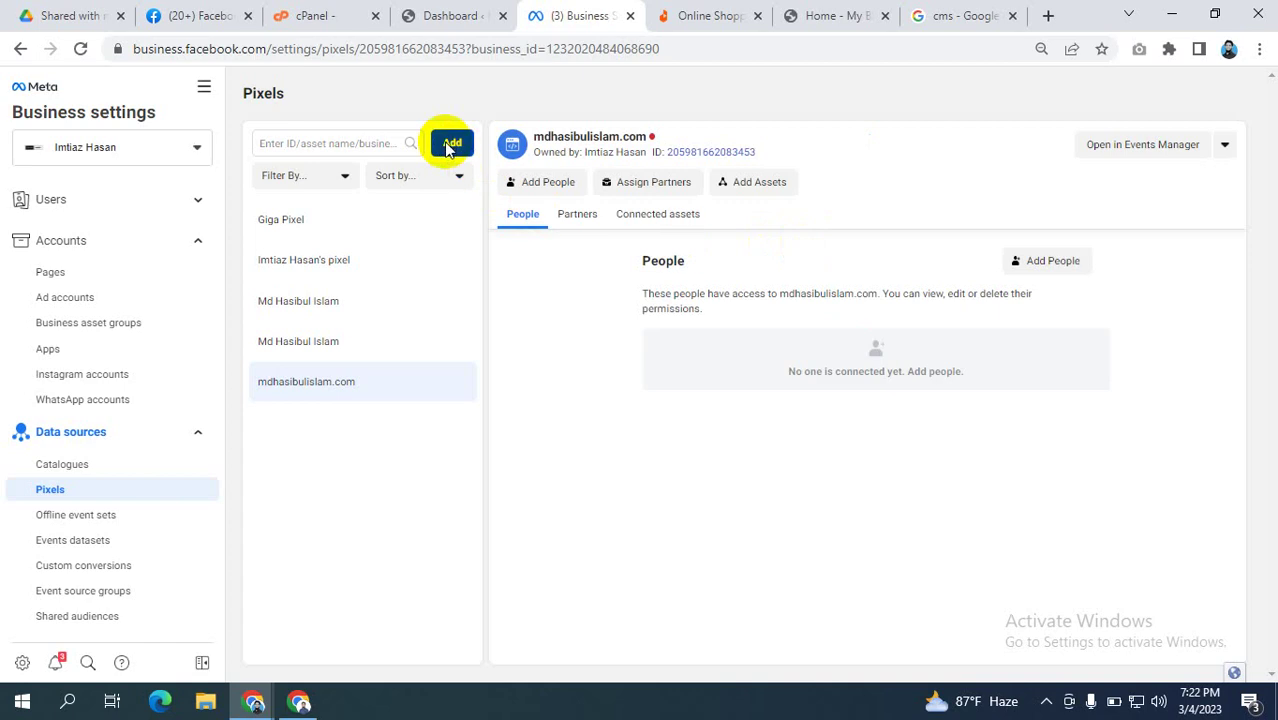
left_click(450, 142)
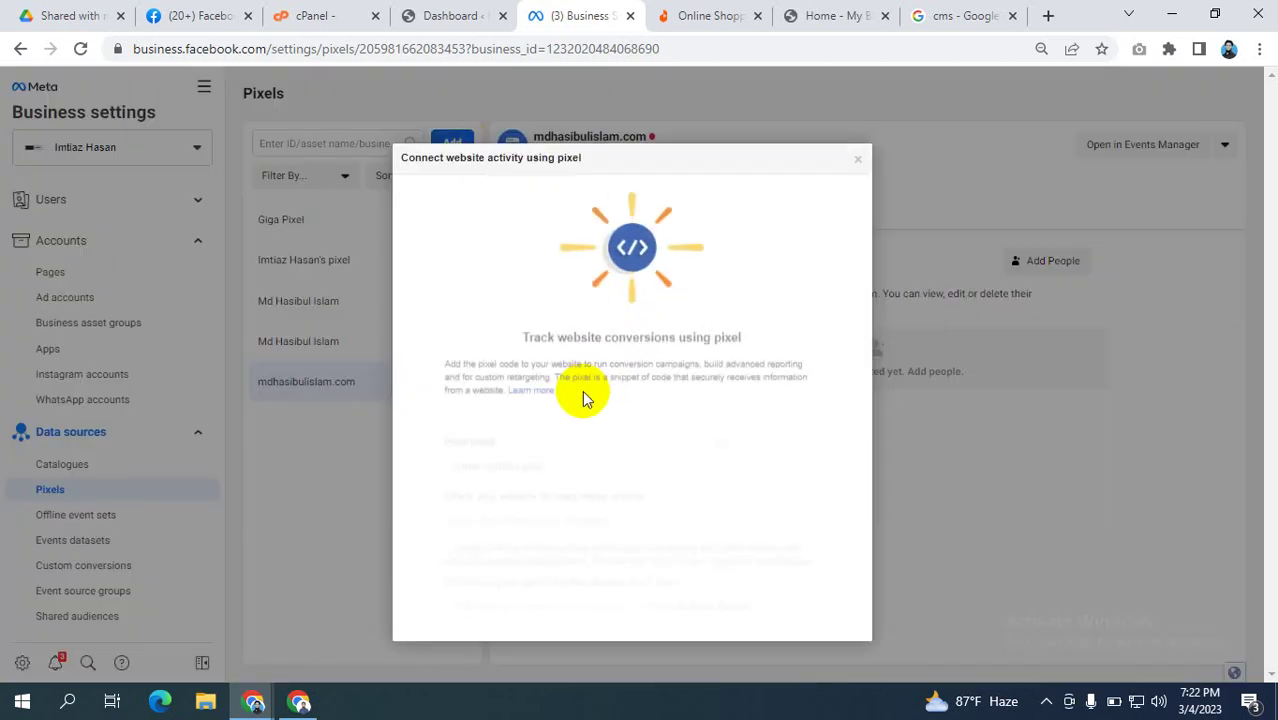
triple_click(500, 440)
type("https://mdhasibulislam.com/")
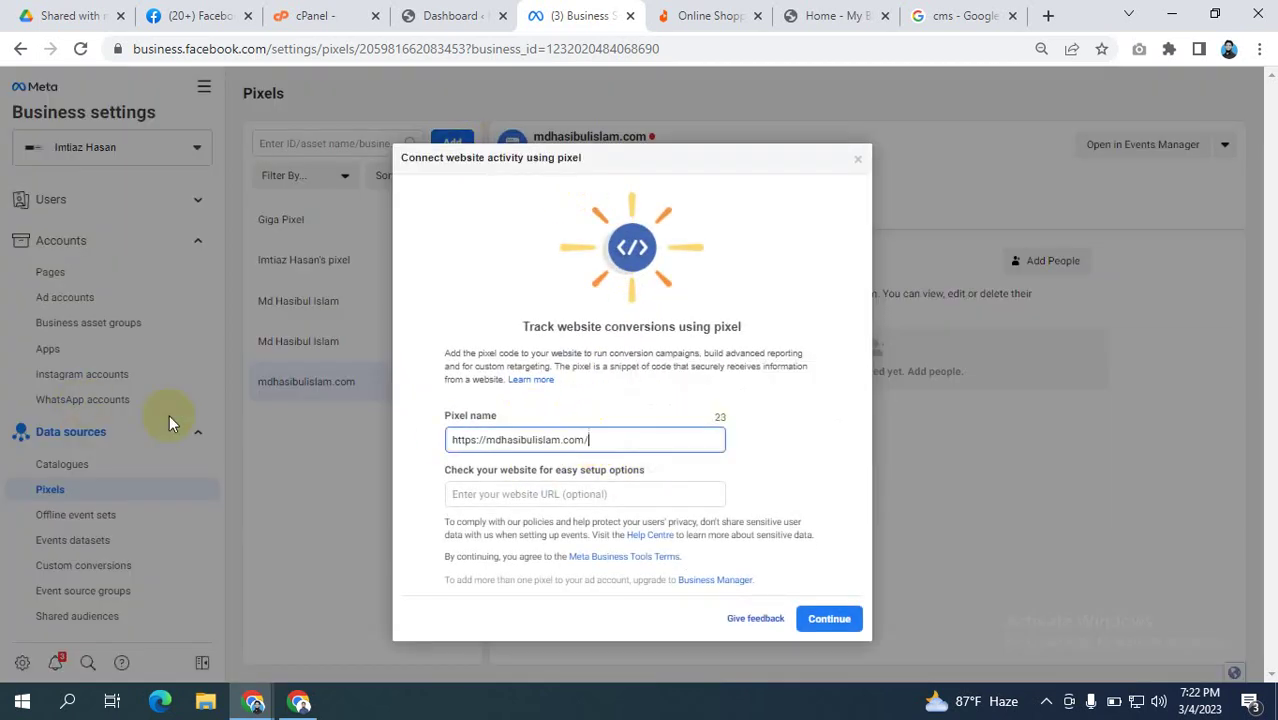
left_click_drag(485, 441, 452, 440)
key("BackSpace")
left_click(590, 440)
key("BackSpace")
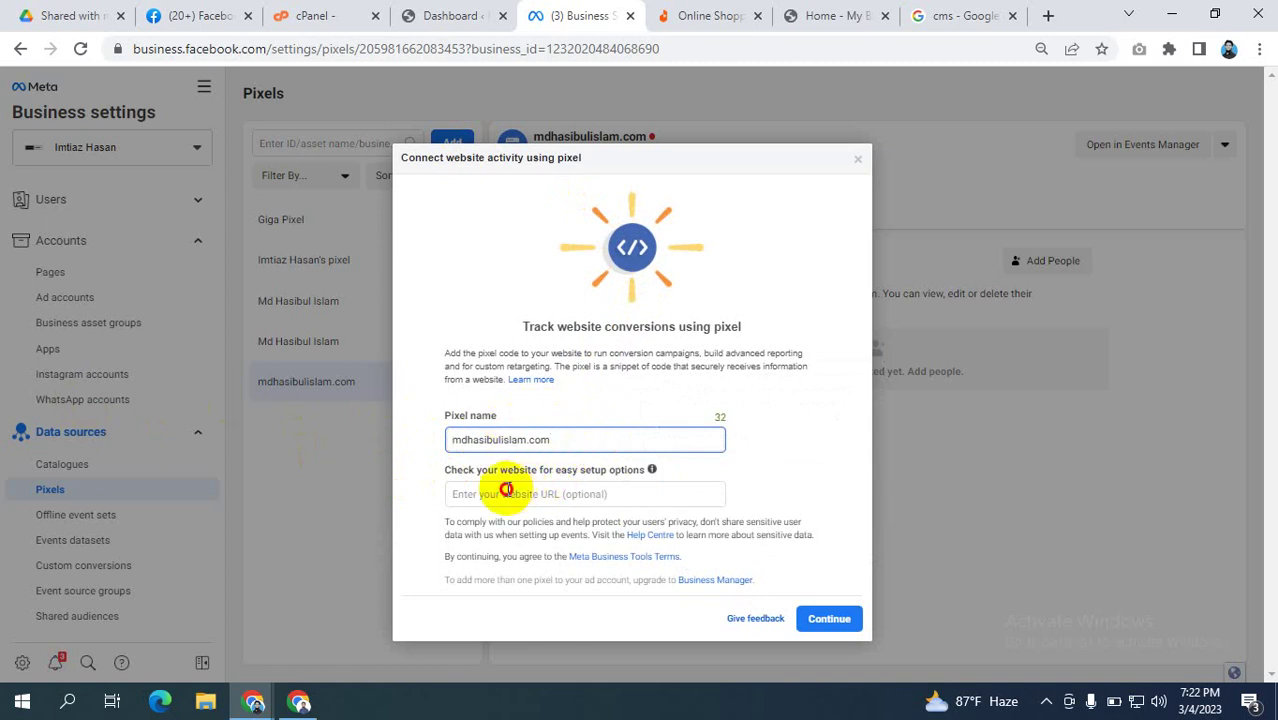
left_click(504, 491)
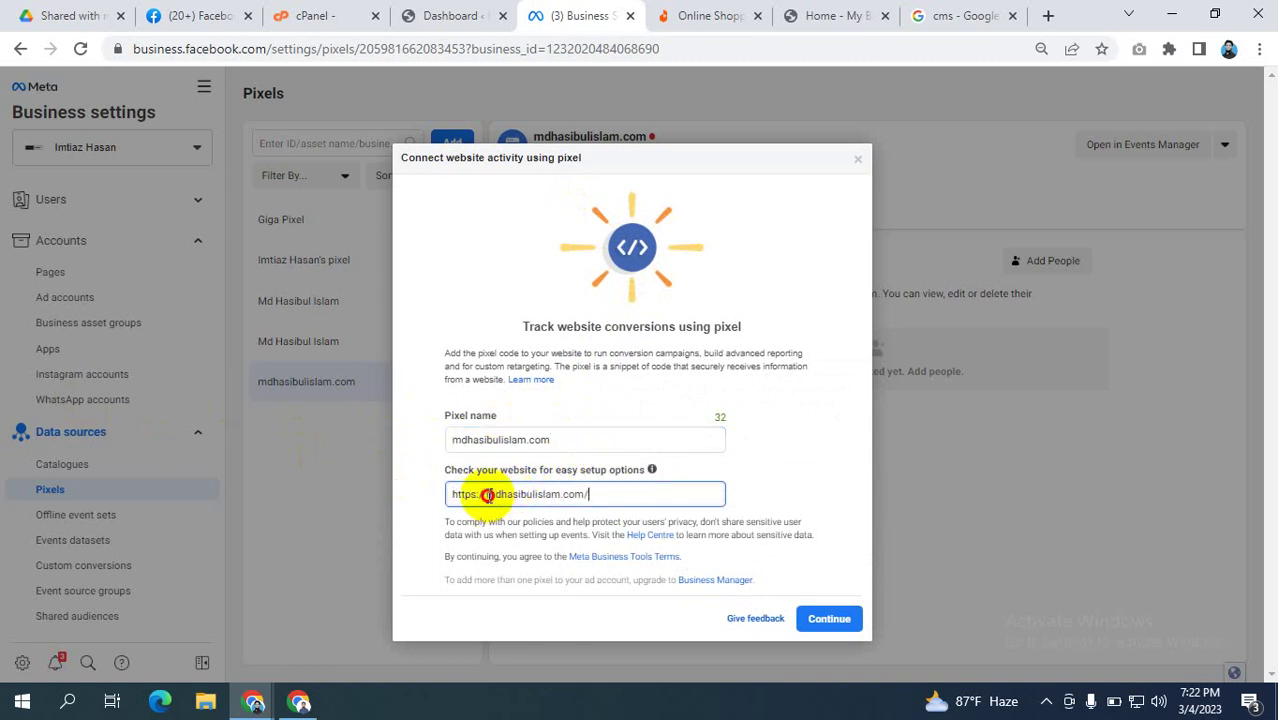
left_click_drag(487, 496, 452, 494)
key("BackSpace")
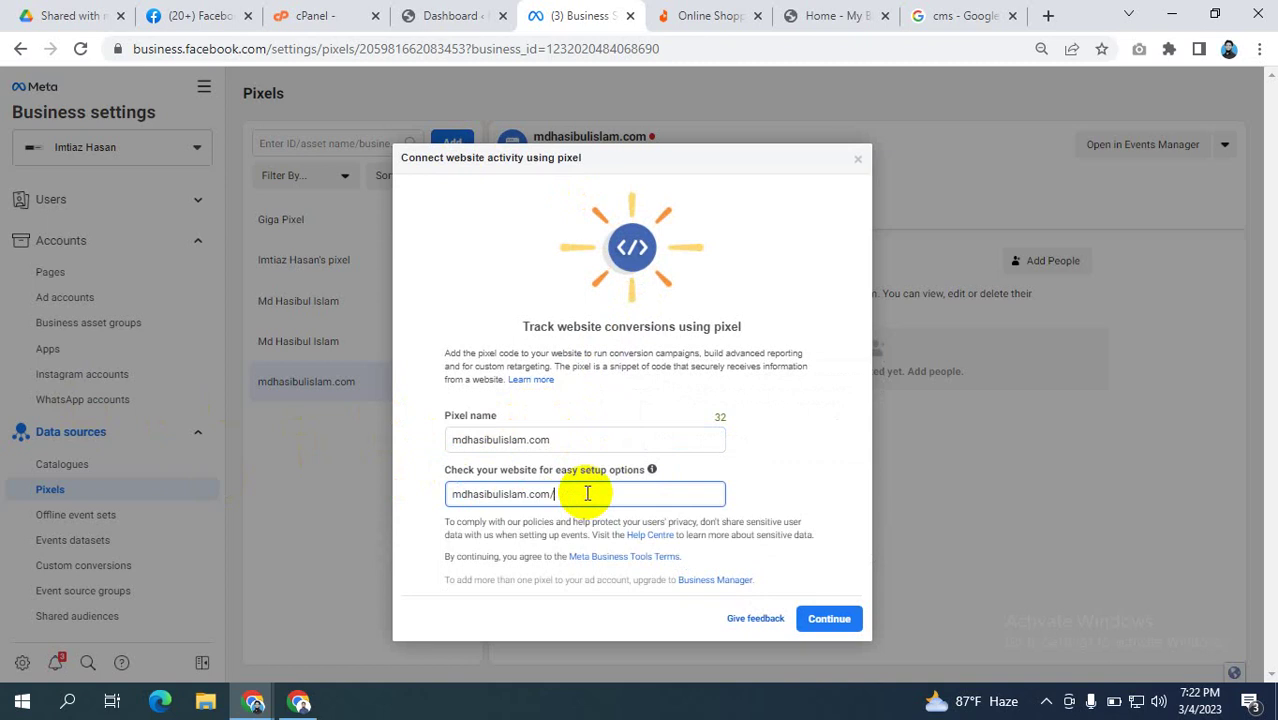
left_click(827, 618)
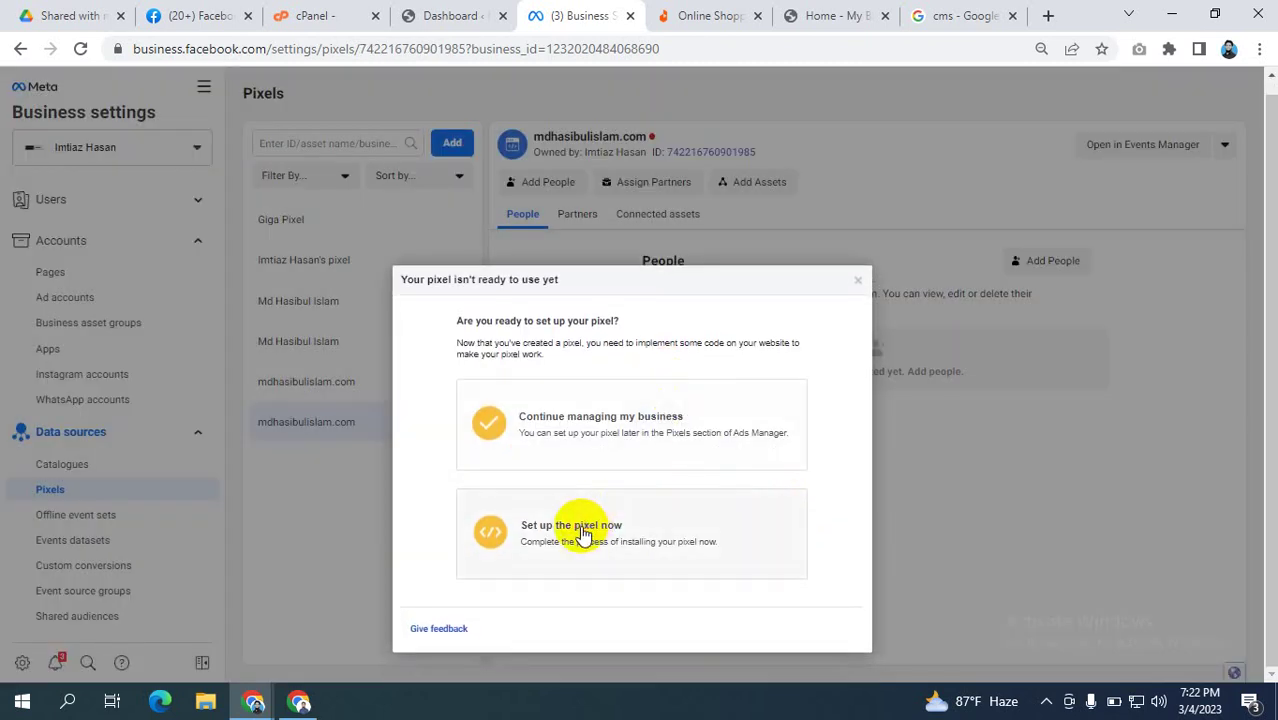
- Start setting up the new pixel and choose manual installation through the website's code
left_click(585, 537)
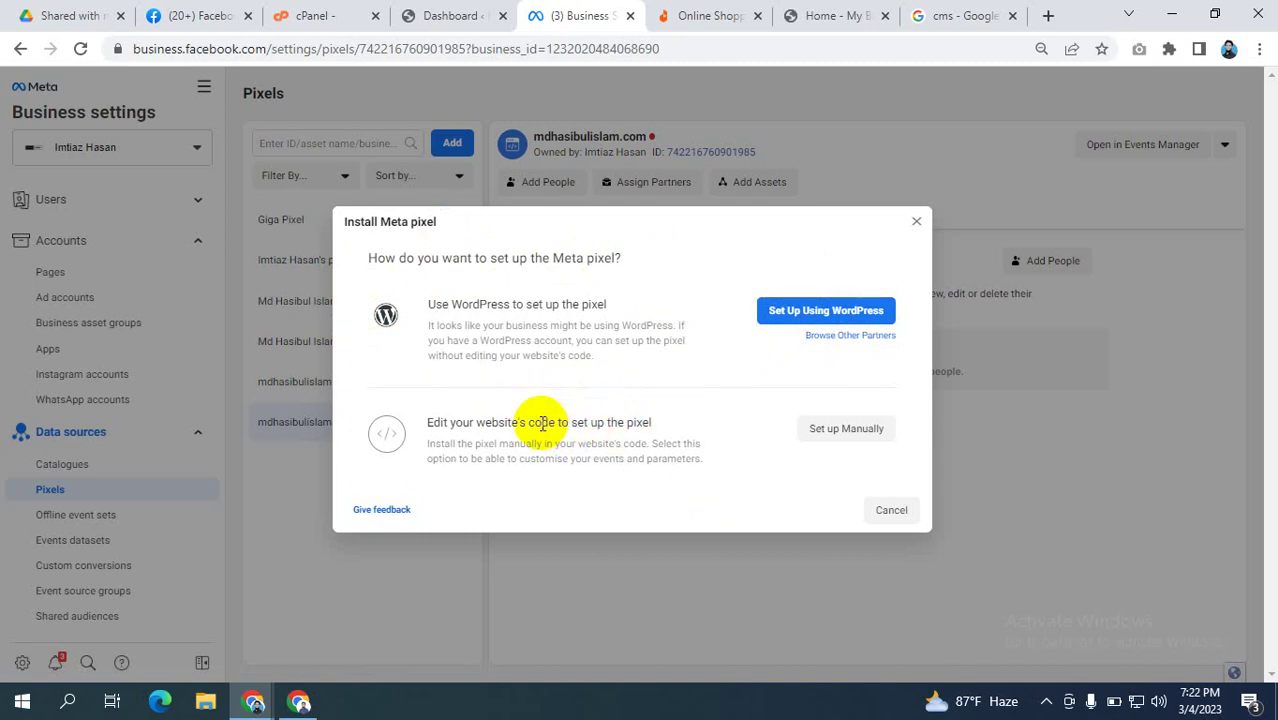
left_click(847, 431)
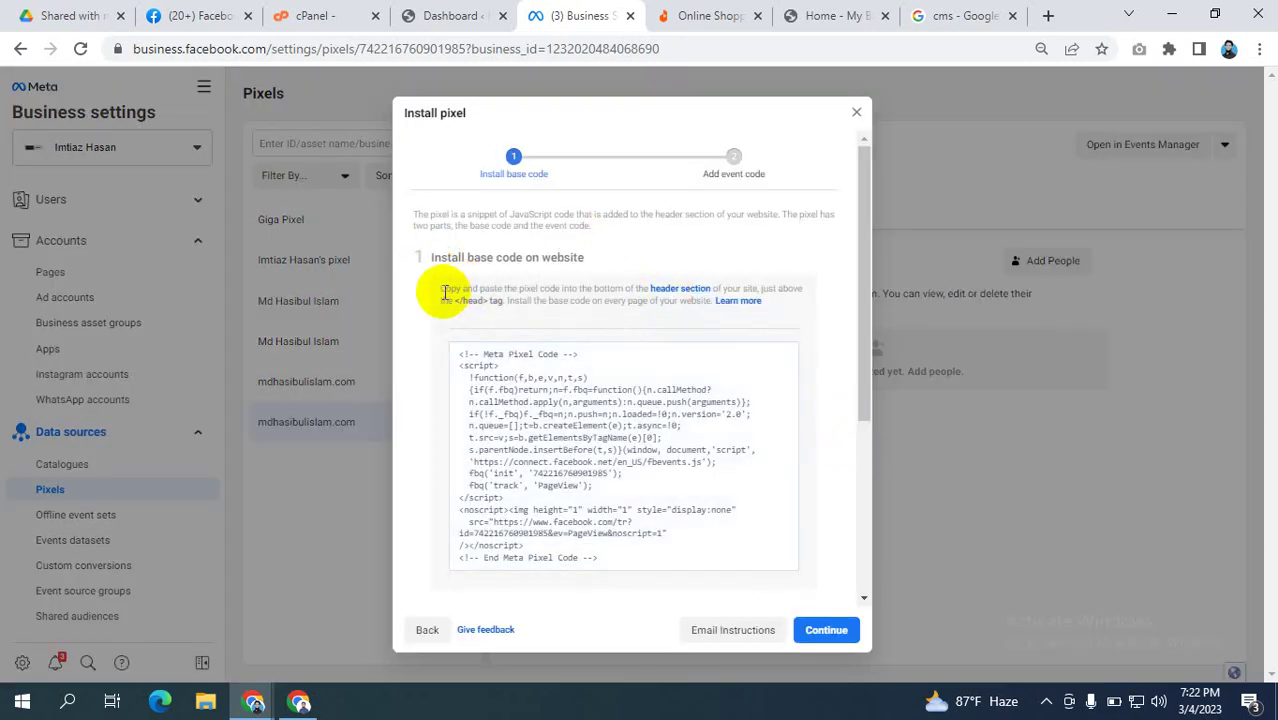
left_click_drag(440, 289, 592, 292)
left_click(620, 352)
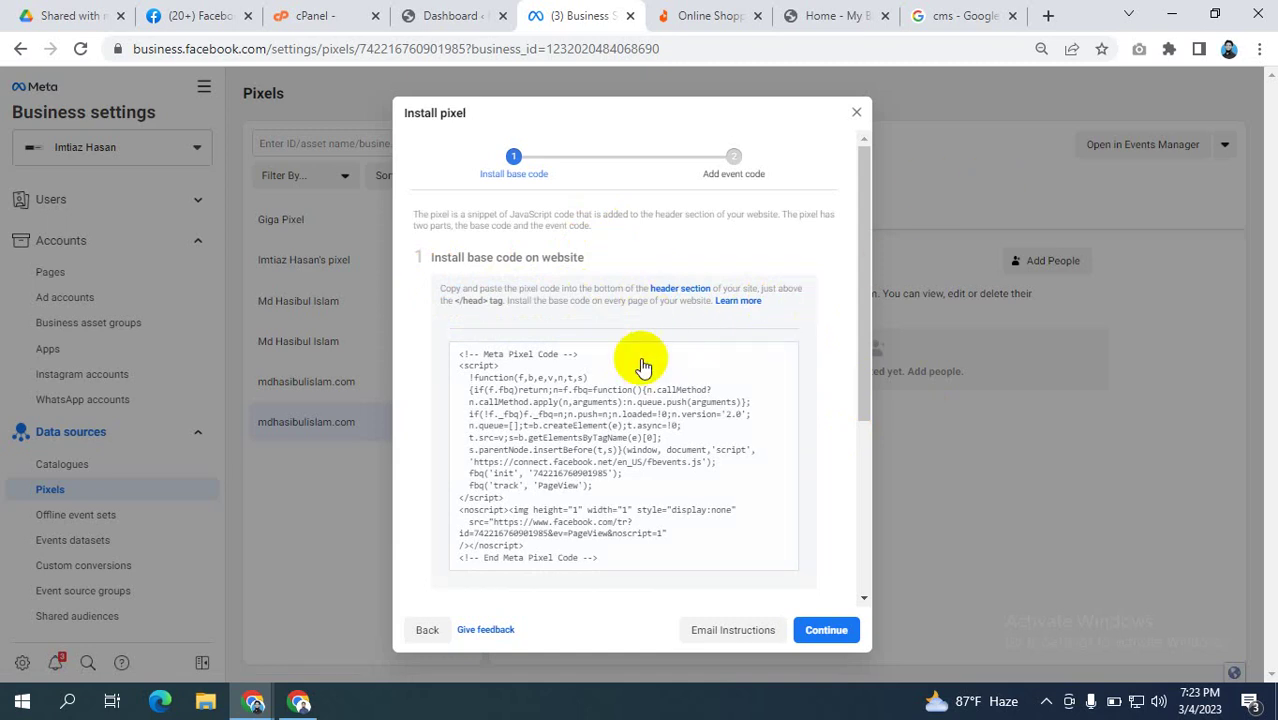
- Copy the Meta pixel base code and look over the advanced matching and base code test sections
left_click(646, 476)
scroll(730, 471, "down", 4)
scroll(685, 342, "up", 3)
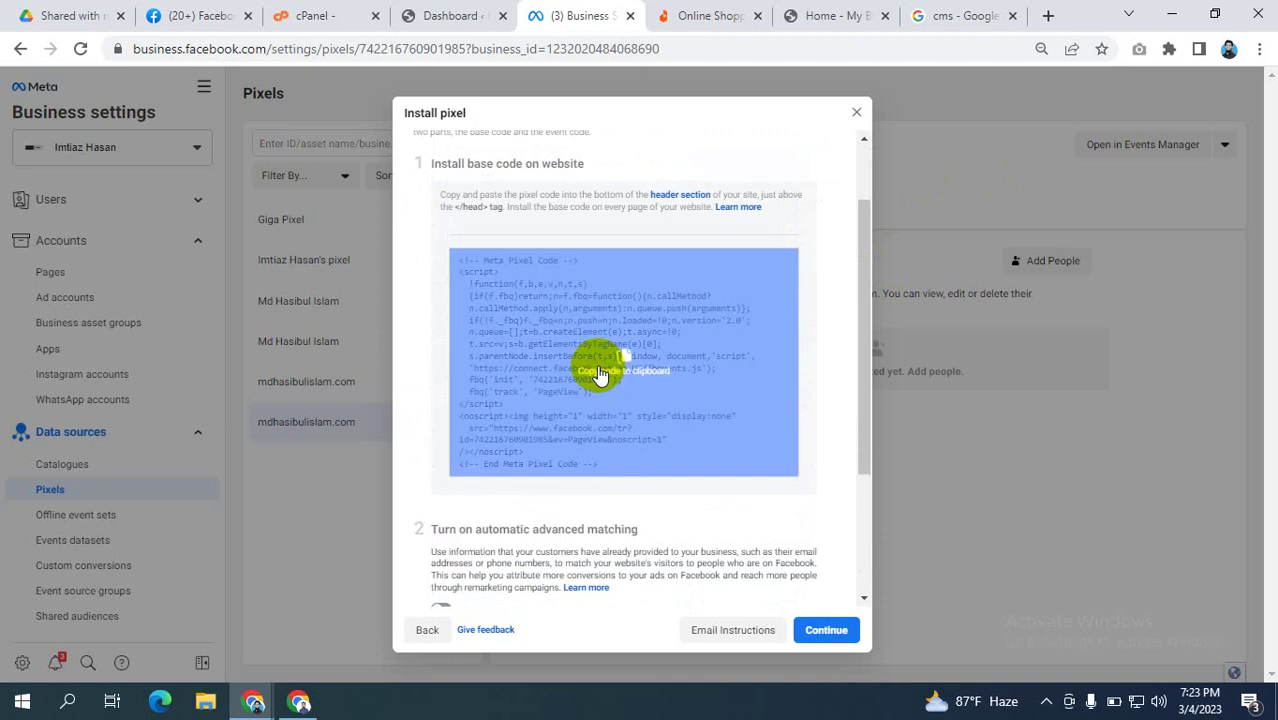
left_click(685, 388)
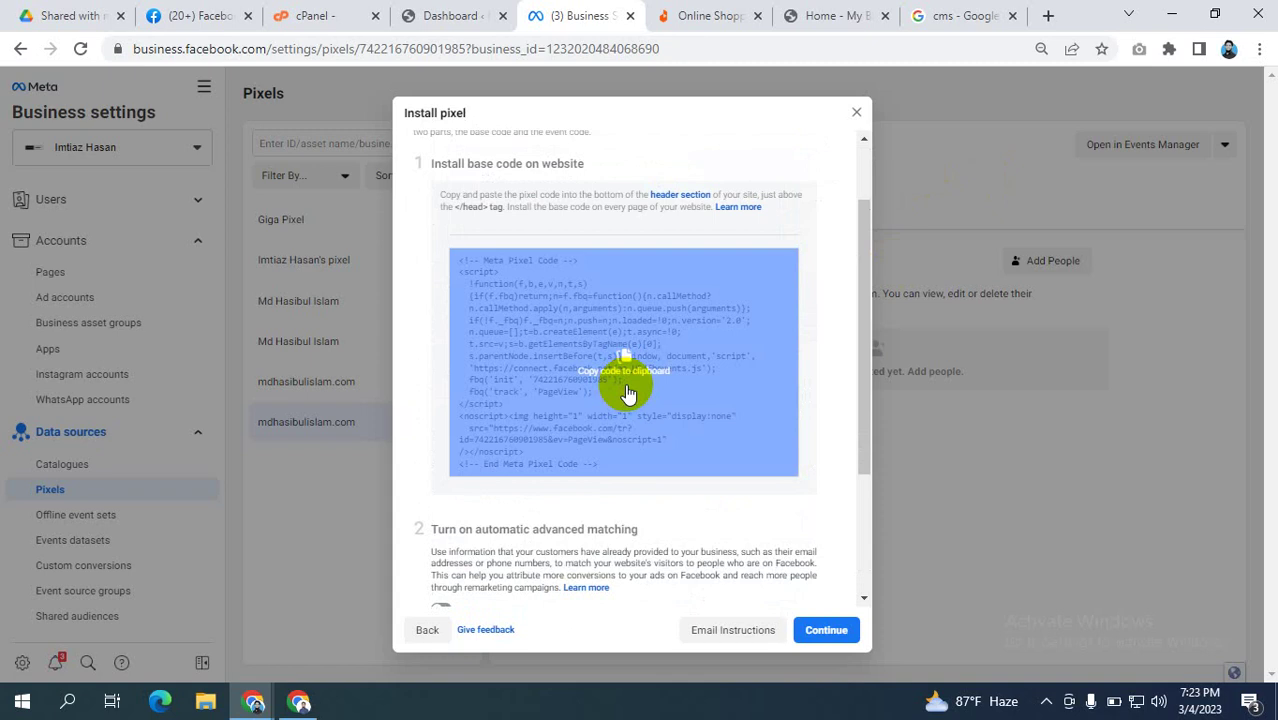
scroll(622, 388, "down", 2)
scroll(620, 310, "up", 3)
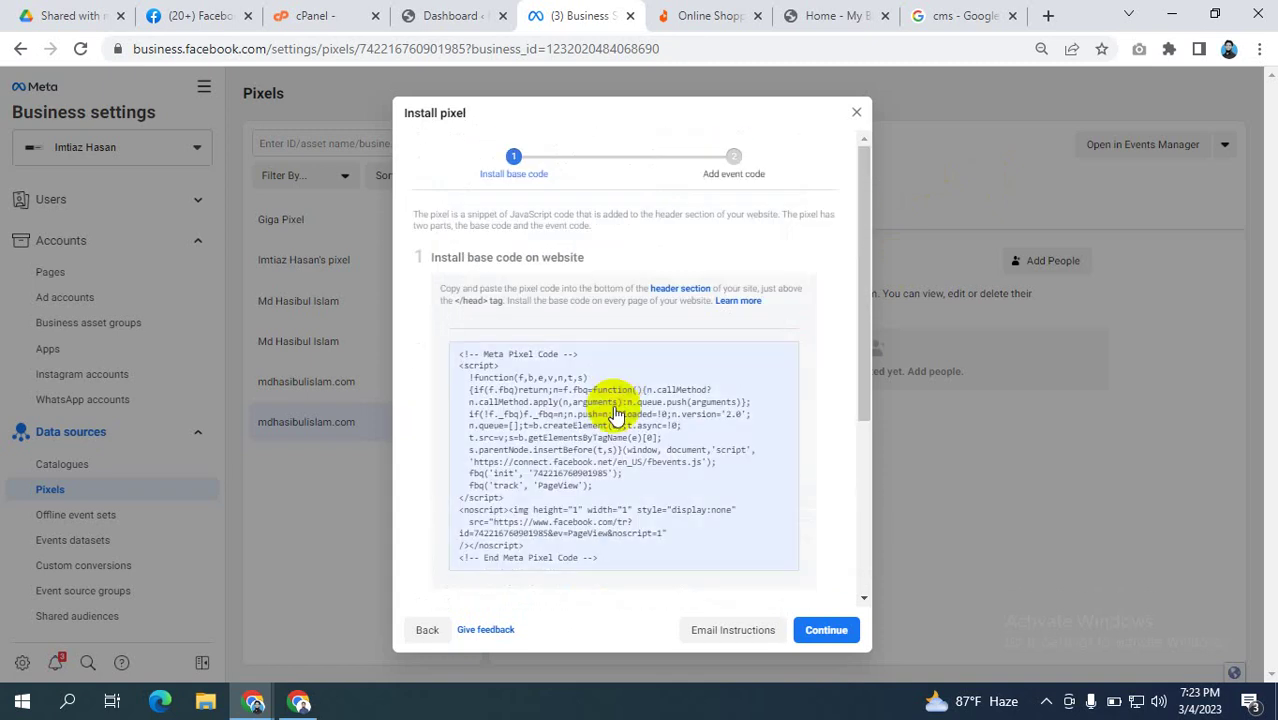
left_click(614, 438)
scroll(662, 425, "down", 3)
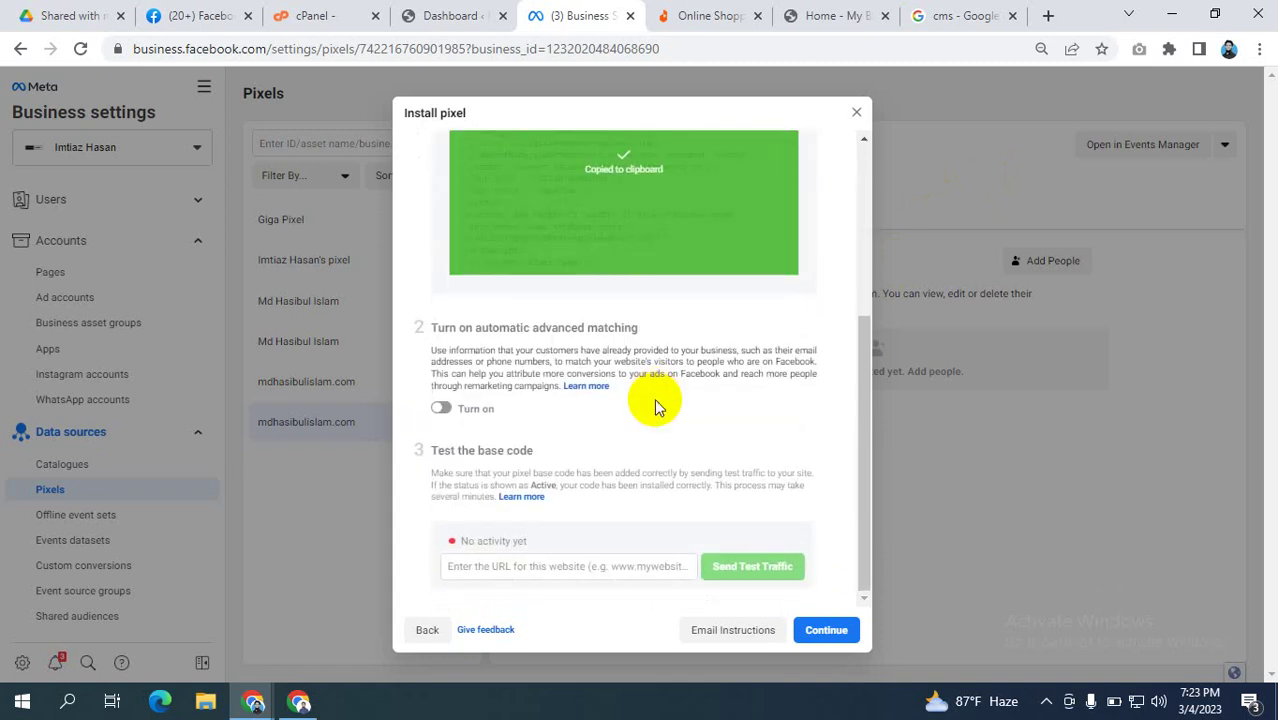
scroll(654, 398, "up", 3)
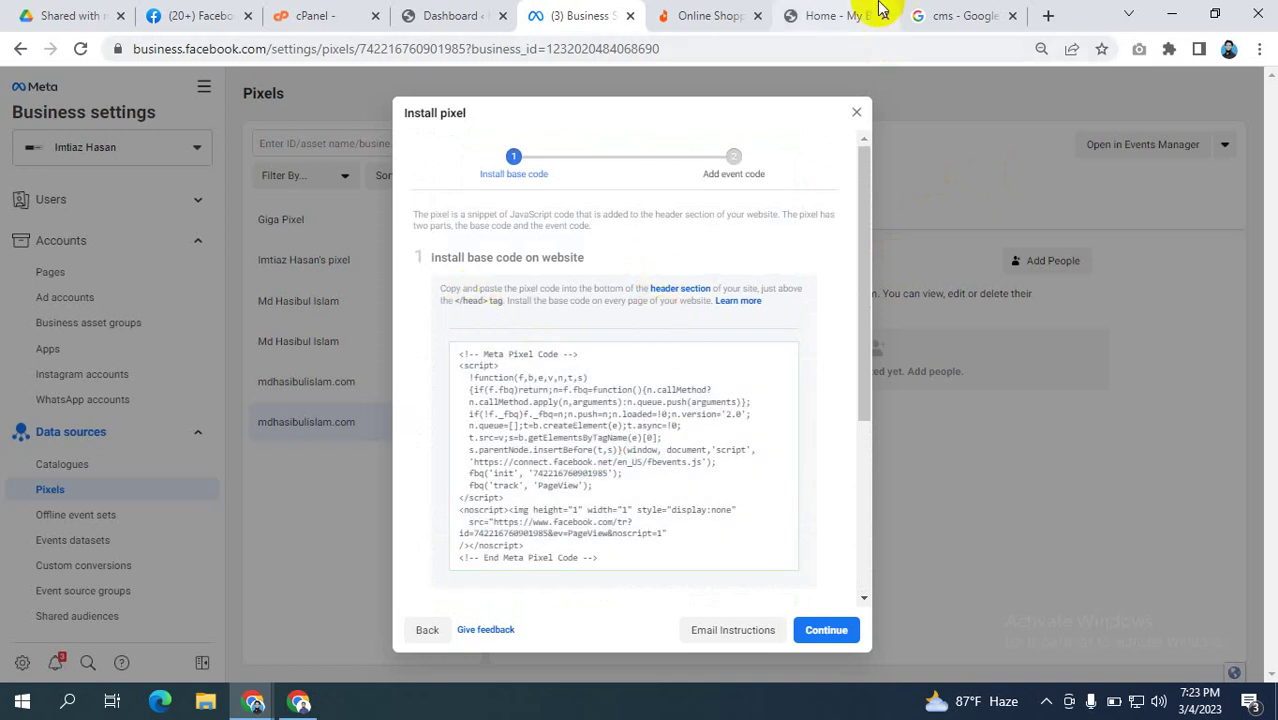
- Switch to the My Blog website and open its WordPress dashboard
left_click(822, 15)
scroll(802, 277, "up", 10)
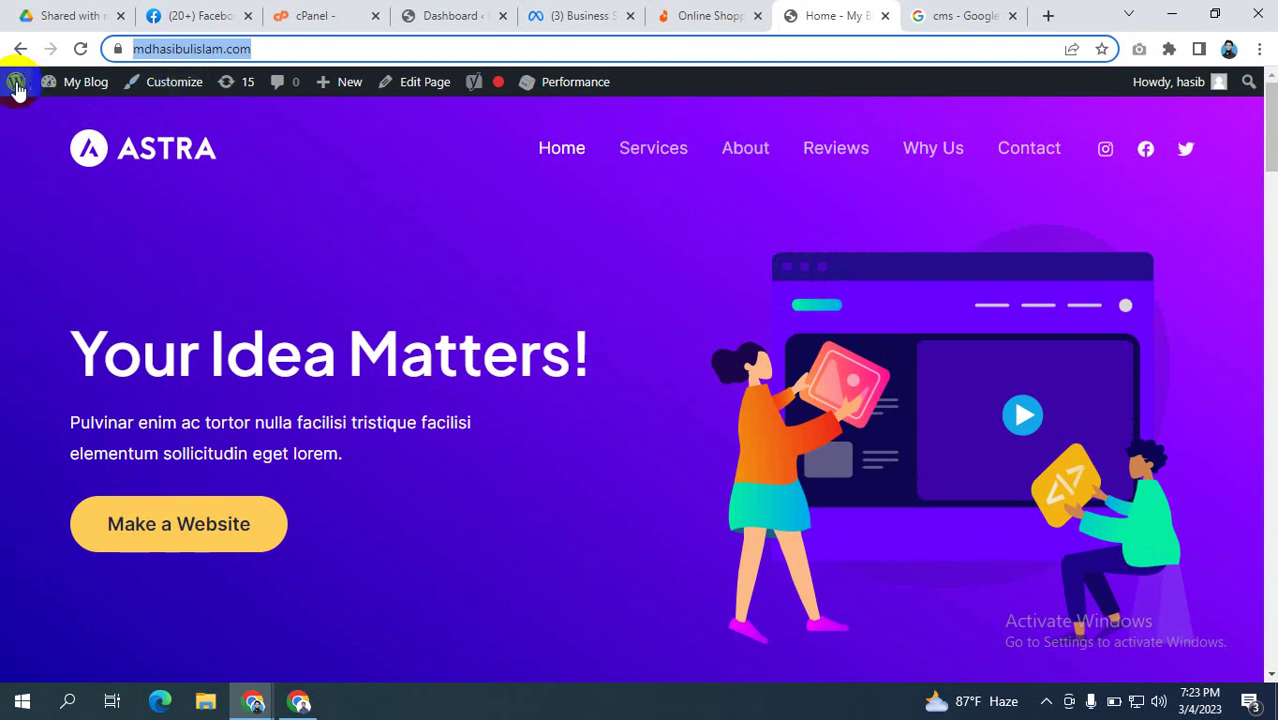
mouse_move(16, 82)
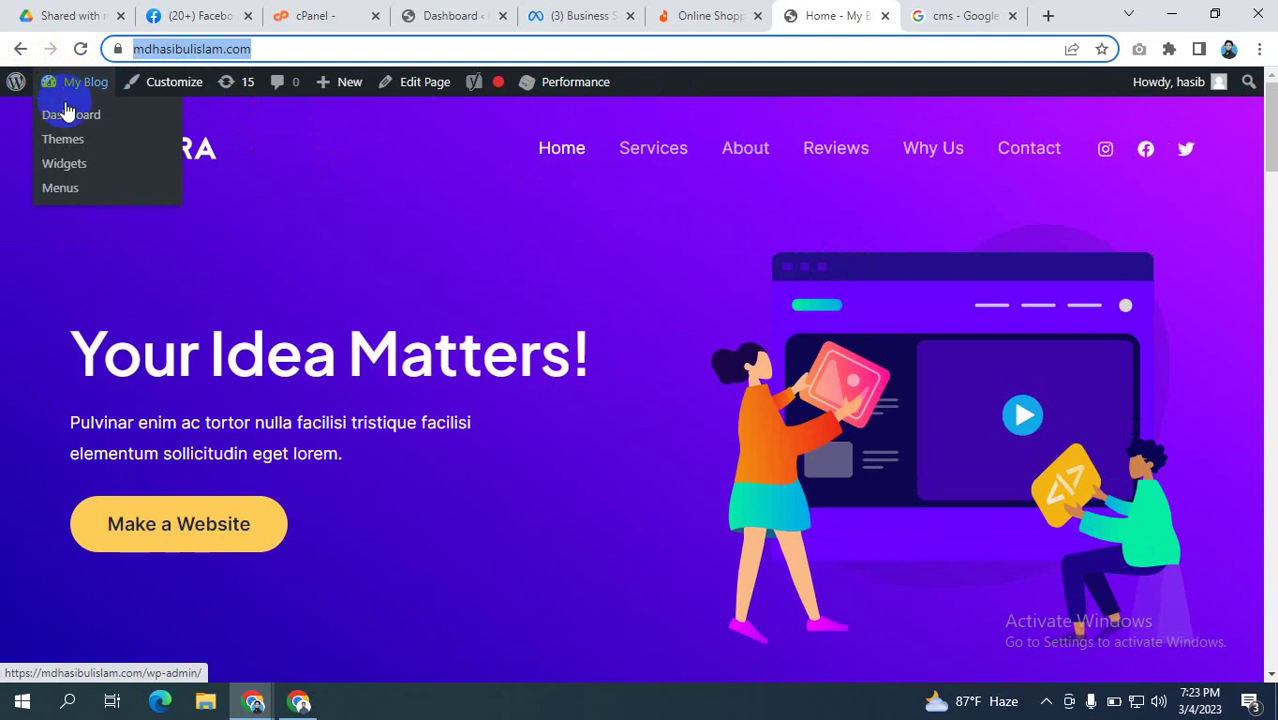
left_click(66, 118)
left_click(832, 313)
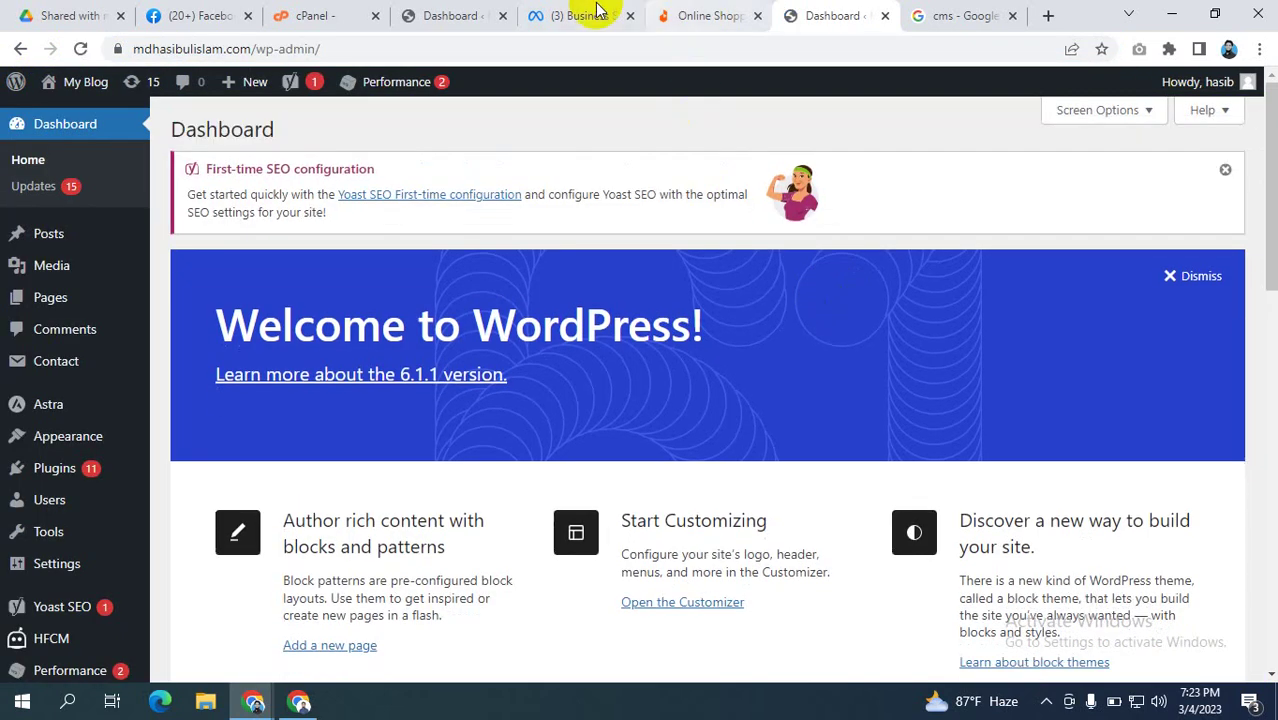
- Return to the pixel installation dialog, review the matching and testing sections, and copy the base code again
left_click(440, 16)
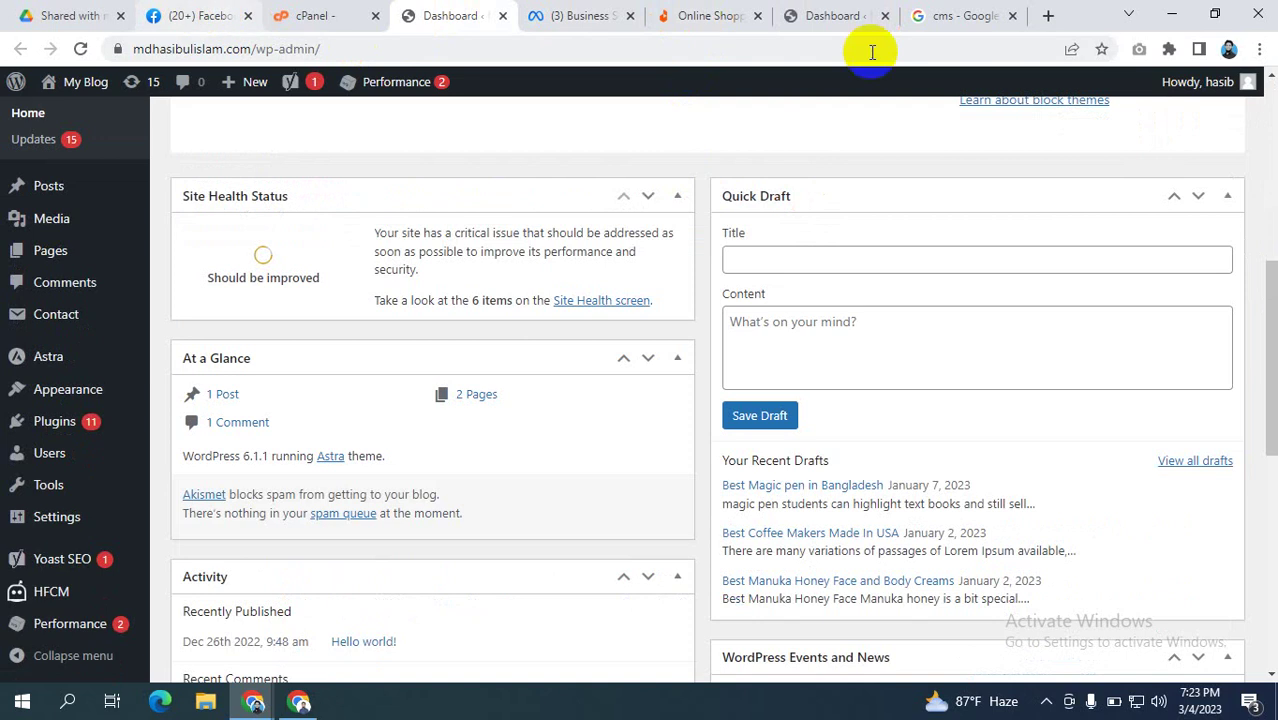
left_click(575, 16)
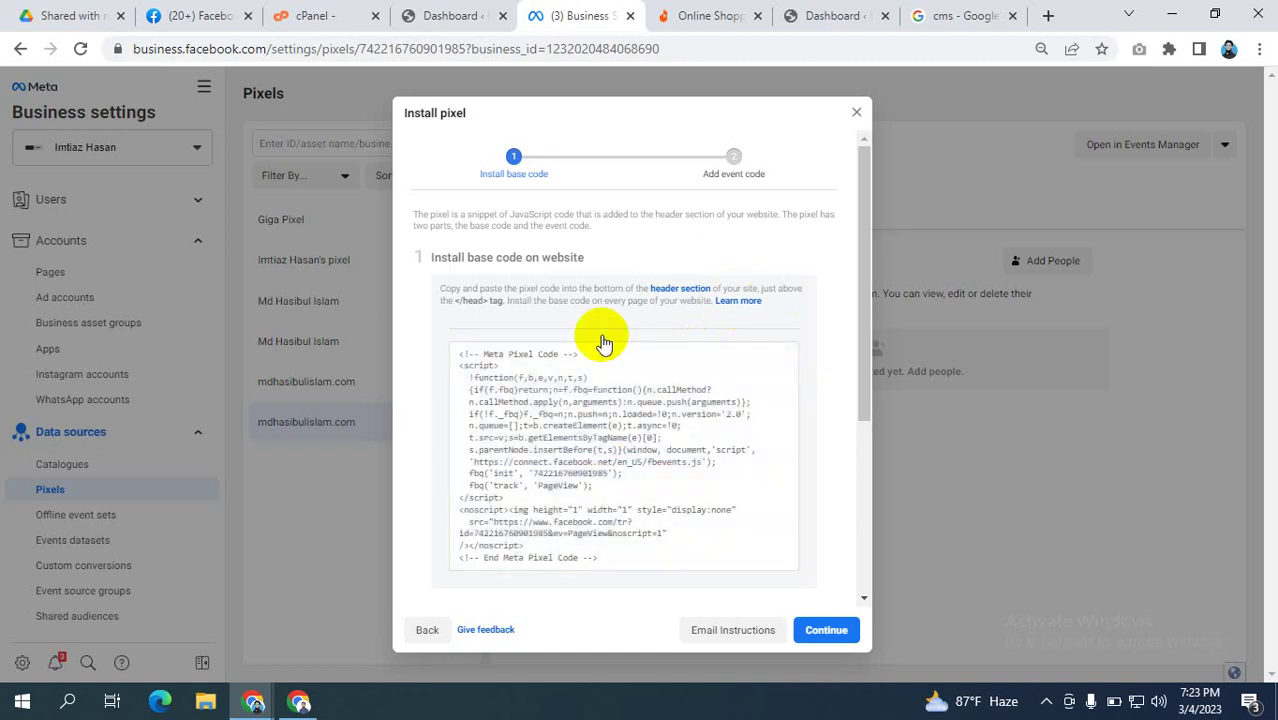
scroll(599, 334, "down", 3)
scroll(626, 265, "up", 5)
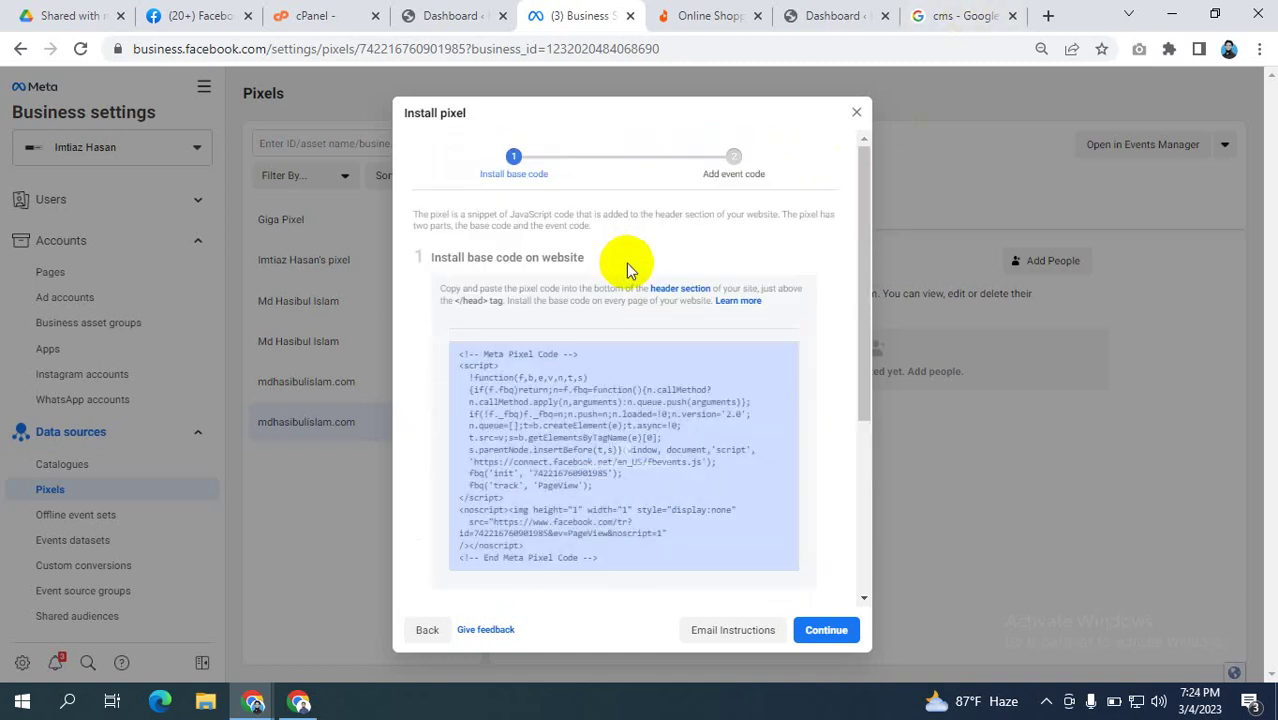
left_click(578, 460)
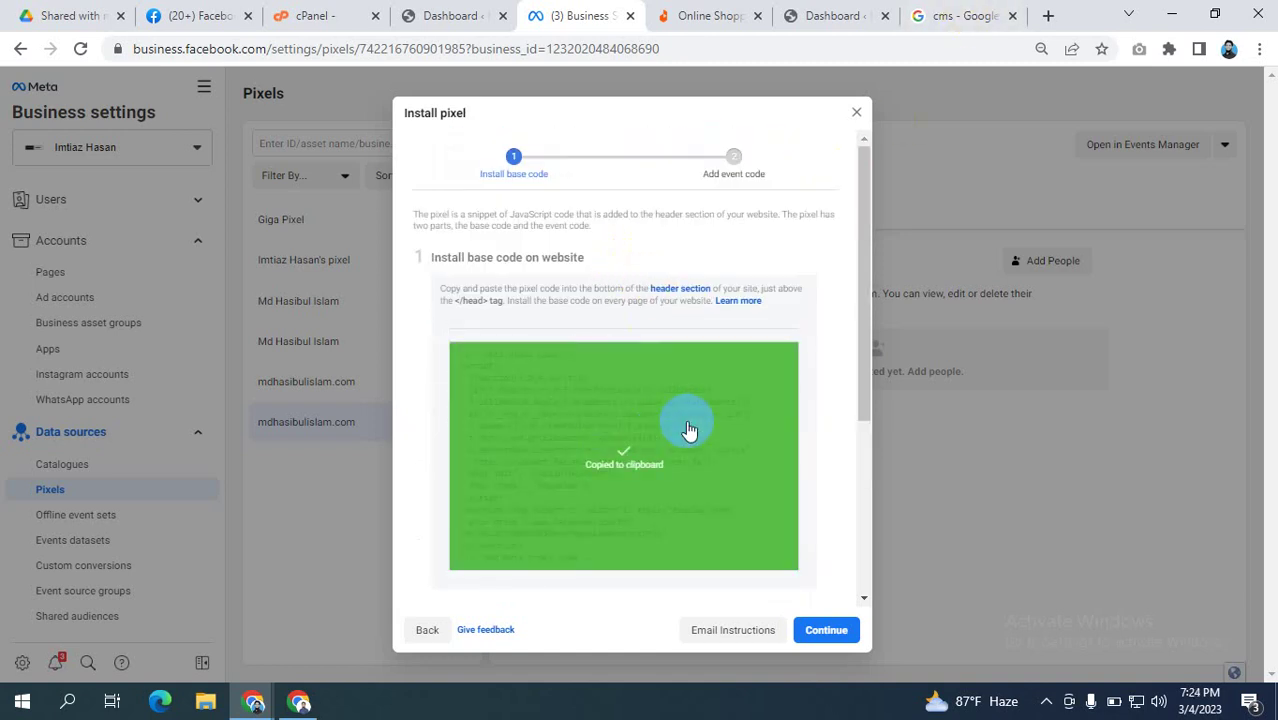
scroll(687, 428, "down", 3)
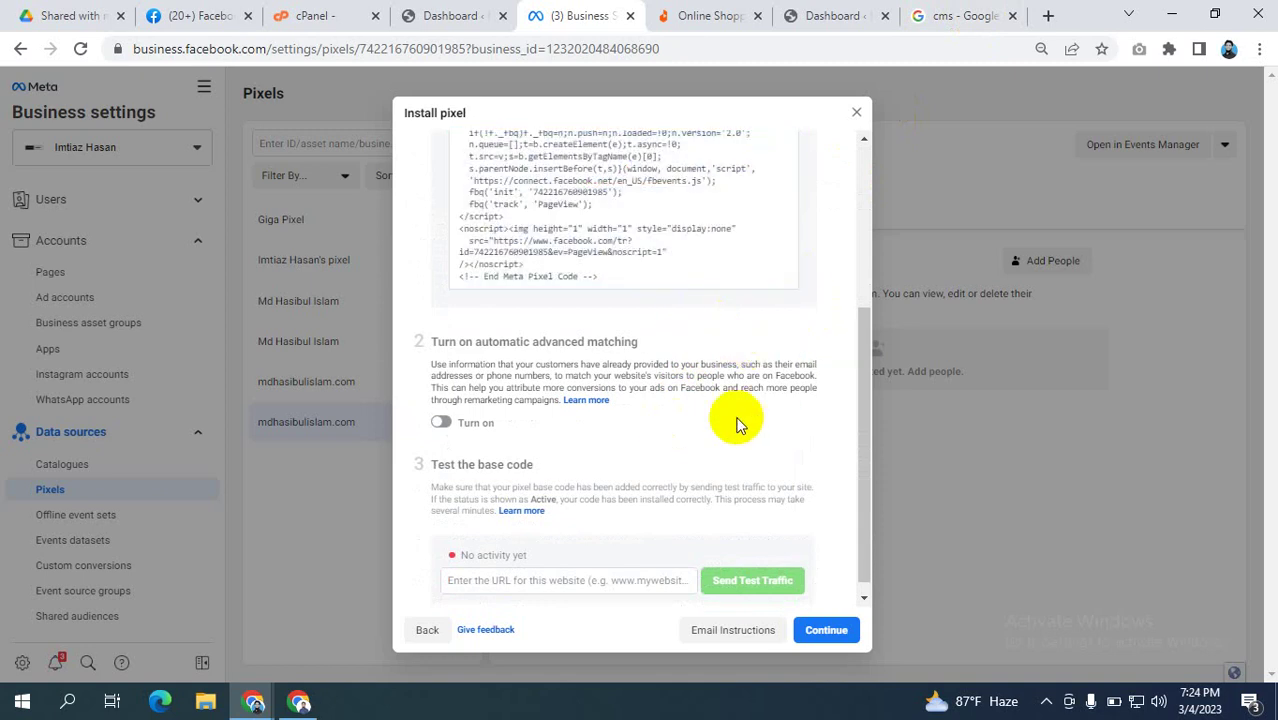
scroll(689, 543, "down", 1)
scroll(689, 543, "down", 1)
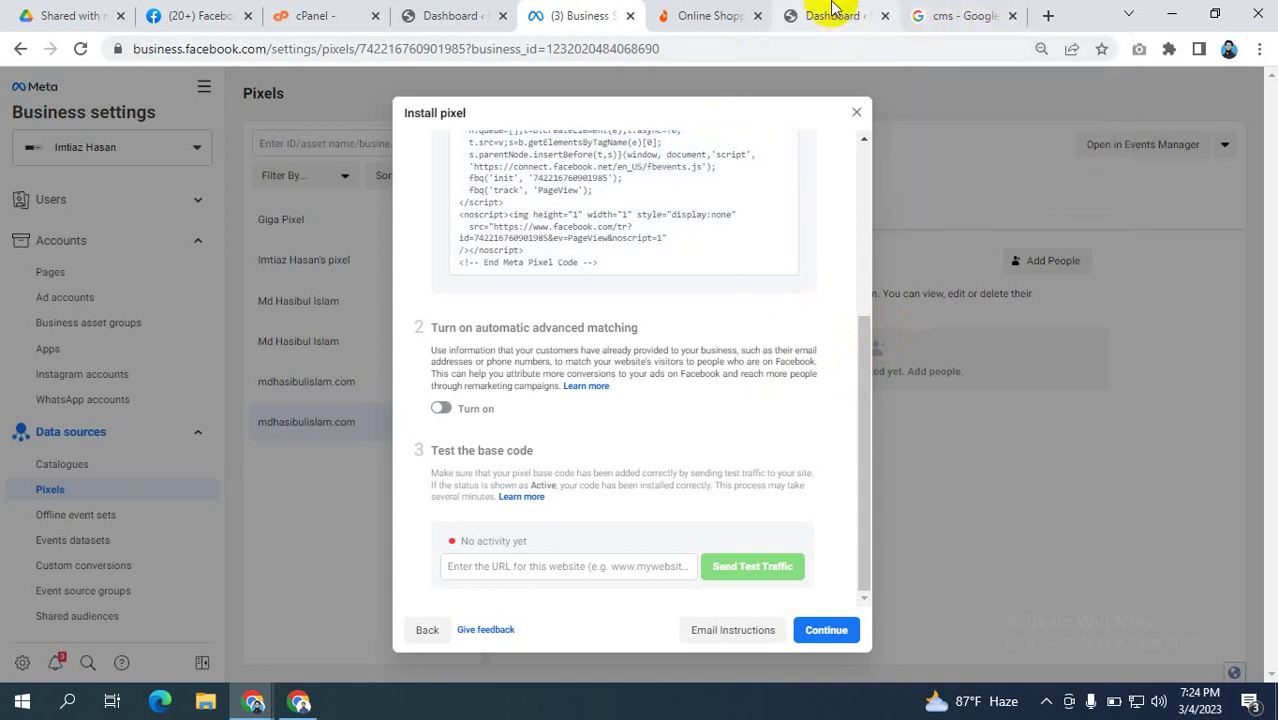
mouse_move(833, 10)
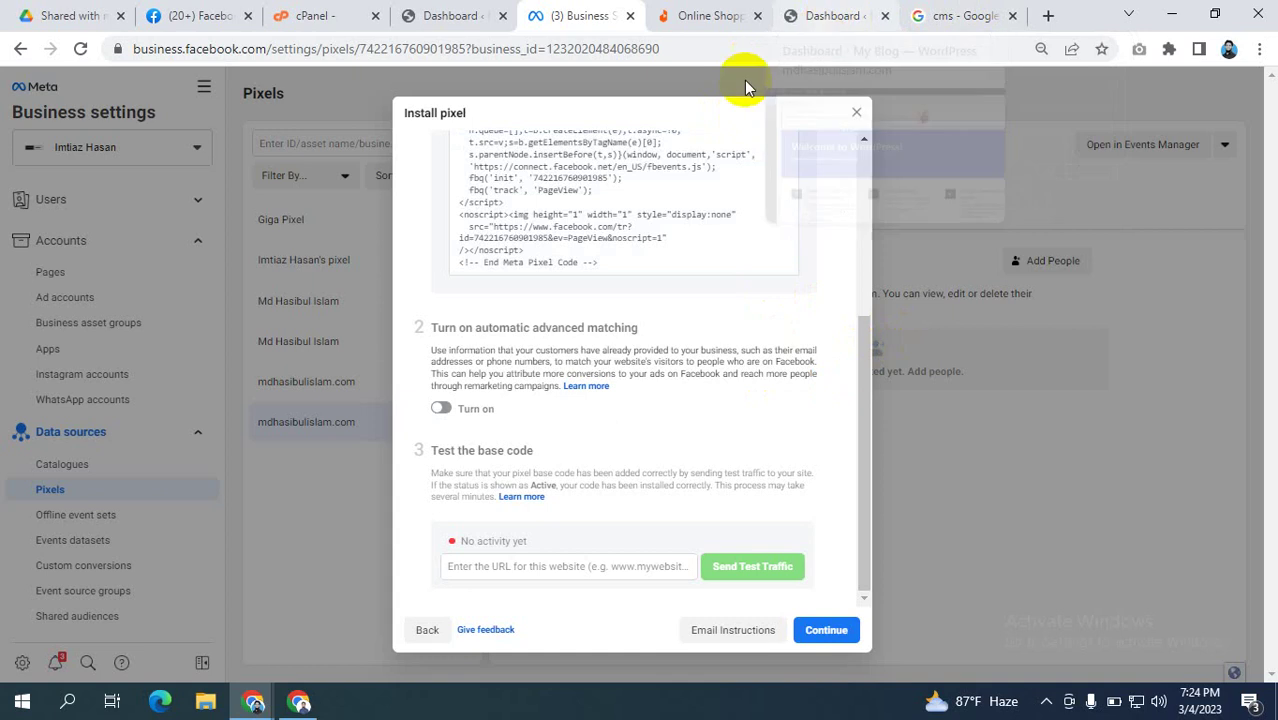
scroll(625, 205, "up", 3)
left_click(565, 432)
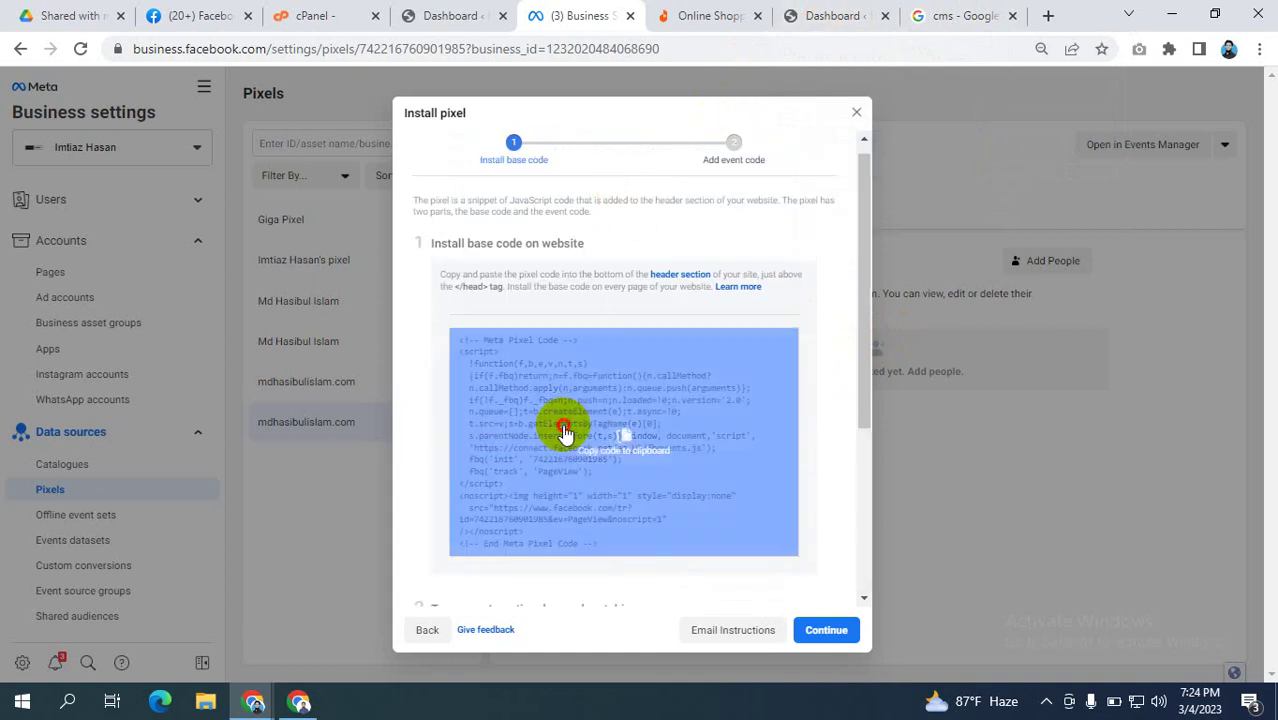
- In the WordPress dashboard, search the plugins available to add for "header" and examine the Header Footer Code Manager entry
left_click(835, 12)
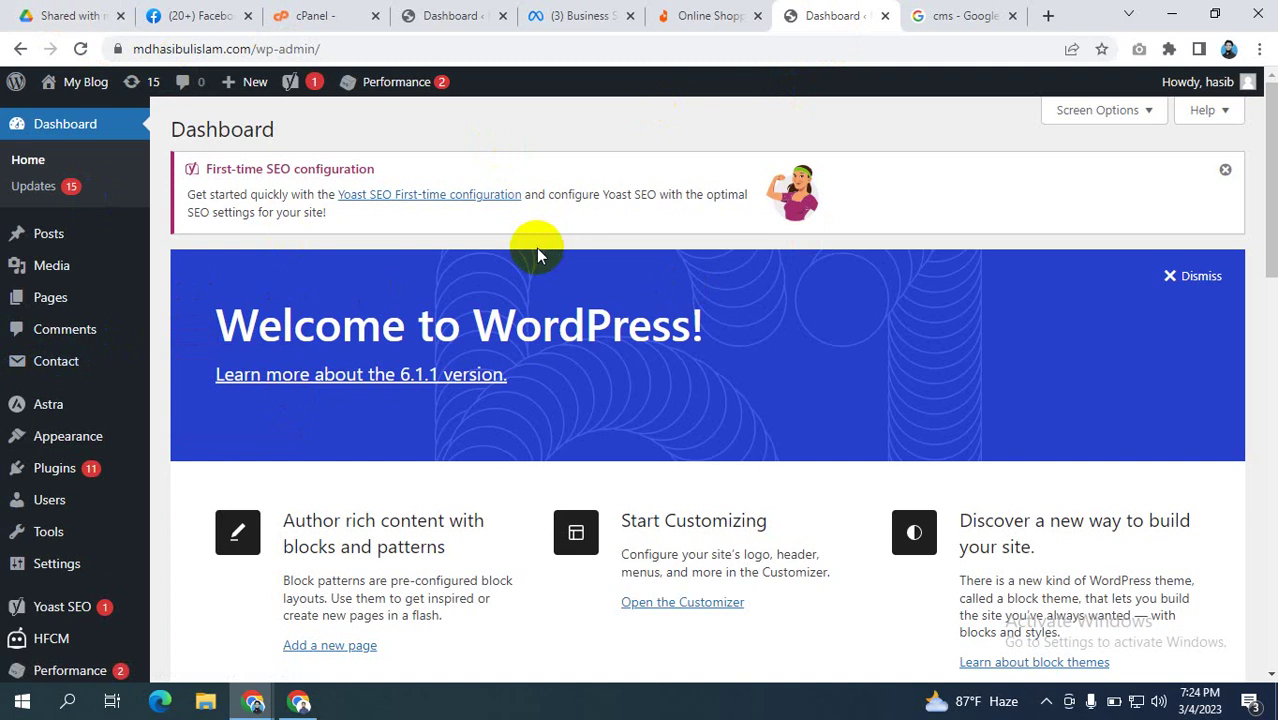
scroll(23, 405, "down", 1)
mouse_move(109, 372)
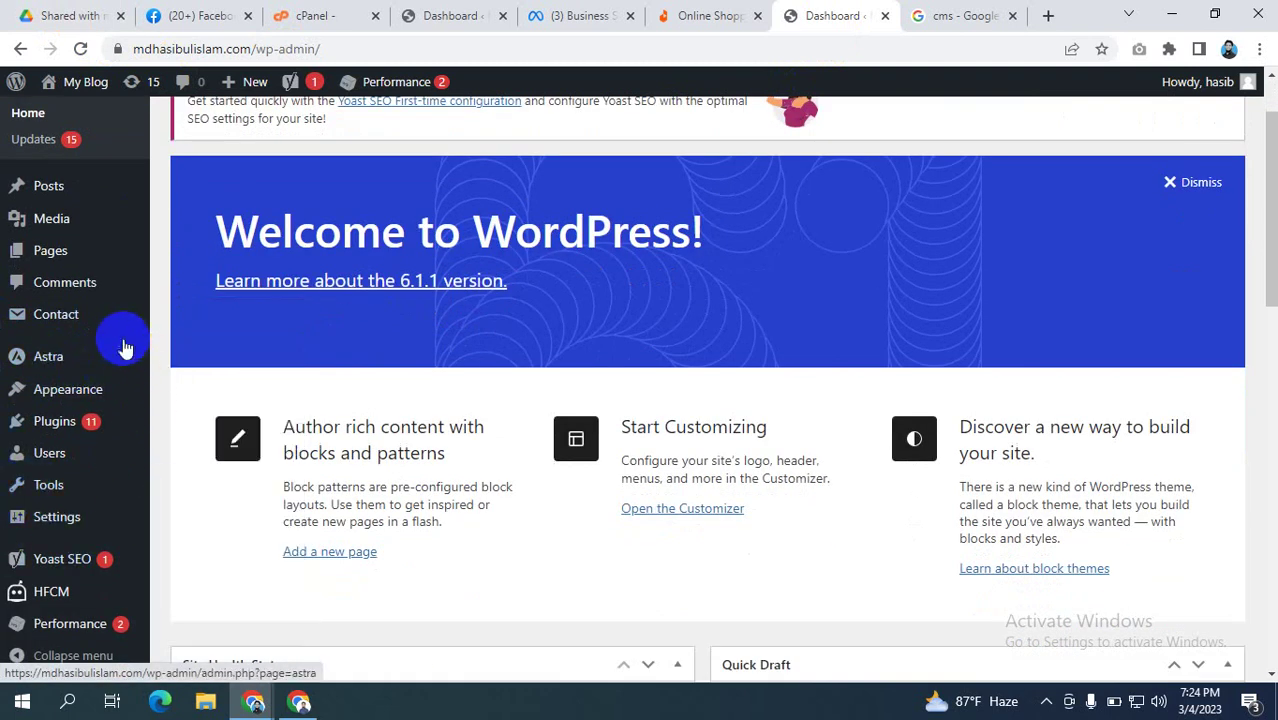
mouse_move(54, 420)
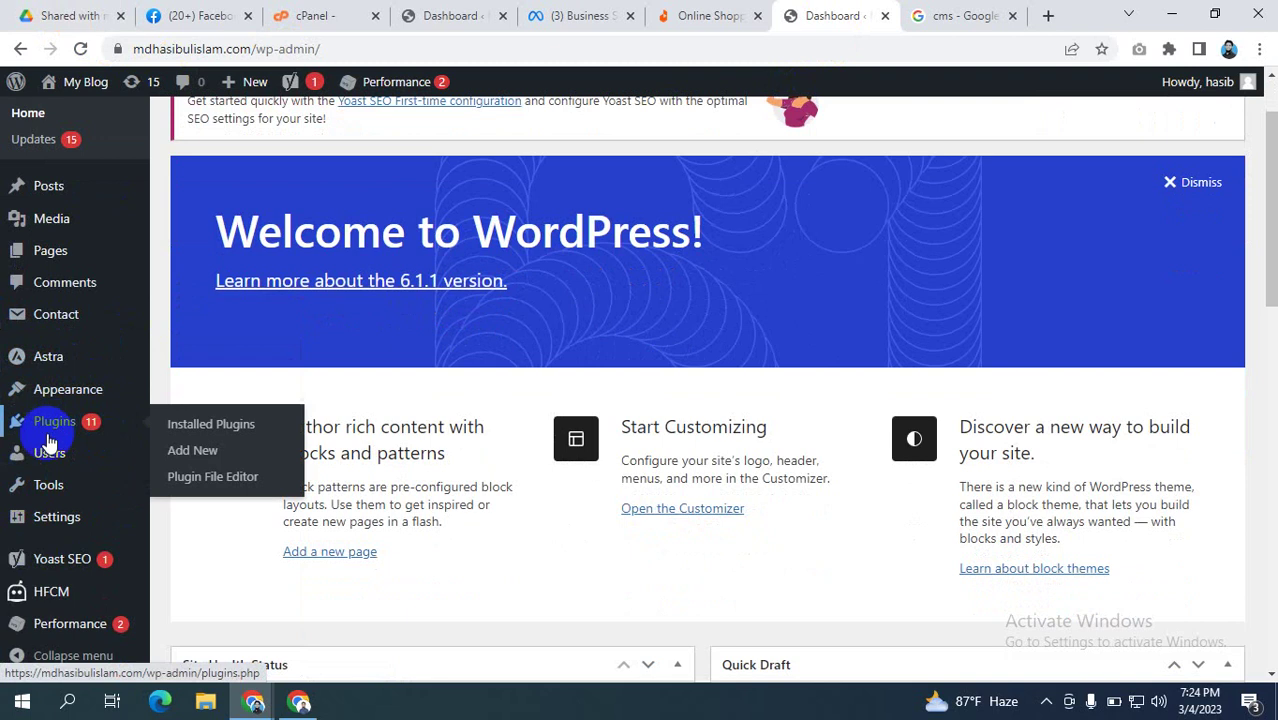
left_click(201, 460)
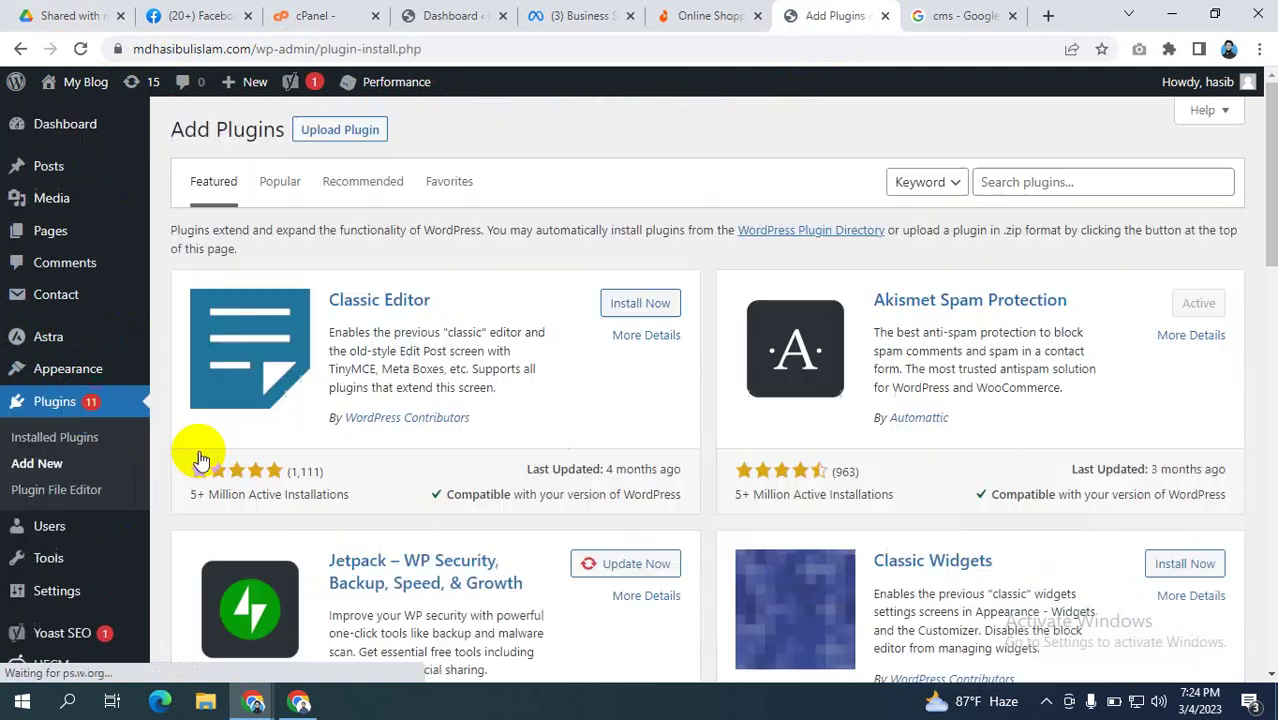
left_click(1009, 184)
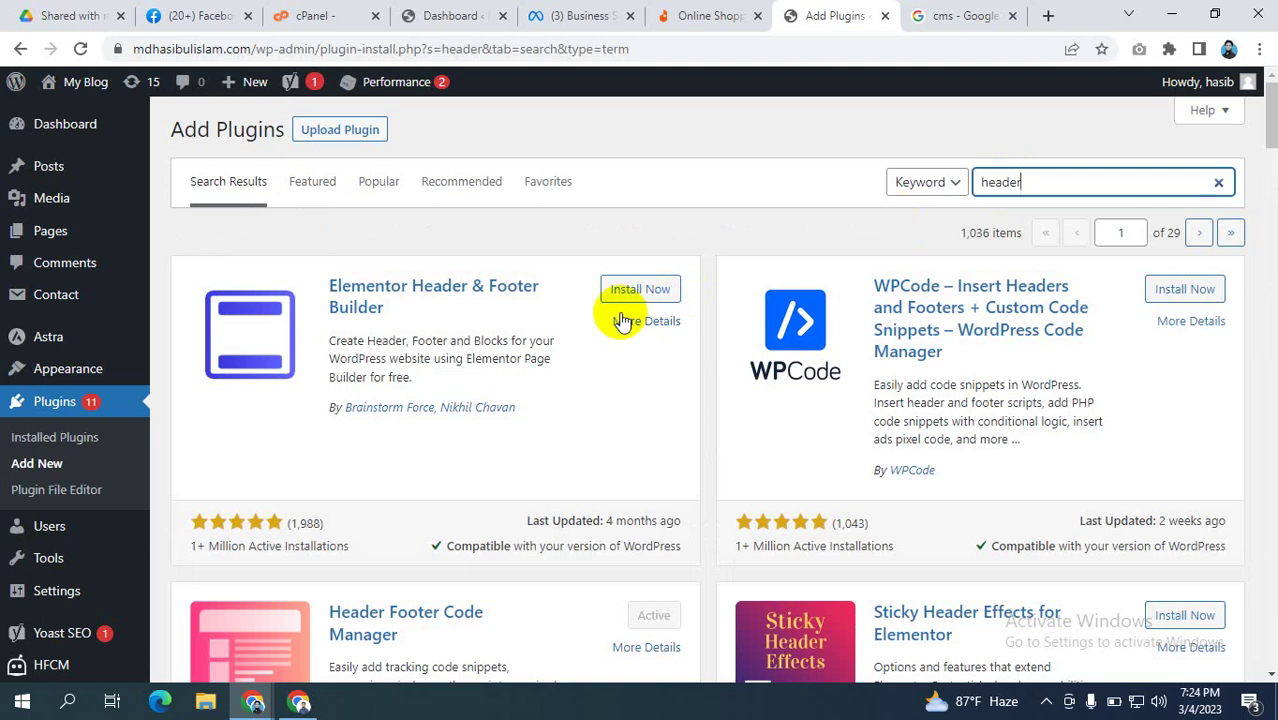
scroll(408, 423, "down", 2)
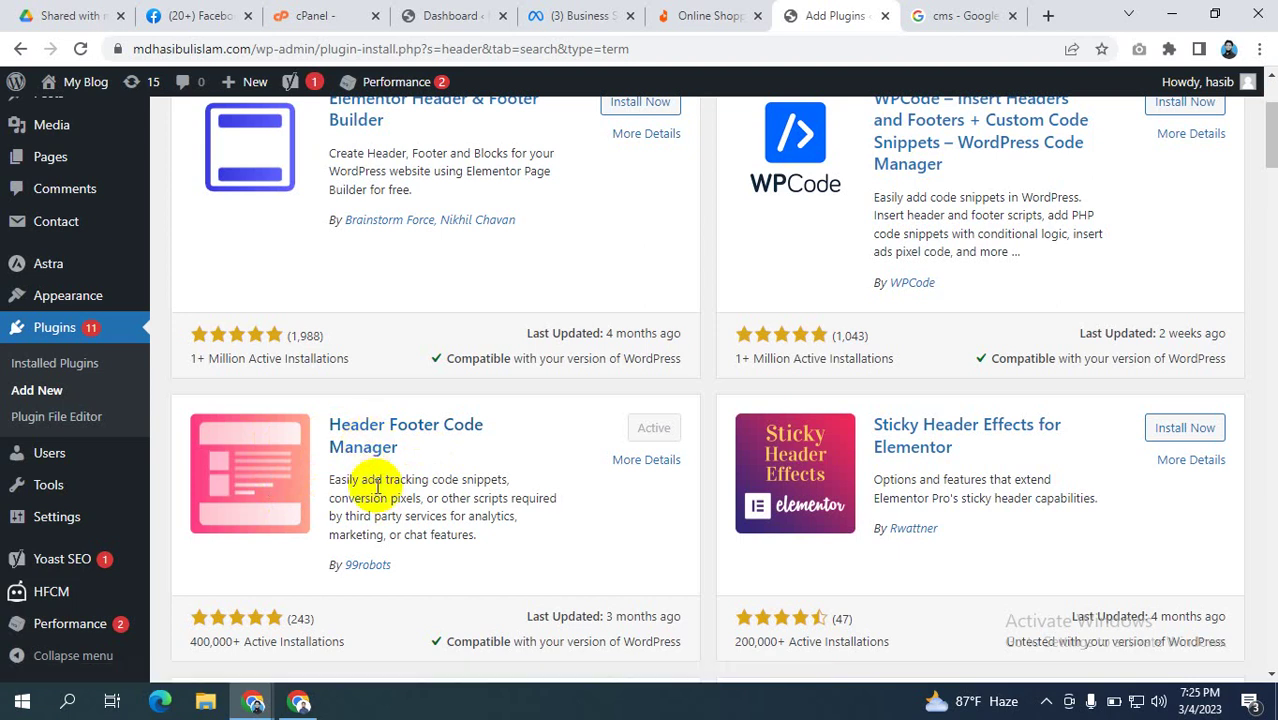
scroll(470, 465, "down", 1)
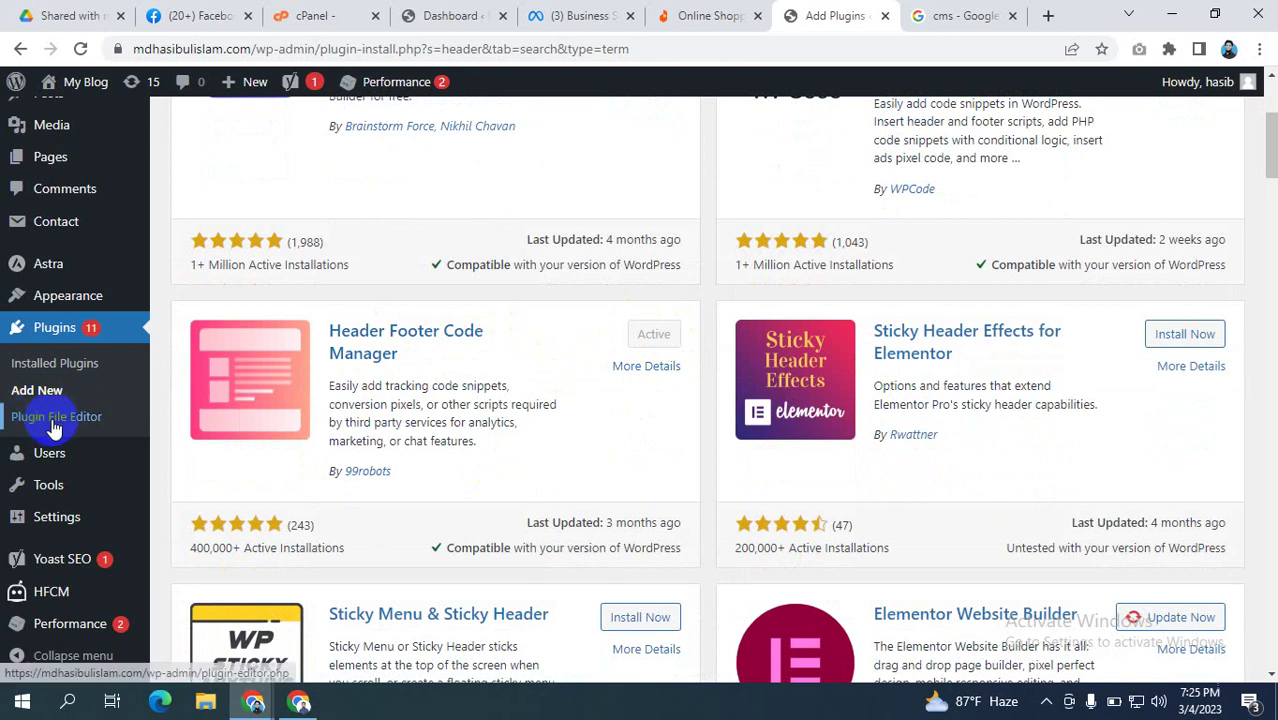
- Find Header Footer Code Manager among the installed plugins and open its settings
mouse_move(52, 487)
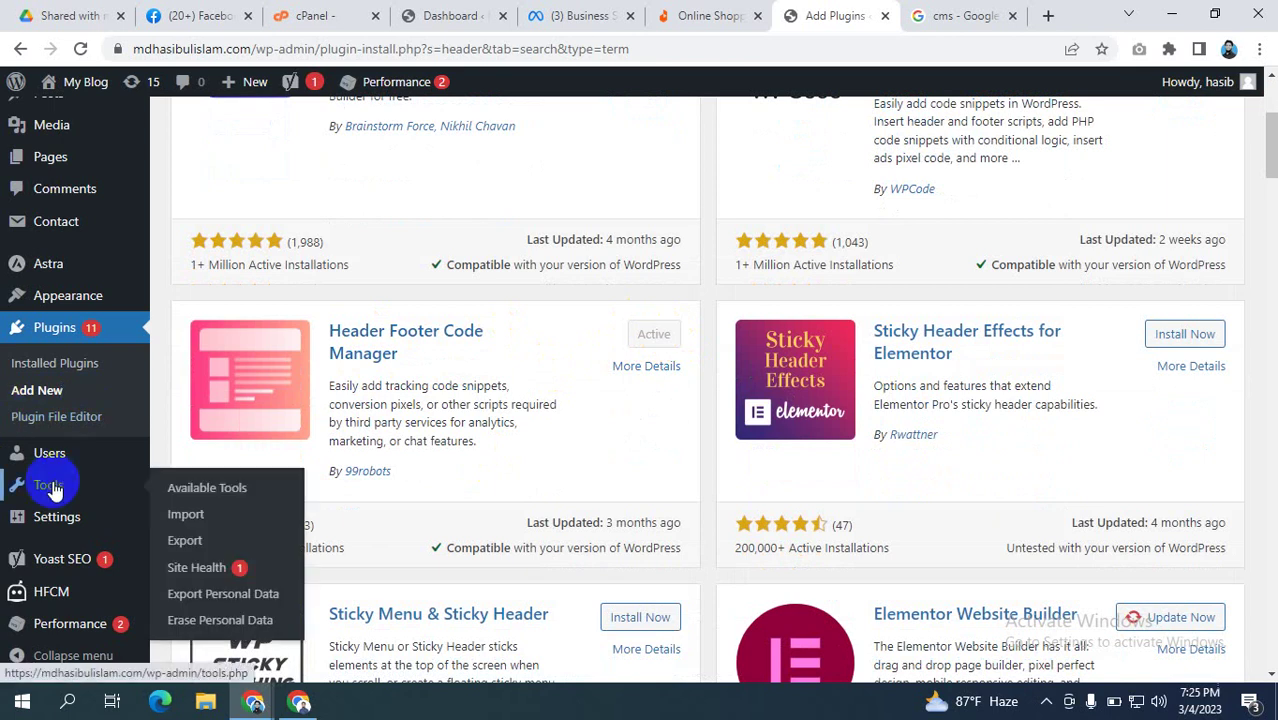
left_click(50, 364)
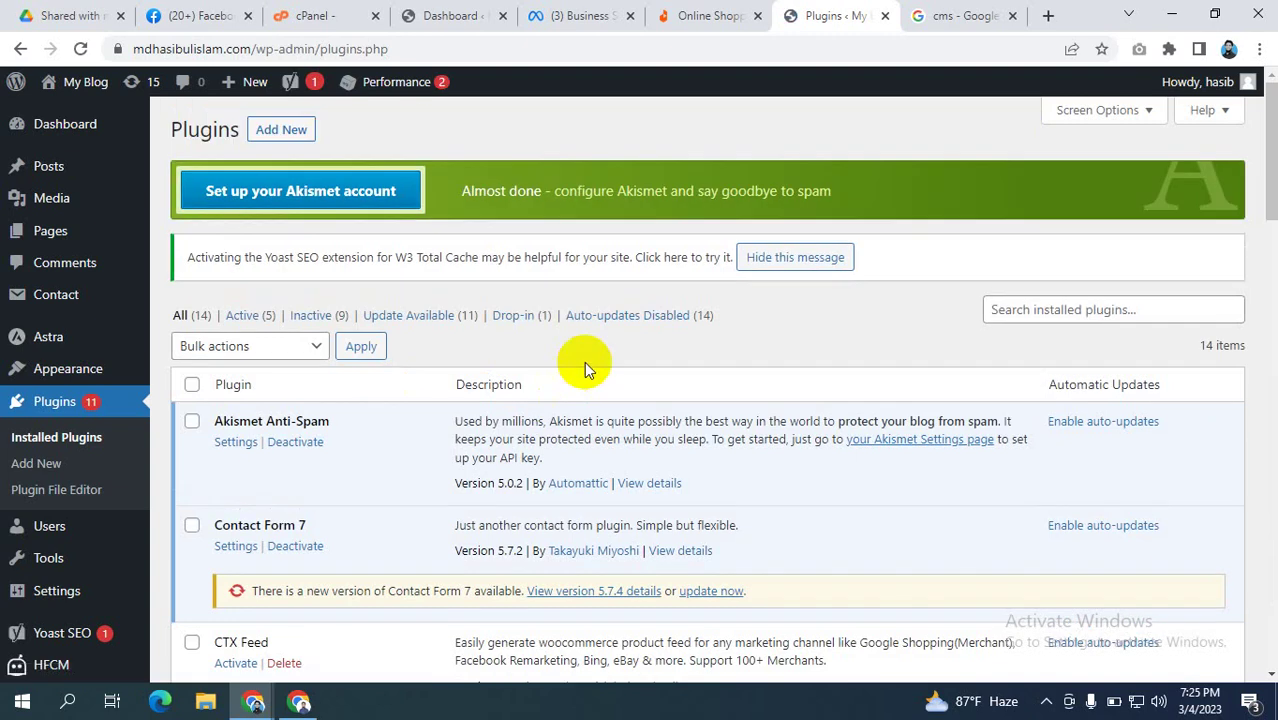
scroll(584, 361, "down", 5)
scroll(584, 361, "down", 5)
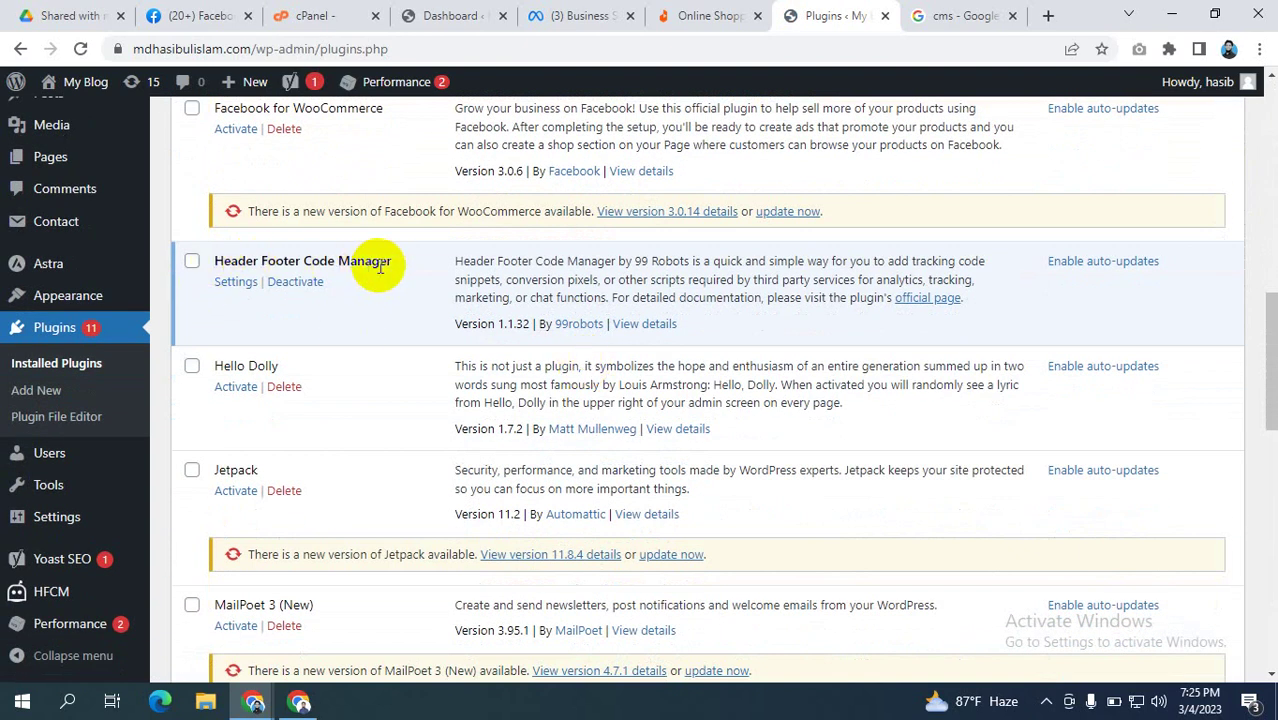
left_click(234, 283)
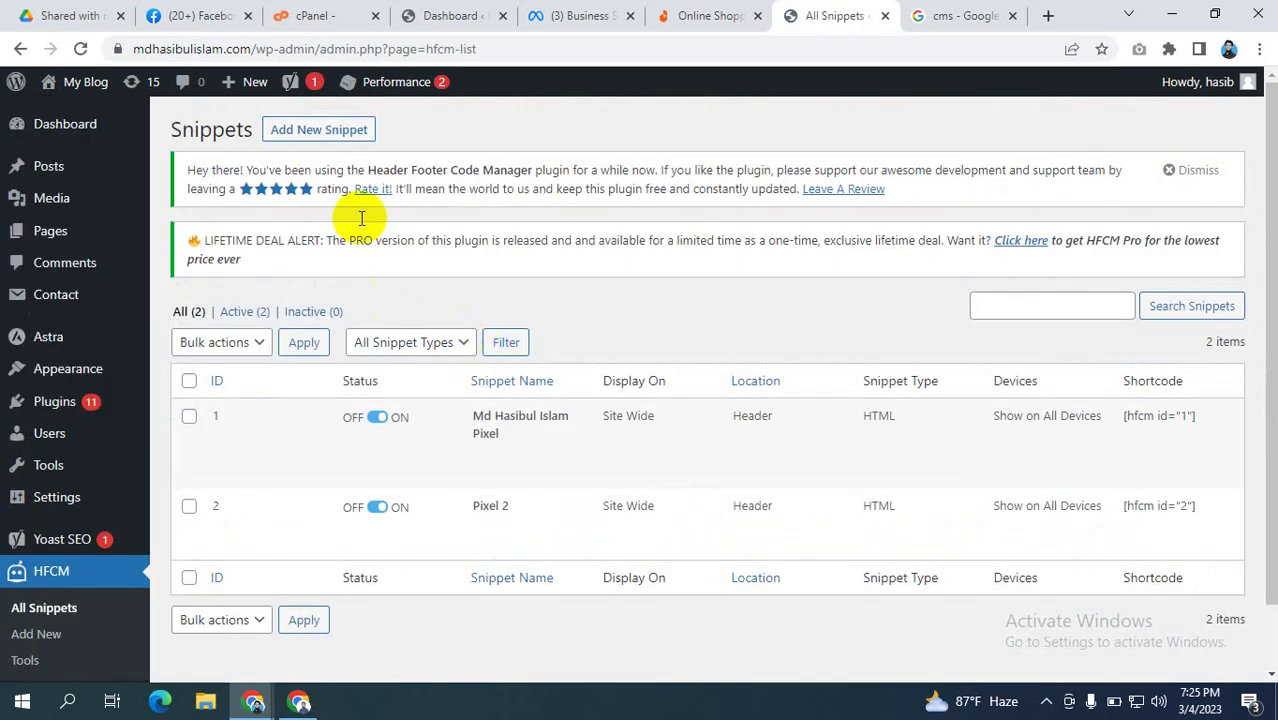
- Add a new snippet in Header Footer Code Manager and enter the site owner's full name as the snippet name
left_click(316, 136)
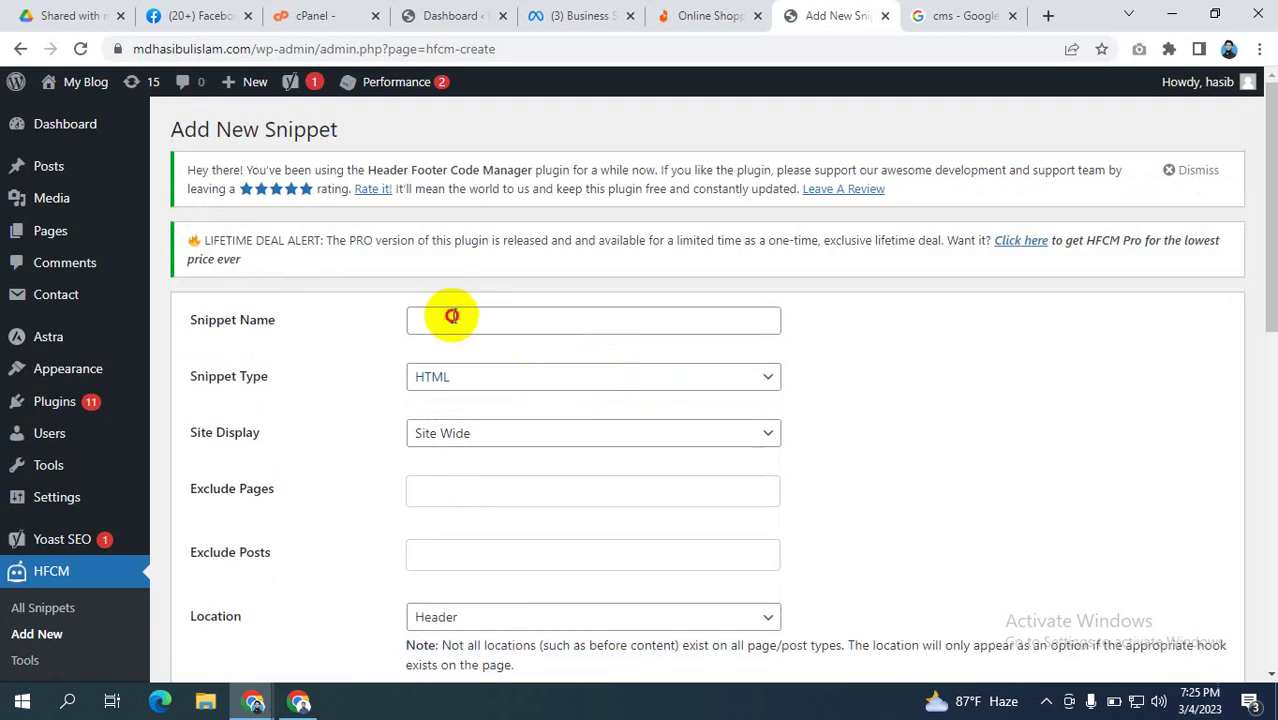
left_click(447, 318)
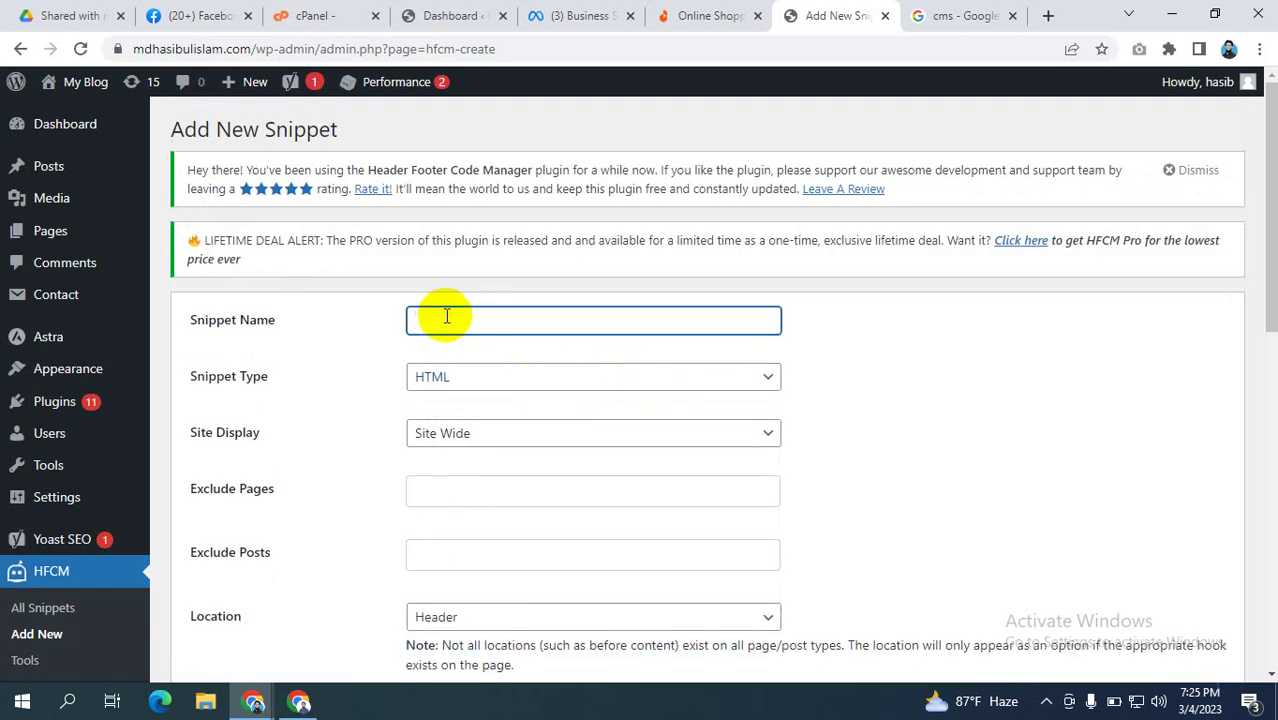
key("ctrl+v")
left_click(565, 322)
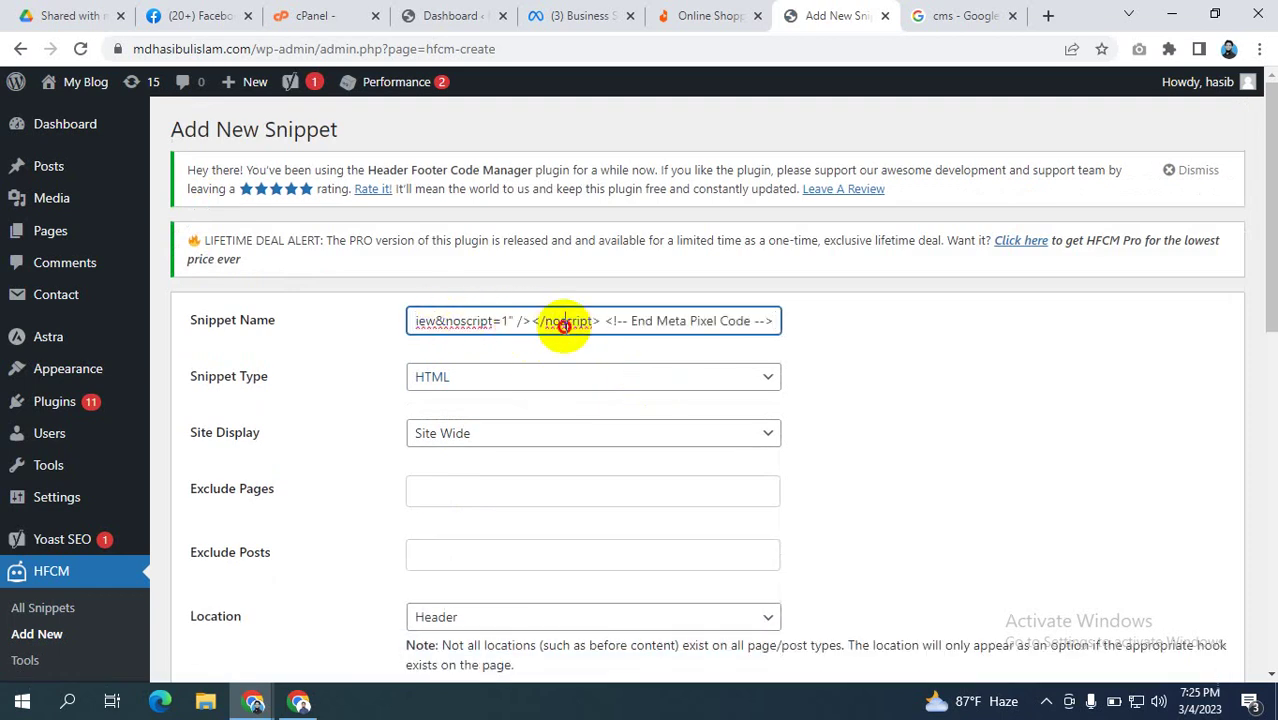
key("ctrl+a")
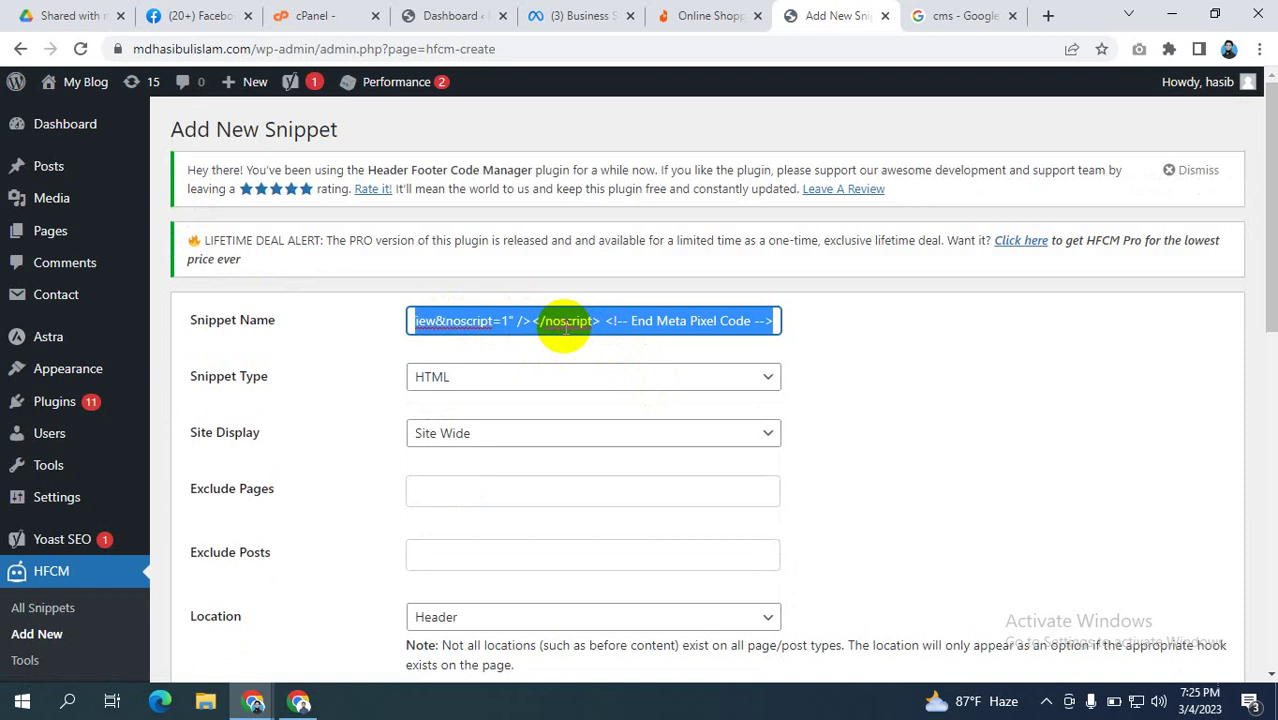
type("MD HASIBUL ISLAM")
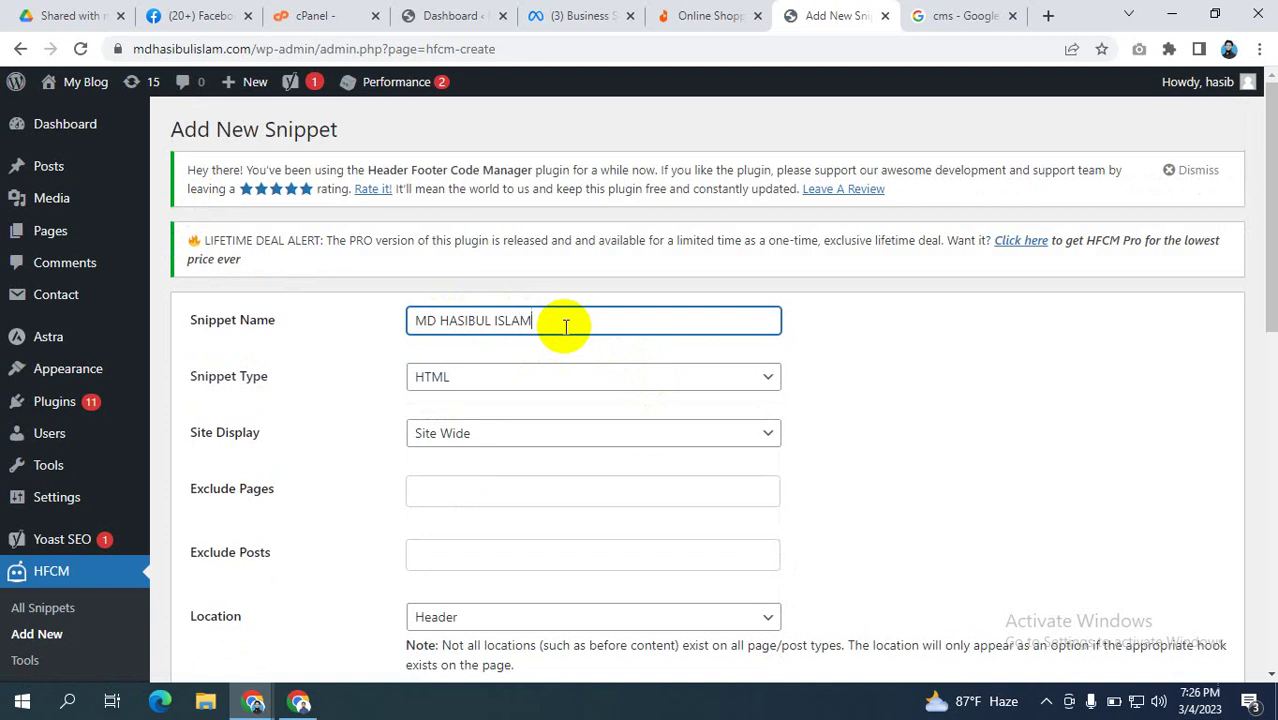
- Set the new snippet's location to Header
scroll(570, 382, "down", 1)
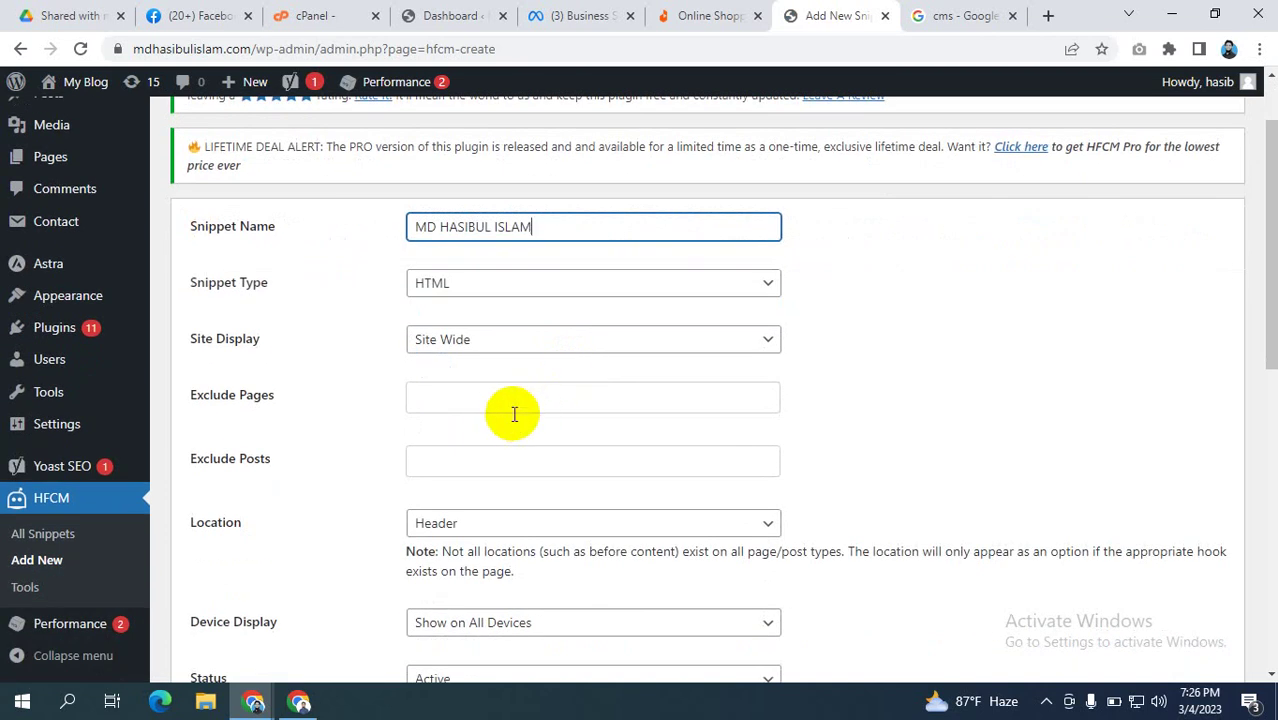
scroll(530, 412, "down", 2)
scroll(549, 412, "up", 1)
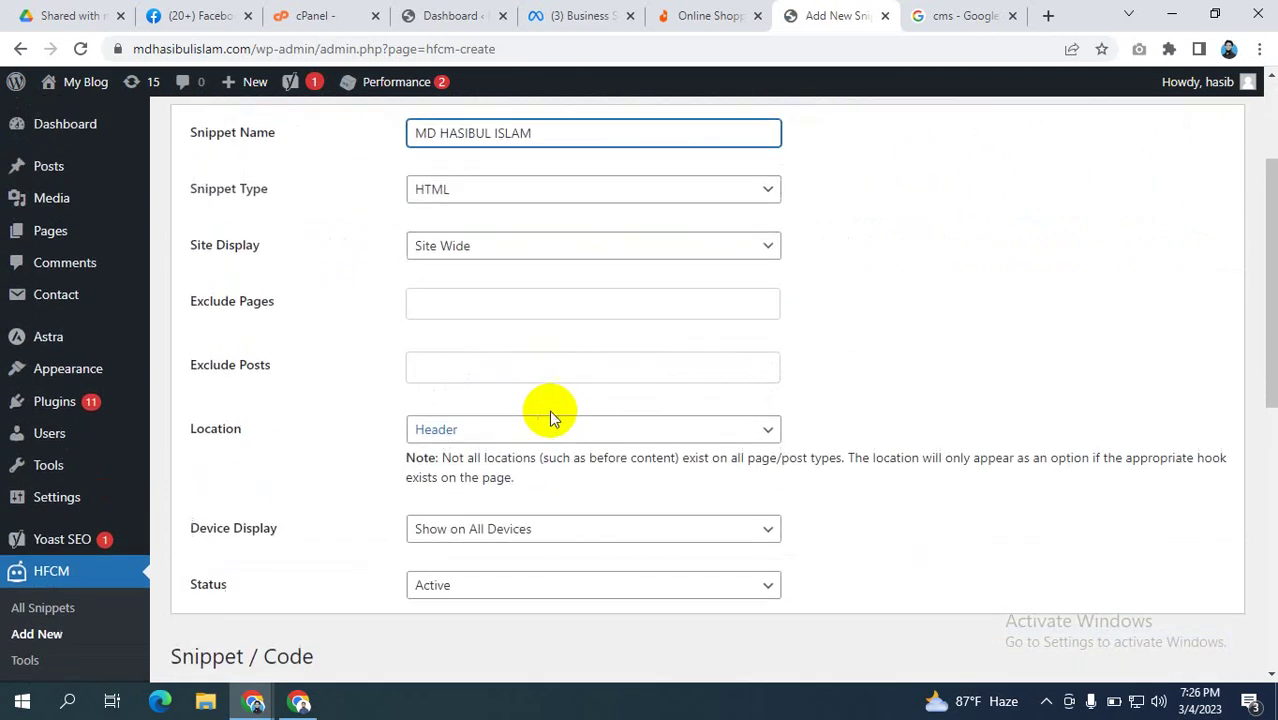
left_click(611, 440)
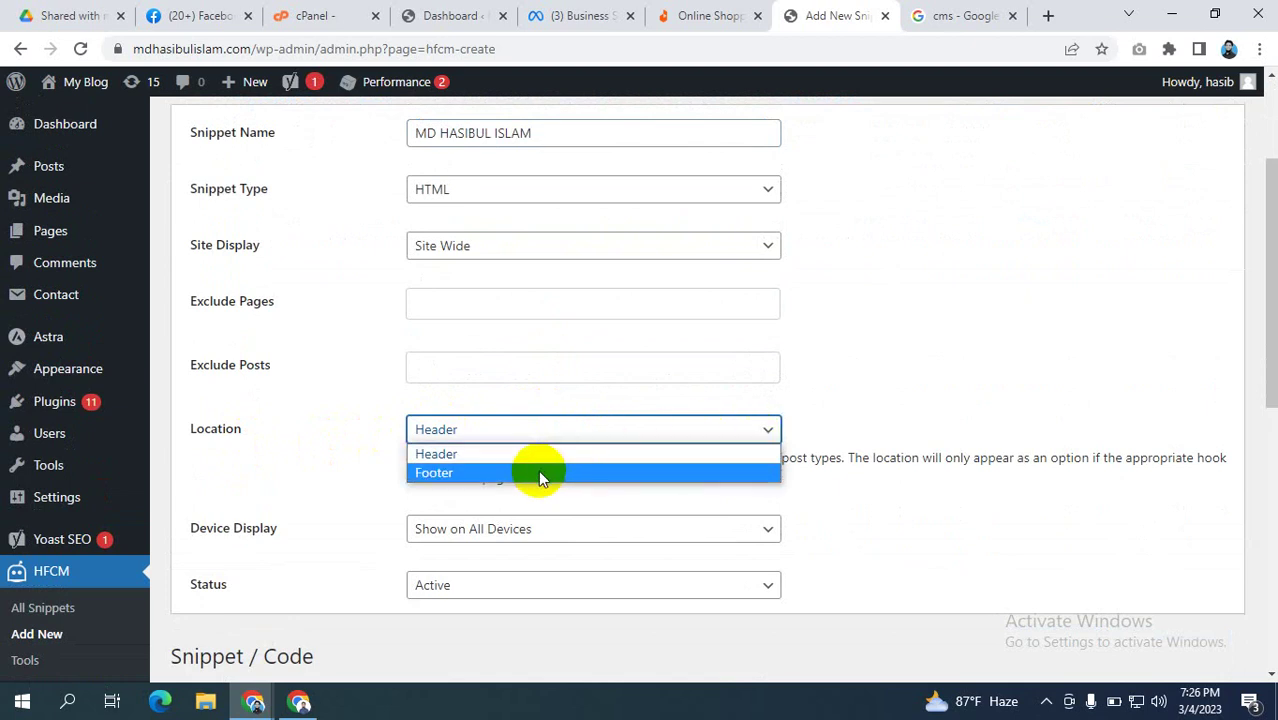
left_click(693, 451)
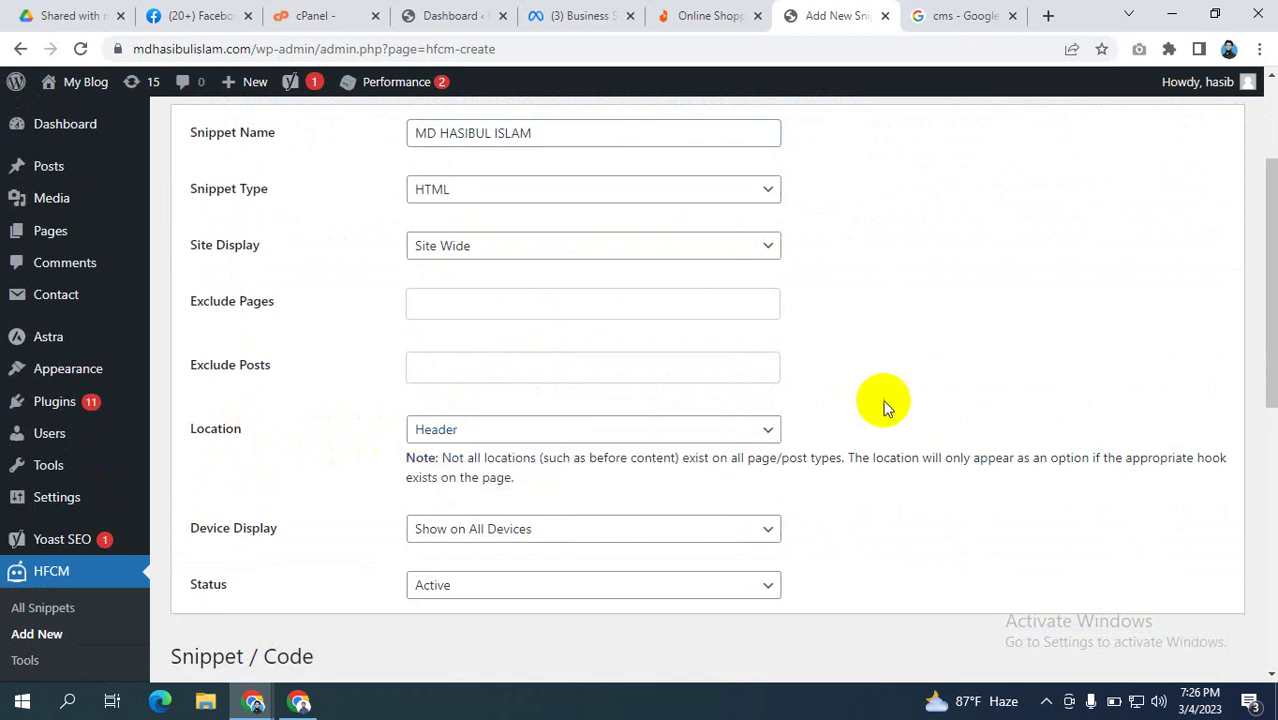
- Paste the copied Meta pixel base code into the snippet's code area and save the snippet
scroll(874, 400, "down", 2)
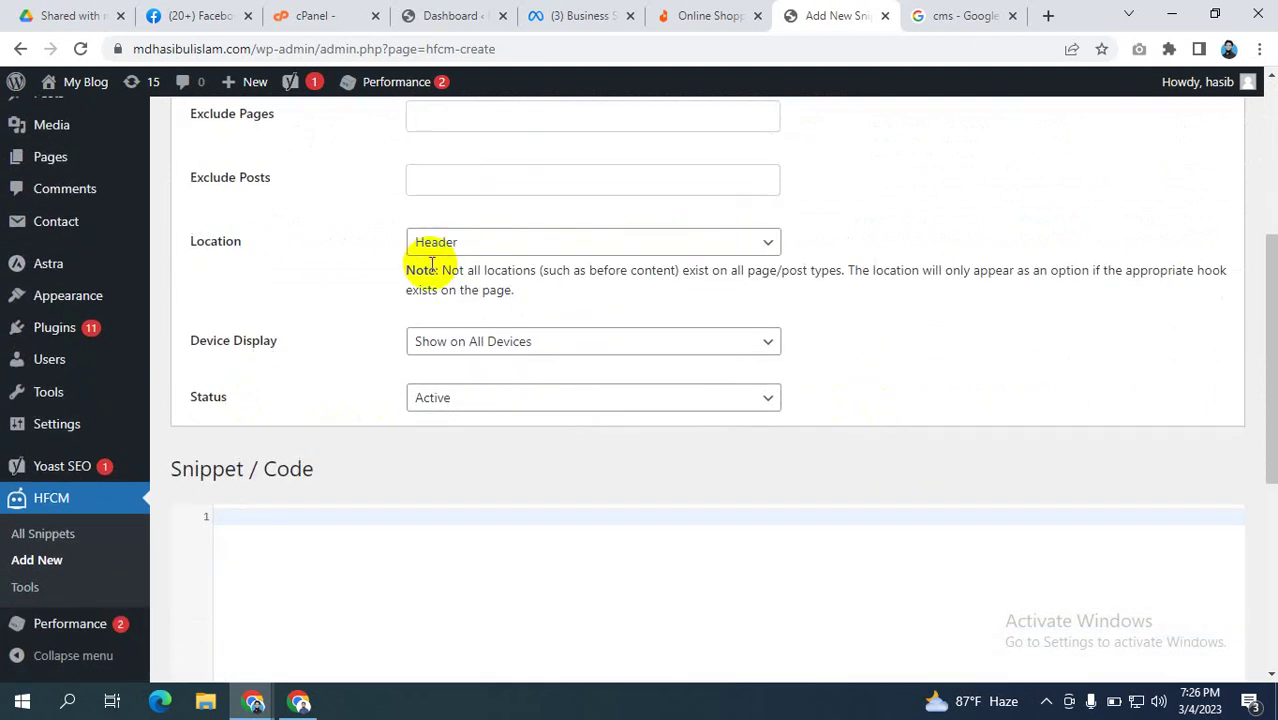
left_click(271, 517)
key("ctrl+v")
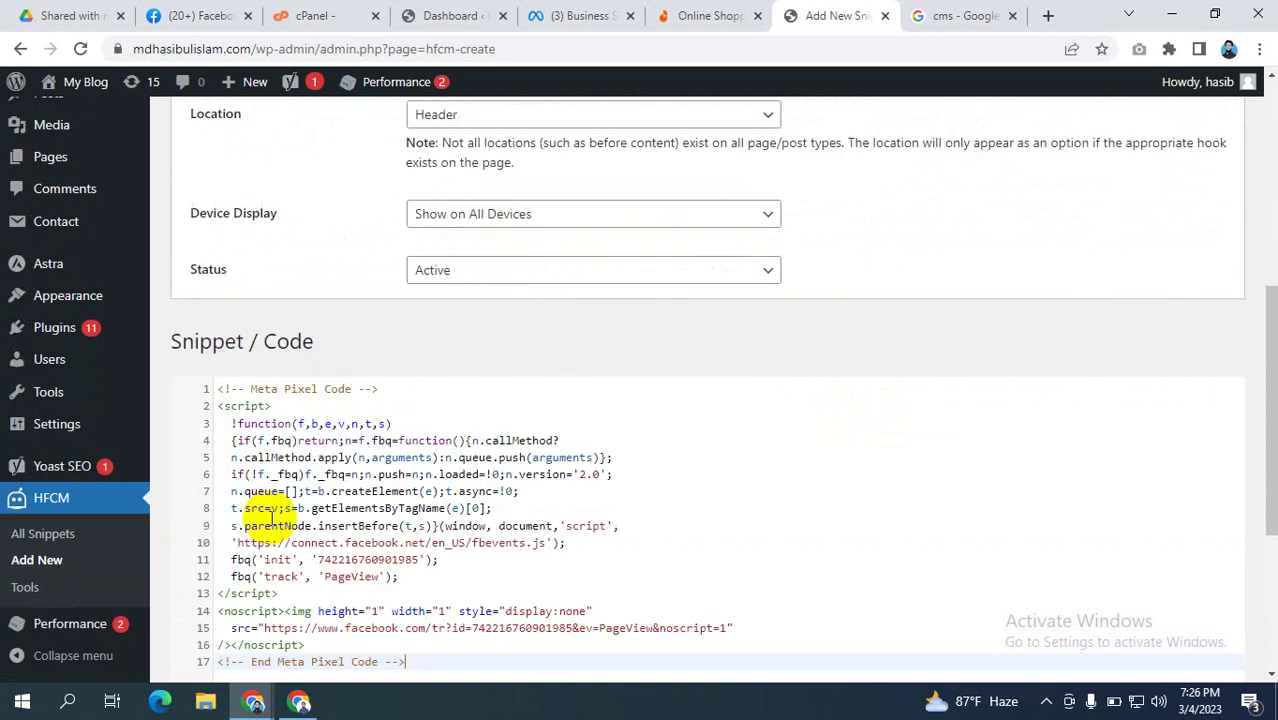
scroll(401, 510, "down", 4)
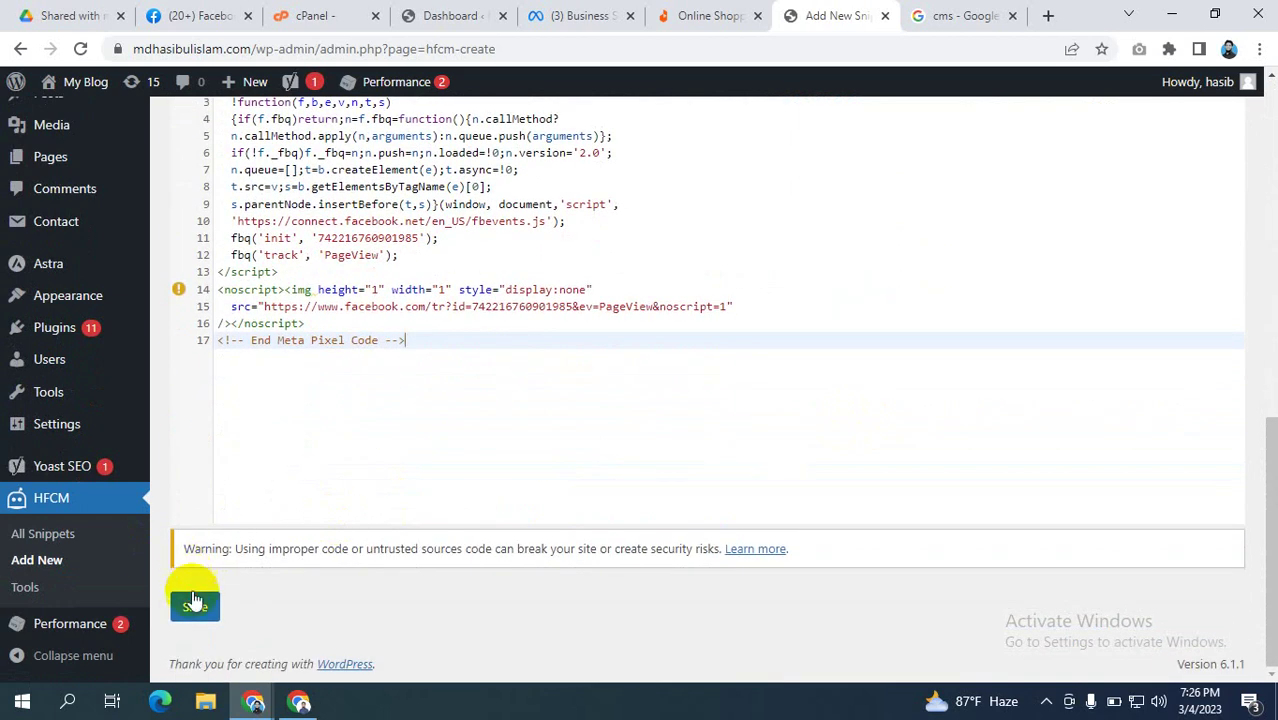
left_click(192, 604)
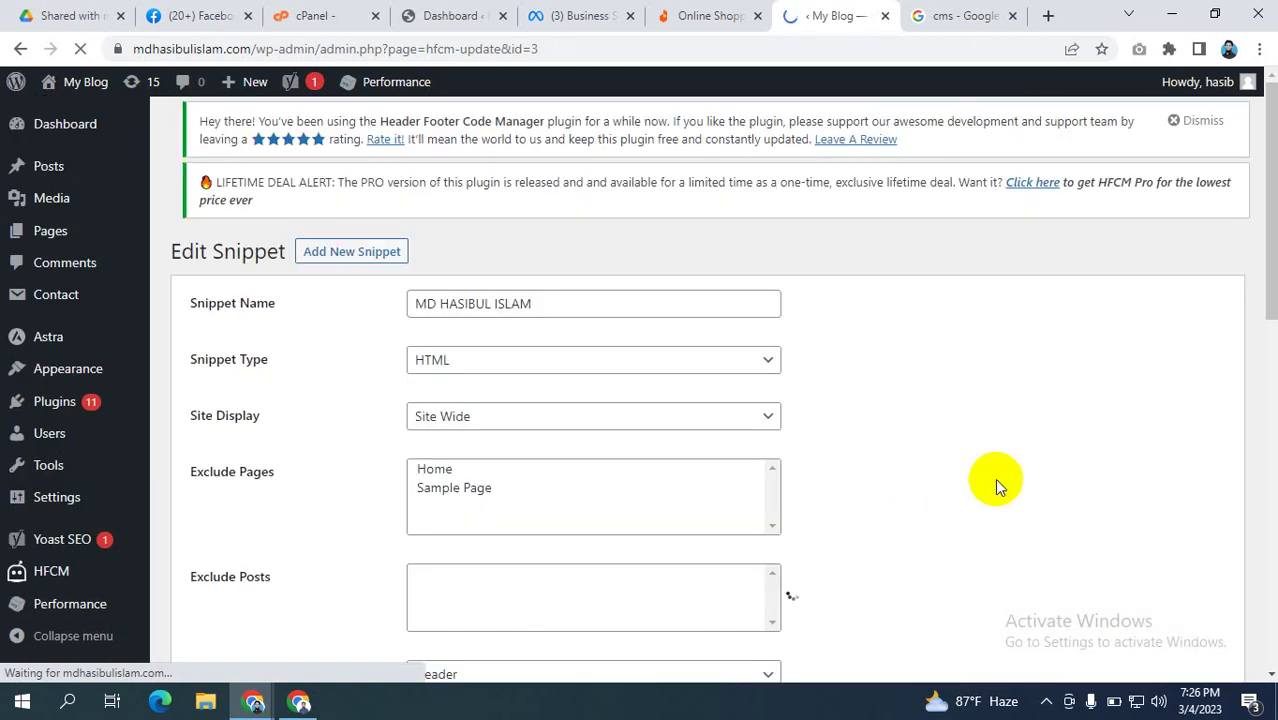
- Review the saved snippet's pixel code and update the snippet
scroll(1027, 464, "down", 3)
scroll(1027, 464, "down", 5)
scroll(504, 562, "down", 2)
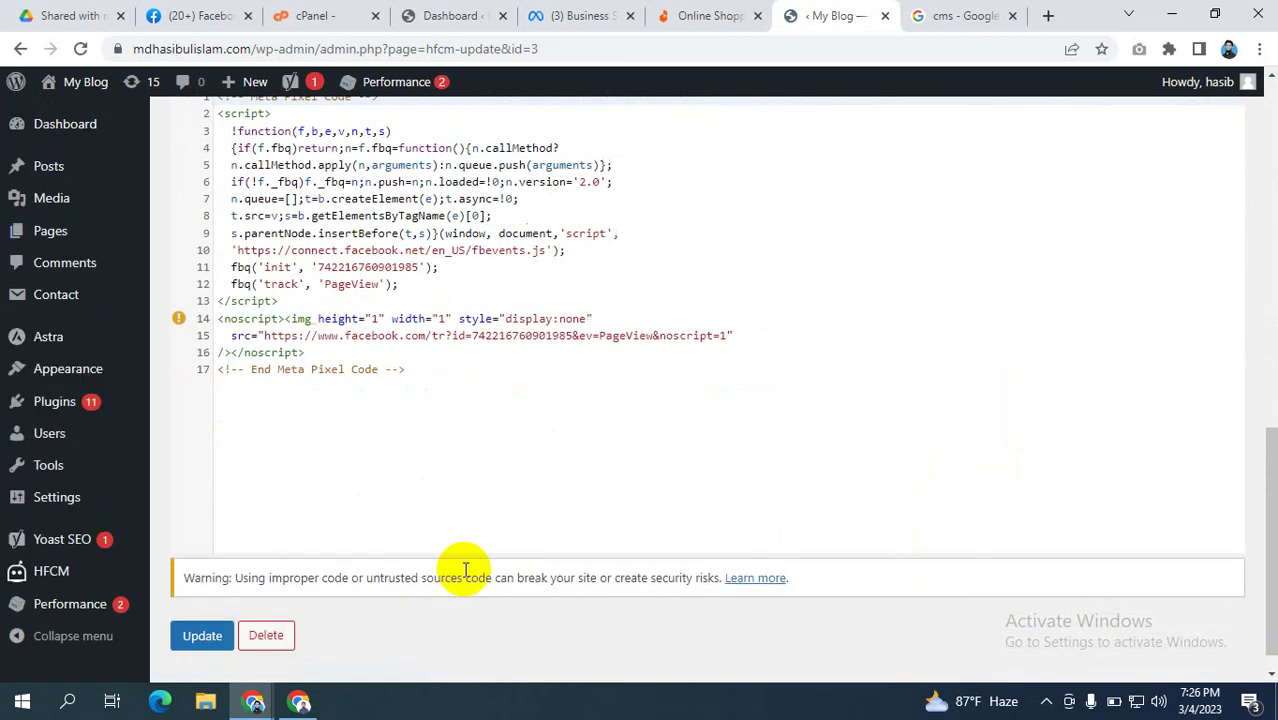
left_click(205, 604)
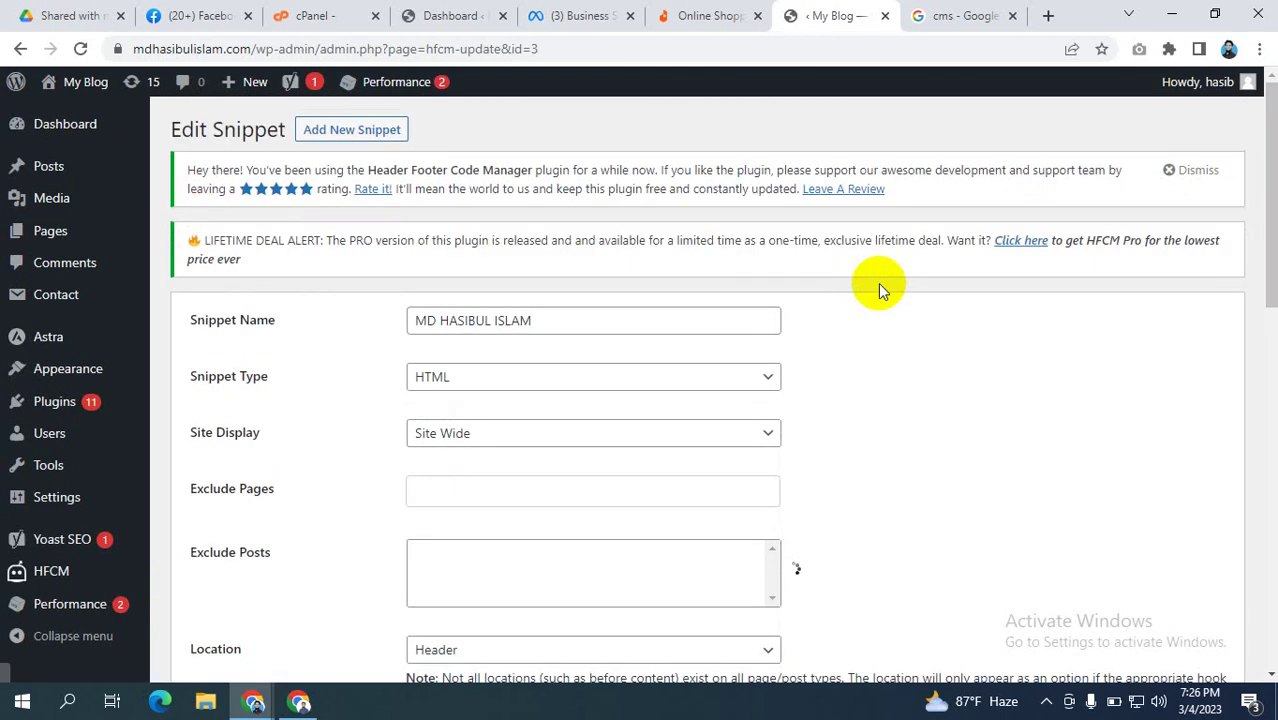
scroll(912, 324, "down", 10)
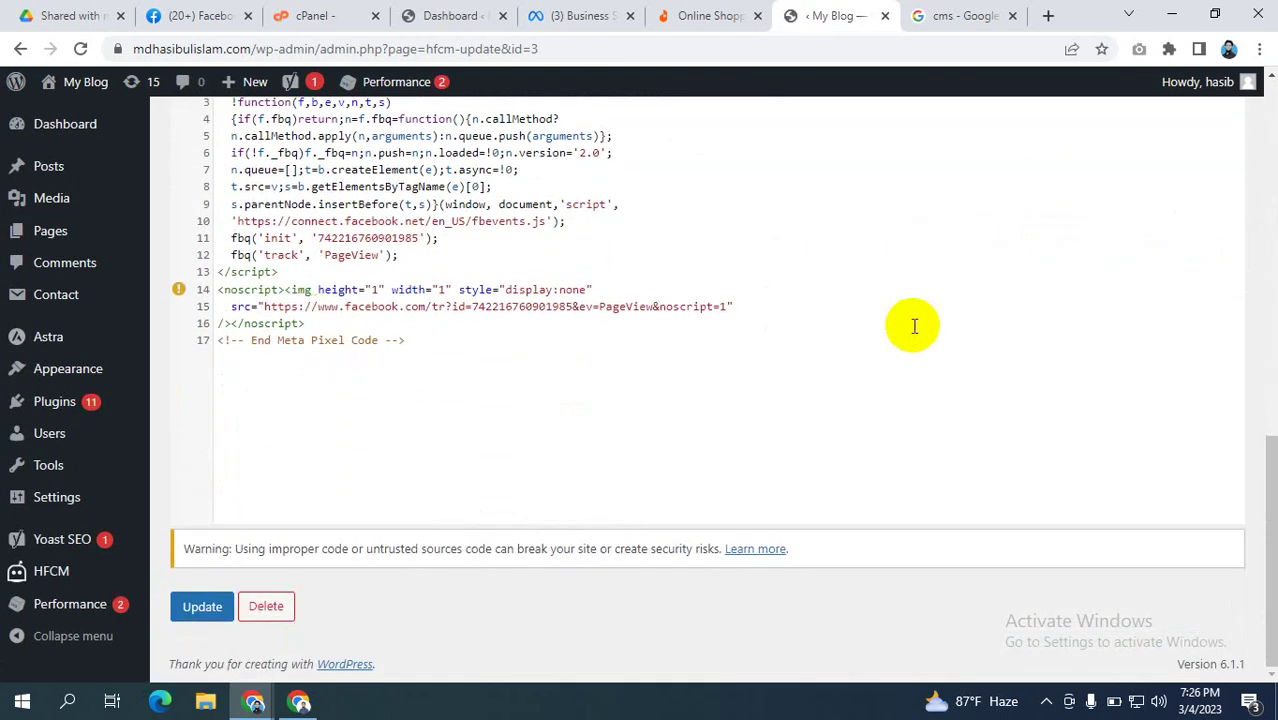
- Check the base code test section in Meta's pixel installation dialog and copy the site's root URL from the WordPress page's address
left_click(572, 14)
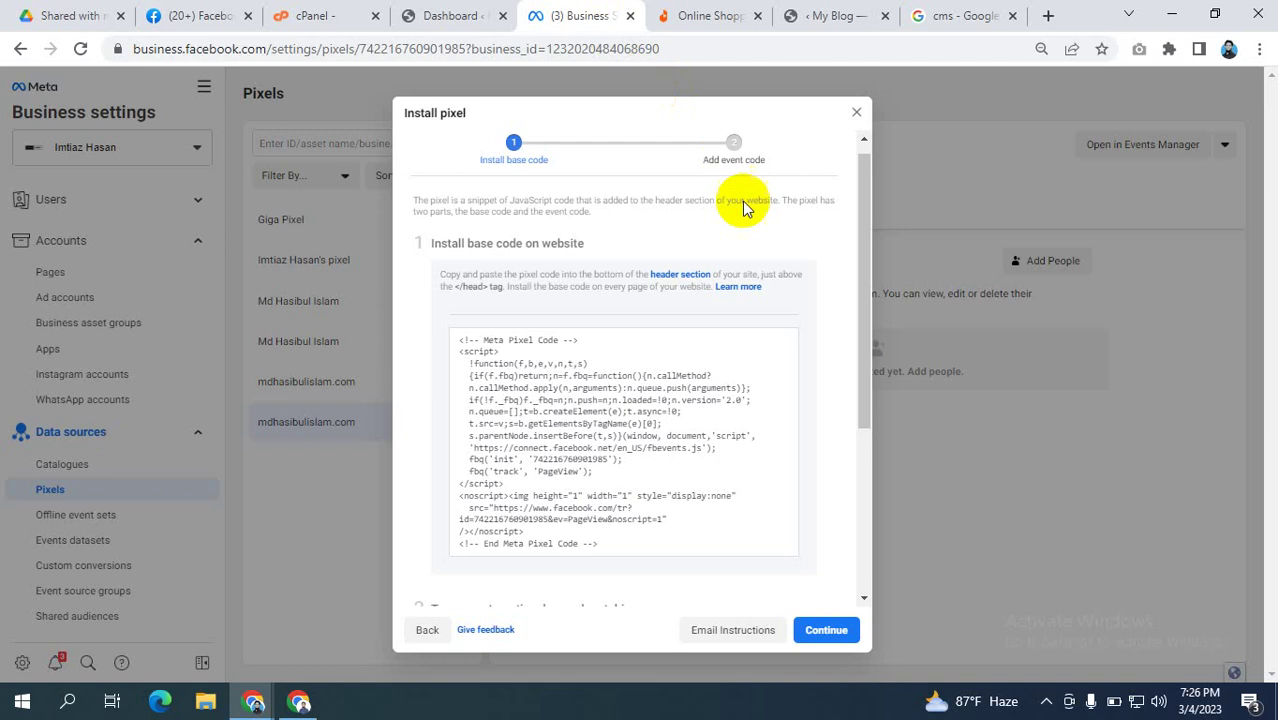
scroll(665, 238, "down", 3)
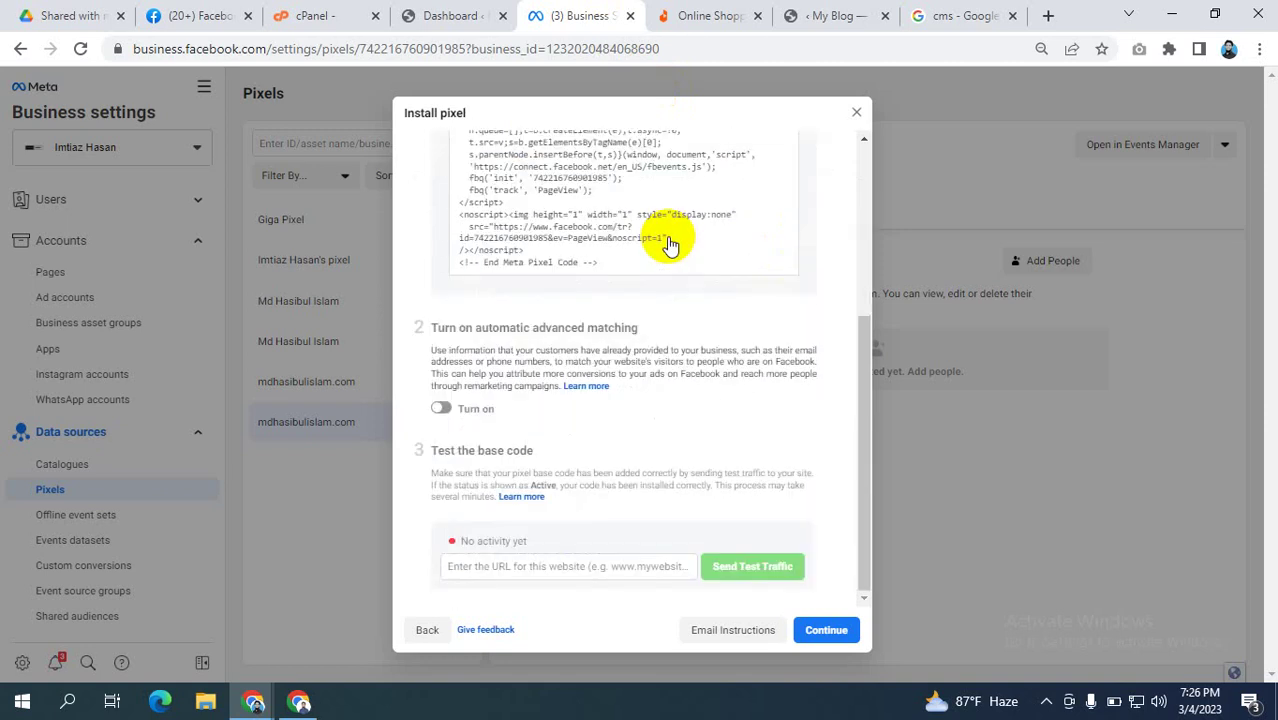
left_click(826, 15)
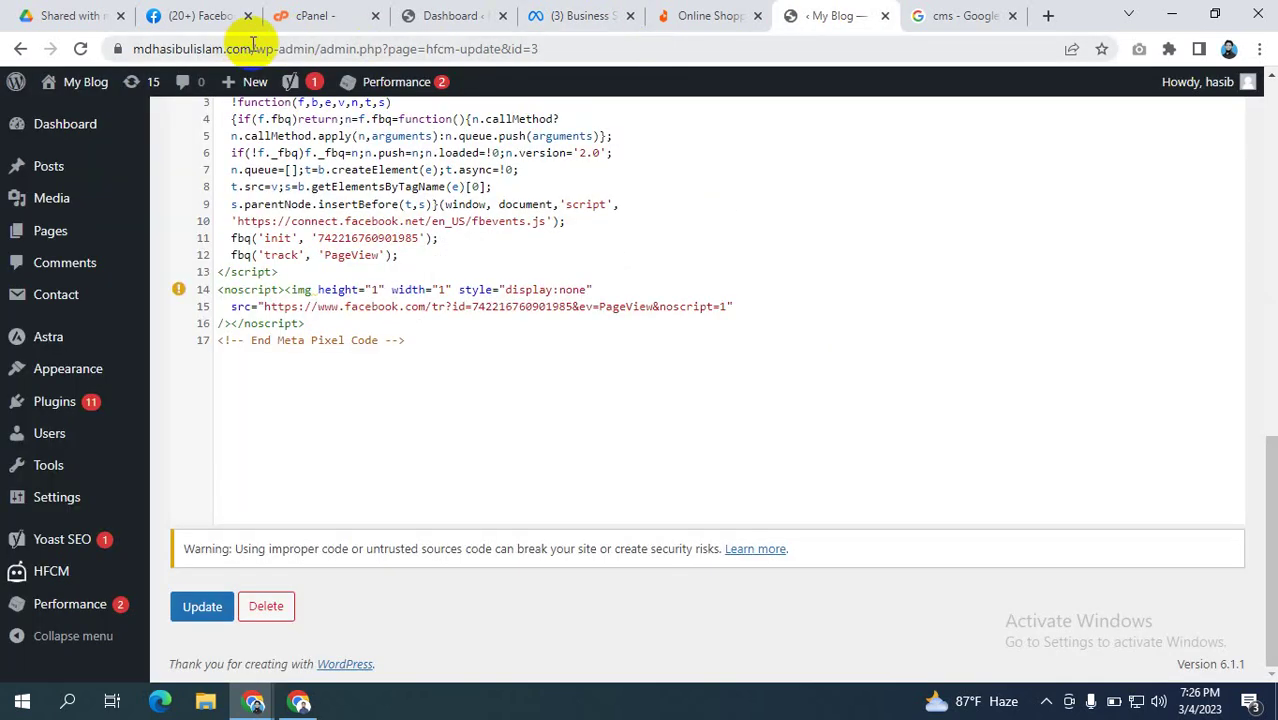
left_click_drag(253, 46, 114, 46)
key("ctrl+c")
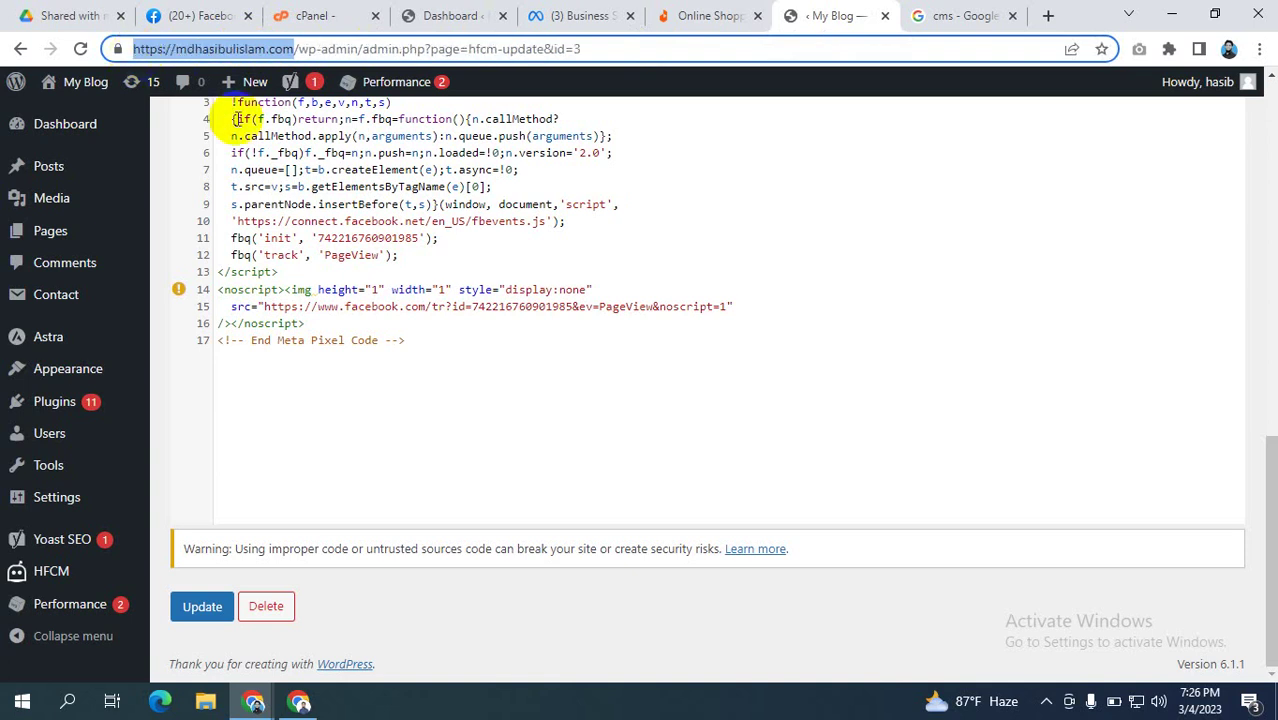
left_click(583, 15)
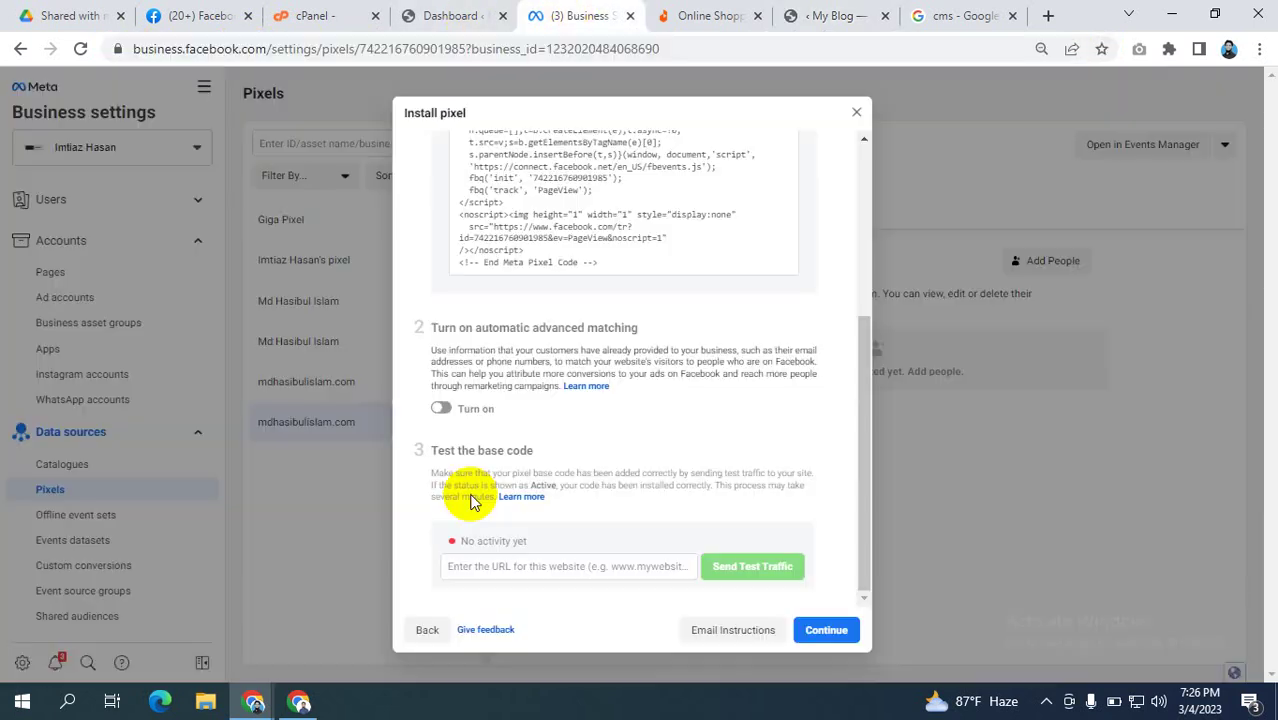
left_click(495, 567)
key("ctrl+v")
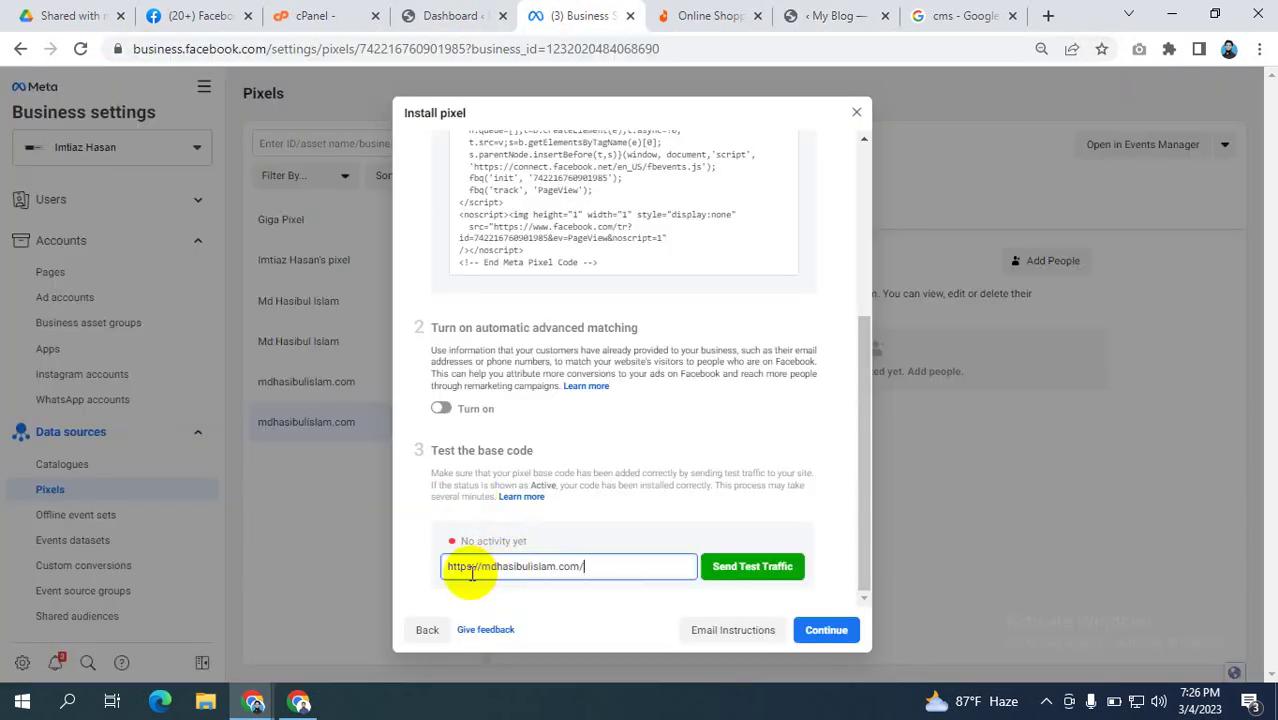
left_click_drag(483, 566, 250, 562)
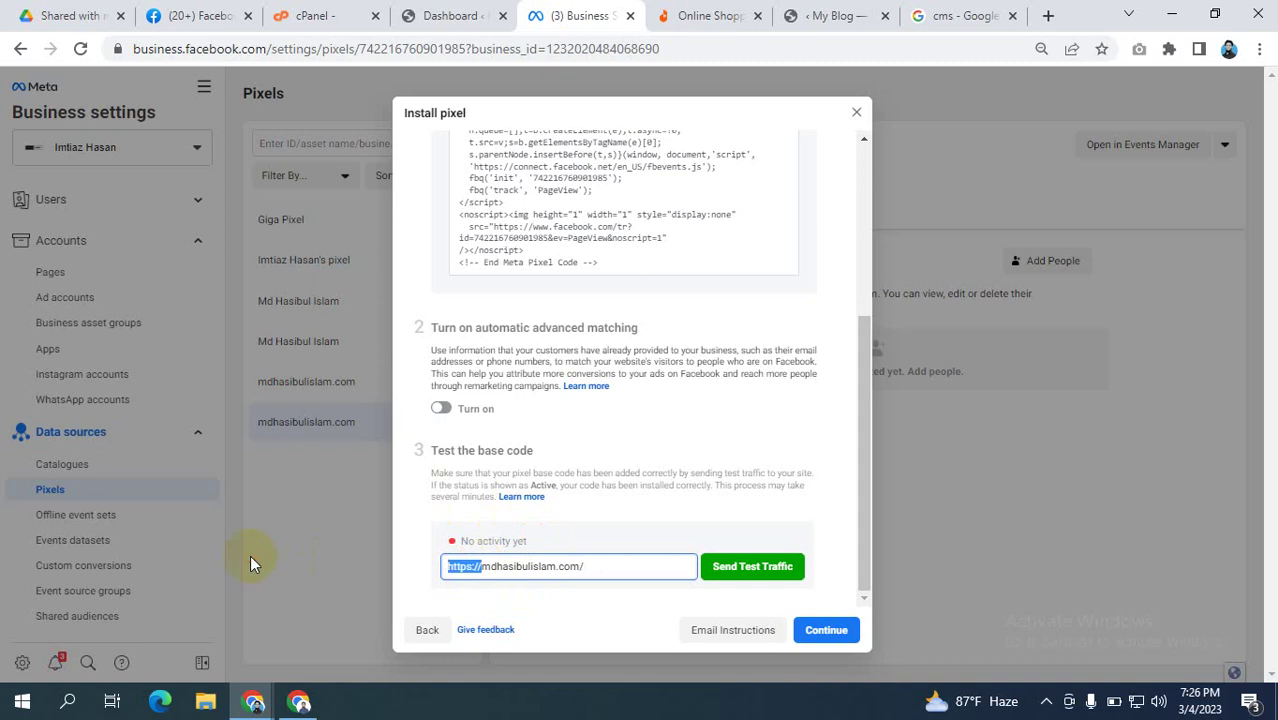
key("BackSpace")
left_click(563, 568)
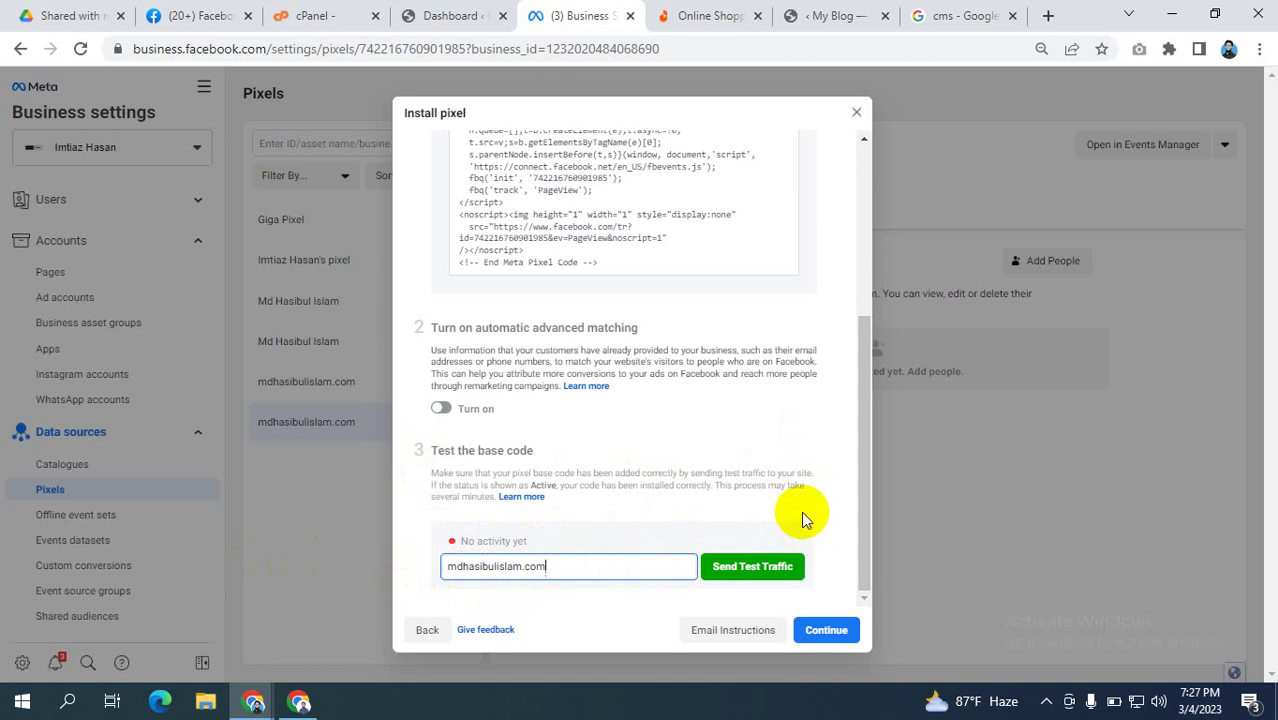
left_click(739, 567)
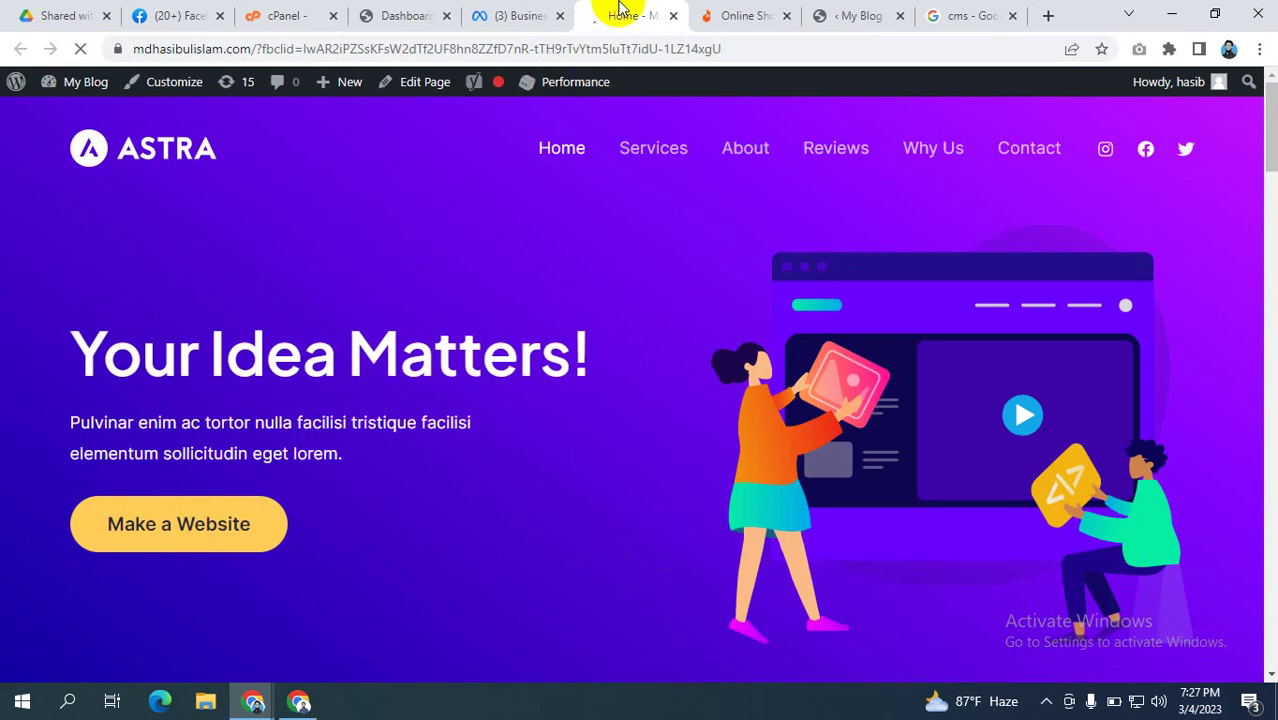
- Return to the pixel installation dialog and check the activity status of the base code test
left_click(513, 15)
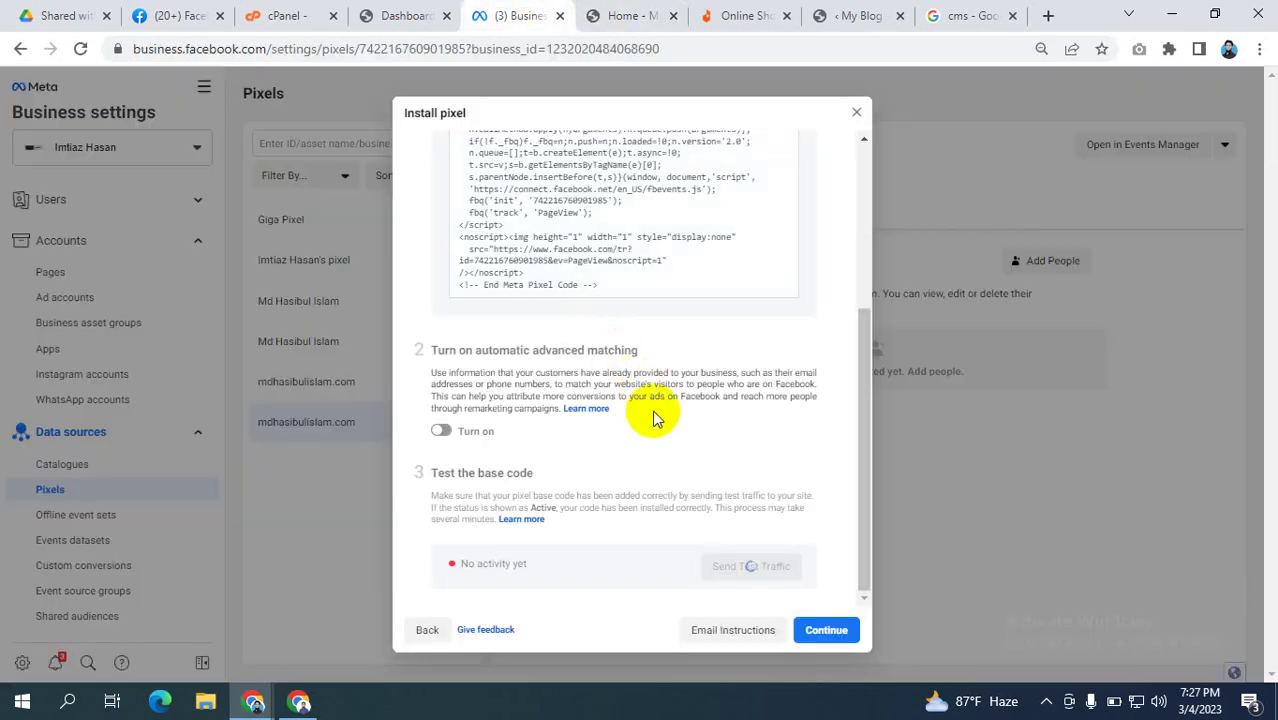
scroll(646, 423, "up", 3)
left_click(639, 428)
scroll(639, 428, "down", 3)
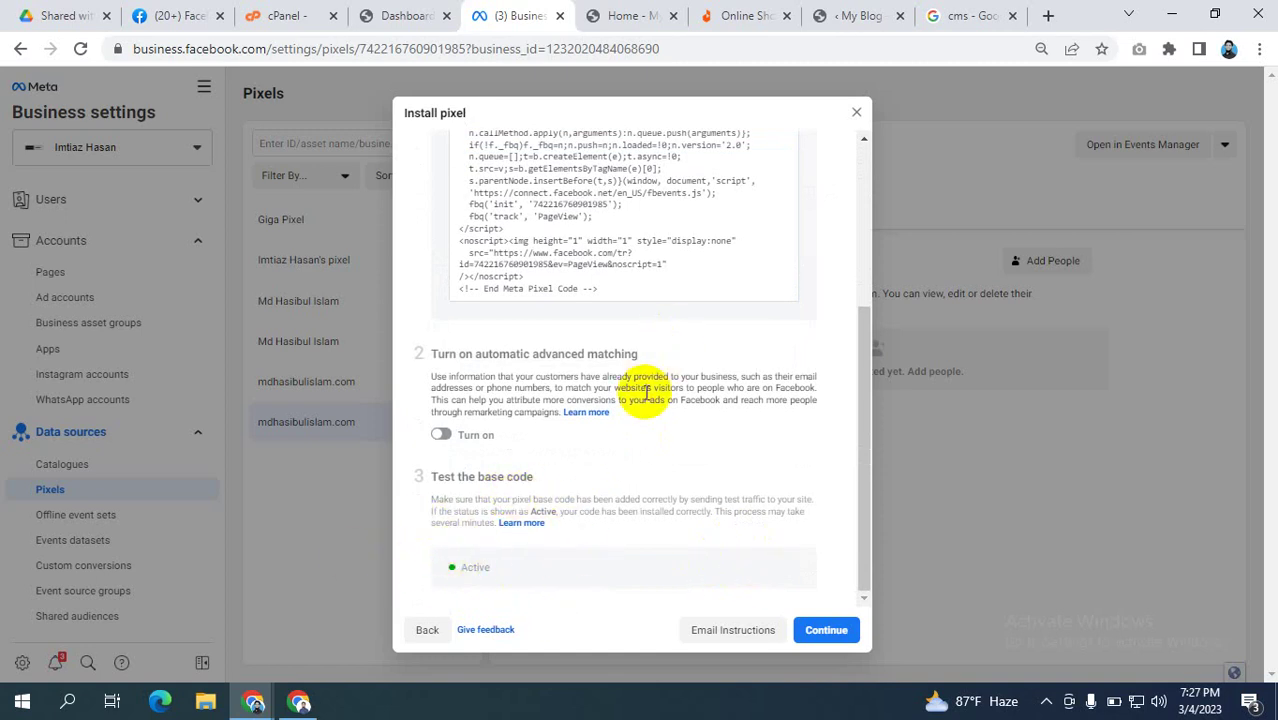
scroll(647, 393, "up", 3)
scroll(647, 393, "down", 3)
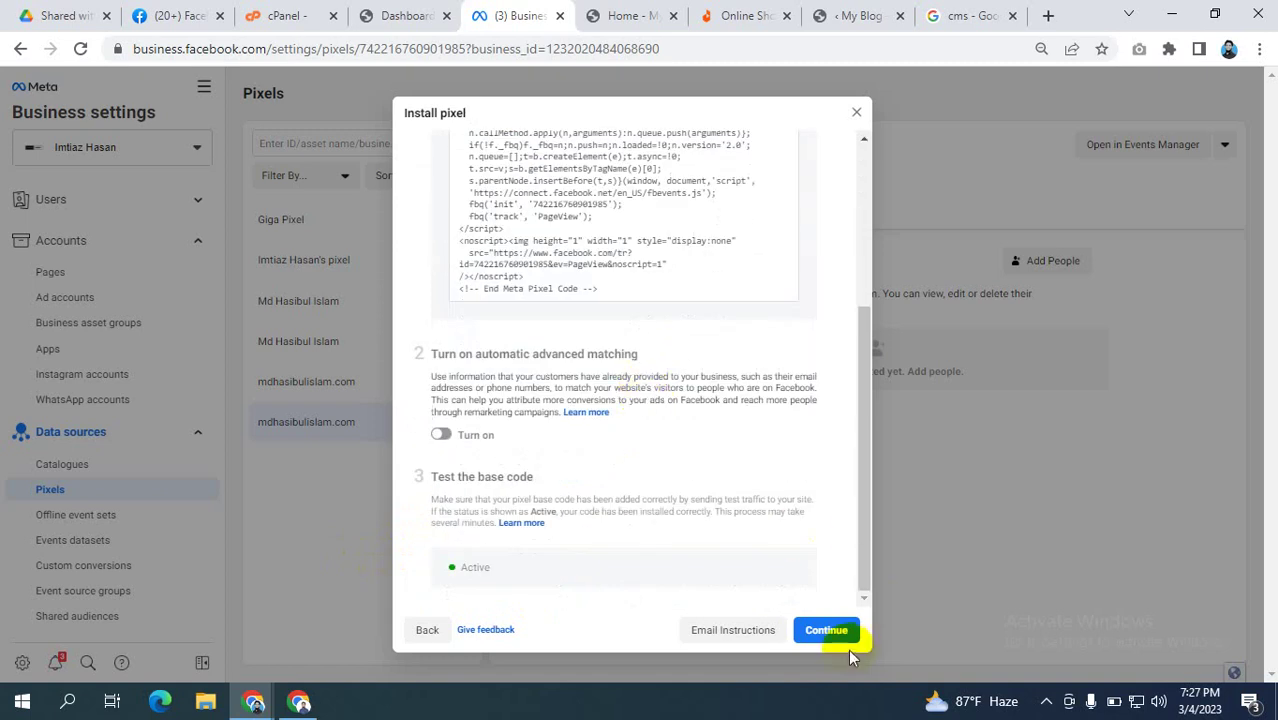
left_click(828, 628)
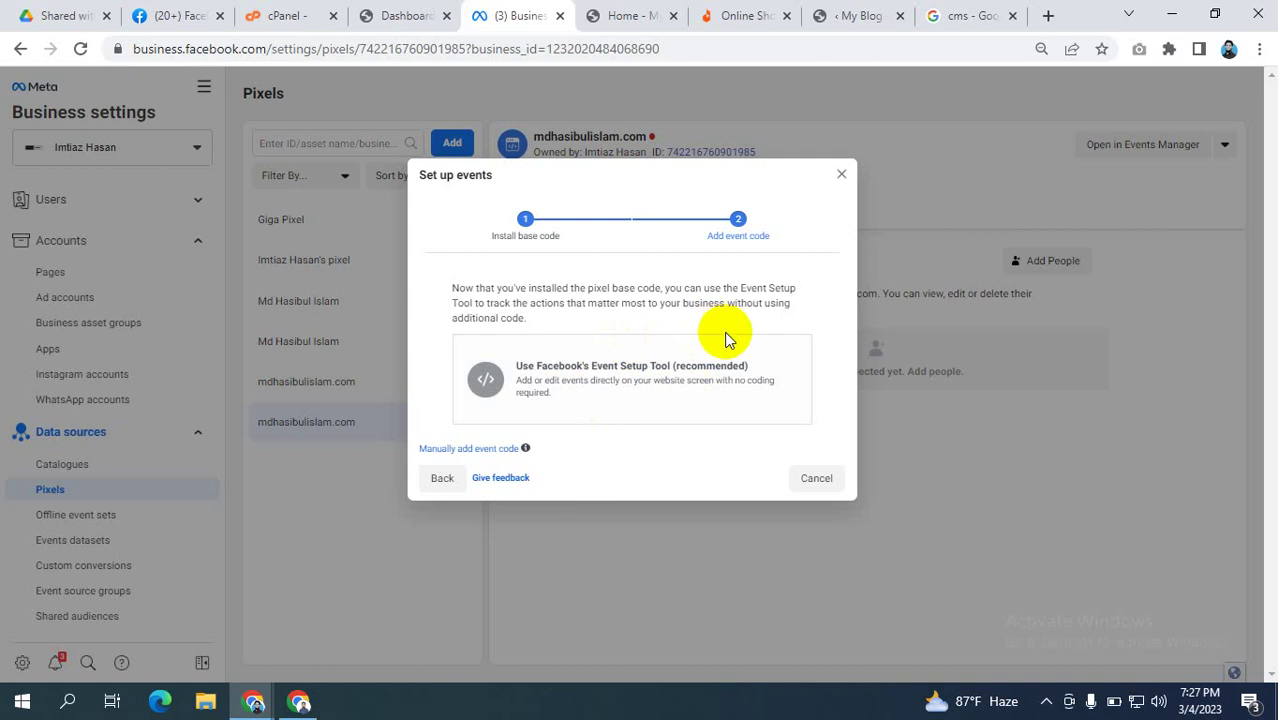
left_click(603, 382)
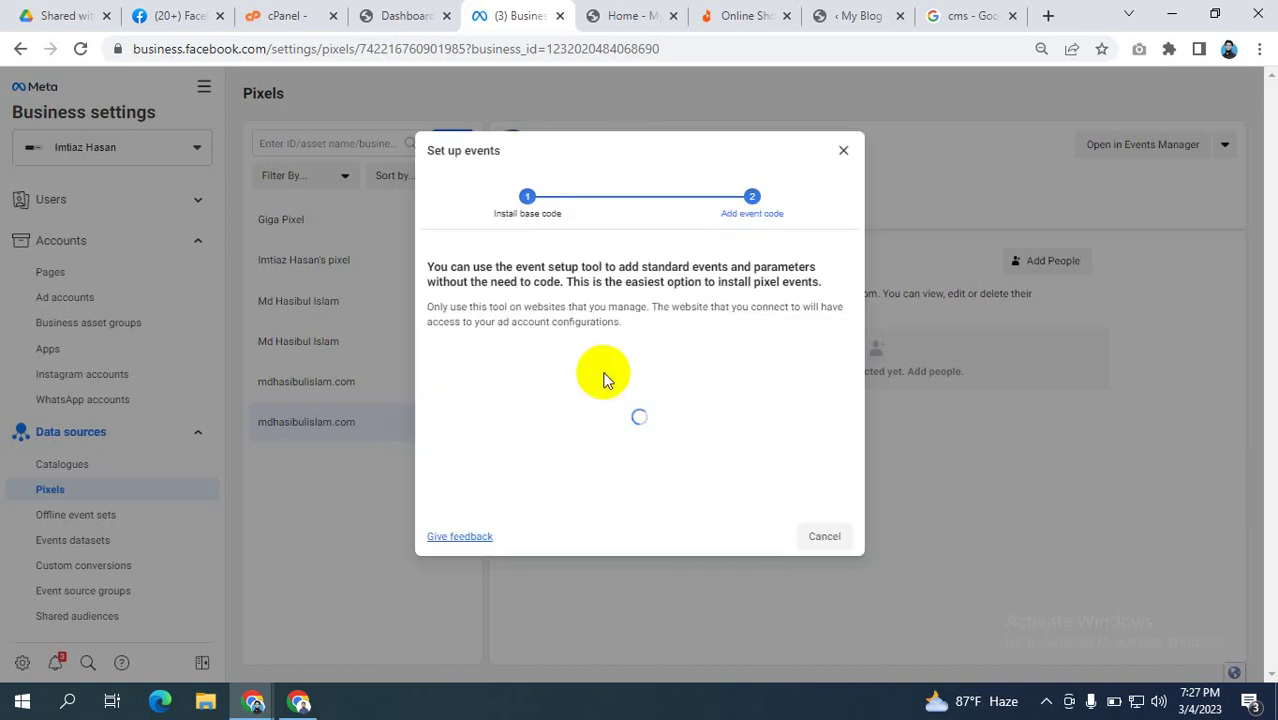
left_click(504, 408)
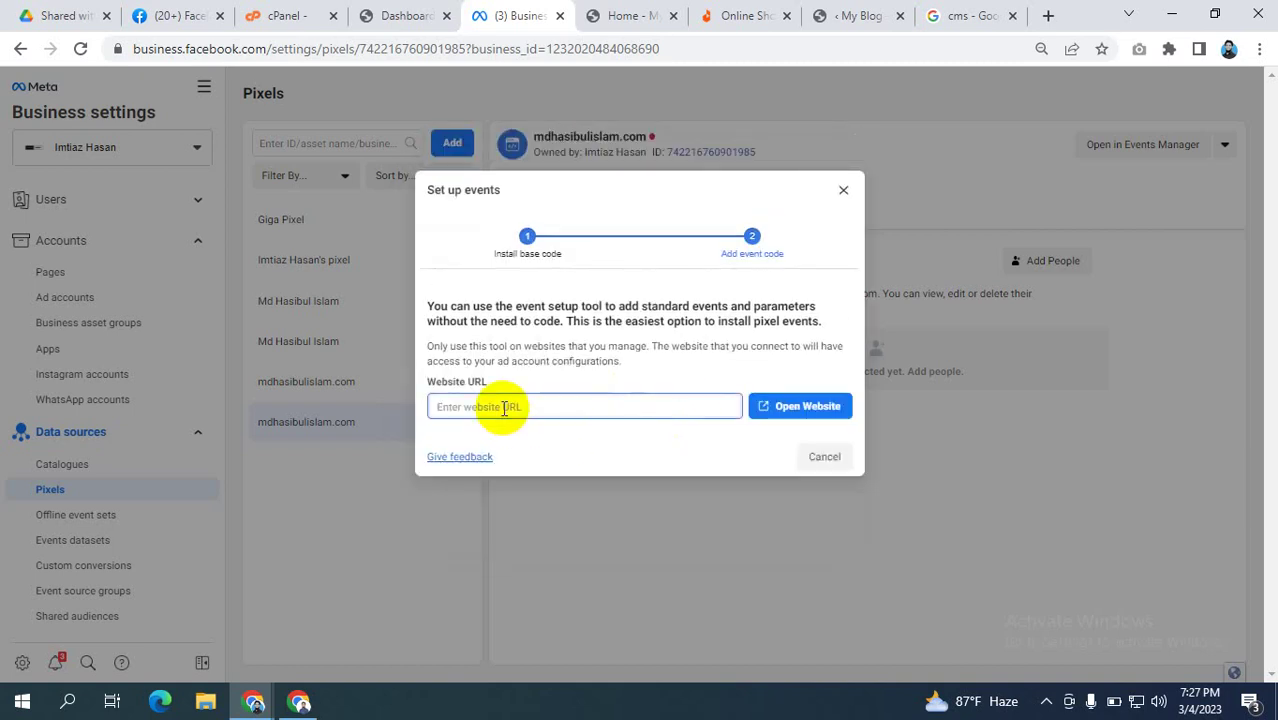
type("https://mdhasibulislam.com")
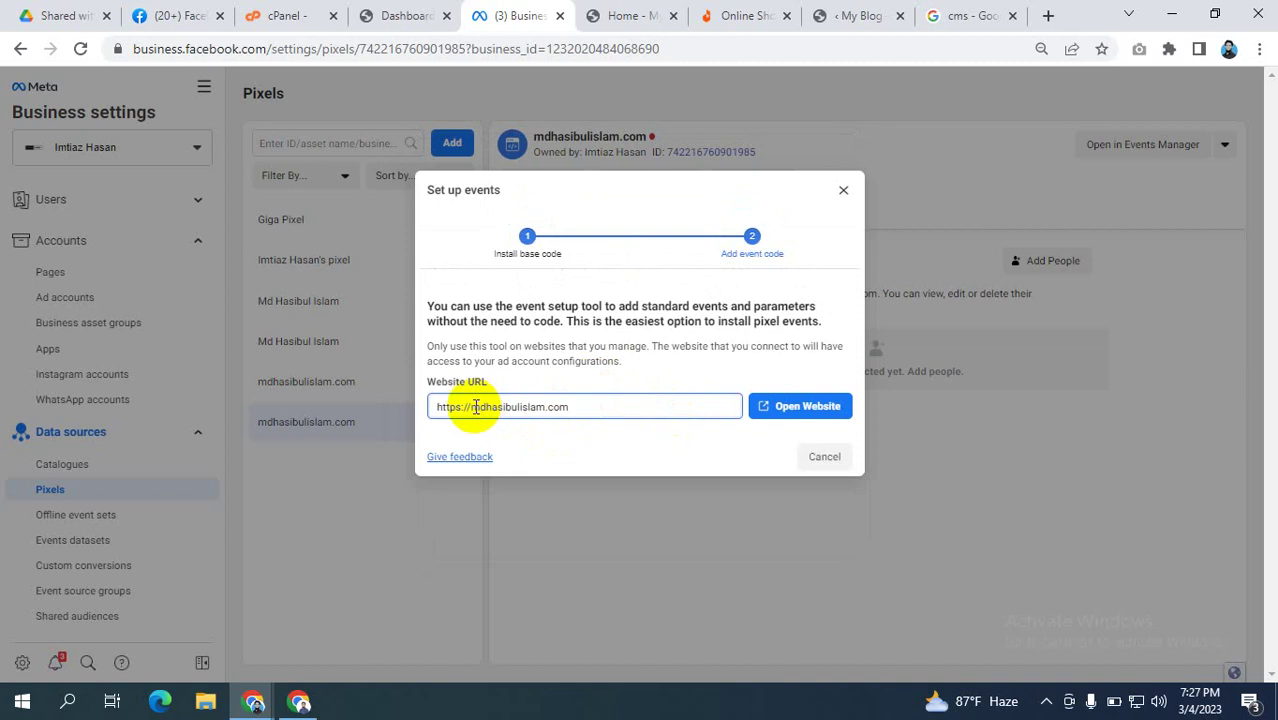
left_click(805, 407)
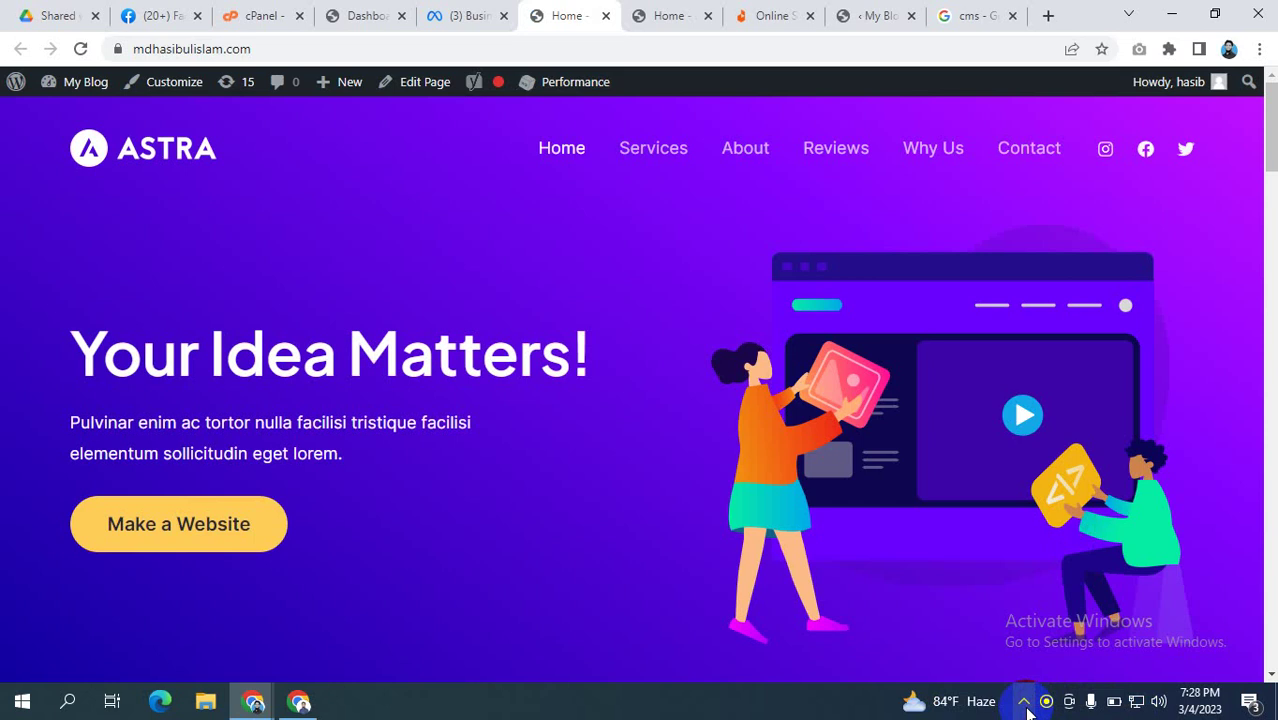
left_click(80, 48)
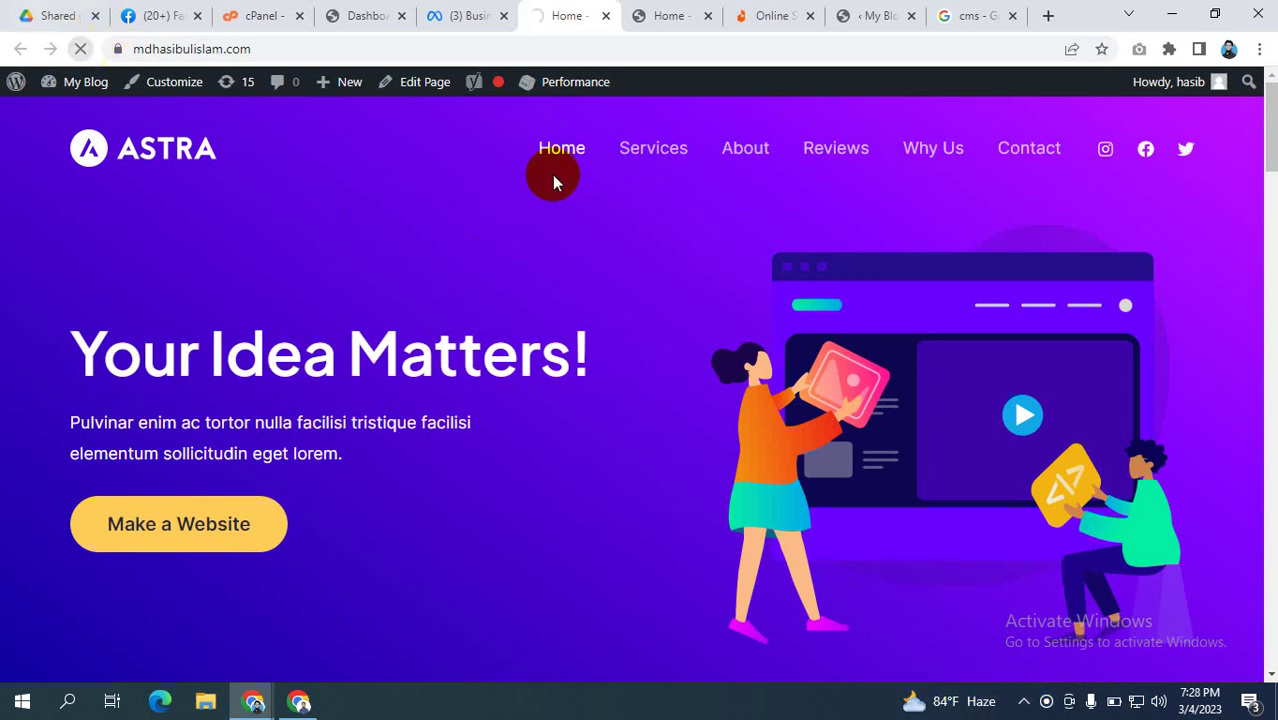
key("ctrl+w")
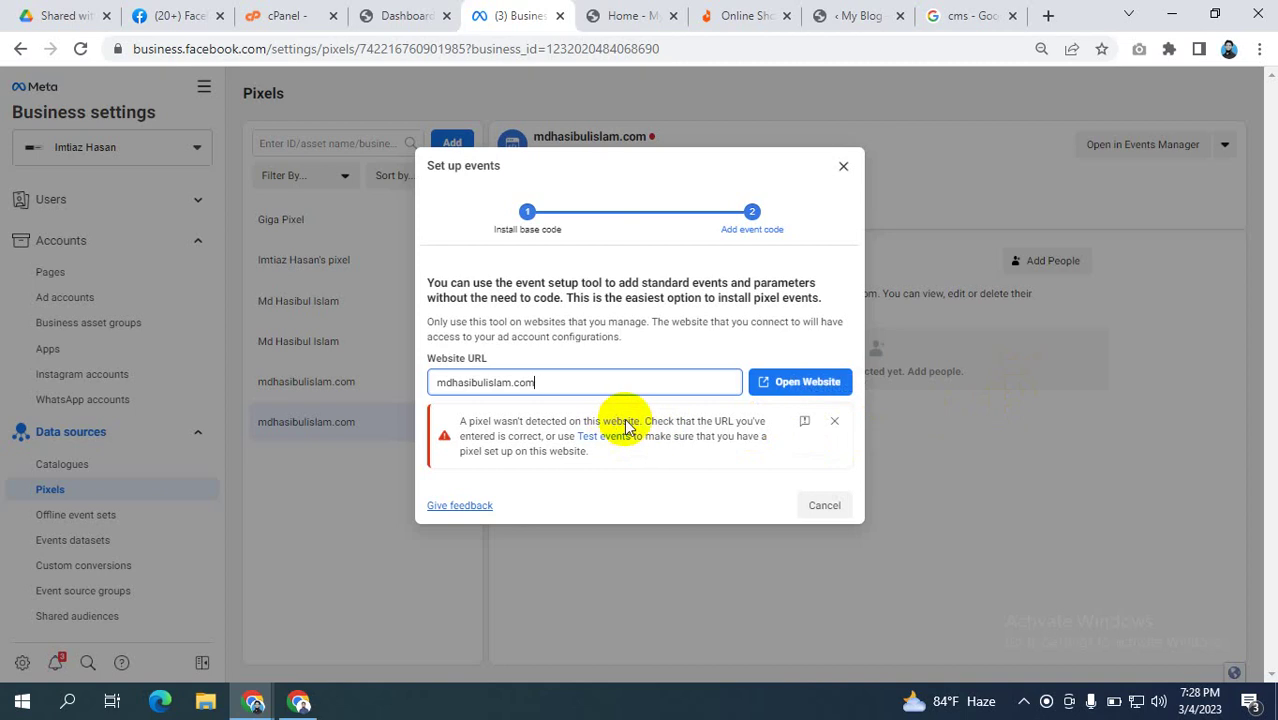
left_click(824, 386)
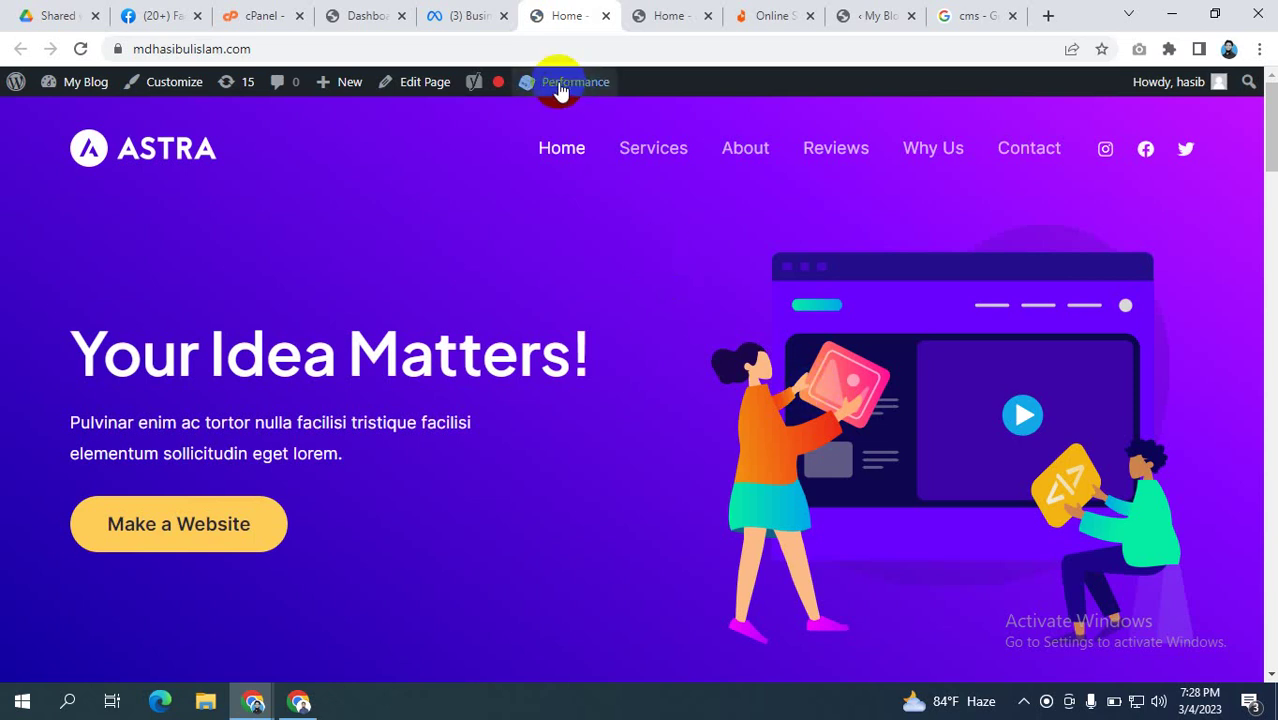
- Check the connection in the event setup dialog and look for the Event Setup Tool on the opened website
left_click(465, 16)
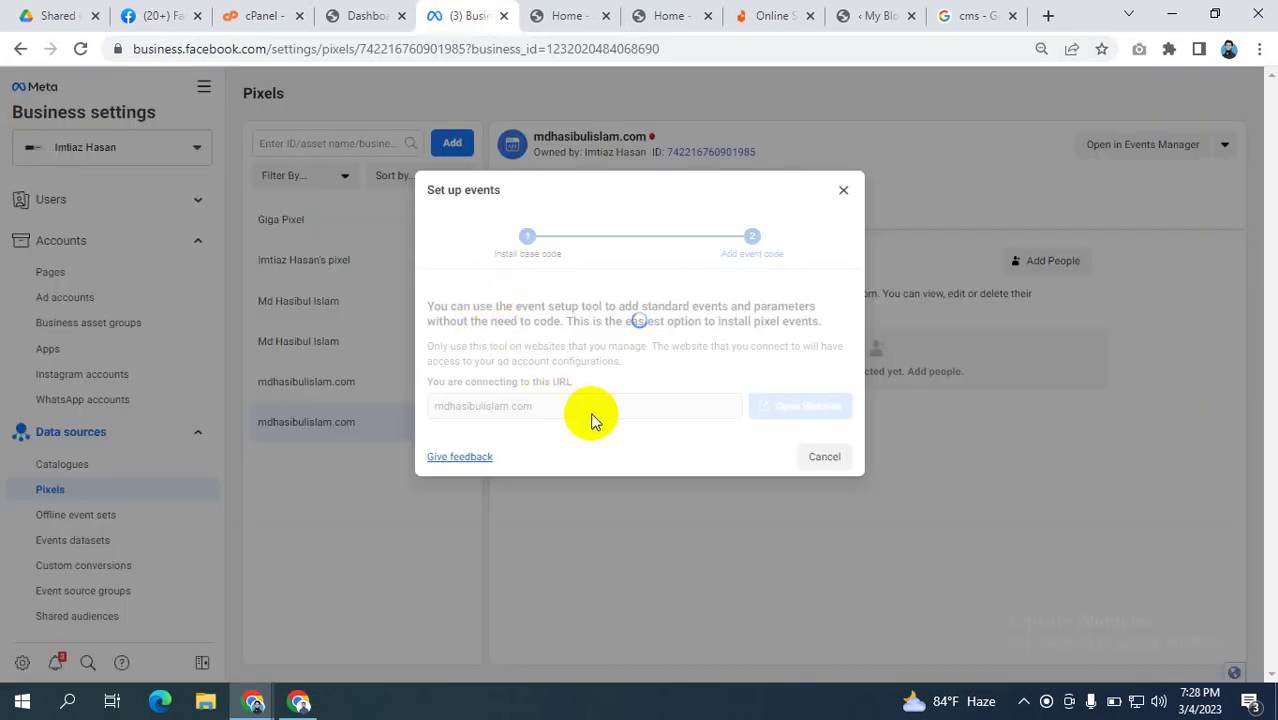
left_click(578, 28)
left_click(687, 338)
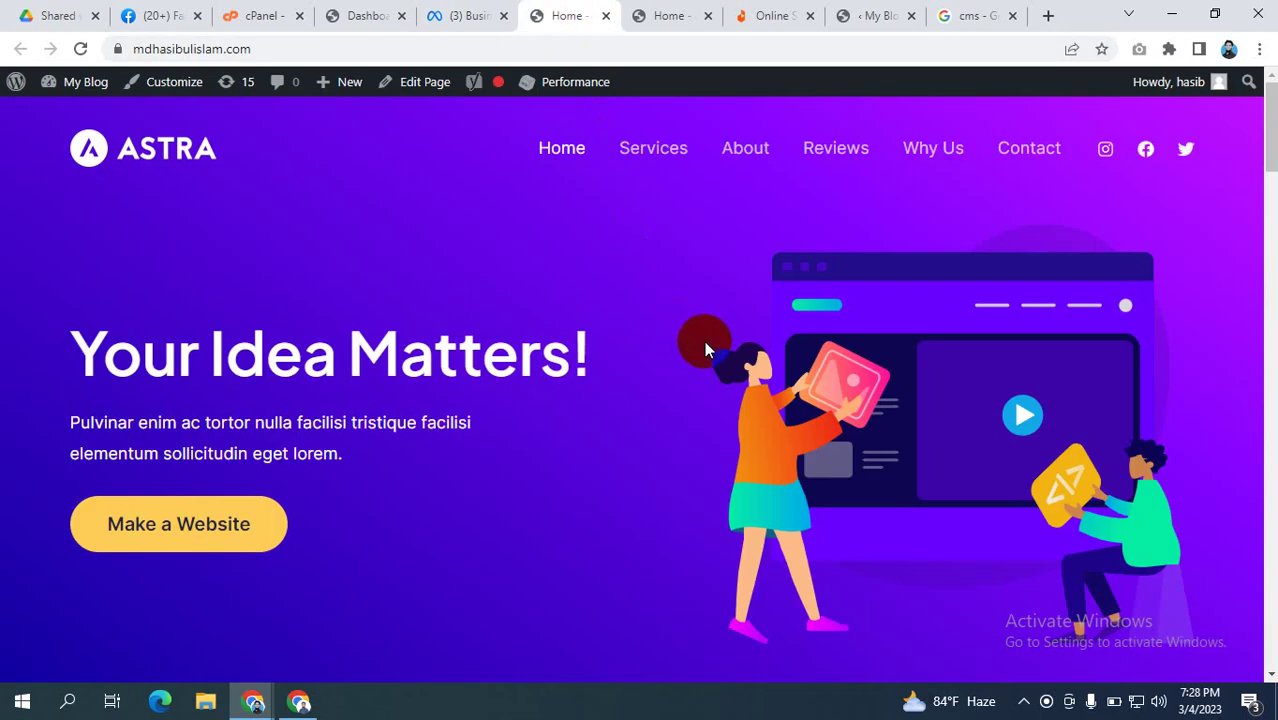
left_click(1024, 703)
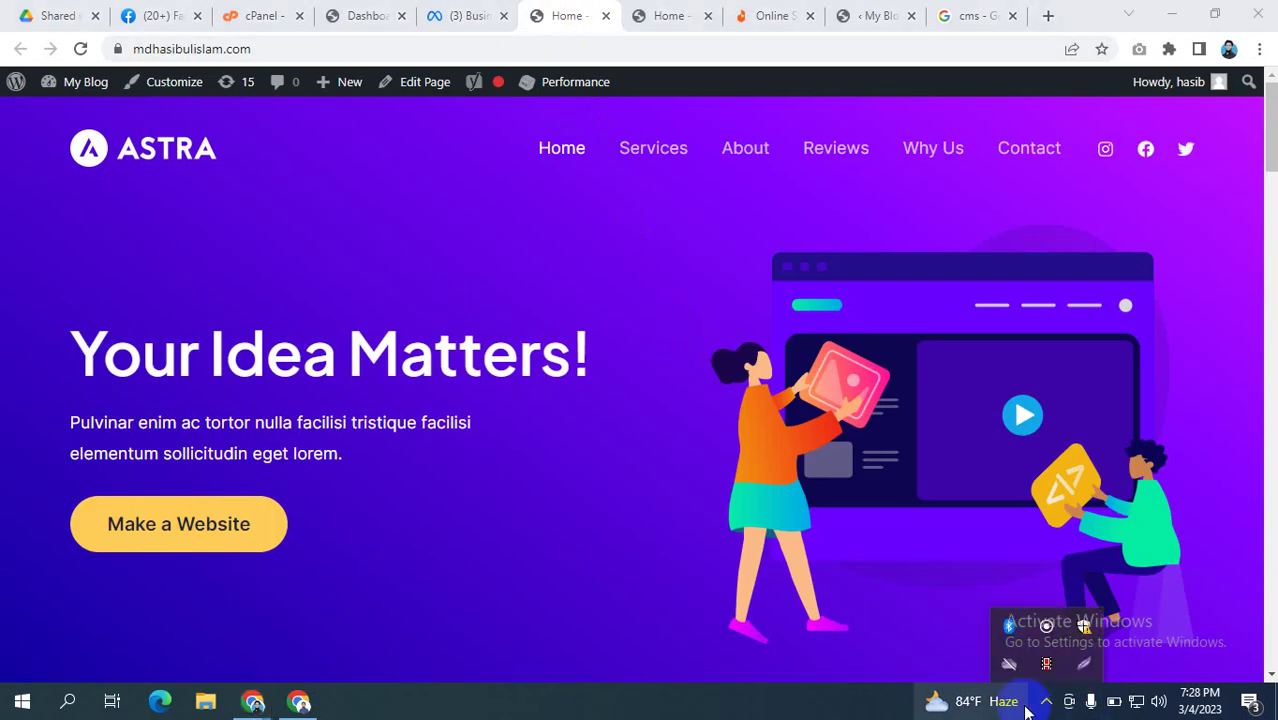
left_click(1018, 704)
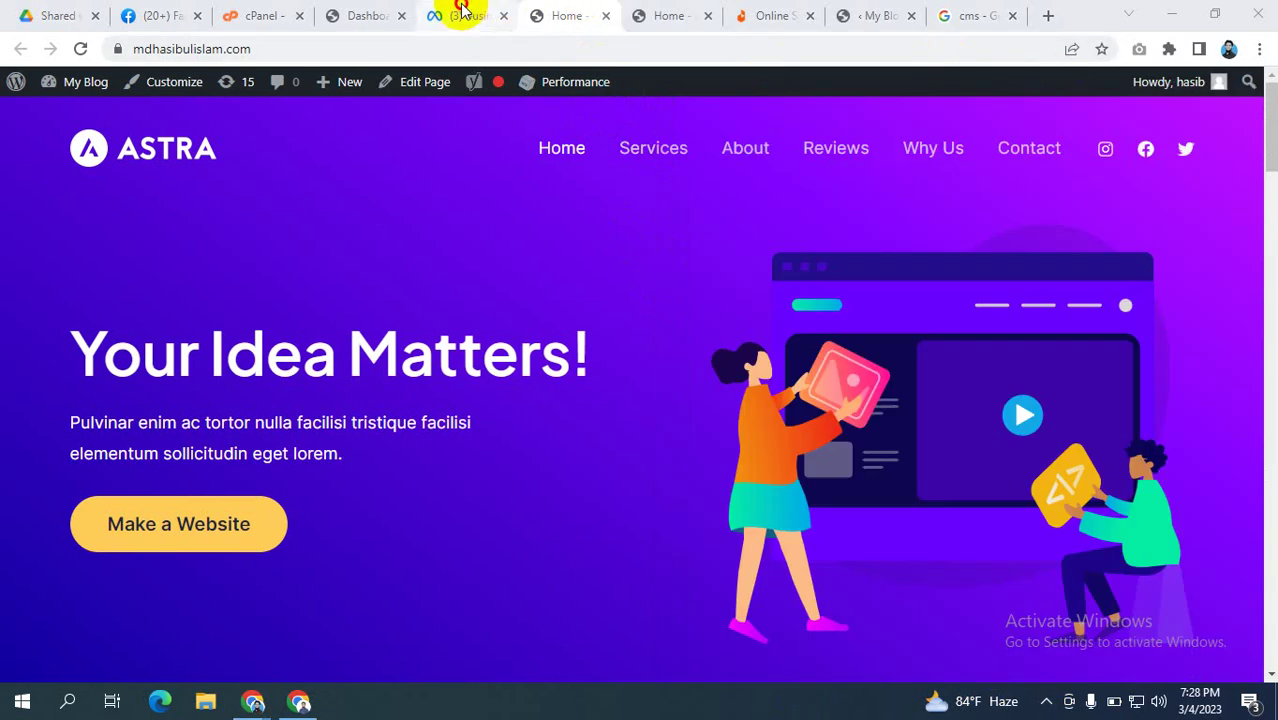
left_click(460, 15)
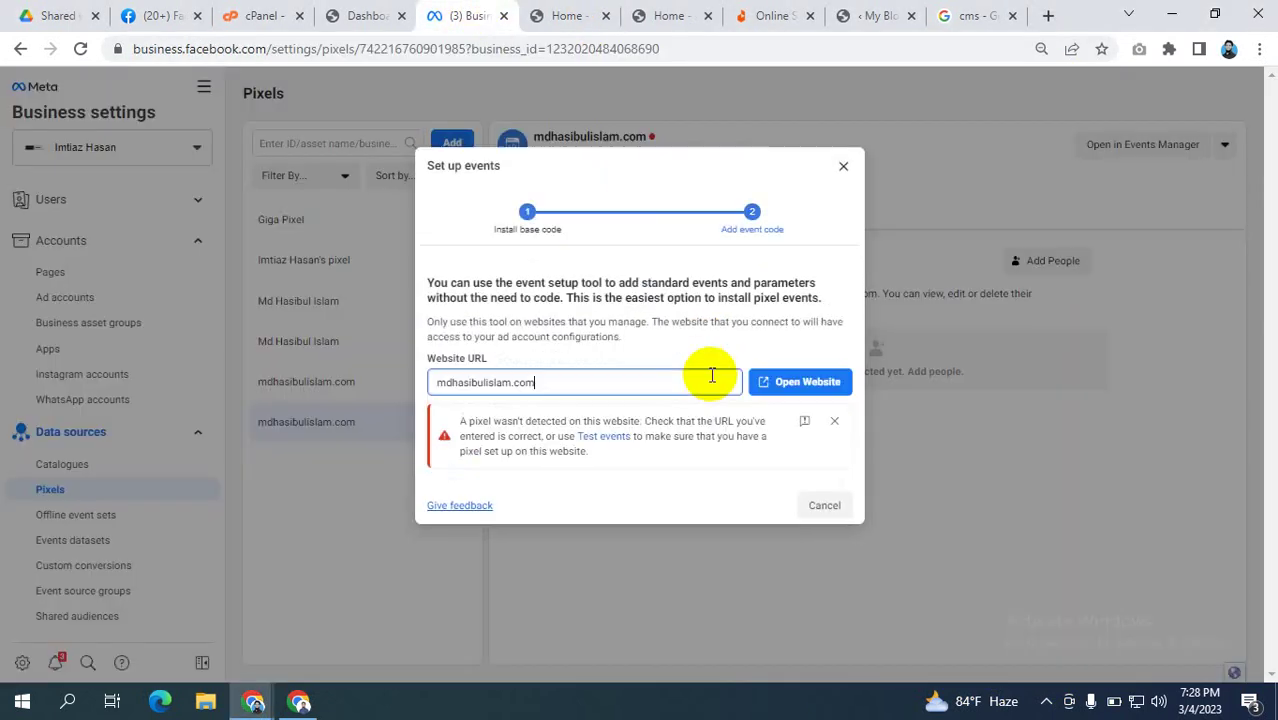
left_click(572, 388)
key("ctrl+a")
type("https://mdhasibulislam.com/")
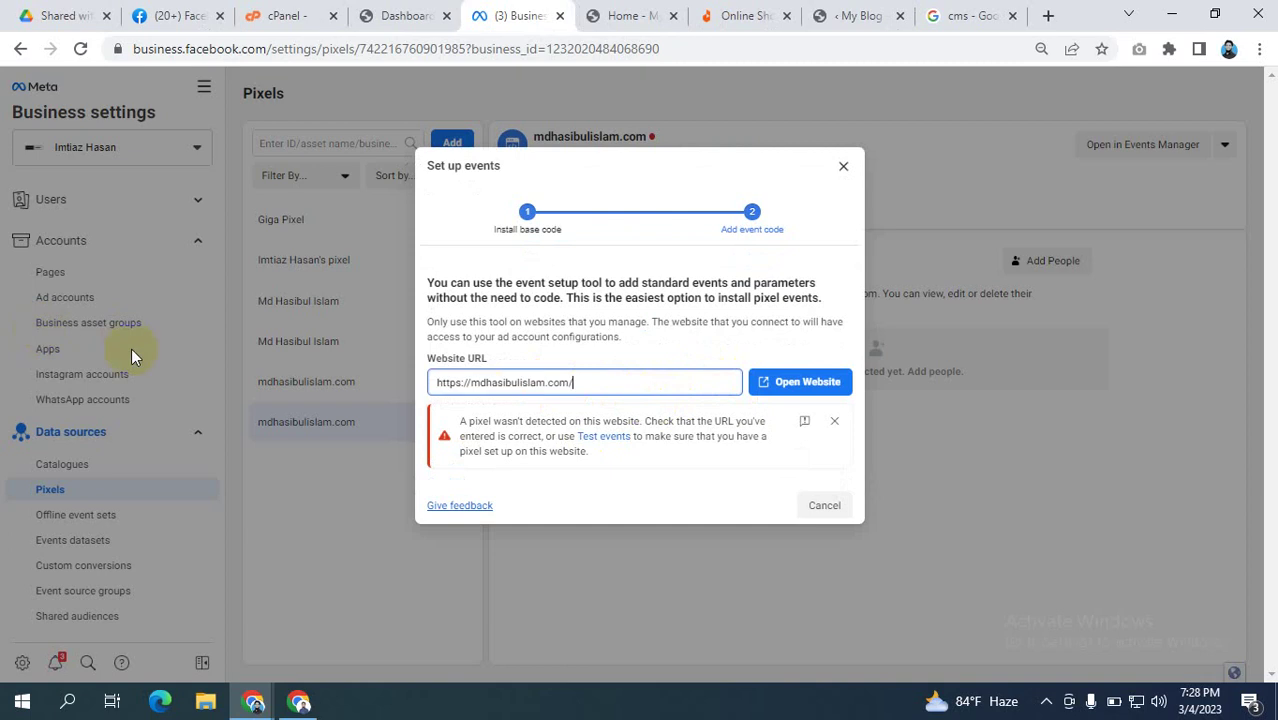
left_click(815, 384)
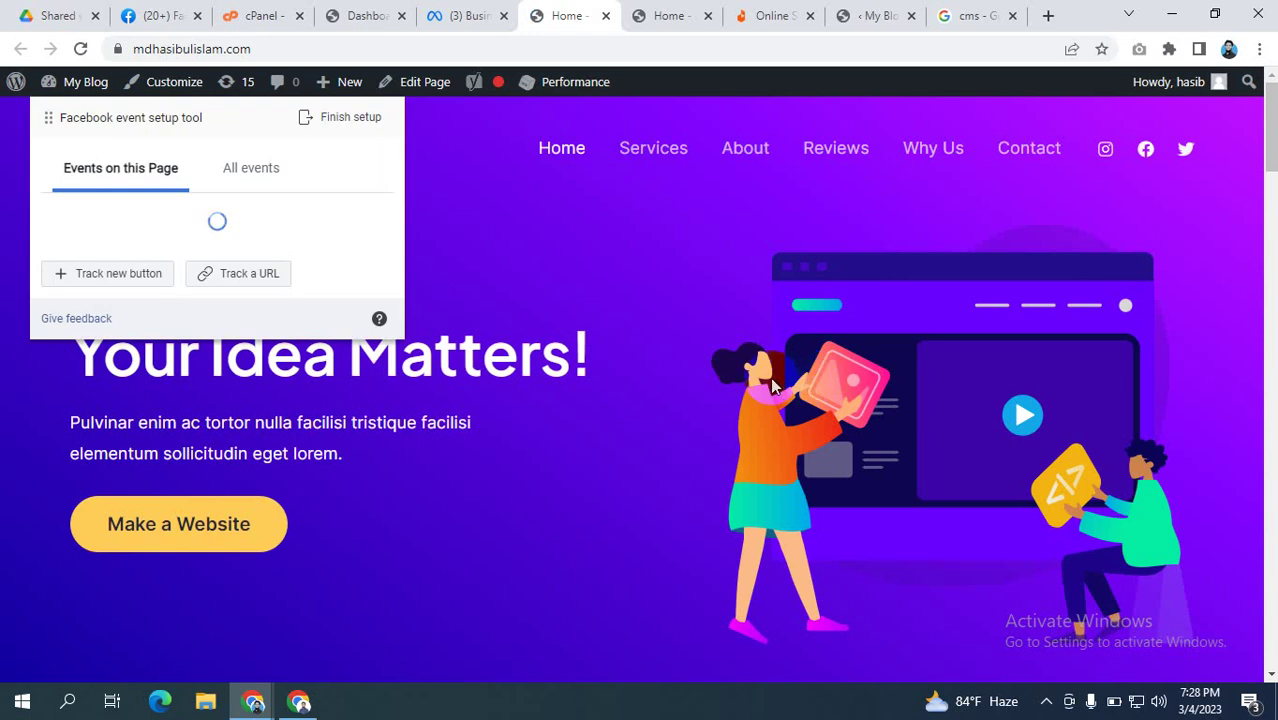
- Check the connection in the event setup dialog, and move the site's Event Setup Tool panel over the hero illustration
left_click(446, 116)
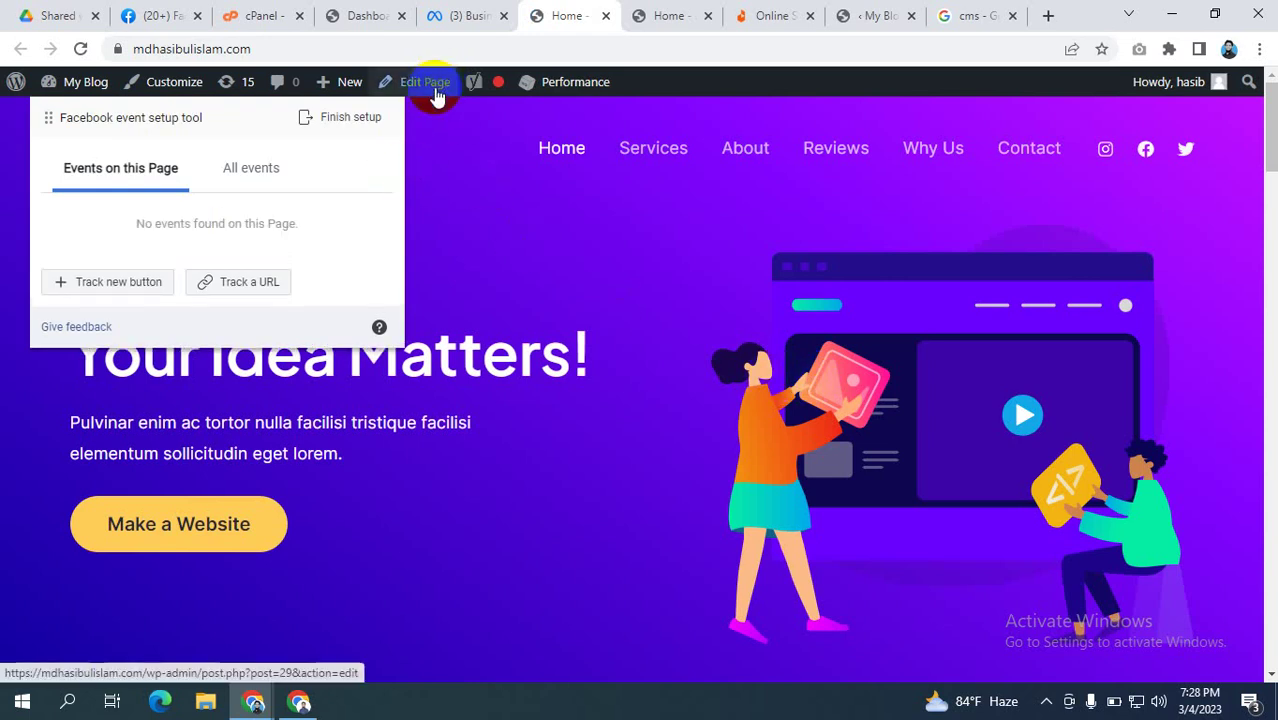
left_click(437, 93)
left_click(450, 15)
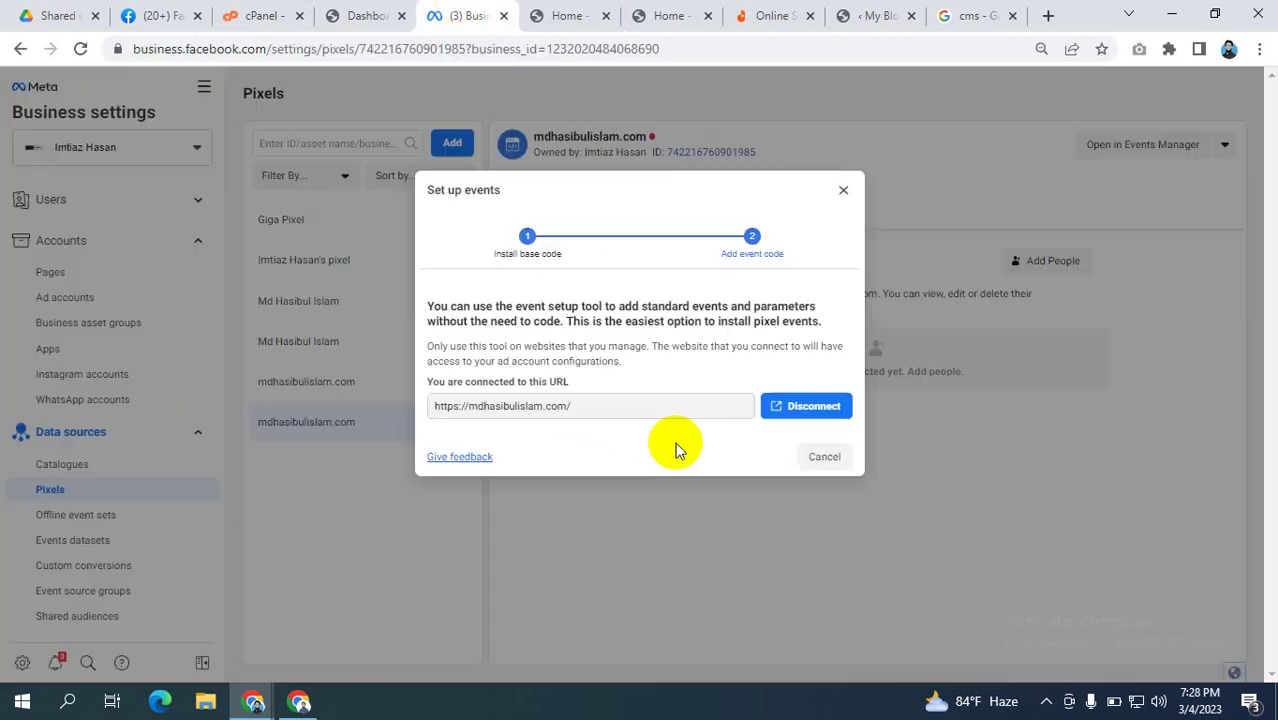
left_click(562, 16)
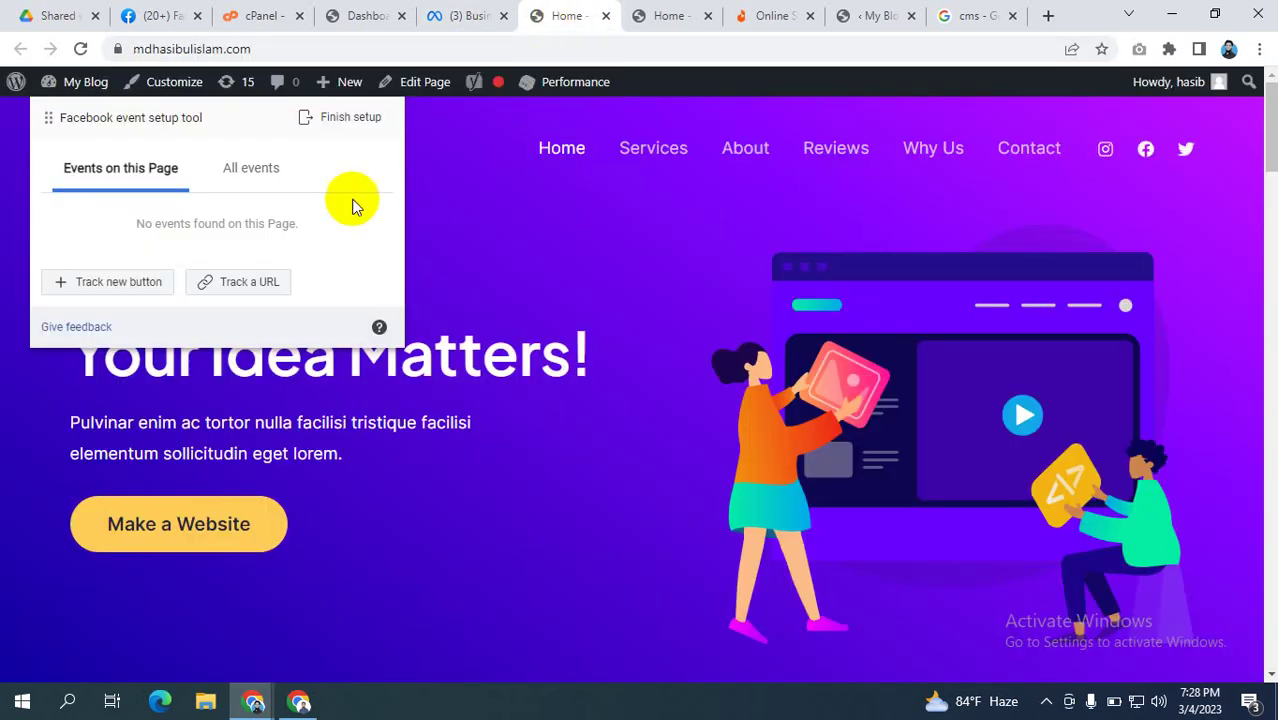
left_click_drag(262, 122, 826, 224)
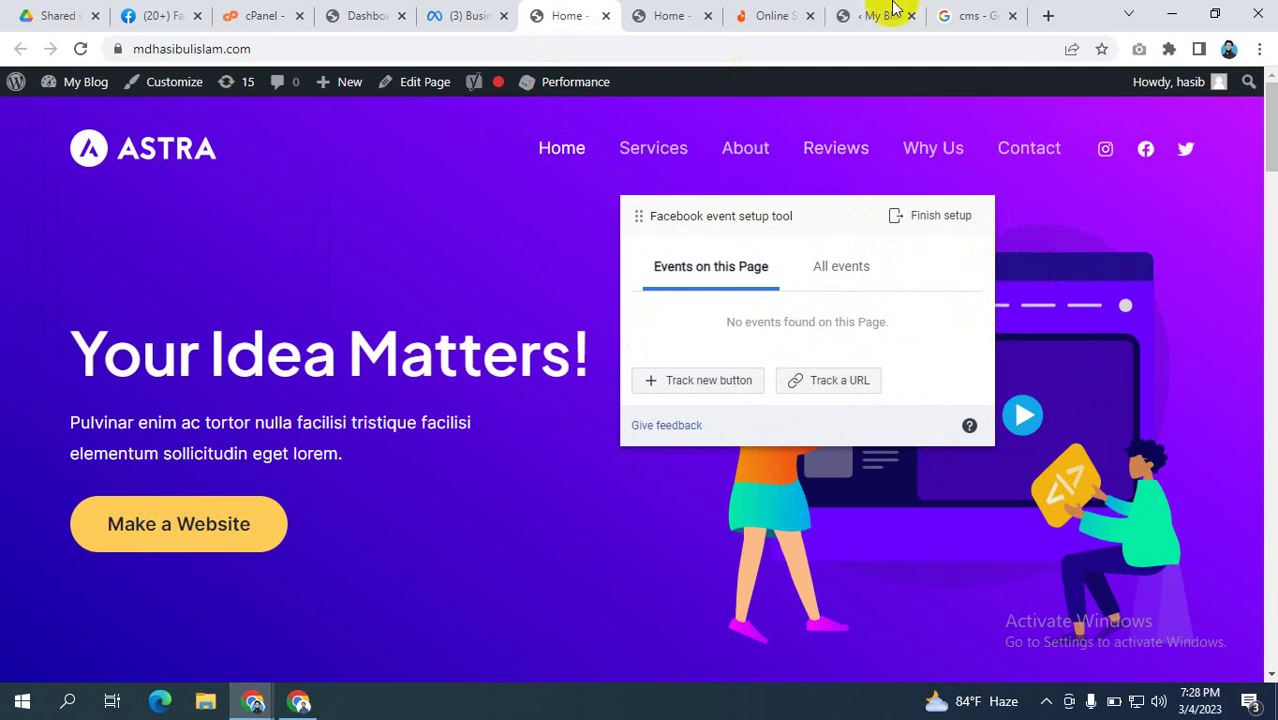
- Close the duplicate home page tab and the Google search tab for cms
left_click(676, 12)
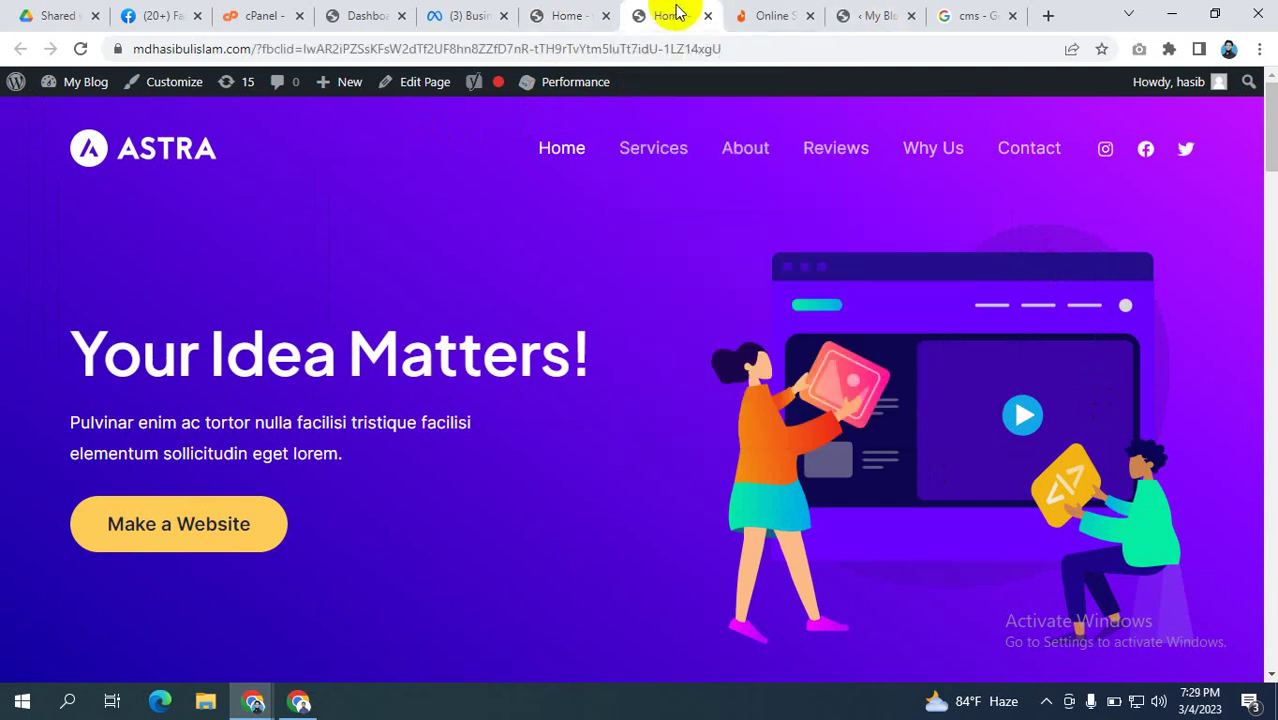
left_click(708, 16)
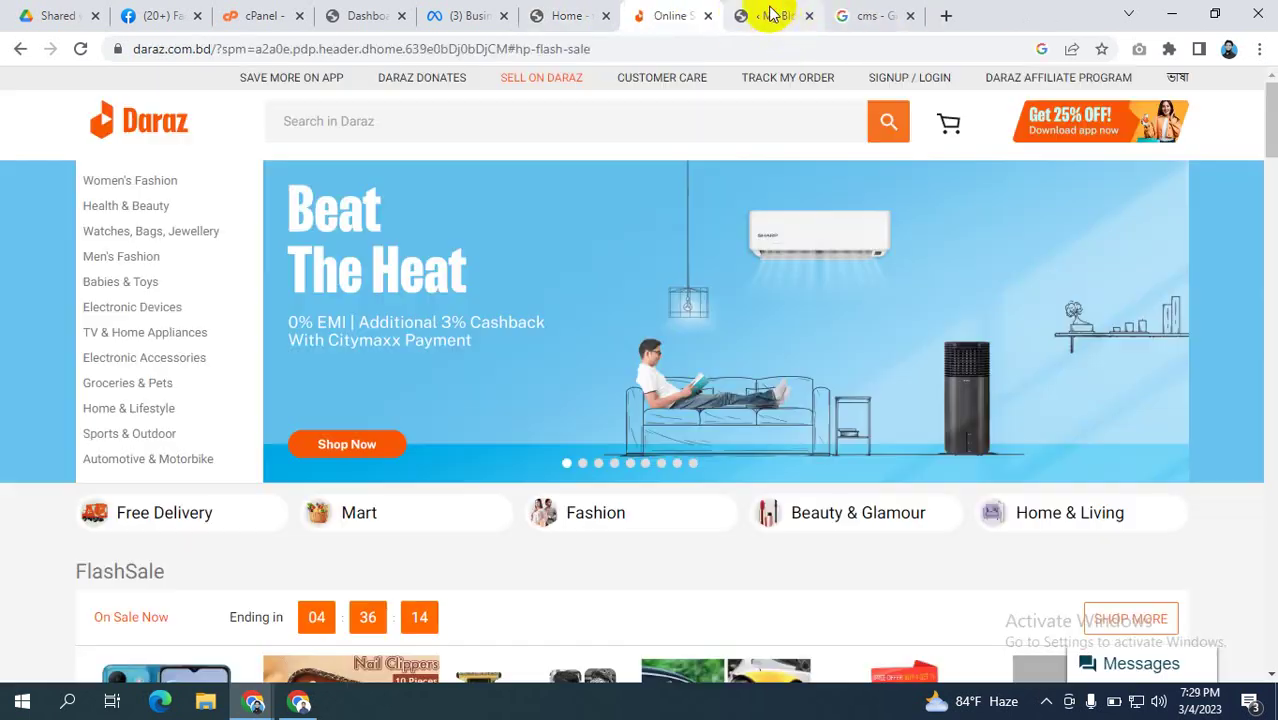
left_click(770, 14)
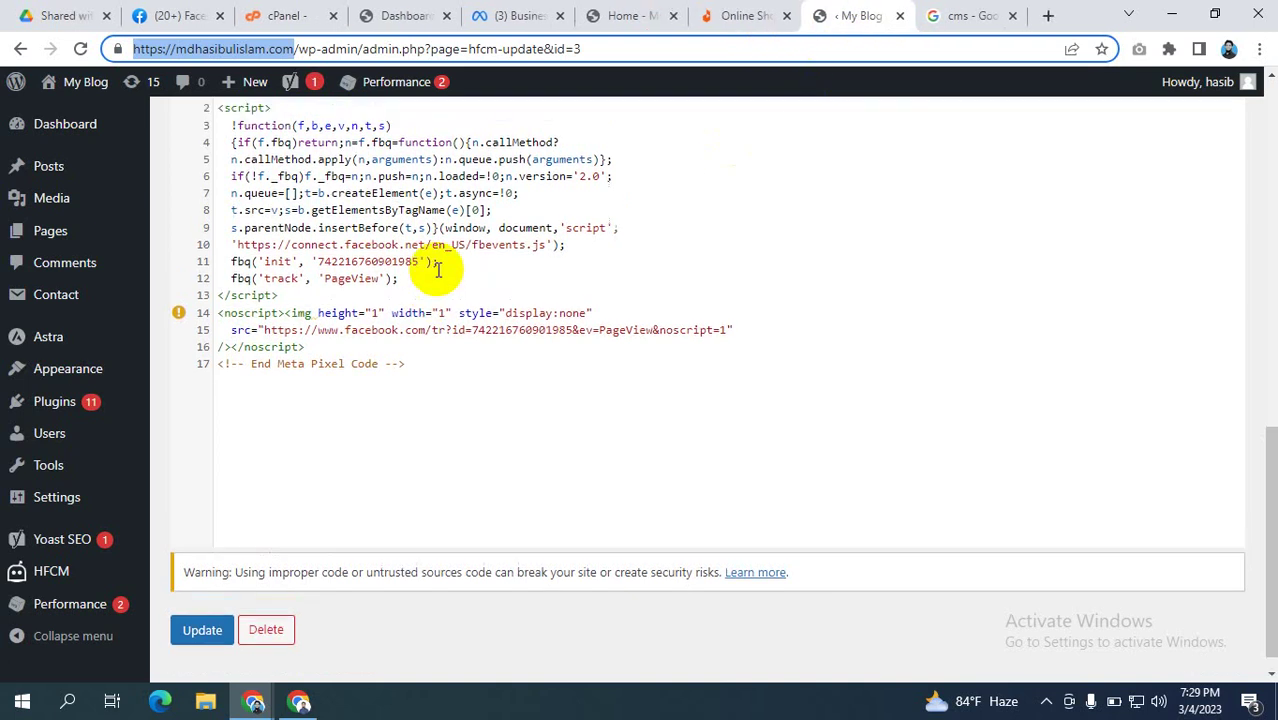
scroll(430, 268, "up", 3)
left_click(968, 15)
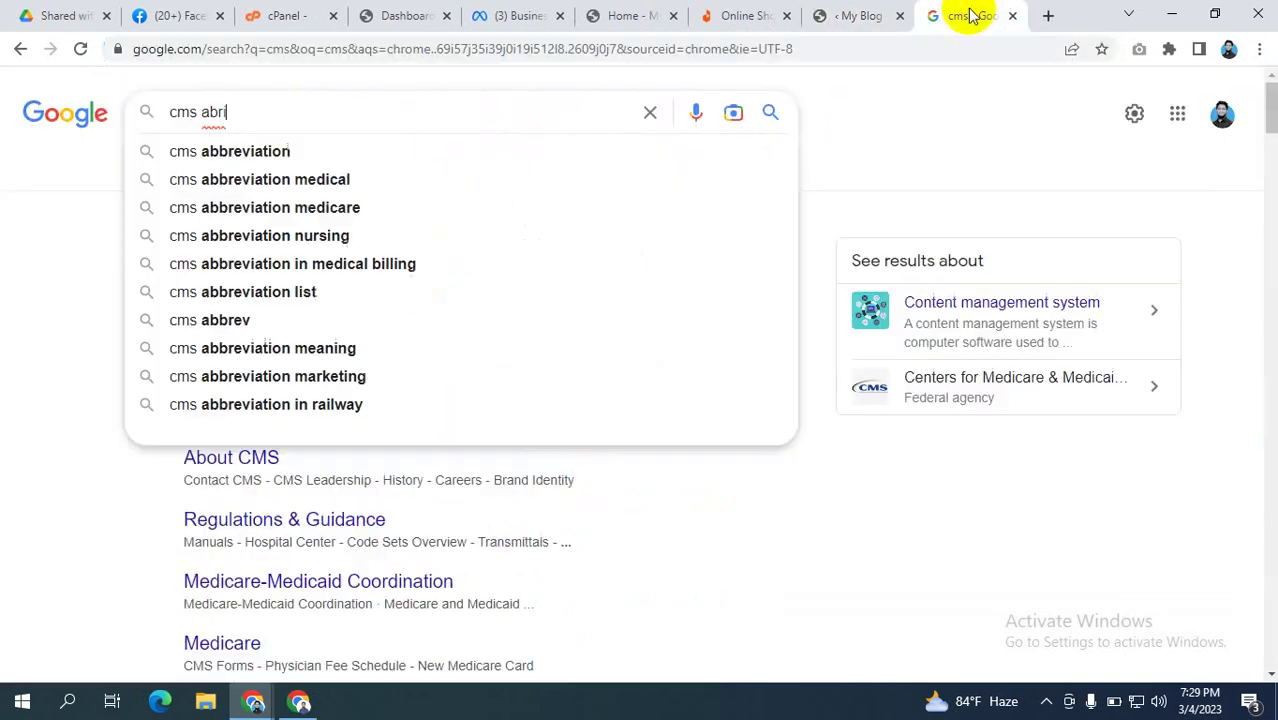
left_click(1012, 16)
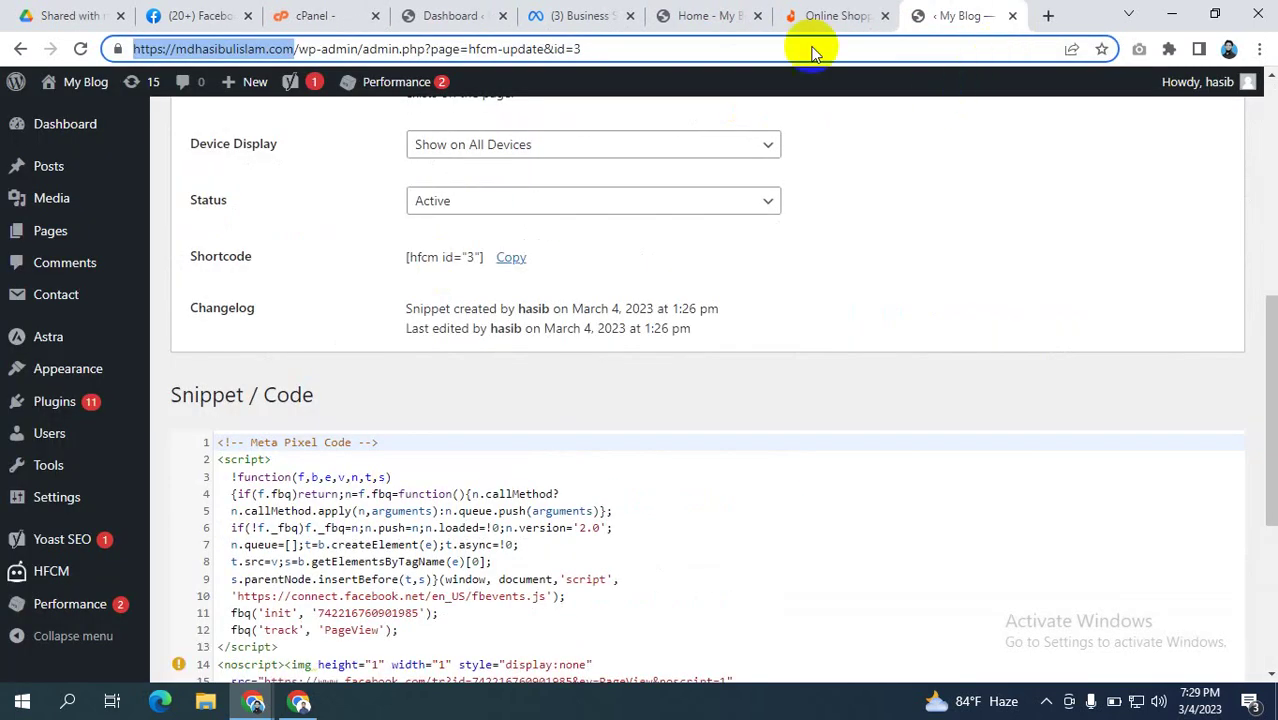
- Review the connected URL in the event setup dialog, and reposition the Event Setup Tool panel nearer the middle of the home page
left_click(588, 14)
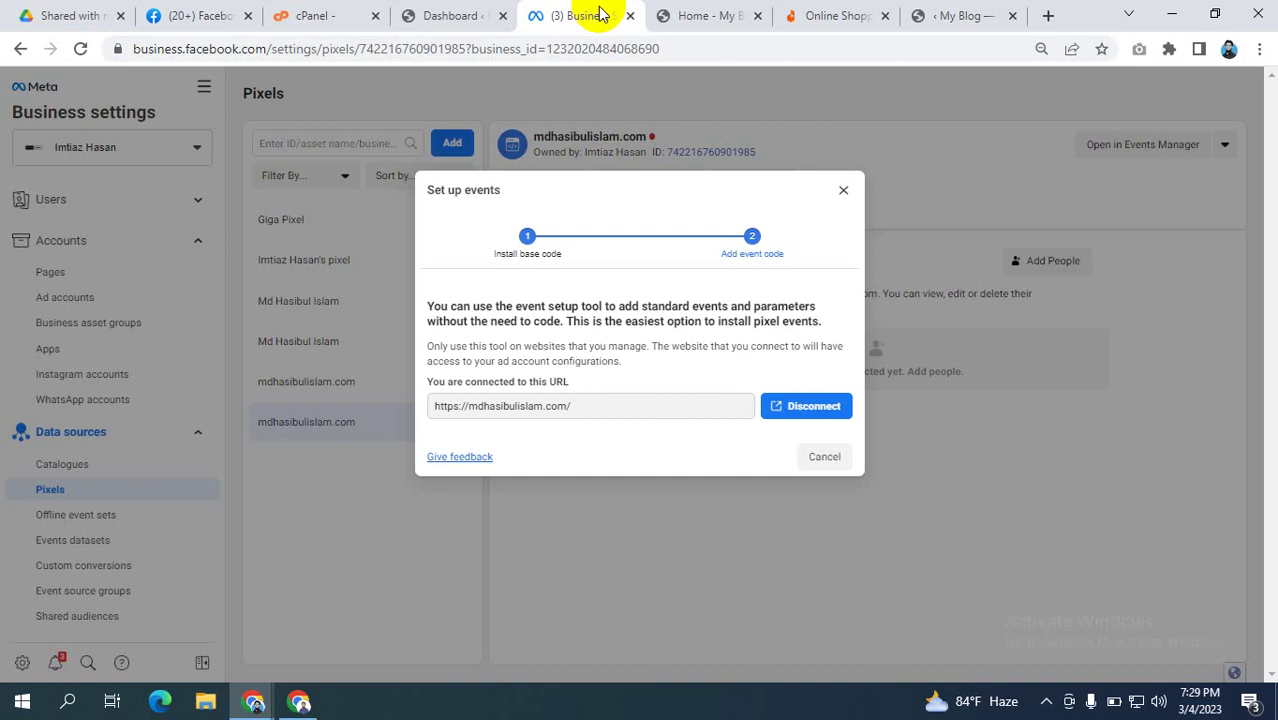
left_click(707, 14)
left_click_drag(798, 226, 704, 238)
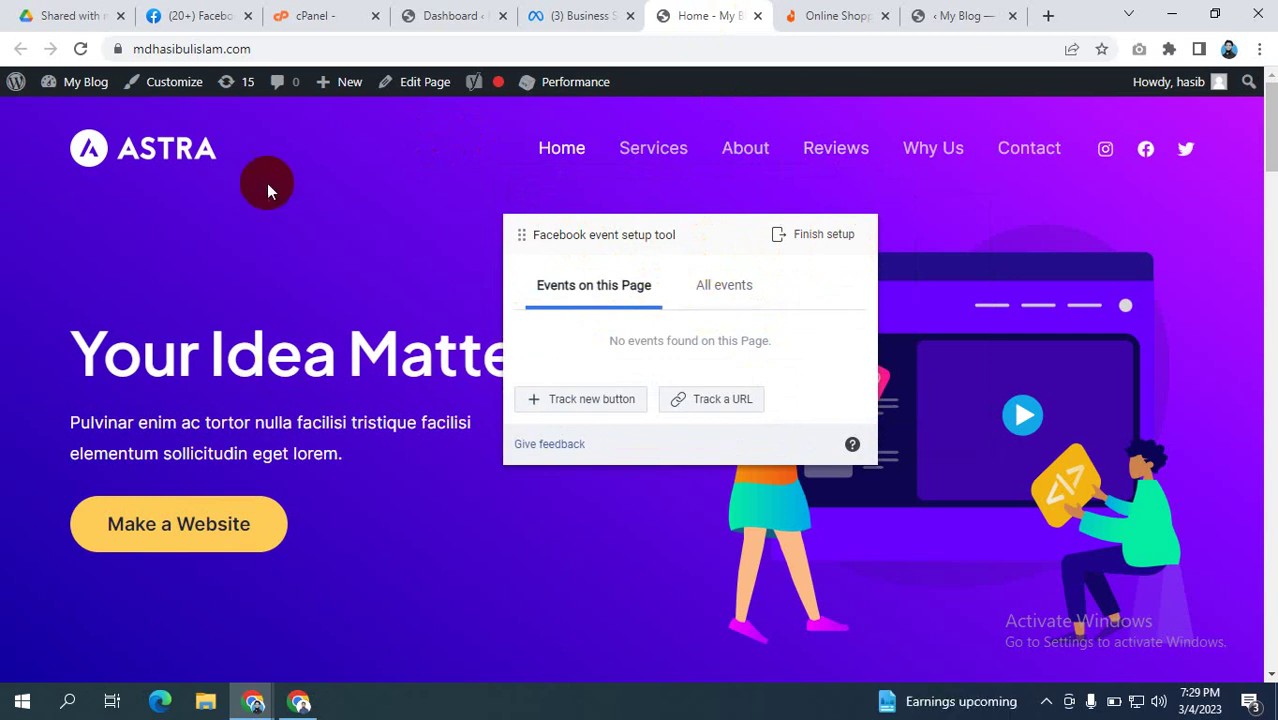
- Look through the home page's sections and buttons for elements that could be tracked as events
scroll(265, 228, "down", 7)
scroll(263, 243, "up", 7)
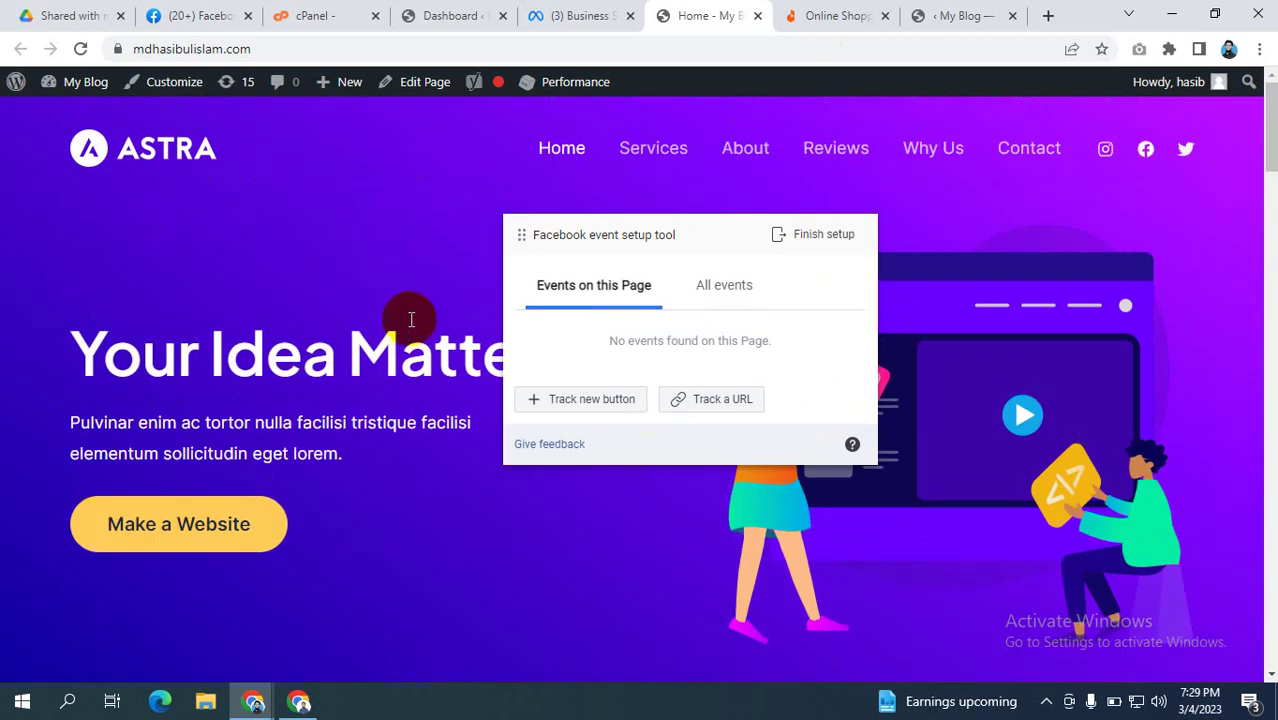
scroll(408, 320, "down", 1)
scroll(293, 290, "down", 15)
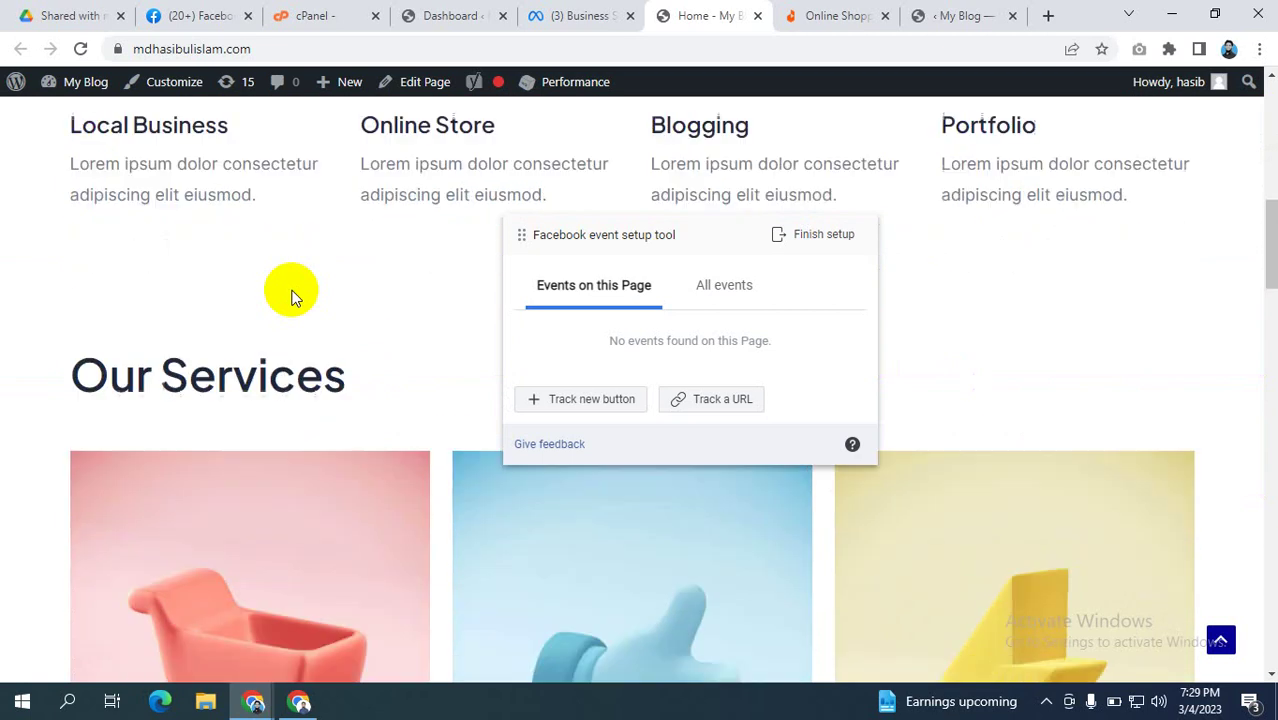
scroll(287, 290, "down", 12)
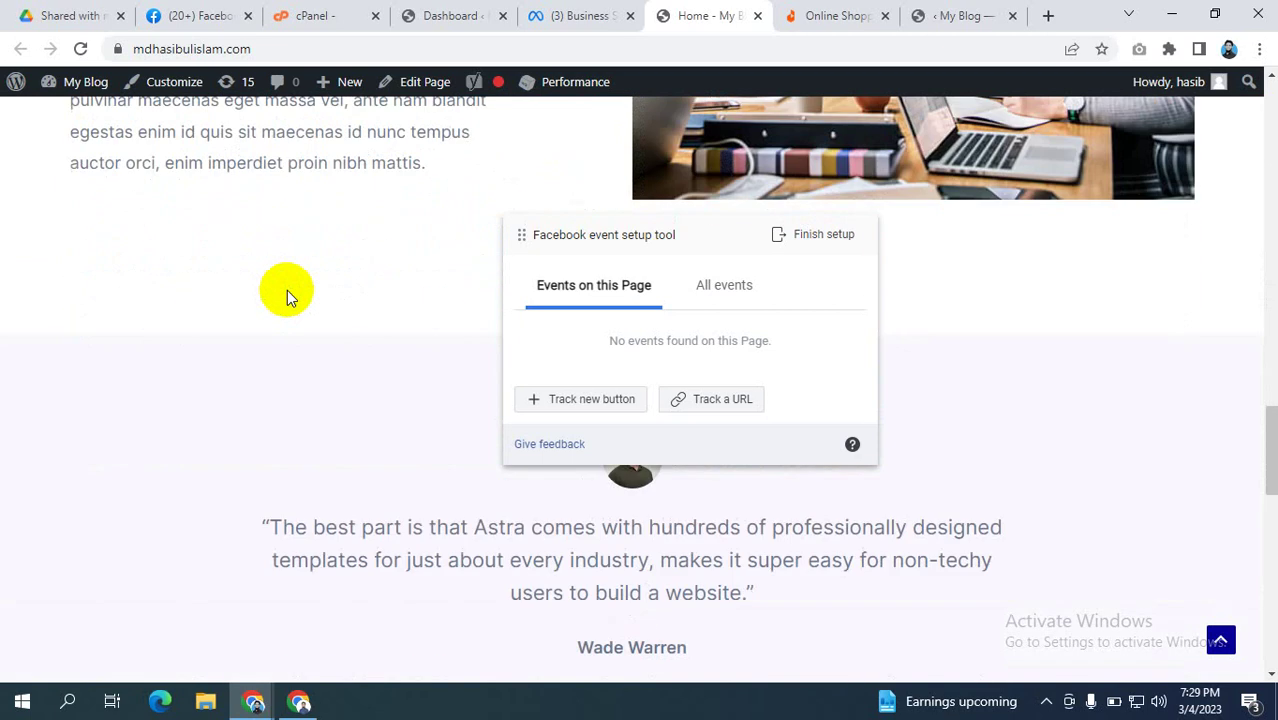
scroll(286, 290, "down", 4)
scroll(286, 290, "up", 11)
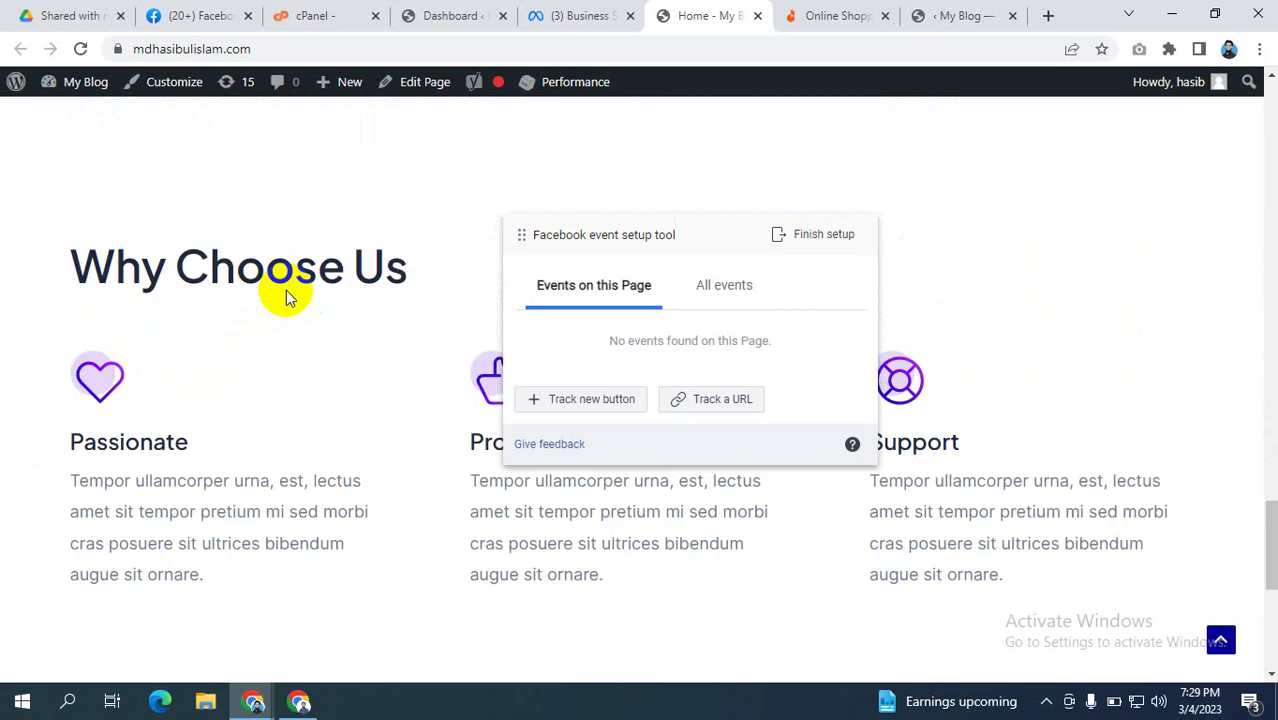
scroll(286, 290, "up", 15)
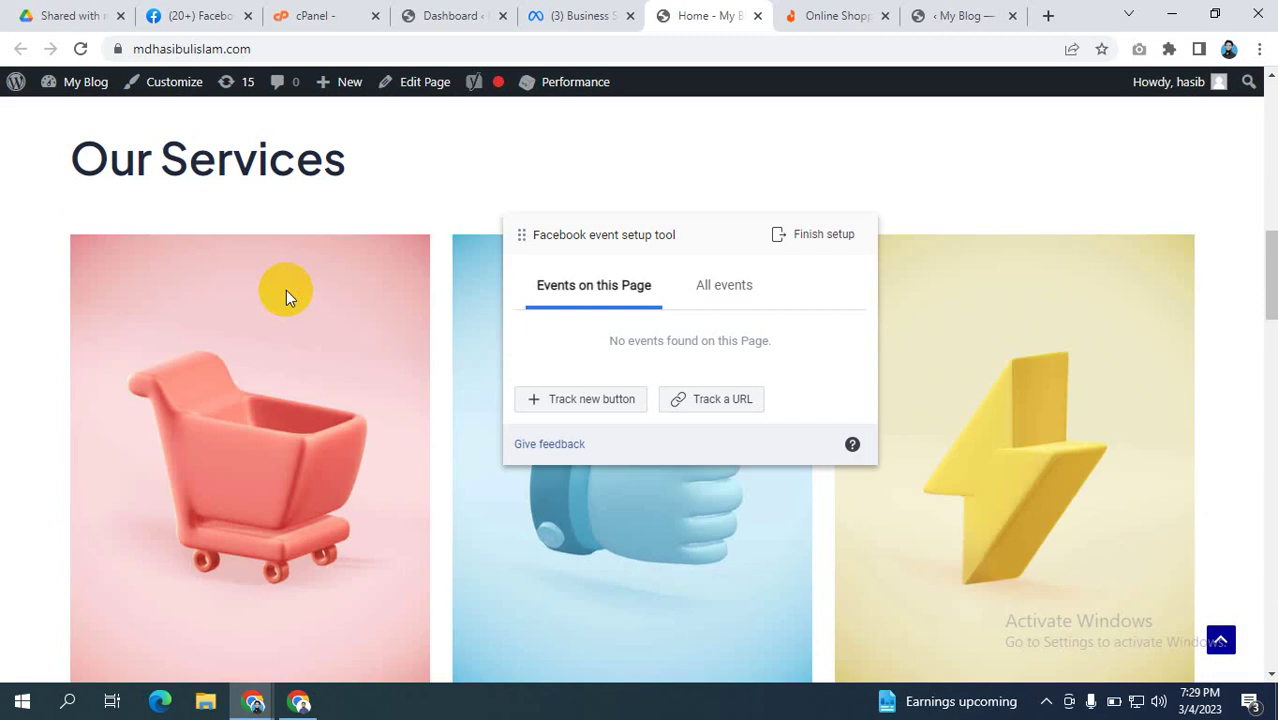
scroll(286, 290, "up", 4)
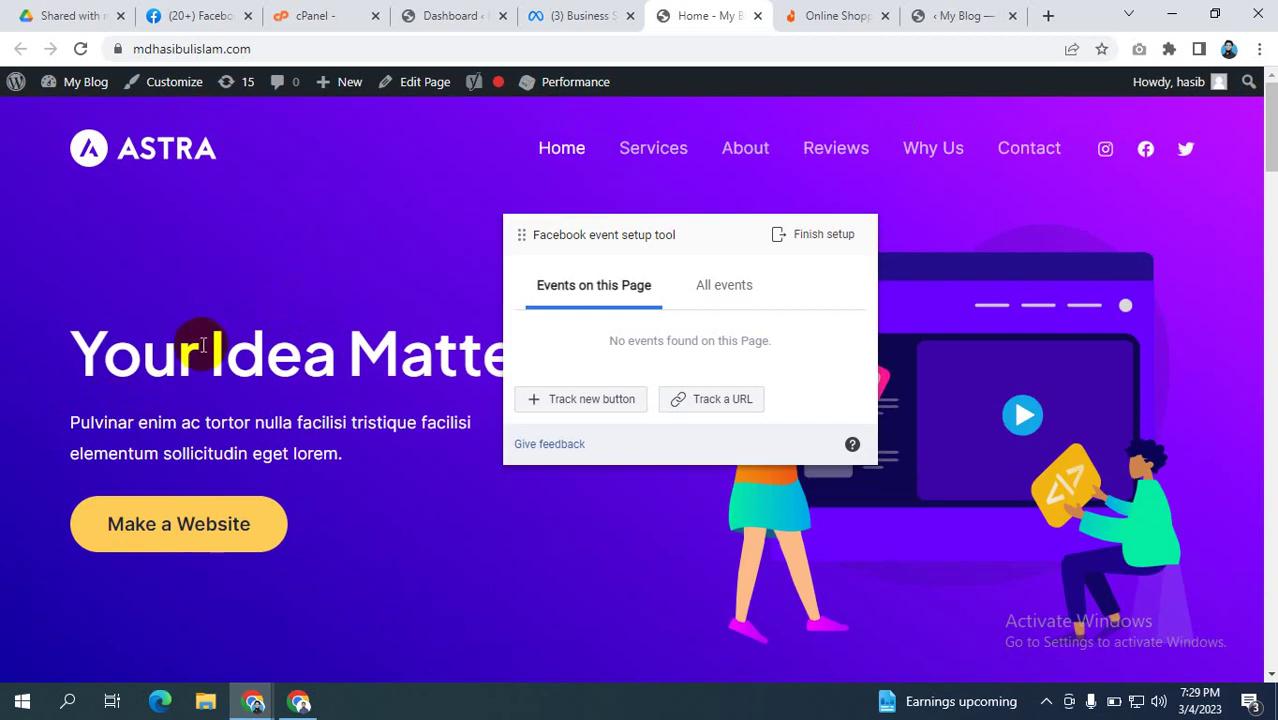
scroll(203, 345, "down", 2)
scroll(203, 350, "up", 2)
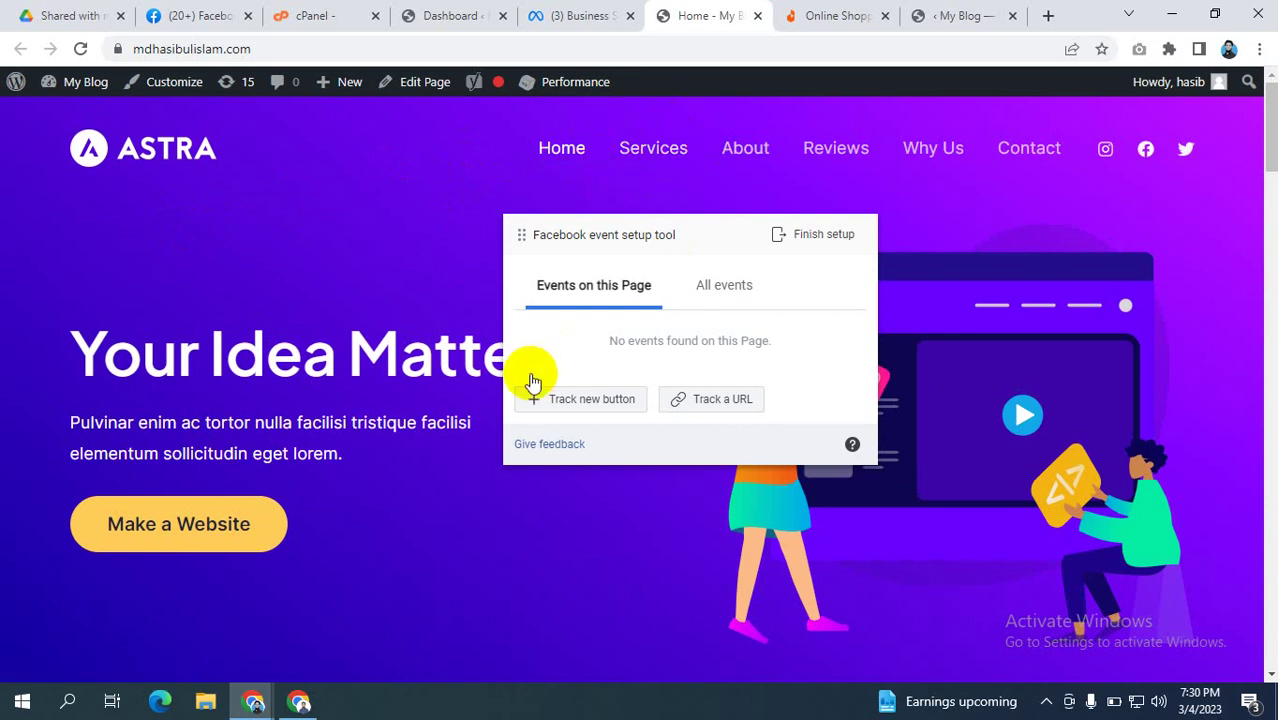
- Start tracking a new button using the Services navigation link, and open the choice of event types
left_click(596, 401)
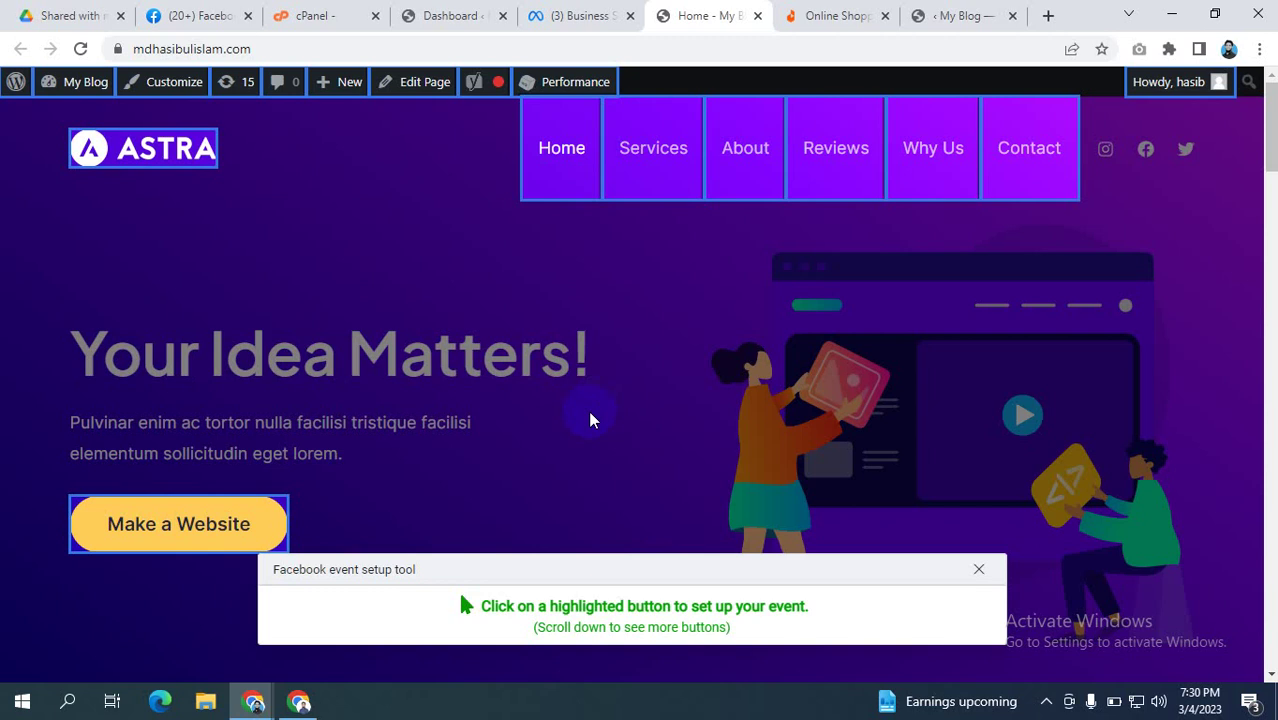
left_click(645, 148)
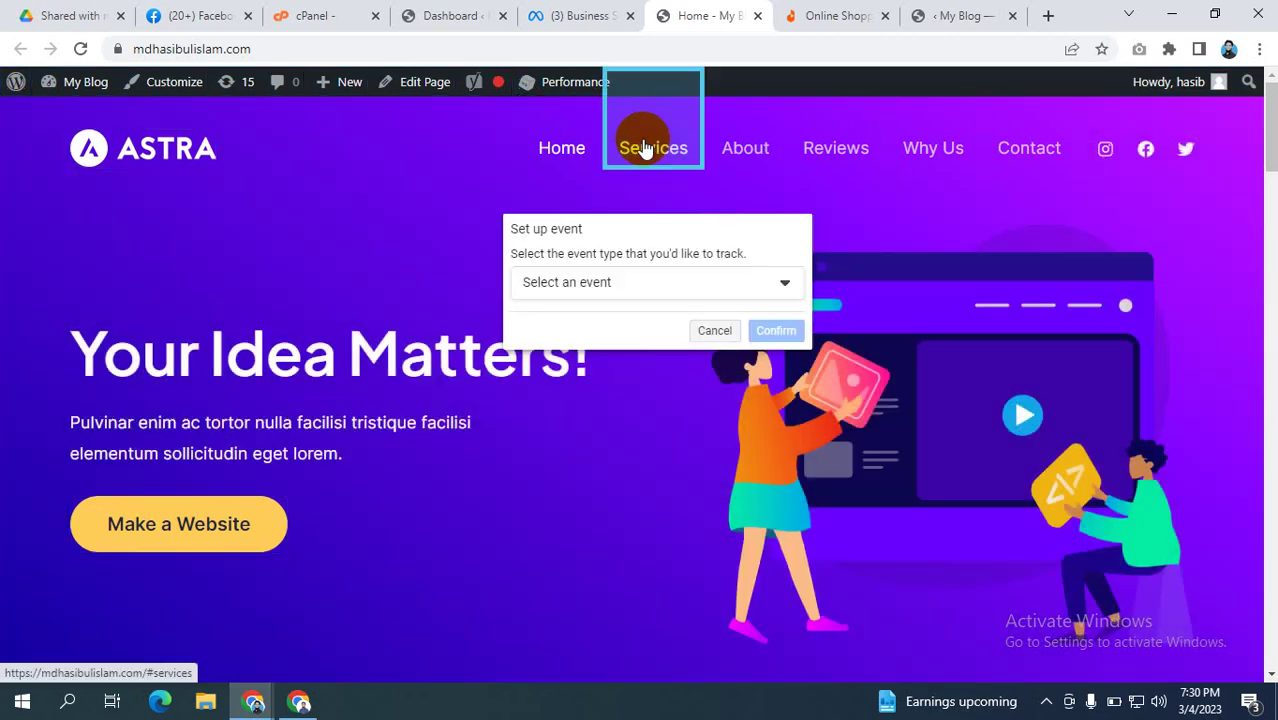
left_click(611, 284)
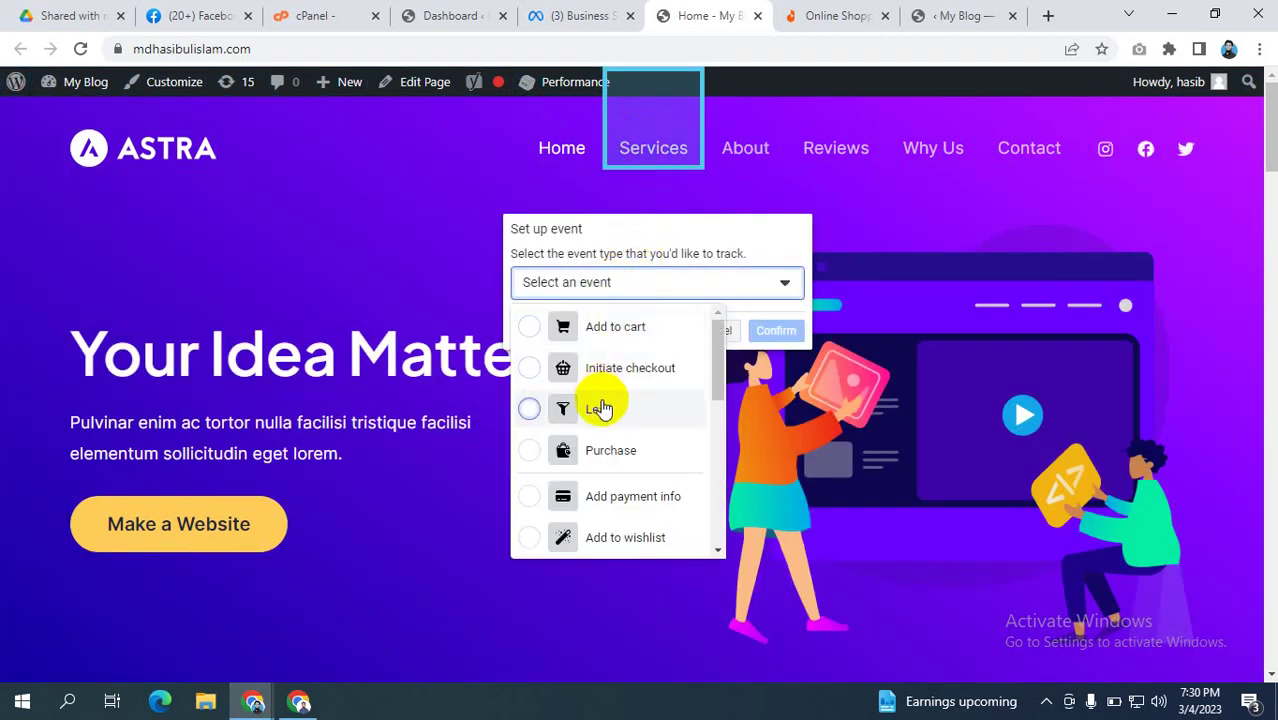
- Examine the event types available for the Services link, from Add to cart through View content
scroll(600, 408, "down", 5)
scroll(603, 410, "down", 3)
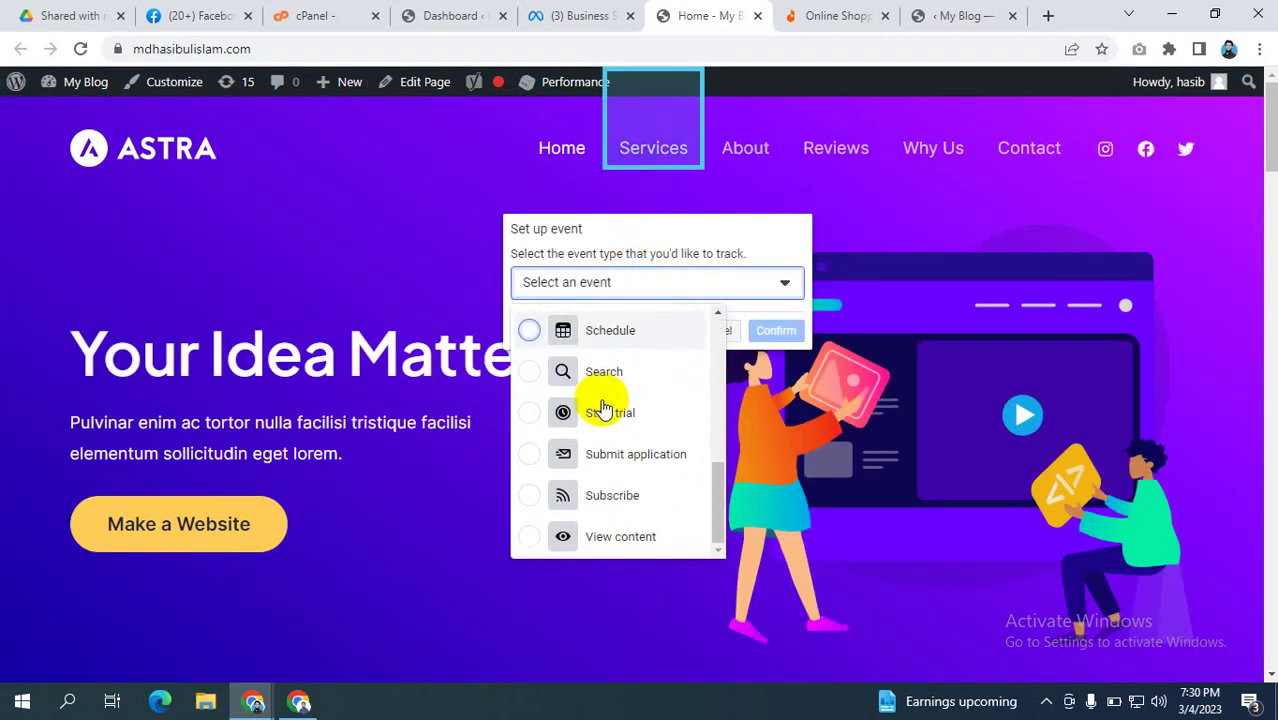
scroll(603, 410, "up", 8)
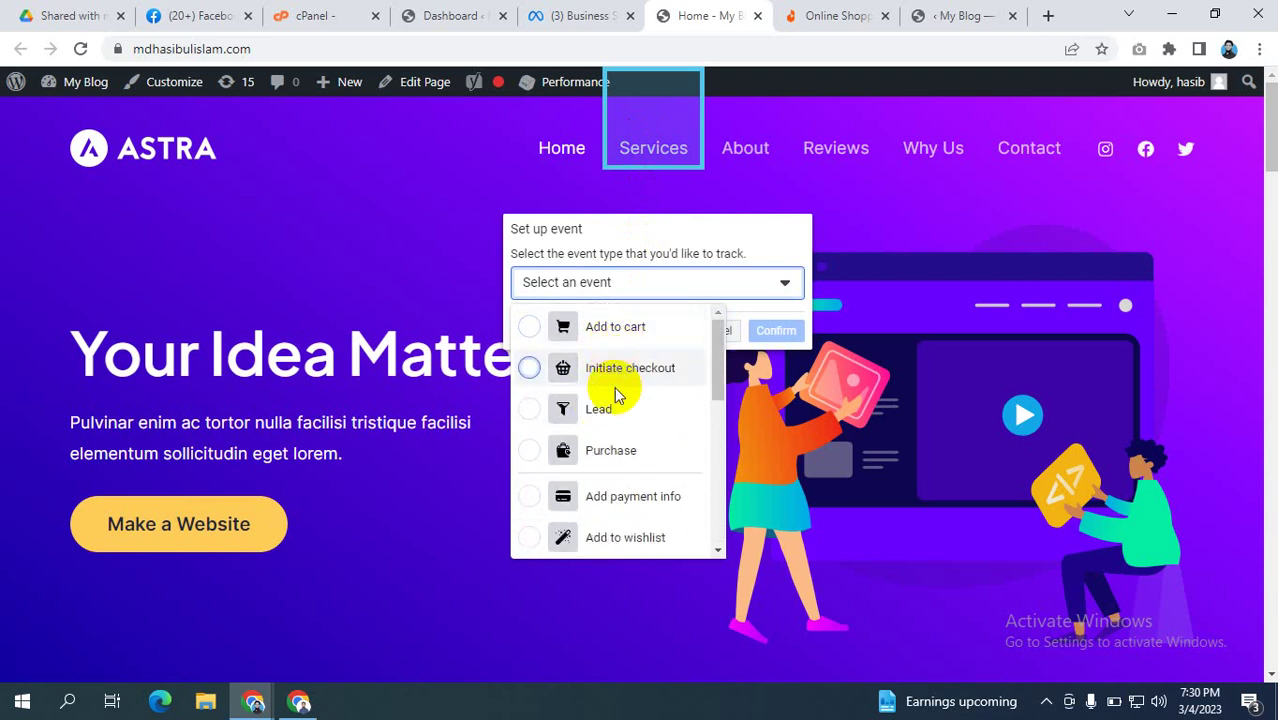
scroll(614, 386, "down", 1)
scroll(614, 393, "down", 2)
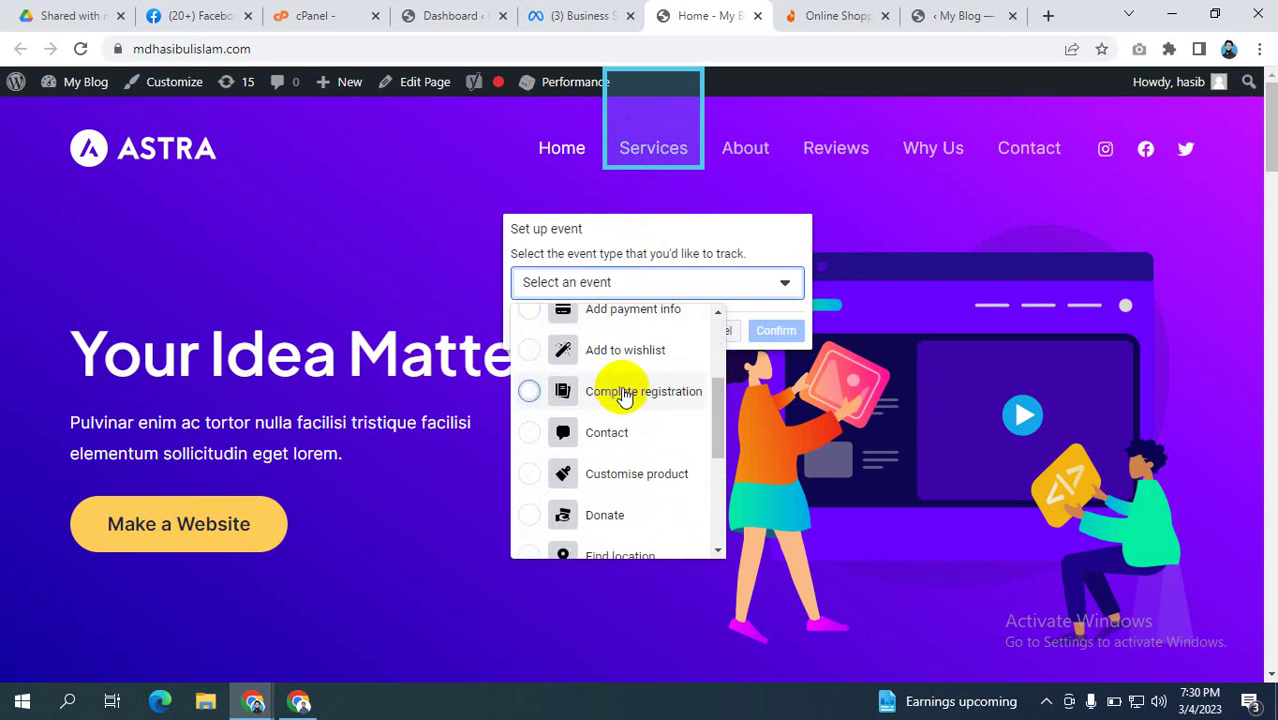
scroll(620, 394, "down", 2)
scroll(622, 395, "down", 4)
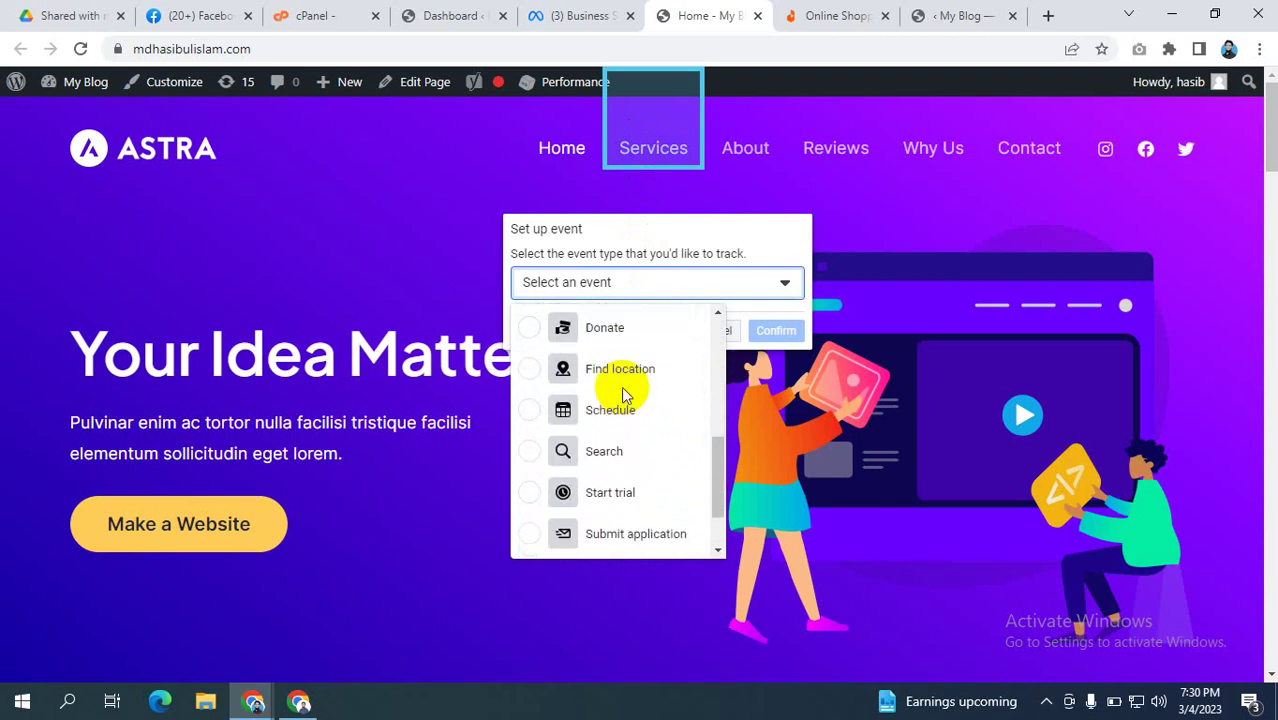
scroll(622, 390, "down", 1)
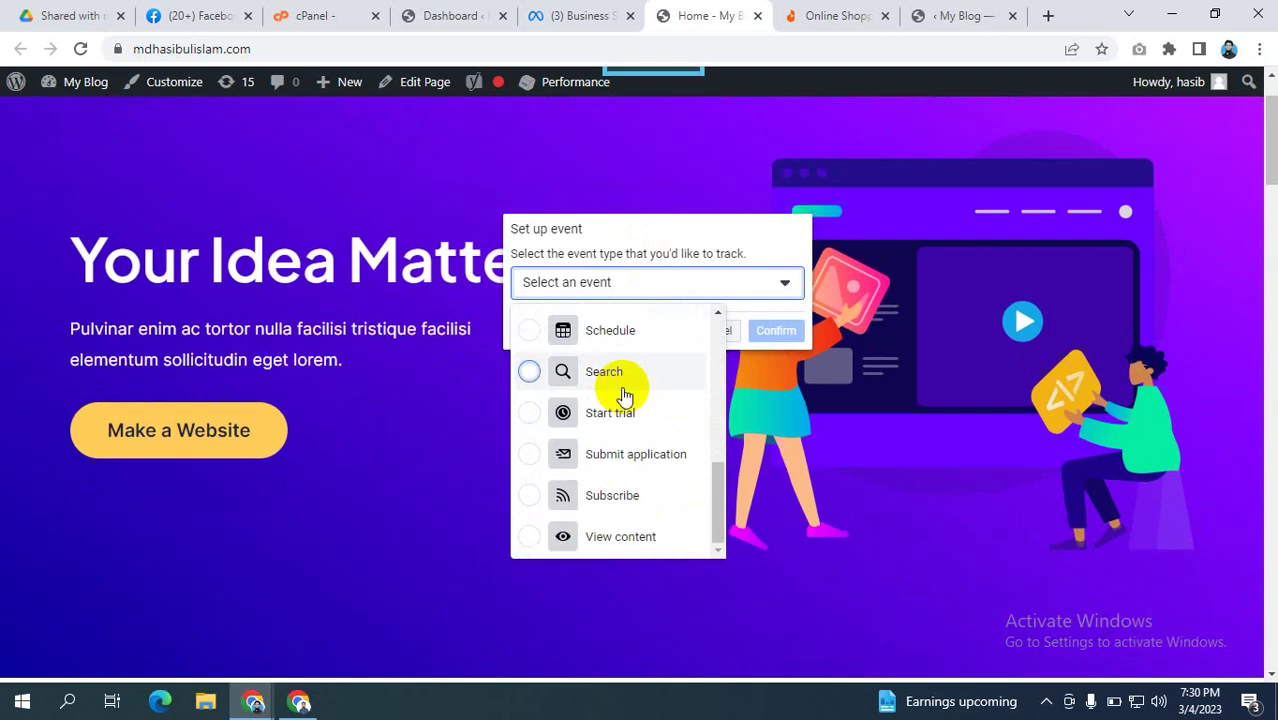
scroll(623, 395, "up", 7)
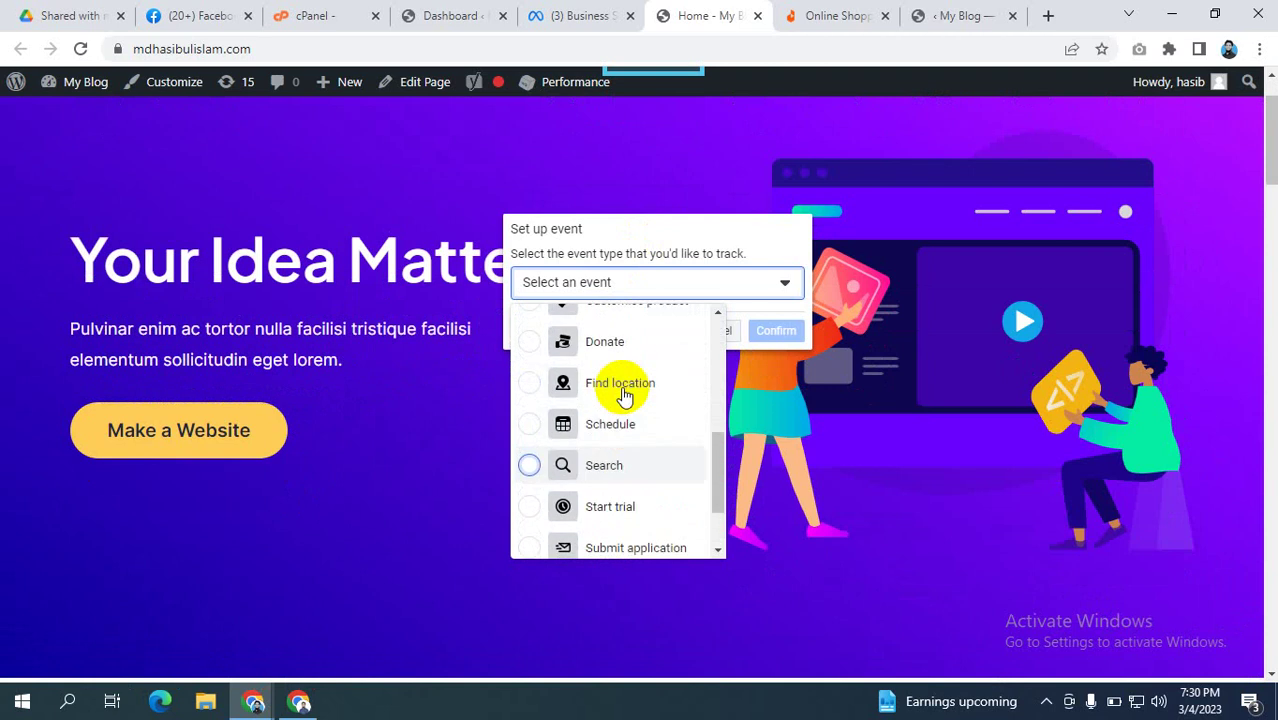
scroll(622, 395, "up", 4)
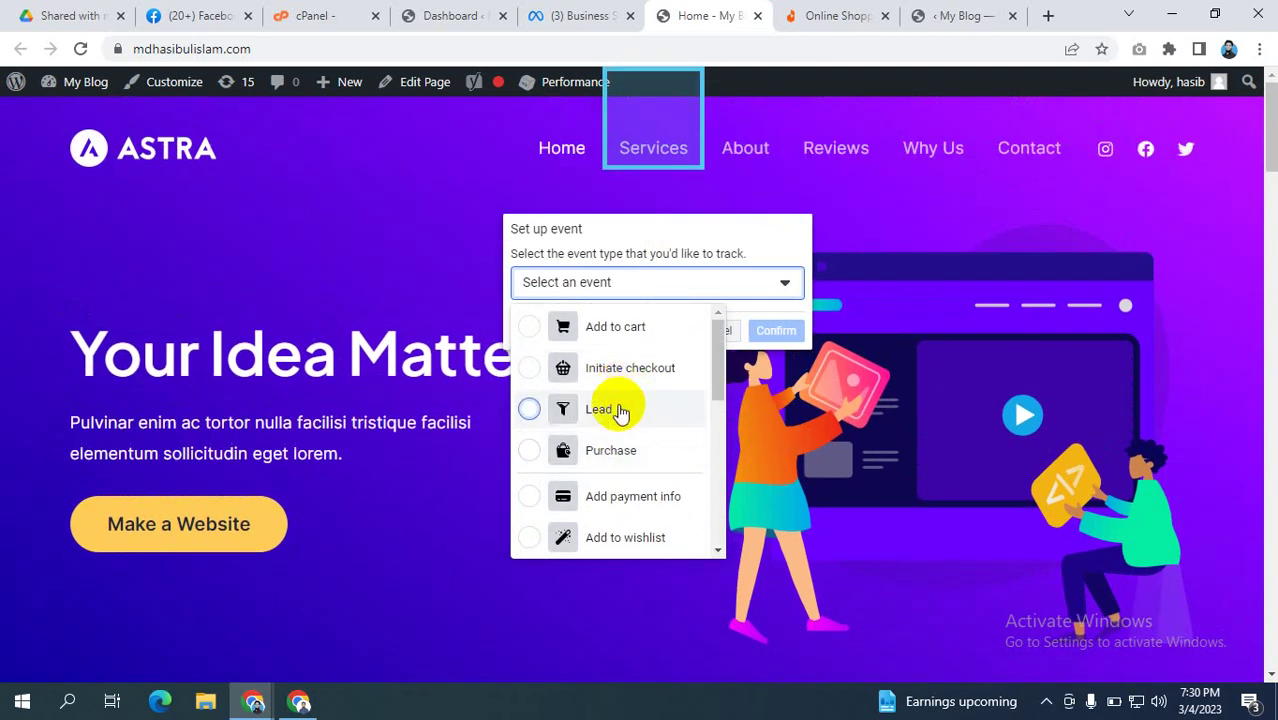
scroll(620, 405, "down", 4)
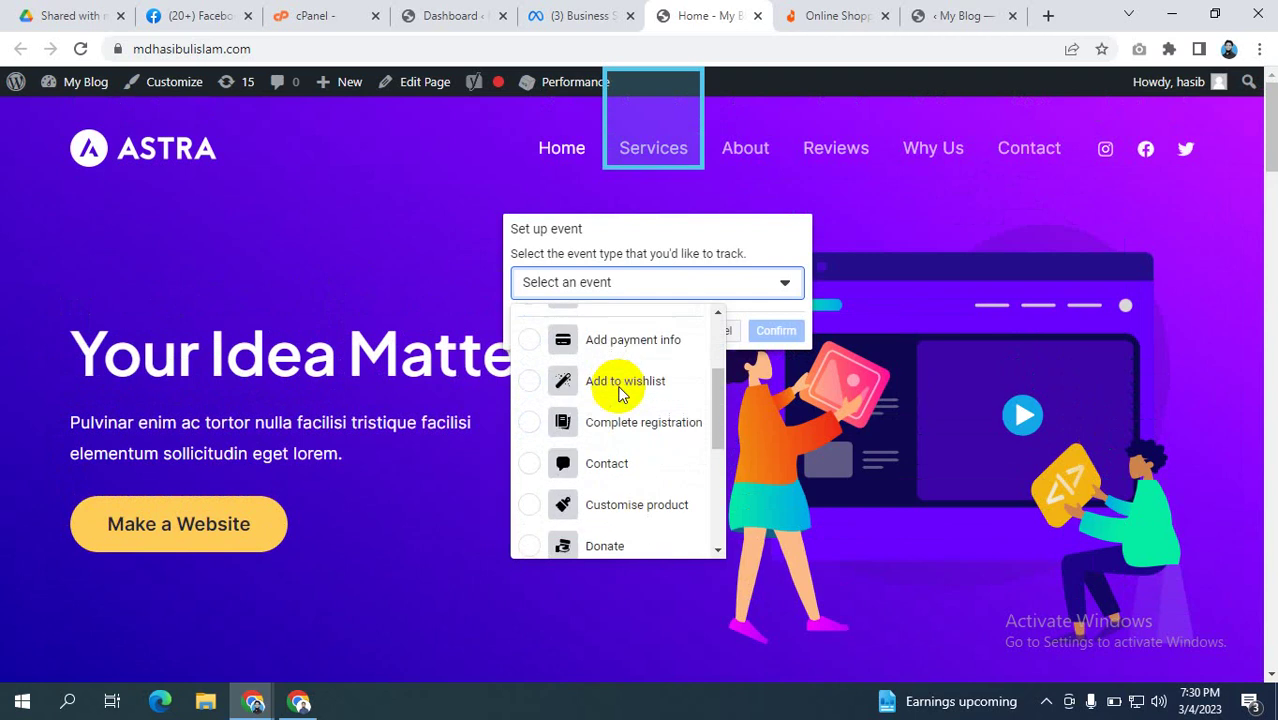
scroll(621, 393, "down", 2)
scroll(621, 393, "up", 4)
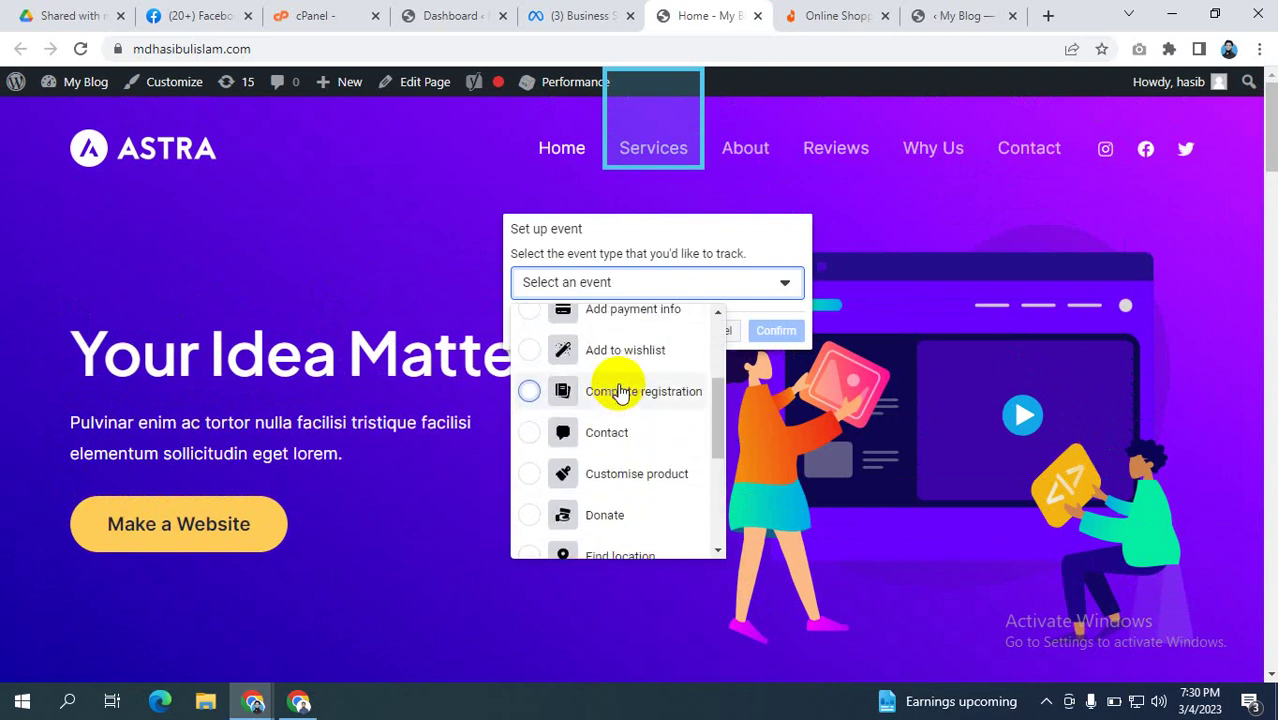
scroll(618, 392, "down", 2)
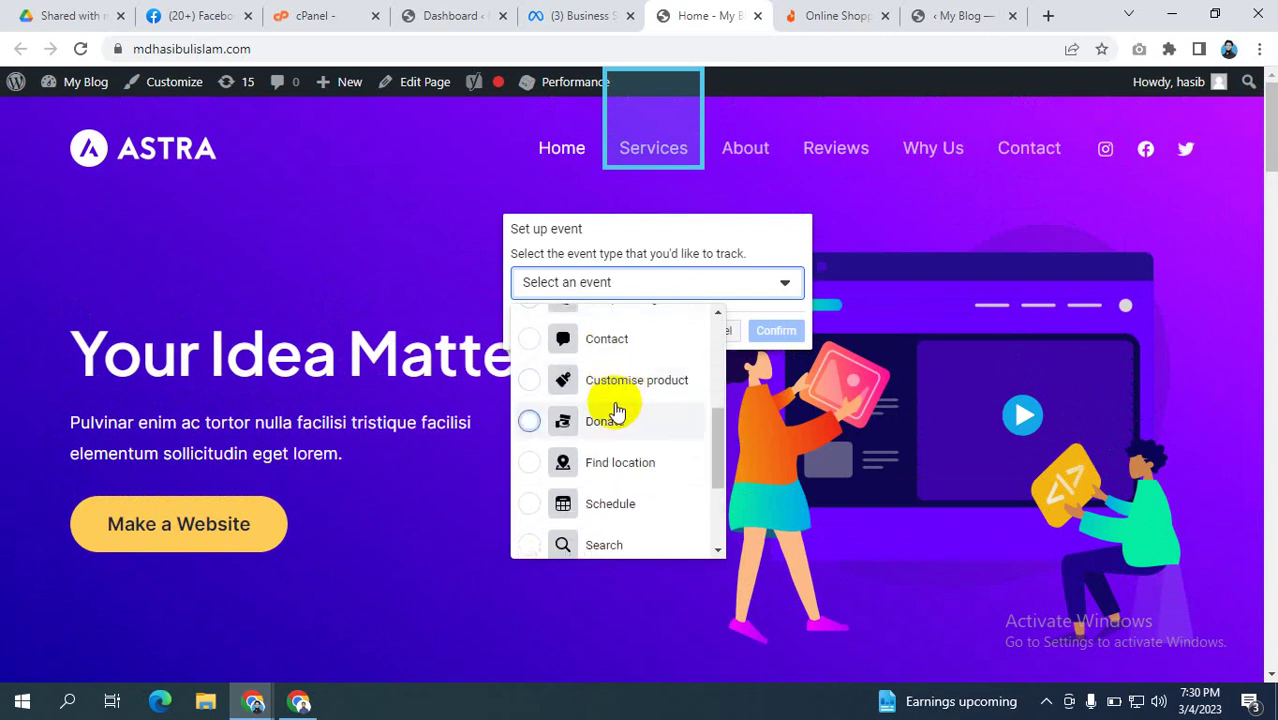
scroll(617, 412, "down", 2)
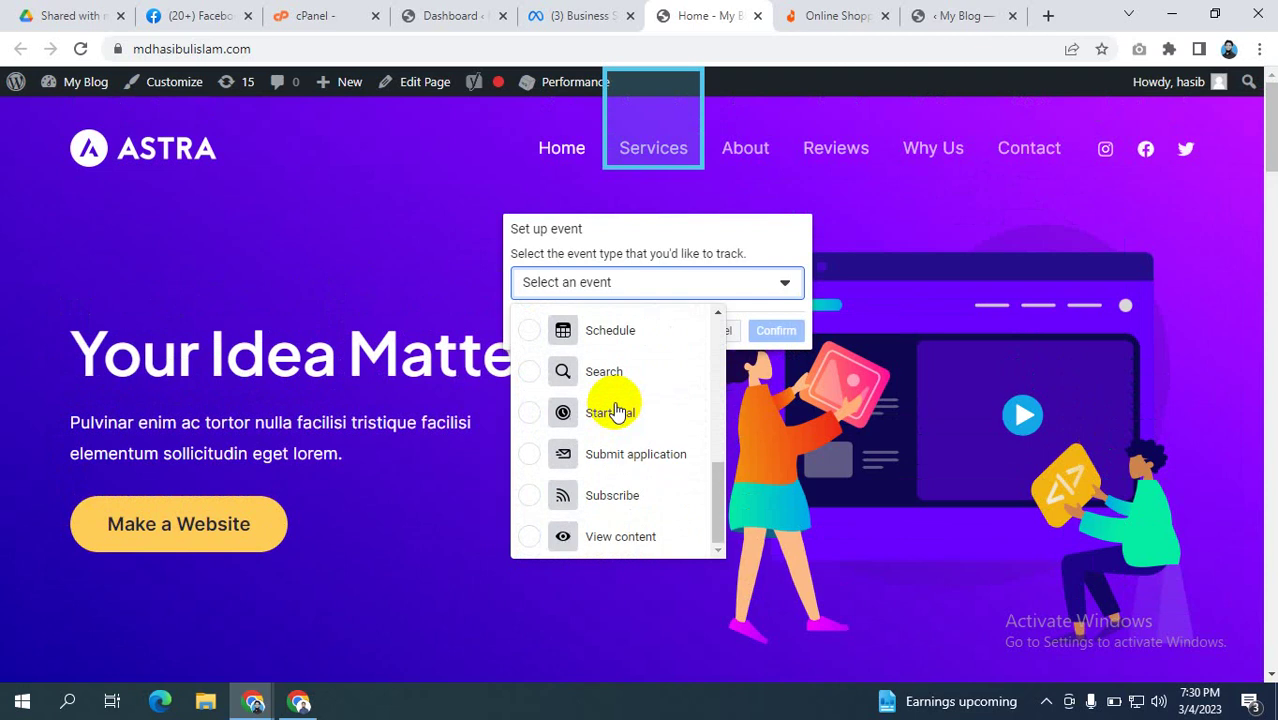
- Assign the Customise product event type to the Services navigation link and confirm the event
scroll(617, 410, "up", 3)
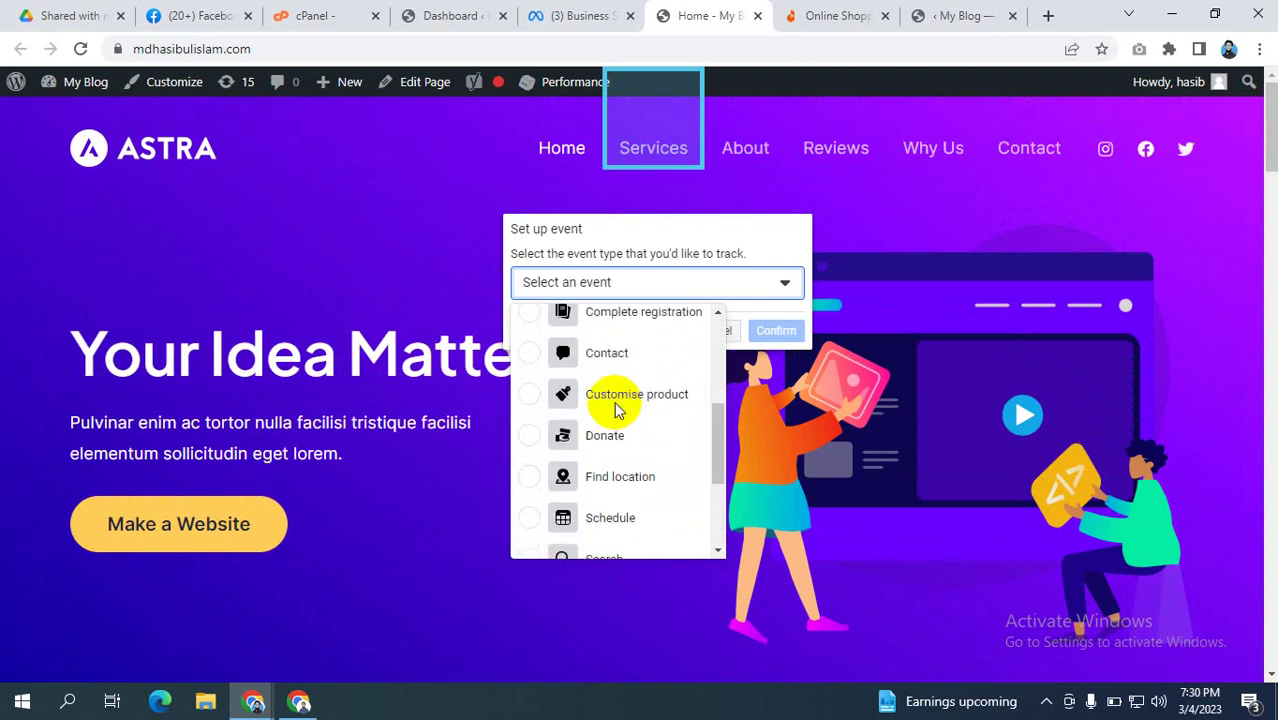
left_click(607, 398)
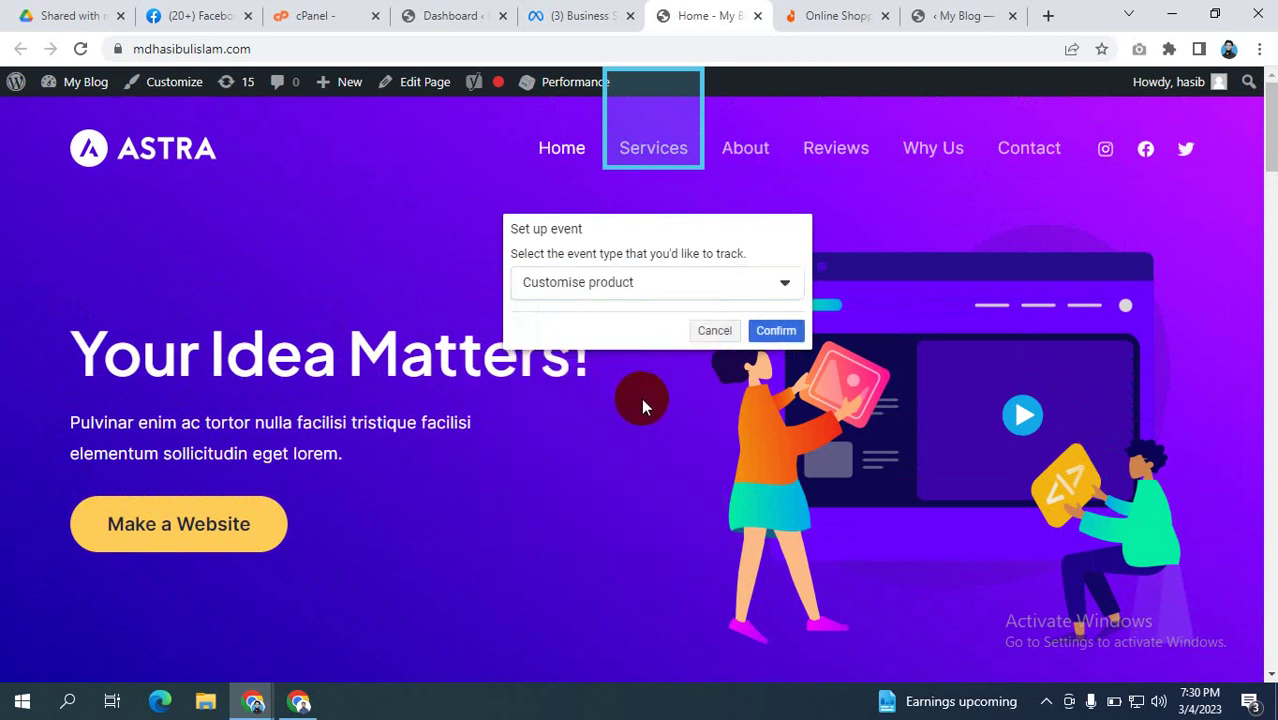
left_click(626, 284)
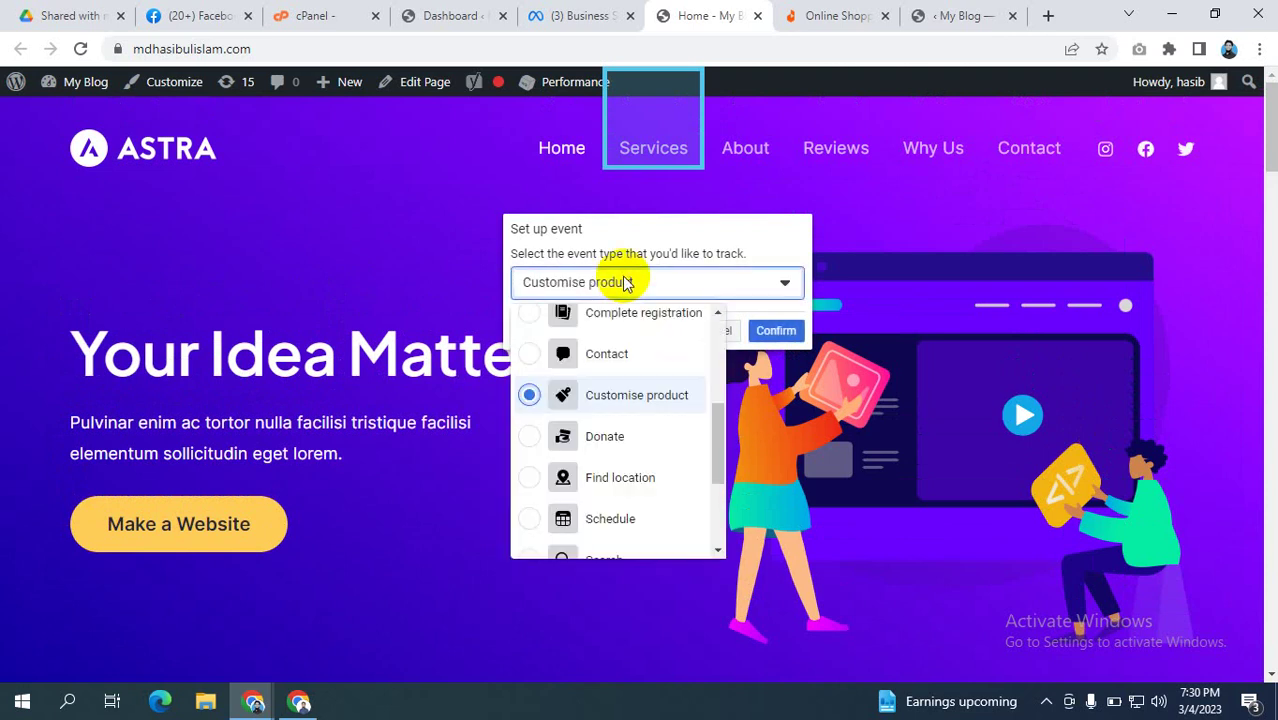
left_click(626, 284)
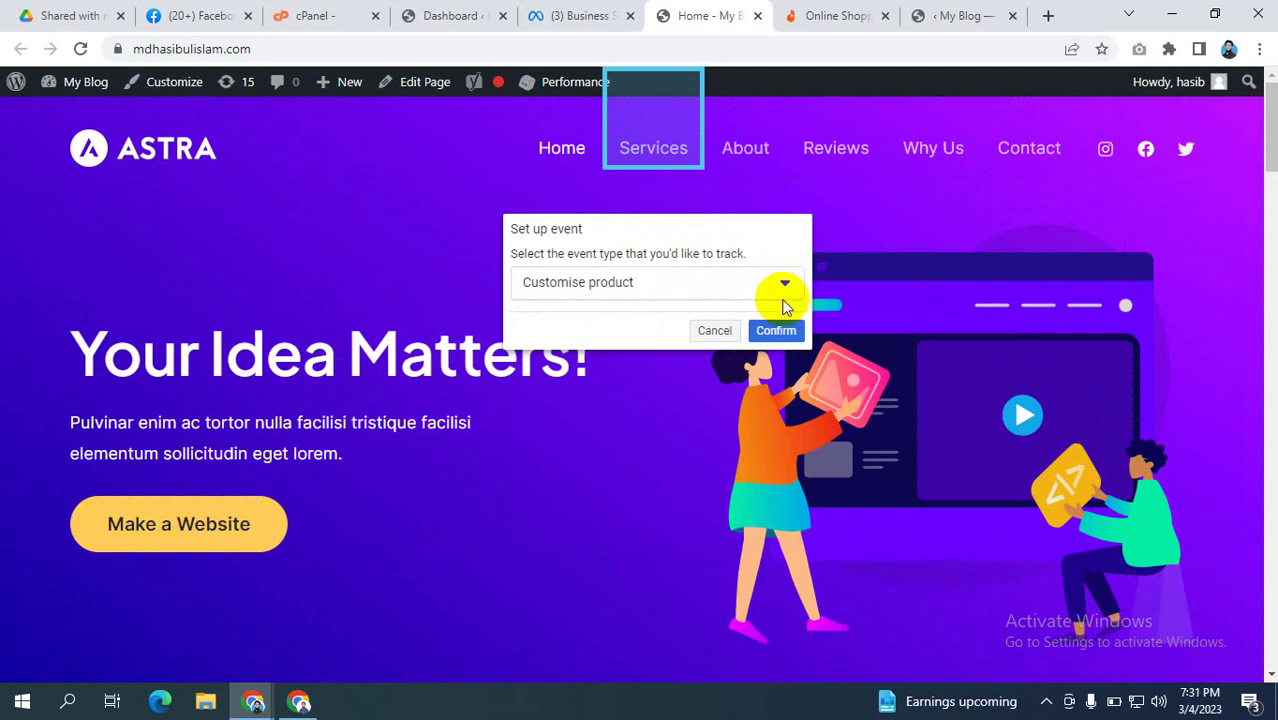
left_click(772, 332)
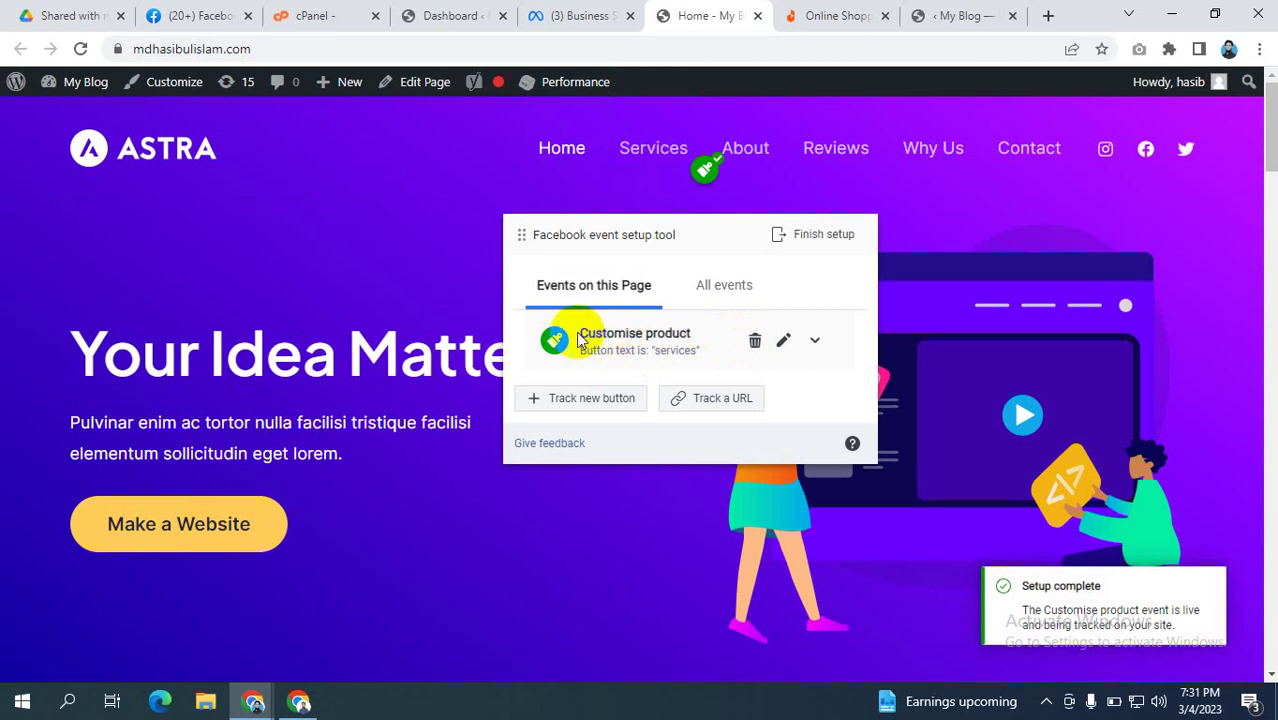
- Review the trigger details and setup method of the Customise product event, and collapse them again
left_click_drag(578, 334, 708, 343)
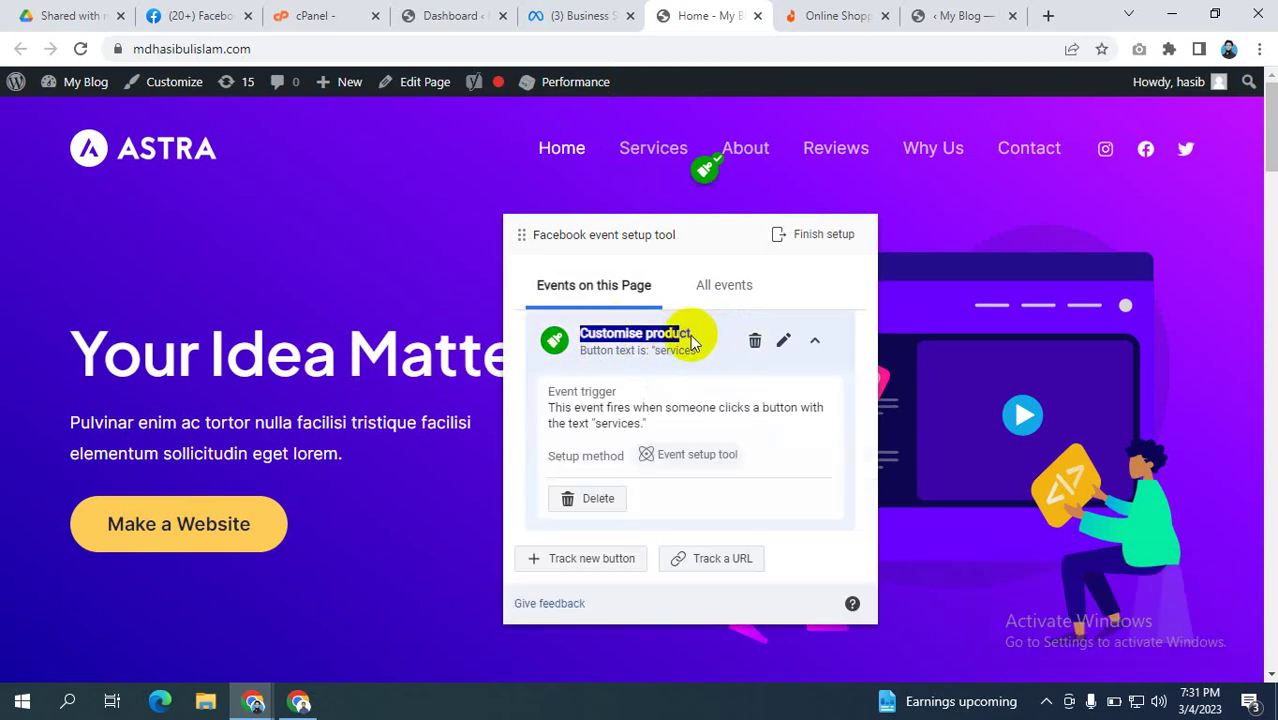
left_click(672, 244)
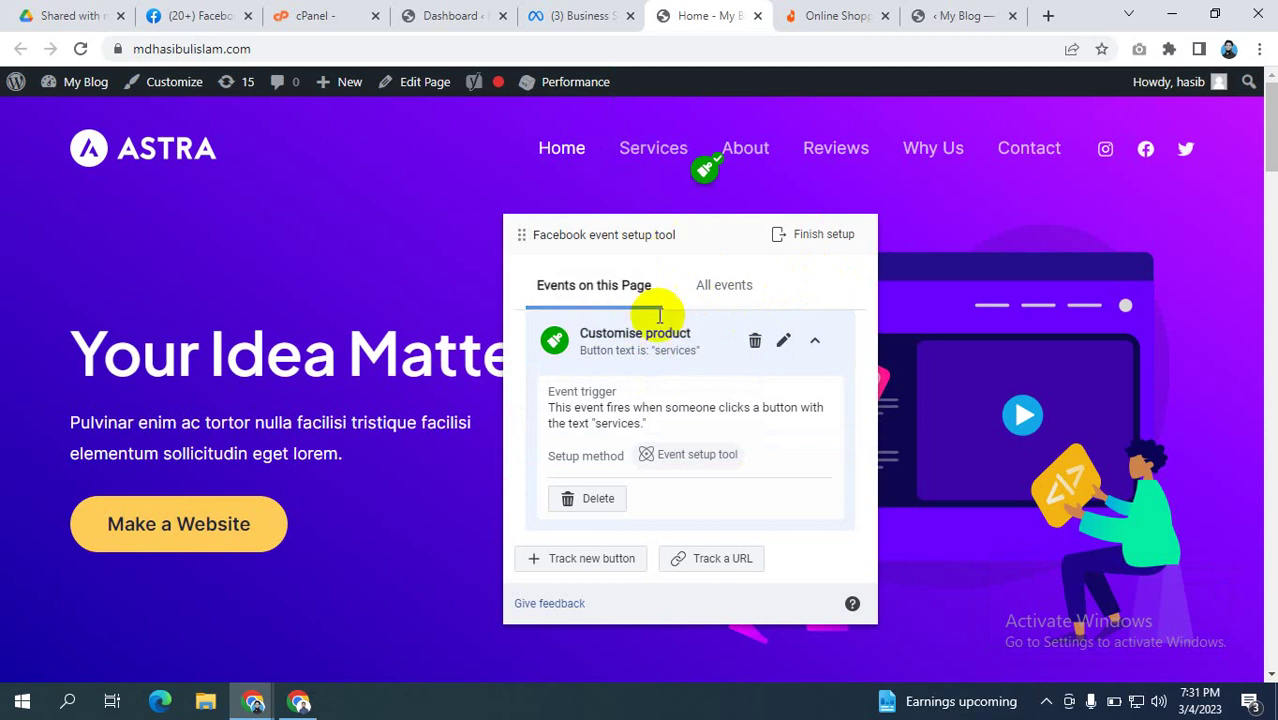
left_click(605, 342)
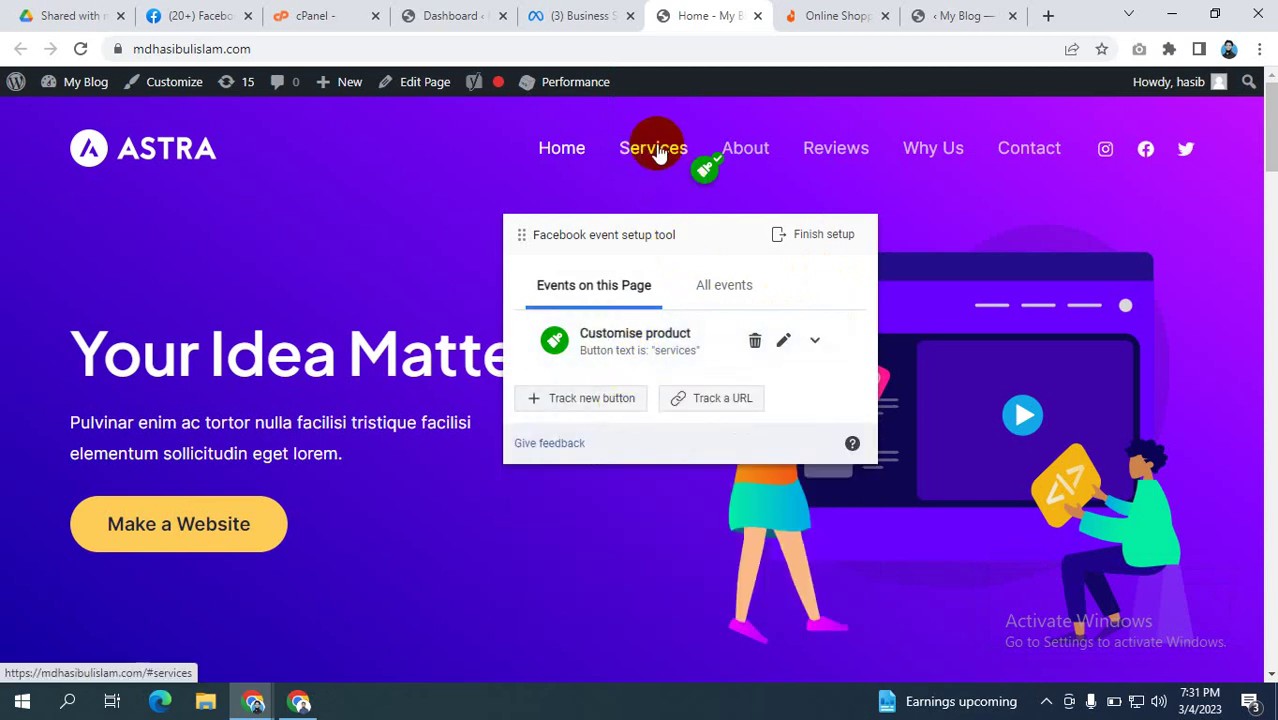
left_click(633, 350)
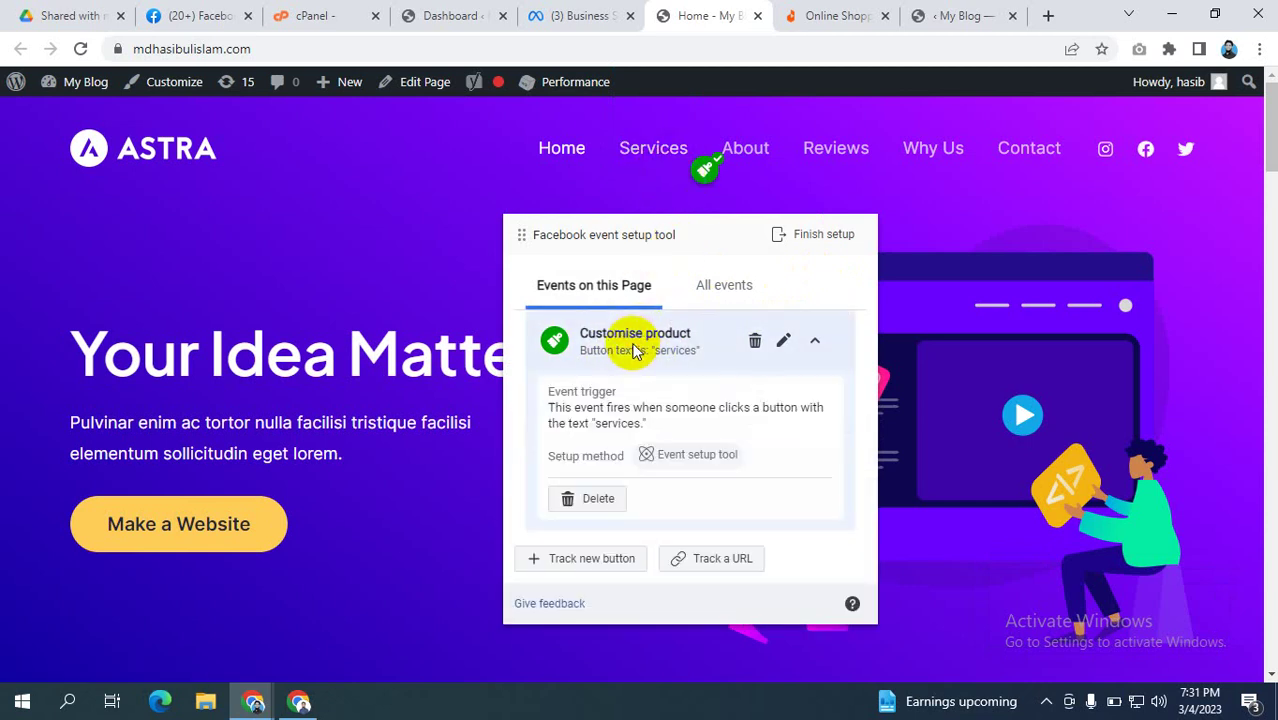
left_click(633, 350)
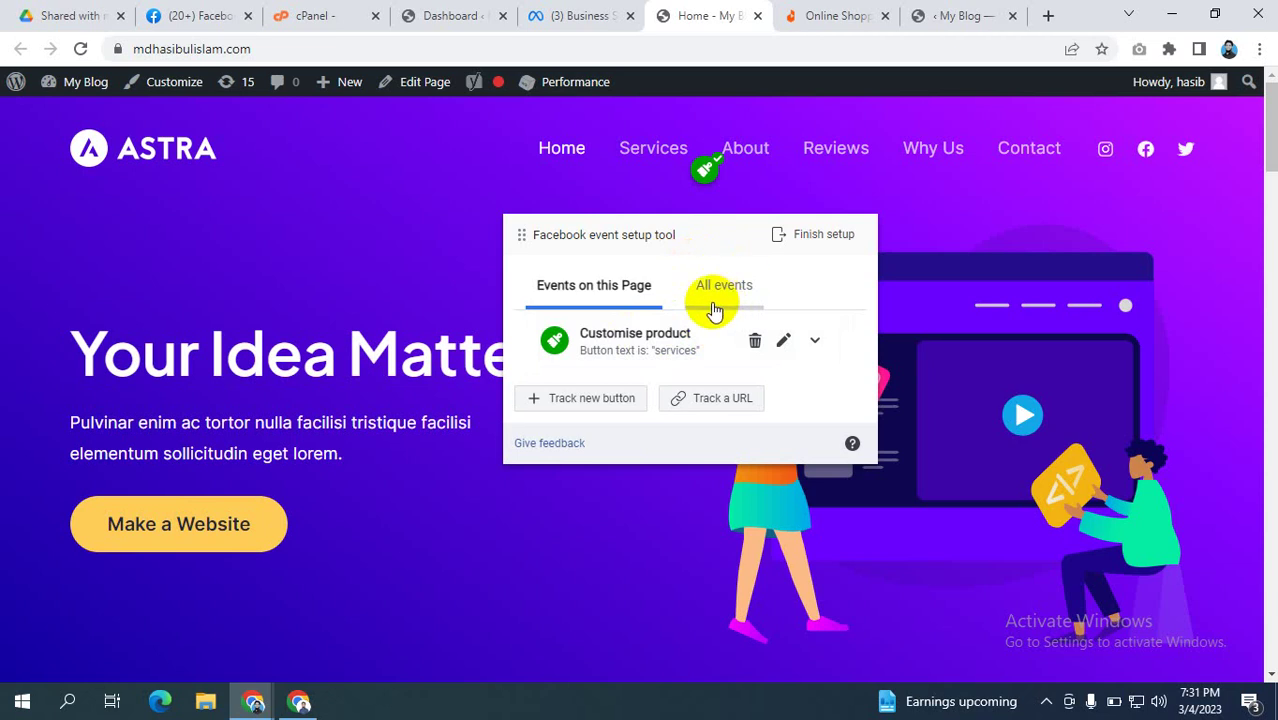
- Track the Contact navigation link as a new button with the Contact event type and confirm the event
left_click(1066, 170)
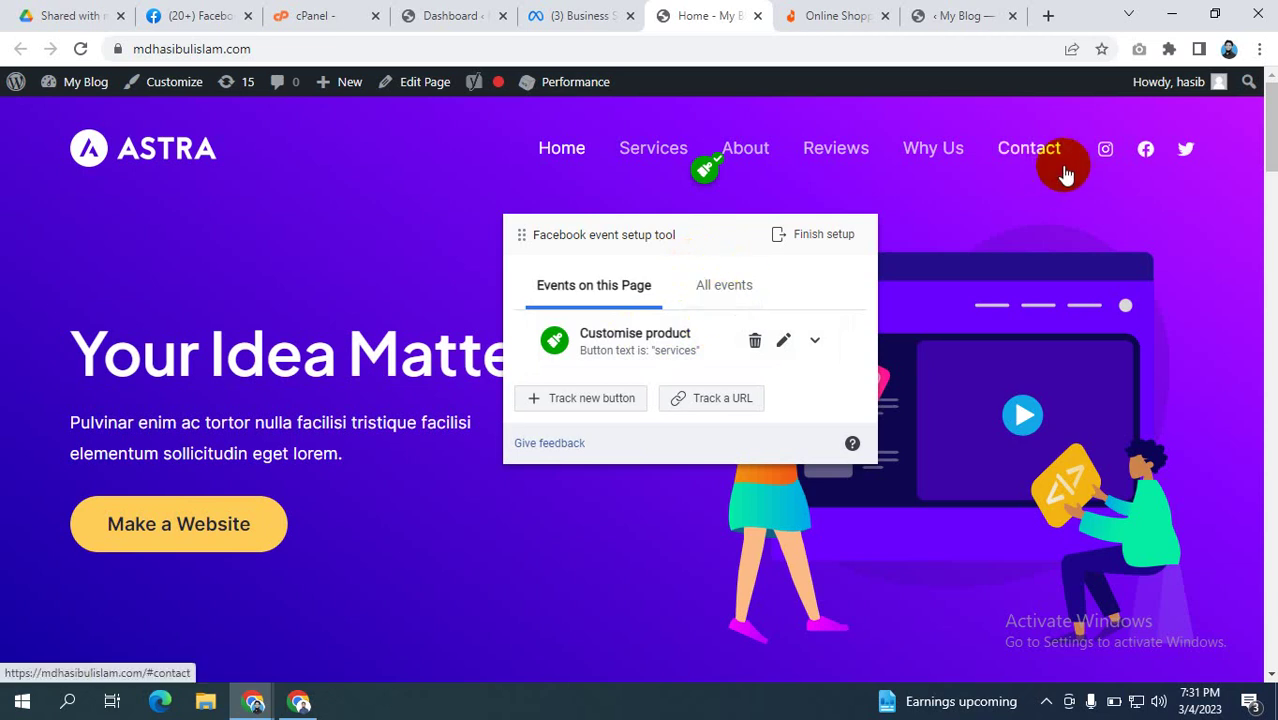
left_click(562, 396)
left_click(1022, 142)
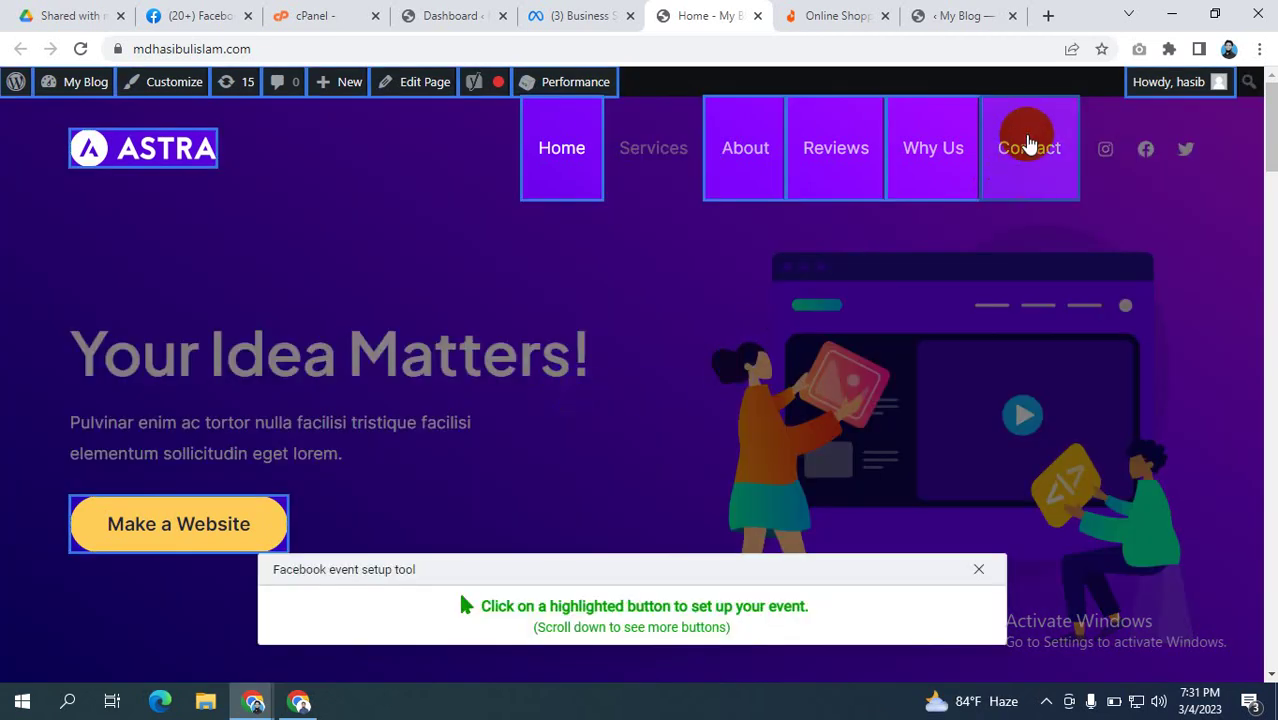
left_click(608, 280)
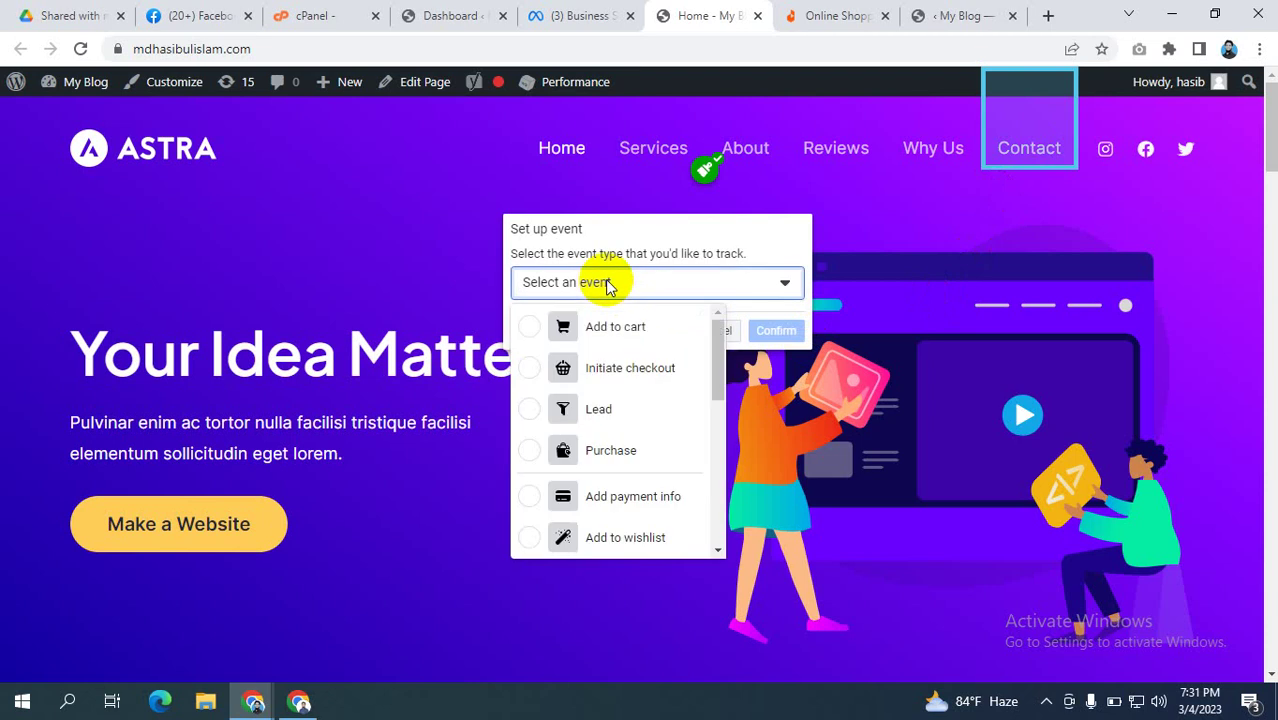
scroll(604, 383, "down", 5)
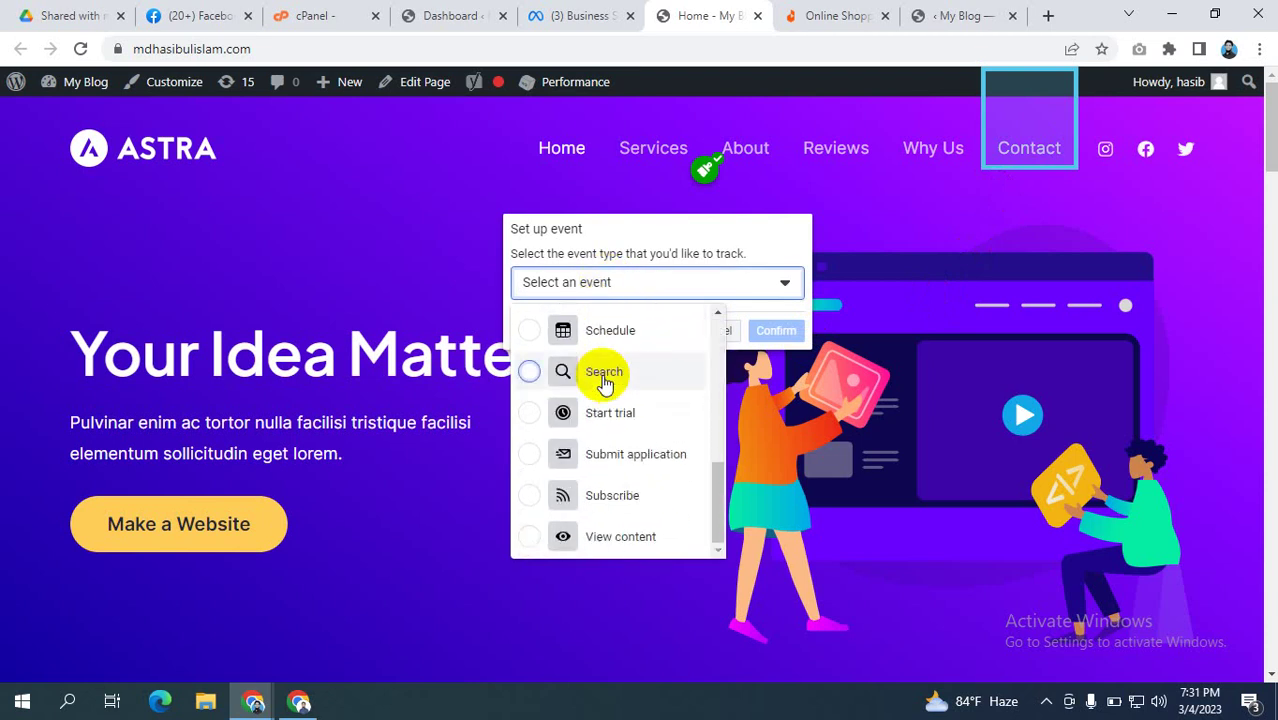
scroll(604, 383, "down", 2)
scroll(604, 383, "up", 6)
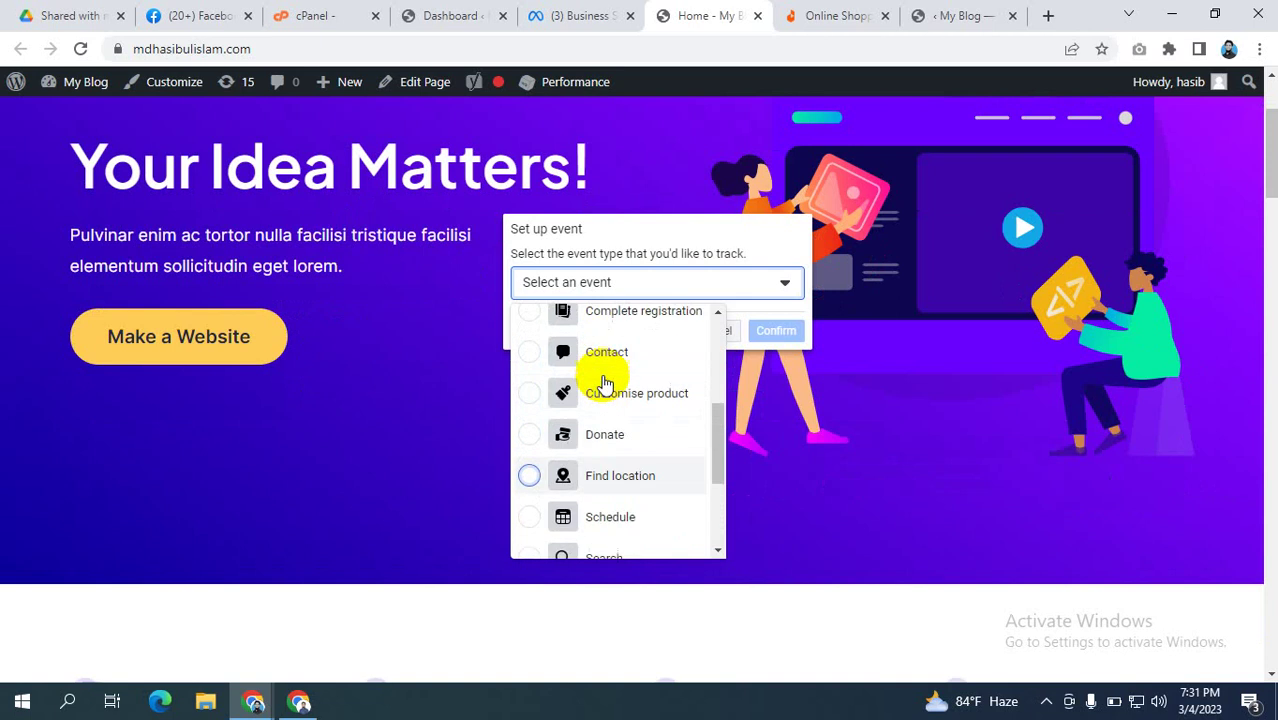
left_click(566, 450)
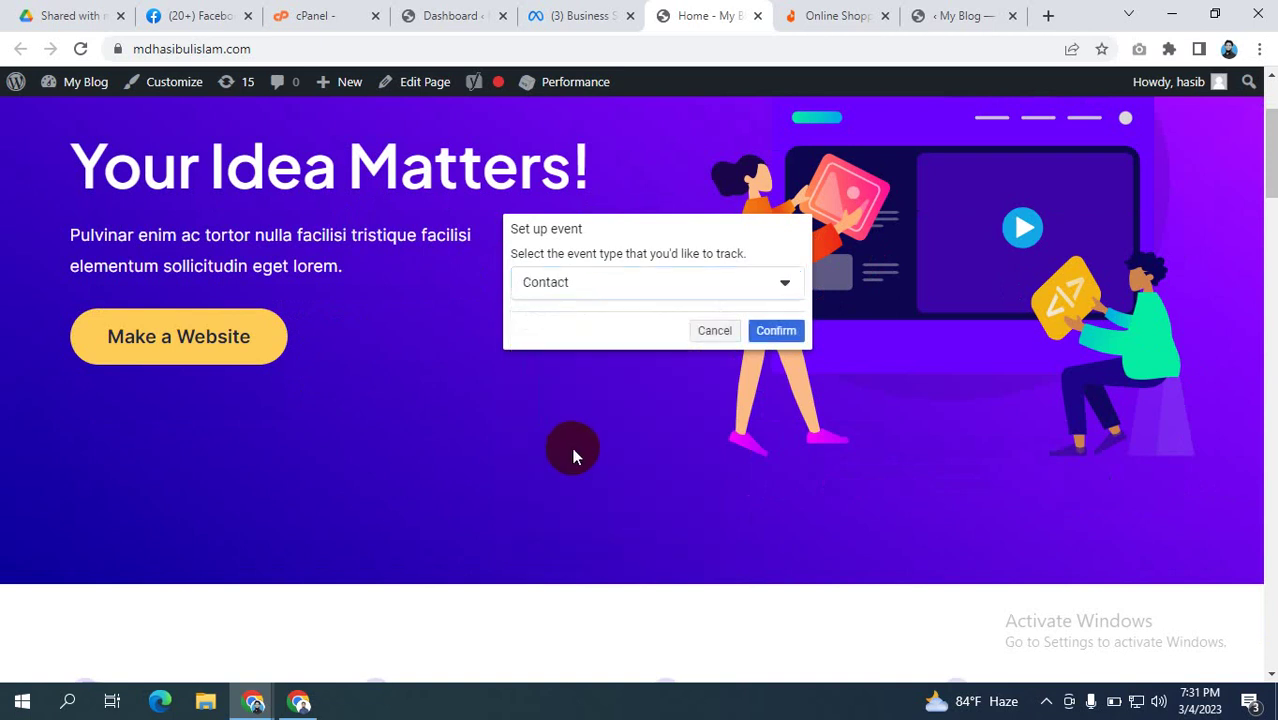
left_click(778, 333)
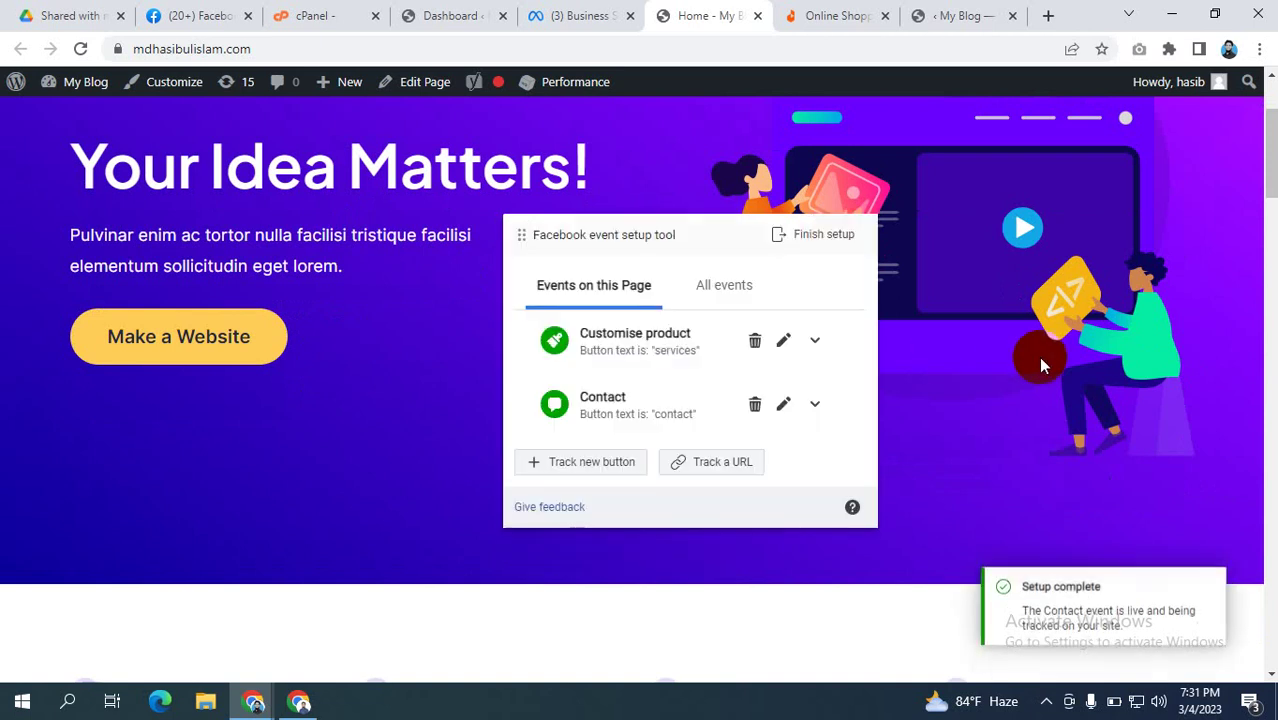
- Look through the home page down to the Our Services section for further elements to track
scroll(918, 337, "up", 2)
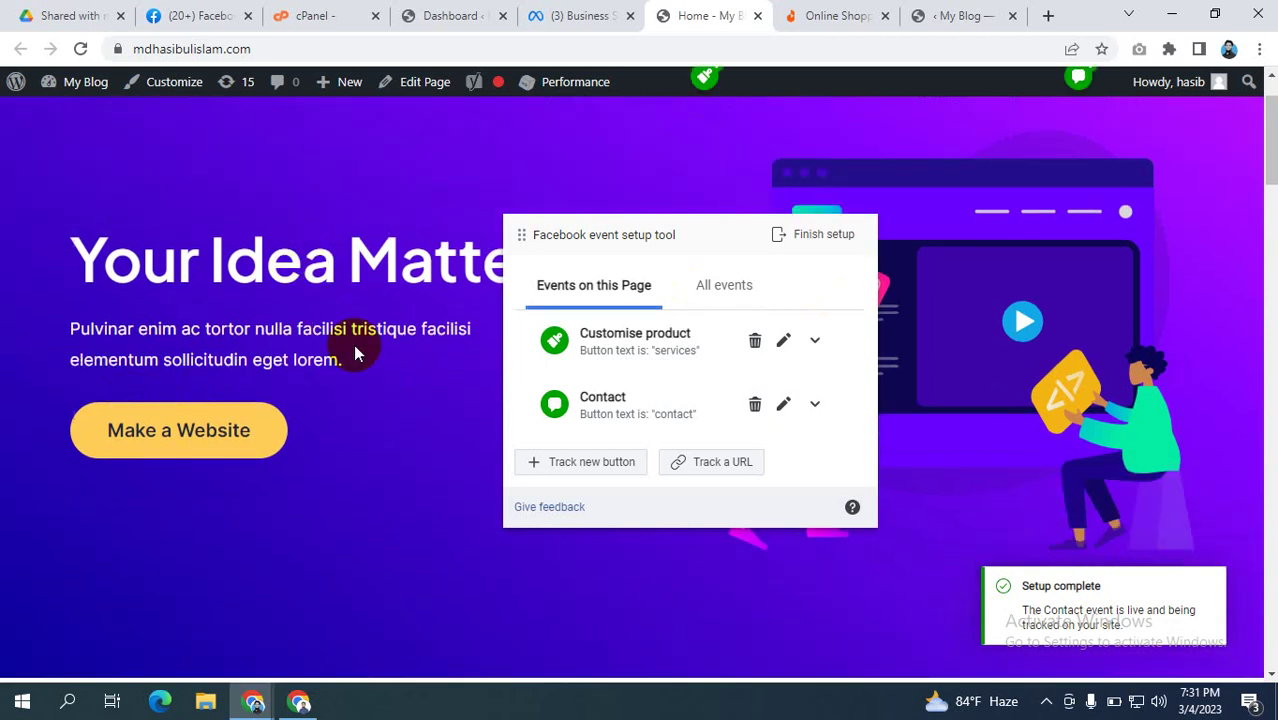
scroll(362, 348, "down", 8)
scroll(362, 348, "down", 2)
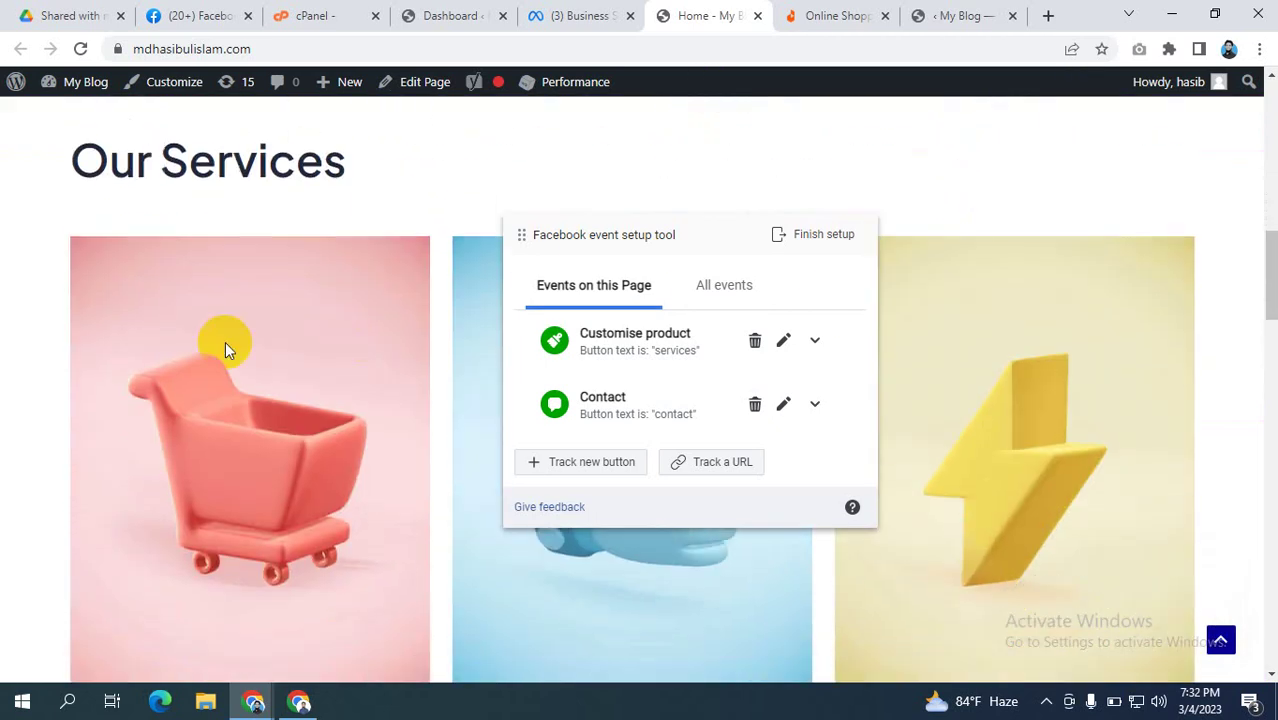
scroll(1006, 368, "down", 2)
scroll(705, 371, "down", 2)
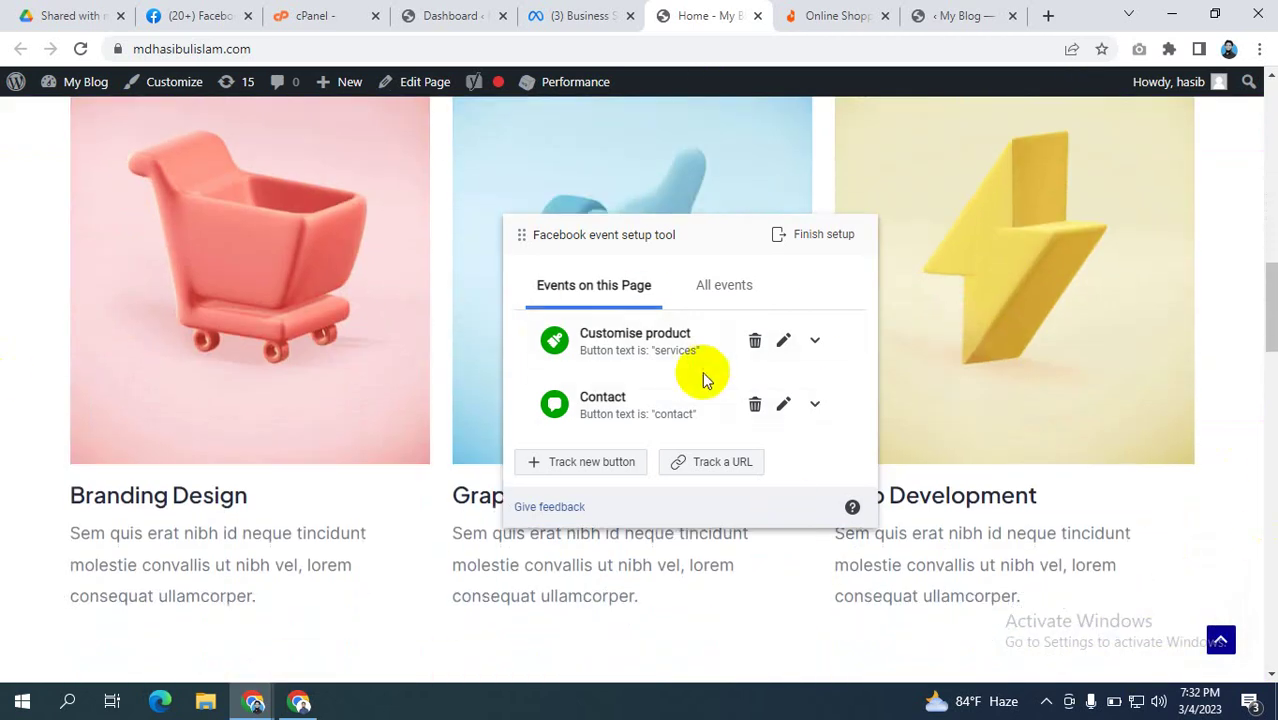
scroll(270, 265, "up", 3)
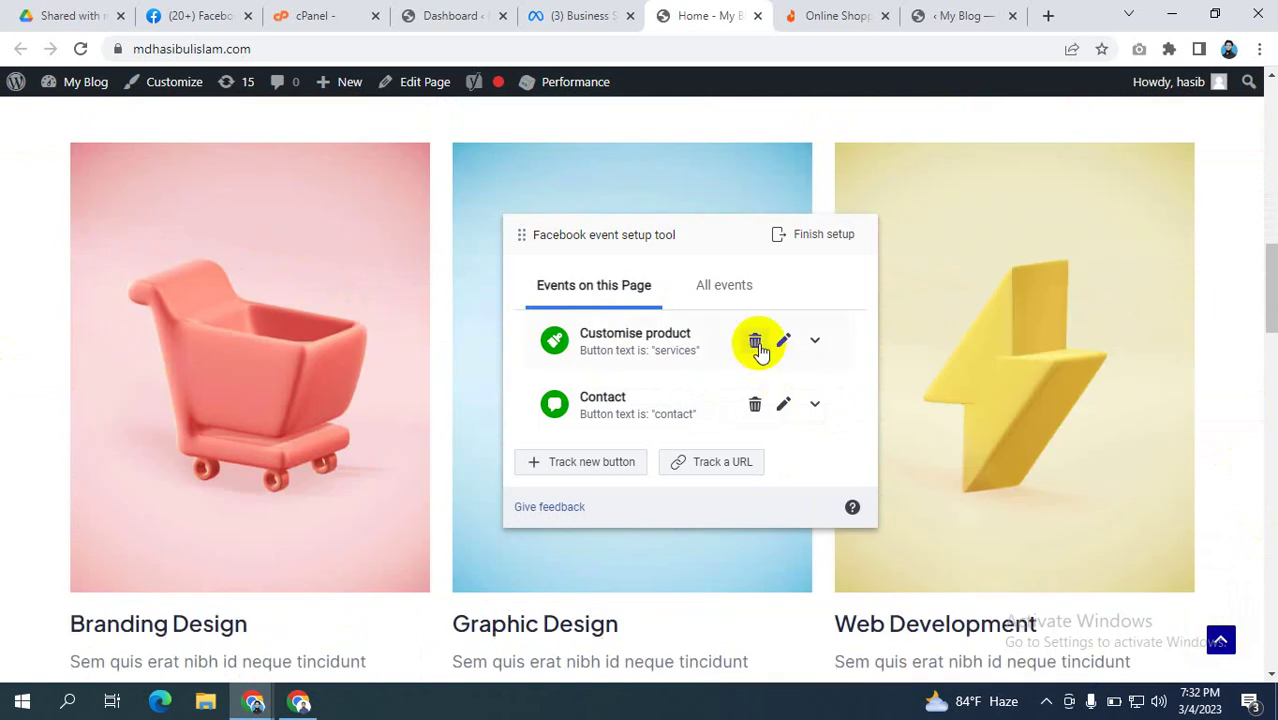
- Start tracking the Make a Website button under "Get a professional website today!" and choose Lead as its event type
left_click(585, 462)
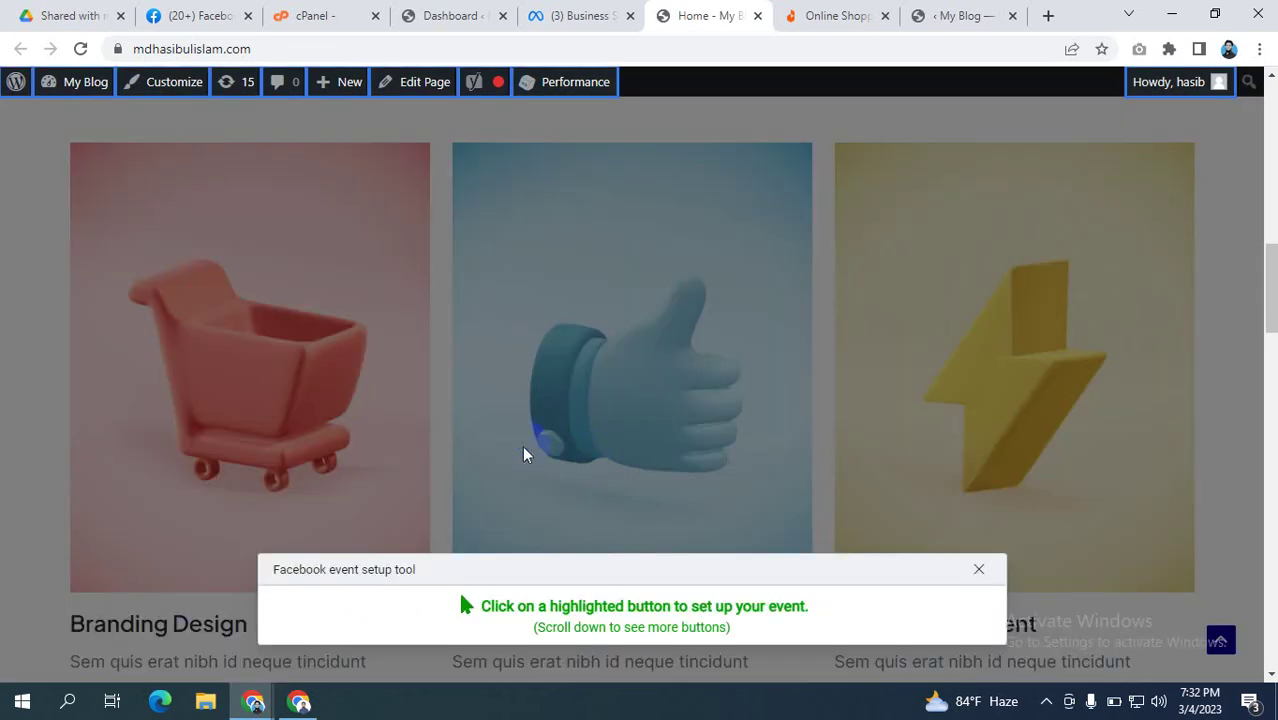
scroll(337, 342, "down", 4)
scroll(300, 320, "up", 3)
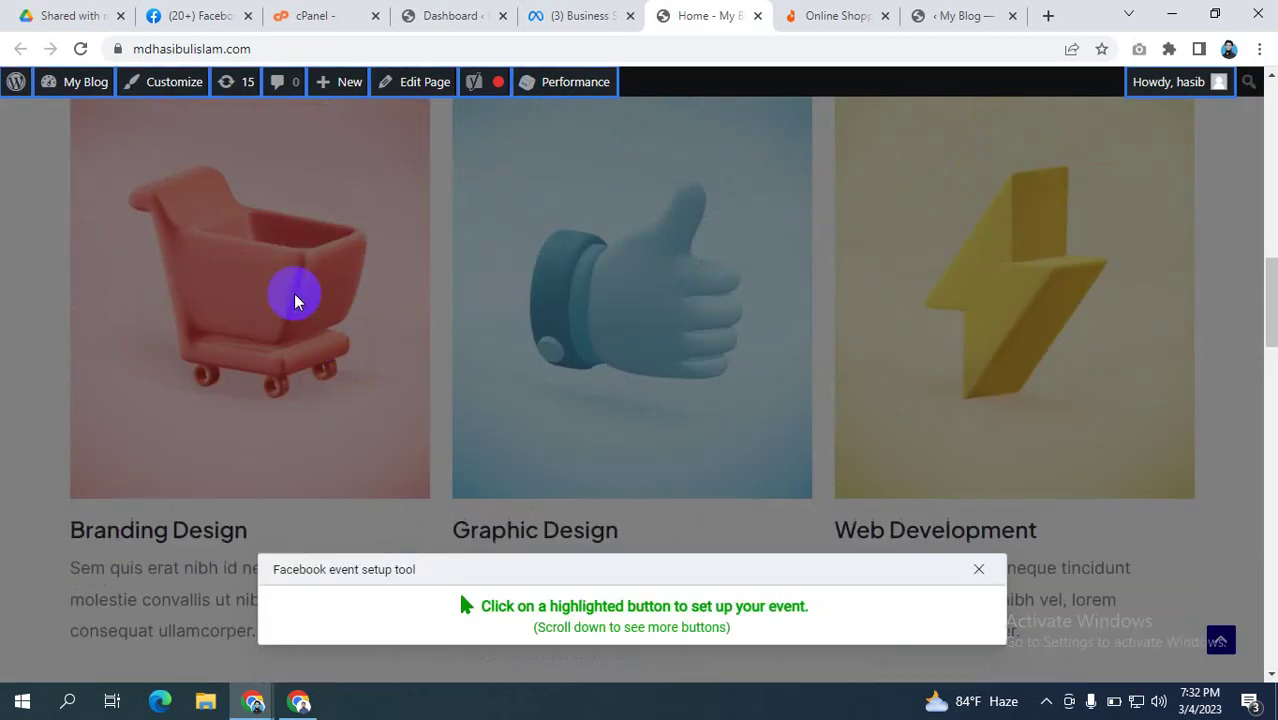
scroll(592, 318, "down", 12)
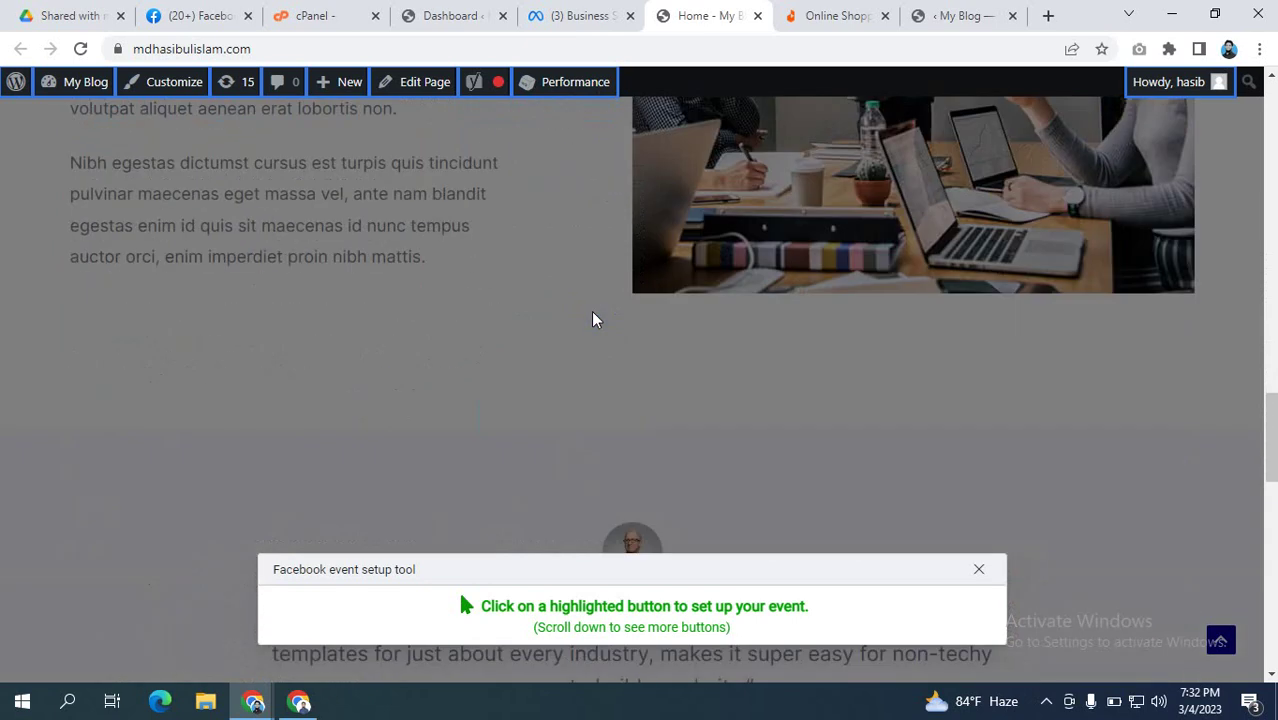
scroll(593, 318, "down", 10)
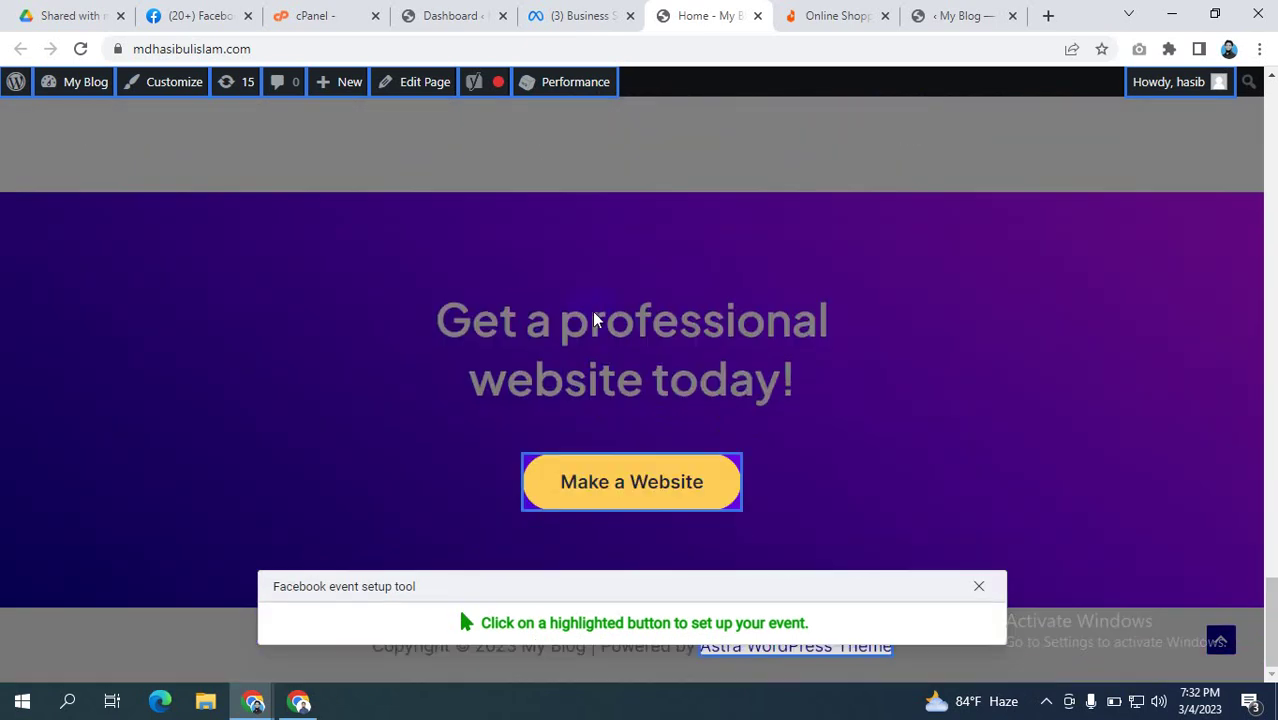
left_click(622, 483)
left_click(627, 282)
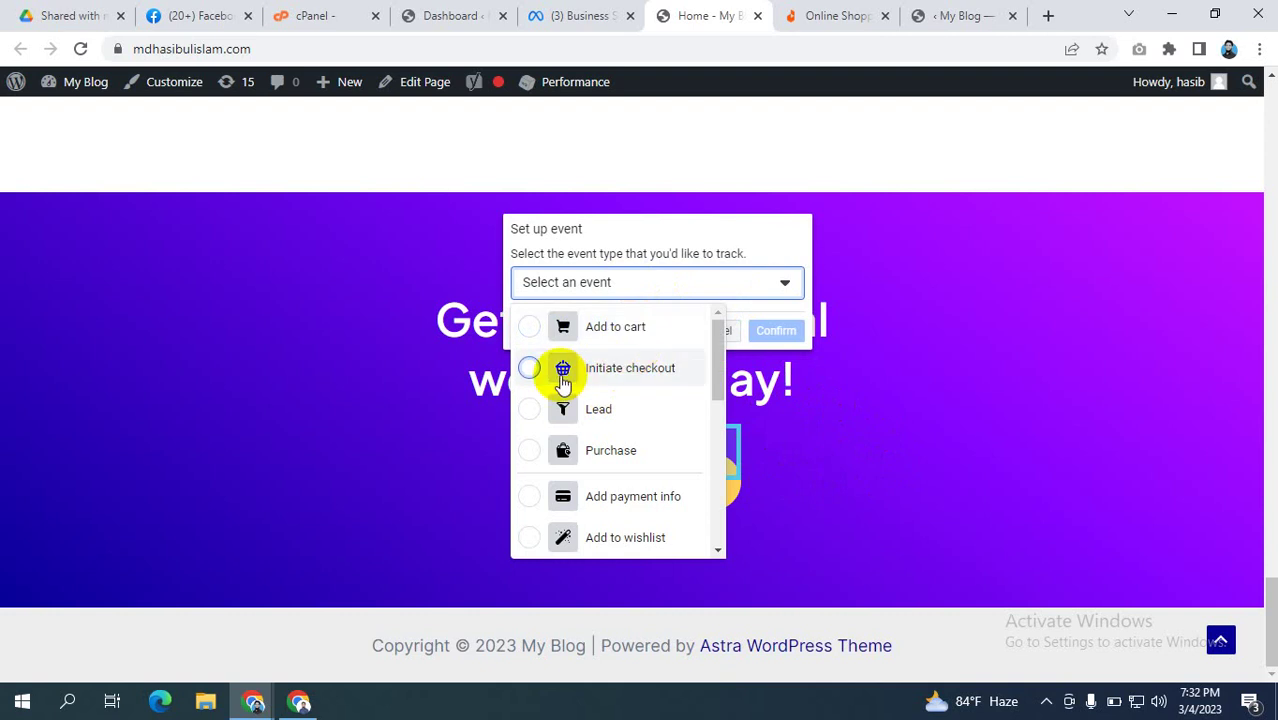
left_click(562, 409)
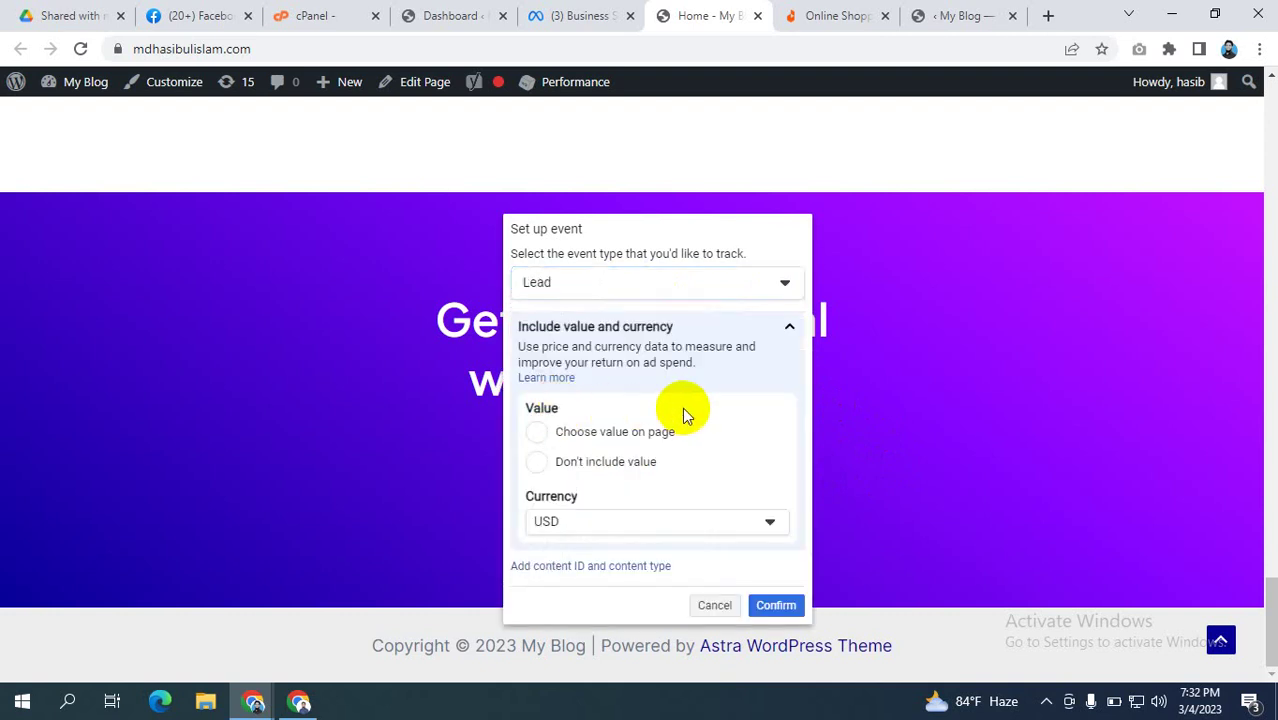
- Move the Set up event dialog aside so it no longer covers the Make a Website button
left_click(378, 330)
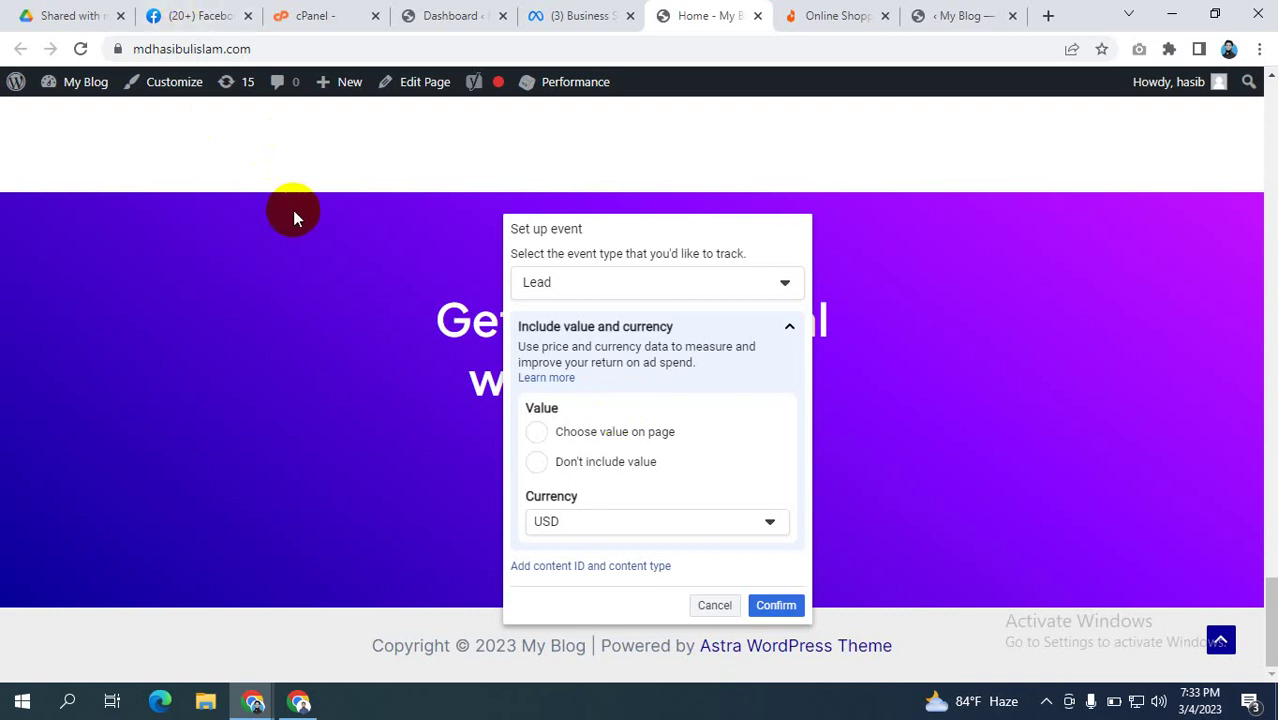
scroll(378, 261, "up", 2)
left_click_drag(644, 248, 1021, 188)
scroll(665, 560, "down", 2)
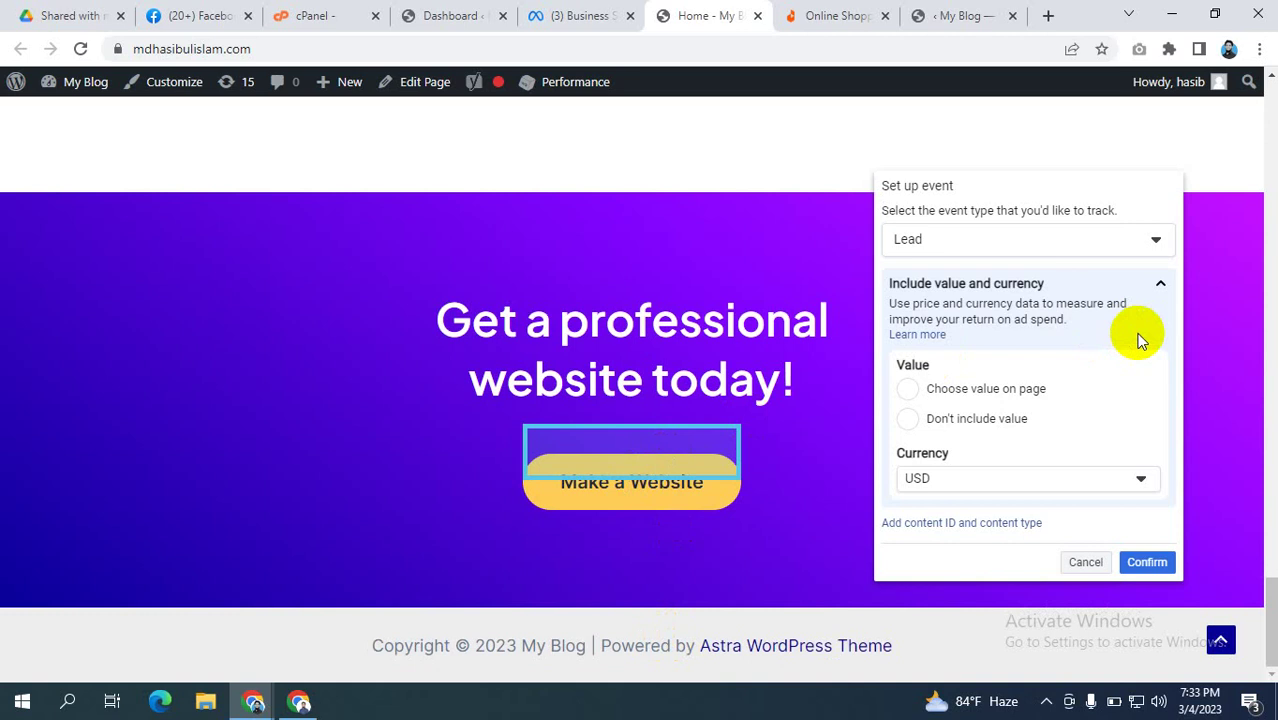
- Set the Lead event not to include a value, and confirm the event for the Make a Website button
scroll(354, 305, "up", 10)
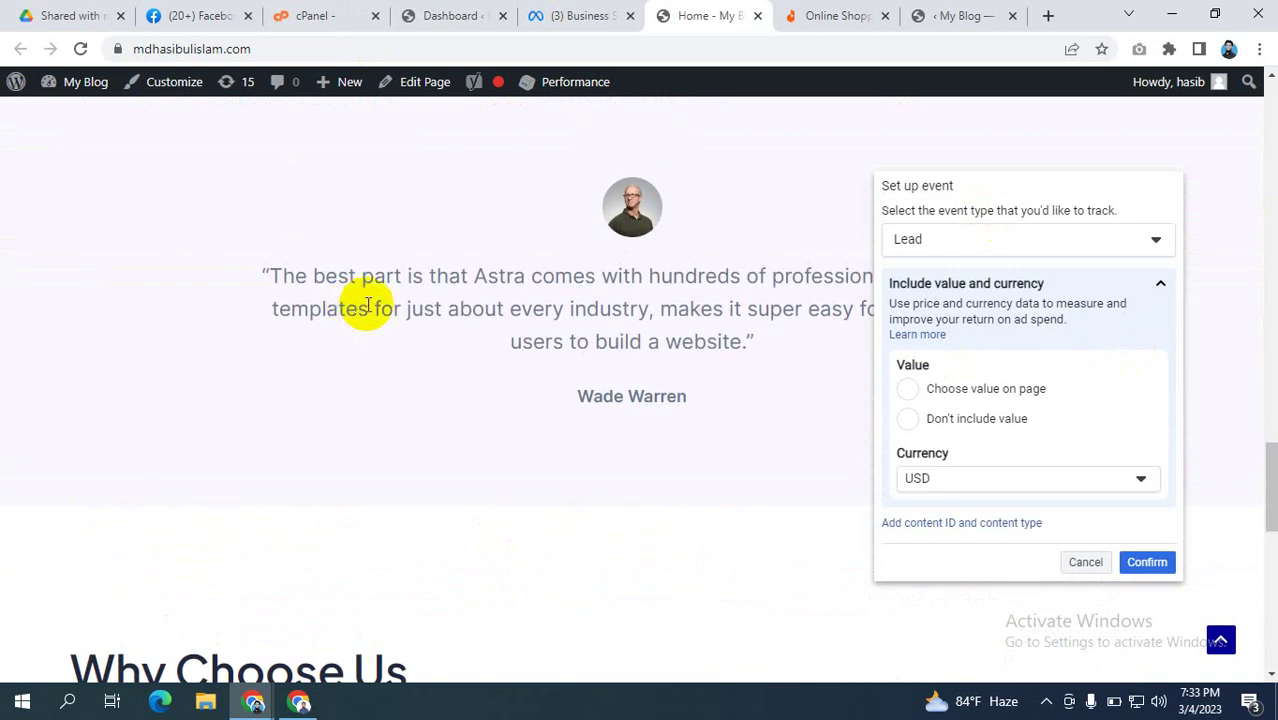
scroll(365, 305, "up", 3)
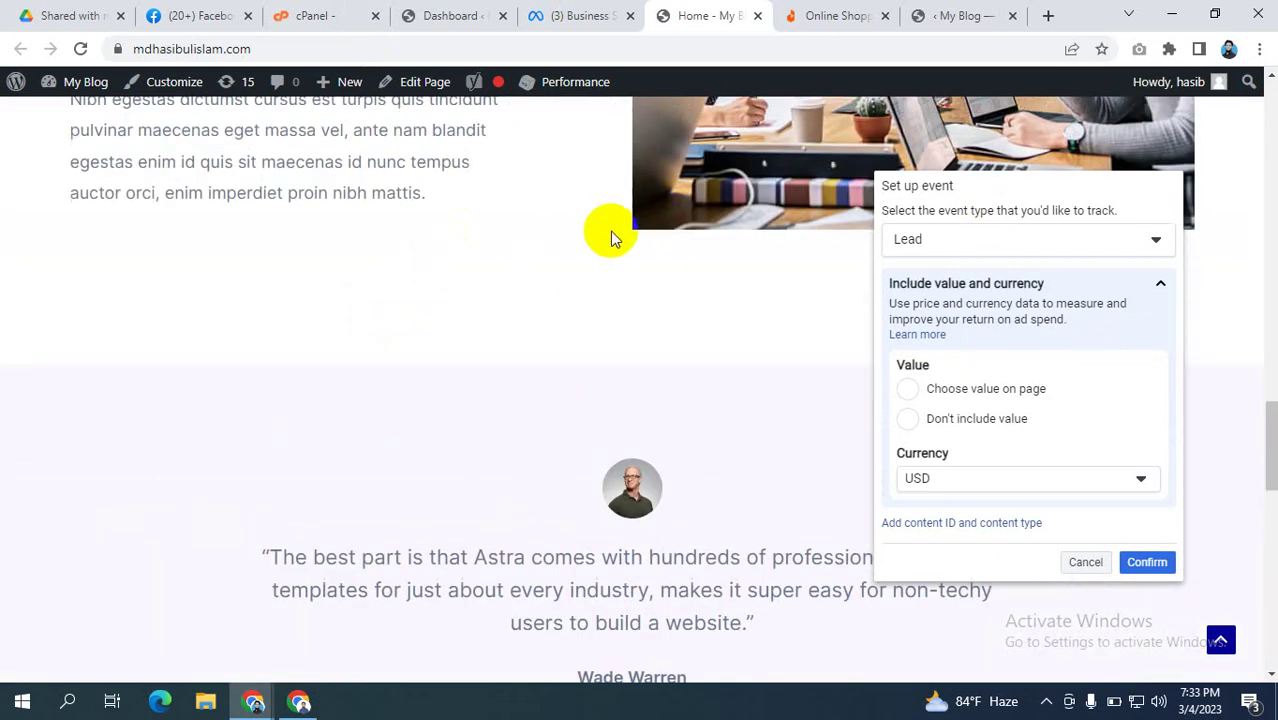
scroll(682, 232, "down", 7)
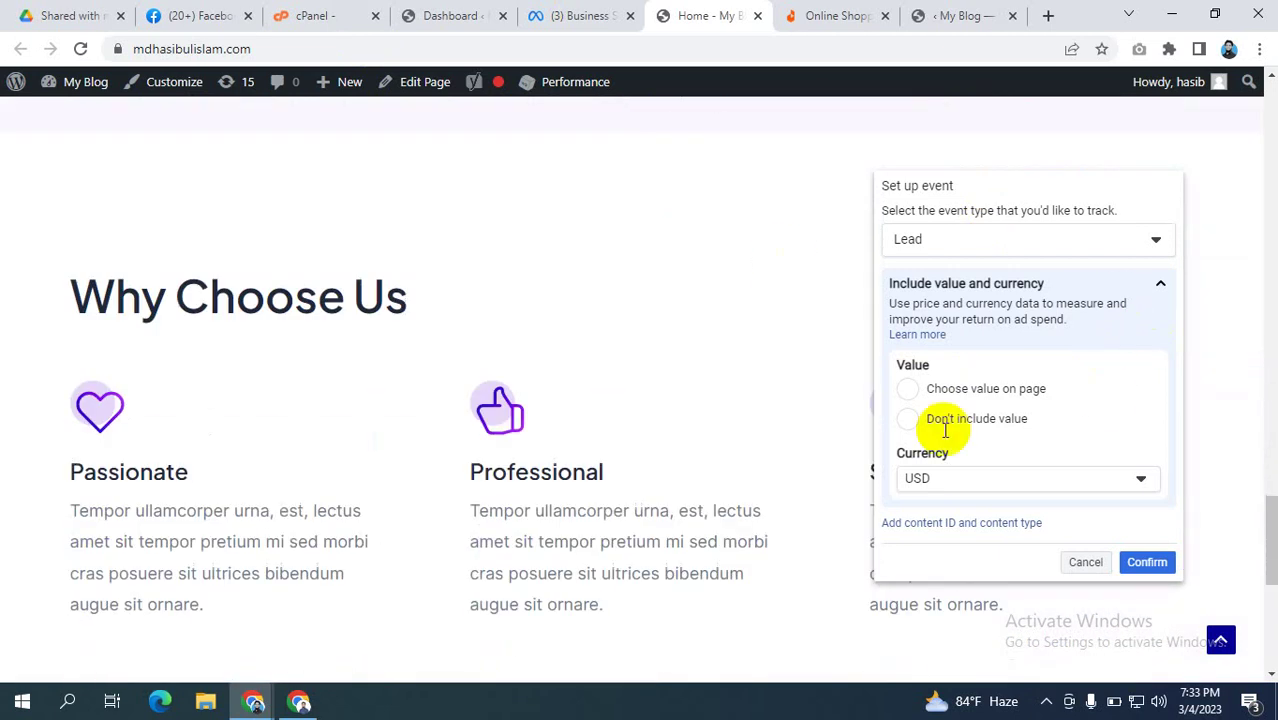
scroll(650, 334, "down", 6)
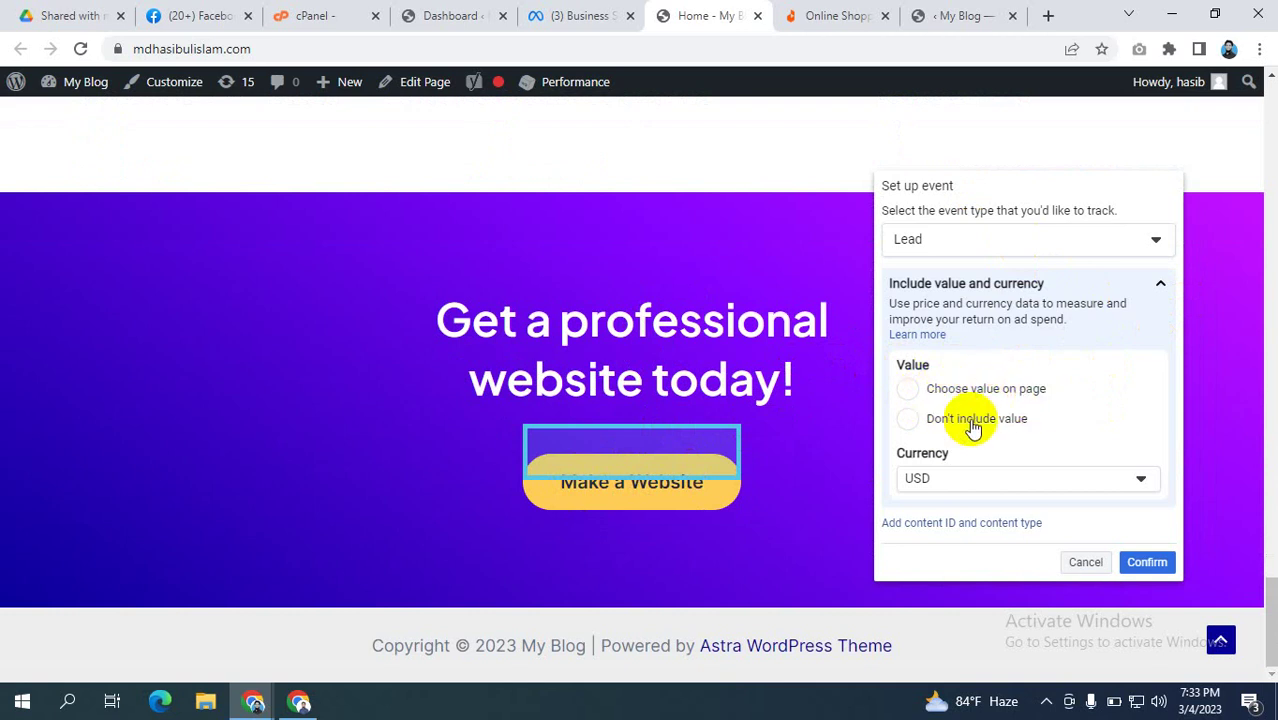
left_click(910, 425)
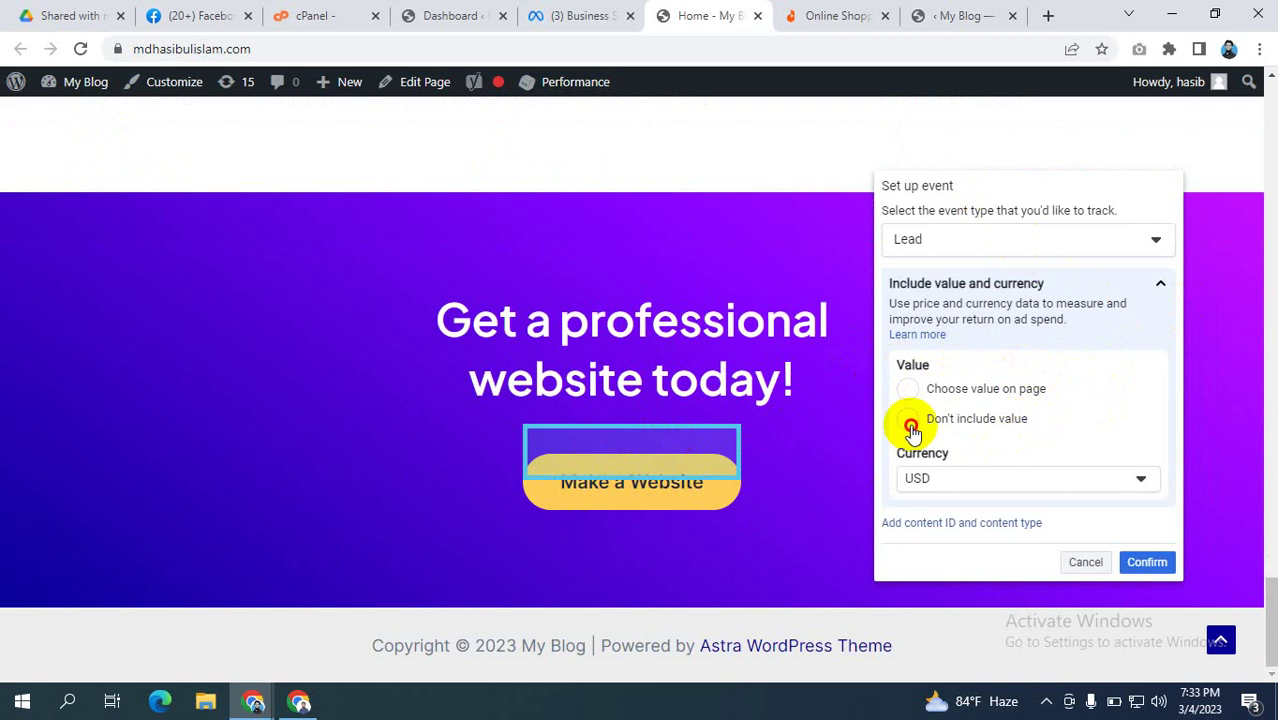
left_click(1160, 566)
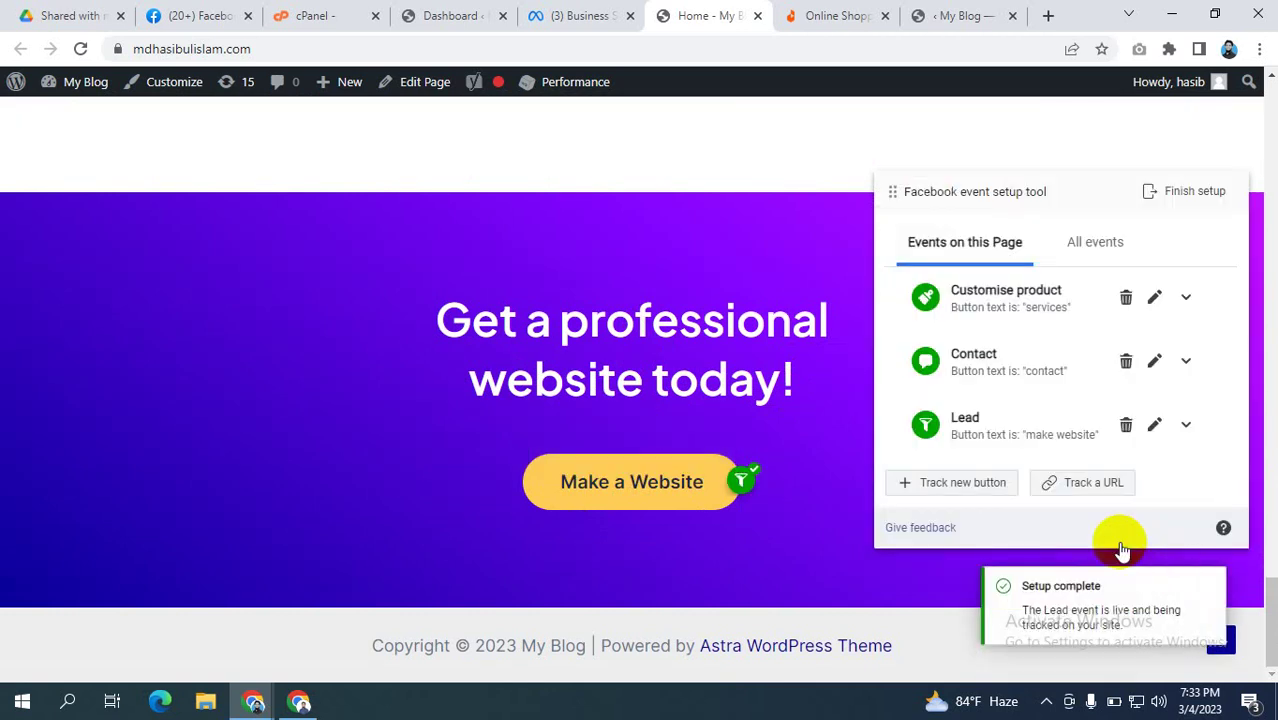
- Look over the home page's tracked buttons, the Our Services section and the sections down to "Get a professional website today!"
scroll(598, 350, "up", 12)
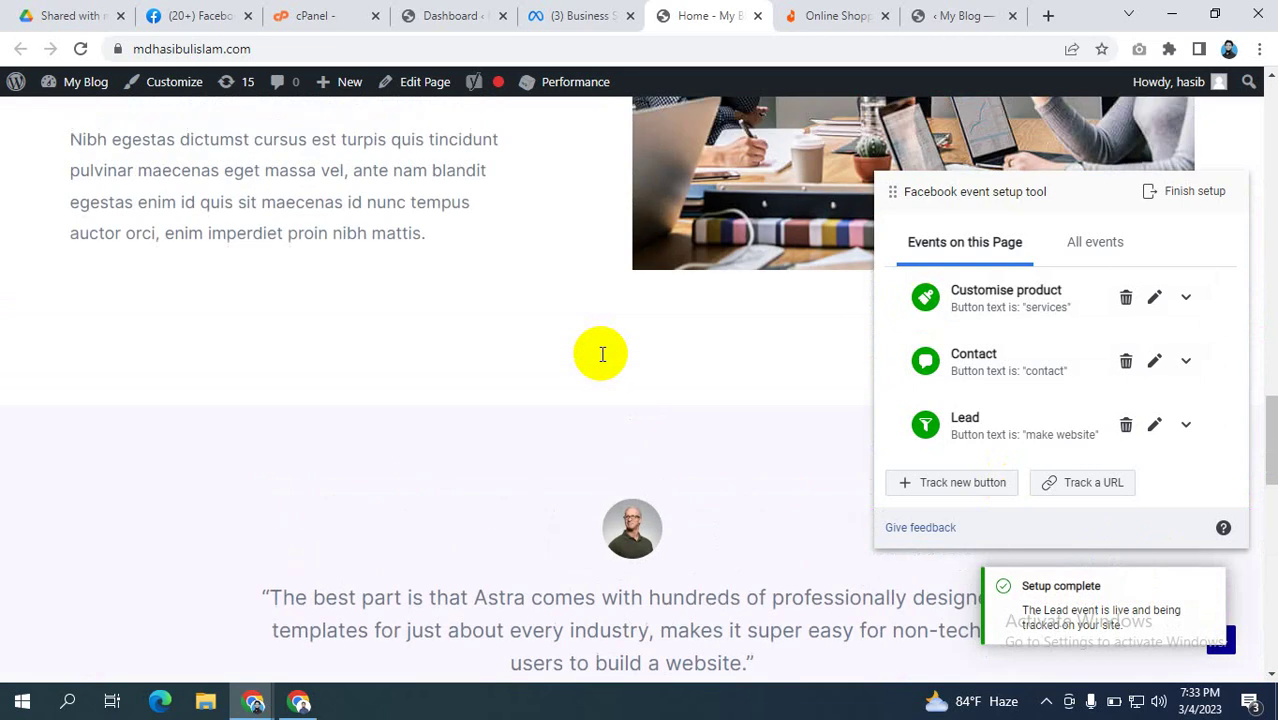
scroll(602, 353, "up", 15)
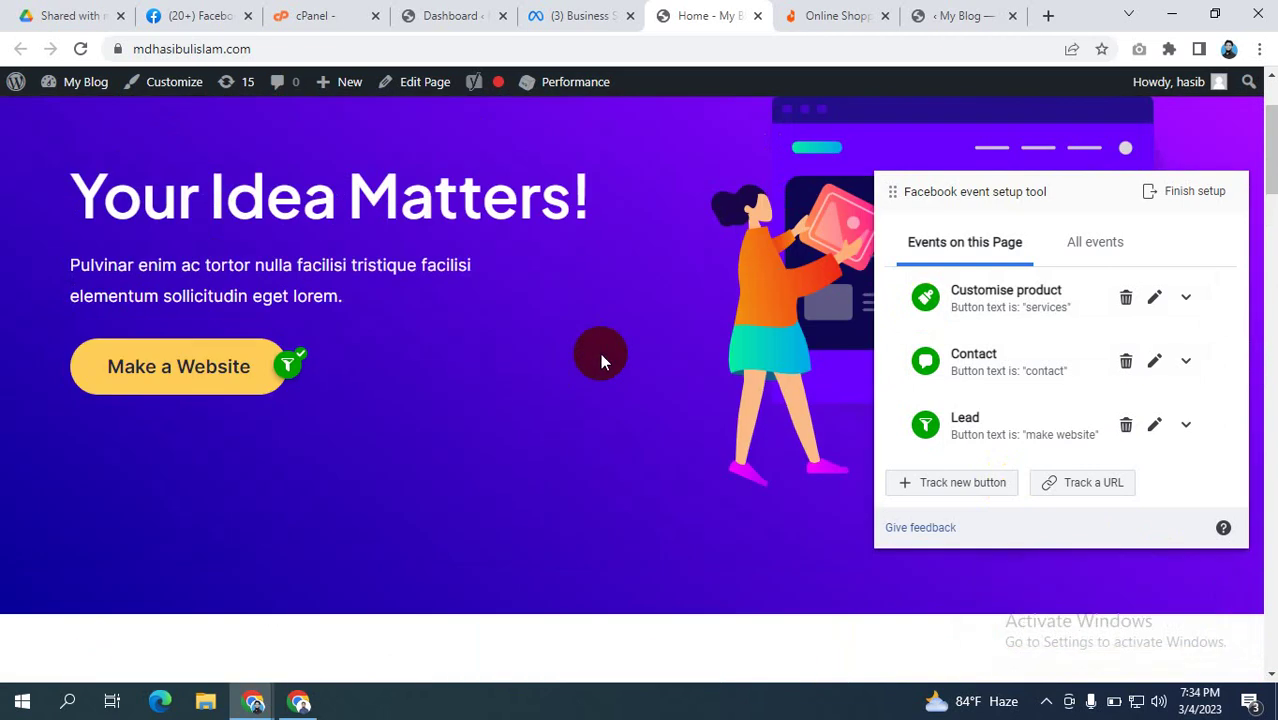
scroll(600, 353, "down", 8)
scroll(600, 355, "up", 3)
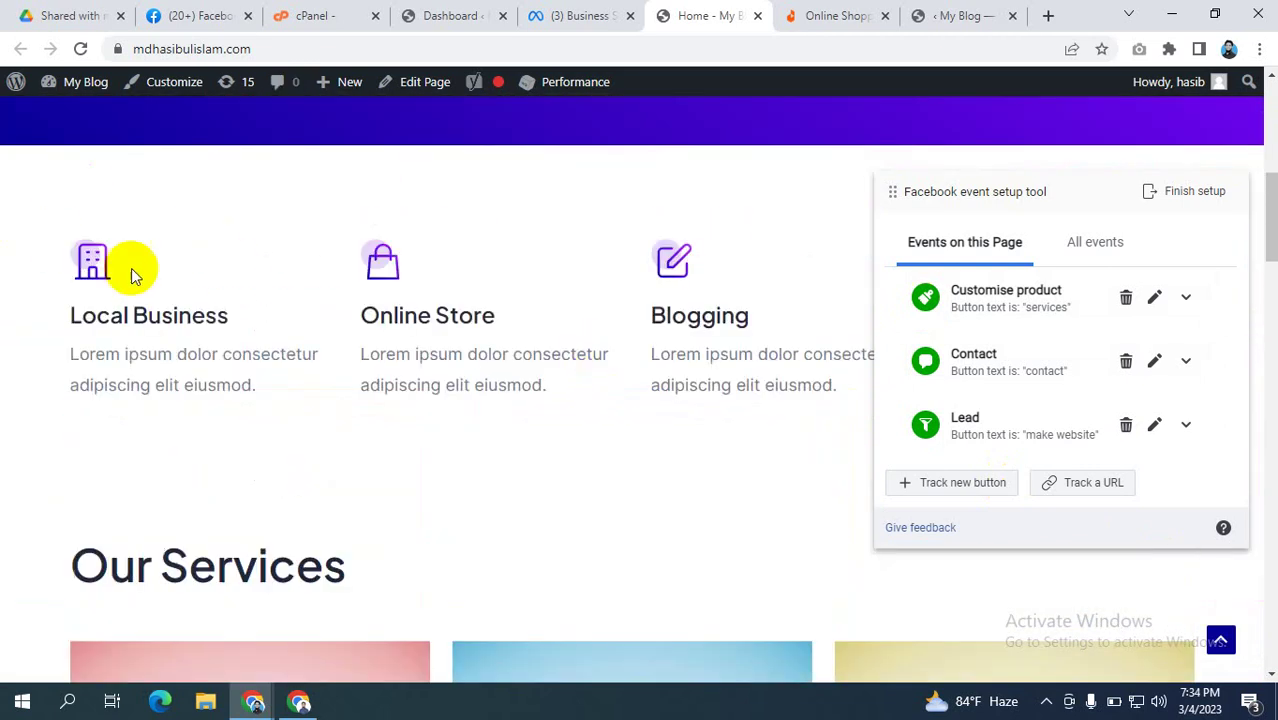
scroll(331, 282, "up", 4)
scroll(615, 315, "up", 3)
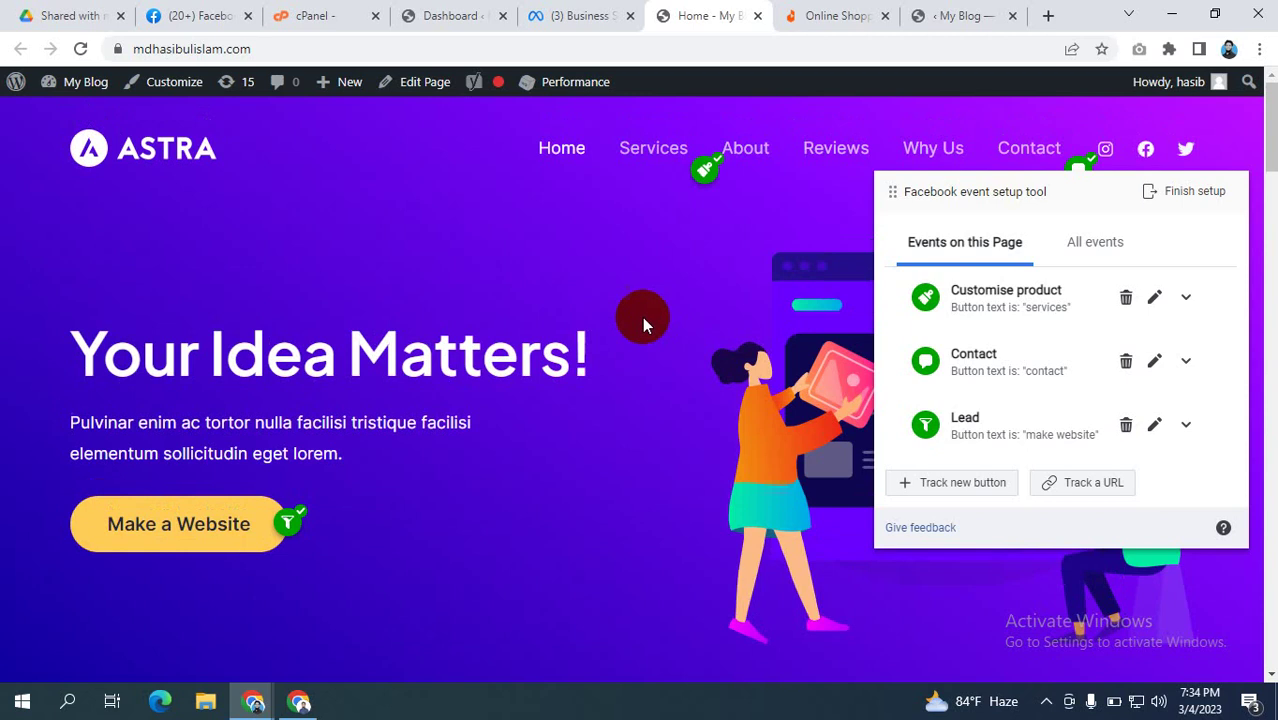
left_click(655, 148)
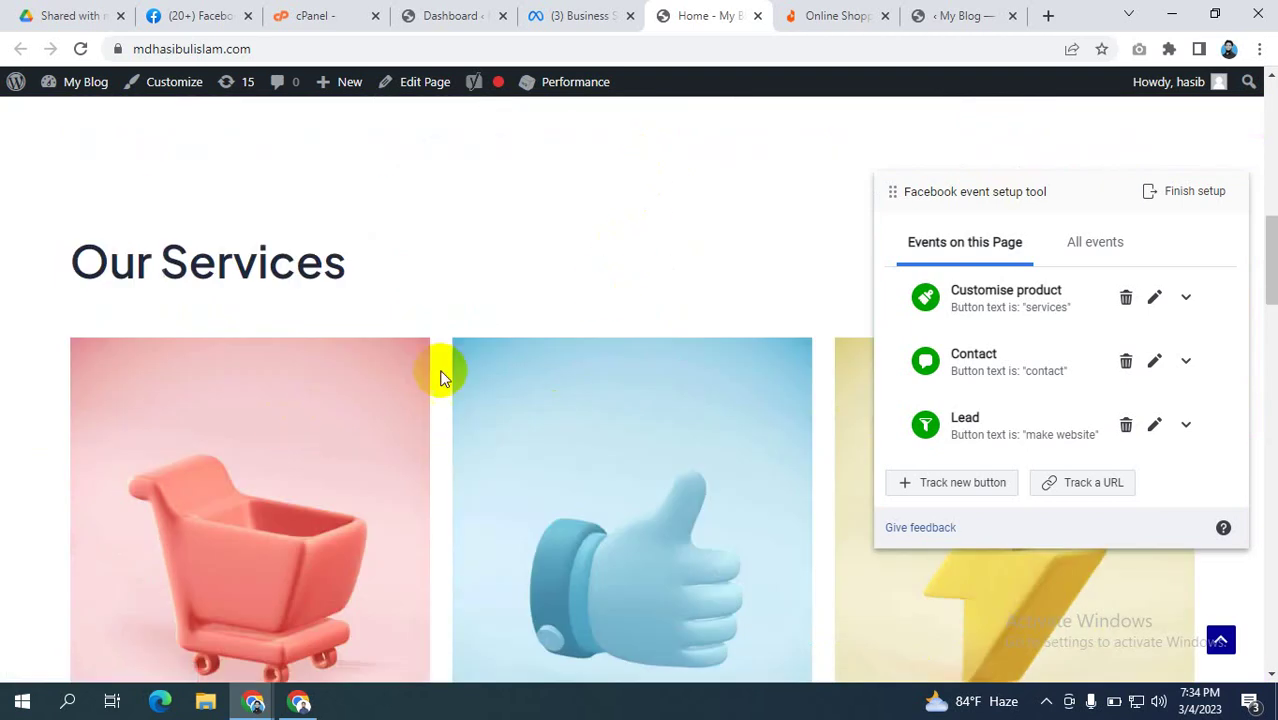
scroll(445, 375, "down", 15)
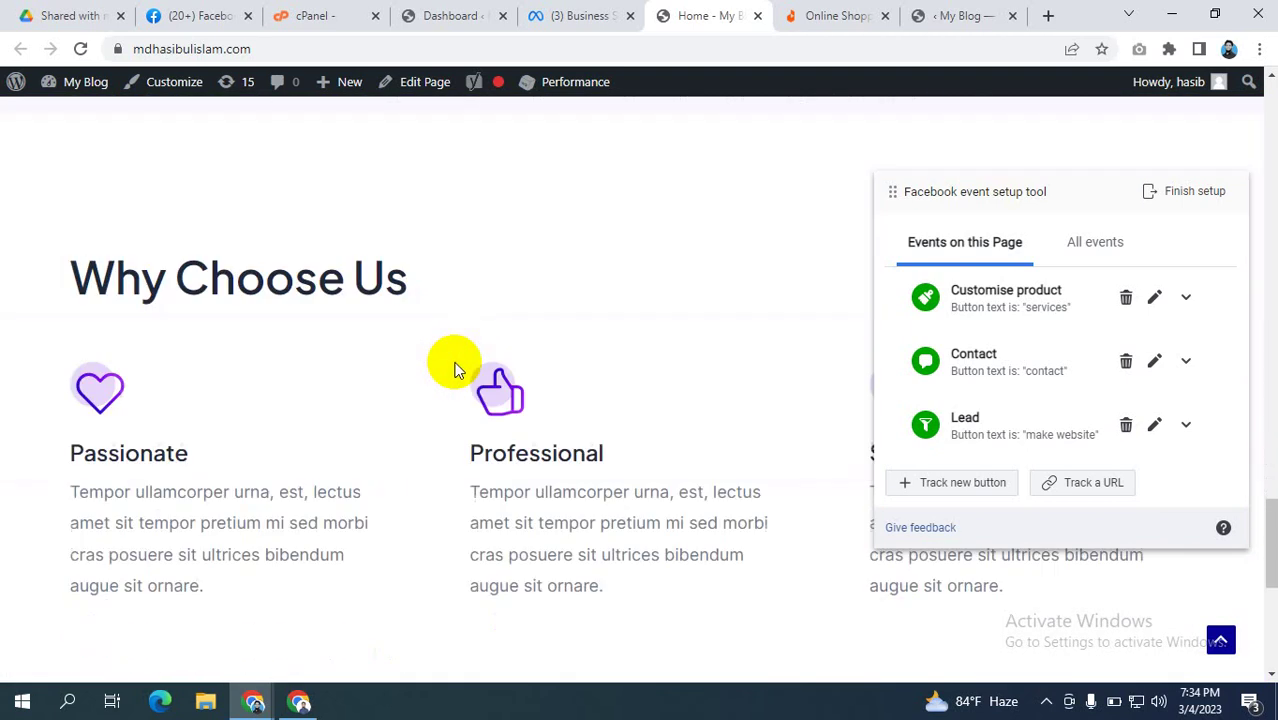
scroll(455, 370, "down", 5)
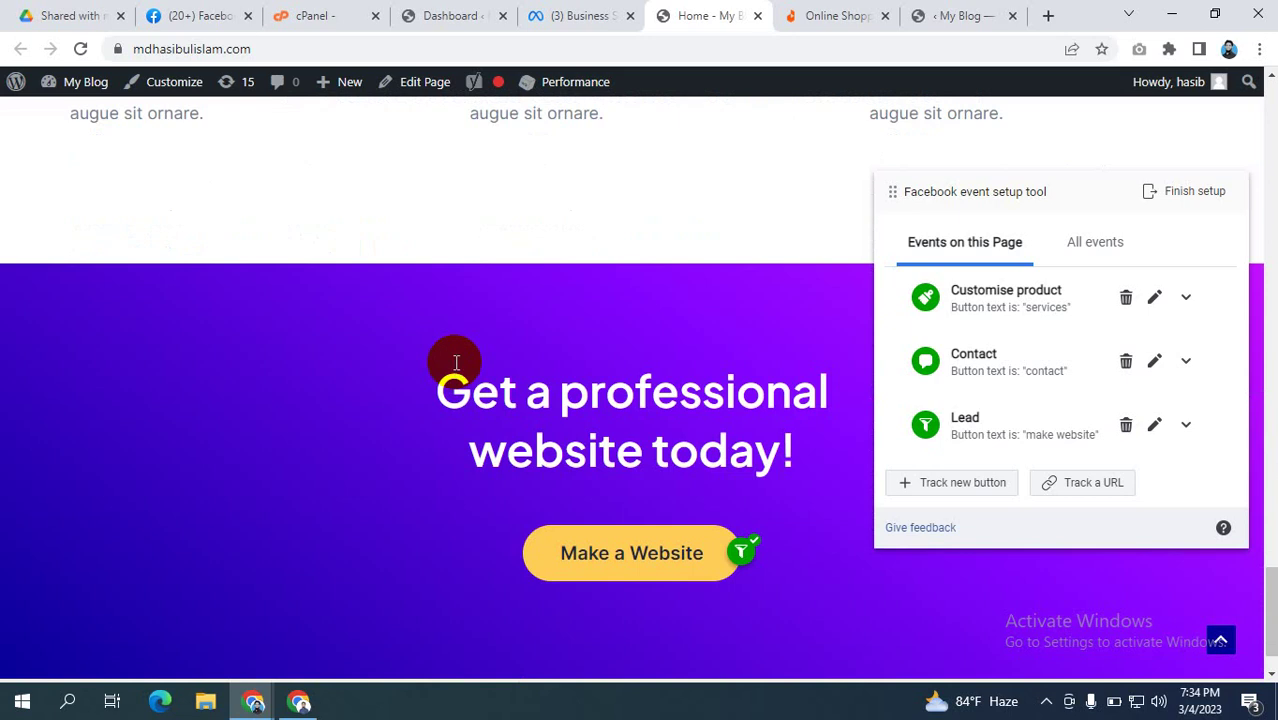
- Switch to the Daraz store and open the Vintage T9 Hair Cutting Machine product page from the flash sale
left_click(856, 15)
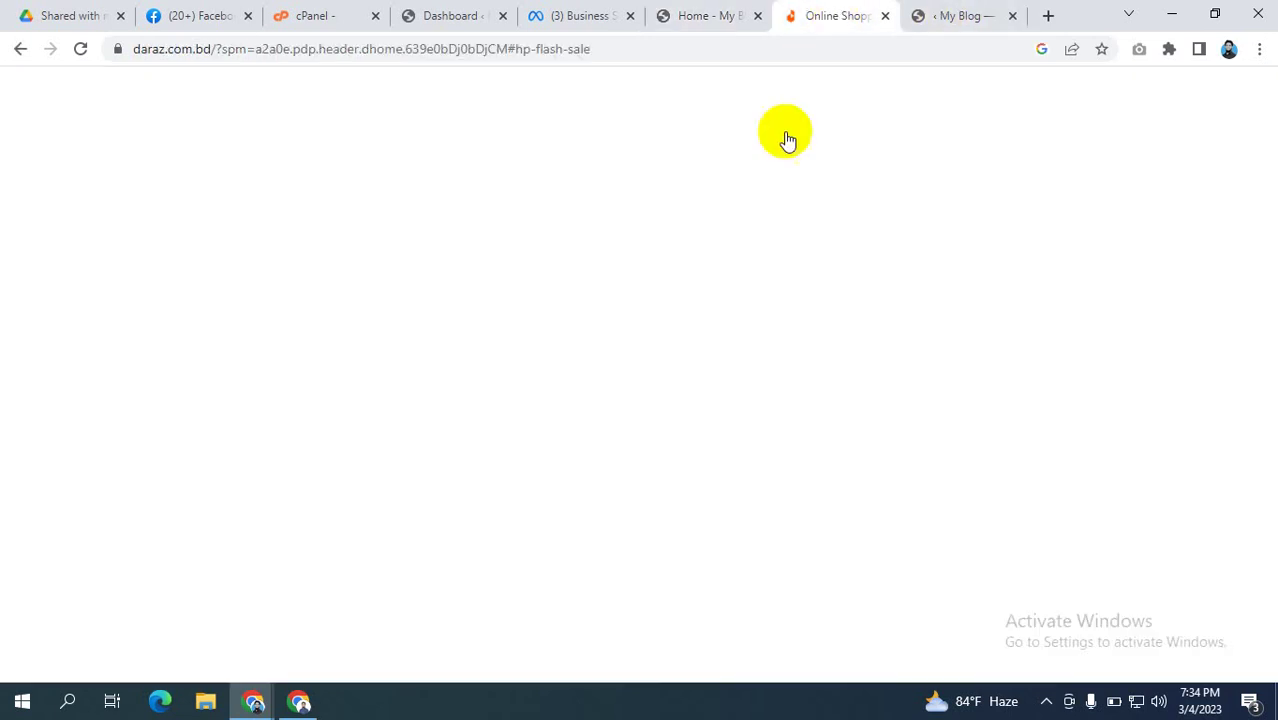
scroll(600, 407, "down", 7)
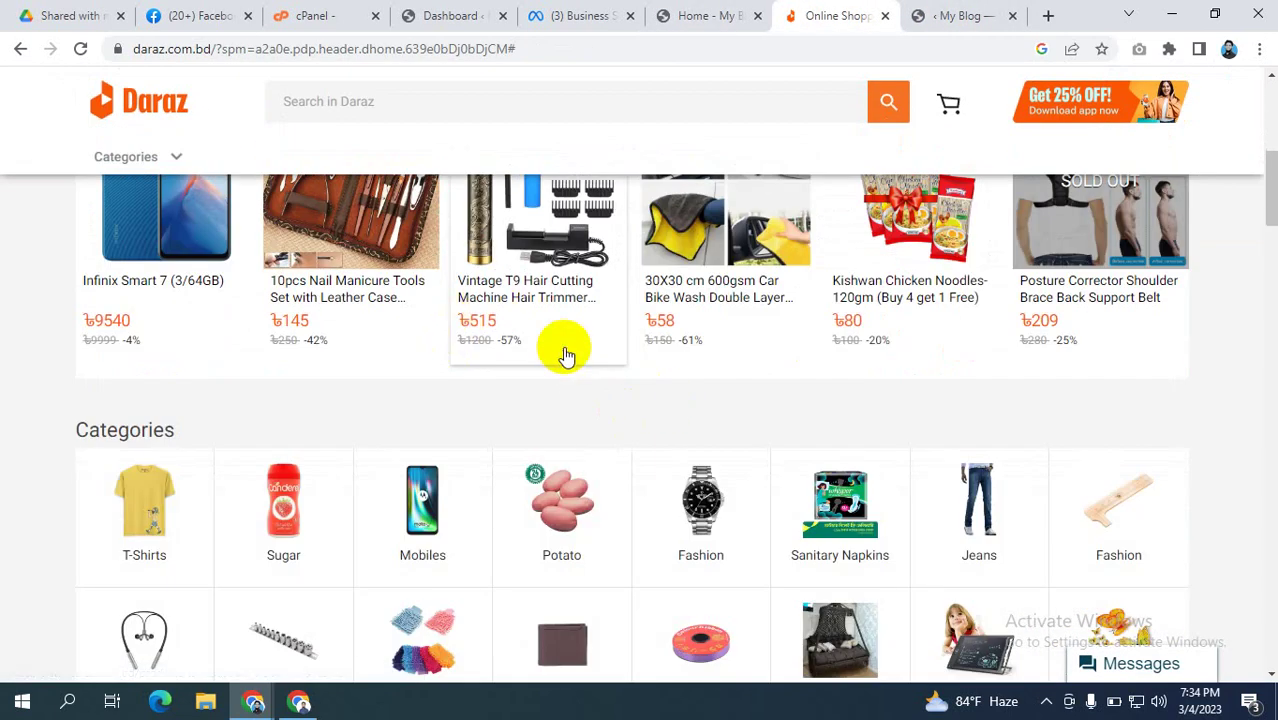
left_click(555, 288)
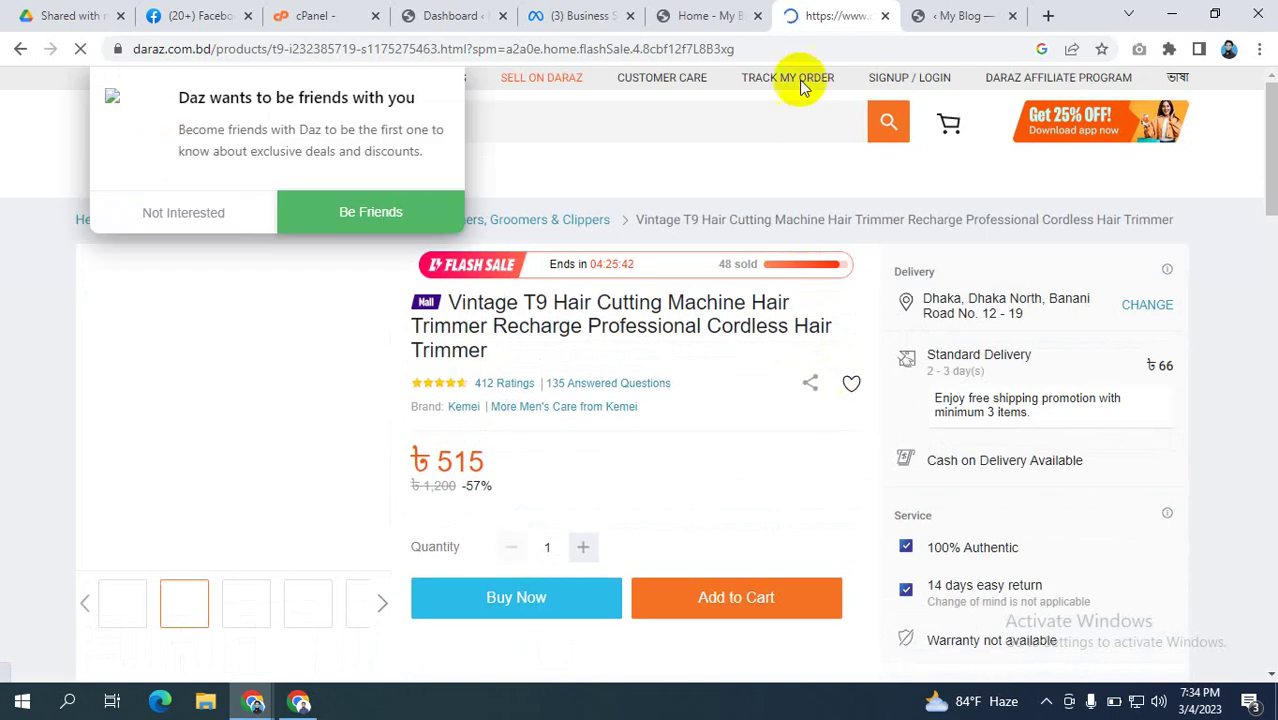
- Return to the site's home page and start tracking the Reviews link in the header navigation as a new button
left_click(722, 12)
scroll(605, 350, "up", 8)
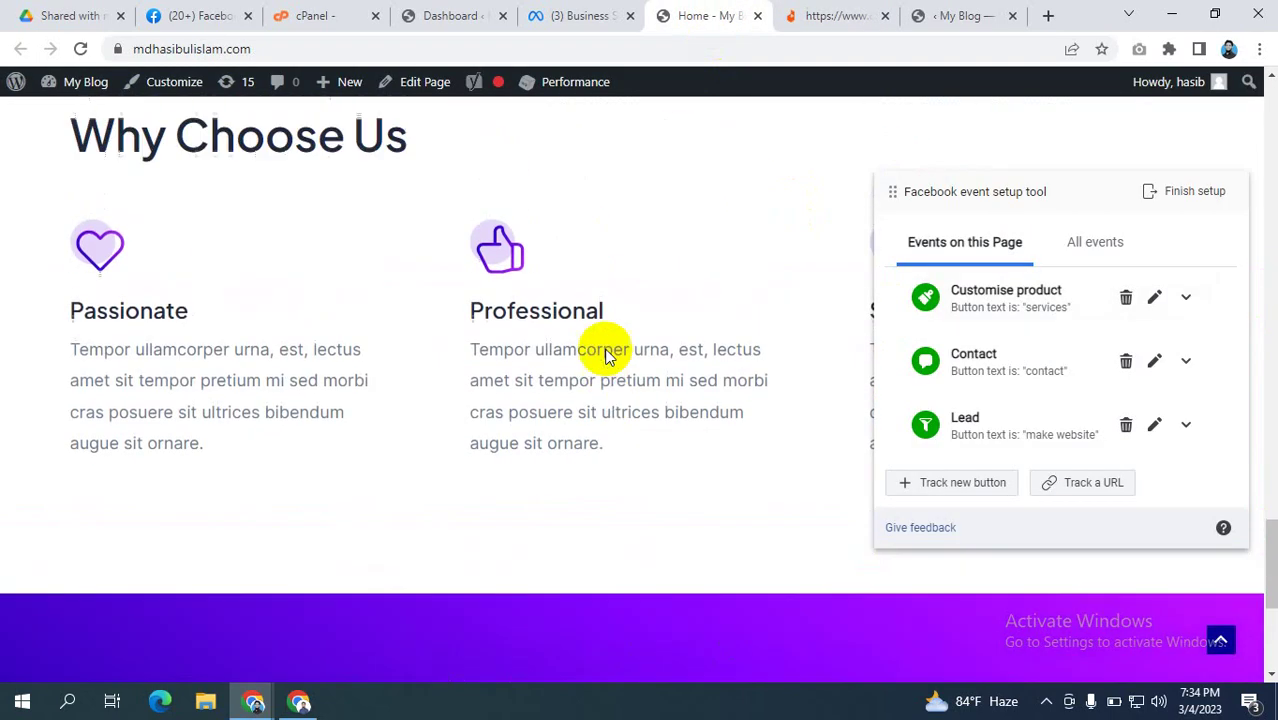
scroll(605, 355, "up", 10)
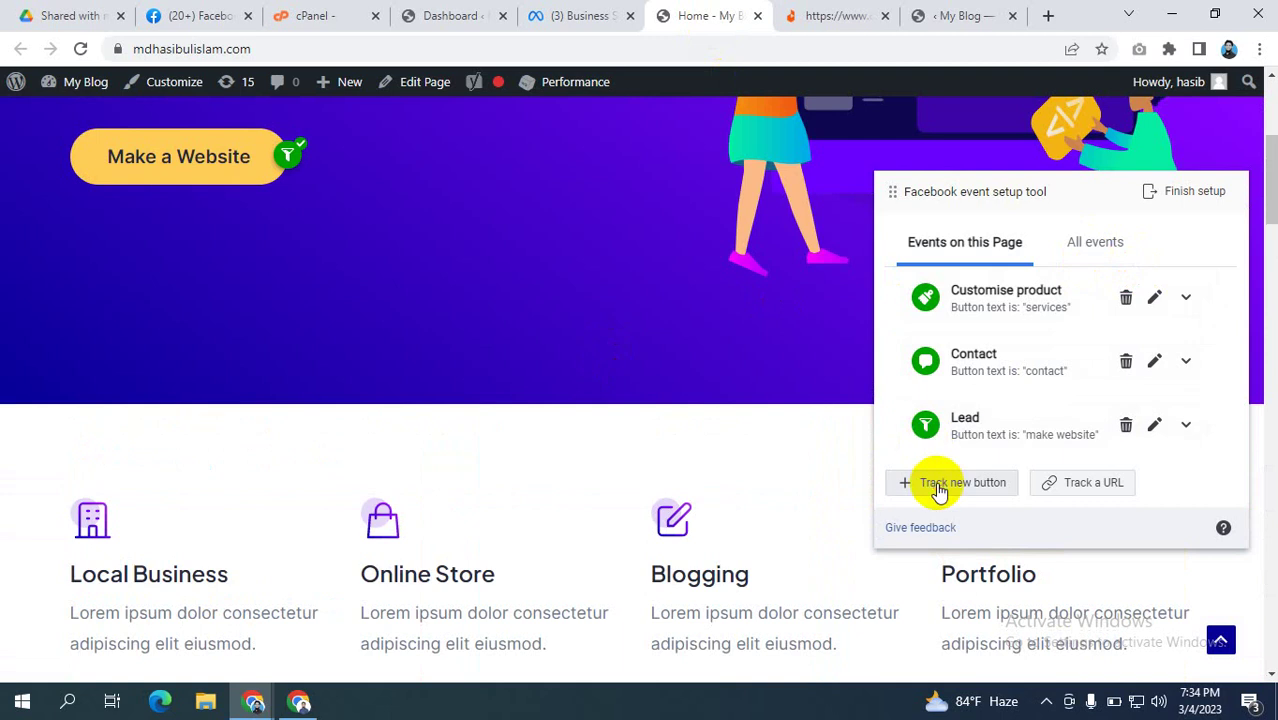
left_click(940, 483)
scroll(852, 434, "up", 4)
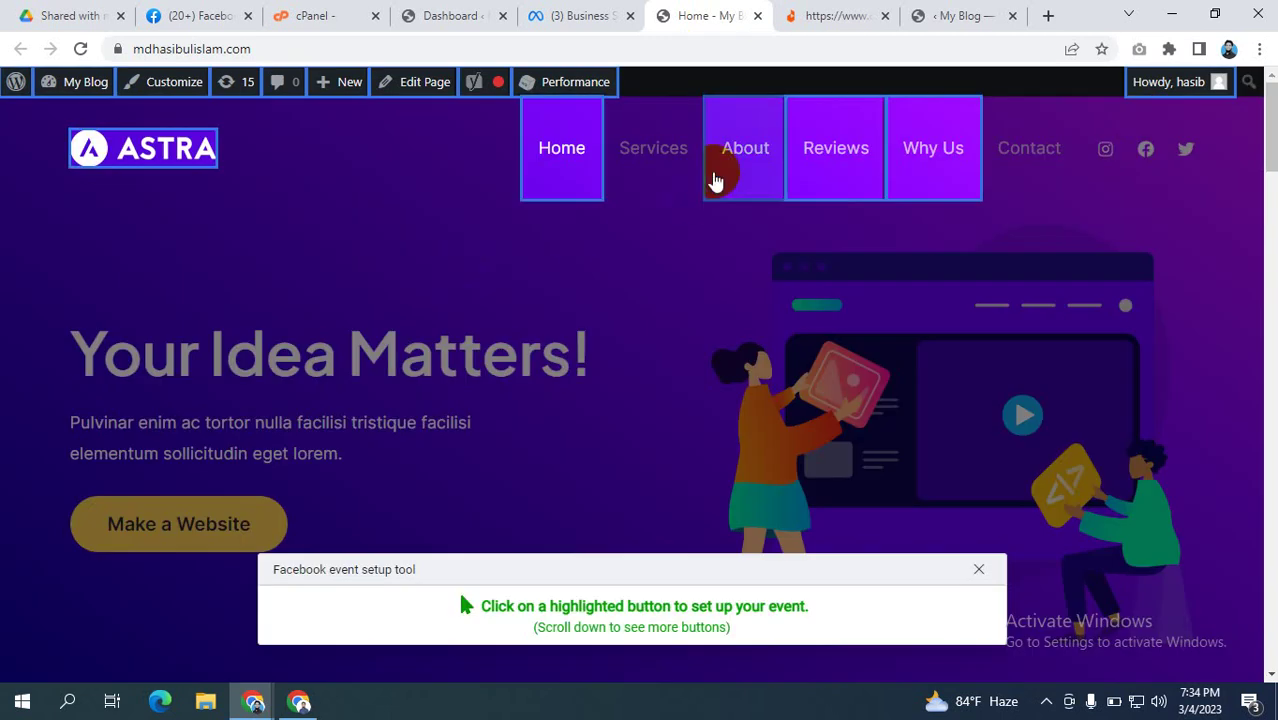
left_click(767, 148)
left_click(855, 164)
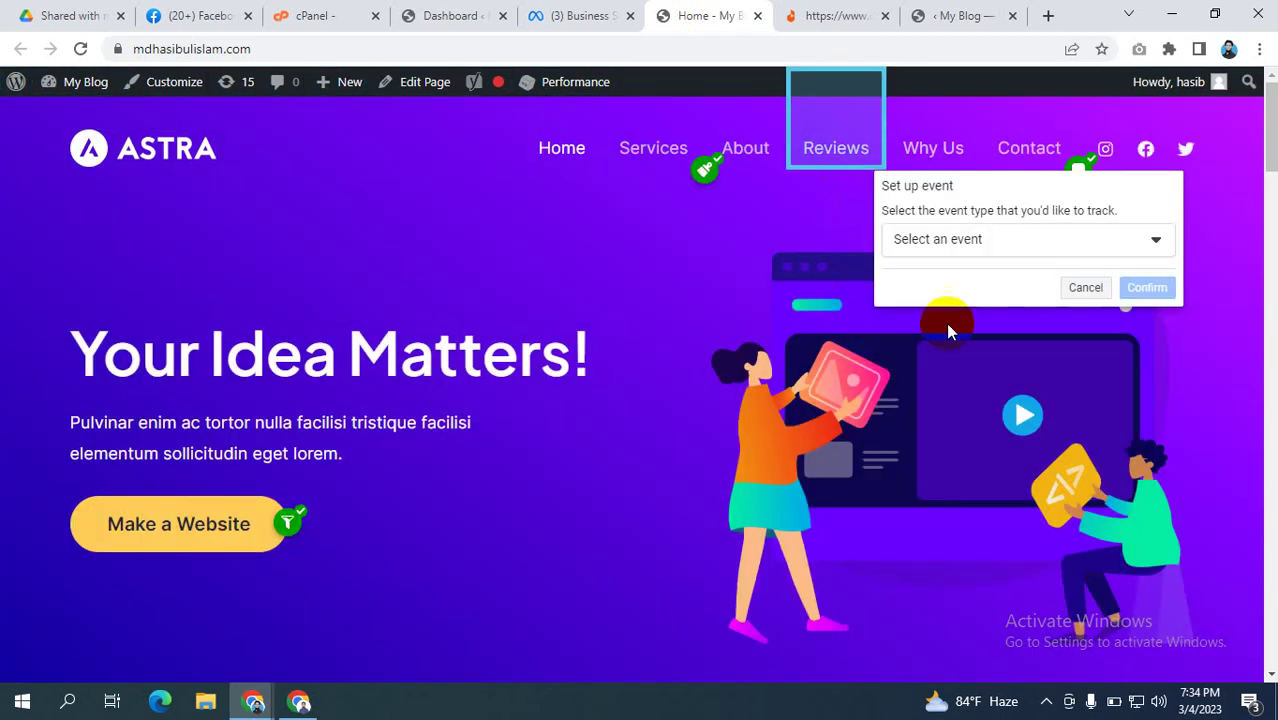
- Choose Add to cart as the Reviews button's event type, leave out the value, and confirm the event
left_click(964, 242)
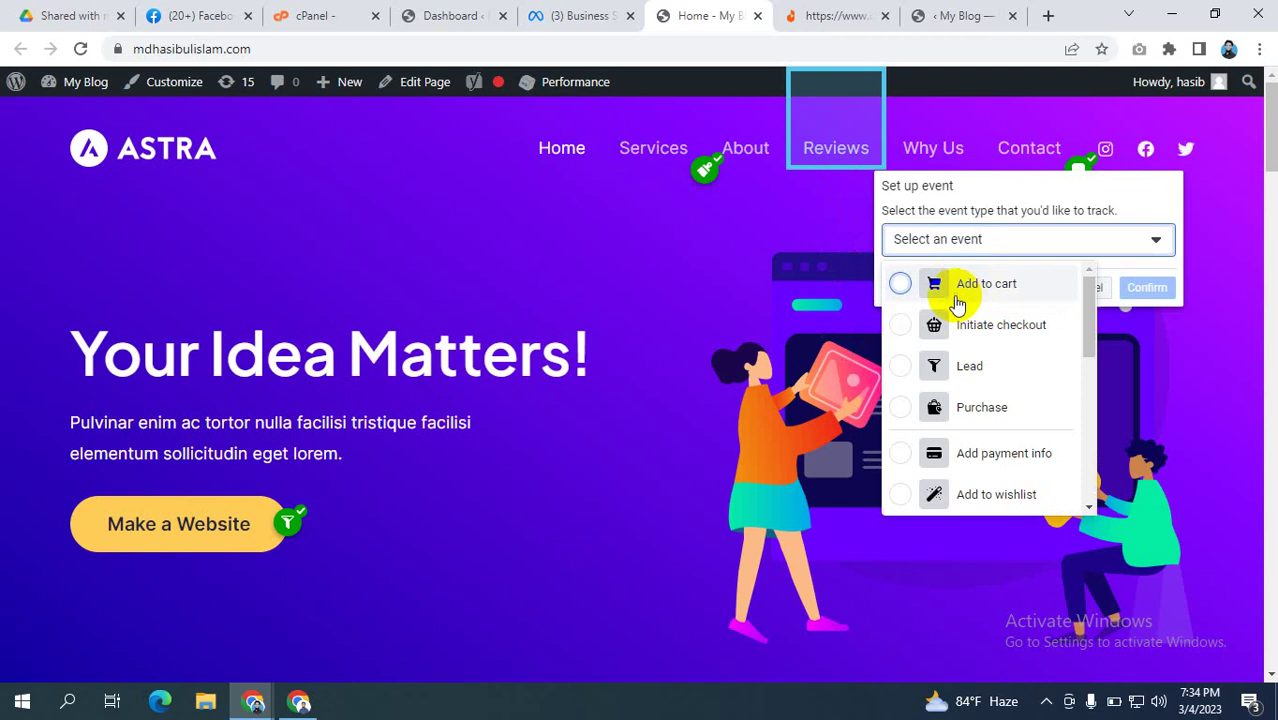
left_click(958, 286)
left_click(908, 418)
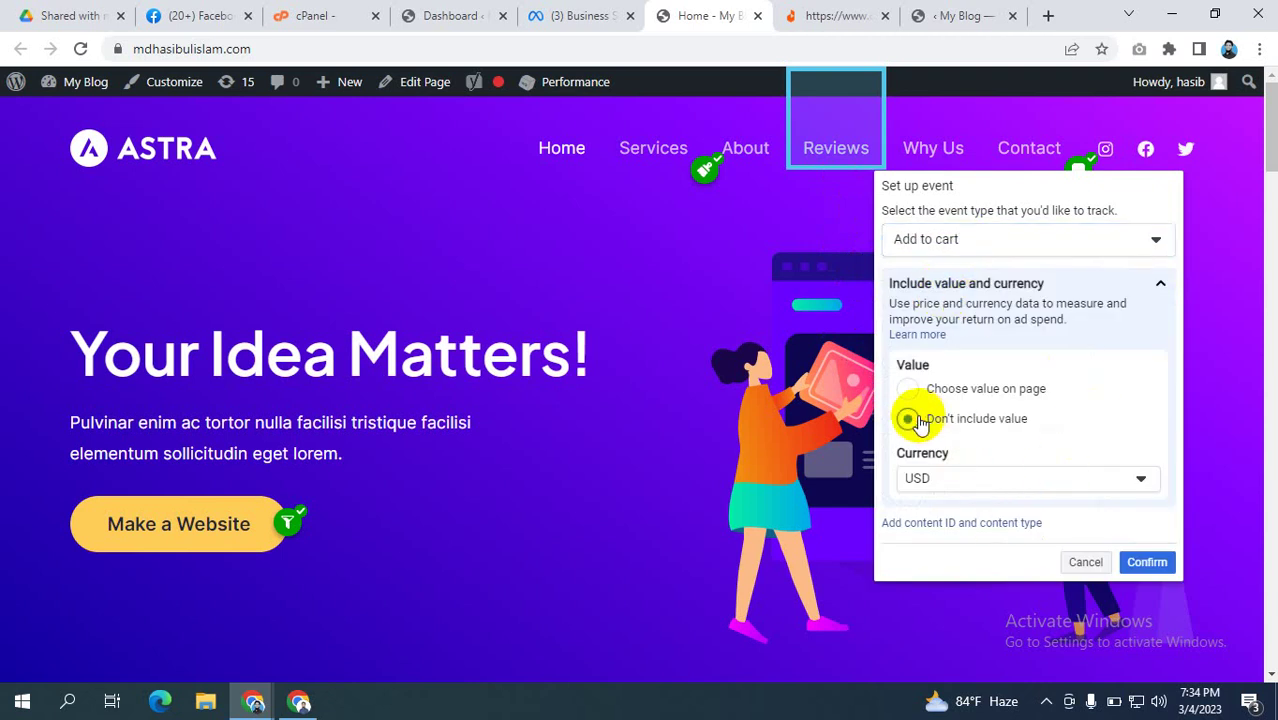
left_click(1150, 562)
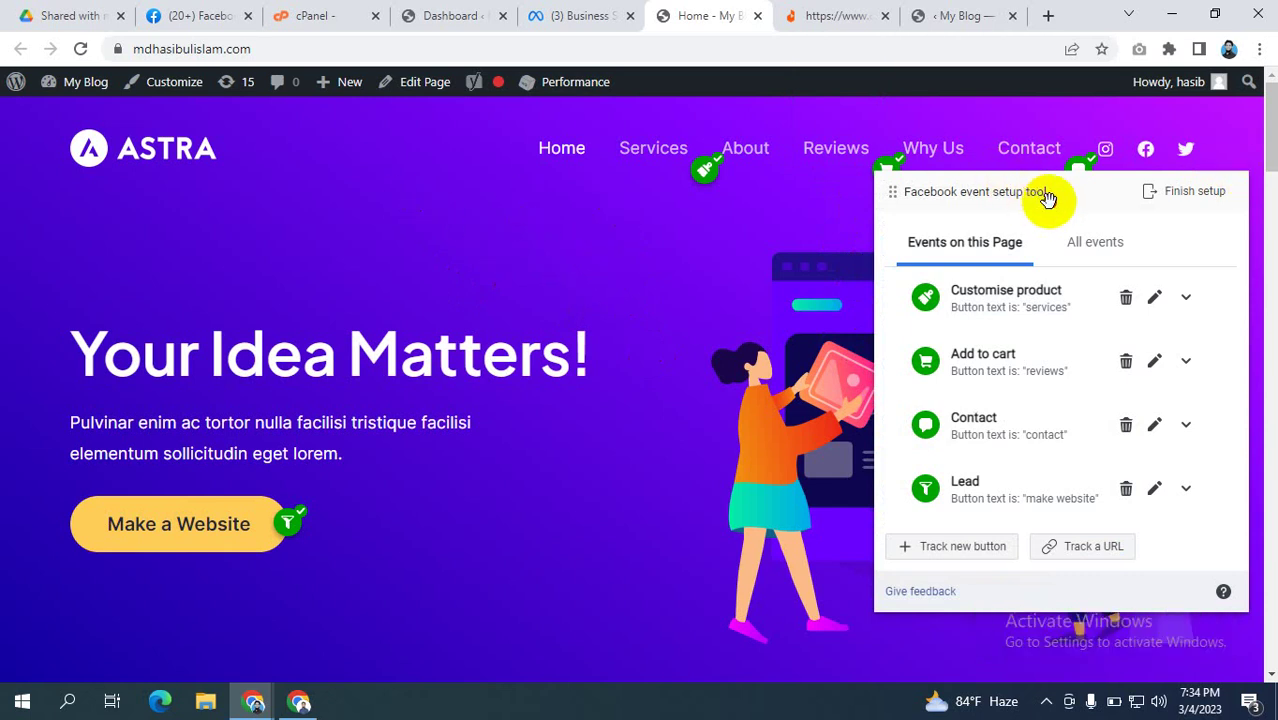
- Move the Facebook event setup tool below the site navigation so the event markers on the header links are uncovered
left_click_drag(1011, 208, 636, 209)
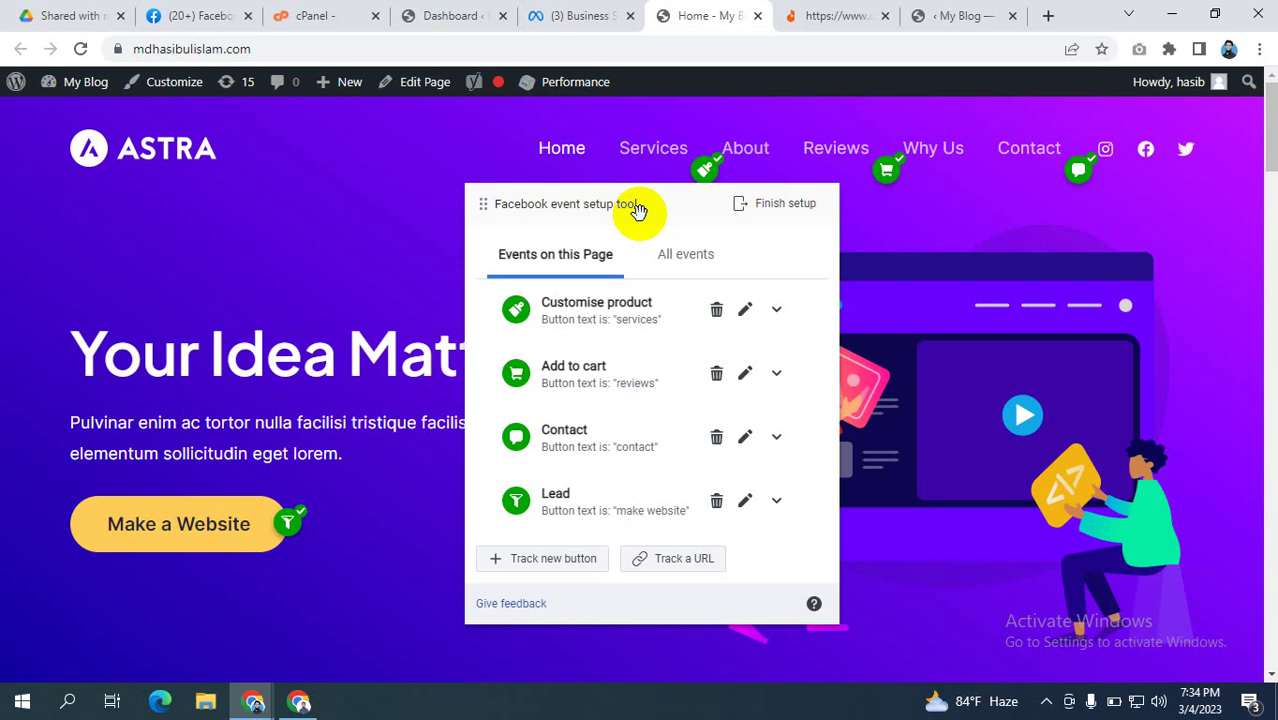
left_click_drag(676, 217, 912, 297)
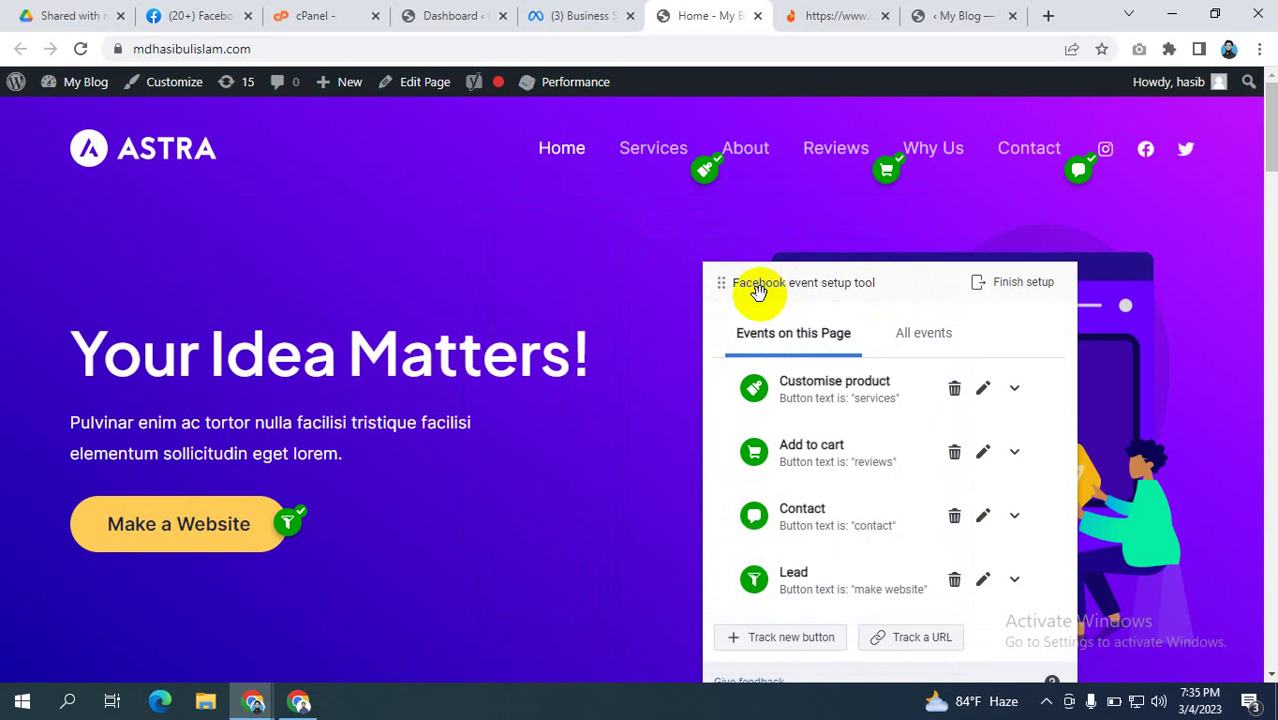
left_click_drag(917, 293, 851, 215)
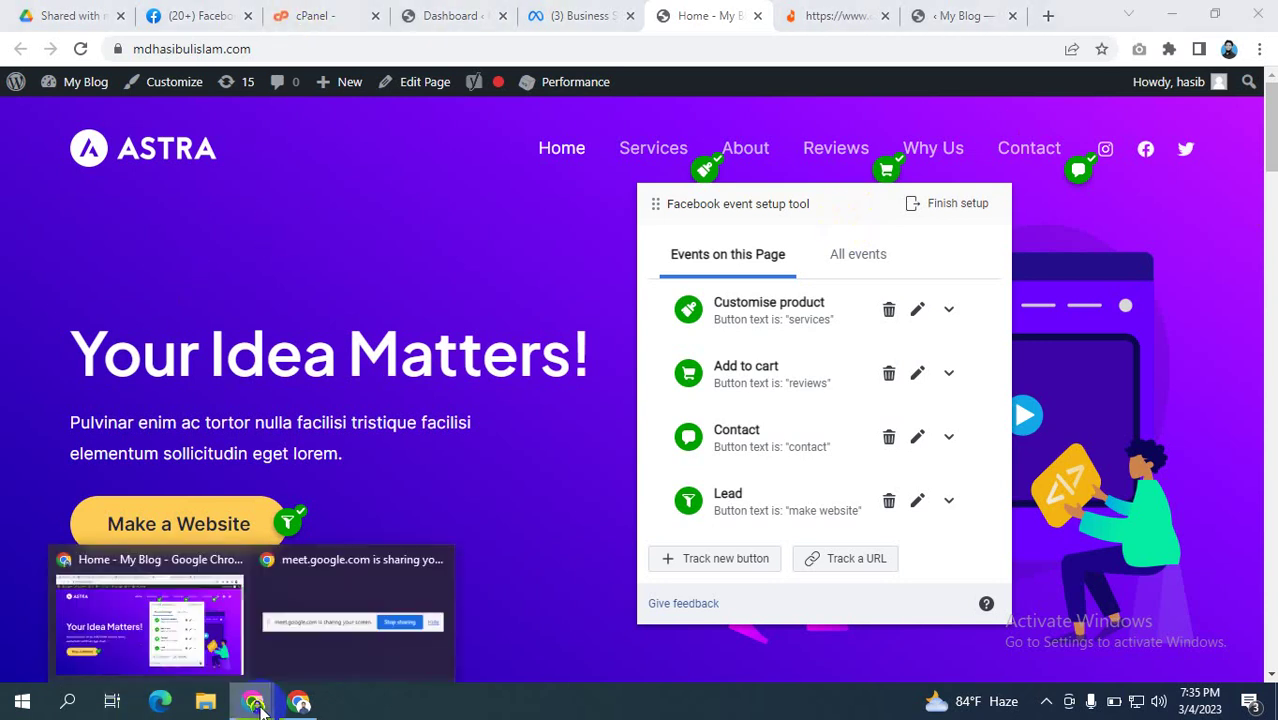
left_click(415, 178)
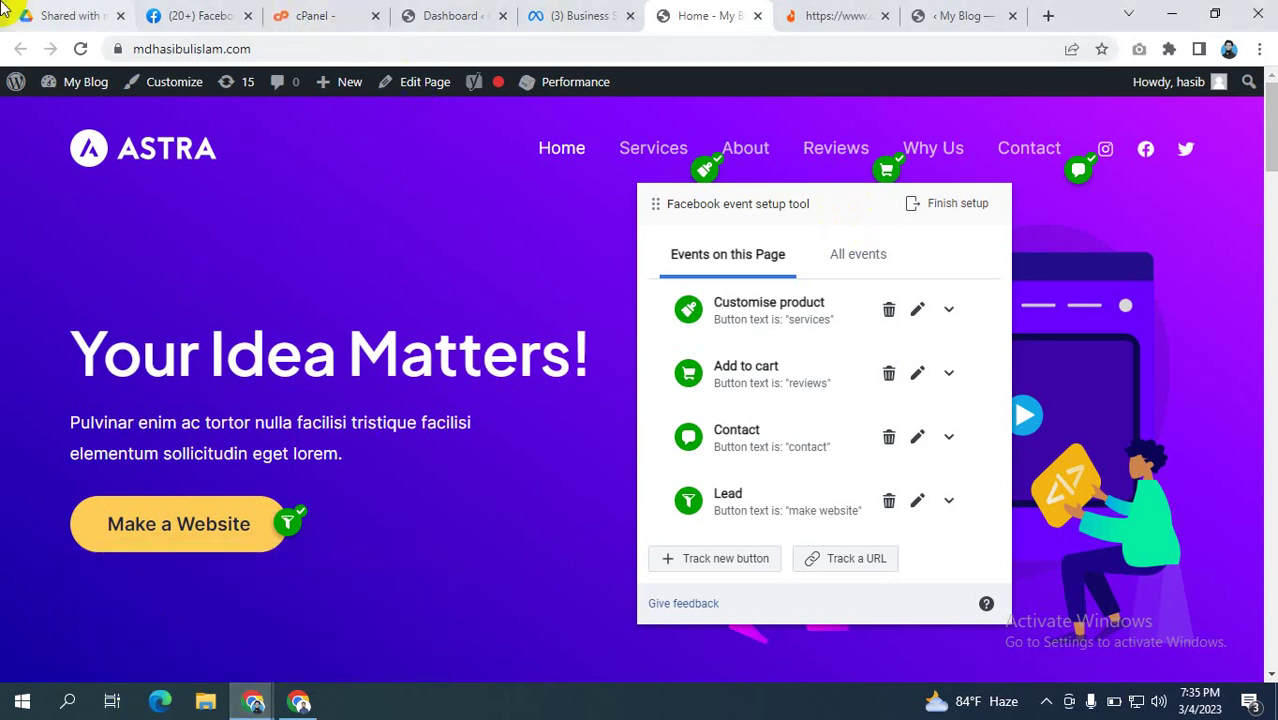
- Switch to the Google Meet call and mute the microphone
left_click(305, 700)
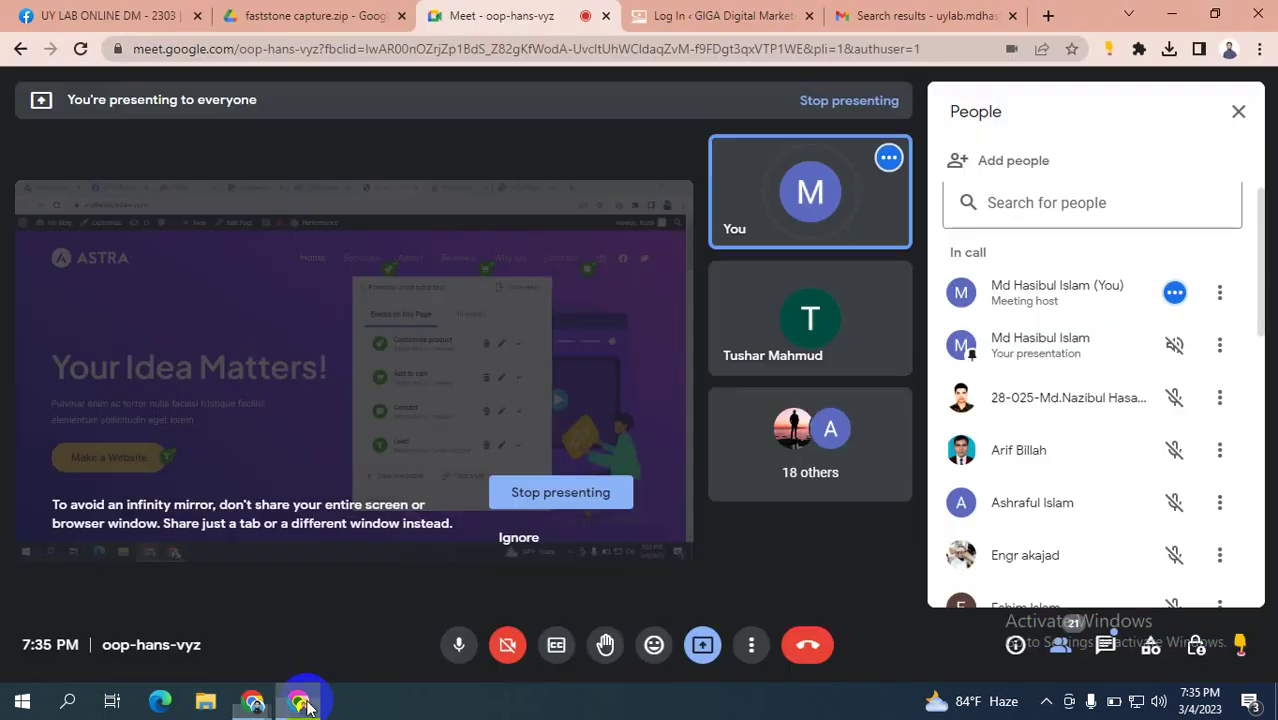
left_click(445, 640)
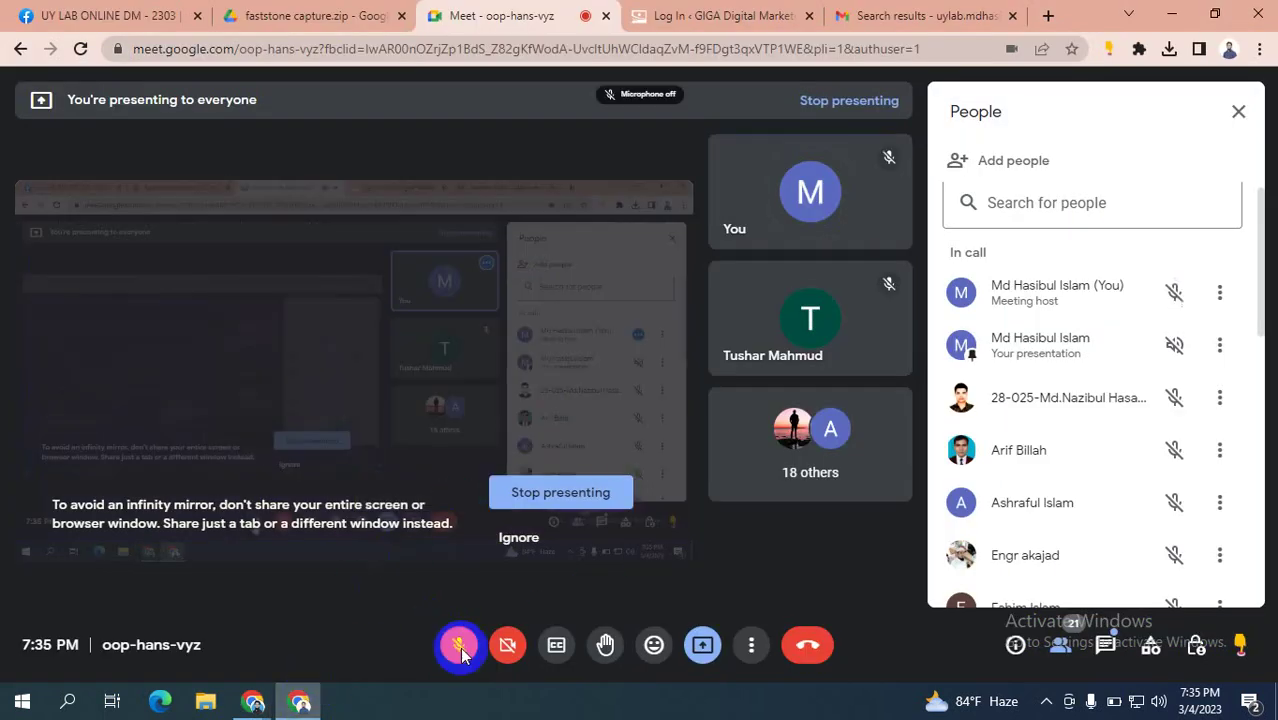
- Dismiss the "You're presenting to everyone" notifications and turn off all notifications for Google Chrome
left_click(1046, 700)
left_click(1058, 664)
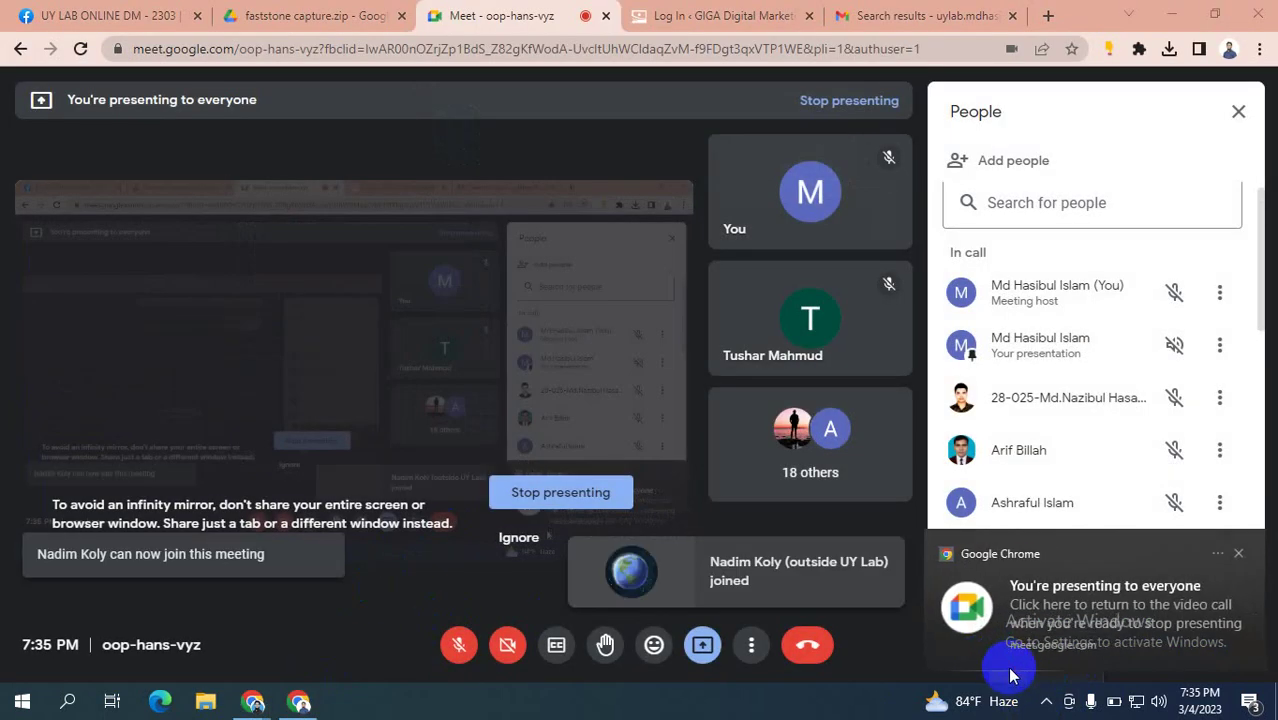
left_click(1238, 554)
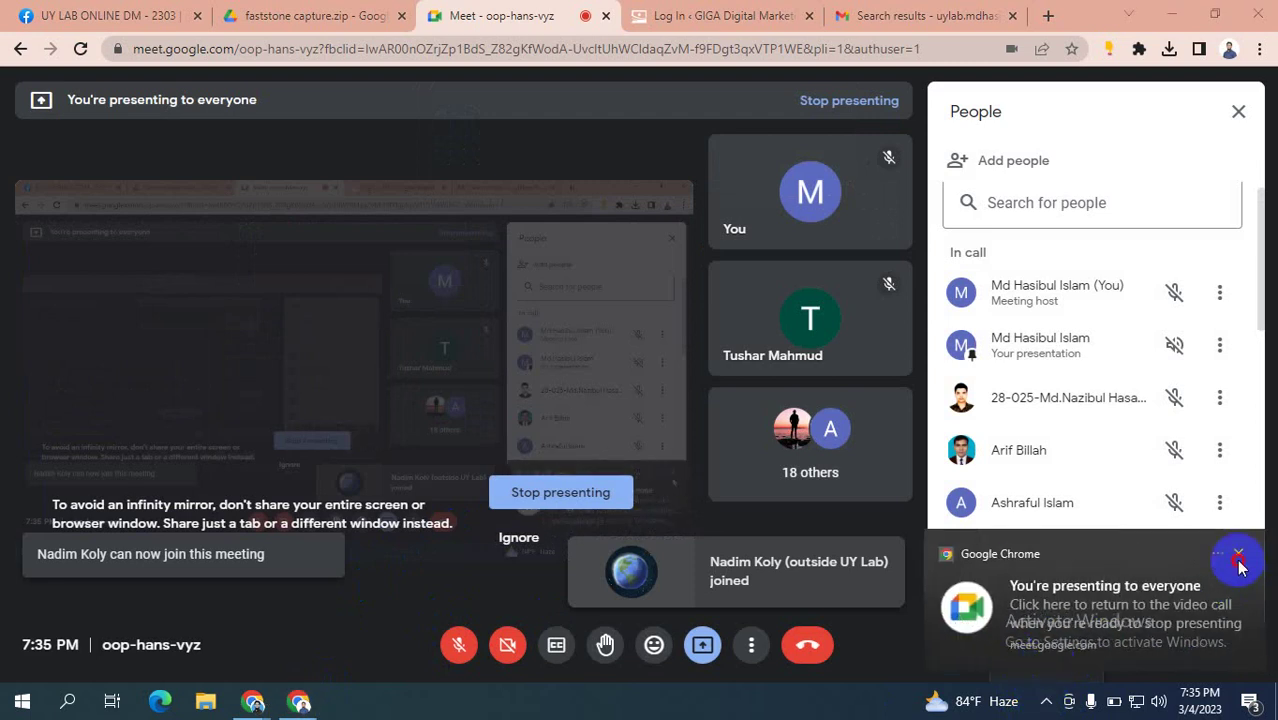
left_click(1236, 555)
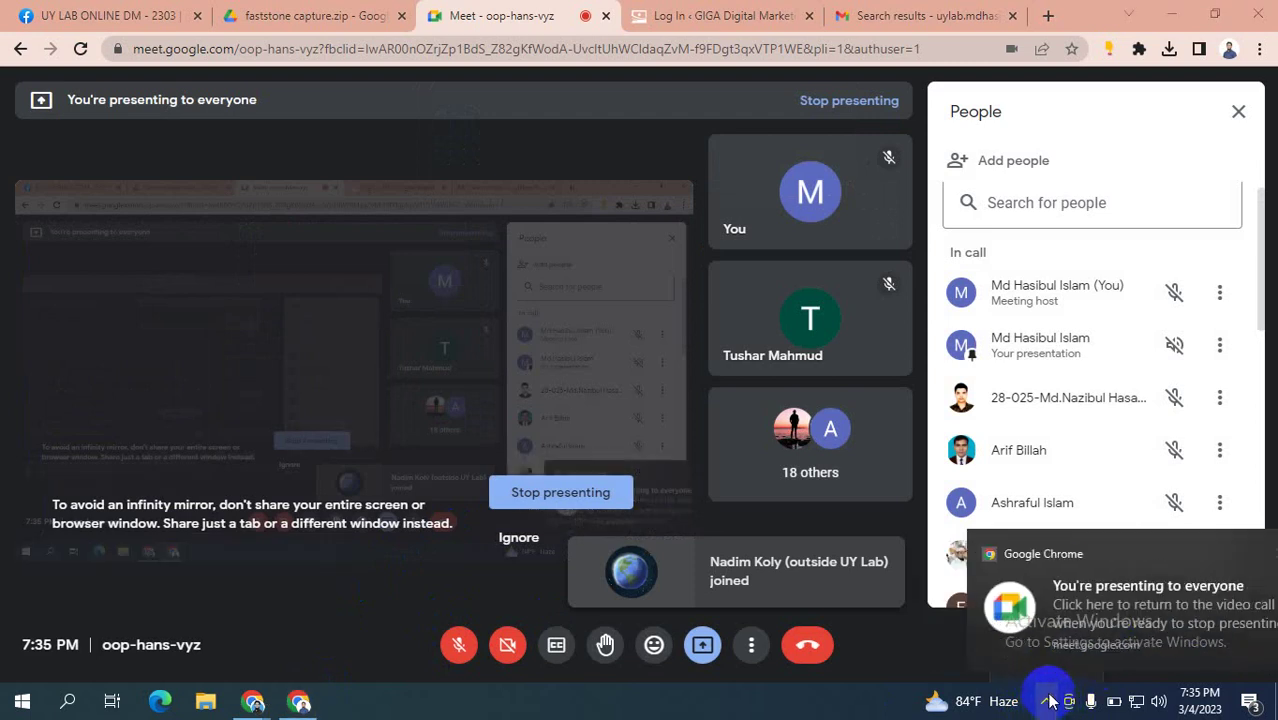
left_click(1238, 554)
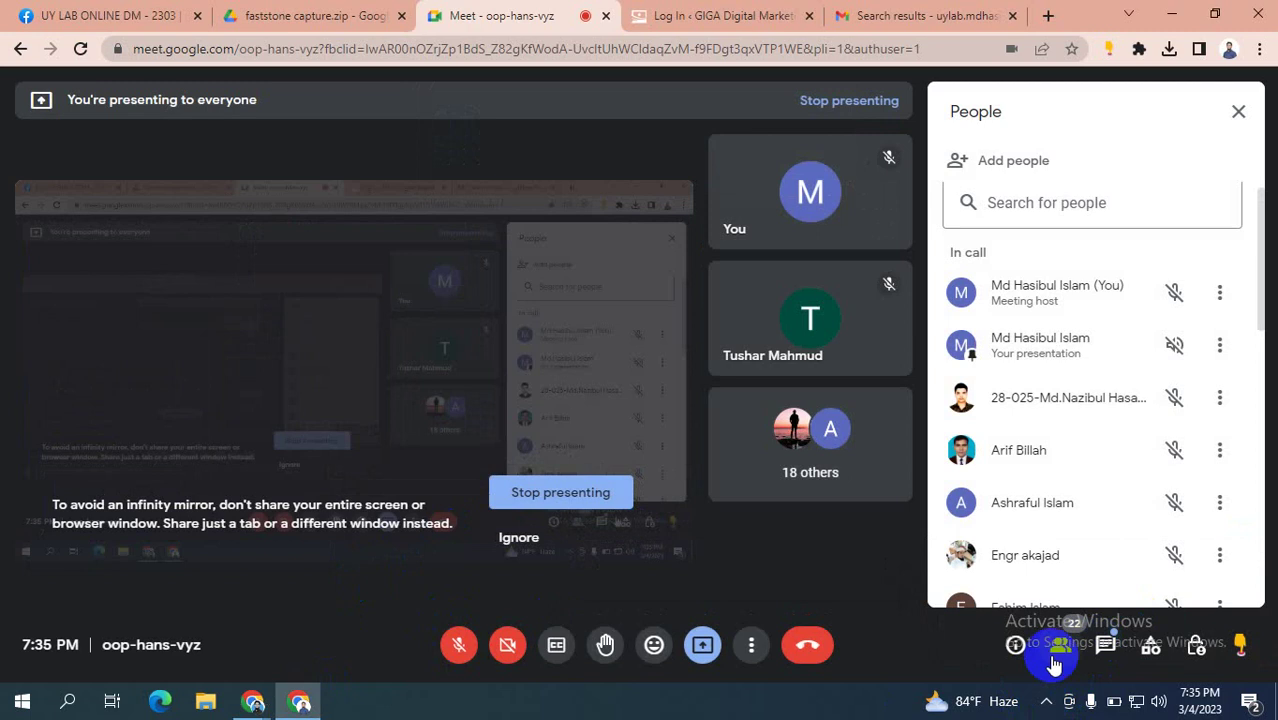
left_click(1045, 700)
left_click(1043, 697)
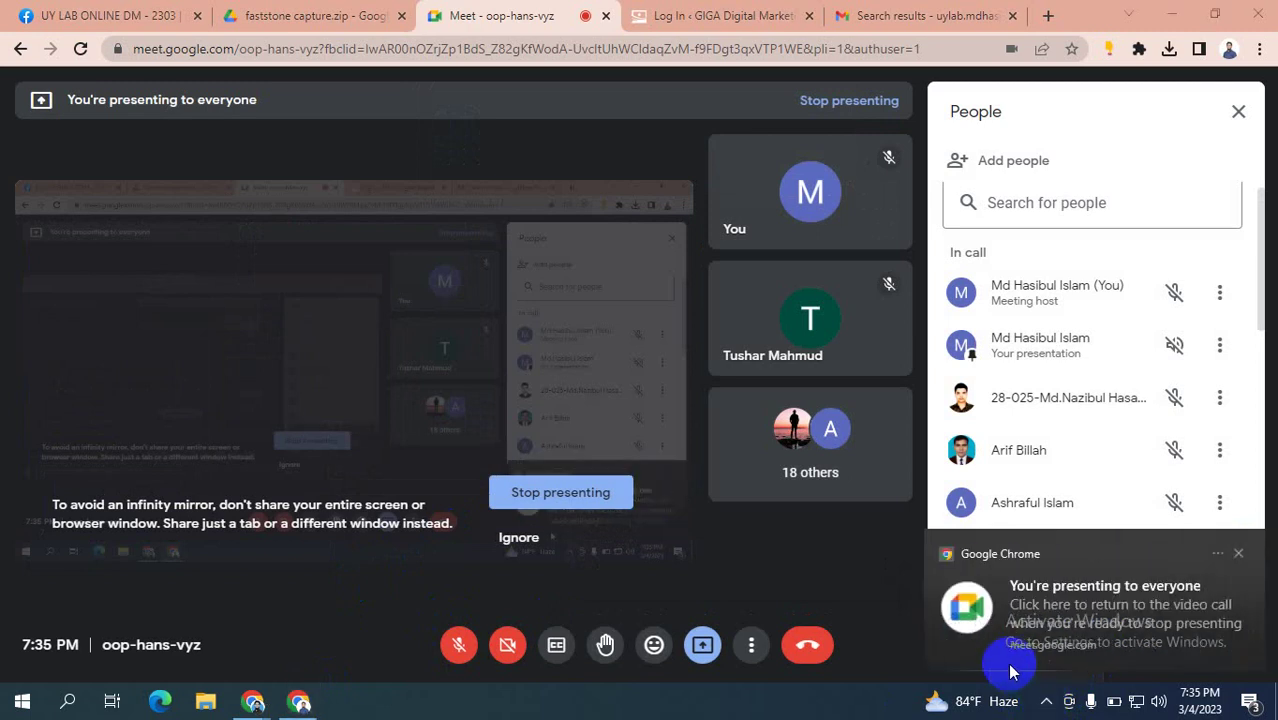
left_click(1217, 554)
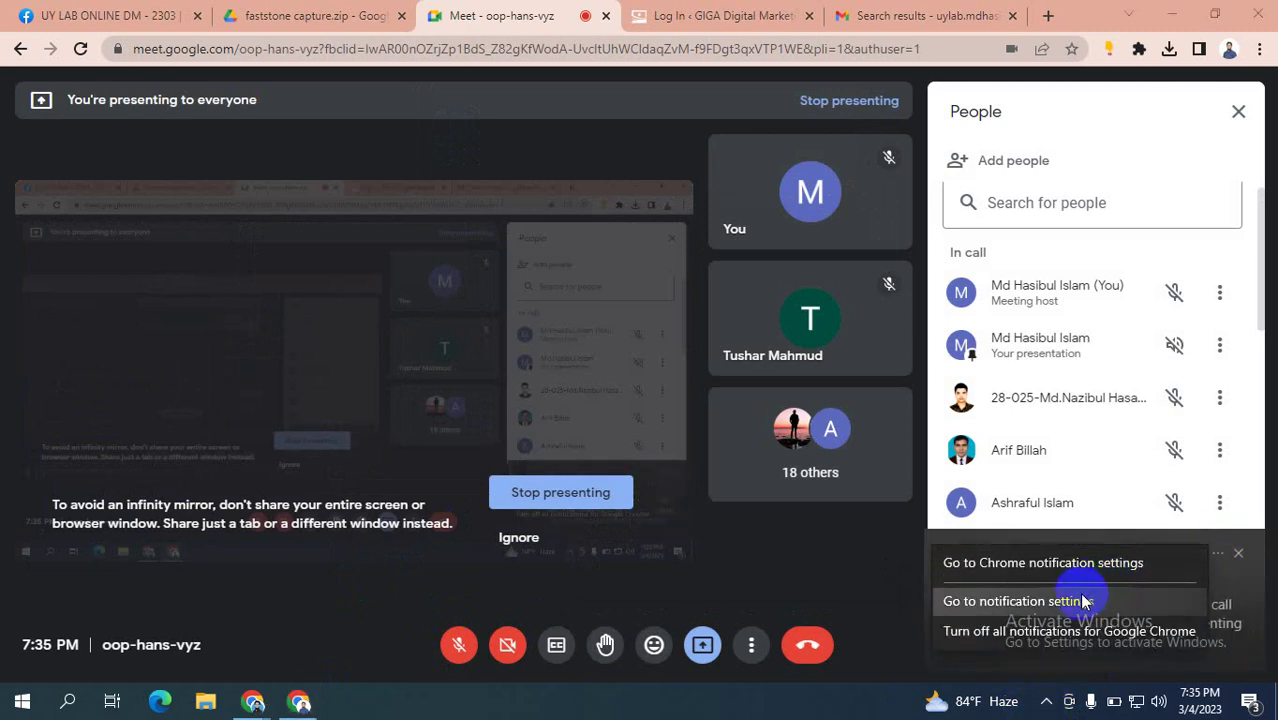
left_click(1056, 631)
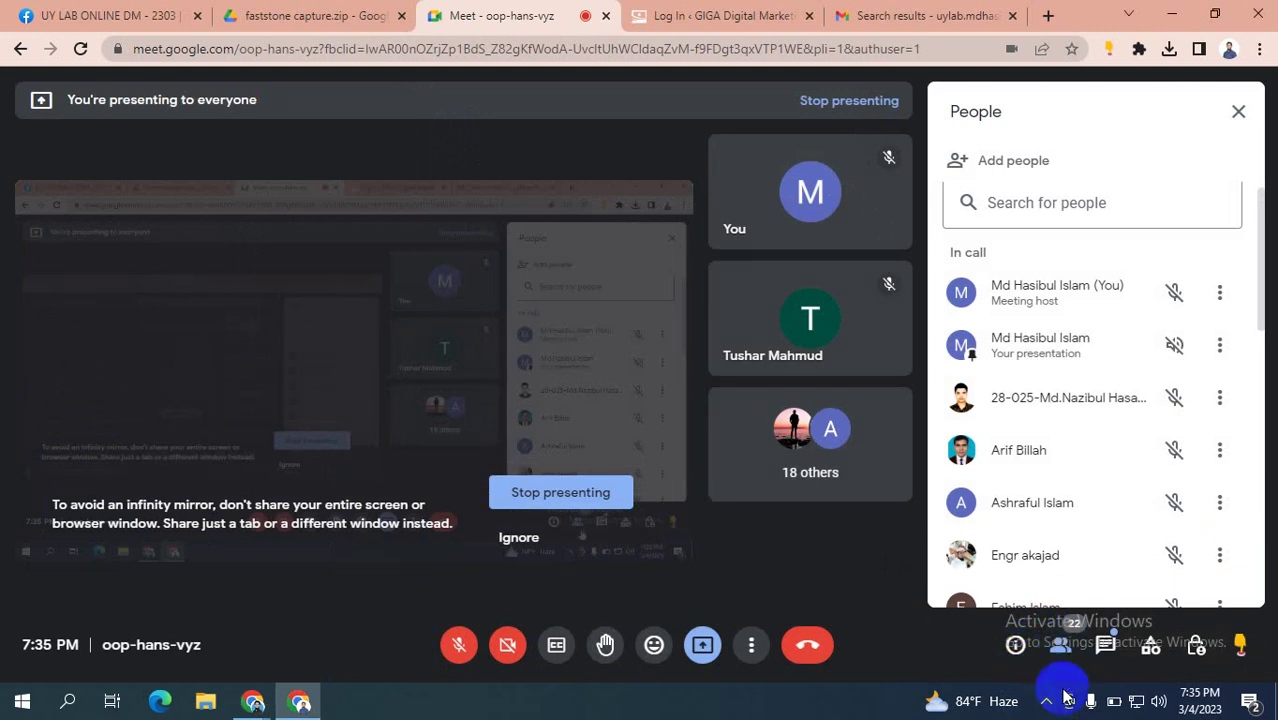
left_click(1050, 703)
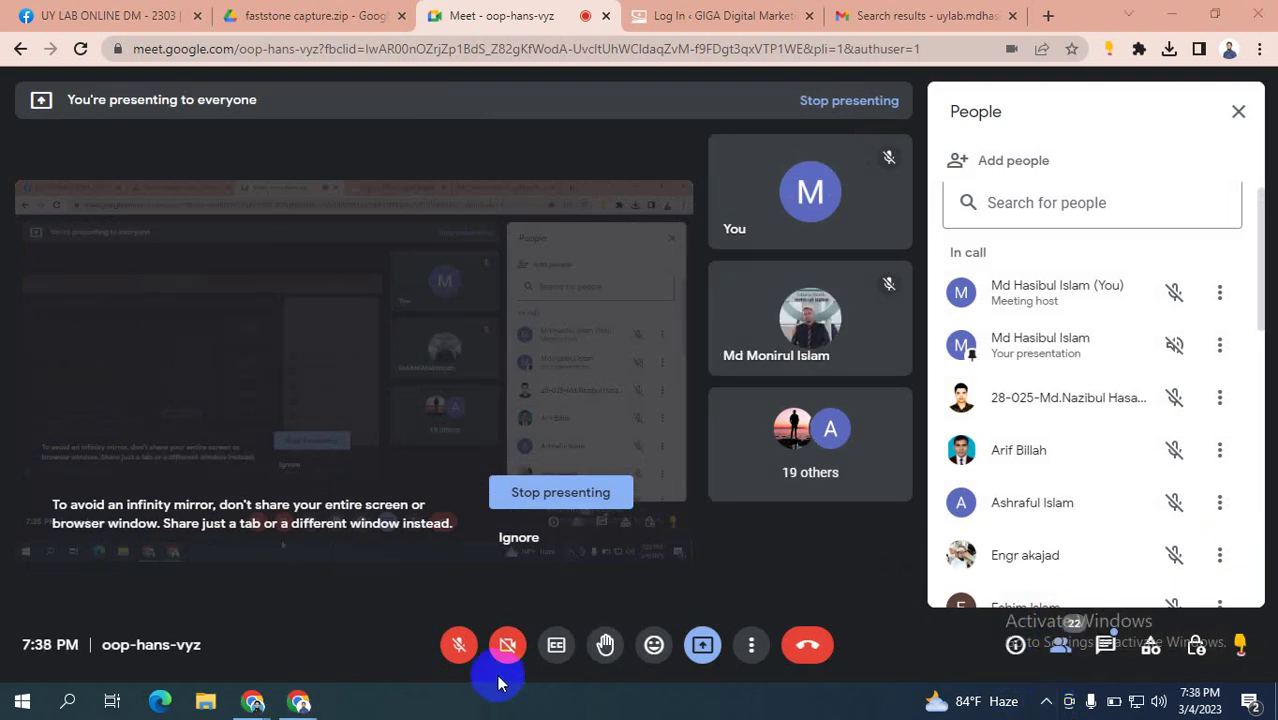
- Unmute the microphone in the Google Meet call and switch back to the site's home page
left_click(459, 645)
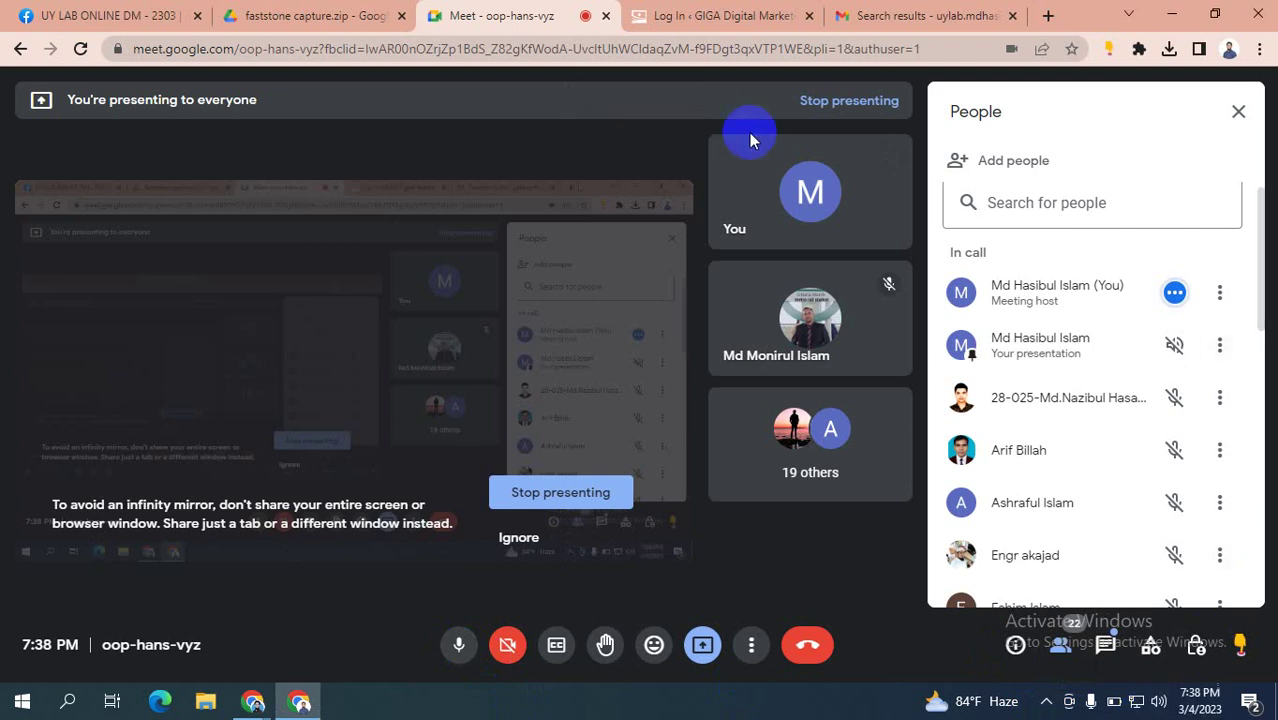
key("alt+Tab")
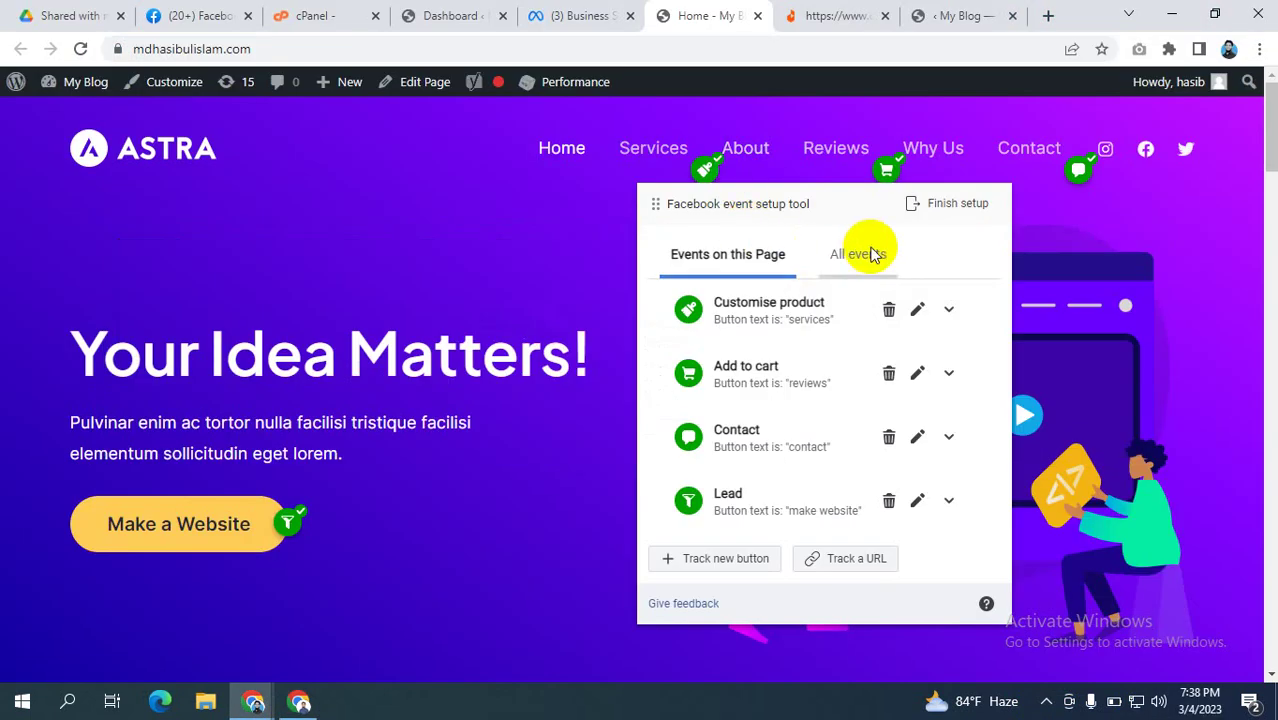
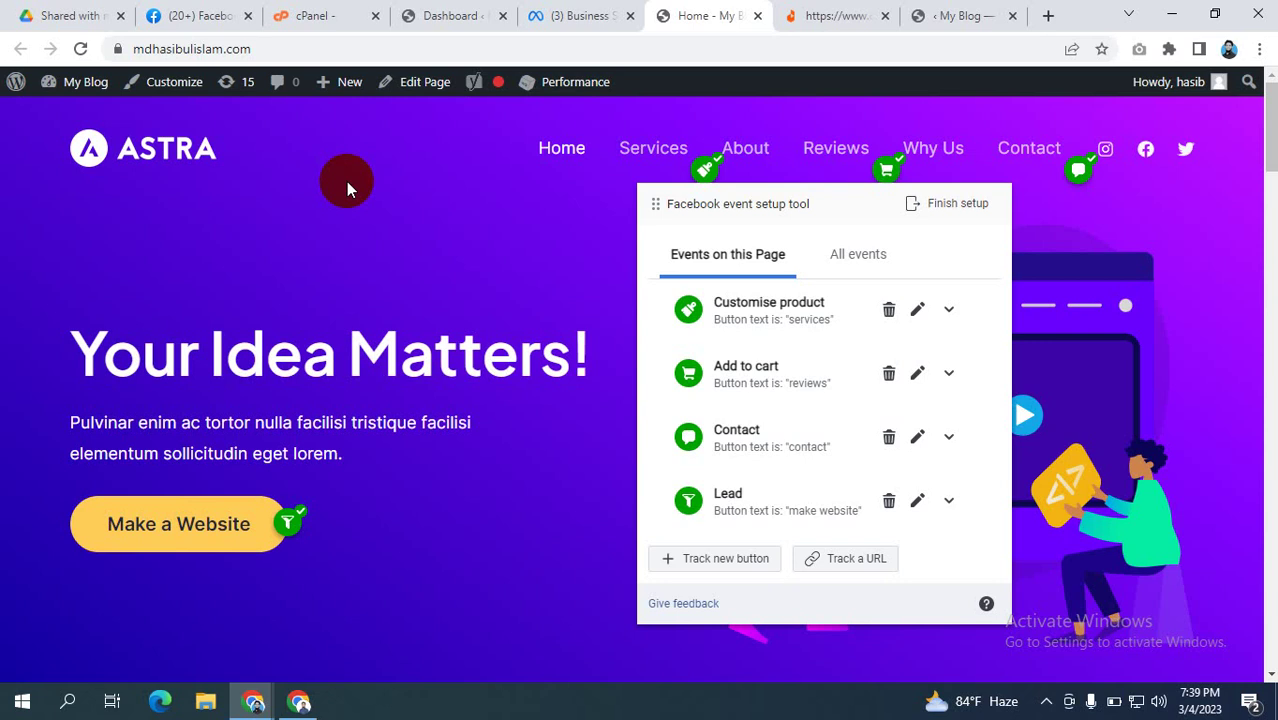
- Add /thankyou to the site's home address and load that page
left_click(328, 50)
left_click(328, 50)
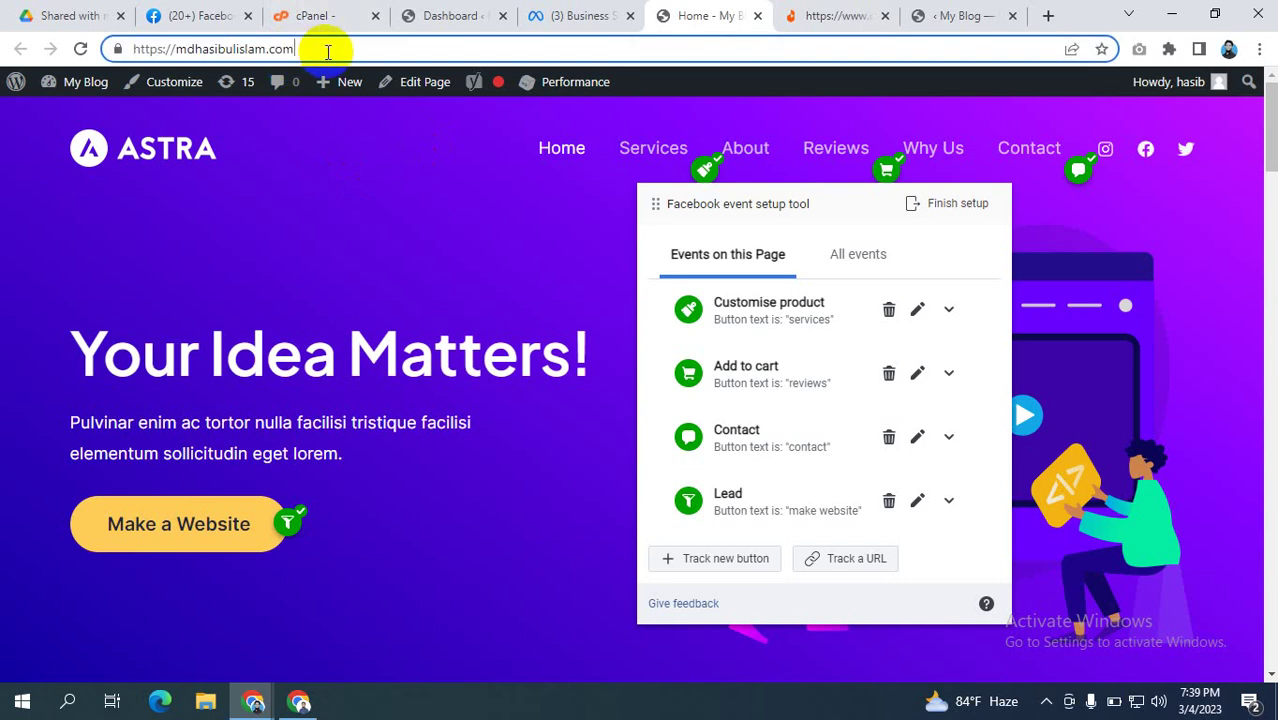
type("/")
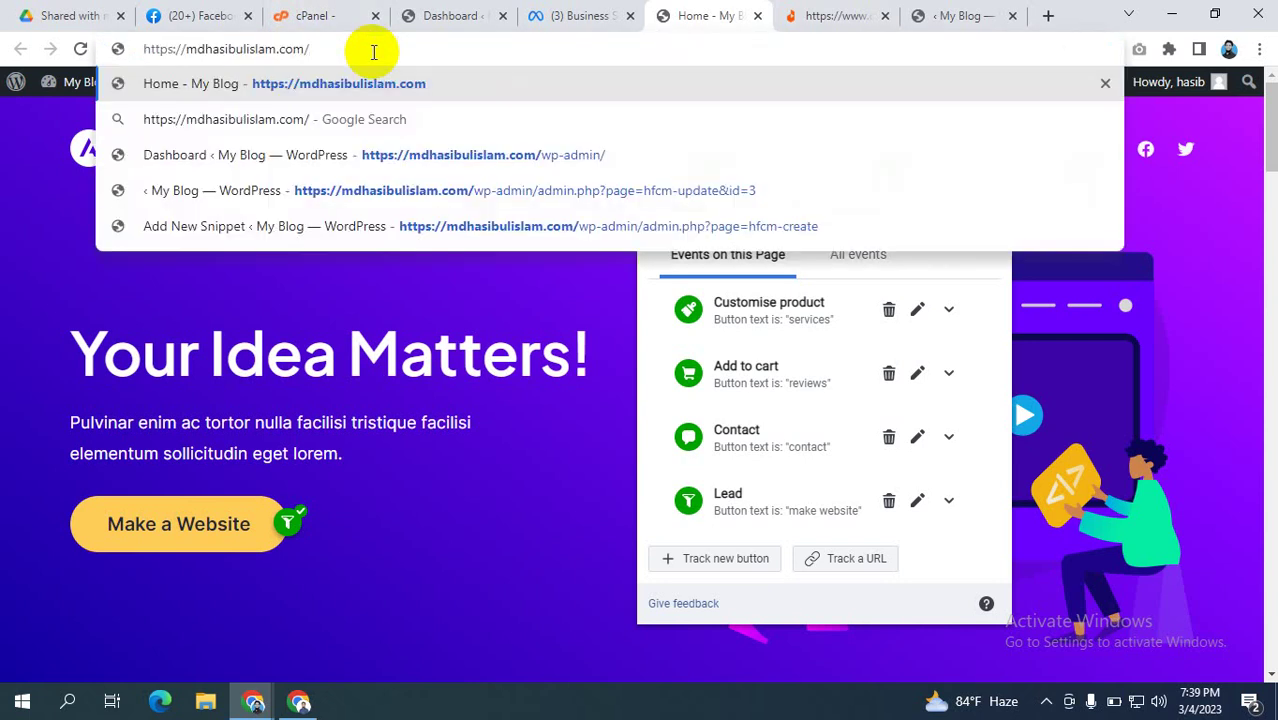
type("thankyou")
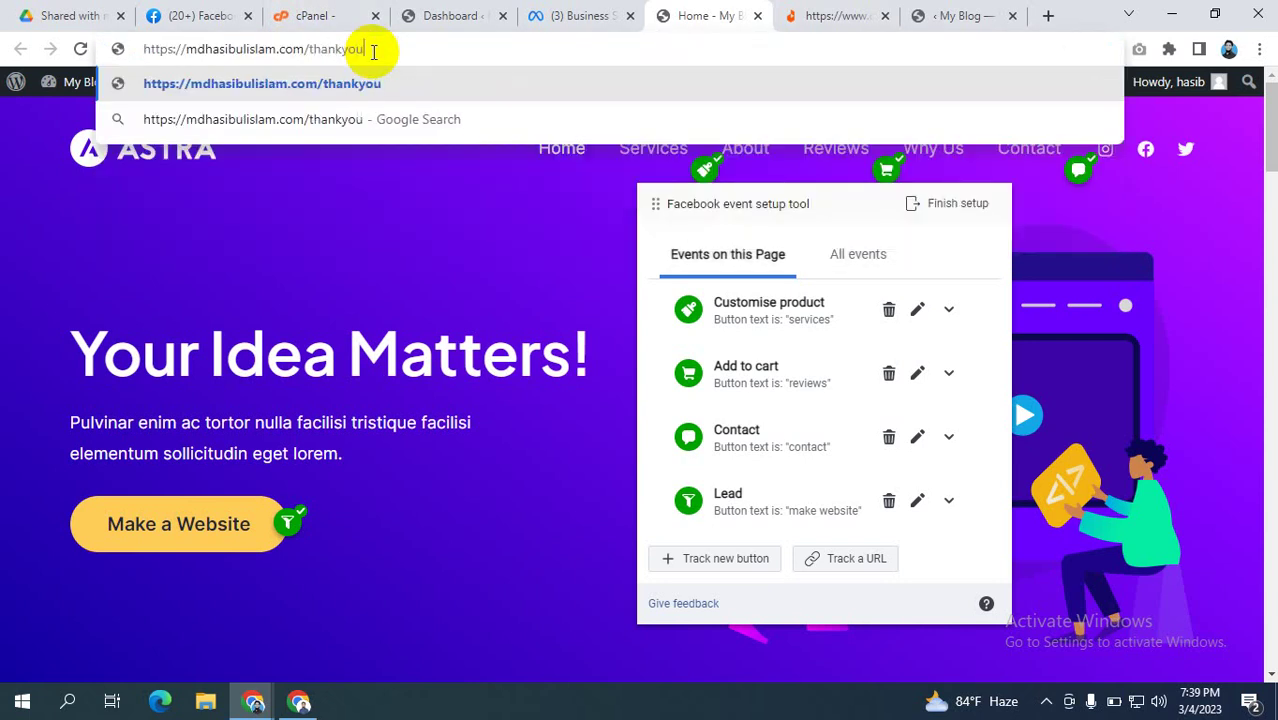
key("Return")
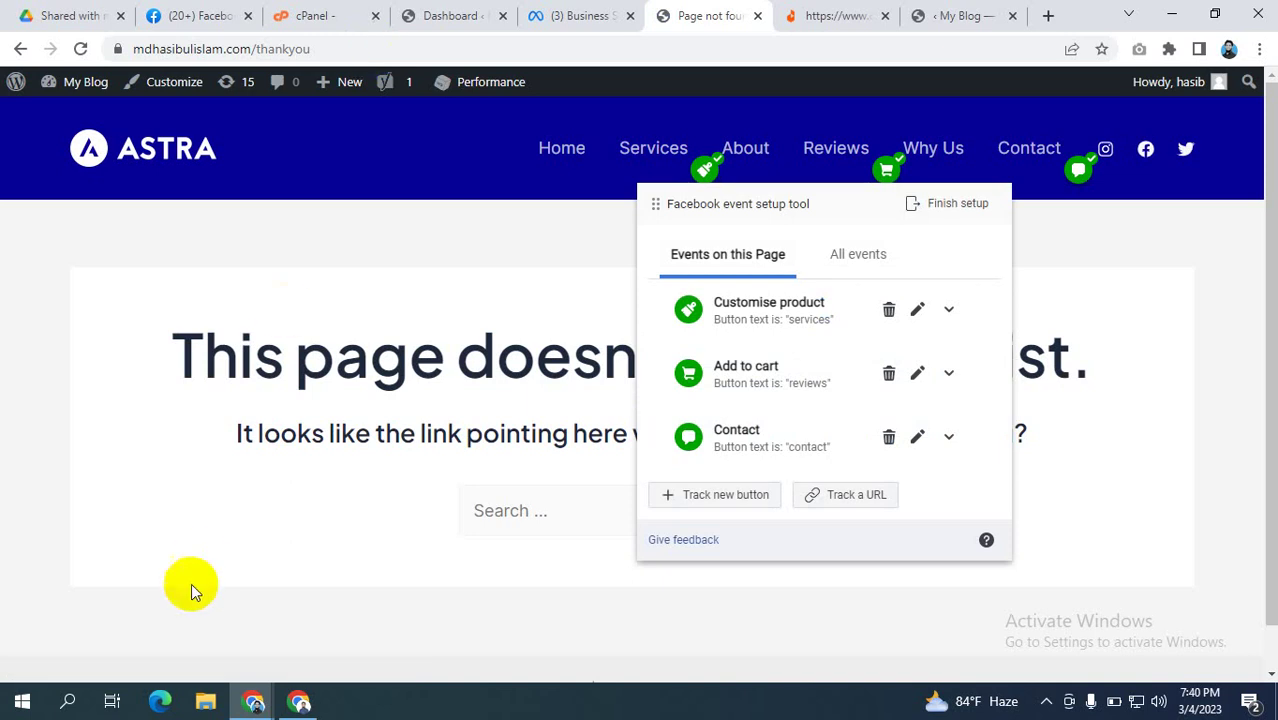
- Switch to the Google Meet call, mute and unmute the microphone, and return to the site's /thankyou page
left_click(299, 701)
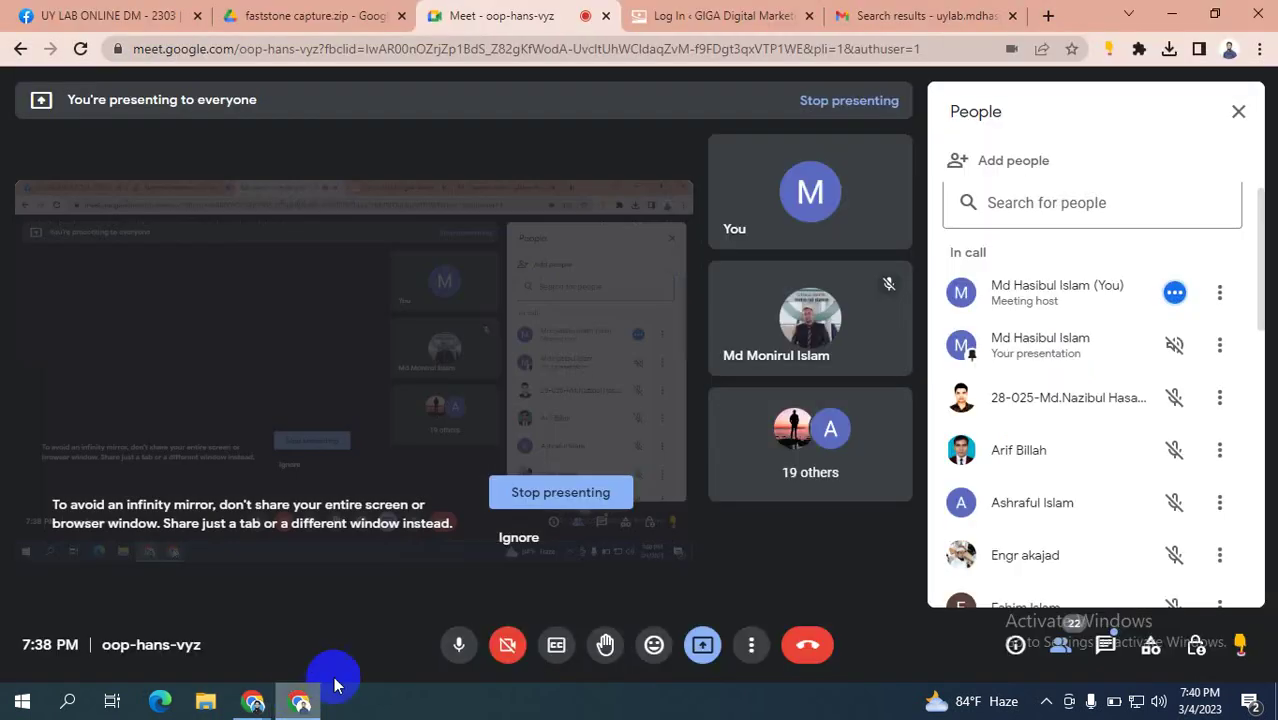
left_click(459, 644)
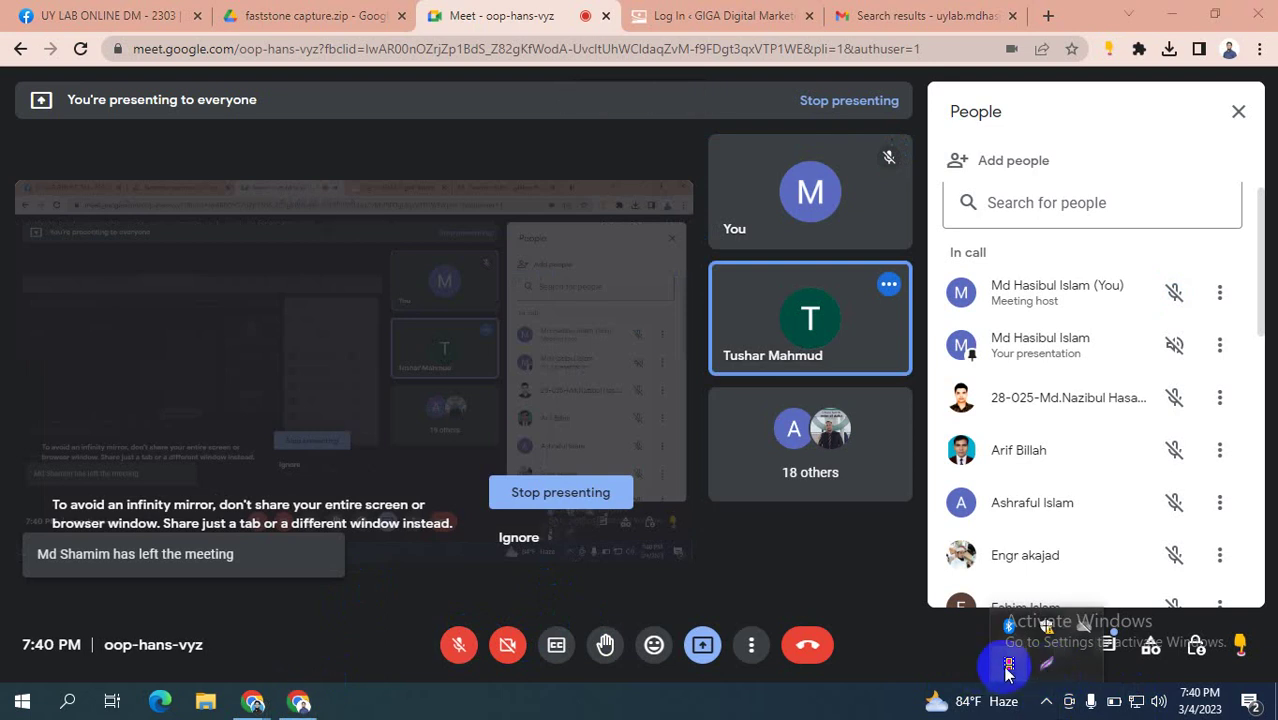
left_click(1046, 702)
left_click(459, 644)
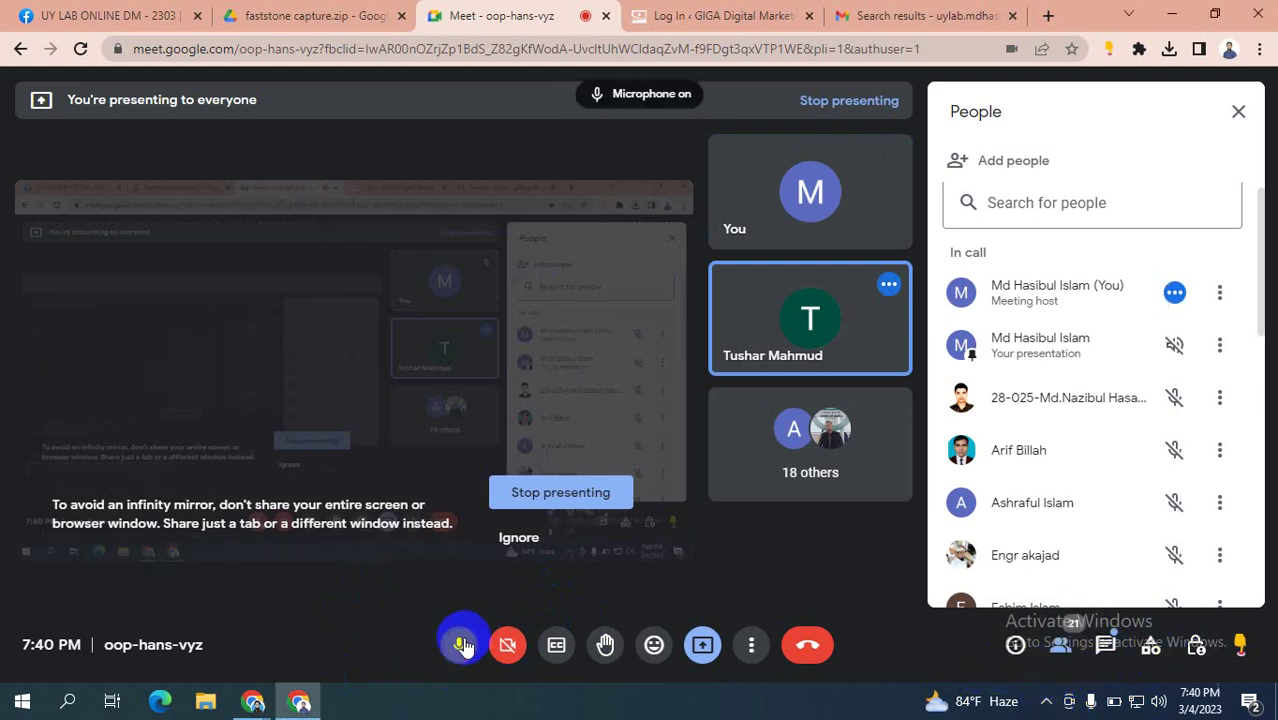
key("alt+Tab")
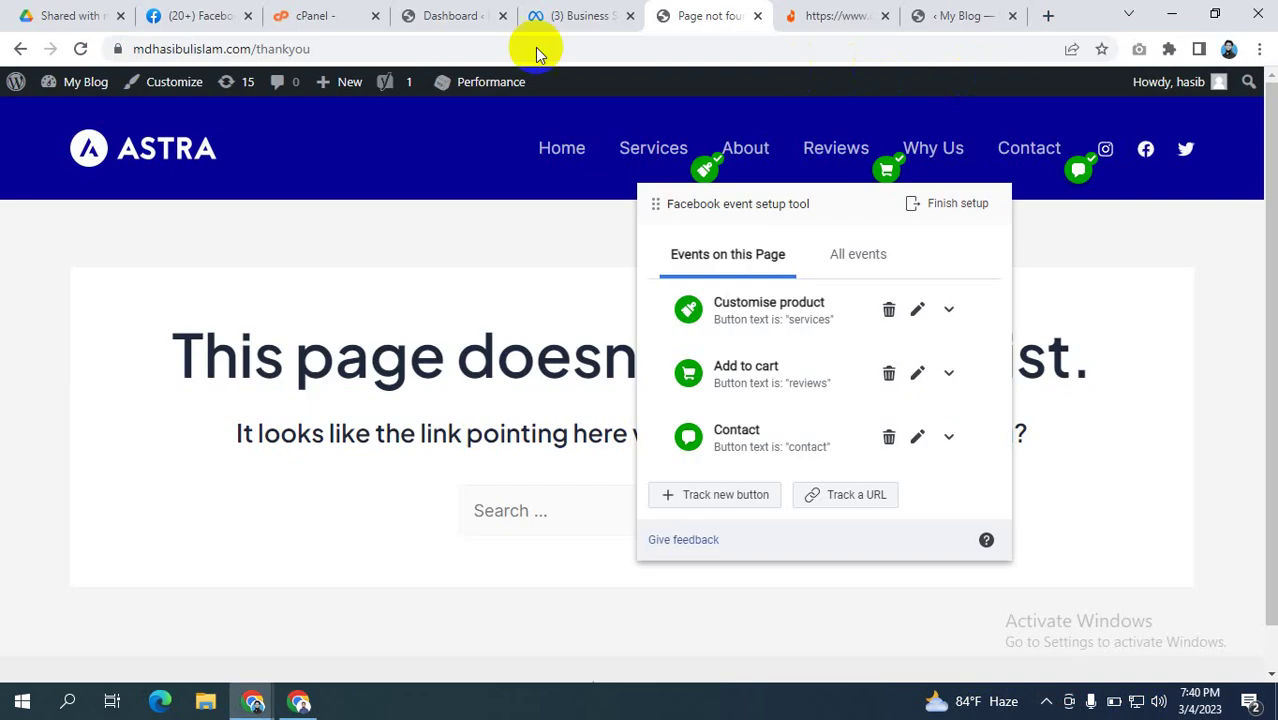
- Highlight the full /thankyou page URL in the address bar and examine it as the address for a URL event
left_click(312, 50)
left_click_drag(312, 50, 108, 46)
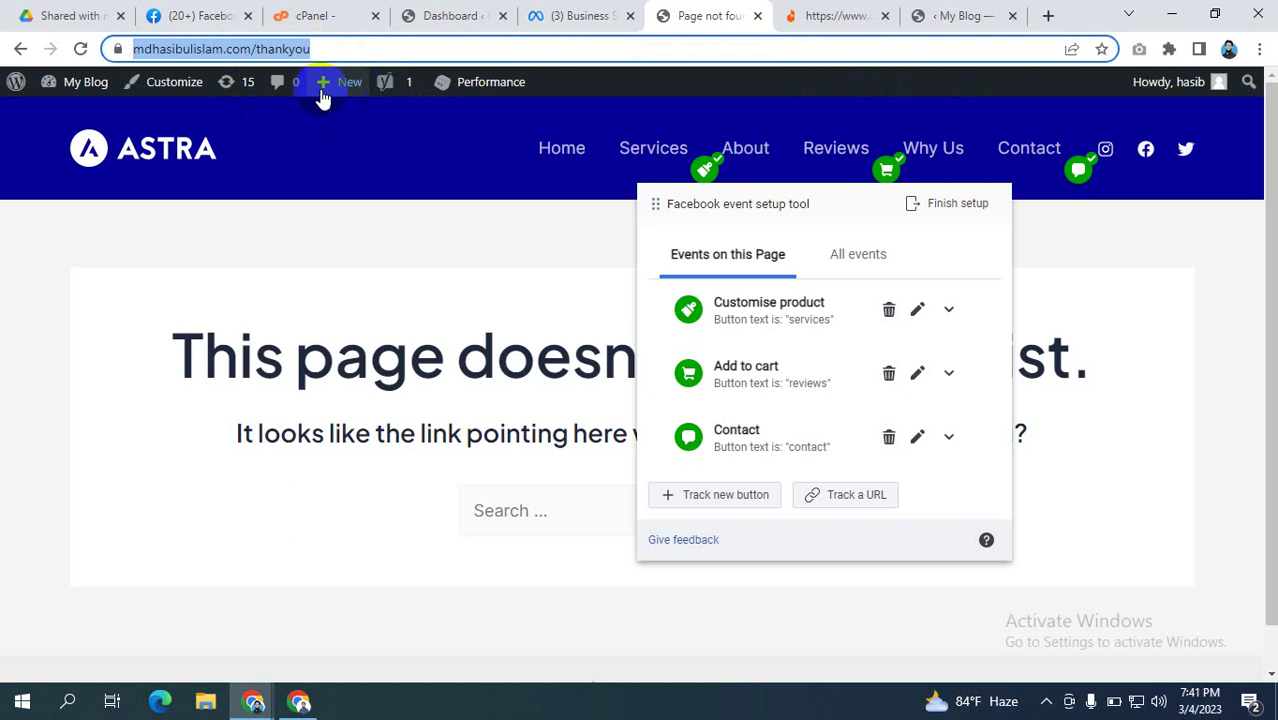
left_click(397, 48)
key("ctrl+a")
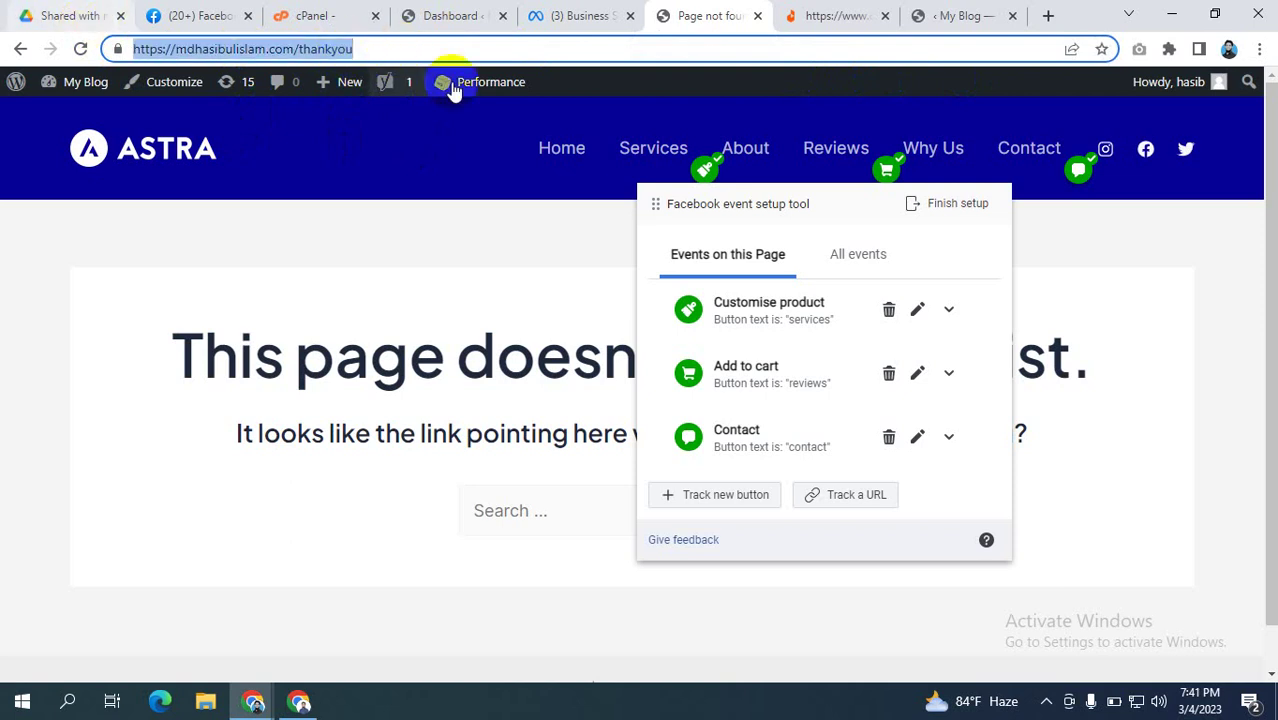
mouse_move(470, 100)
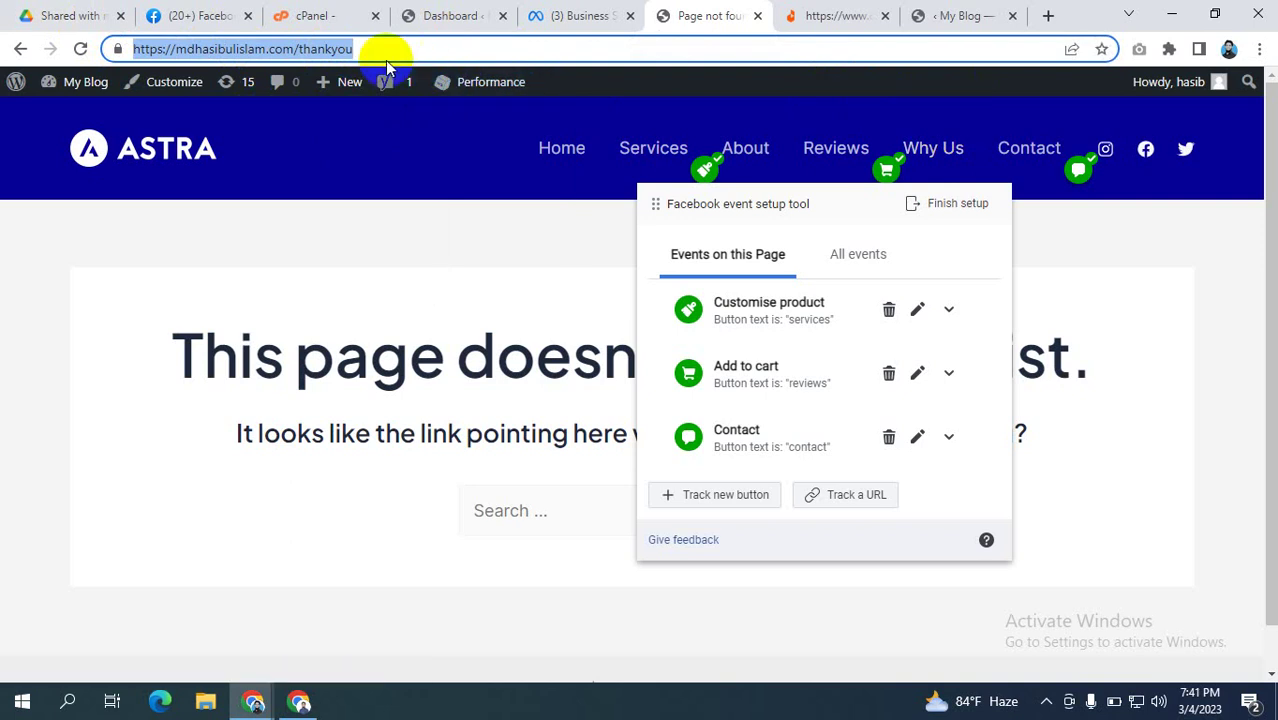
left_click_drag(408, 40, 71, 28)
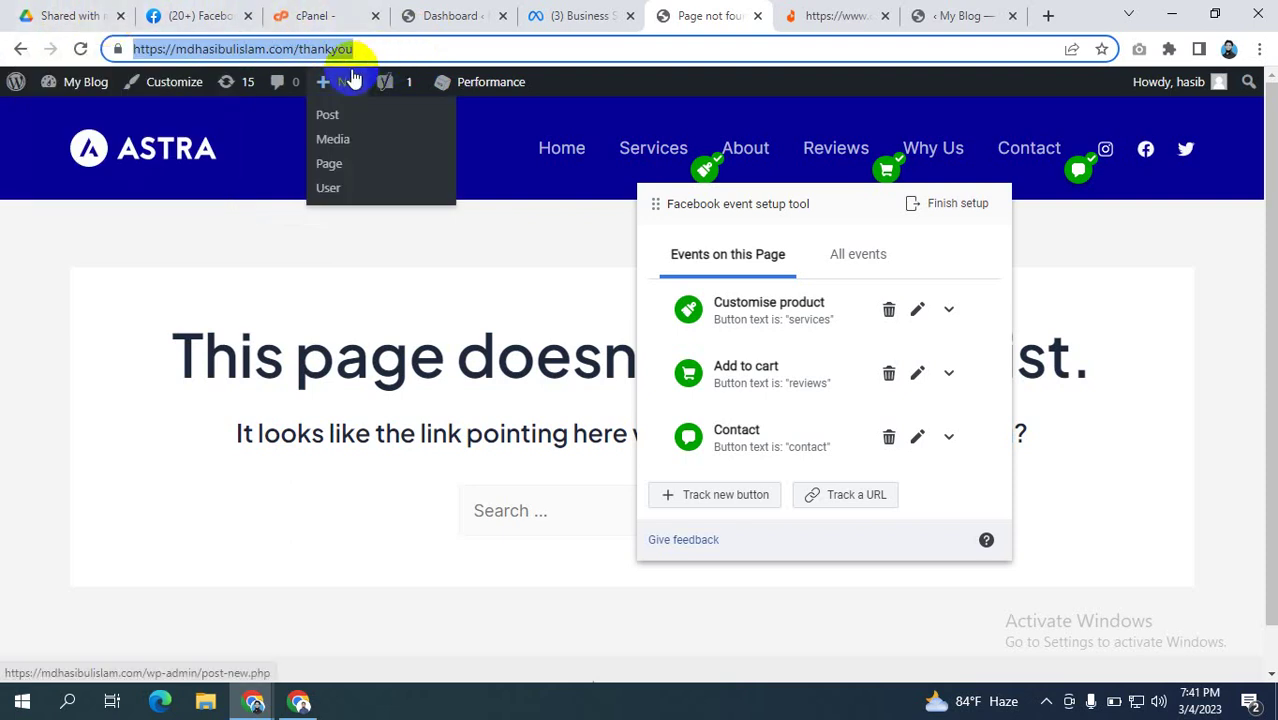
mouse_move(414, 88)
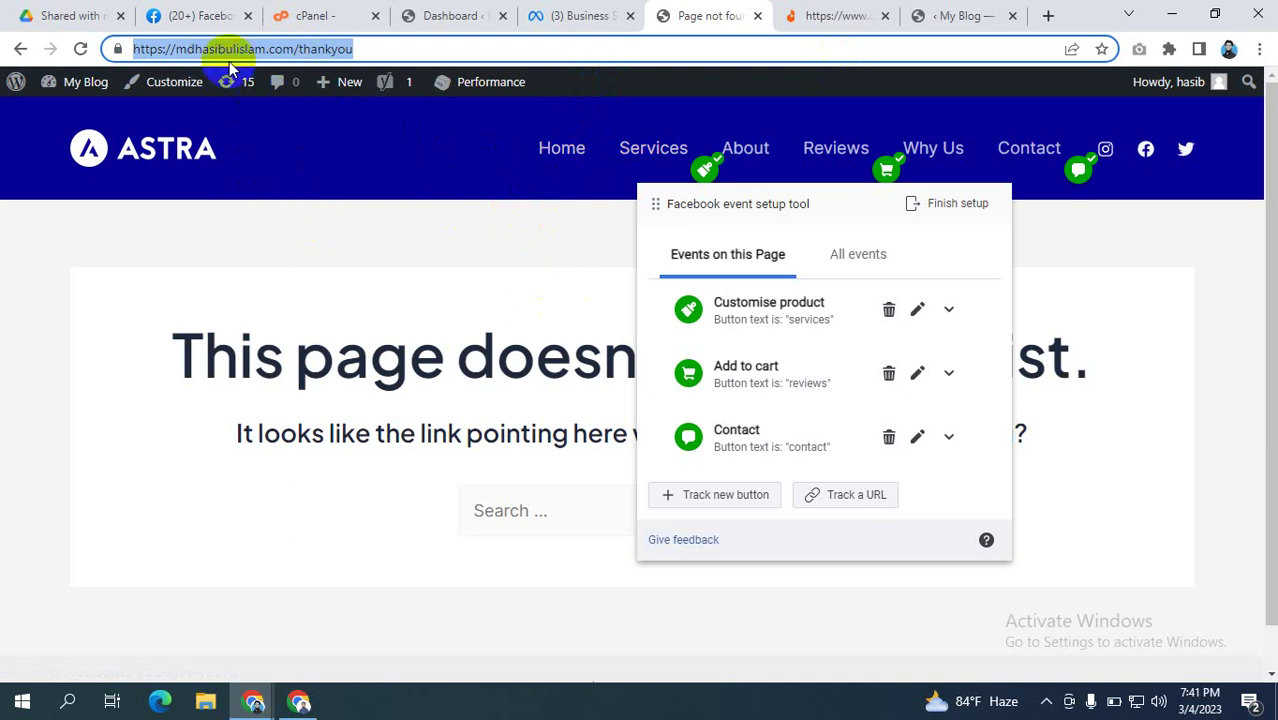
left_click(162, 50)
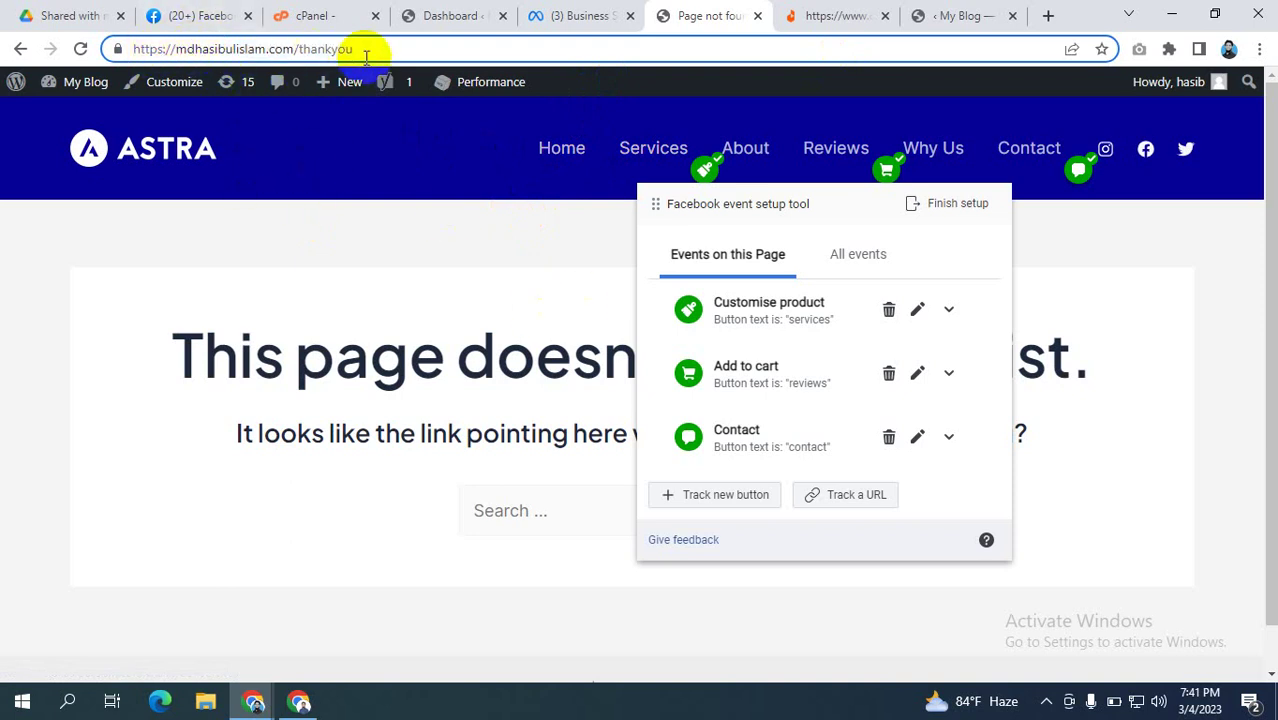
- Start tracking a new event by URL on the thank-you page and choose Purchase as the event
left_click_drag(368, 48, 88, 44)
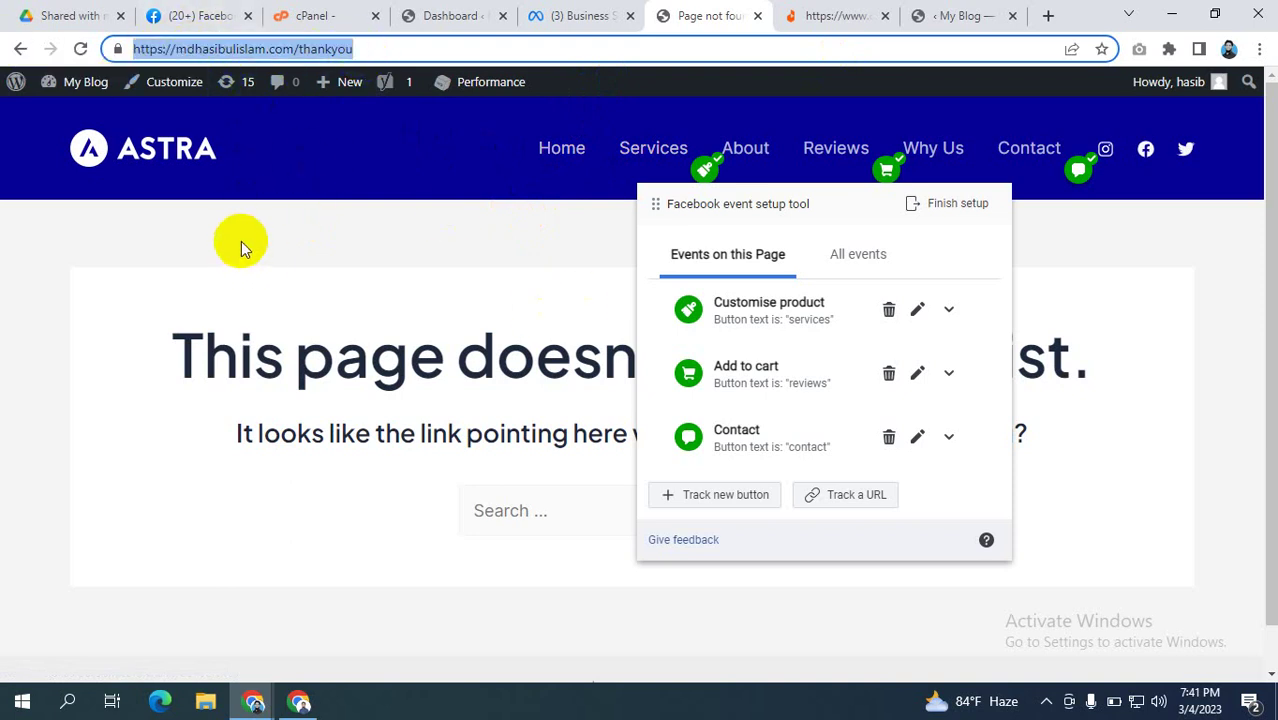
left_click(855, 500)
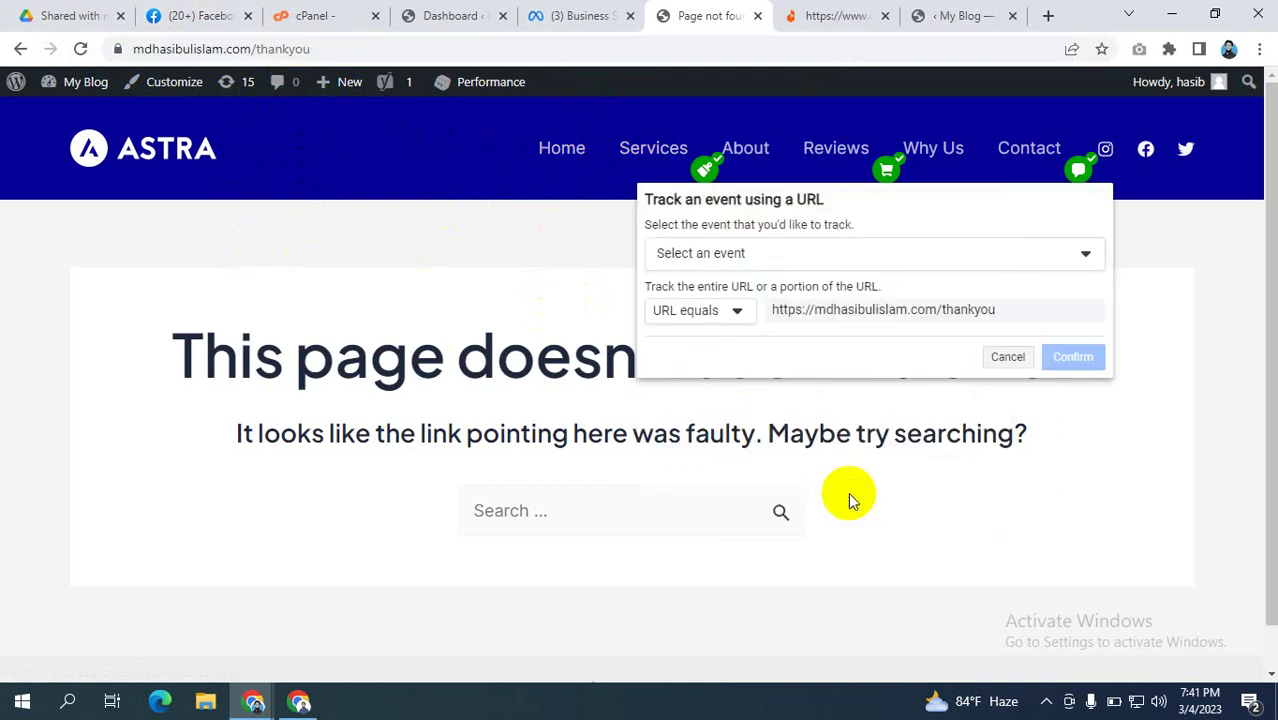
left_click(713, 253)
scroll(742, 392, "down", 1)
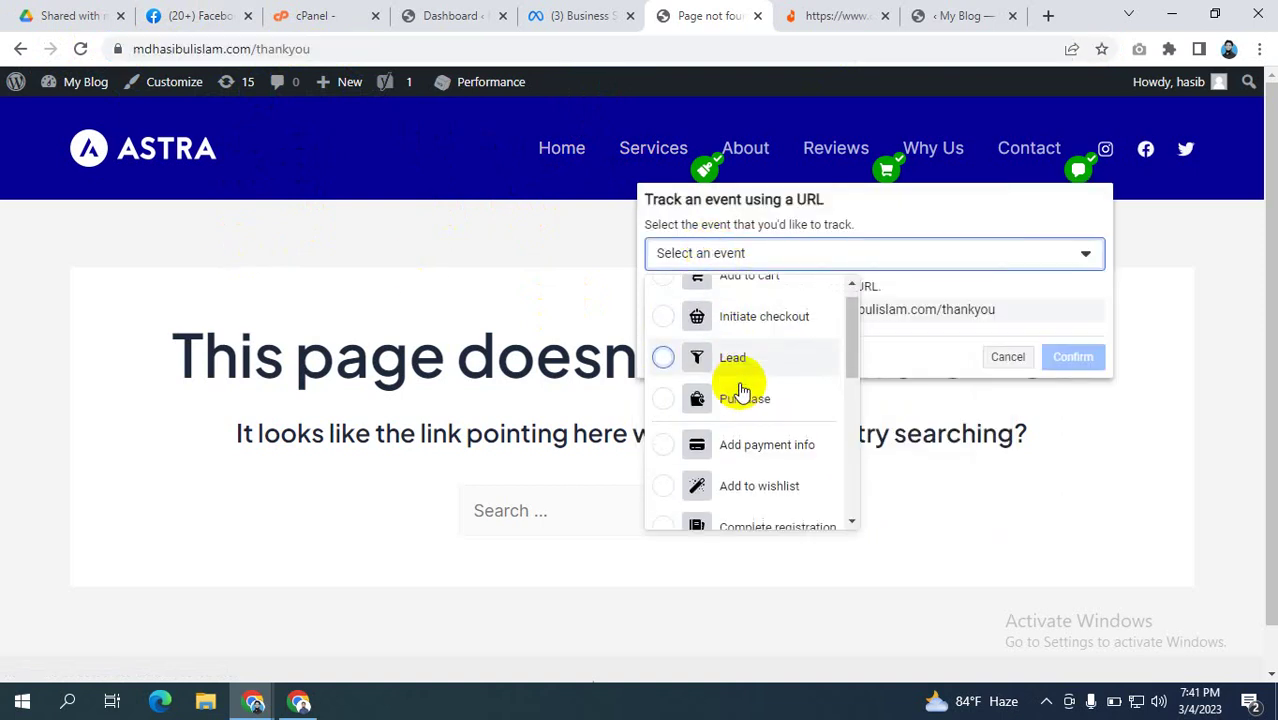
scroll(742, 392, "down", 1)
left_click(697, 324)
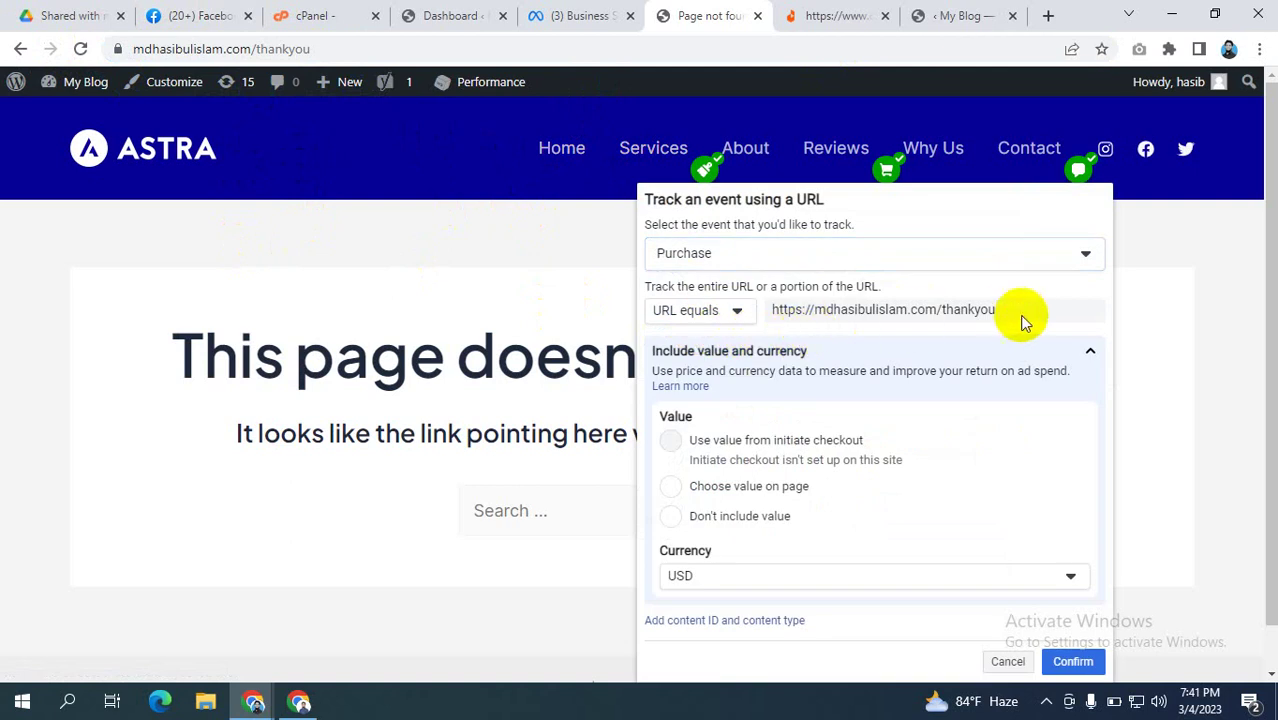
left_click_drag(1013, 314, 747, 309)
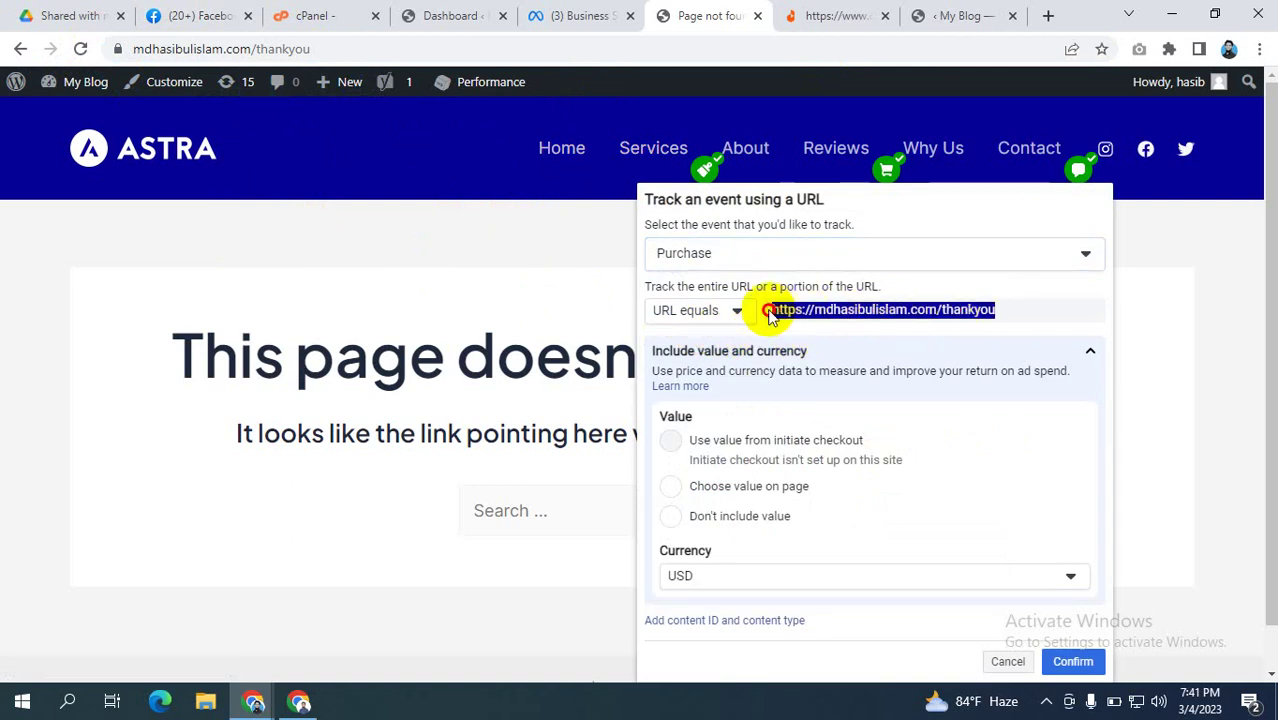
left_click(957, 311)
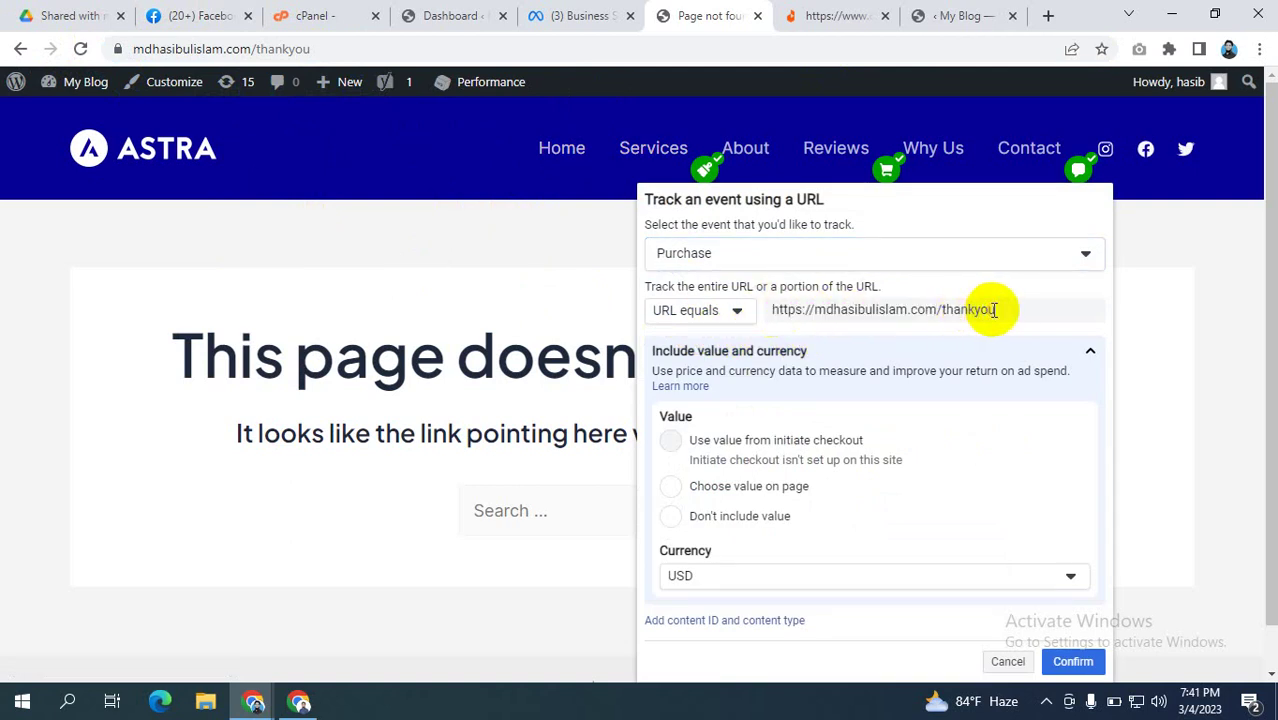
left_click_drag(765, 310, 1021, 309)
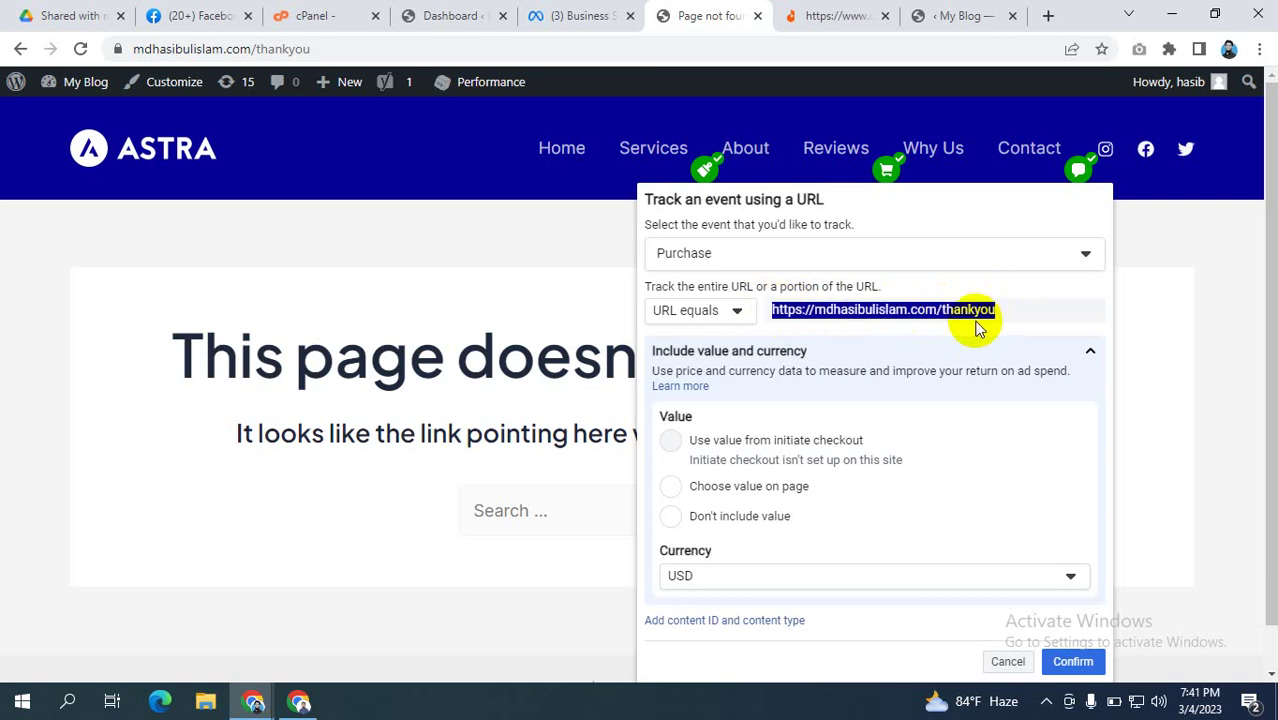
left_click(910, 313)
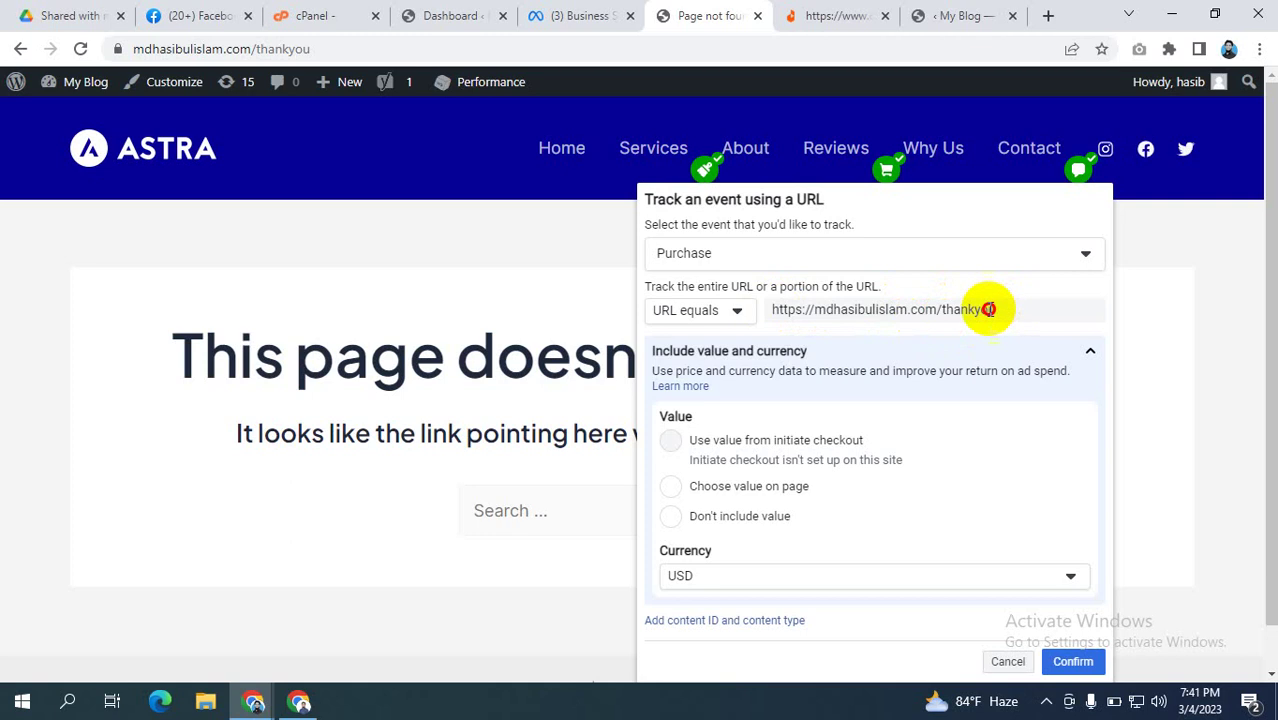
left_click_drag(996, 311, 742, 296)
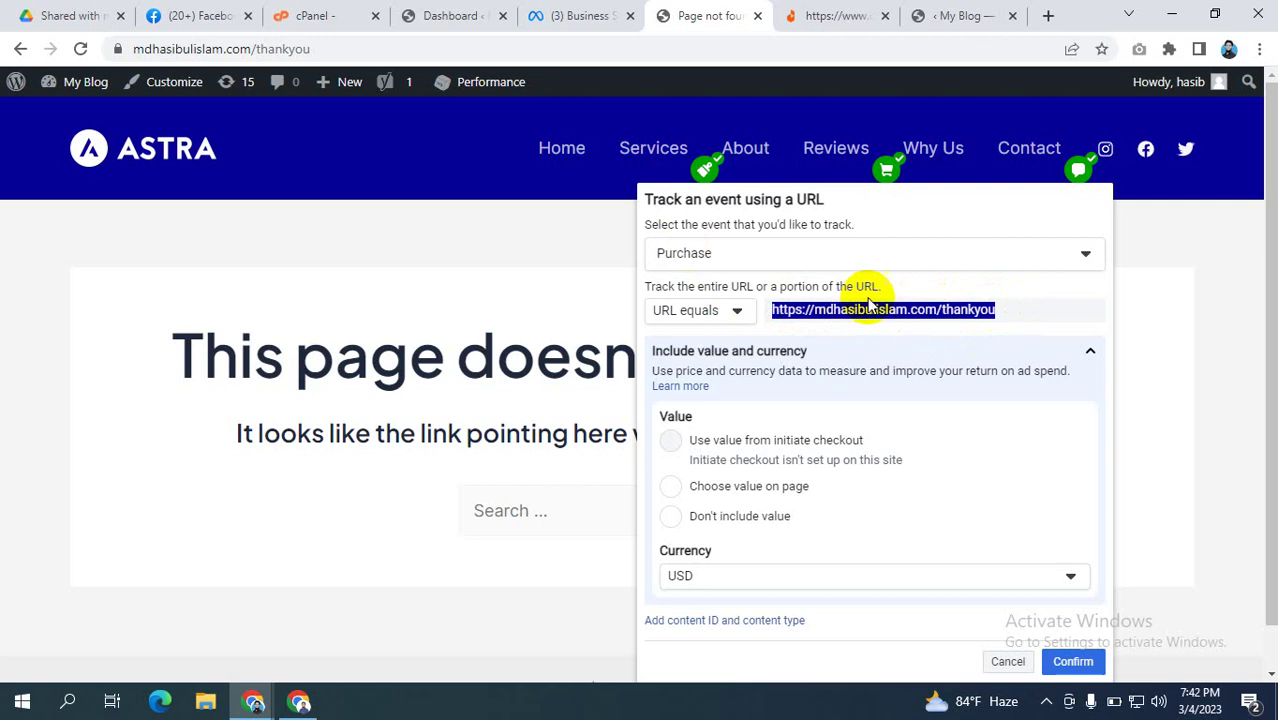
left_click(1000, 311)
left_click_drag(995, 311, 770, 308)
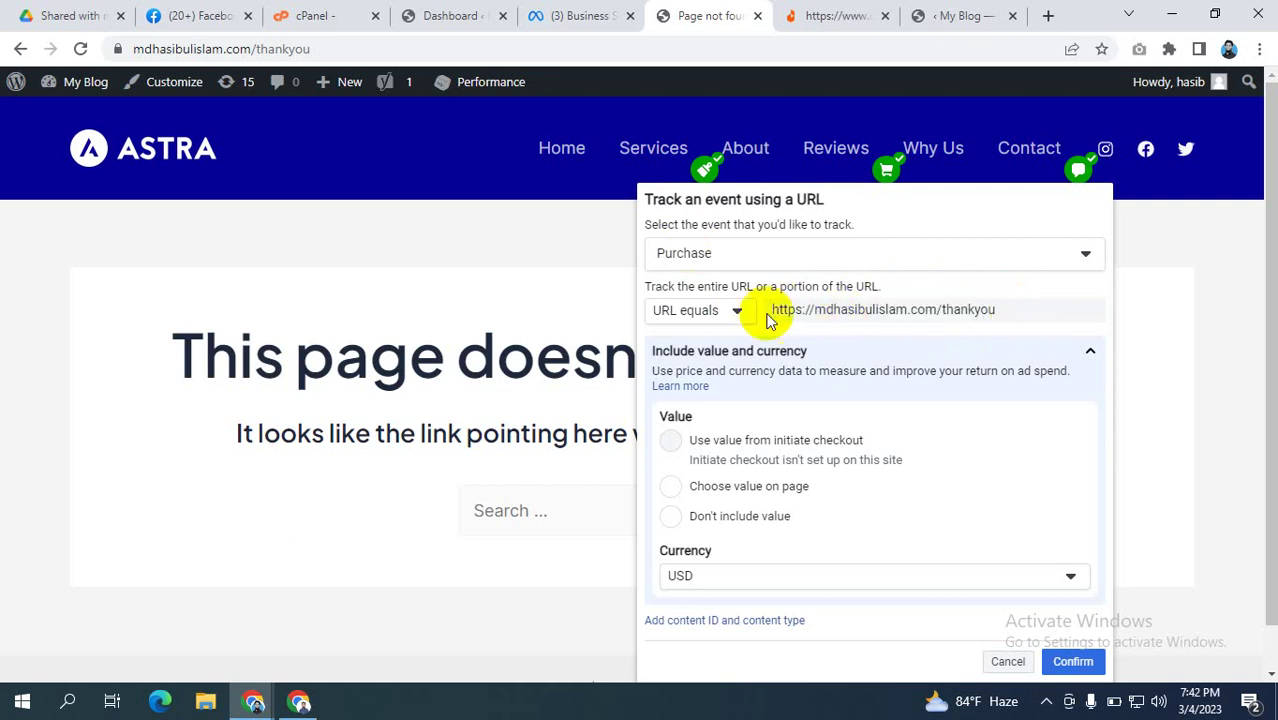
- Change the Purchase event's rule to URL contains and shorten the matched text to "thankyou"
left_click(738, 311)
left_click(697, 375)
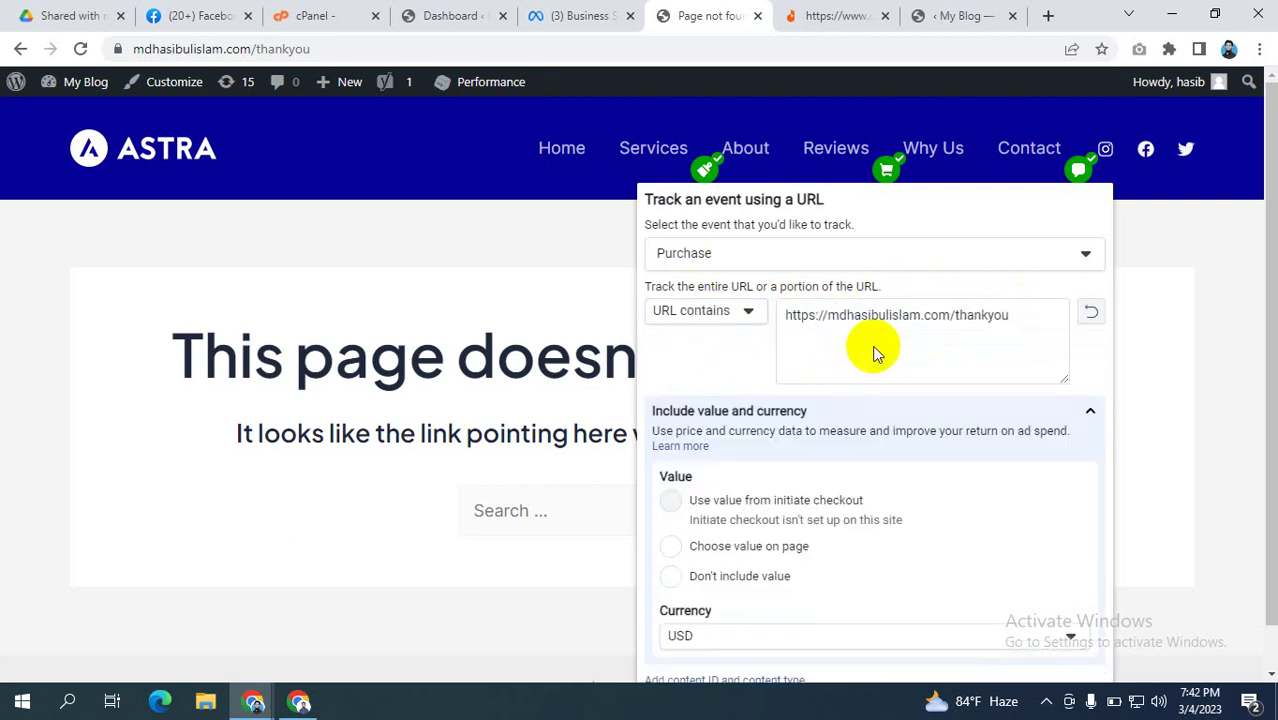
left_click_drag(955, 315, 746, 313)
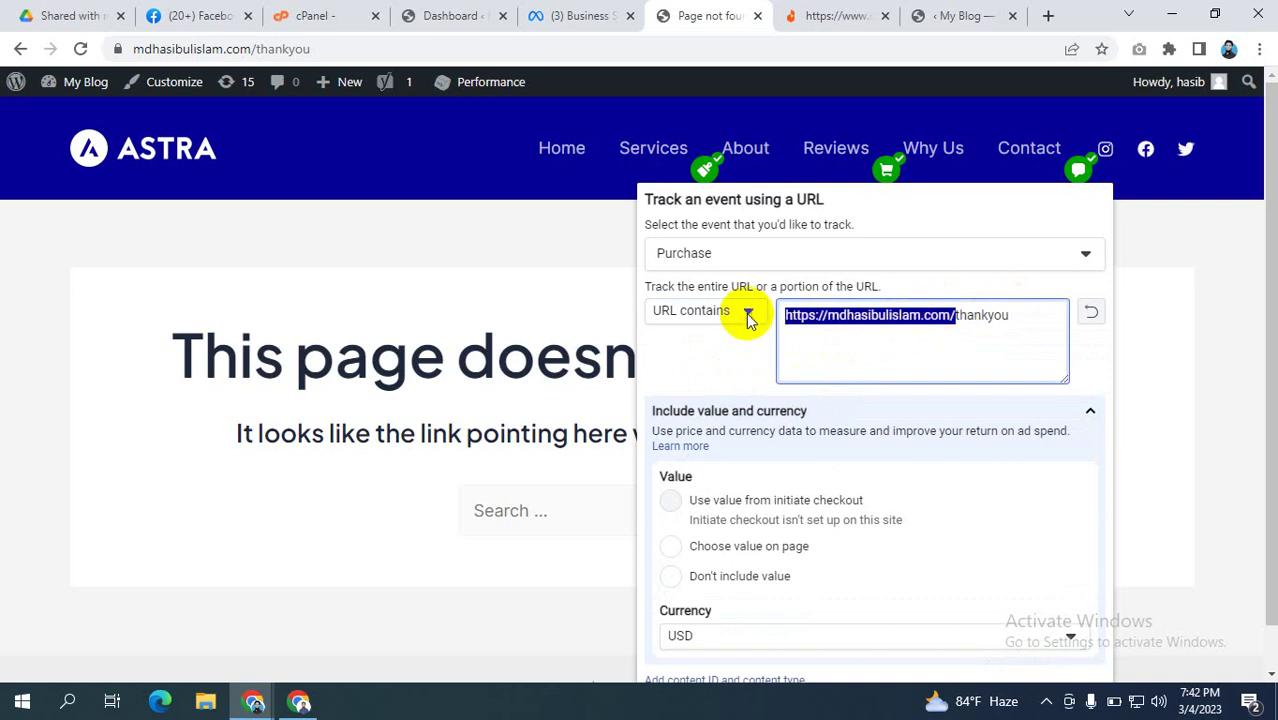
key("BackSpace")
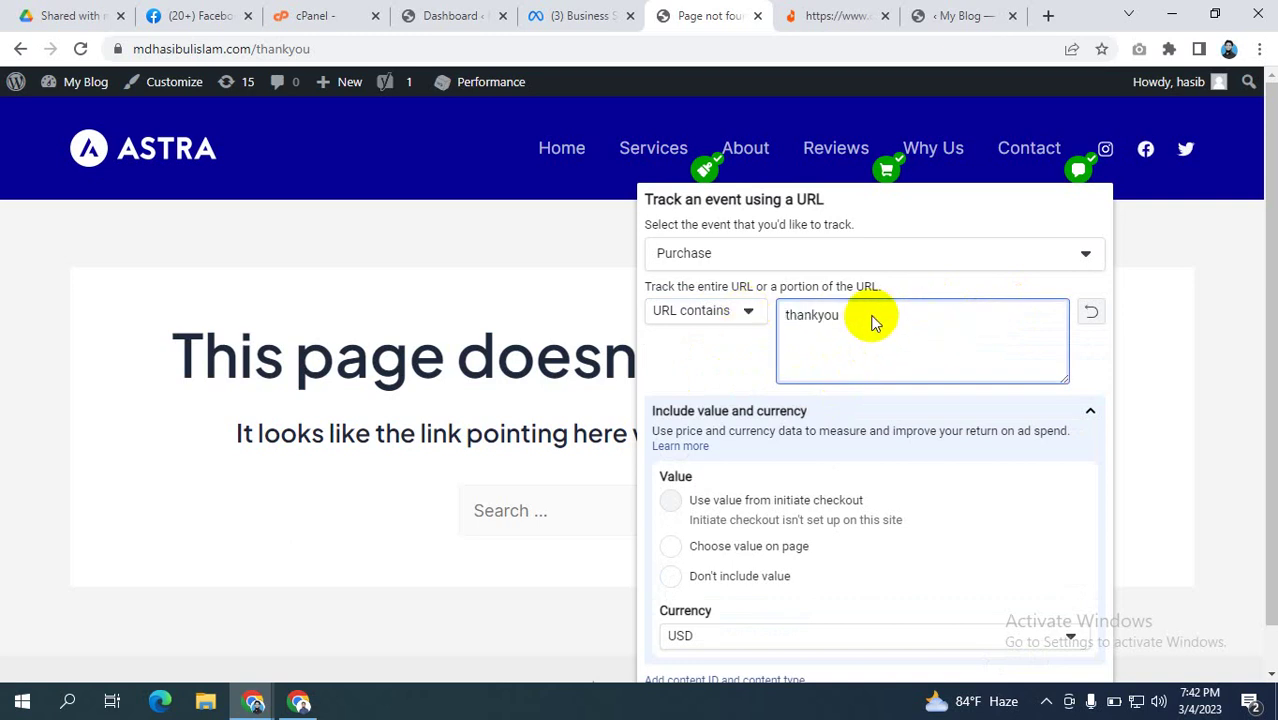
left_click(936, 217)
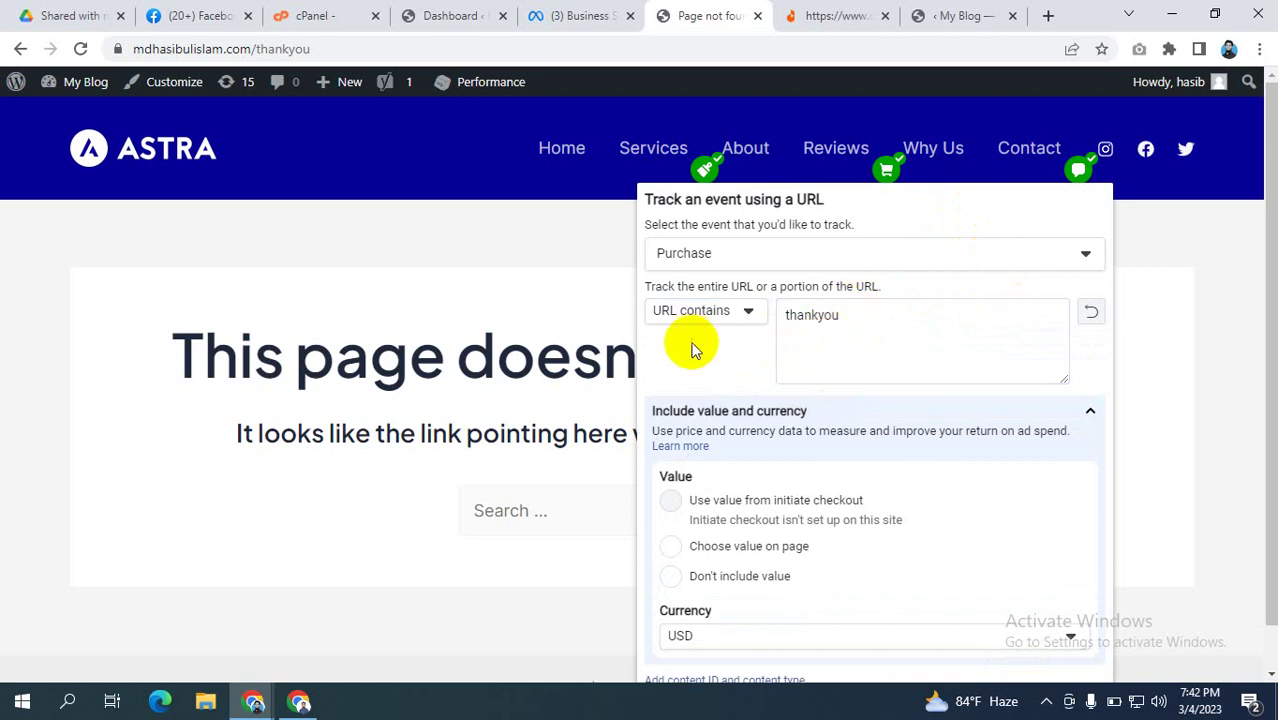
- Set the Purchase event to Don't include value and confirm the event
scroll(710, 354, "down", 1)
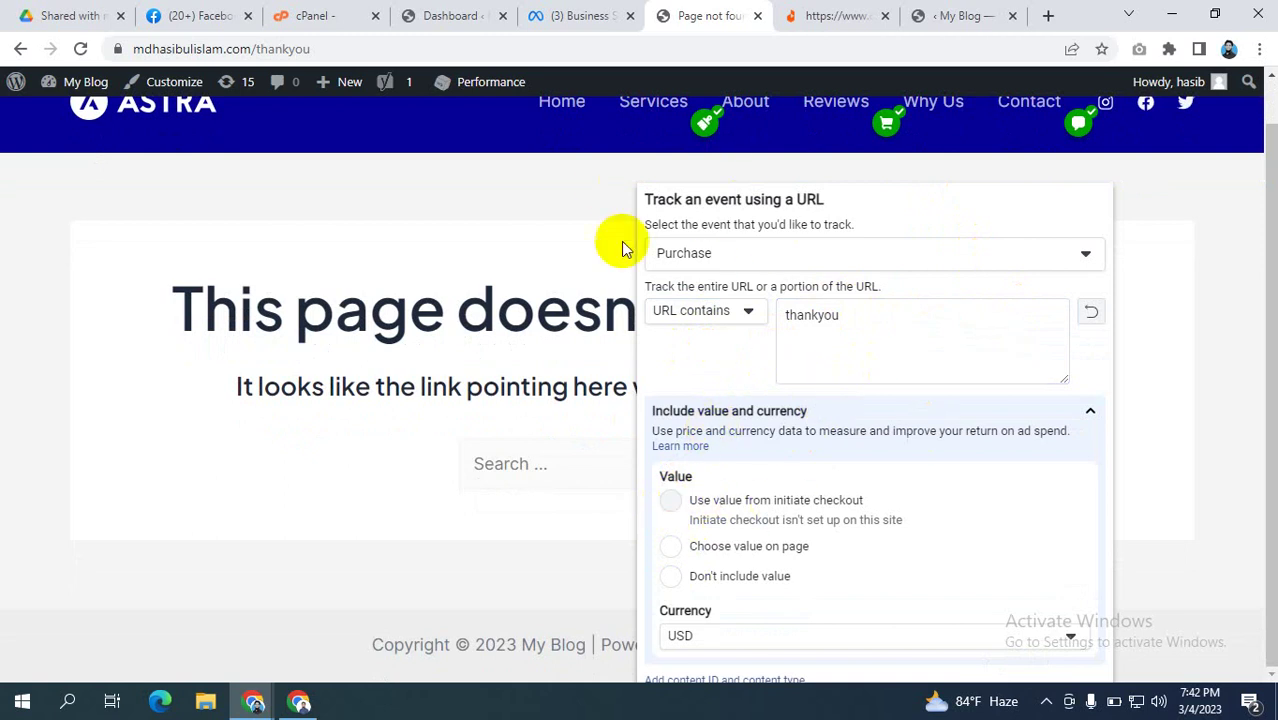
left_click(668, 501)
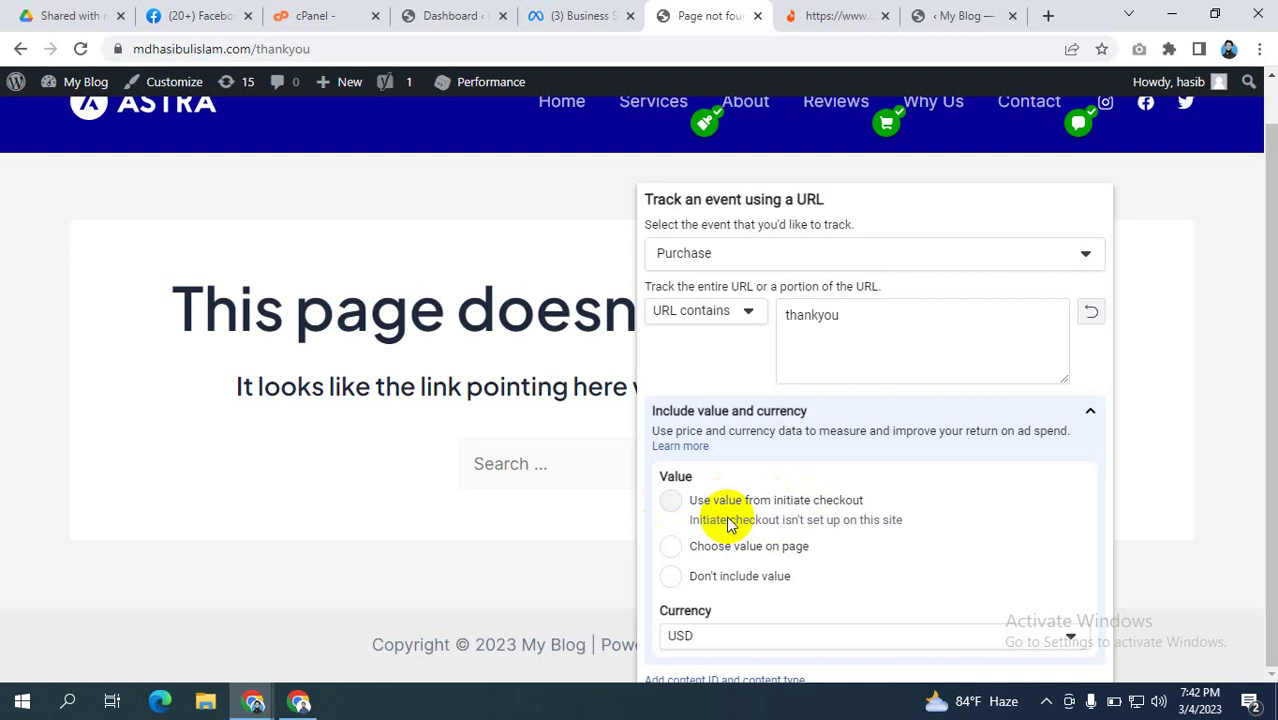
left_click(670, 546)
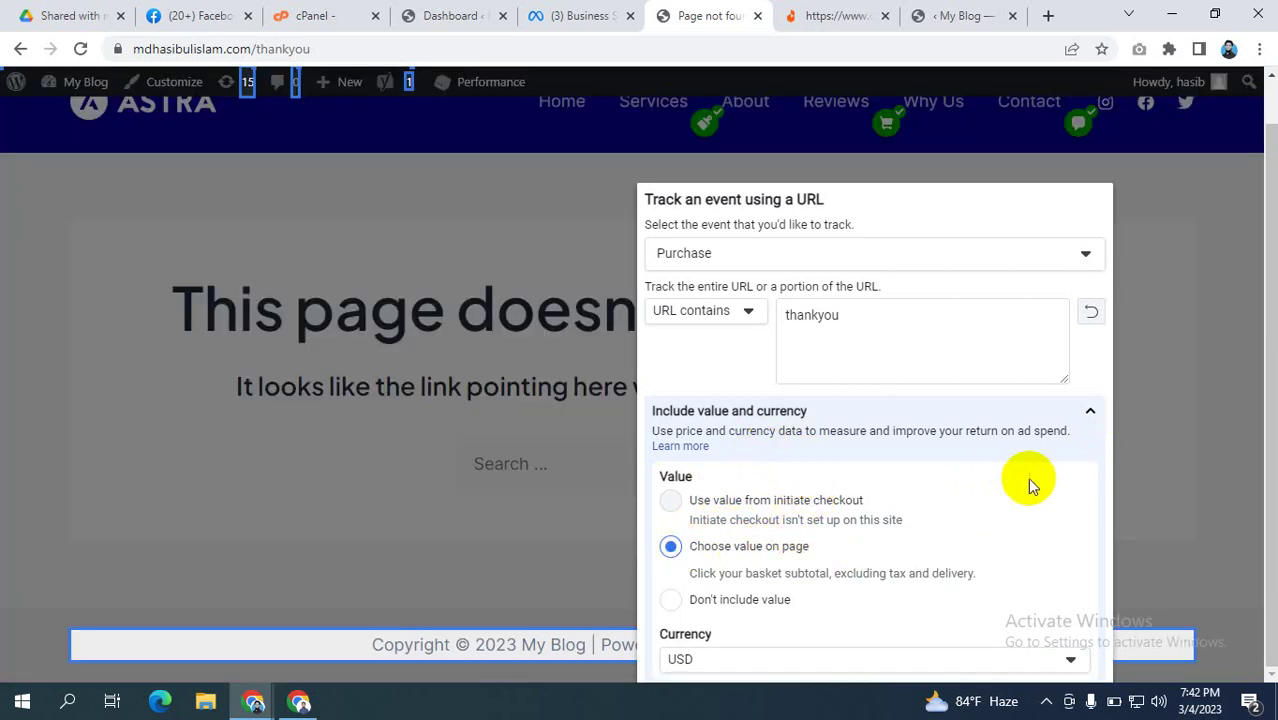
key("ctrl+minus")
key("ctrl+minus")
key("ctrl+minus")
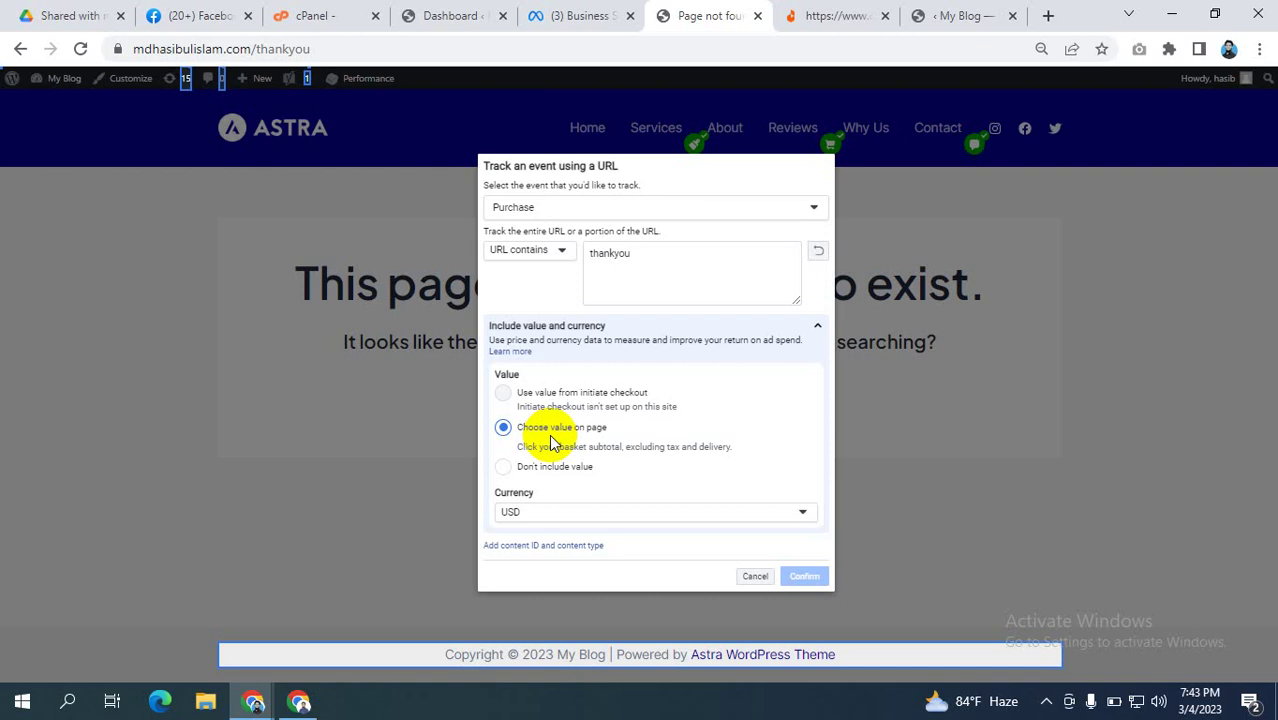
left_click(506, 467)
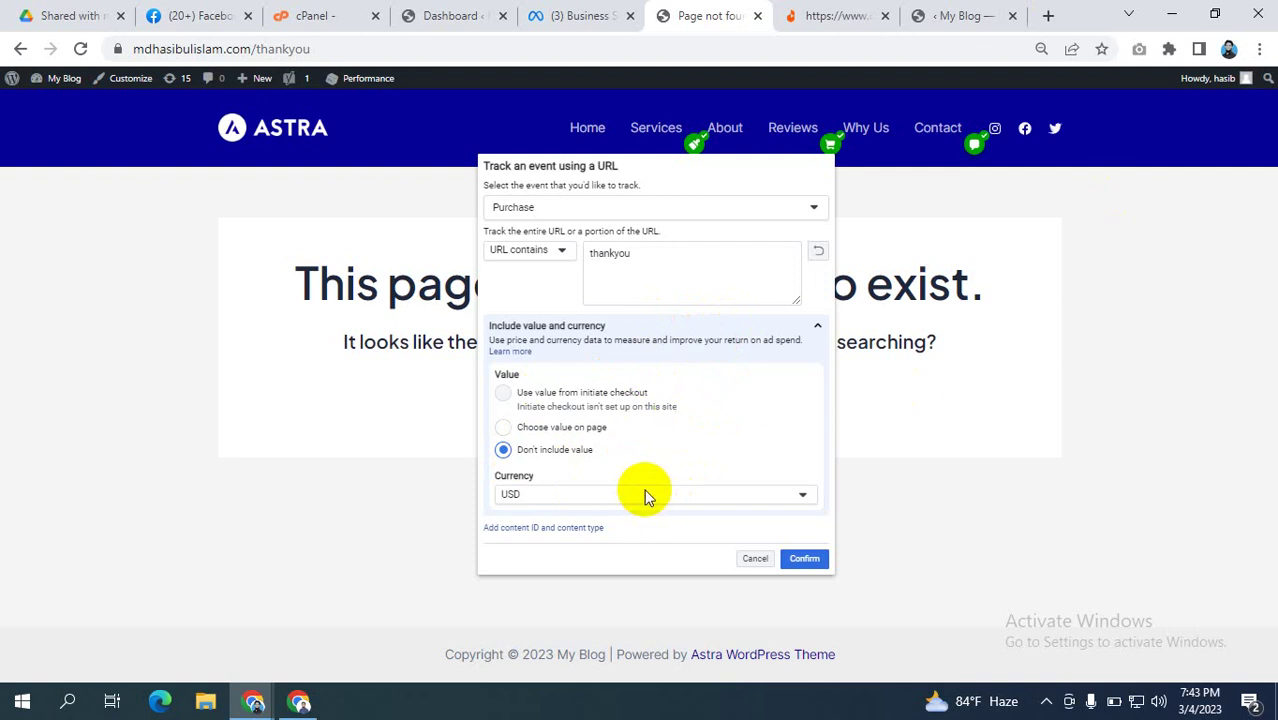
left_click(806, 558)
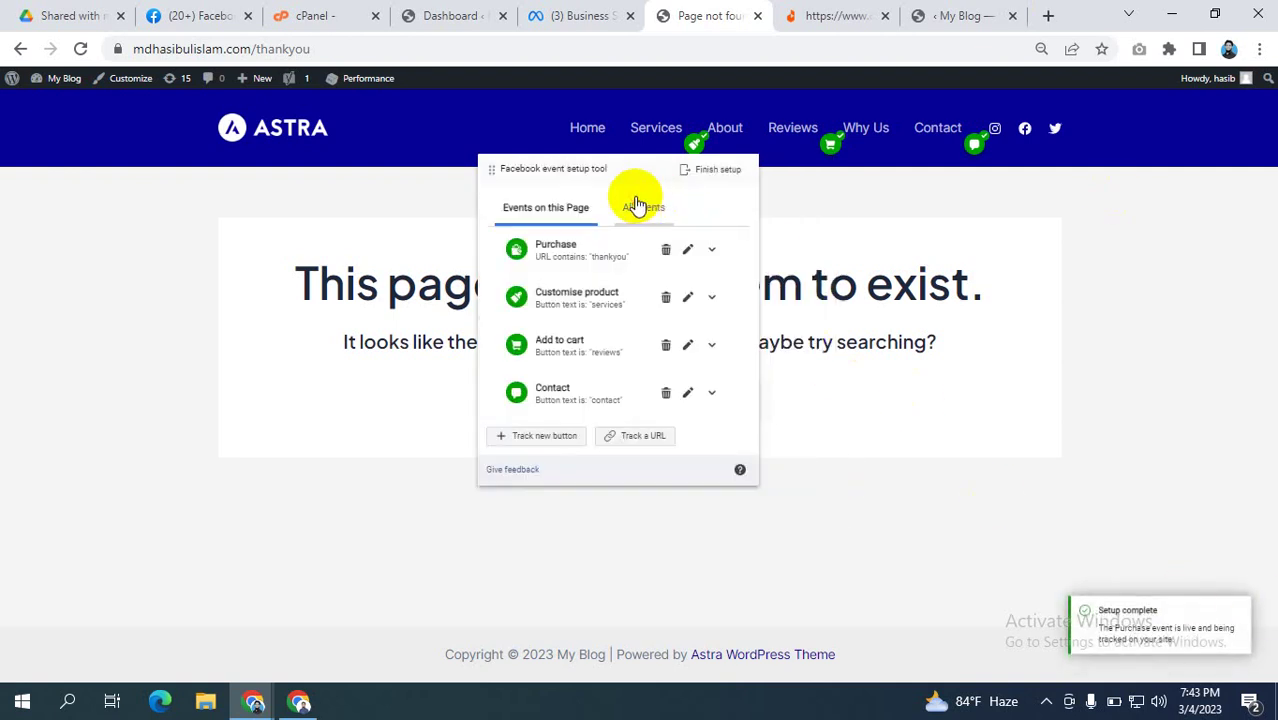
- Review all configured events, try to finish the event setup, and dismiss the feedback survey
left_click(643, 207)
scroll(620, 297, "down", 1)
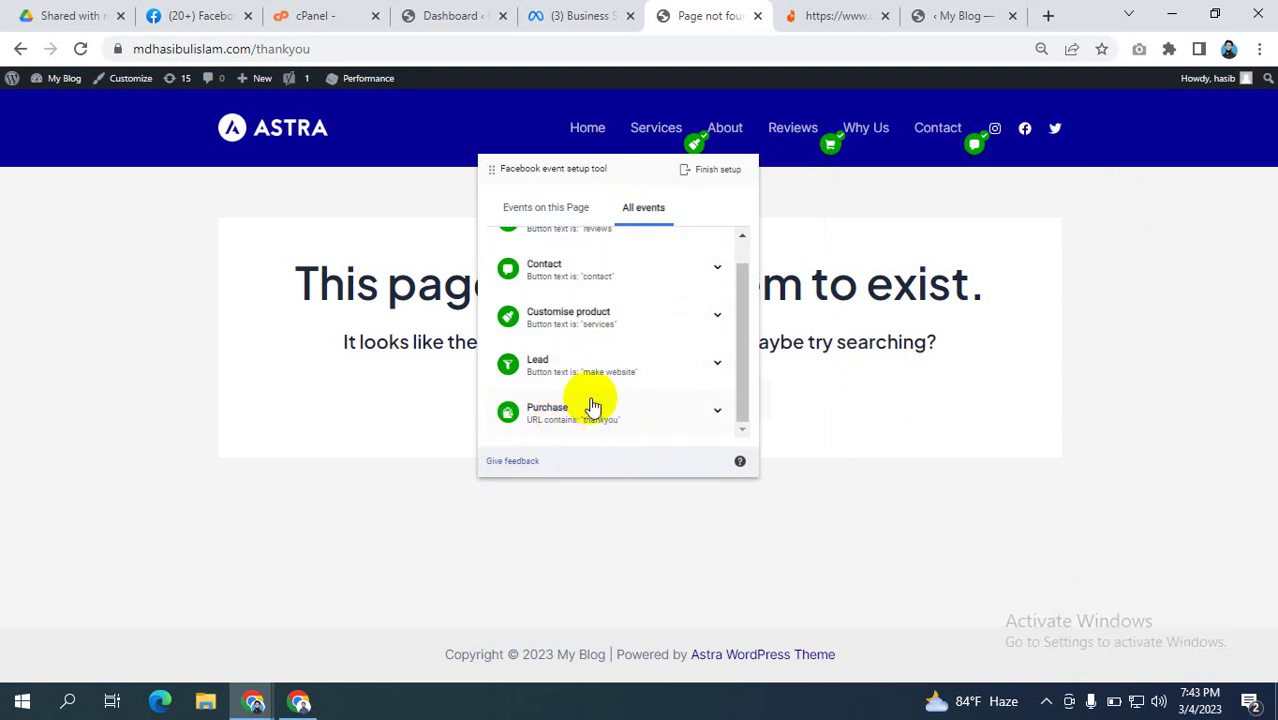
scroll(600, 395, "up", 1)
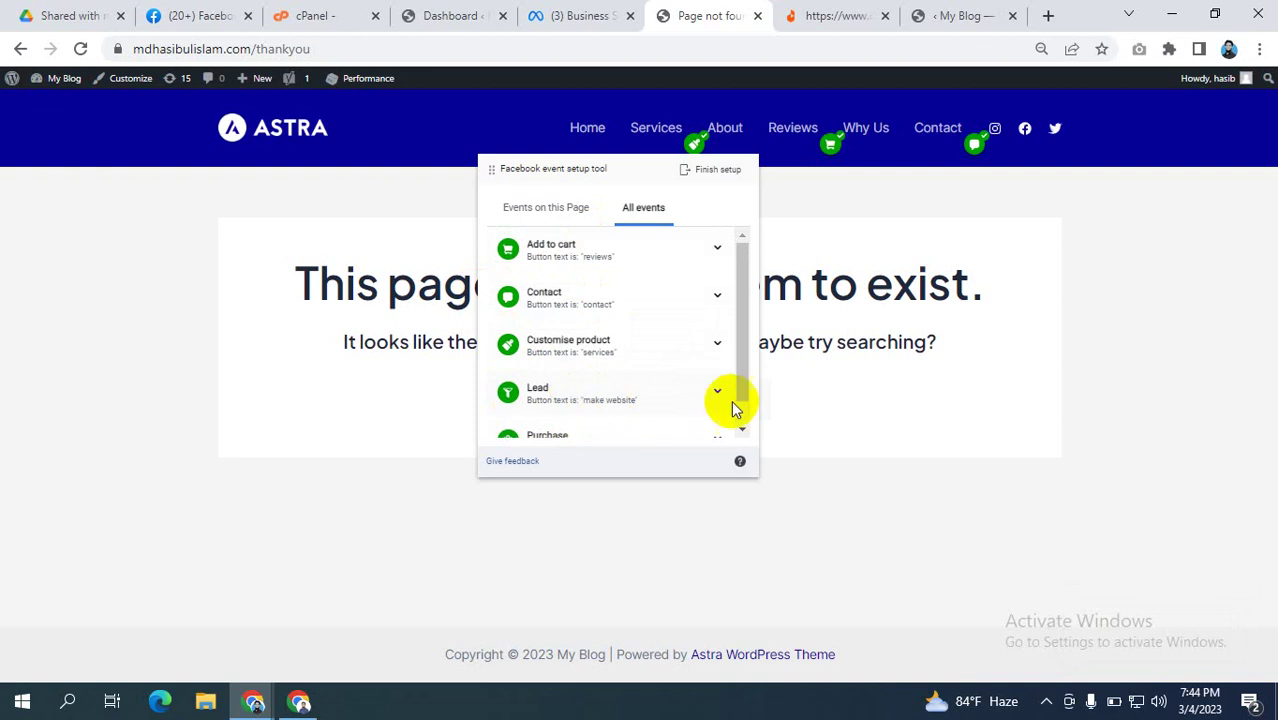
scroll(620, 320, "down", 1)
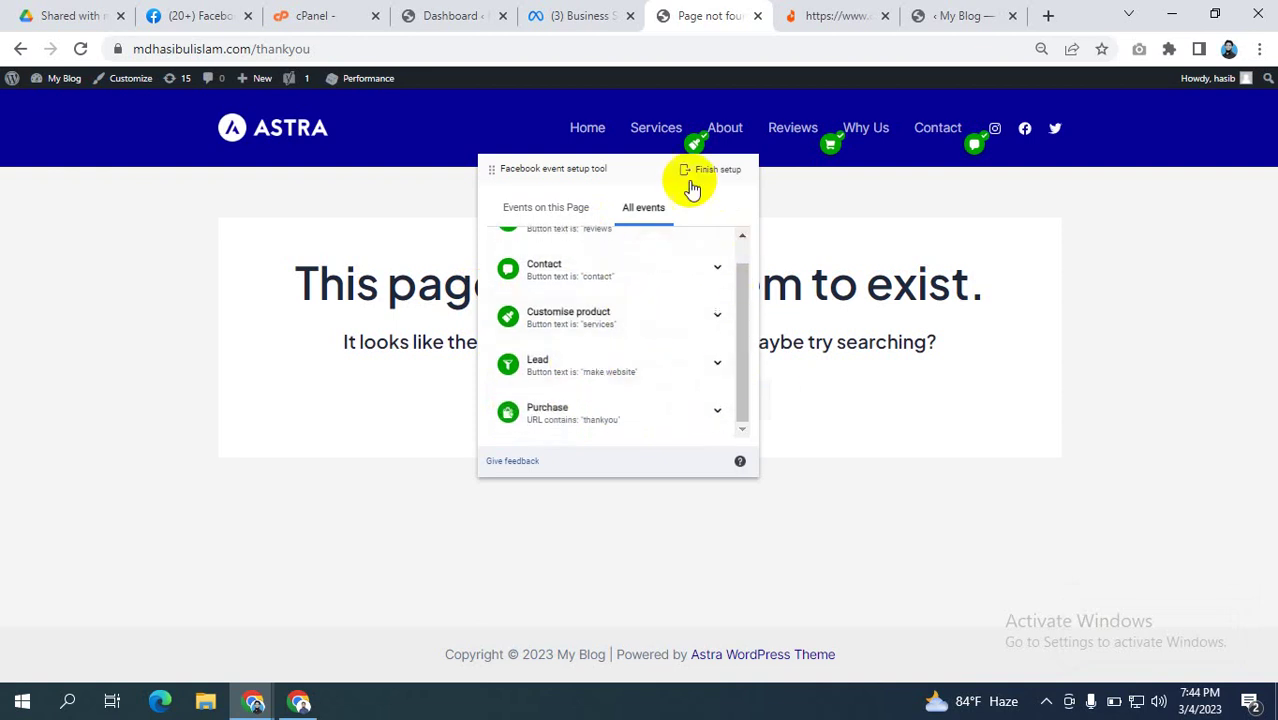
left_click(727, 171)
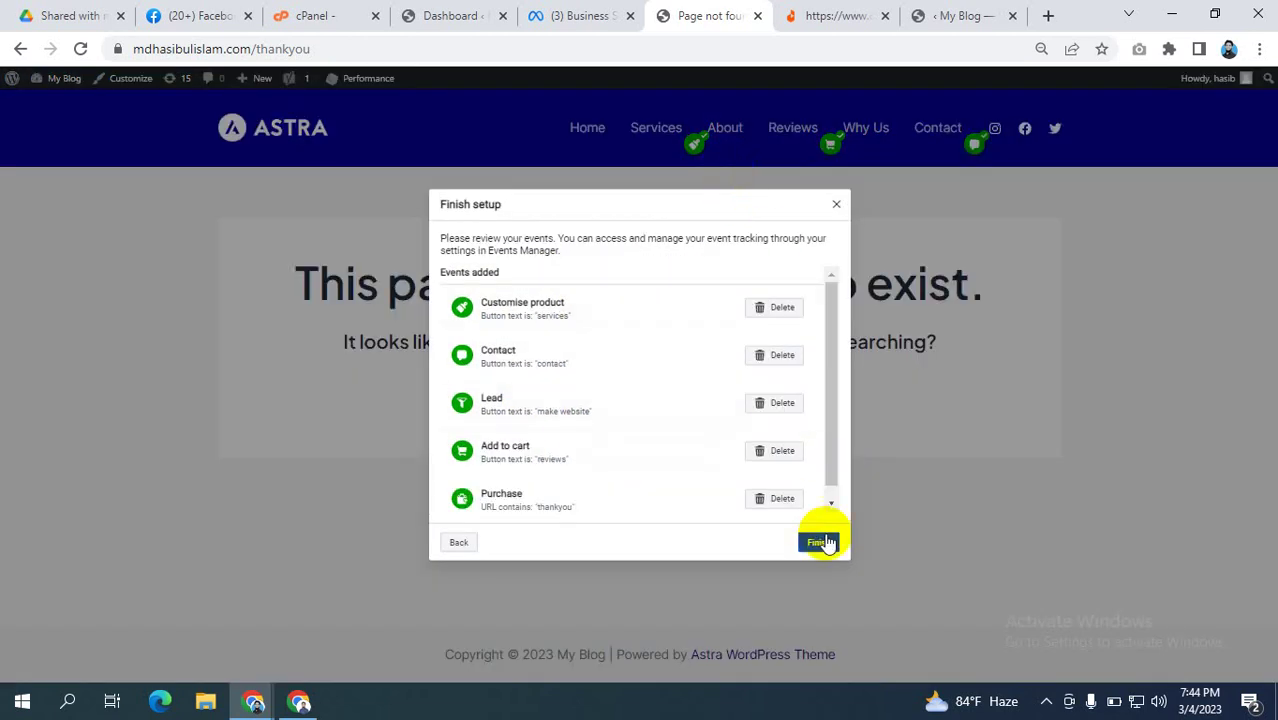
left_click(818, 538)
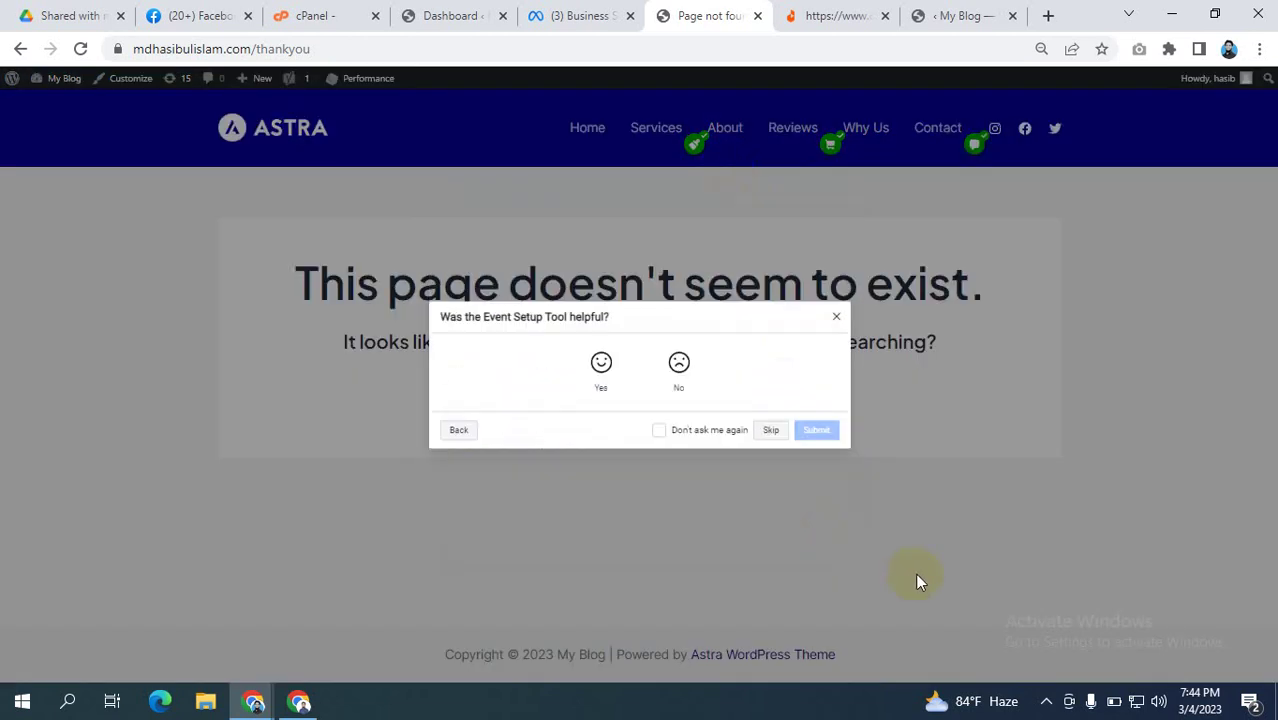
left_click(771, 432)
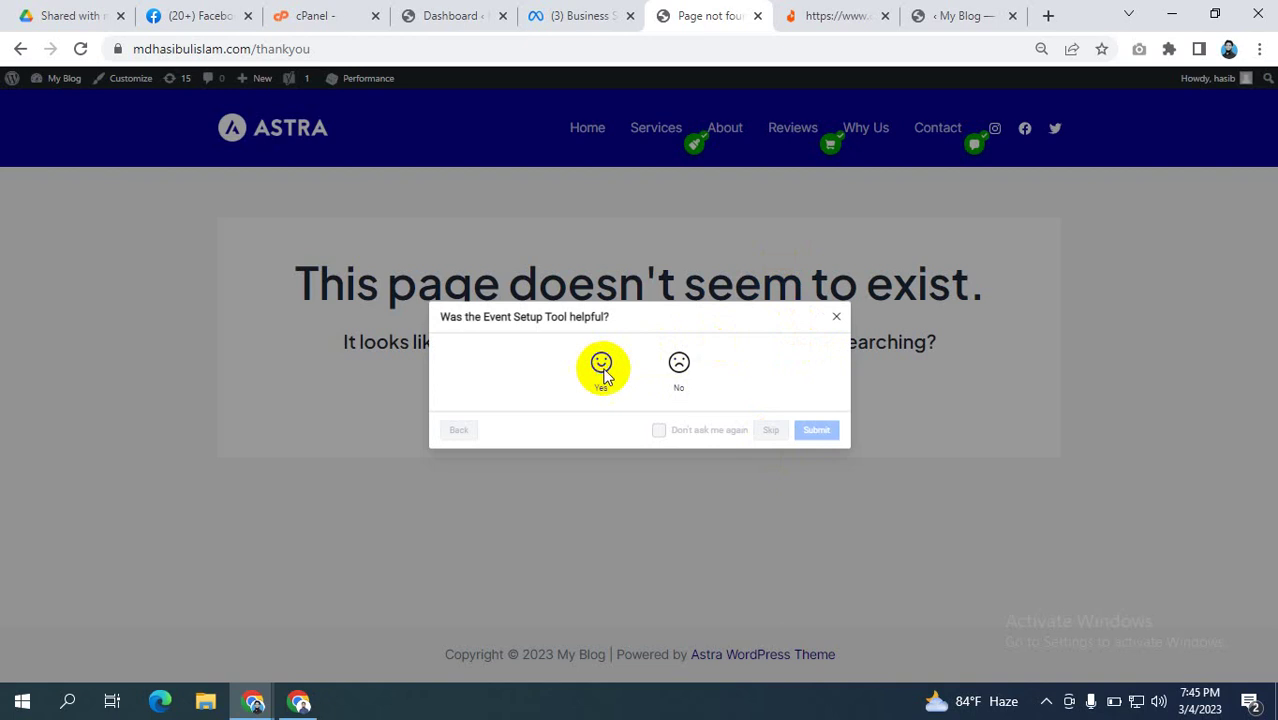
left_click(837, 318)
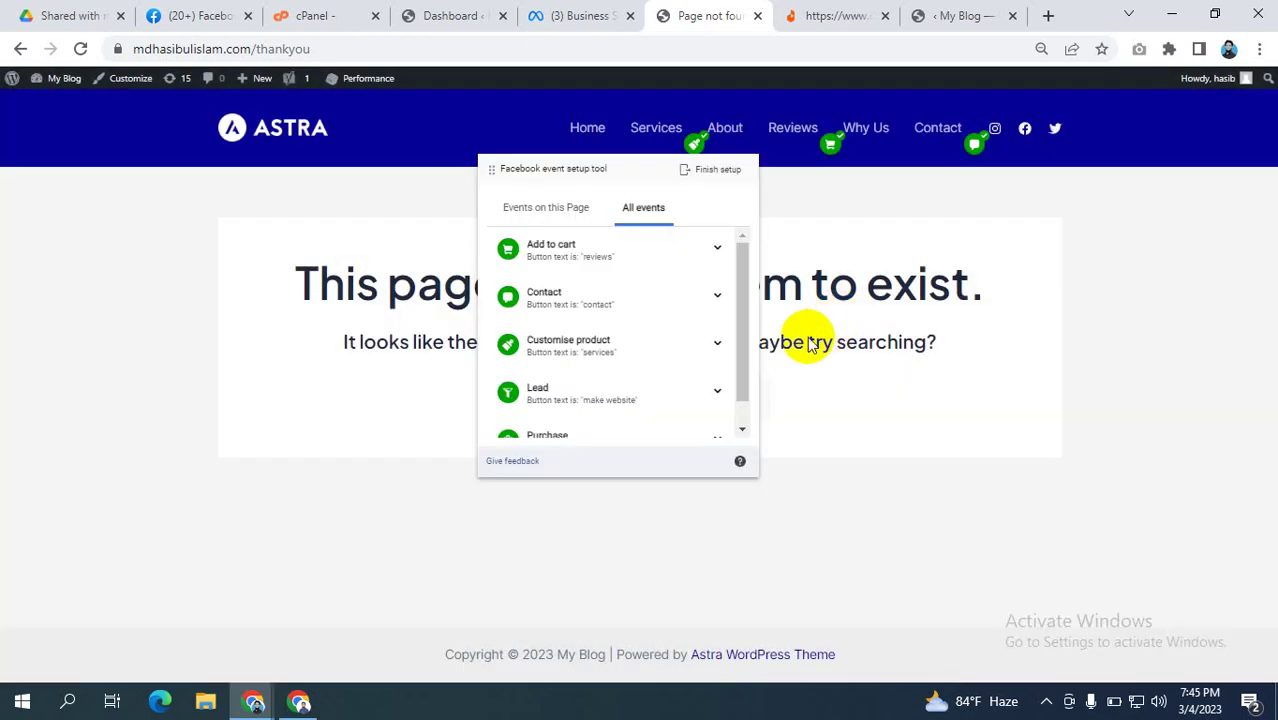
- Retry finishing the event setup and close the feedback survey
left_click(718, 174)
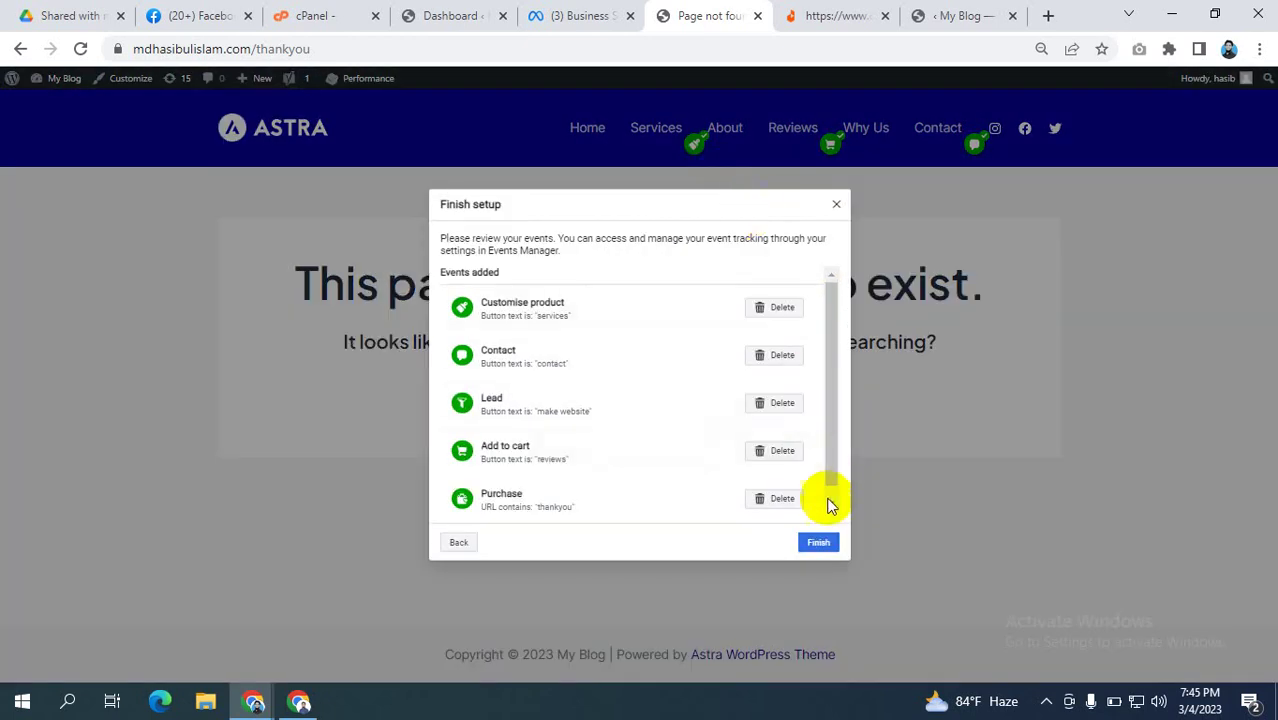
left_click(818, 542)
left_click(770, 430)
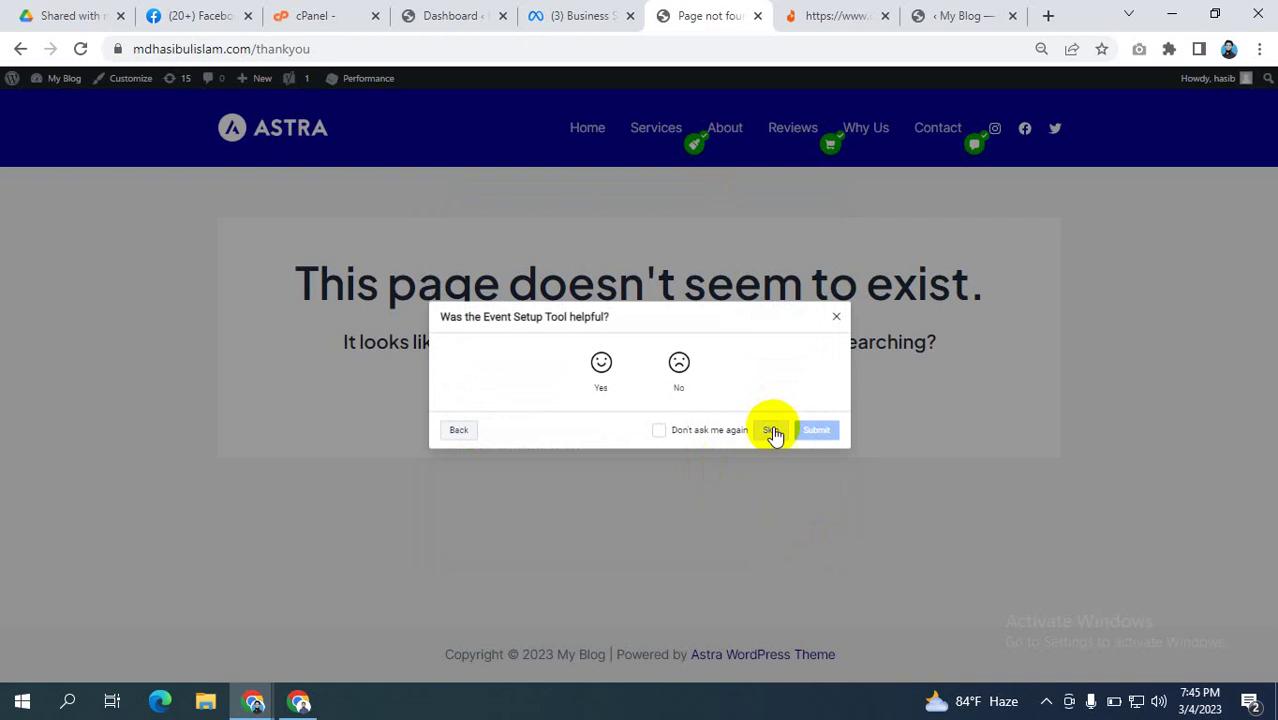
left_click(836, 316)
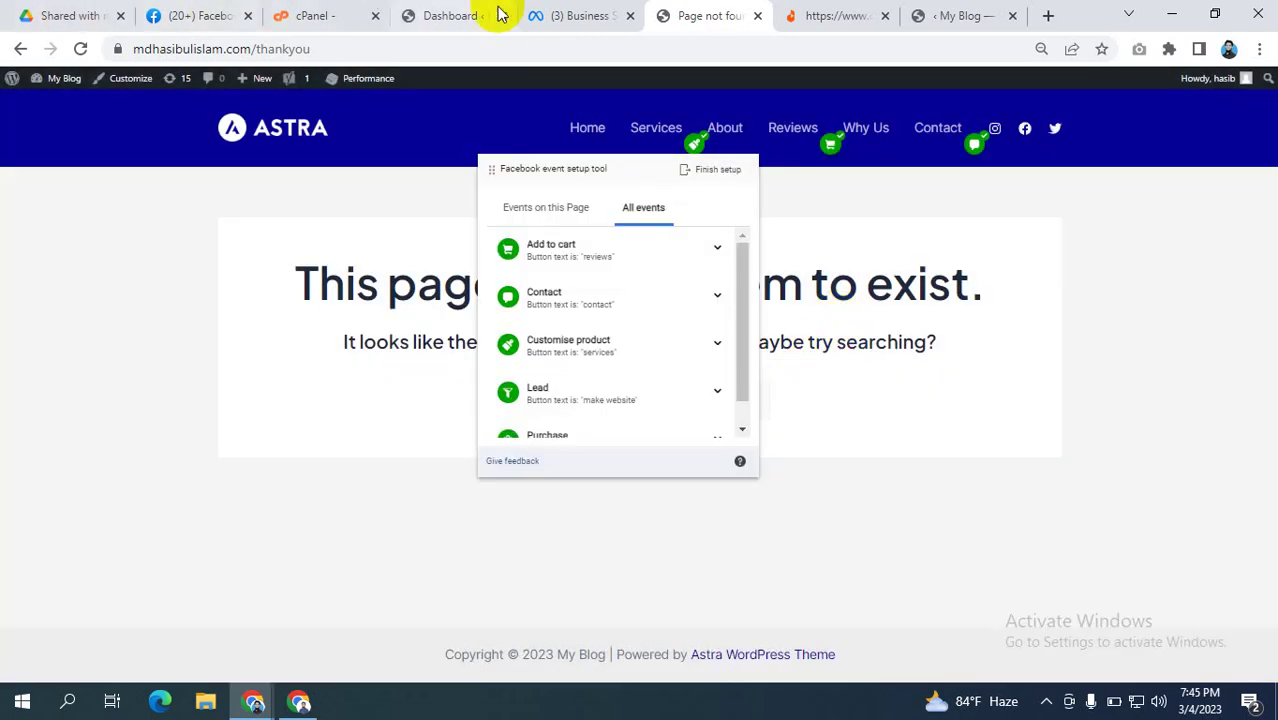
- Switch to Meta Business settings, close the Set up events dialog, and reload the page with the website's pixel selected
left_click(581, 17)
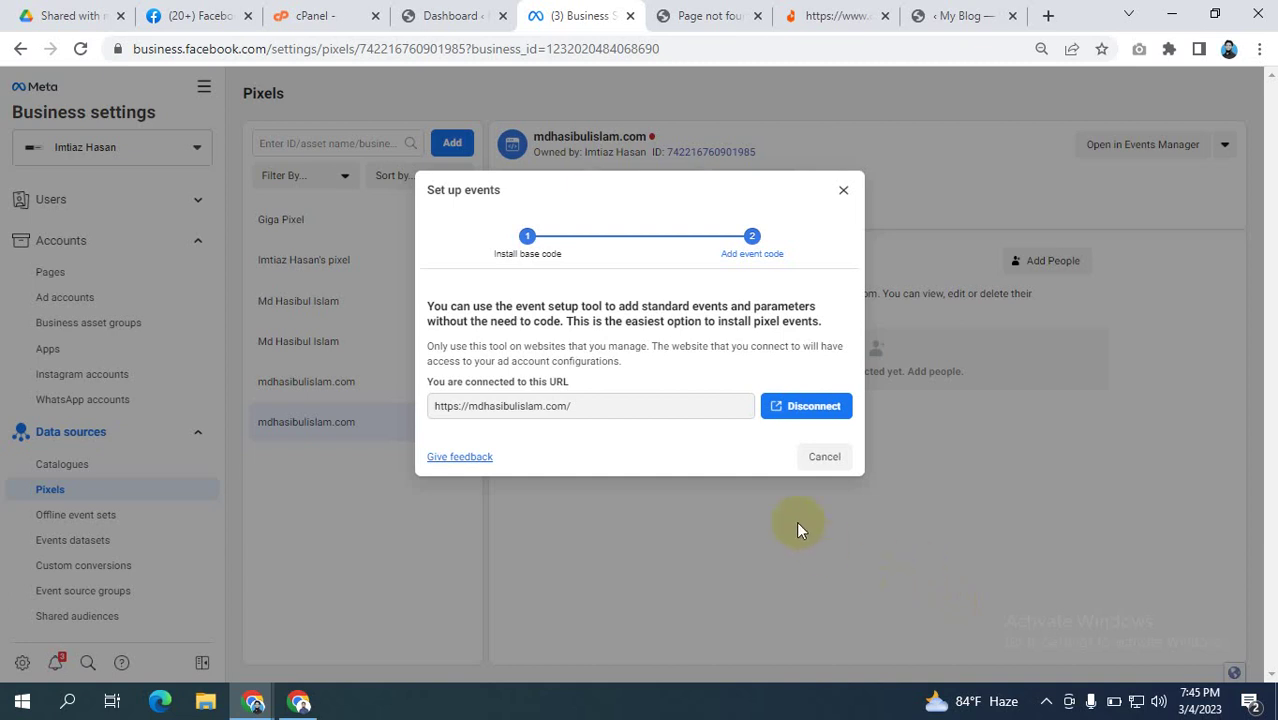
left_click(843, 190)
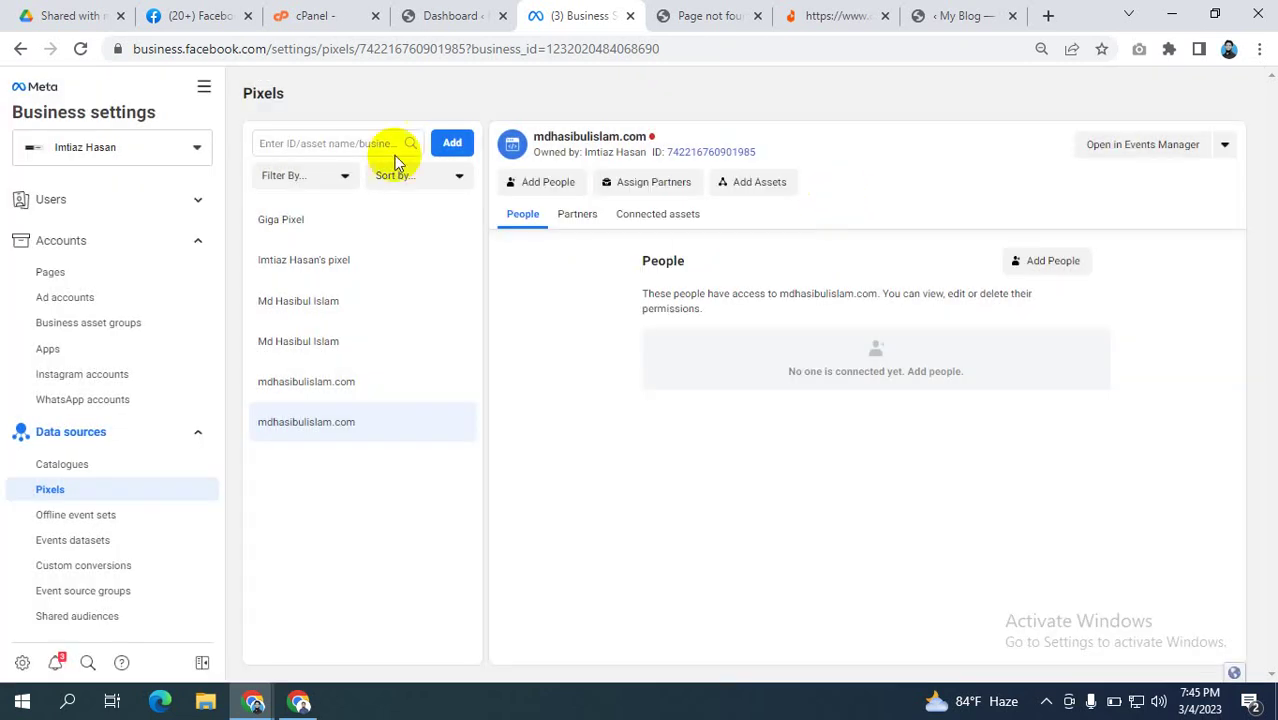
left_click(80, 48)
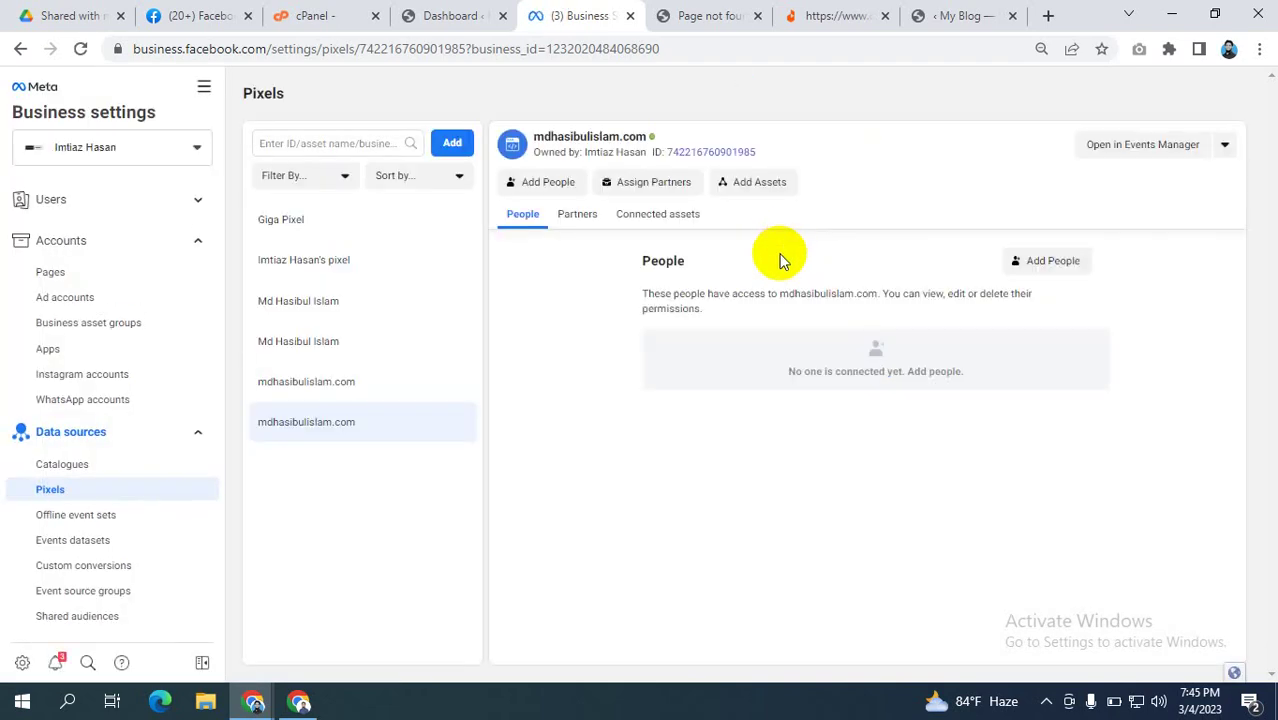
left_click(342, 422)
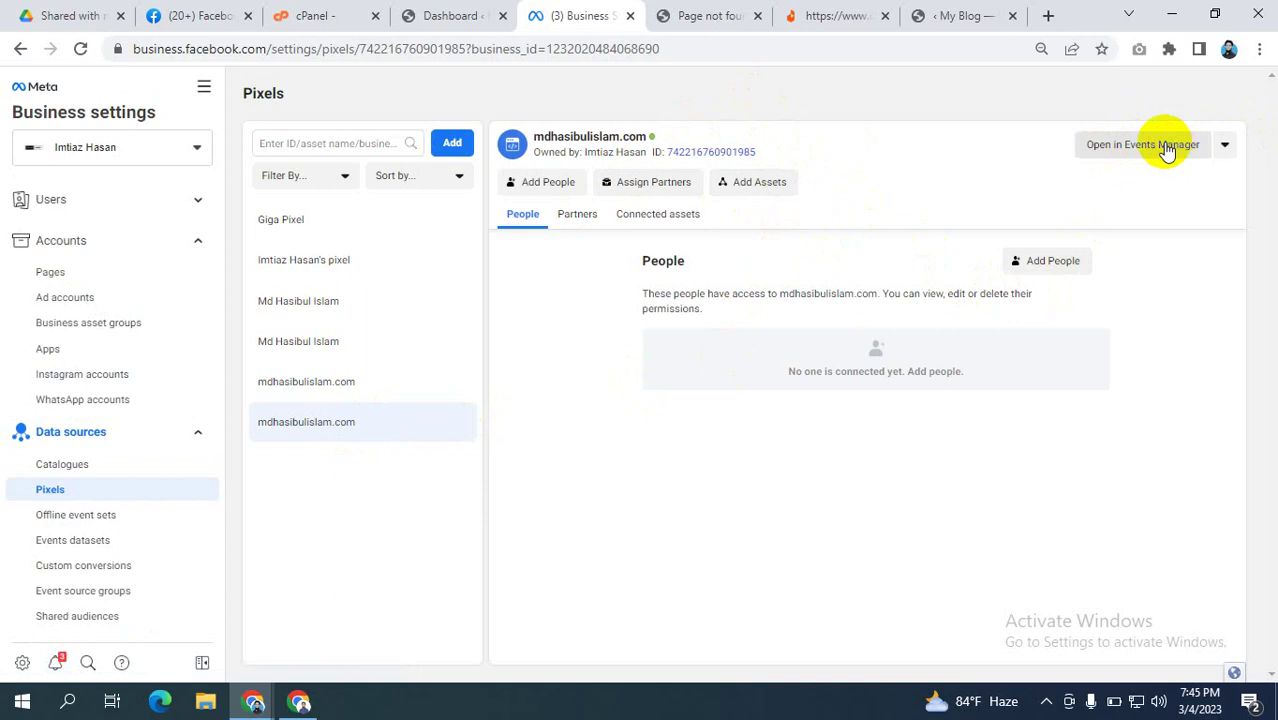
- Open the website's pixel in Events Manager and review its list of received web events
left_click(204, 92)
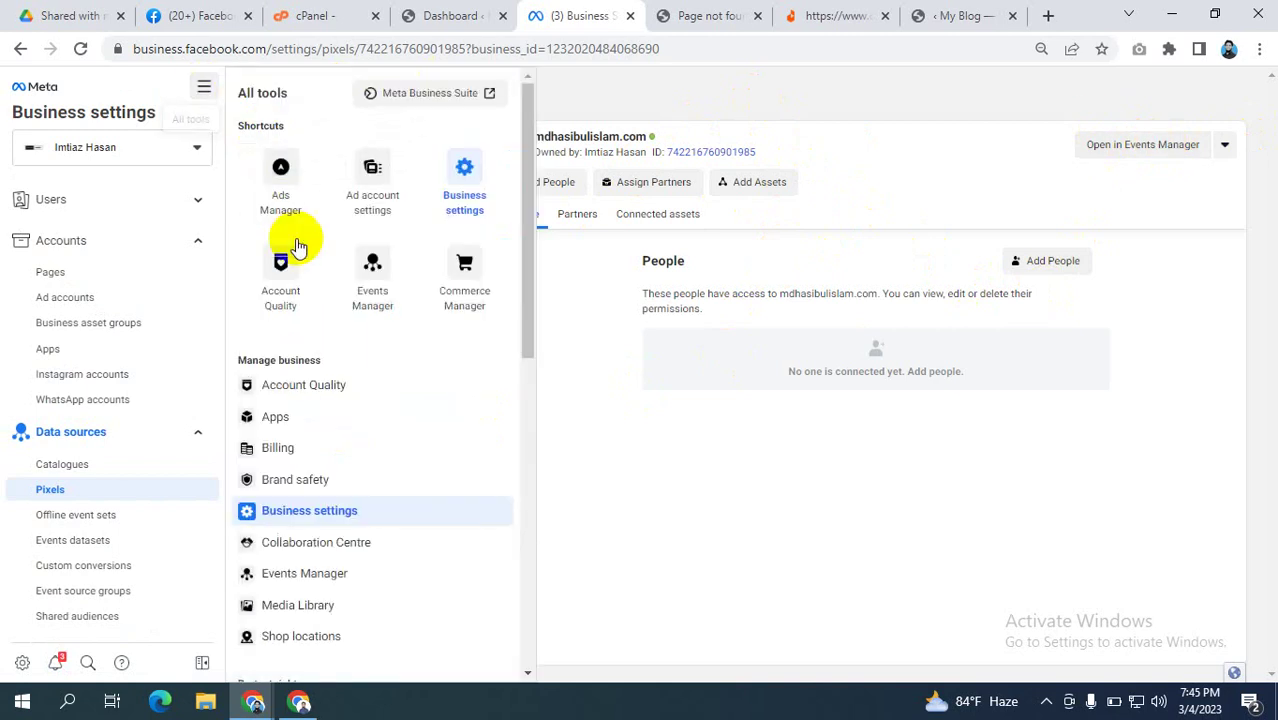
scroll(362, 405, "down", 1)
scroll(380, 240, "up", 1)
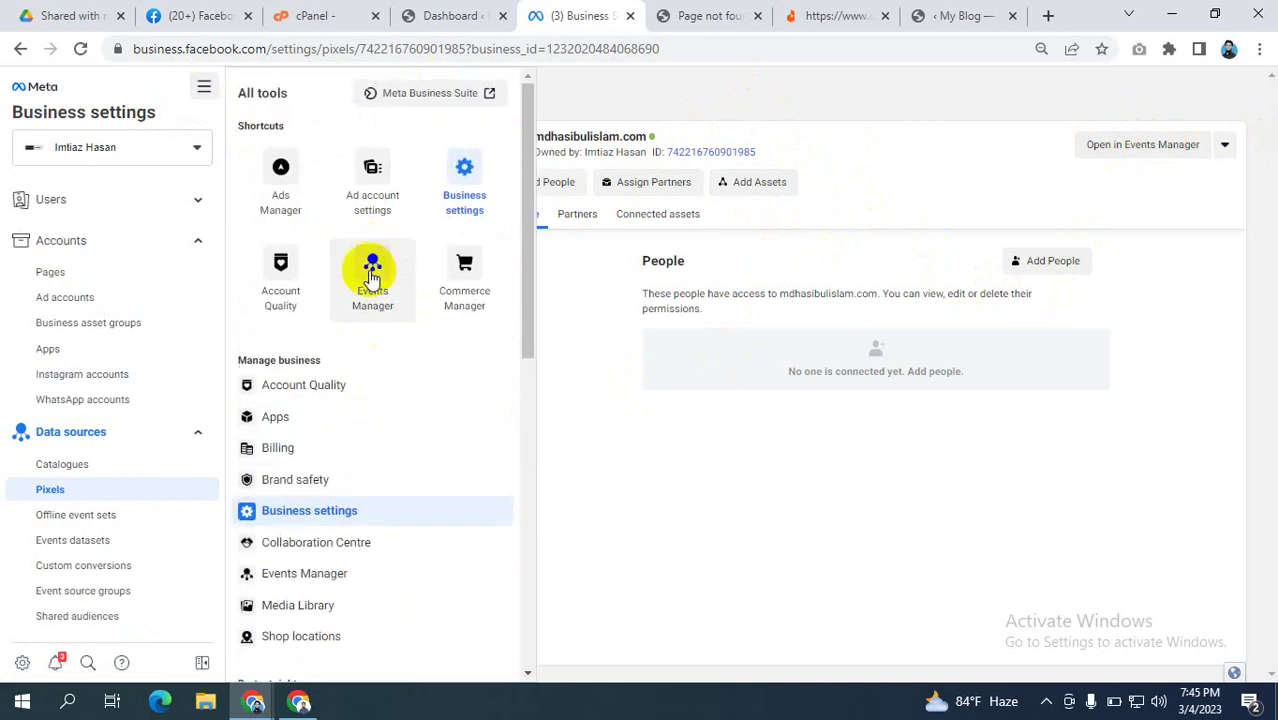
left_click(1142, 144)
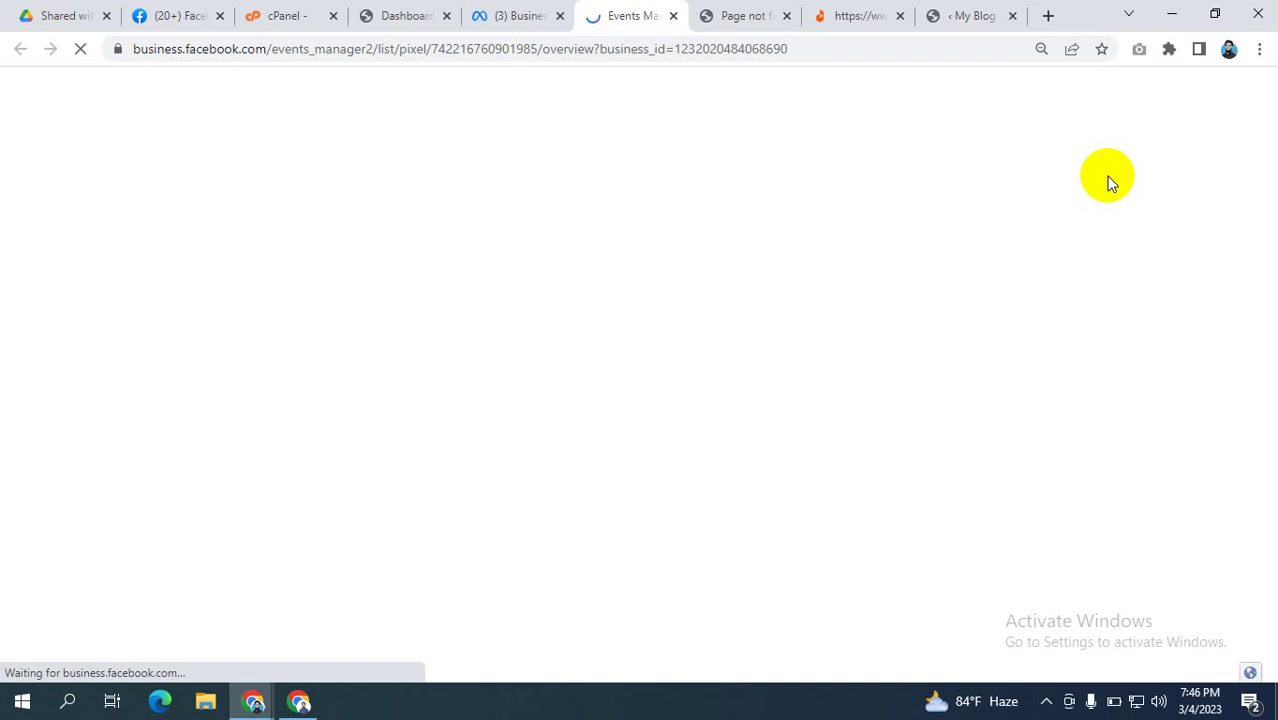
left_click(524, 13)
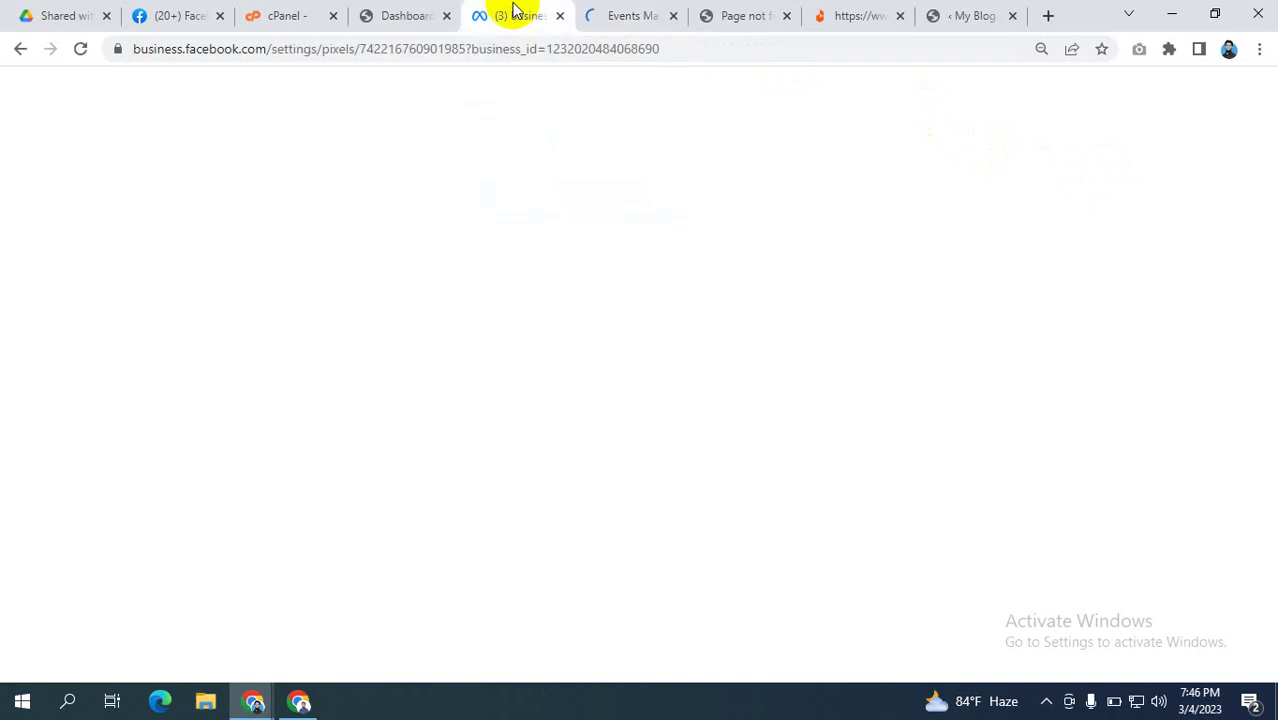
left_click(633, 13)
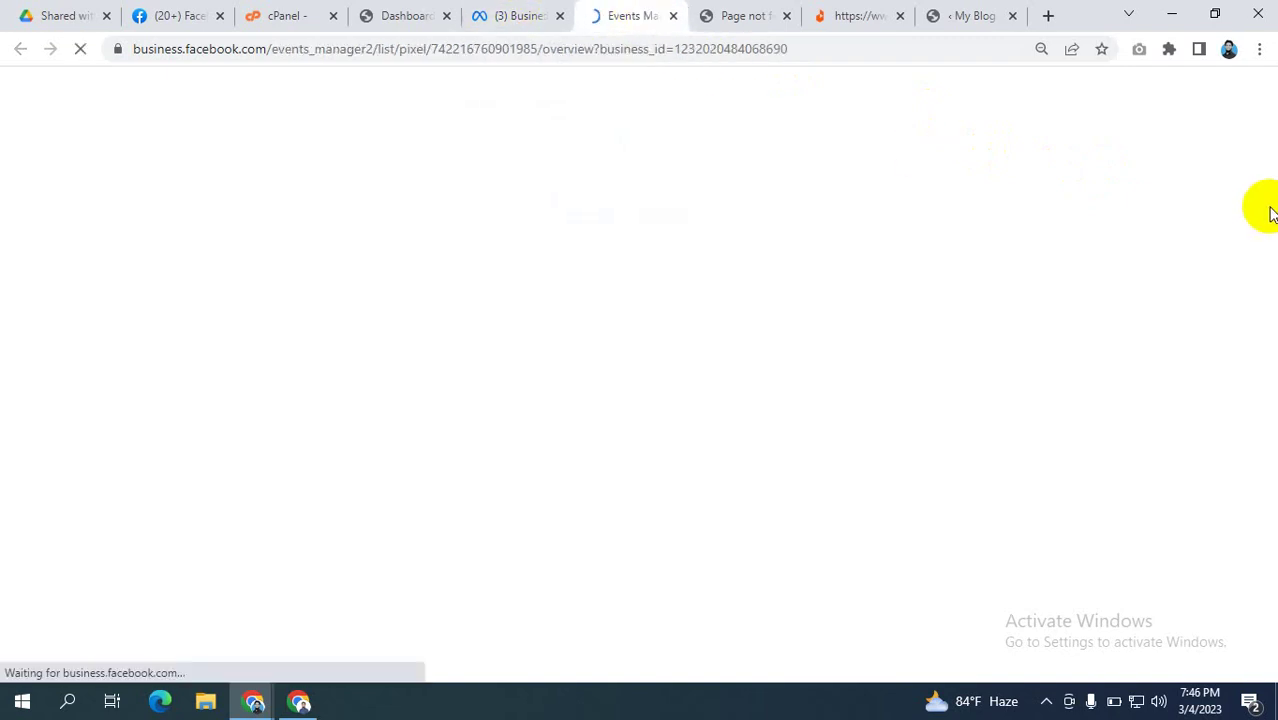
left_click(522, 14)
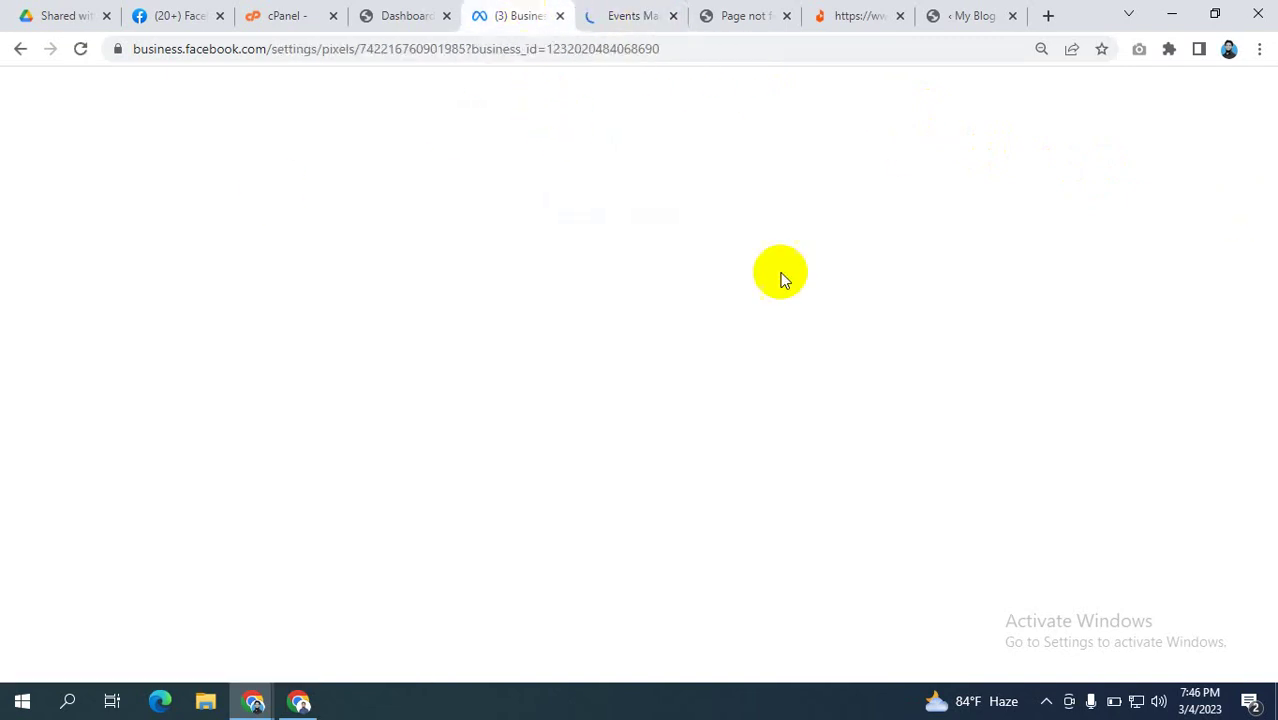
left_click(606, 14)
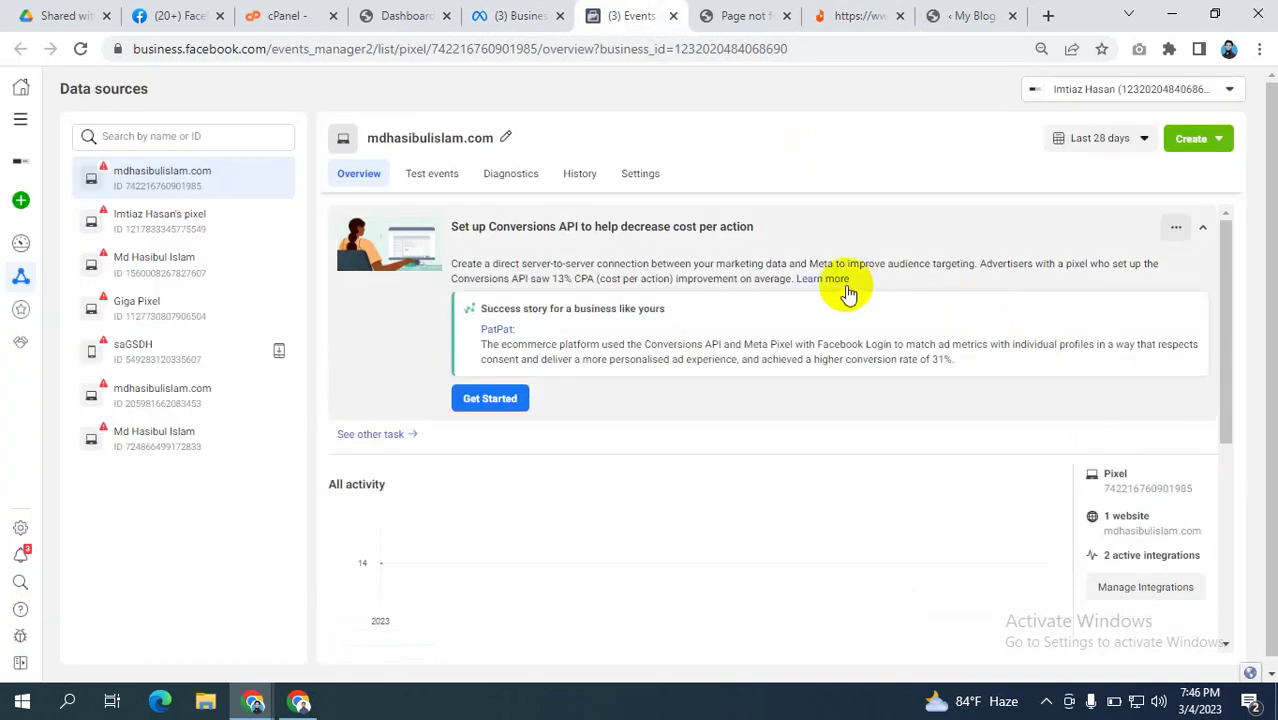
scroll(1030, 372, "down", 4)
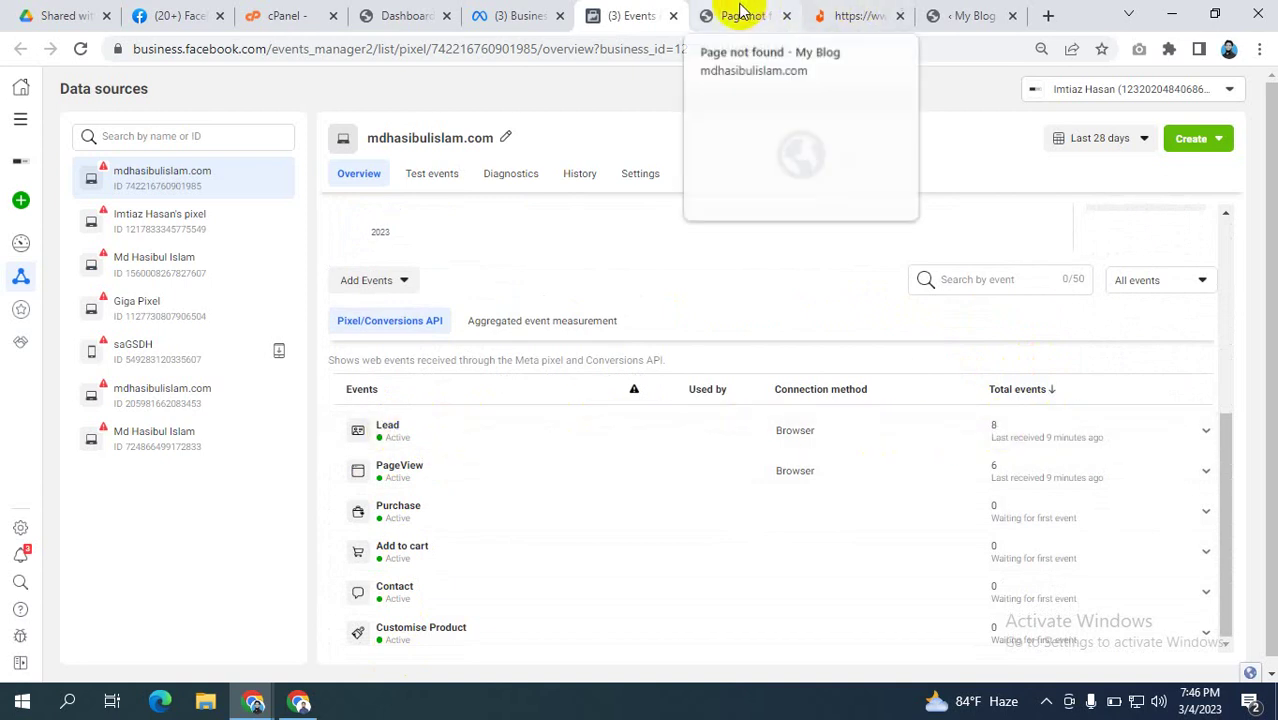
- Review the configured events in the event setup tool on the thankyou page and return to Events Manager
left_click(978, 13)
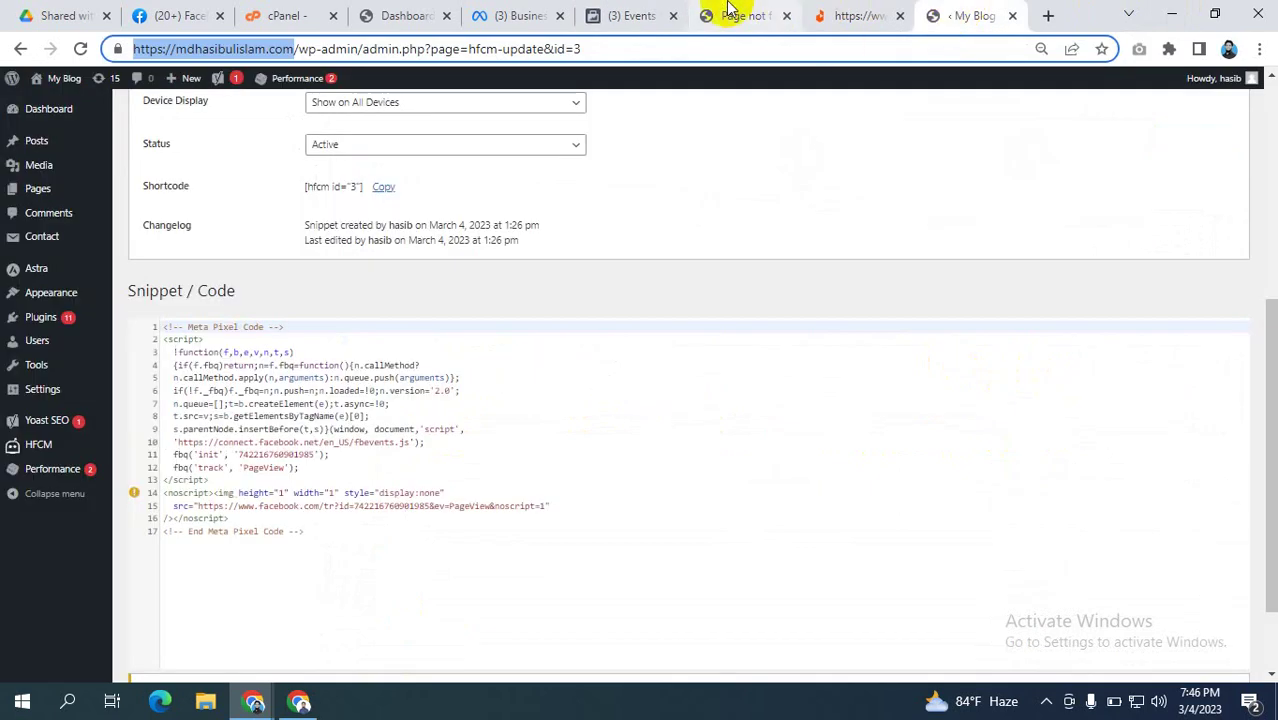
left_click(770, 17)
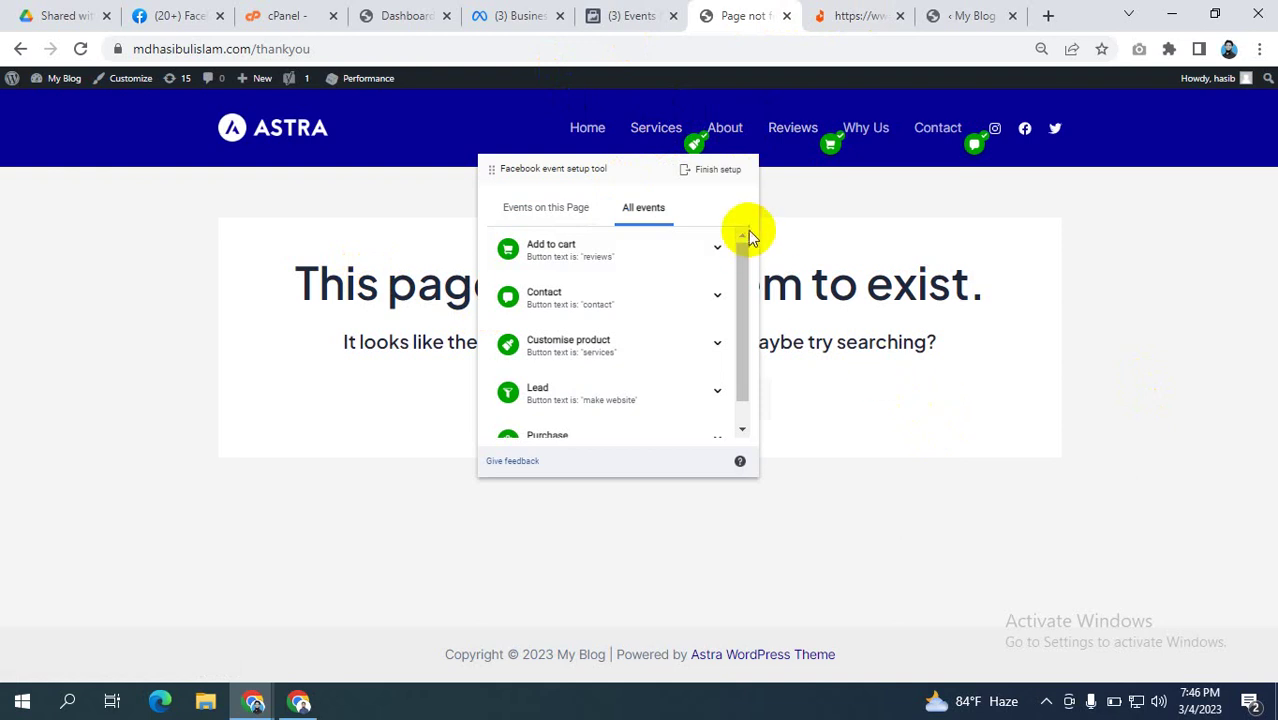
left_click(632, 16)
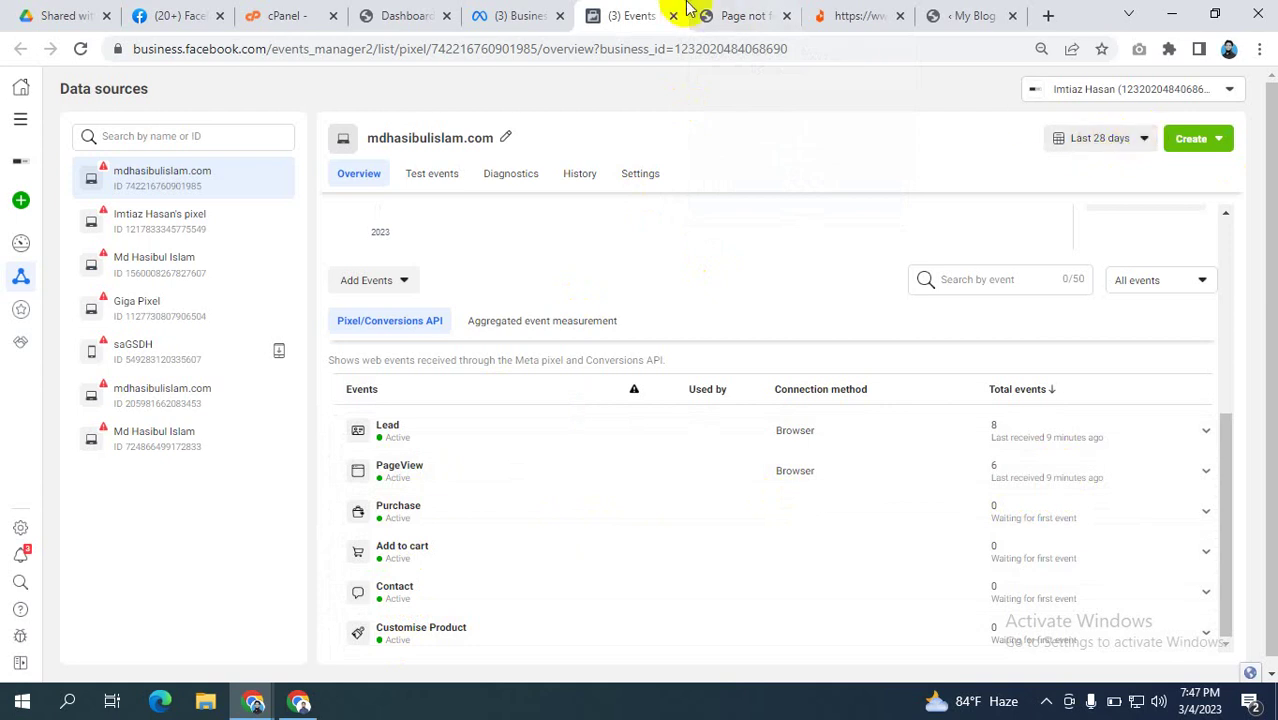
- Switch to Meta Business settings and open the Domains page under Brand safety
left_click(505, 15)
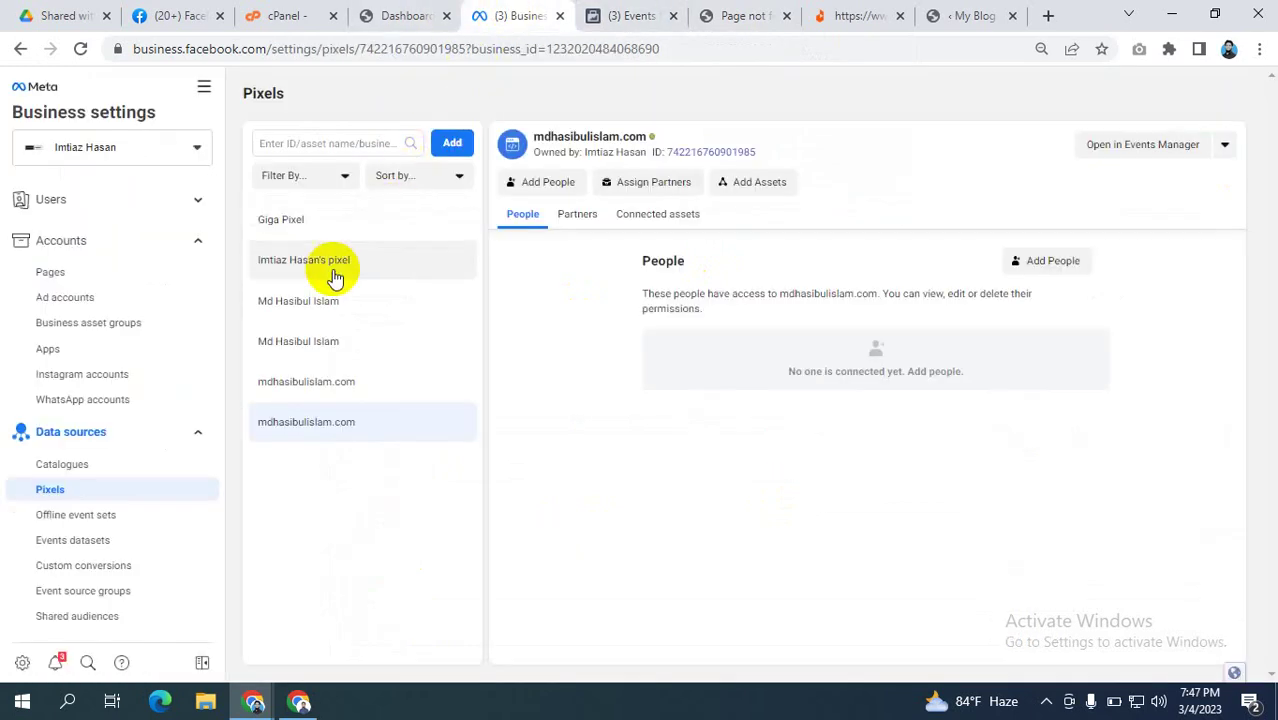
scroll(86, 448, "down", 3)
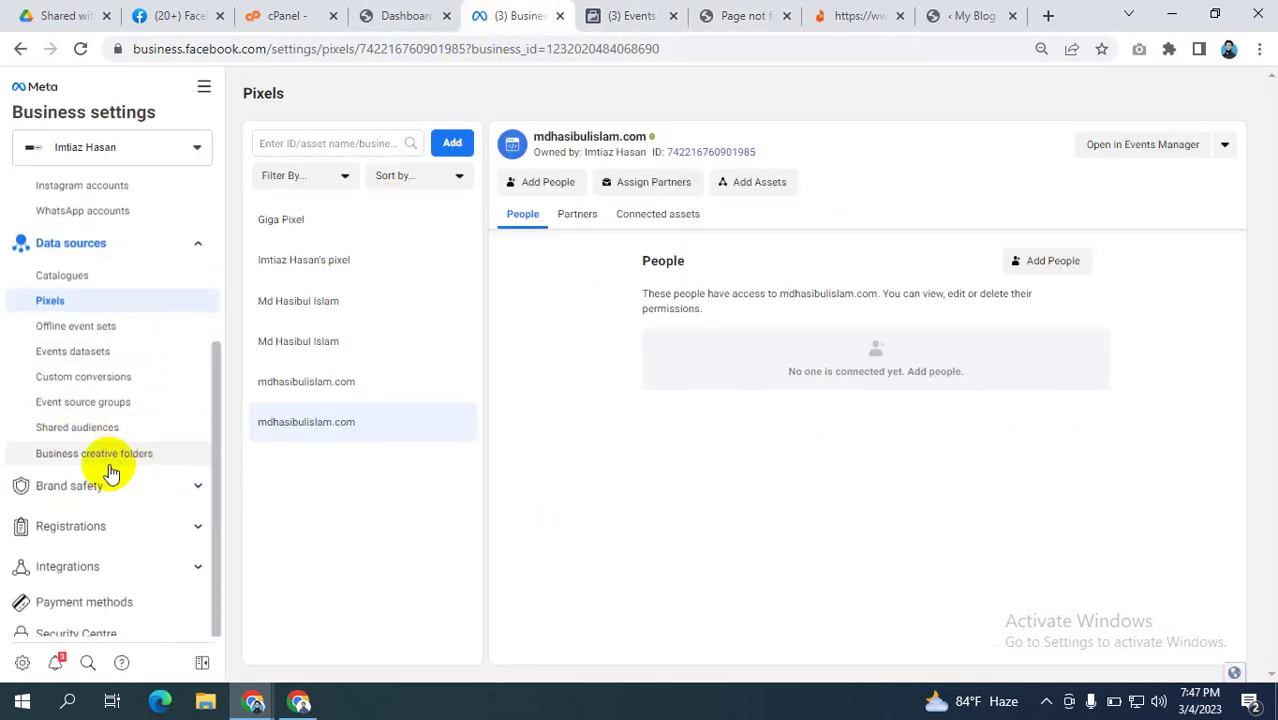
scroll(110, 450, "down", 2)
left_click(155, 395)
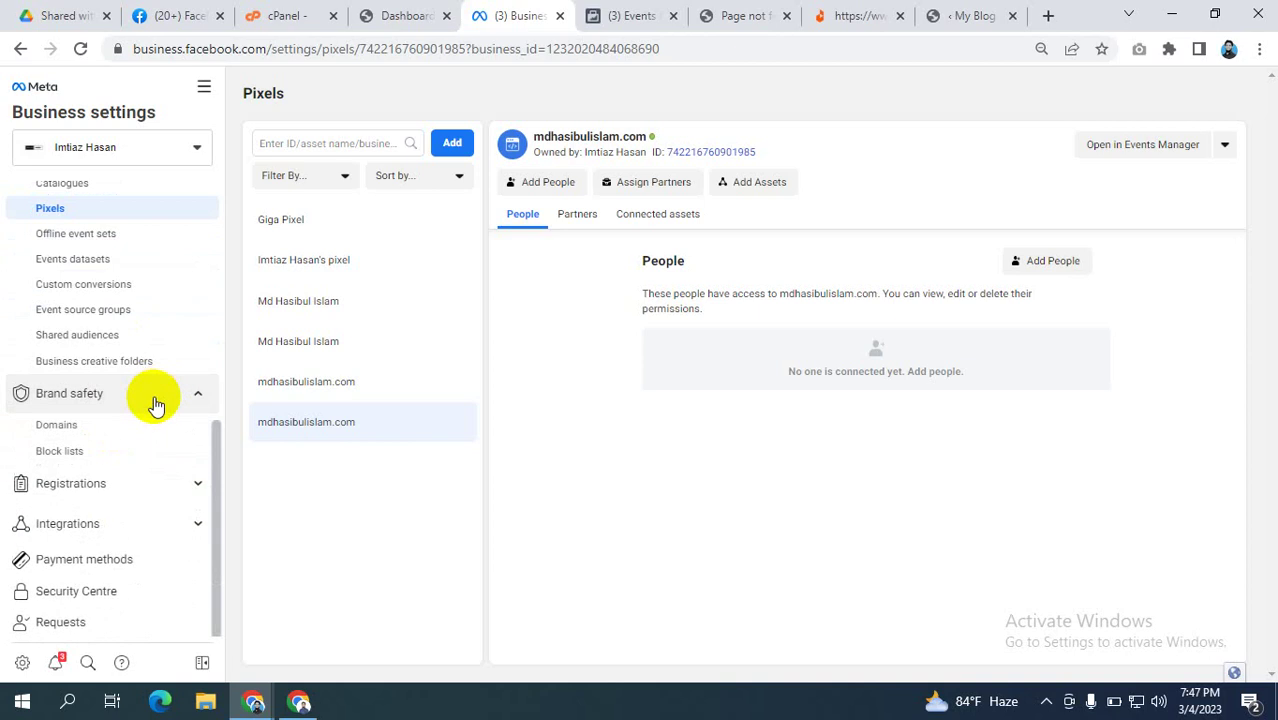
left_click(92, 428)
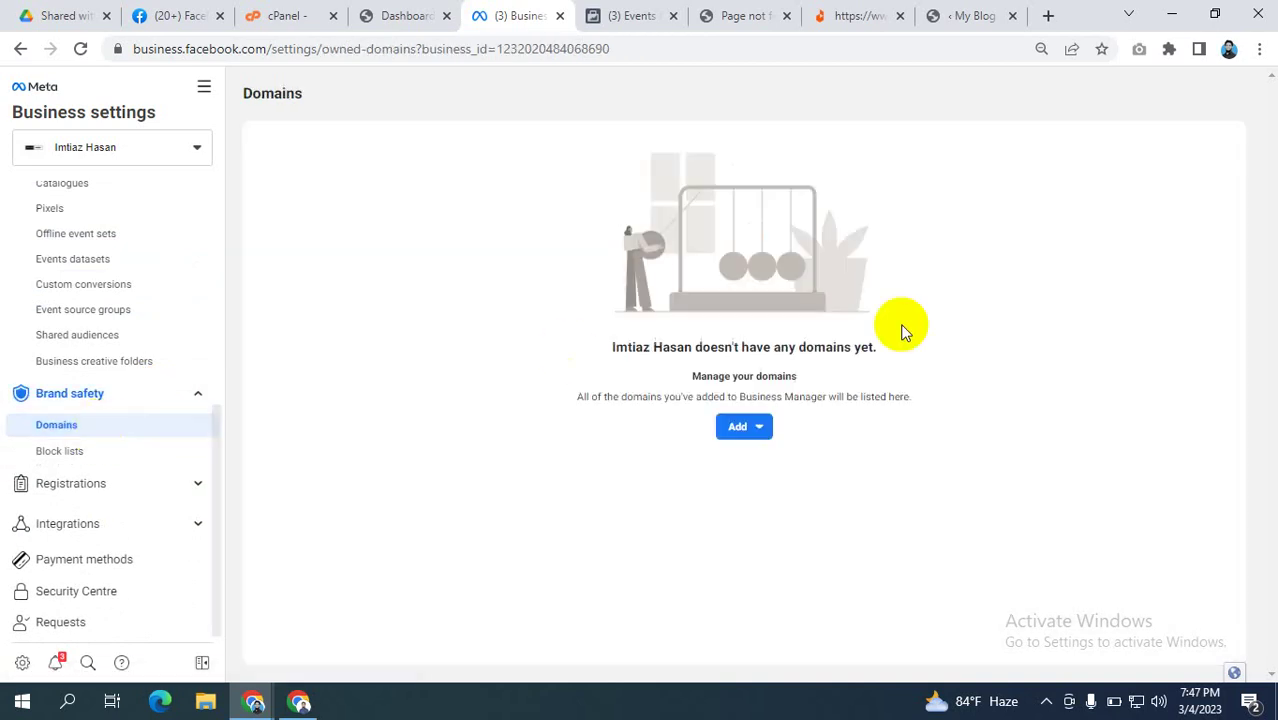
left_click(738, 427)
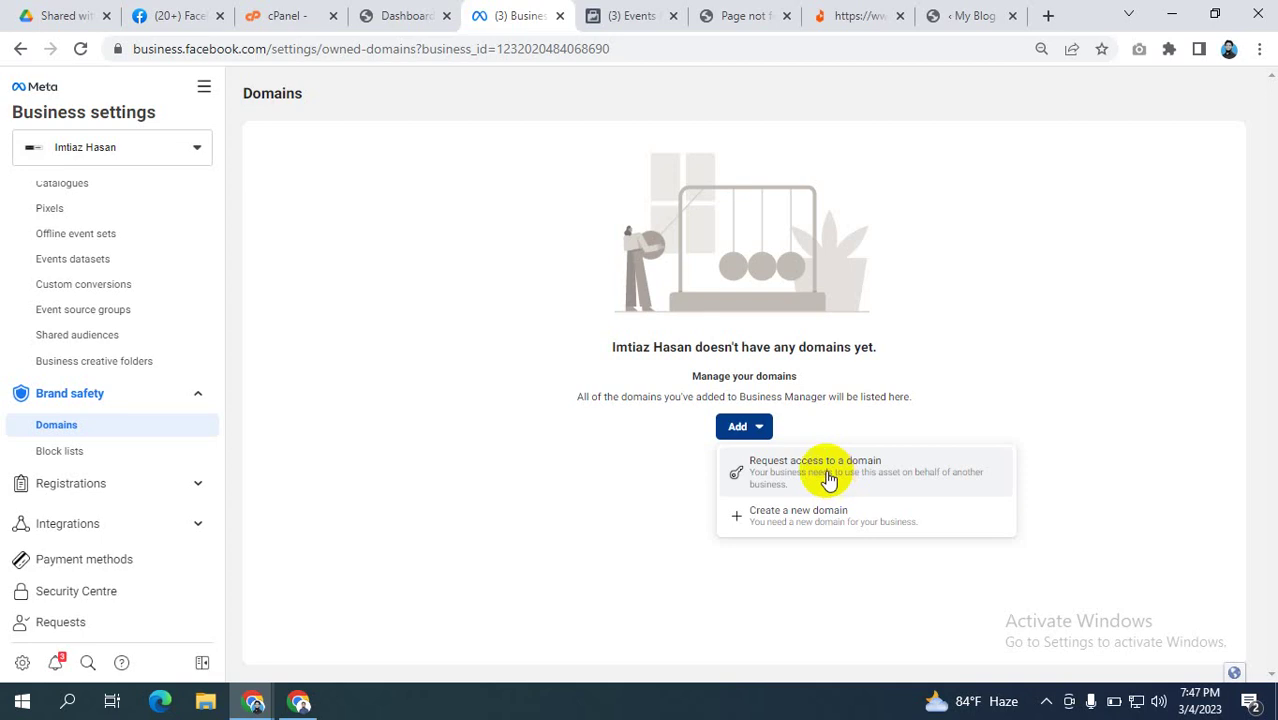
left_click(800, 516)
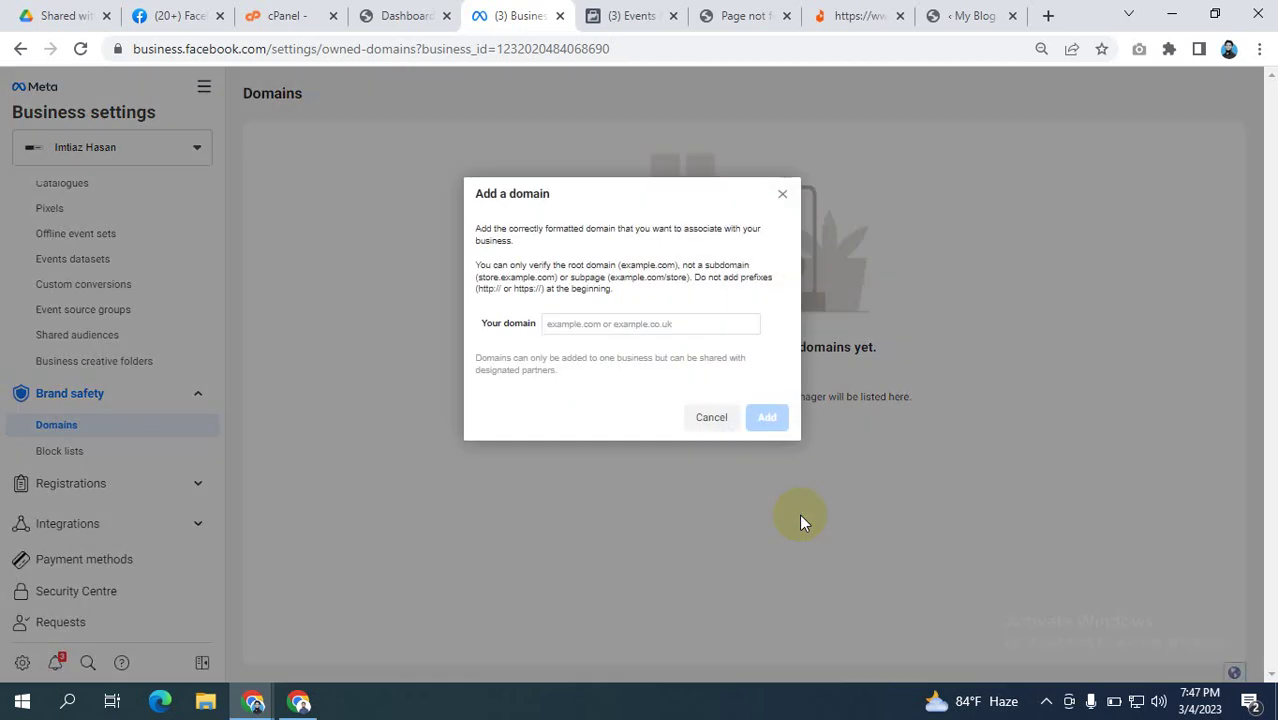
left_click(612, 323)
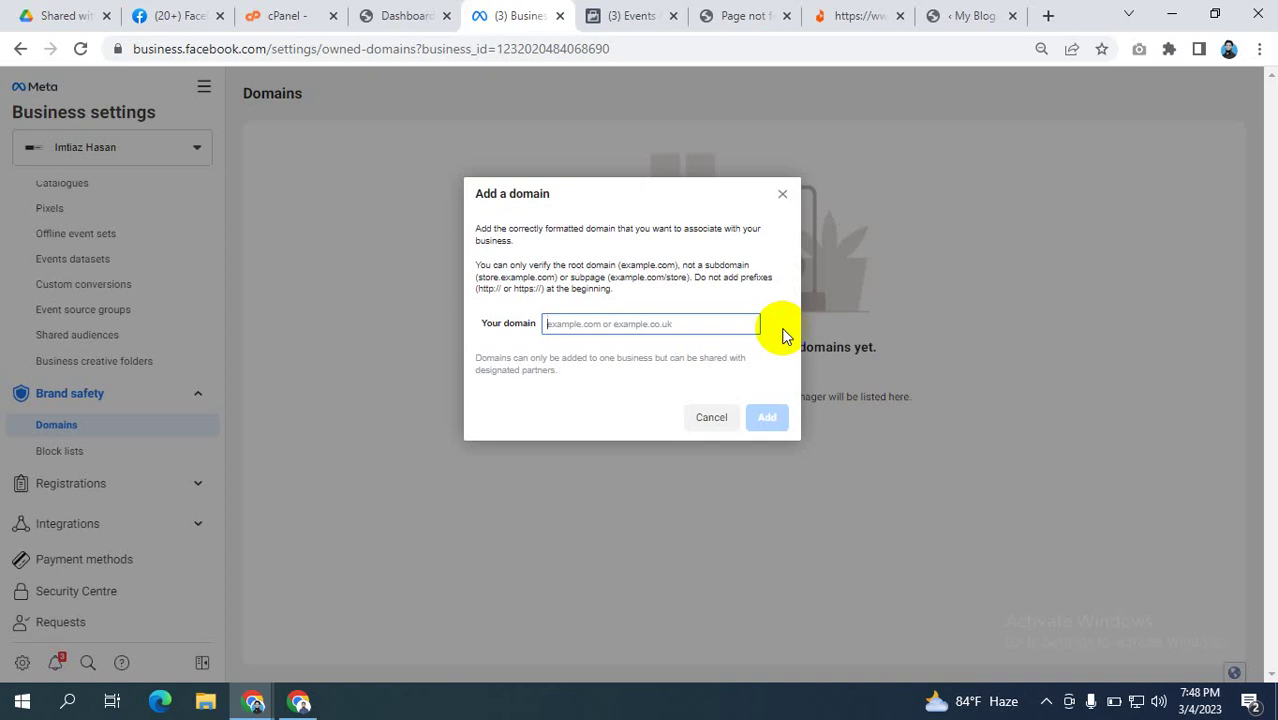
left_click(782, 197)
left_click(749, 426)
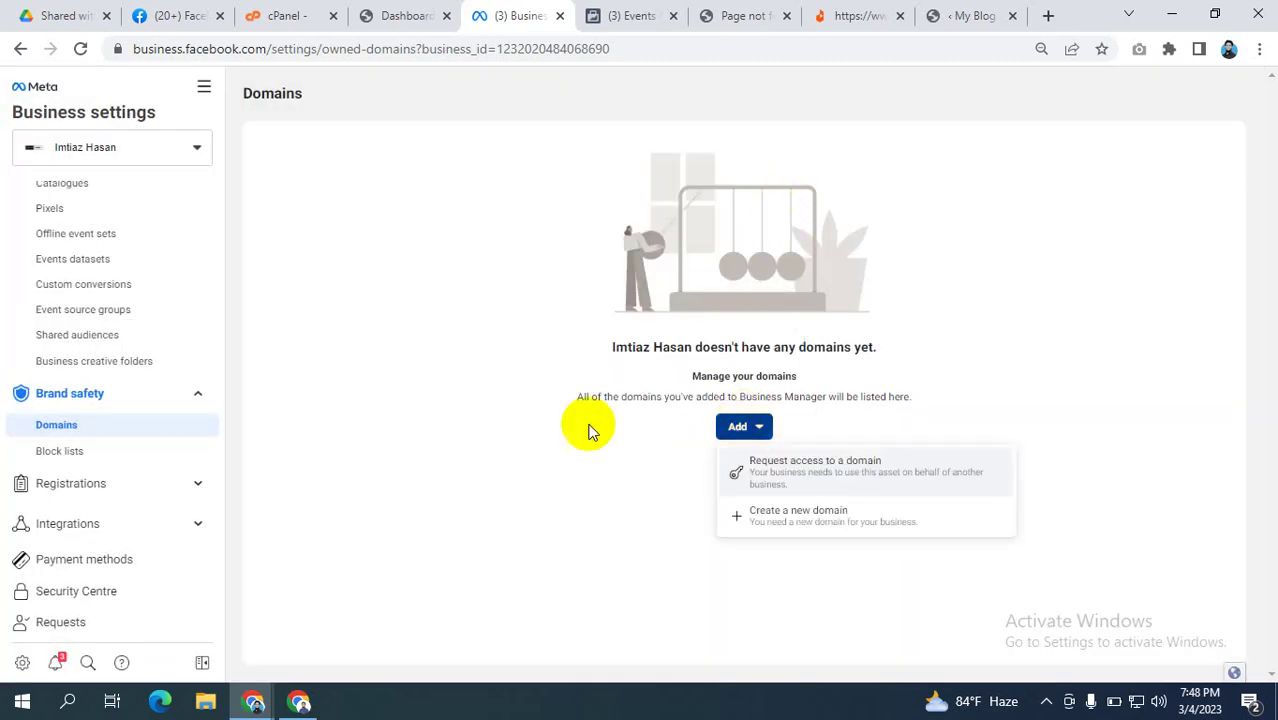
left_click(805, 514)
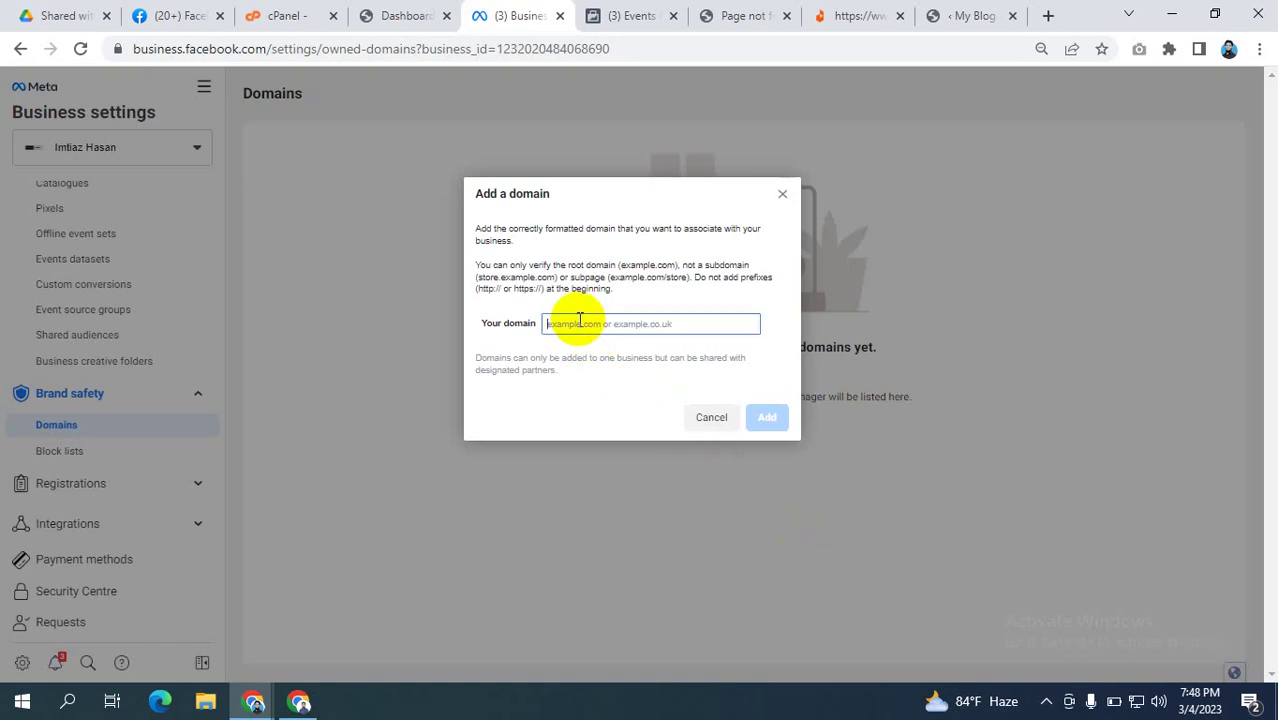
type("https://mdhasibulislam.com/thanks")
left_click_drag(699, 322, 655, 323)
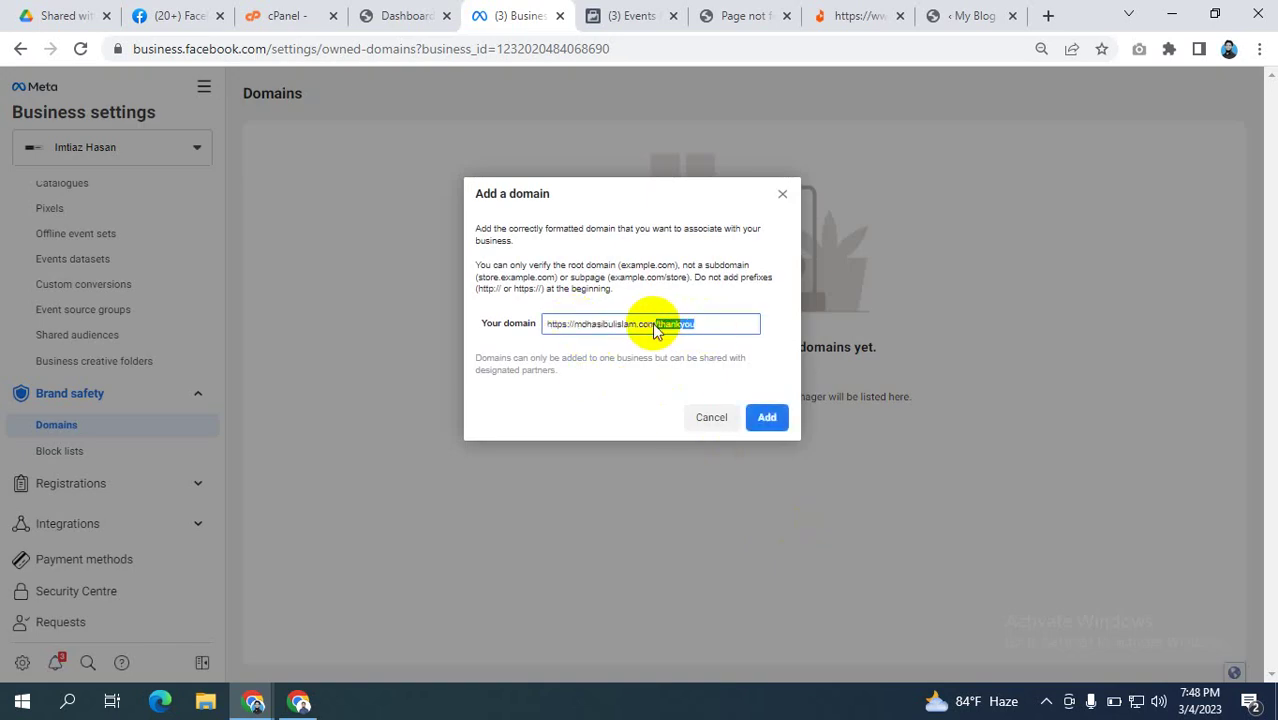
key("BackSpace")
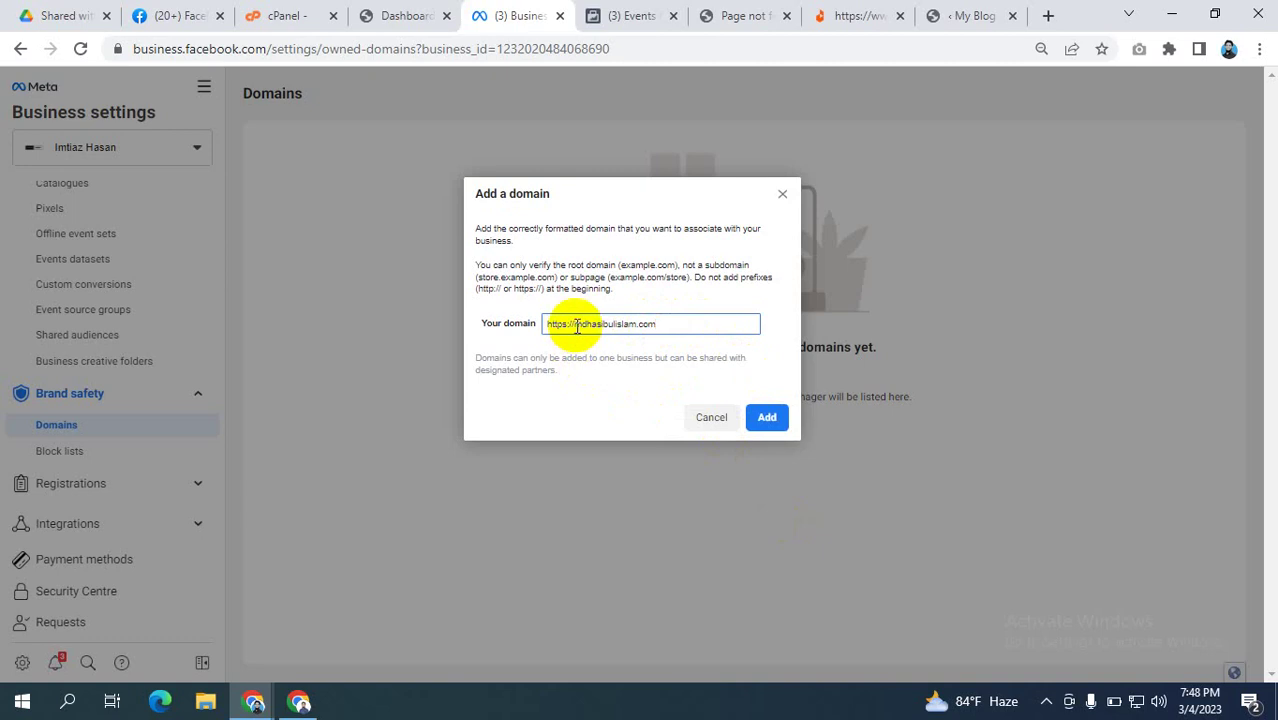
left_click_drag(576, 324, 546, 324)
key("BackSpace")
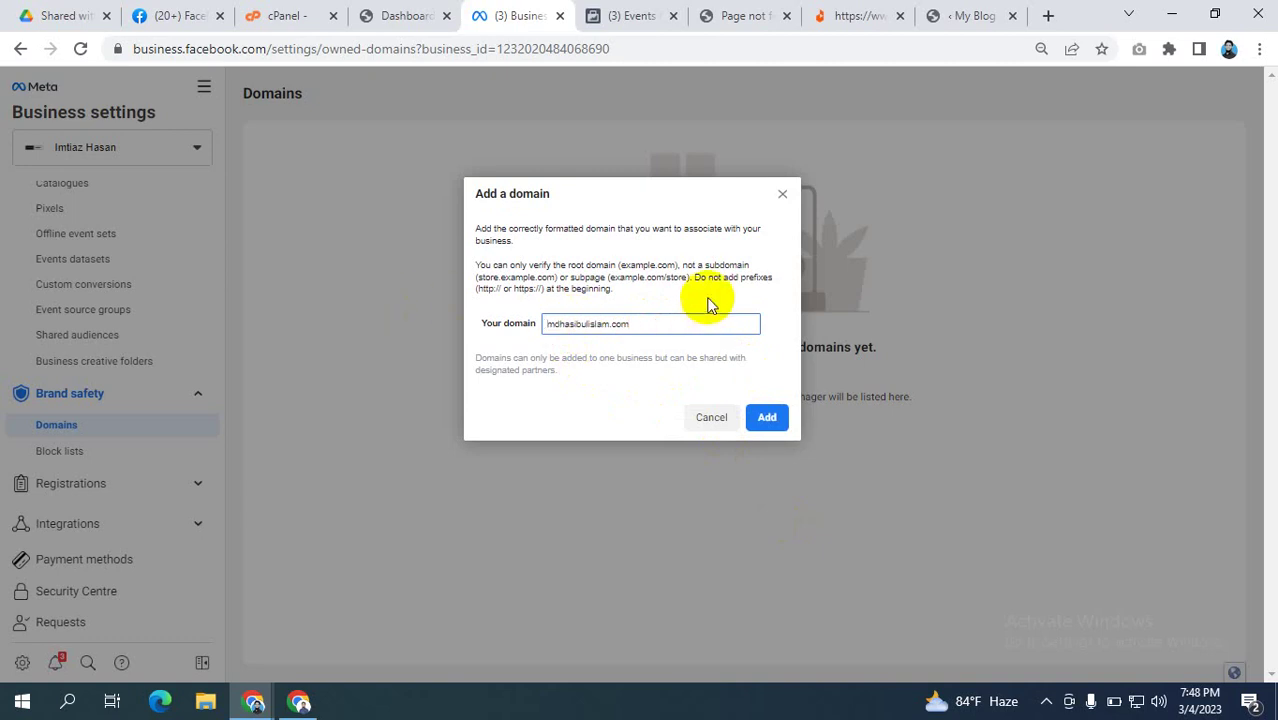
left_click(767, 417)
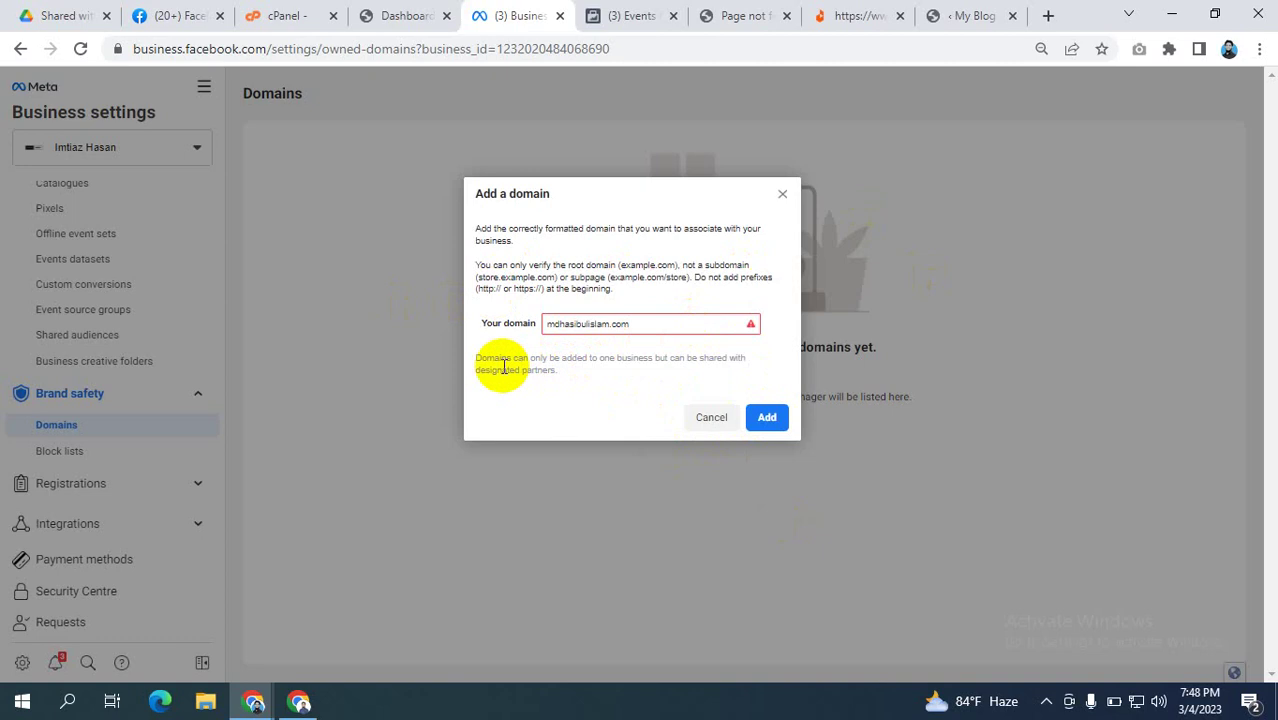
left_click_drag(500, 358, 697, 388)
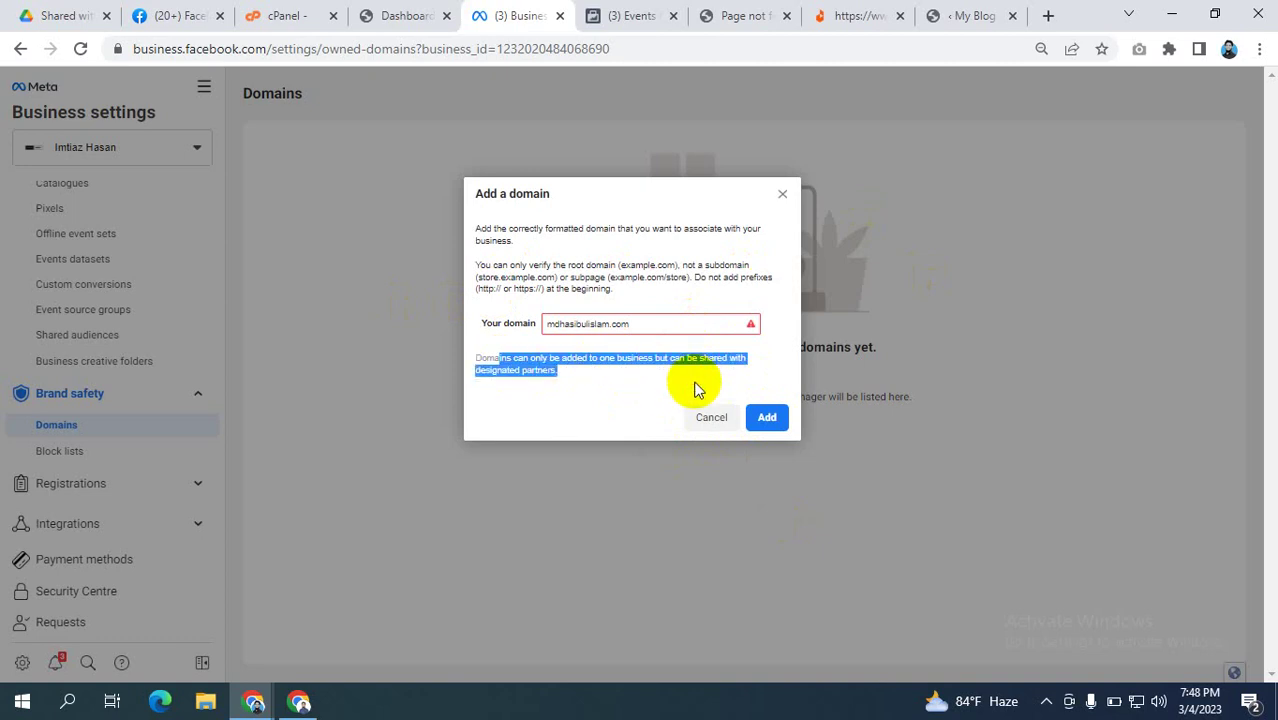
left_click(782, 195)
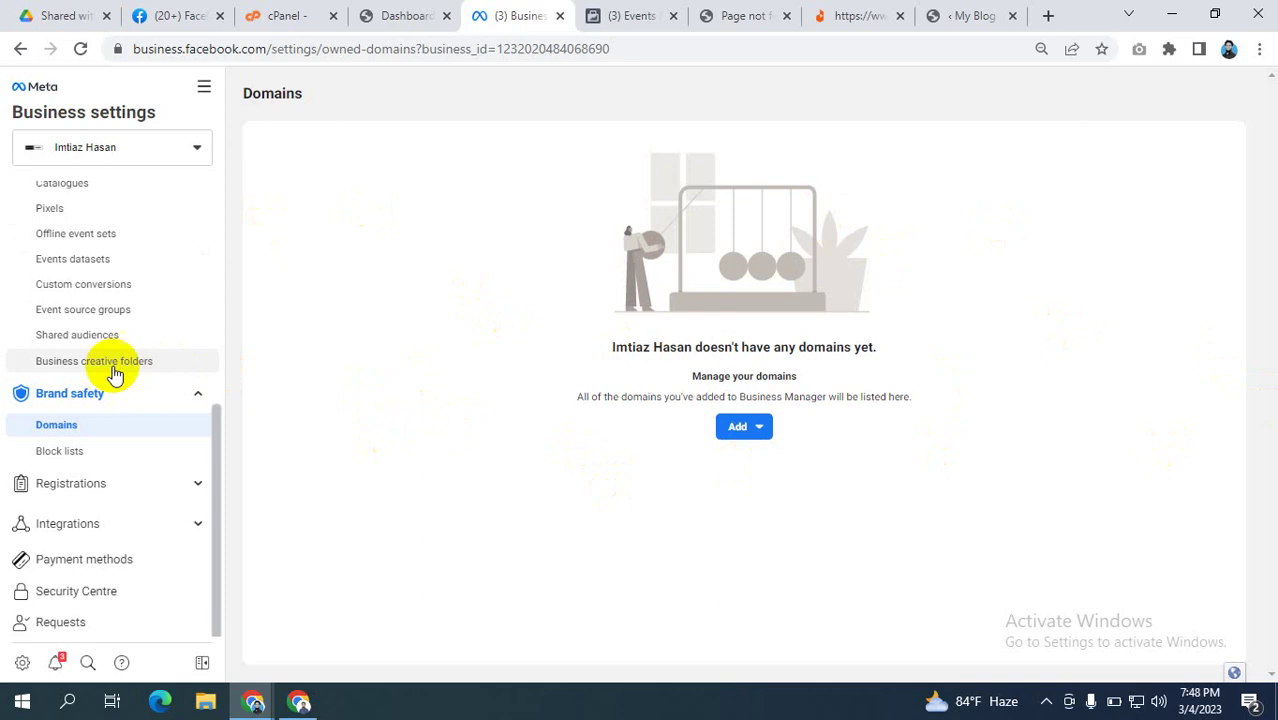
scroll(107, 380, "up", 3)
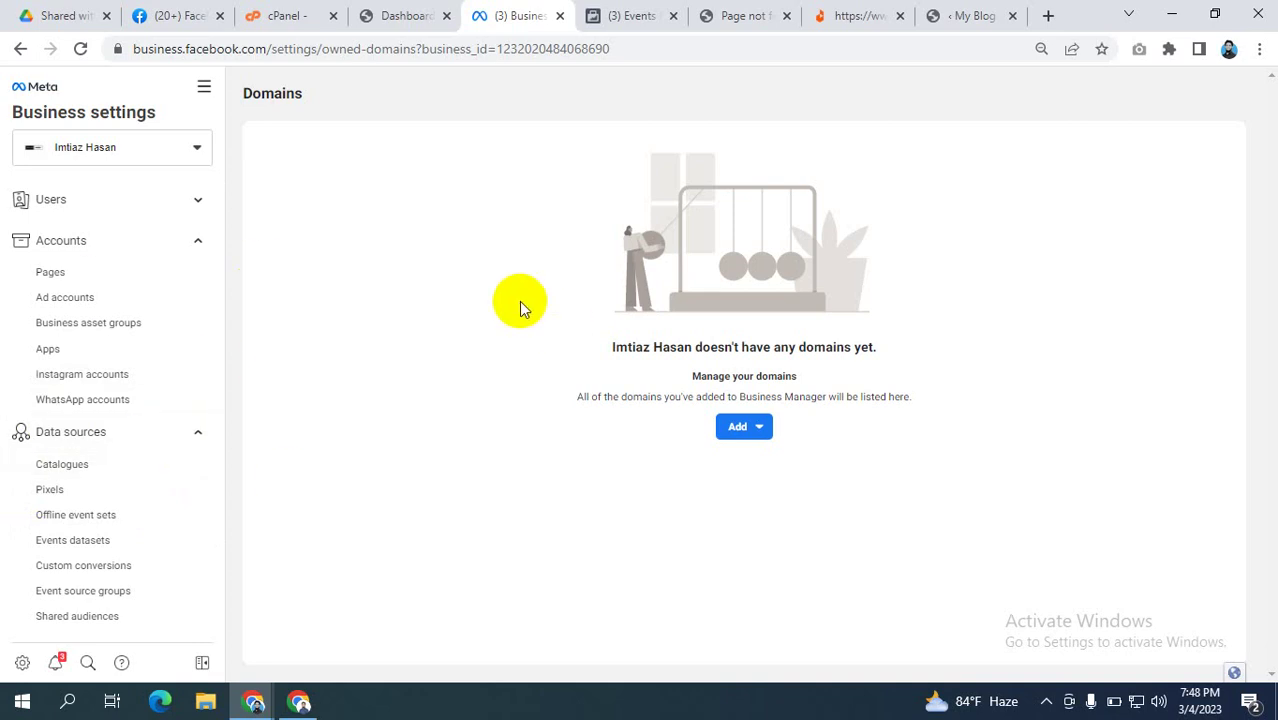
- Close the browser pages with the WordPress code snippet, the external site and the website's thankyou page
left_click(975, 15)
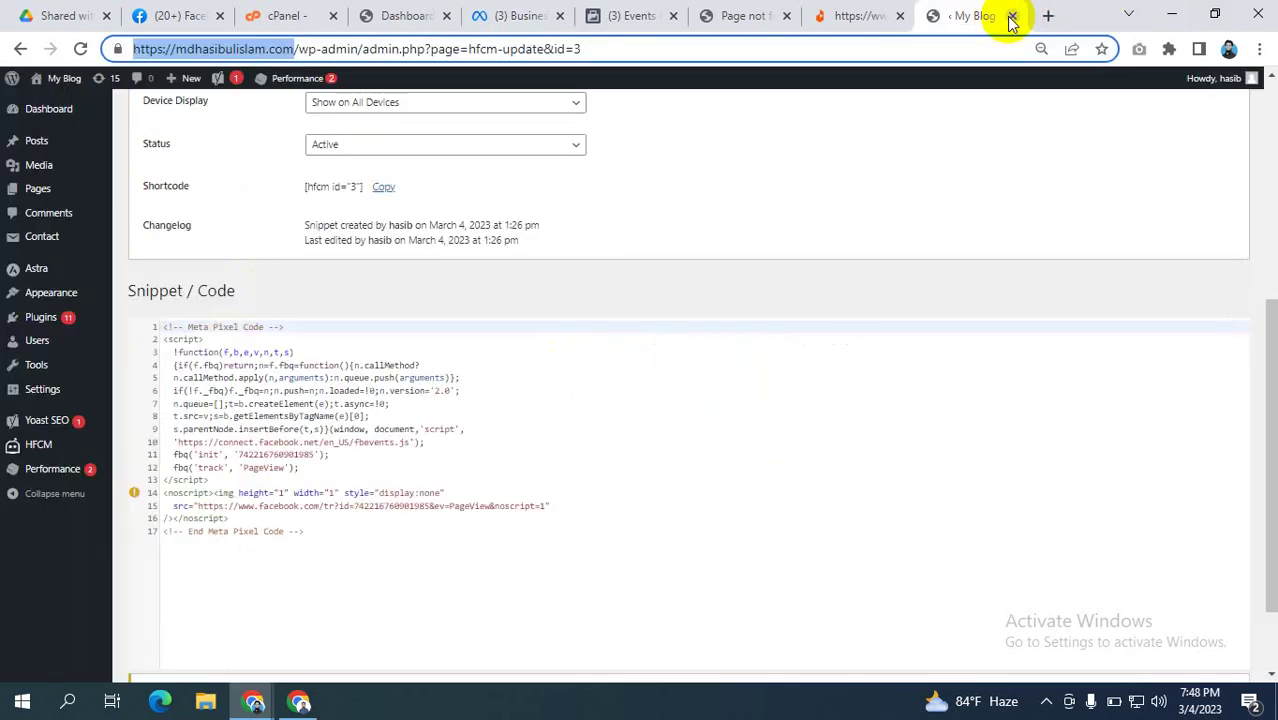
left_click(1012, 15)
left_click(1012, 16)
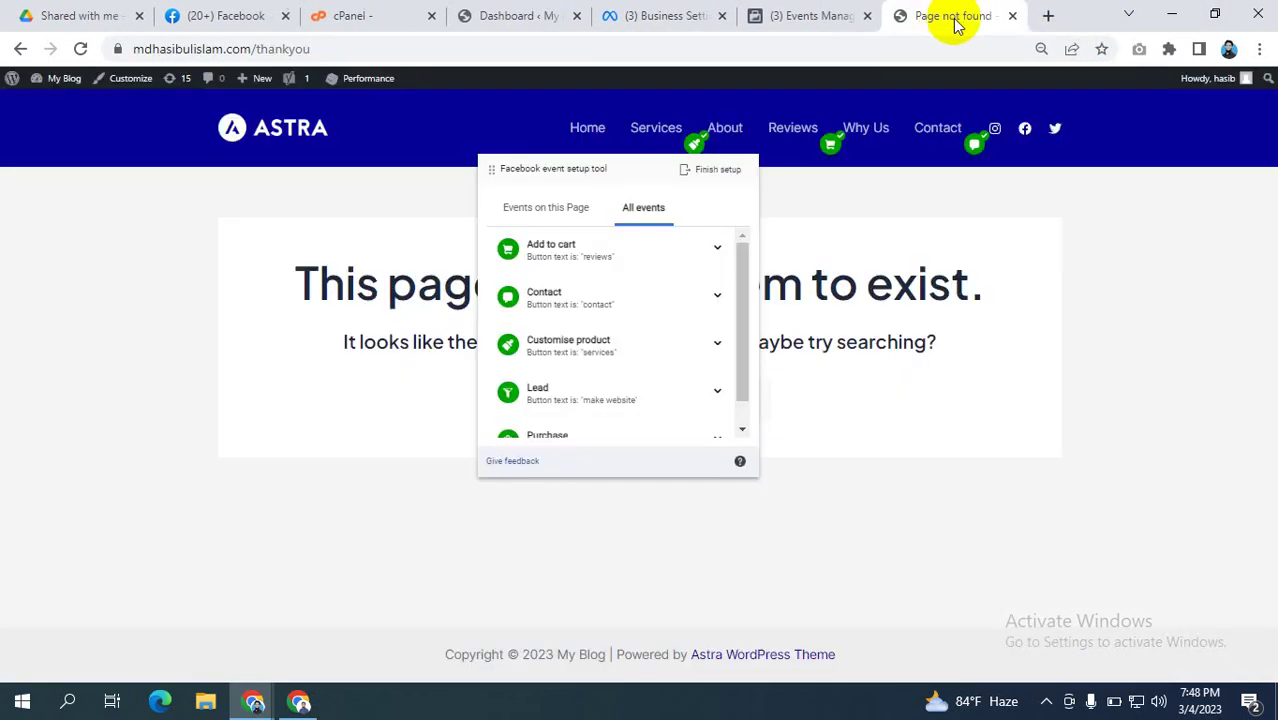
left_click(1010, 16)
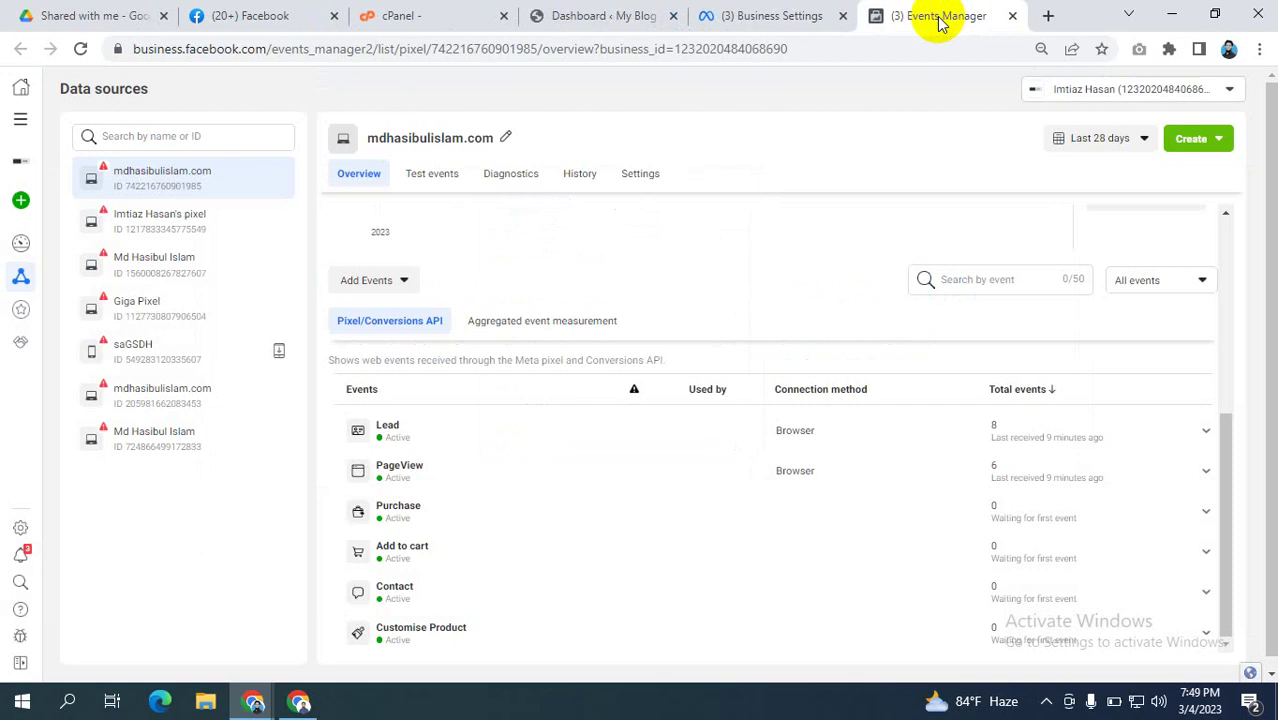
- Return to Business settings and view the people assigned to the enabled ad account
left_click(776, 17)
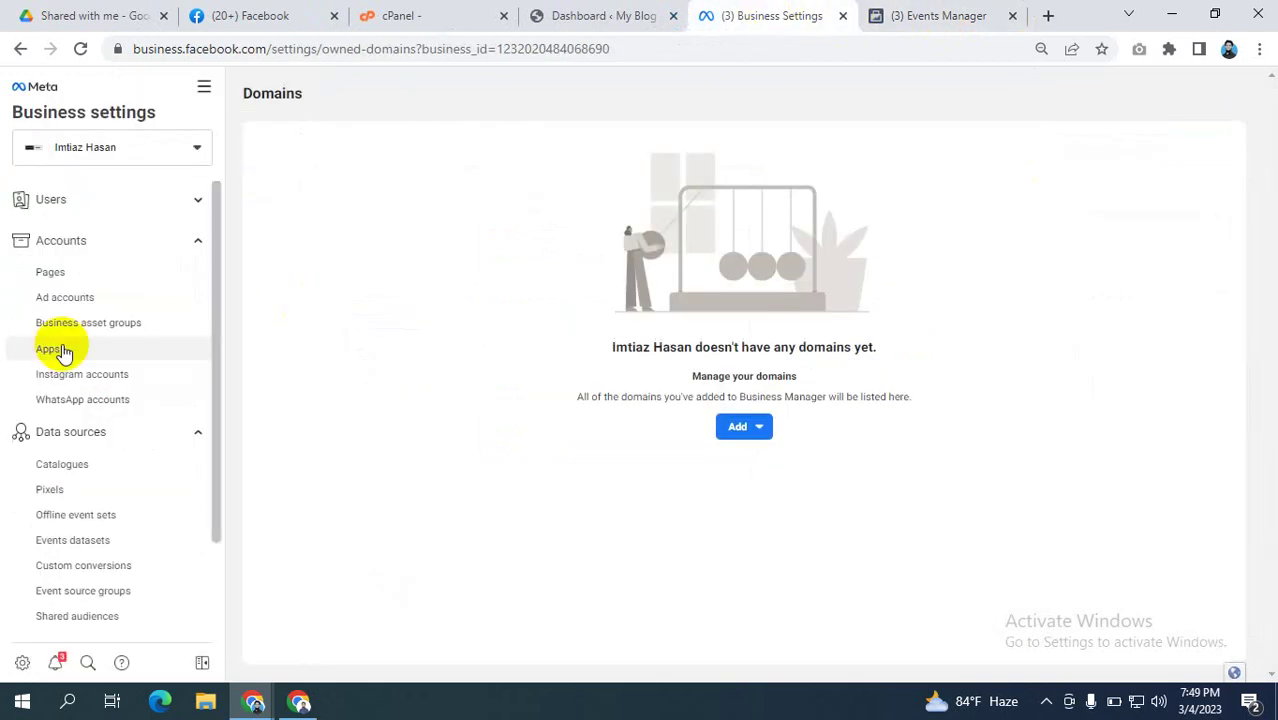
left_click(90, 297)
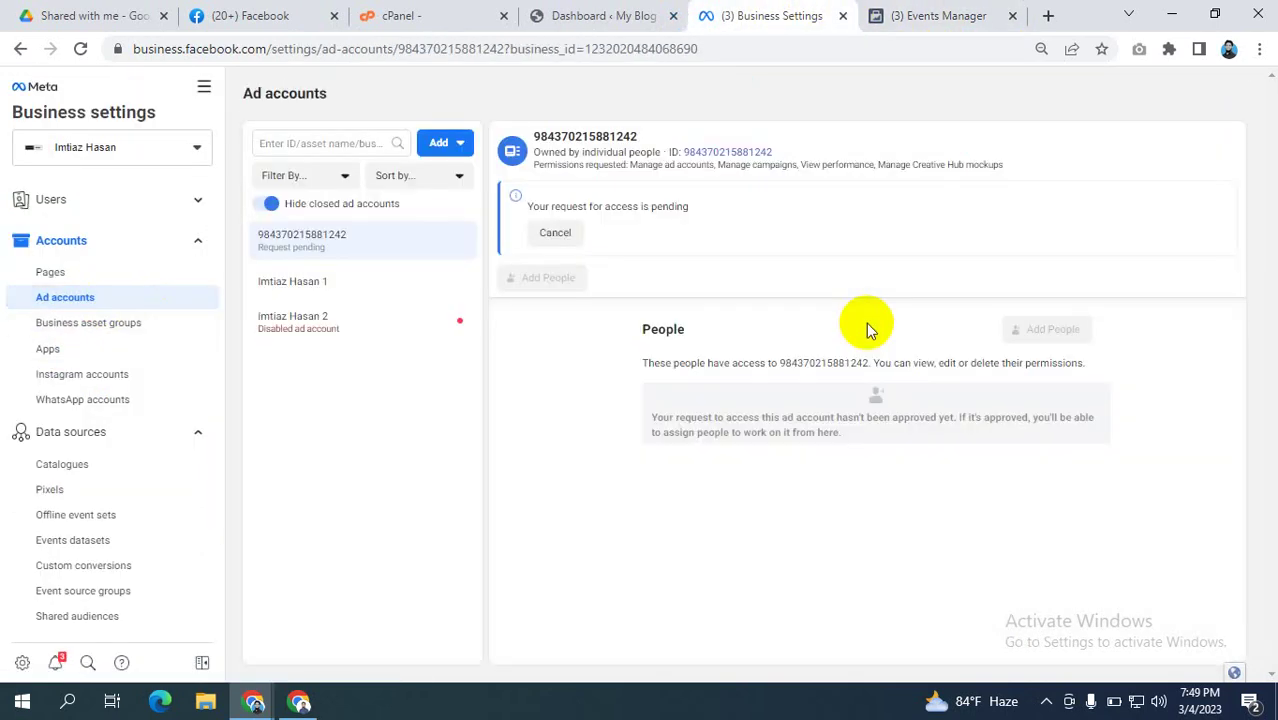
left_click(335, 286)
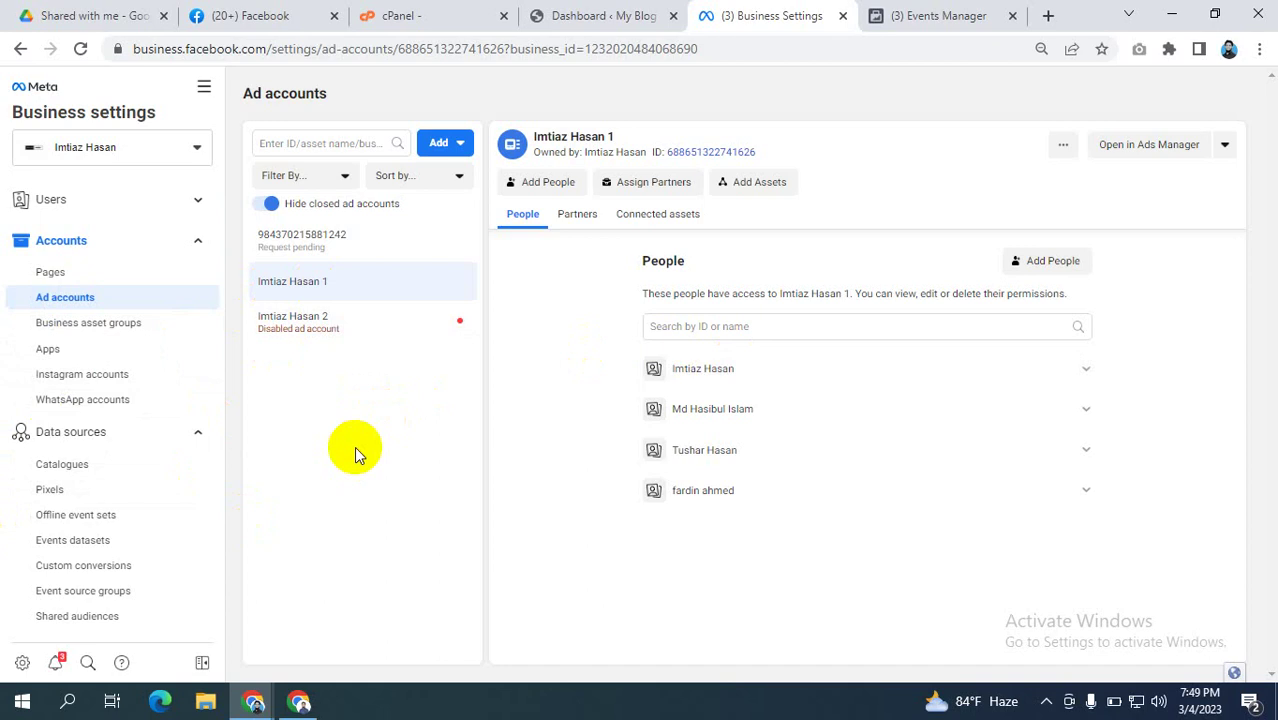
- Open the Business info page in Business settings
scroll(80, 400, "down", 4)
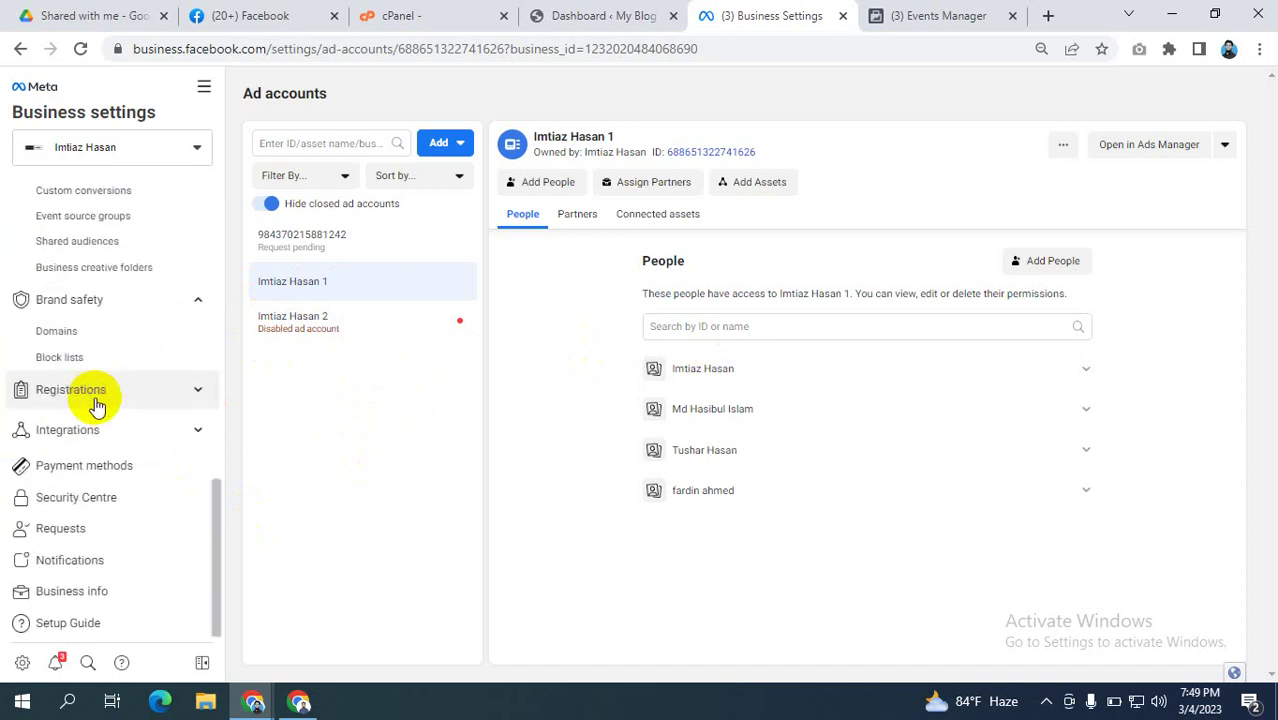
left_click(78, 592)
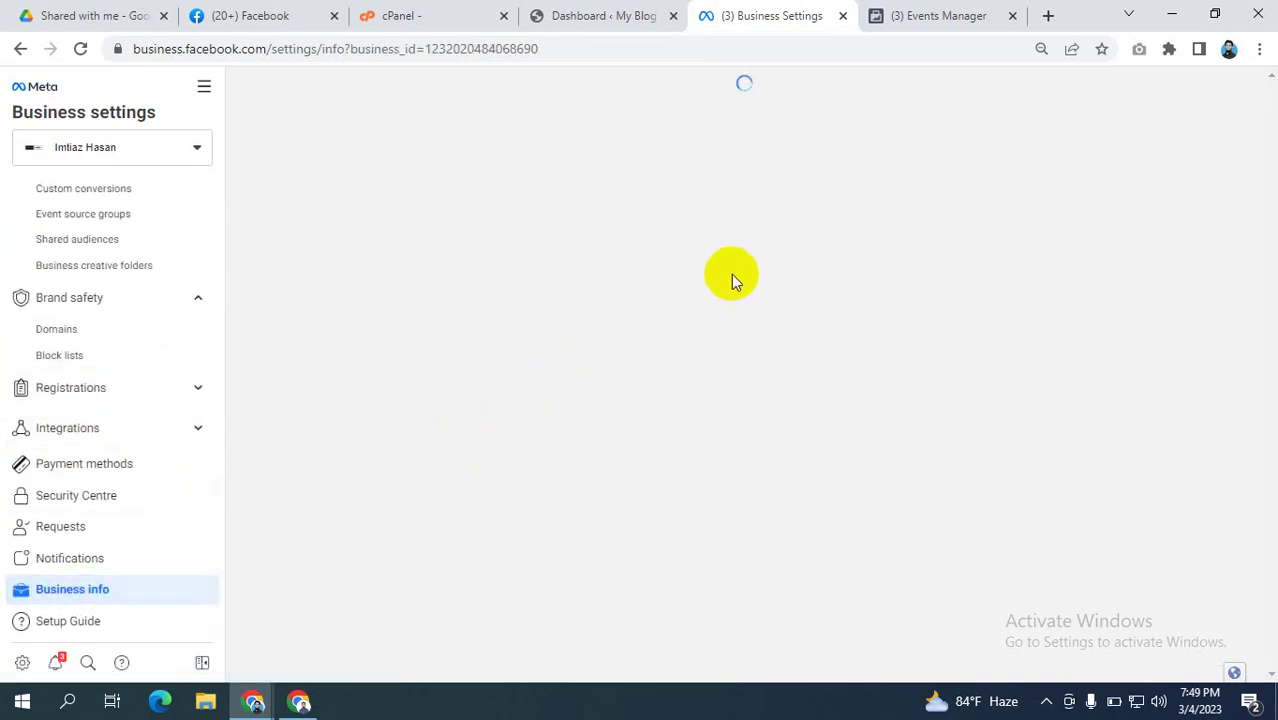
- Review the business details on the Business info page and highlight the ad account creation limit
scroll(688, 285, "down", 2)
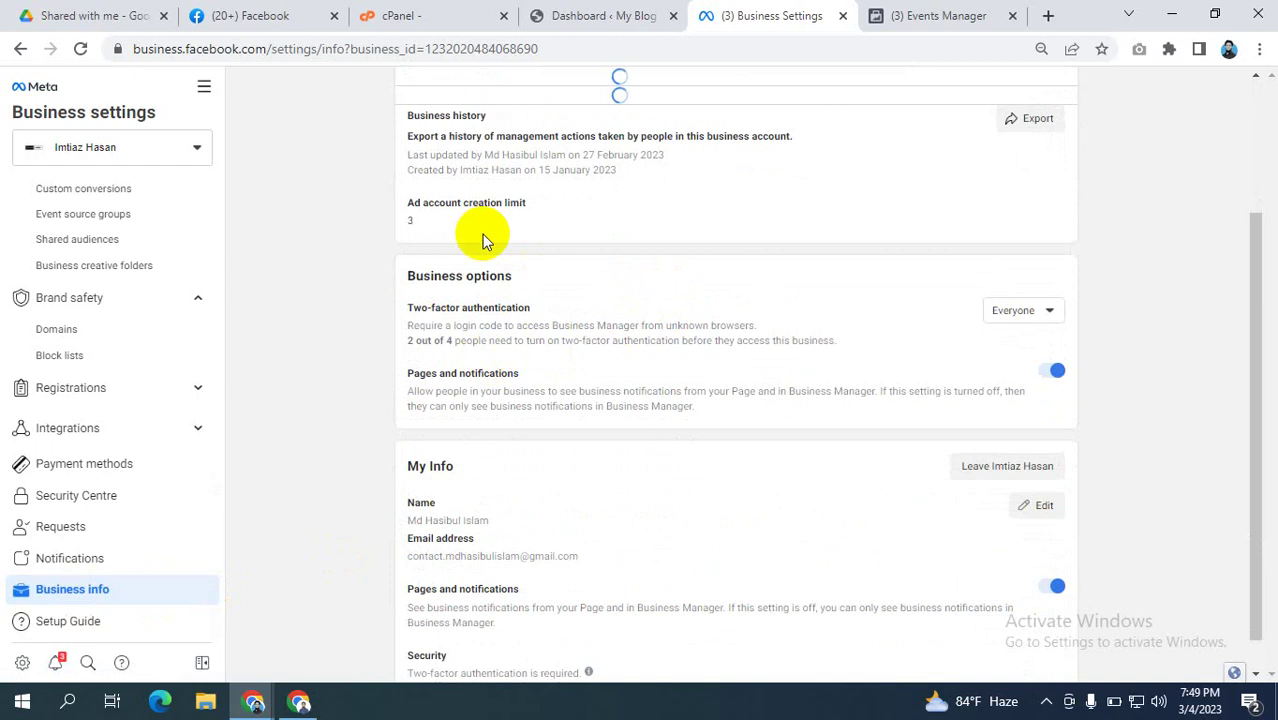
scroll(400, 215, "up", 4)
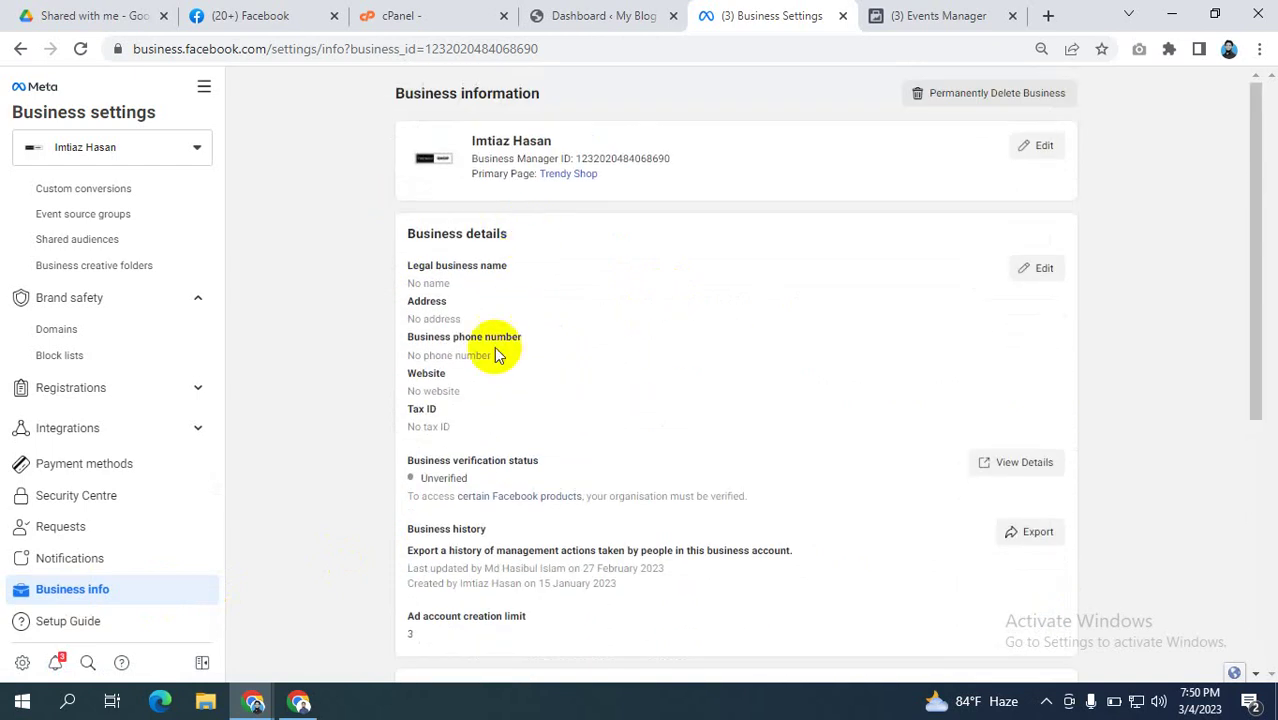
scroll(450, 410, "down", 1)
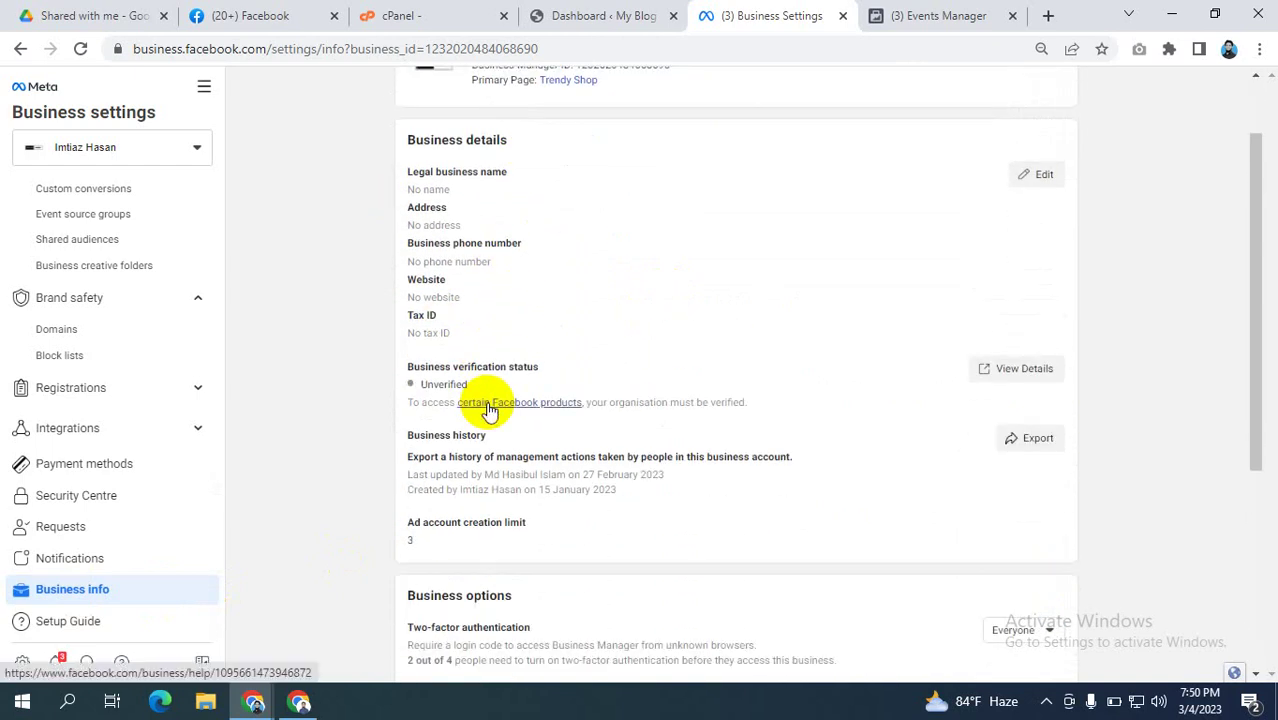
scroll(490, 410, "down", 2)
left_click_drag(408, 334, 530, 343)
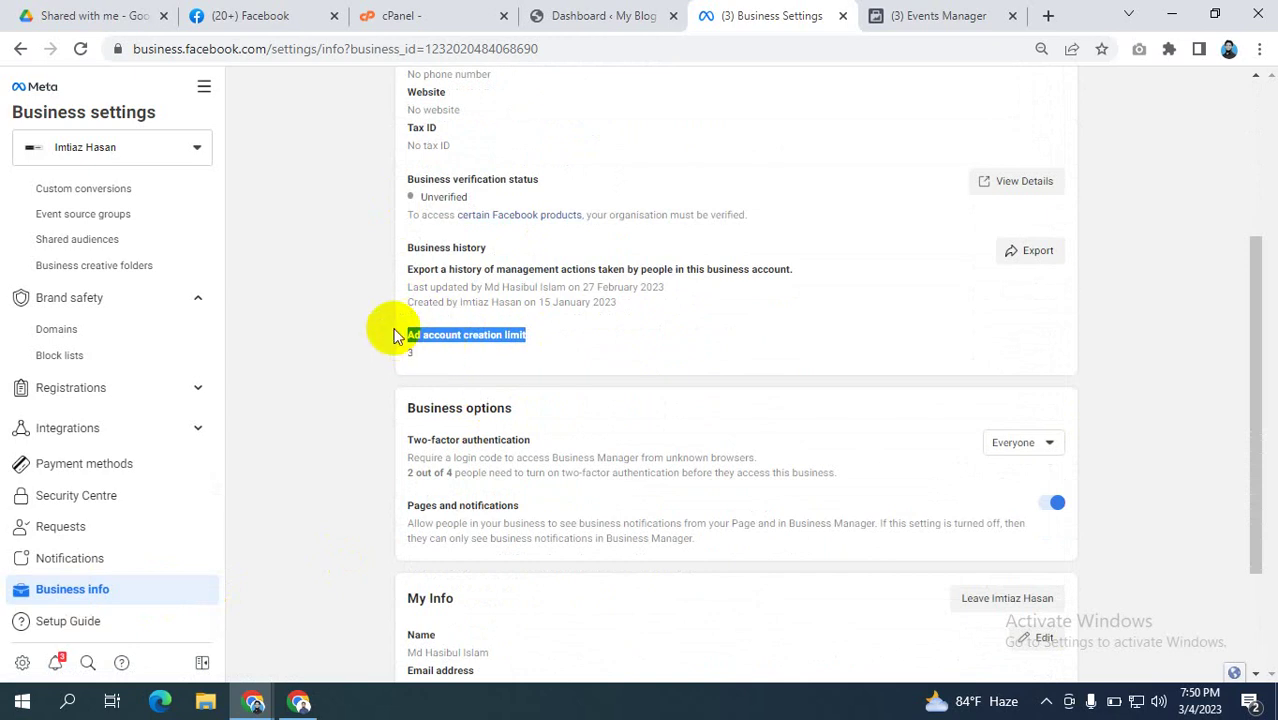
left_click_drag(422, 359, 391, 323)
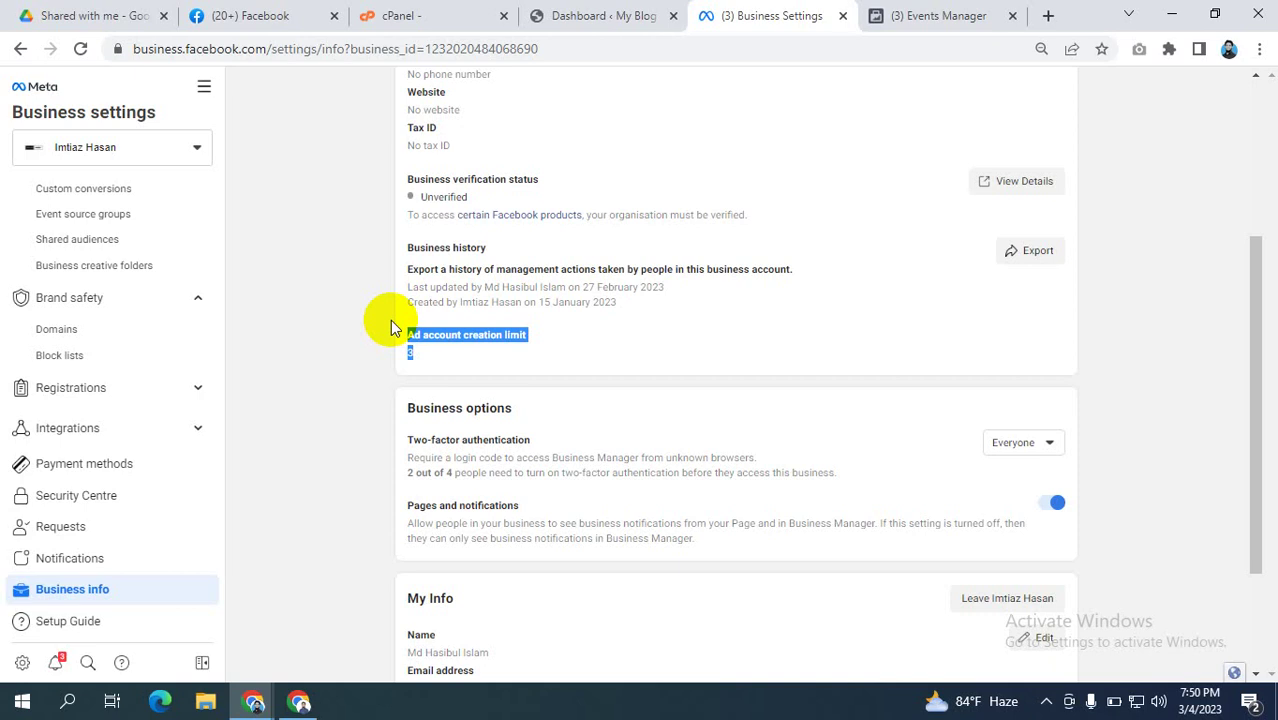
left_click(322, 346)
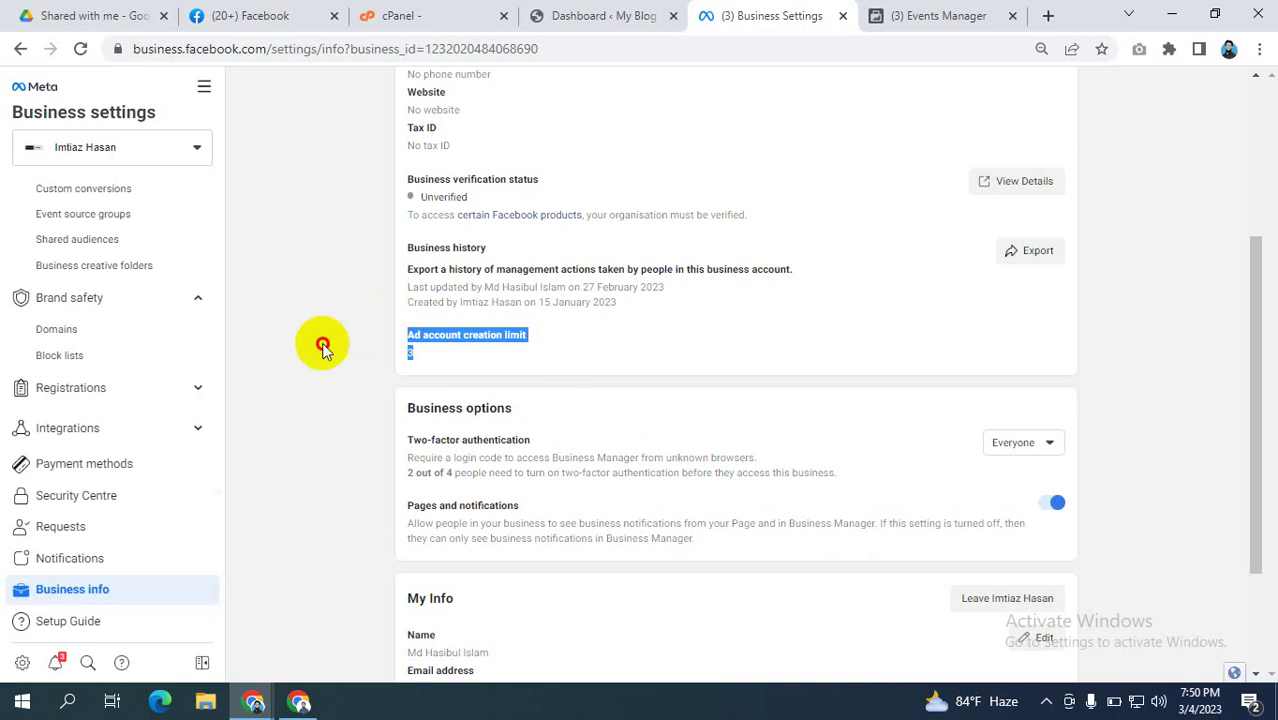
left_click_drag(422, 348, 410, 340)
left_click(405, 338)
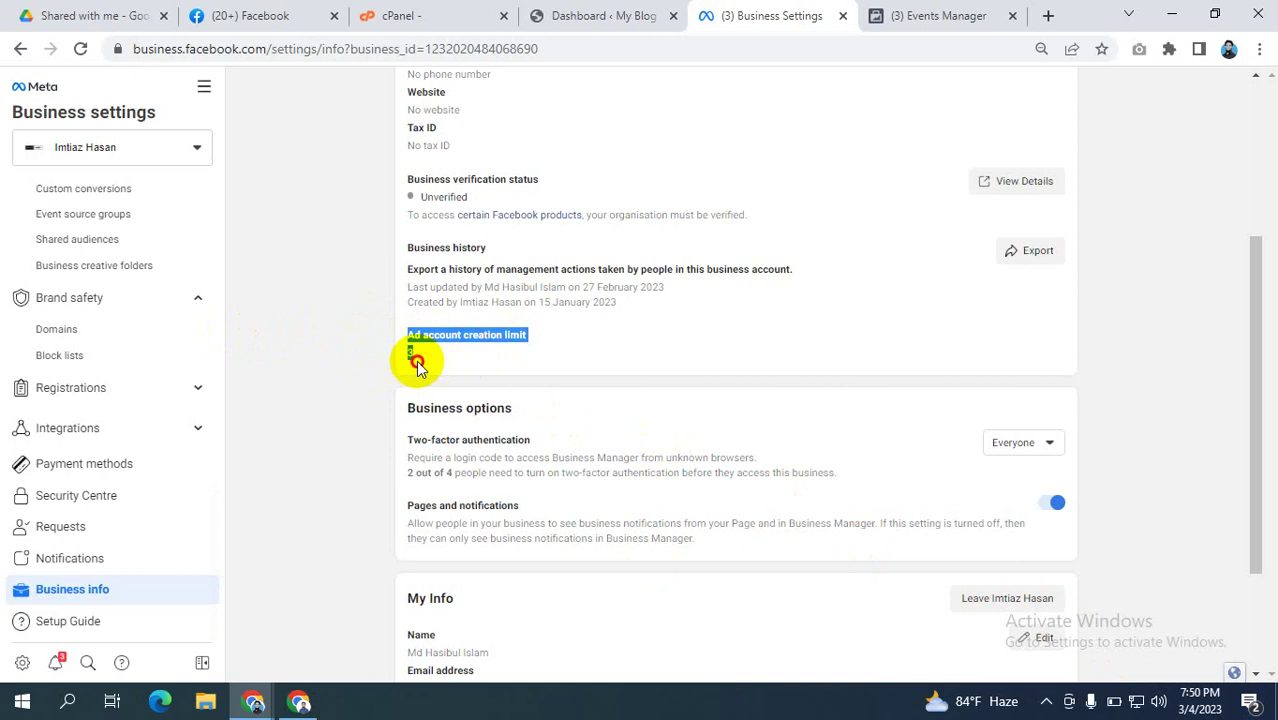
left_click_drag(428, 338, 394, 333)
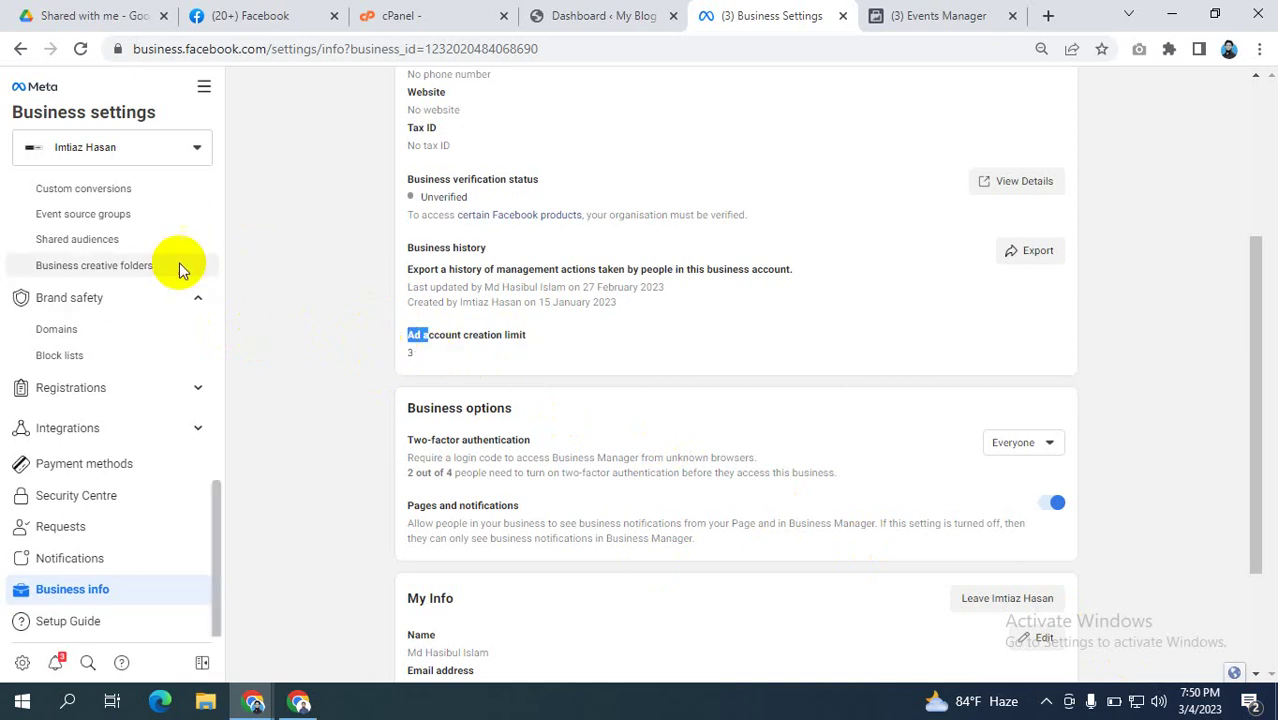
left_click(417, 358)
left_click_drag(417, 360, 394, 314)
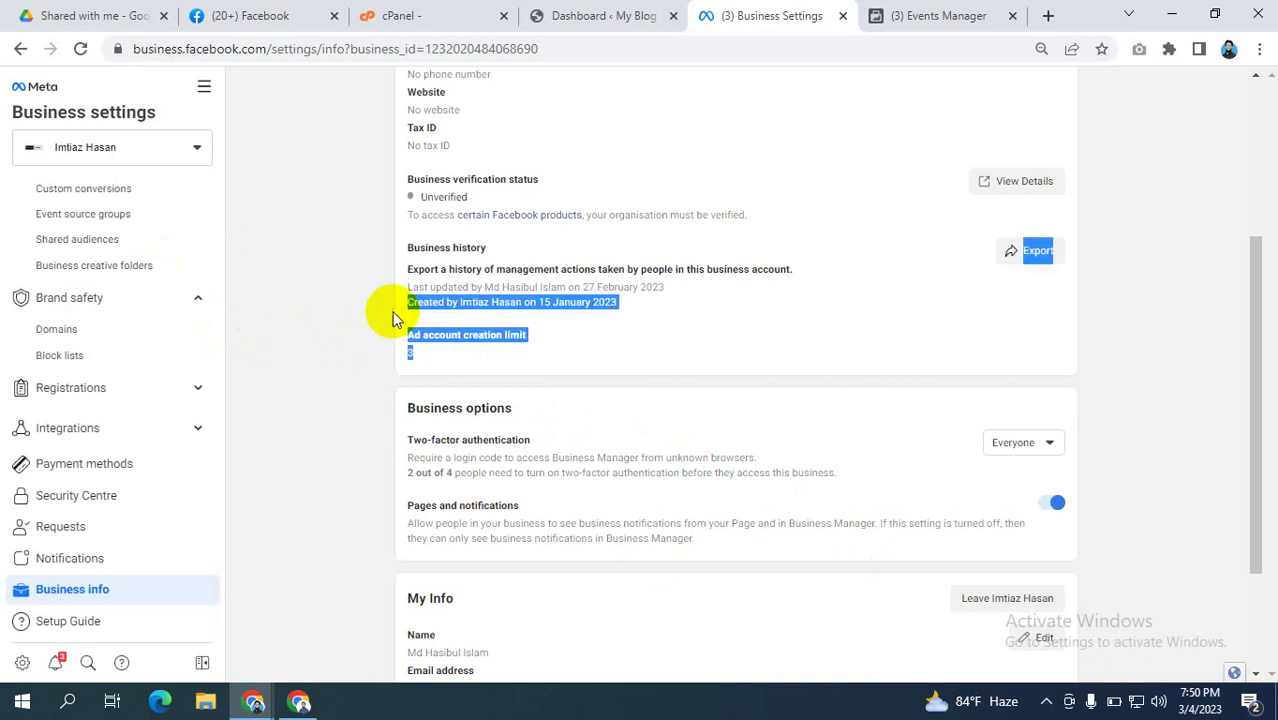
- Return to the business's ad accounts and open the enabled ad account in Ads Manager
scroll(57, 263, "up", 4)
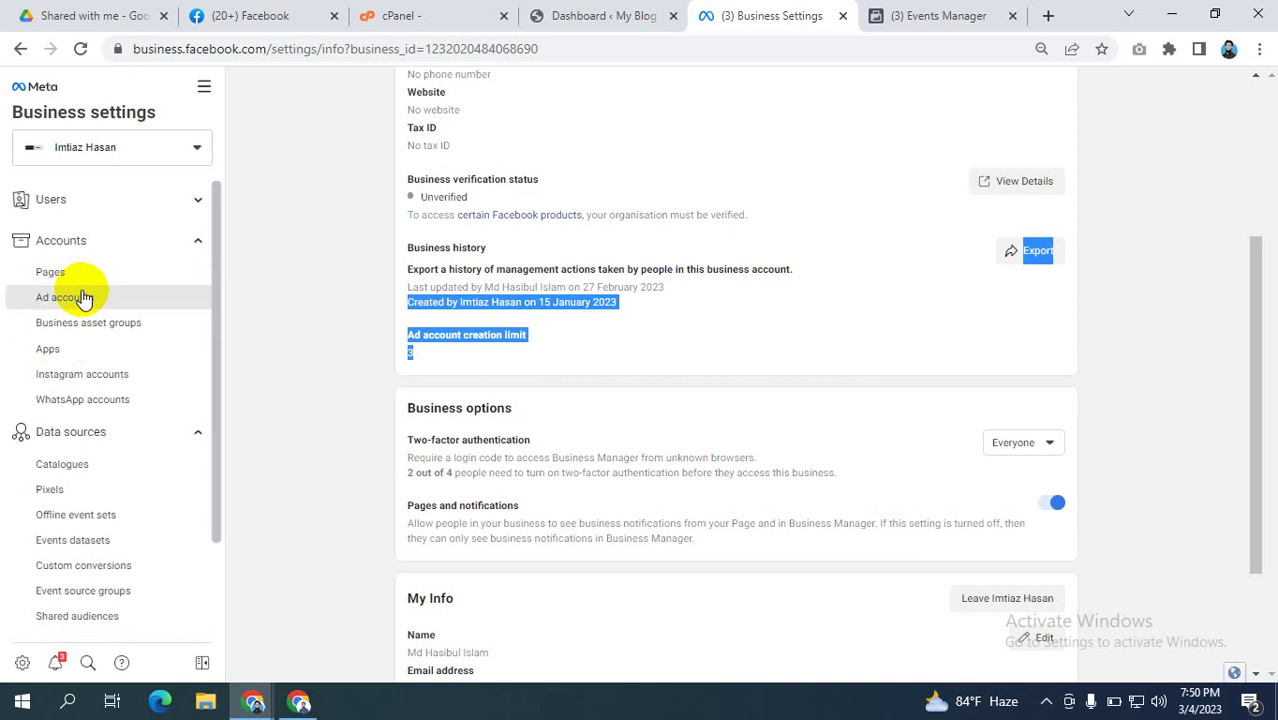
left_click(83, 294)
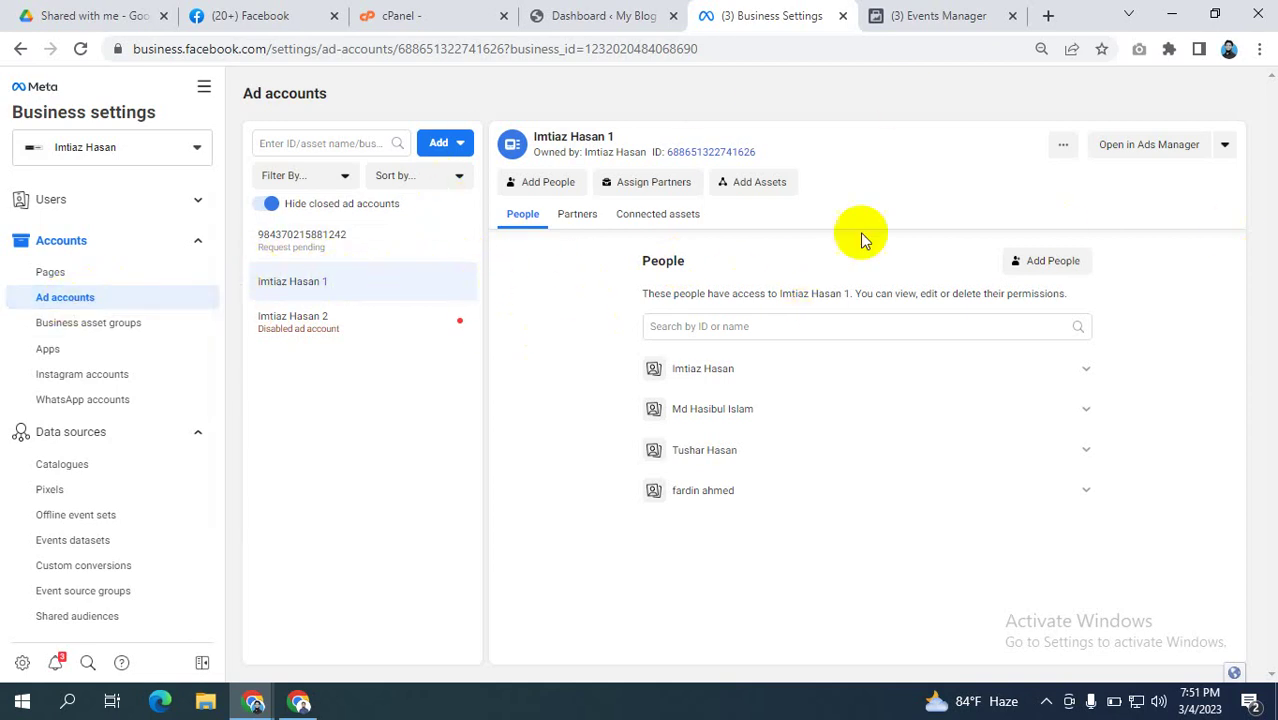
left_click(1160, 153)
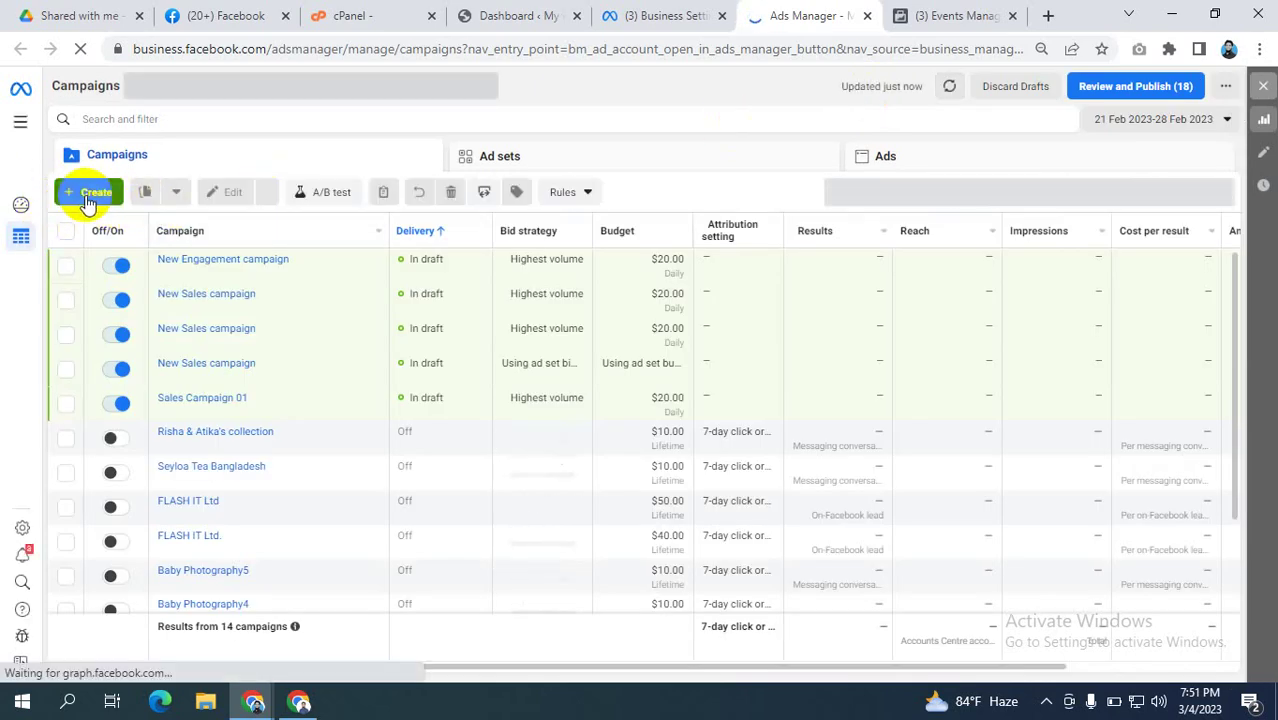
- Create a new campaign with the Sales objective, keeping the default campaign name
left_click(88, 193)
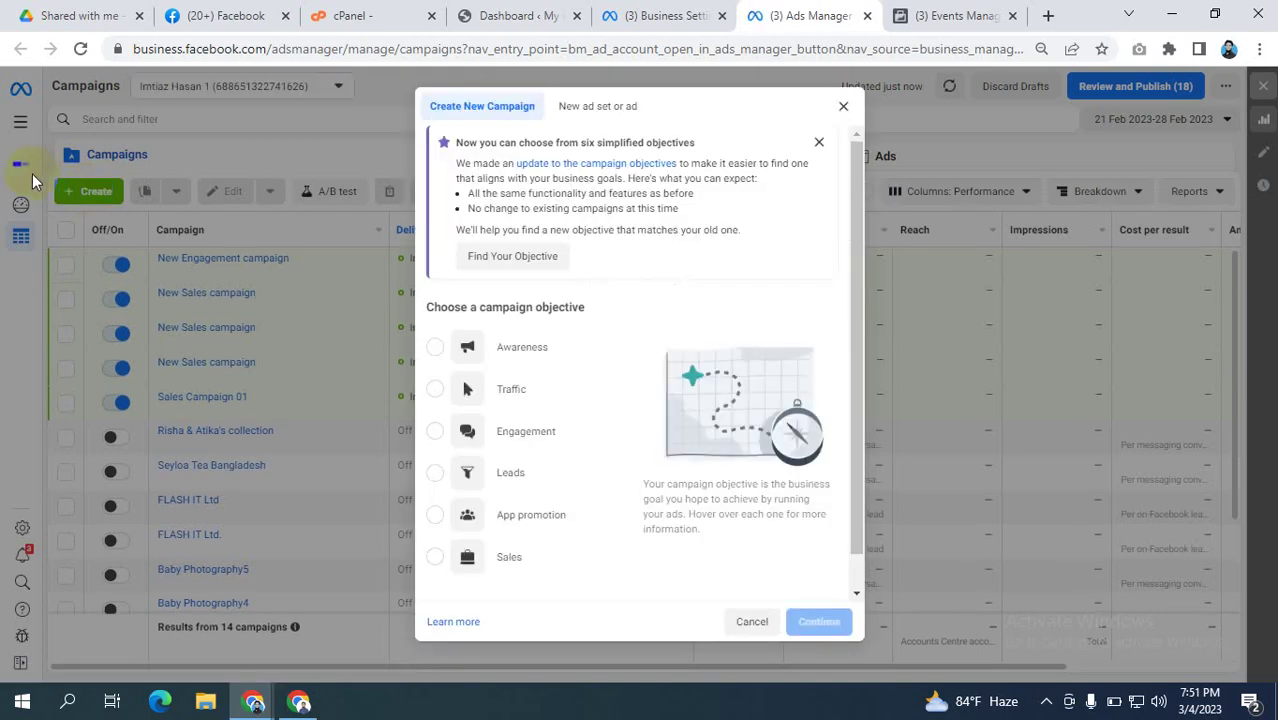
scroll(499, 475, "down", 1)
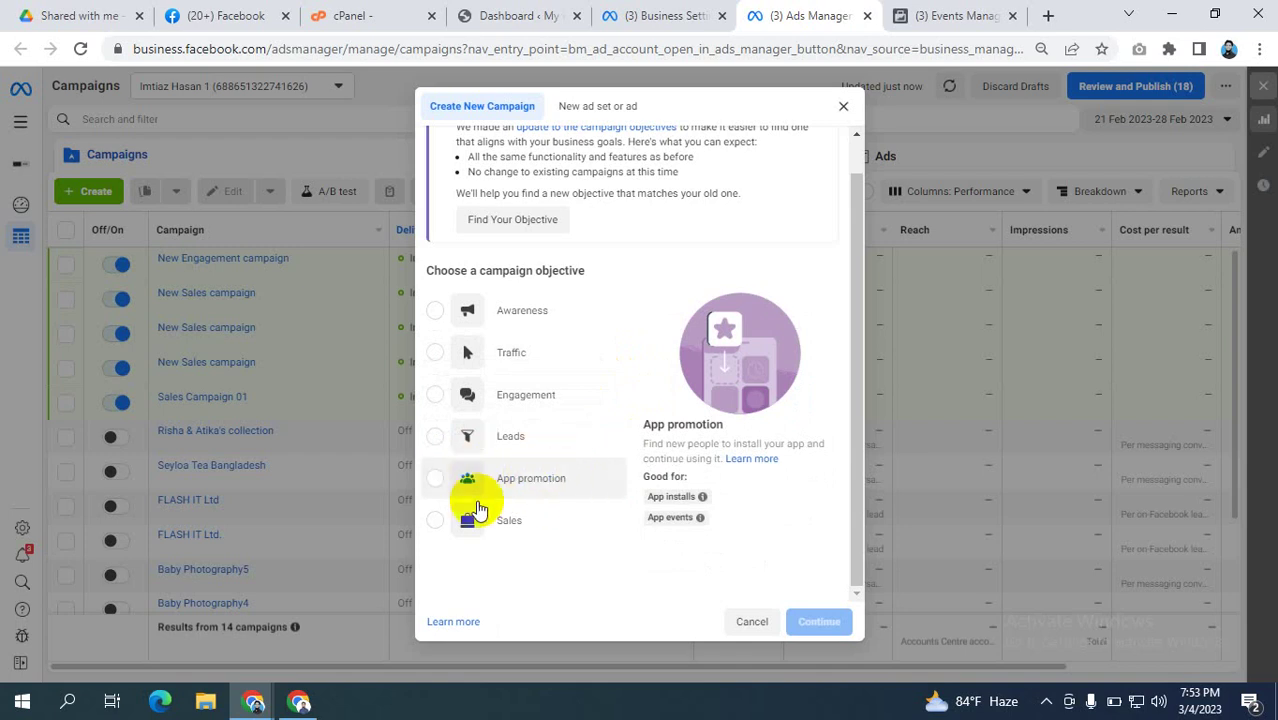
mouse_move(536, 479)
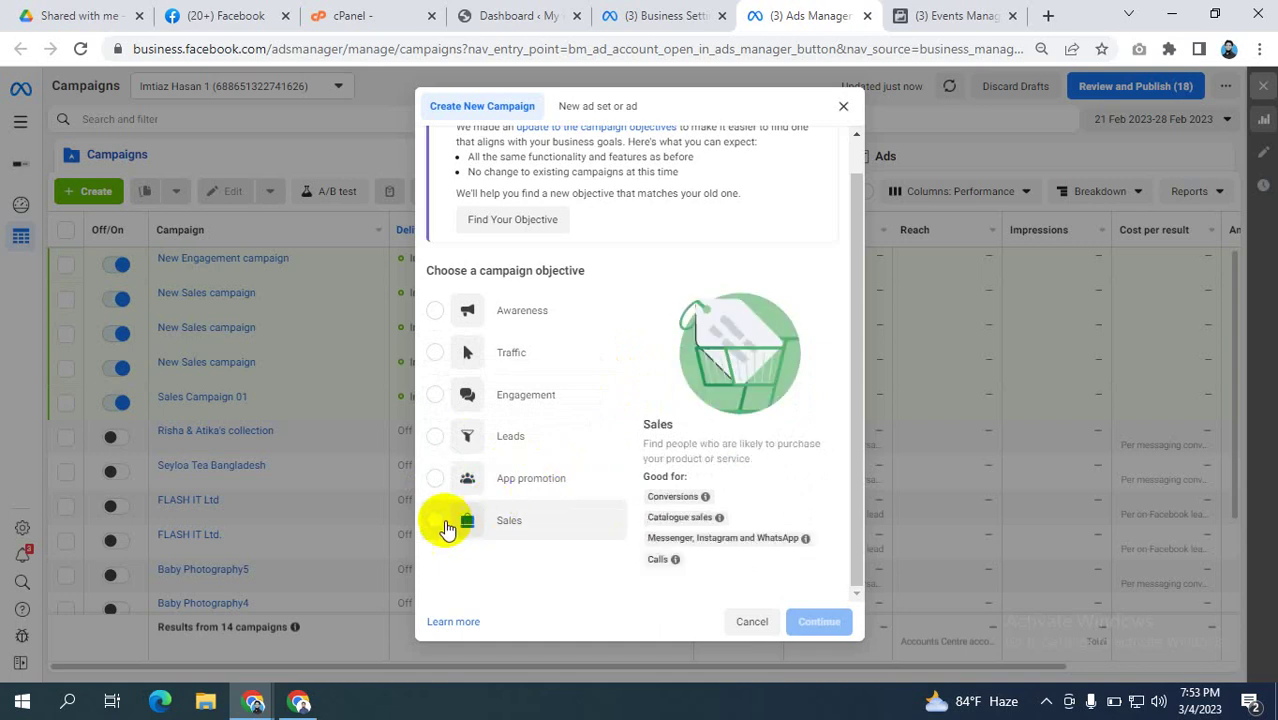
left_click(437, 521)
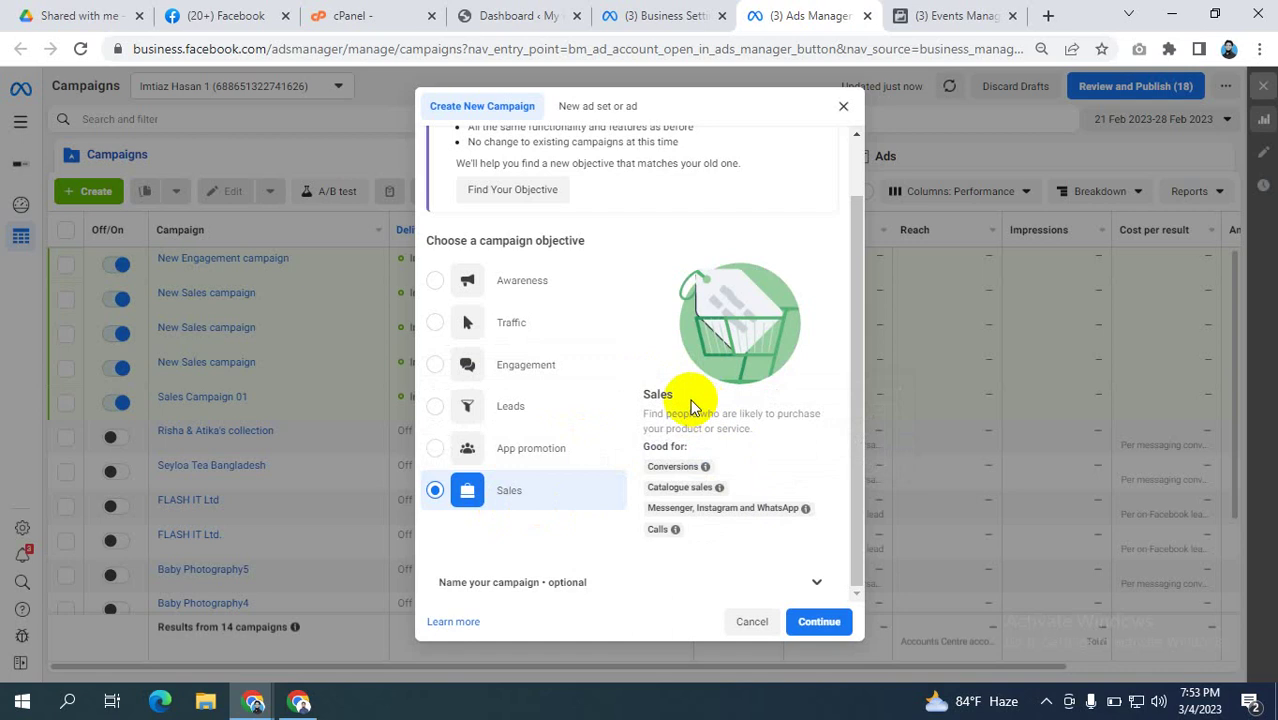
left_click(826, 624)
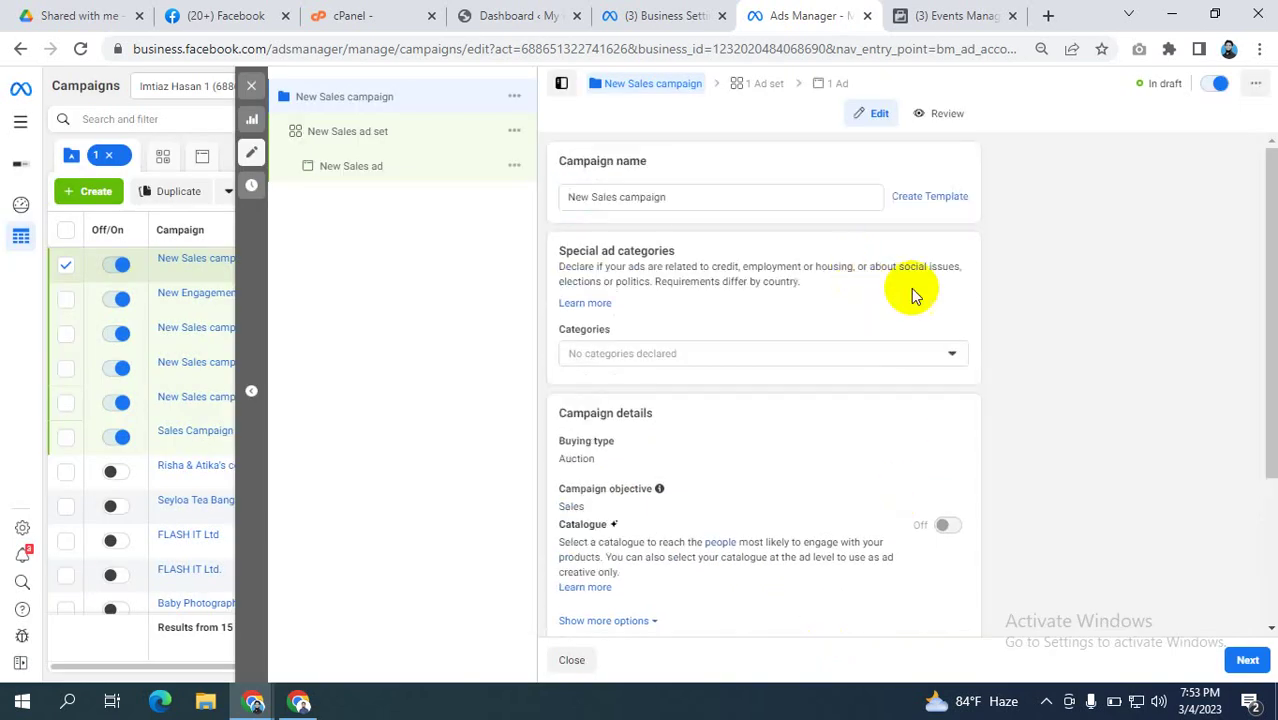
- Turn on Advantage campaign budget for the new Sales campaign and continue to its ad set
scroll(911, 288, "down", 2)
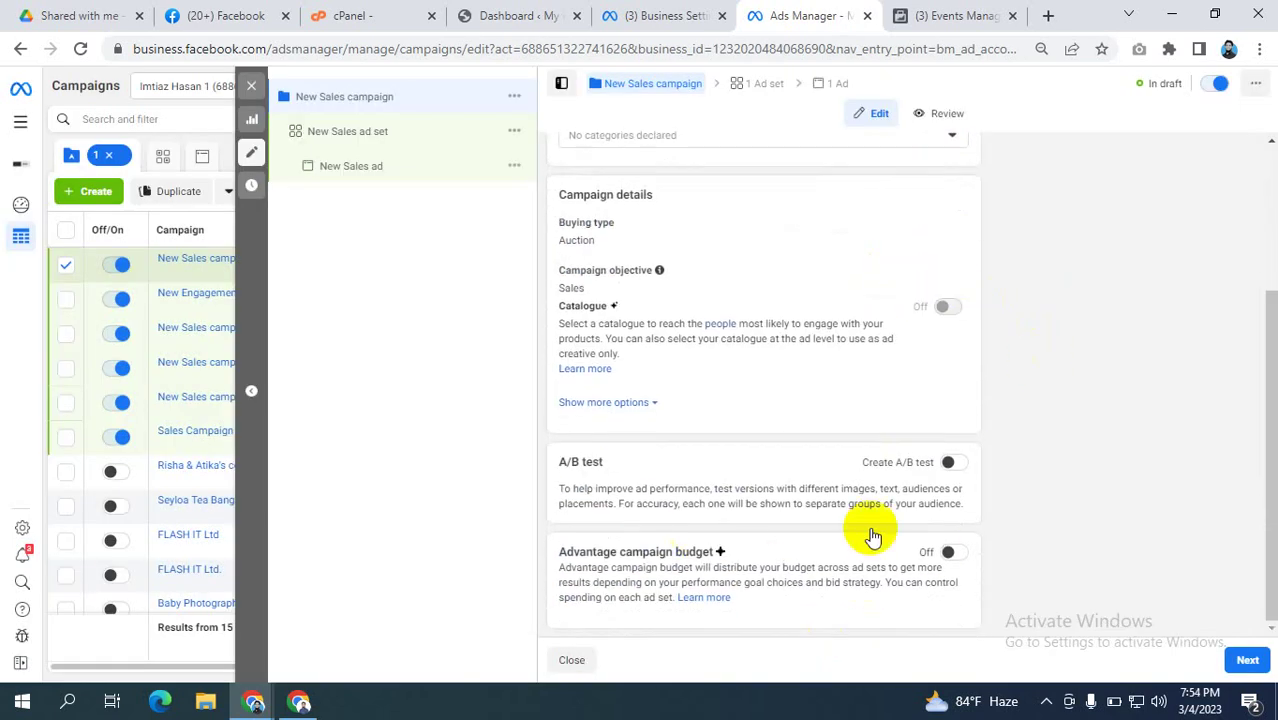
left_click(950, 552)
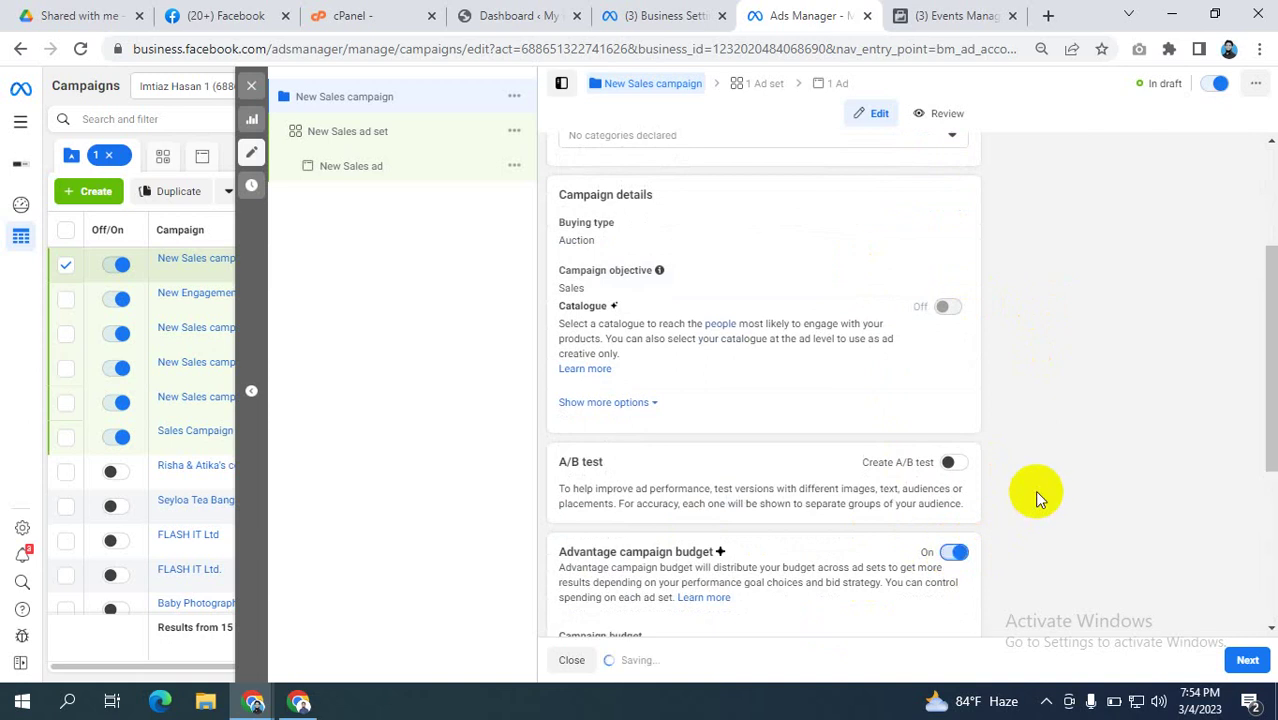
scroll(1034, 490, "down", 3)
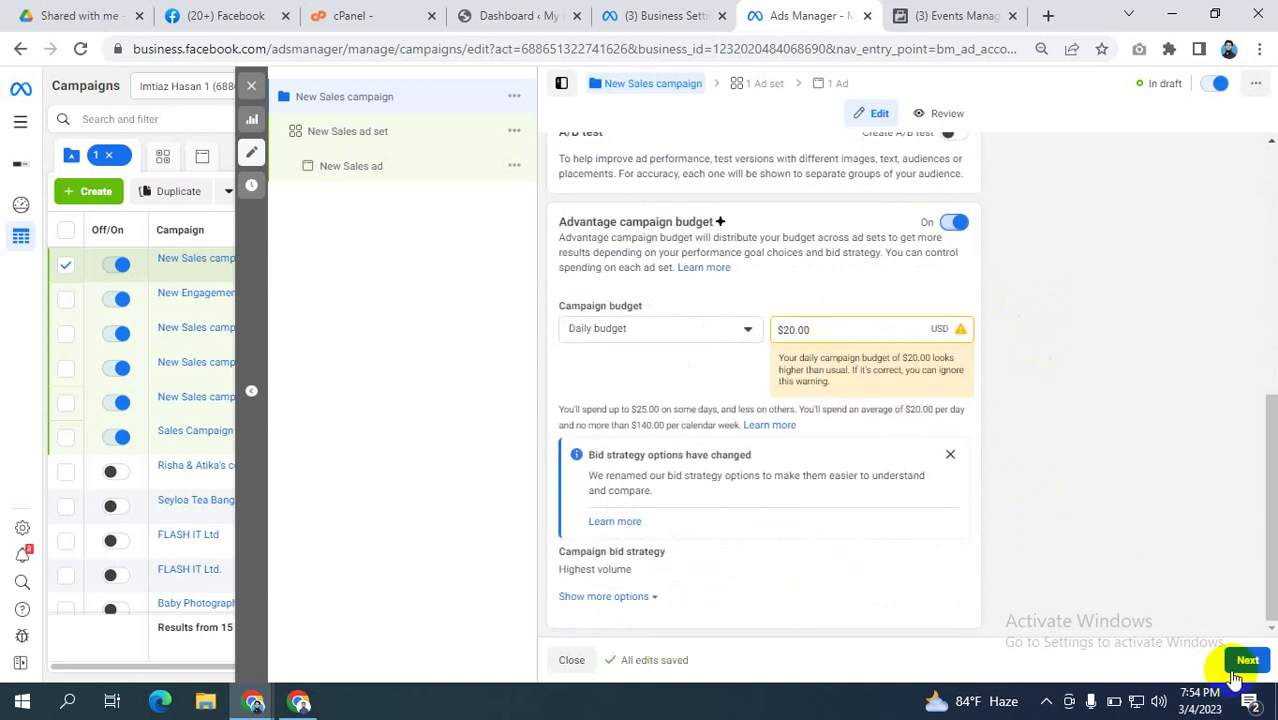
left_click(1238, 670)
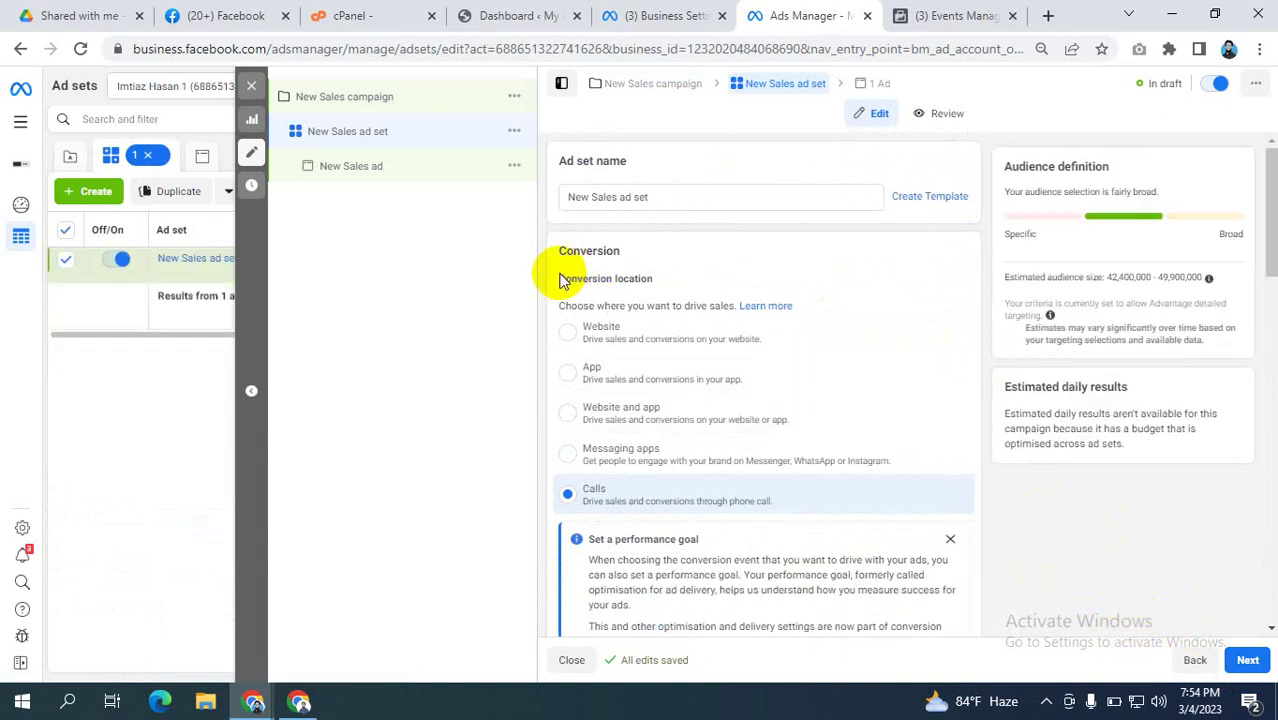
- Set the ad set's conversion location to Website
triple_click(650, 279)
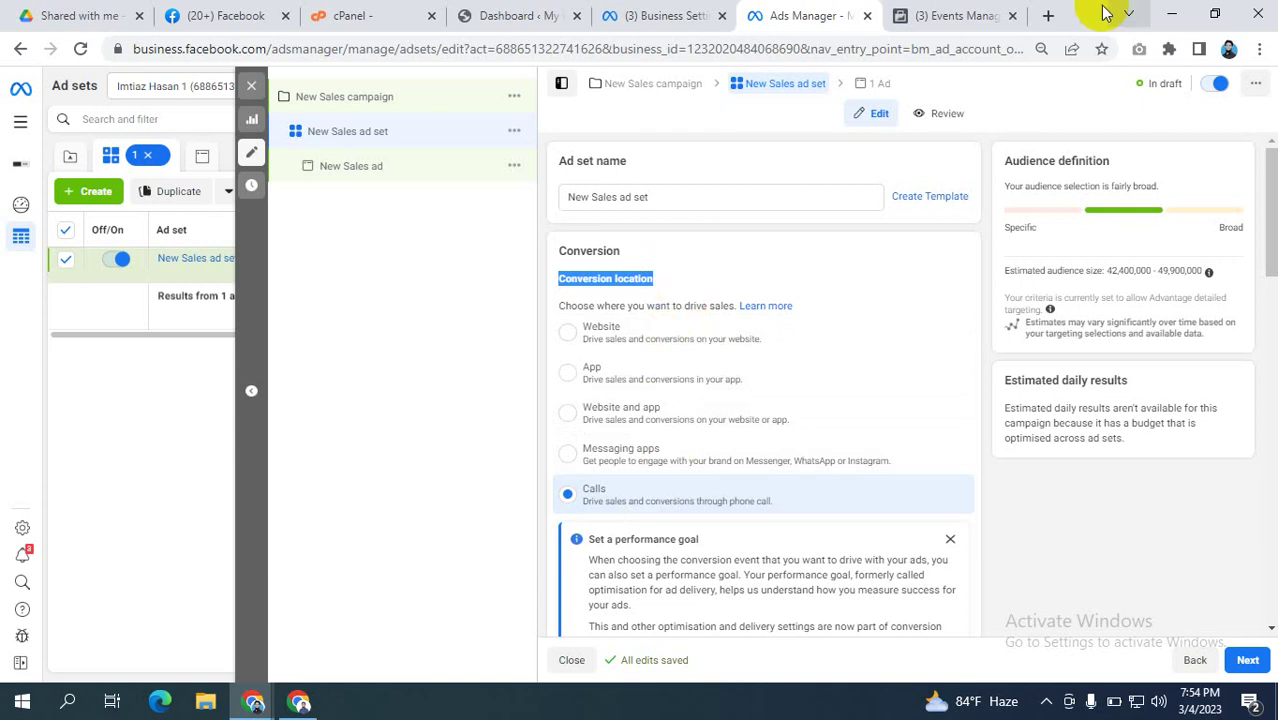
left_click(570, 336)
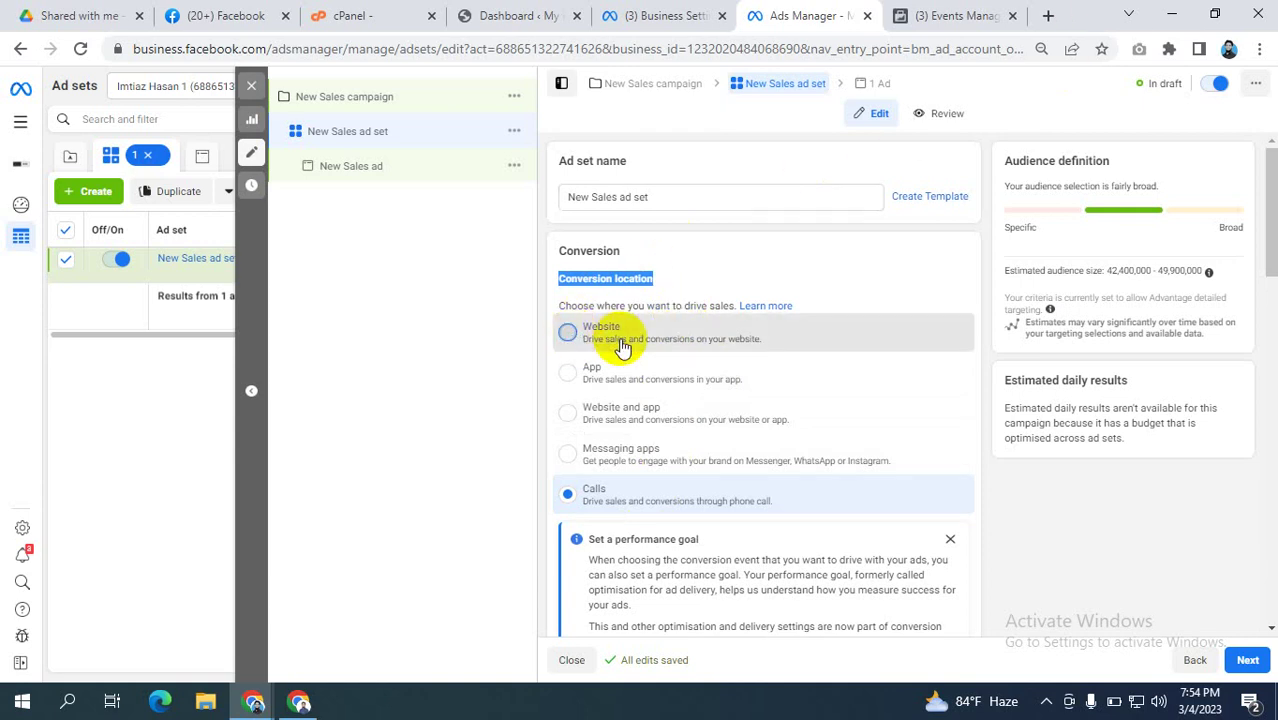
left_click(621, 346)
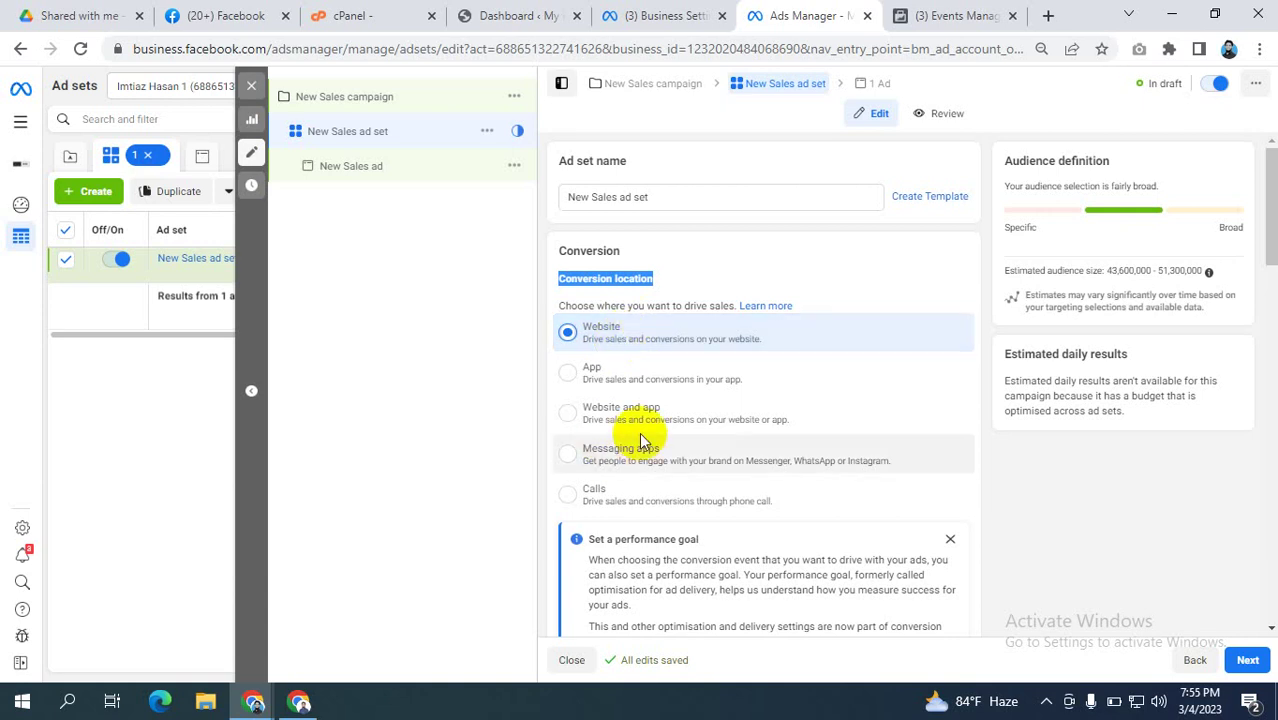
- Examine the pixel choices and performance goal options in the ad set's Conversion section without changing them
scroll(770, 420, "down", 2)
scroll(1057, 362, "down", 1)
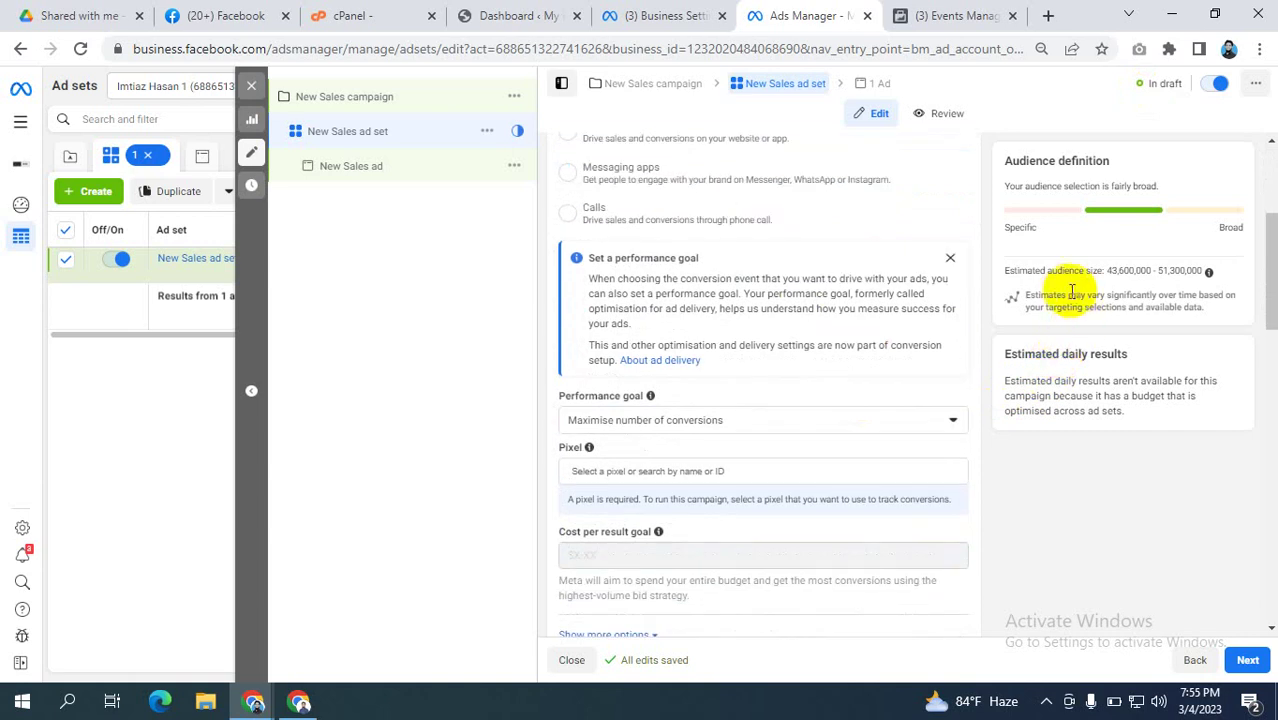
scroll(1066, 290, "up", 1)
scroll(1057, 290, "down", 3)
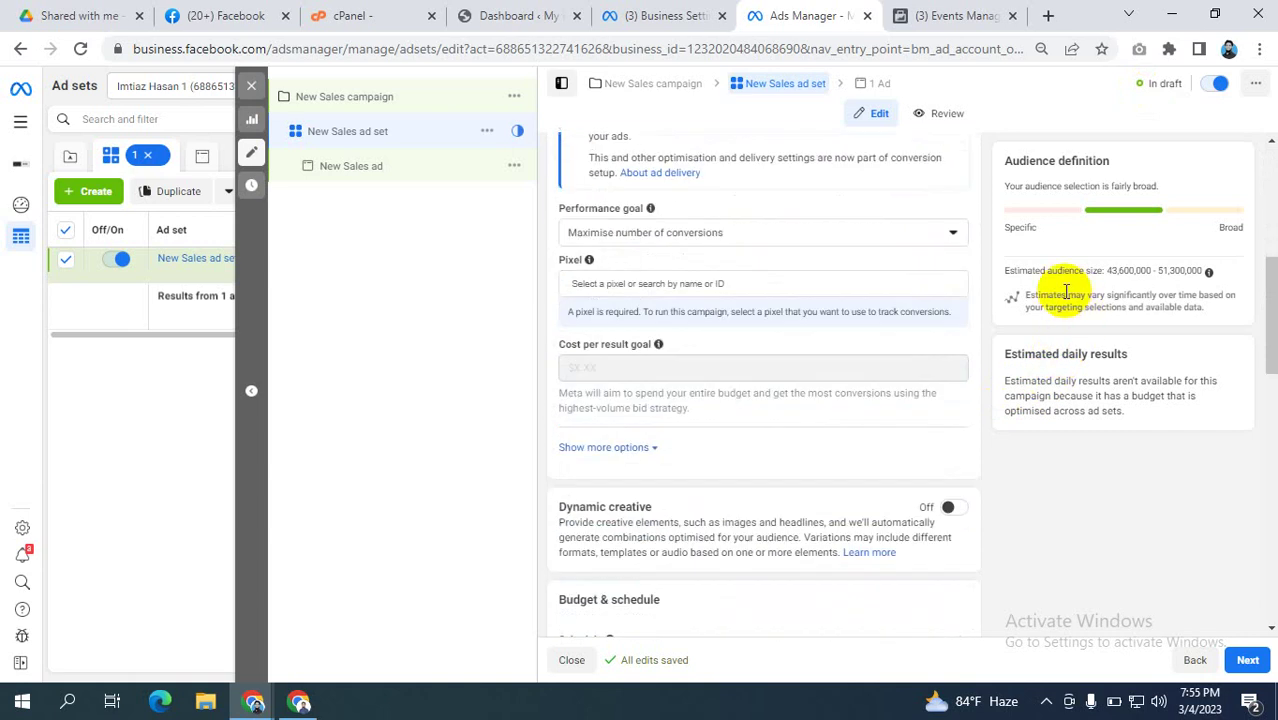
left_click(638, 282)
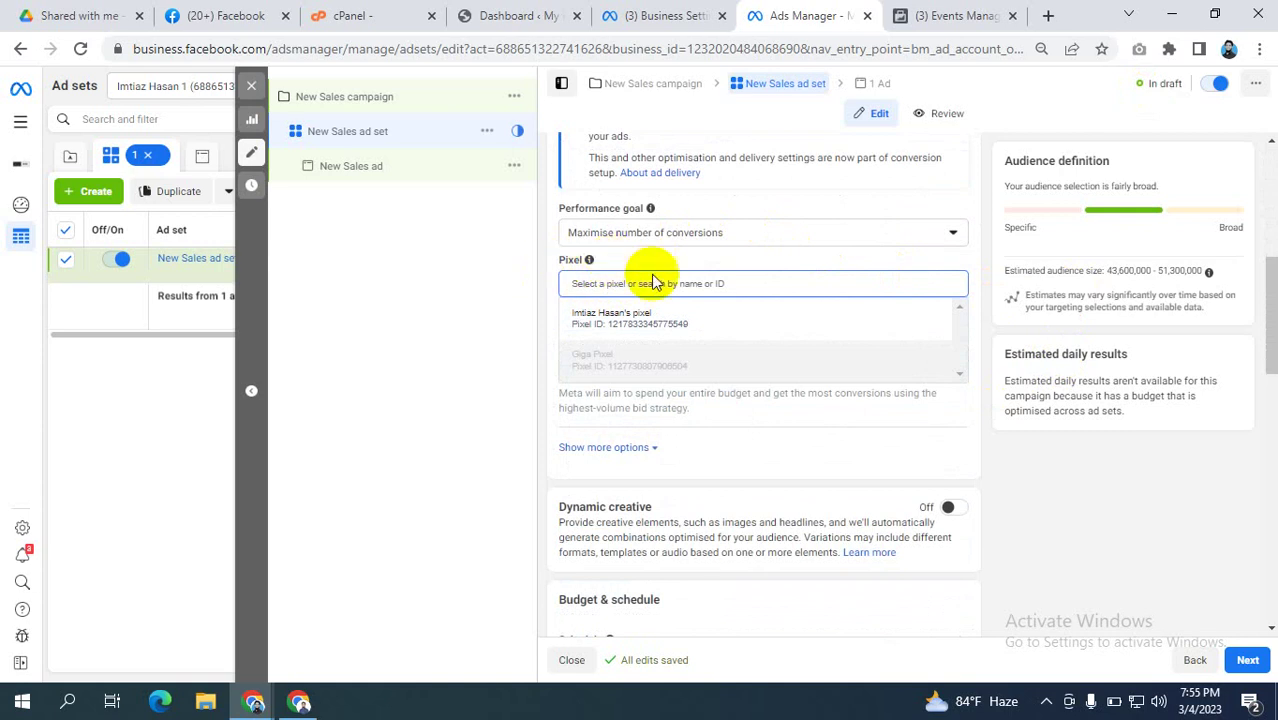
left_click(502, 277)
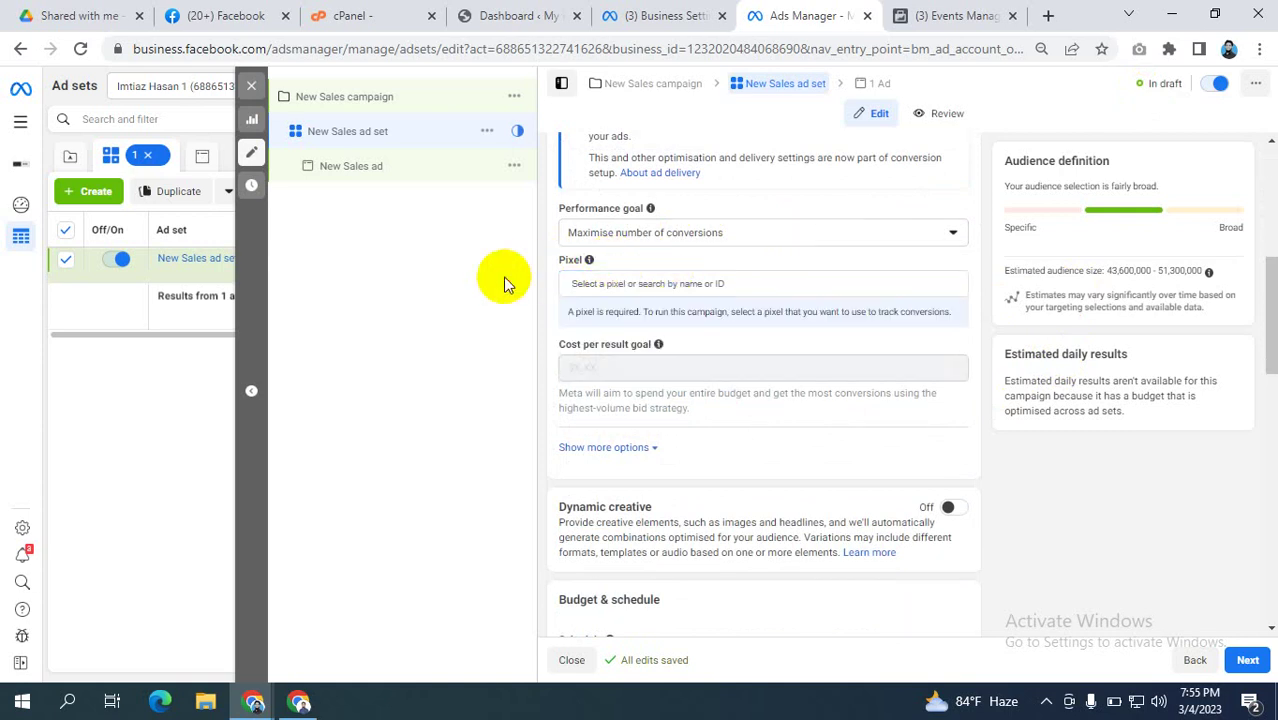
left_click(785, 240)
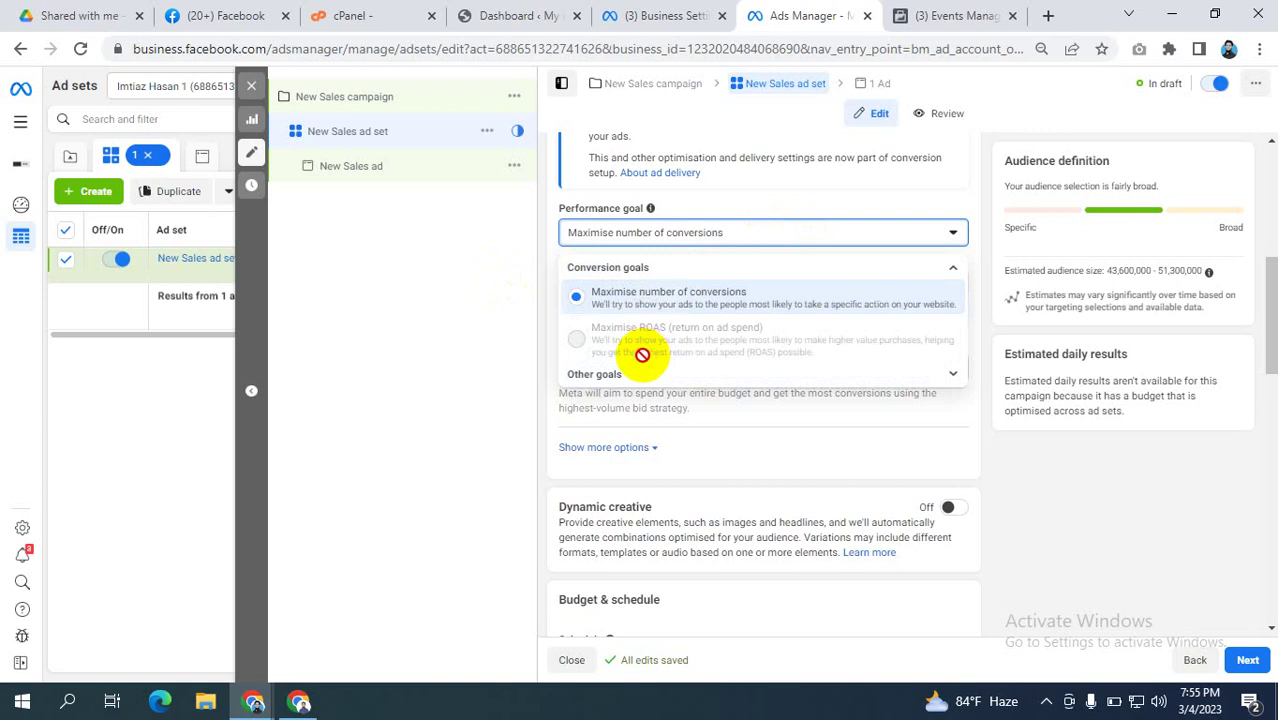
left_click(489, 266)
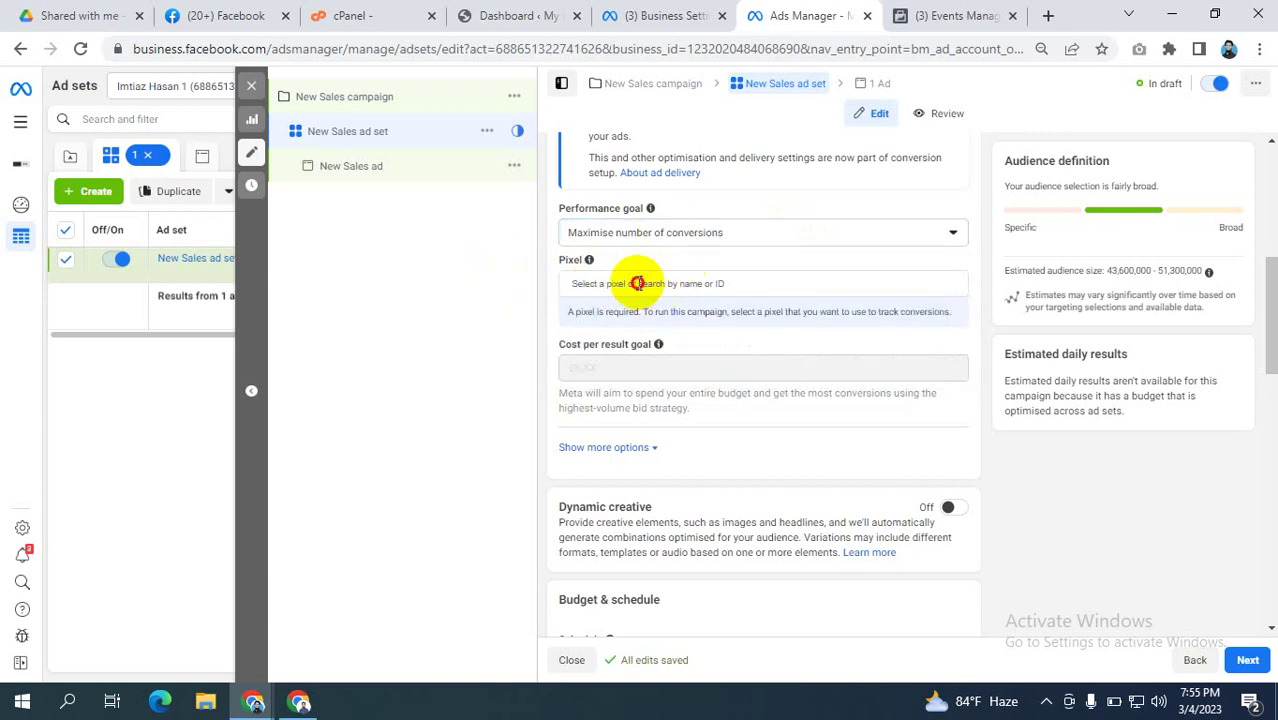
- Try the business's selectable pixel in the ad set to check its conversion events, and clear the pixel selection
left_click(637, 284)
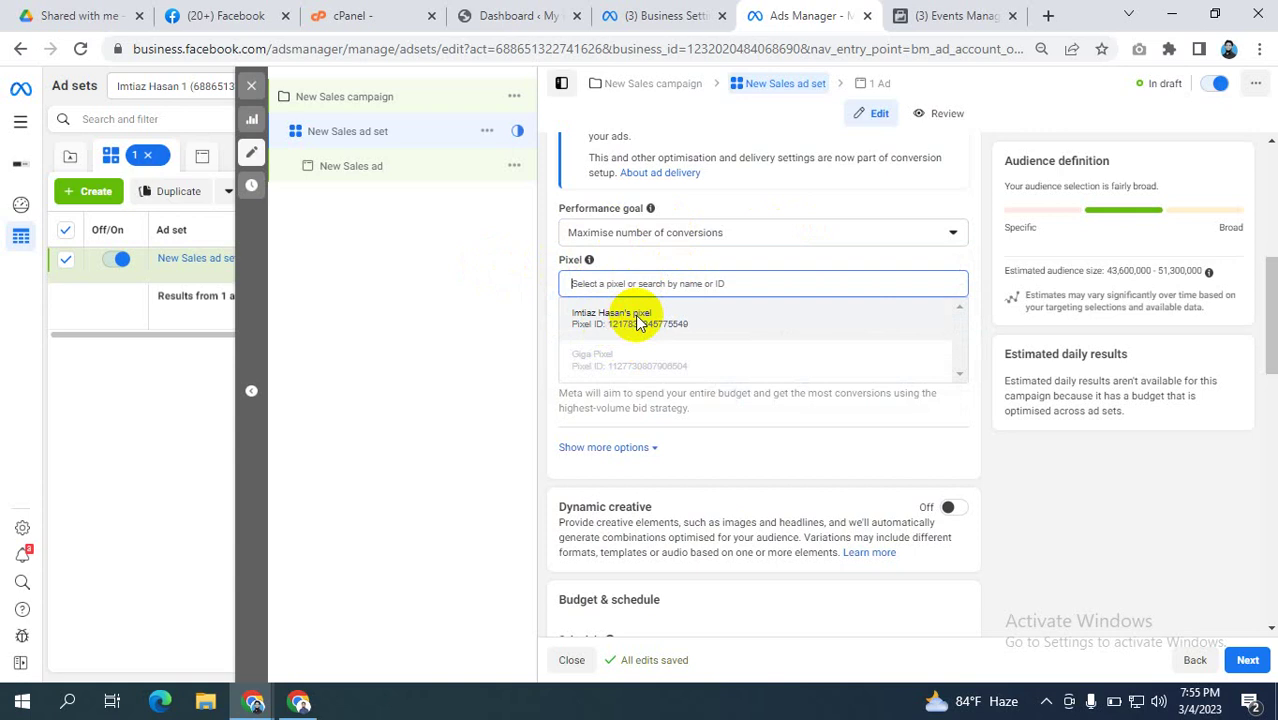
left_click(637, 319)
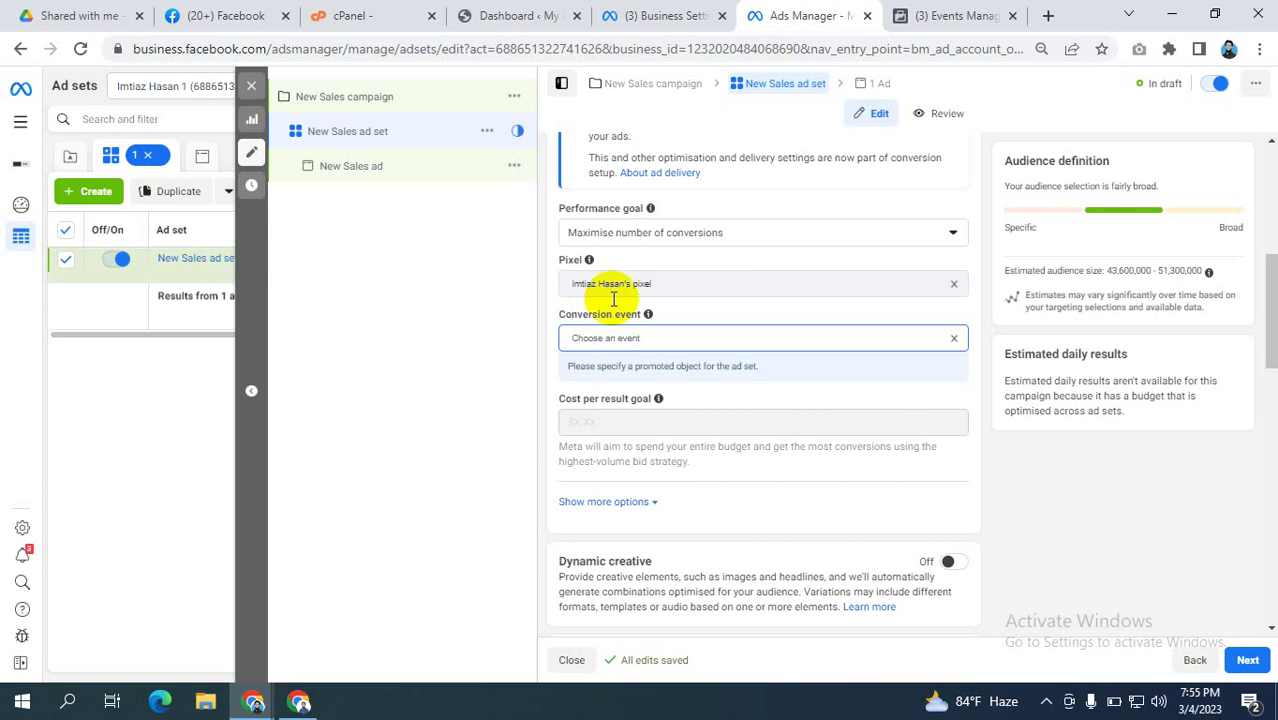
left_click(612, 337)
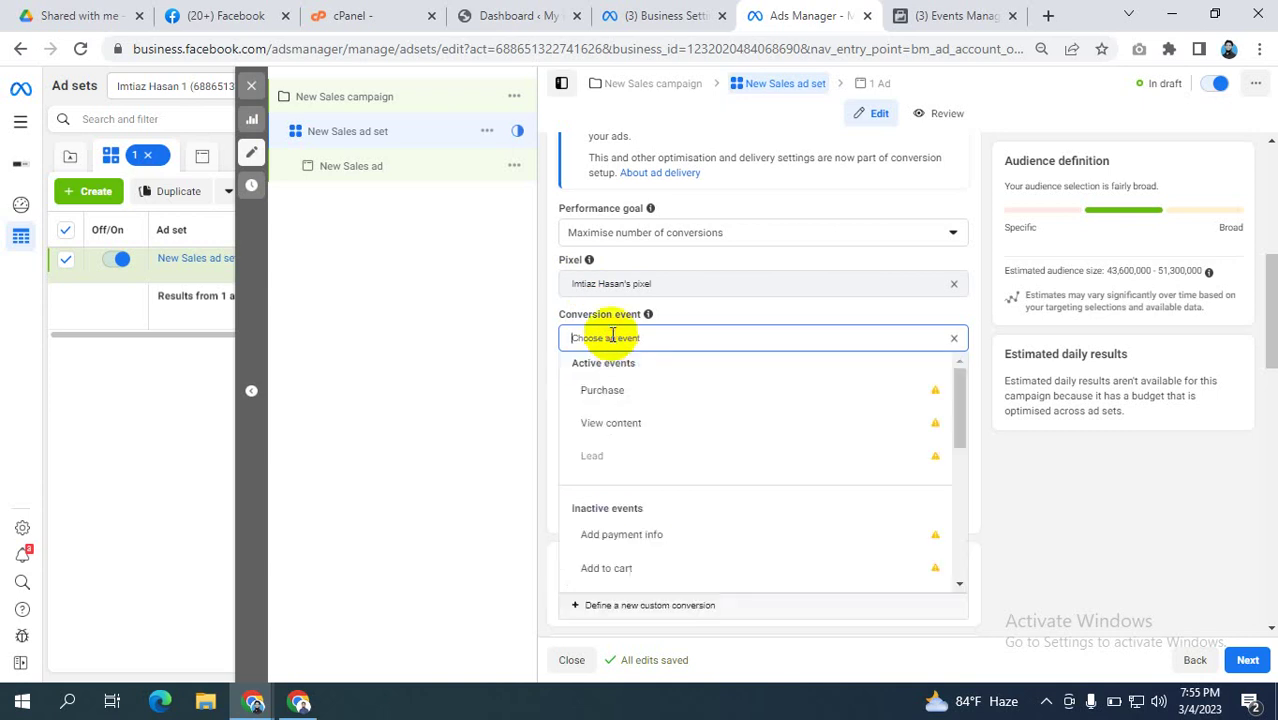
left_click(542, 322)
left_click(693, 285)
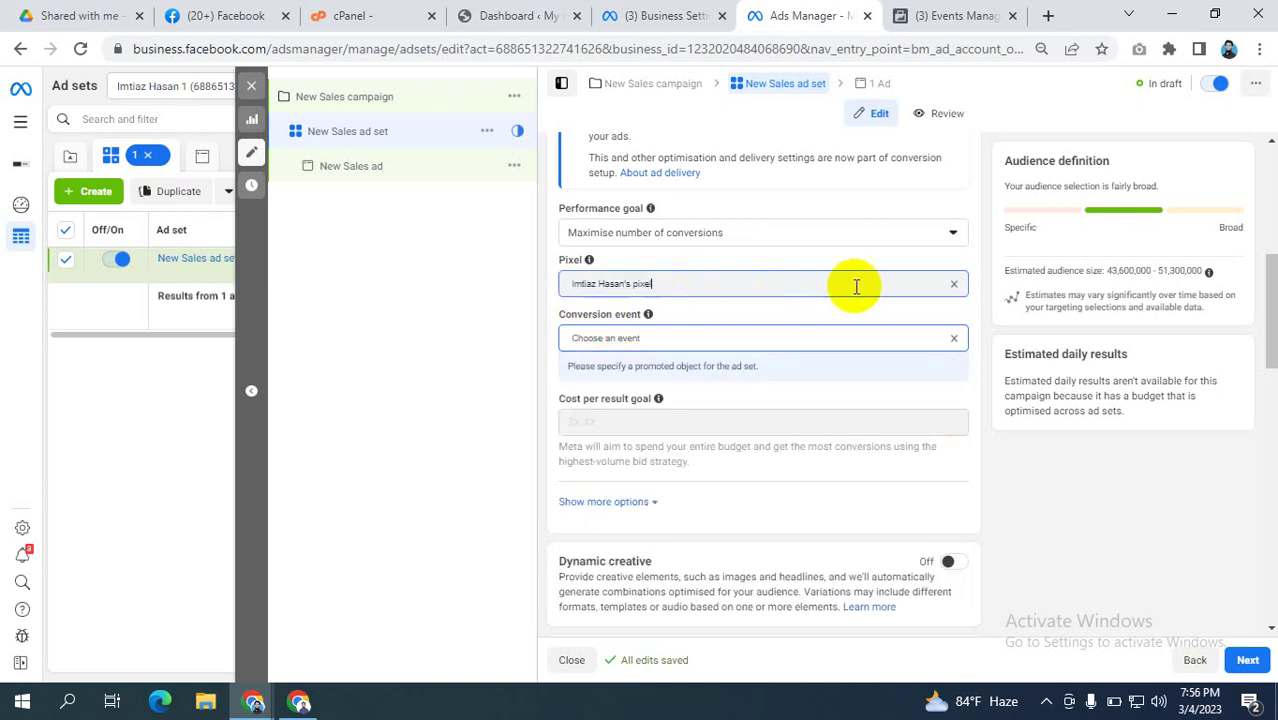
left_click(955, 286)
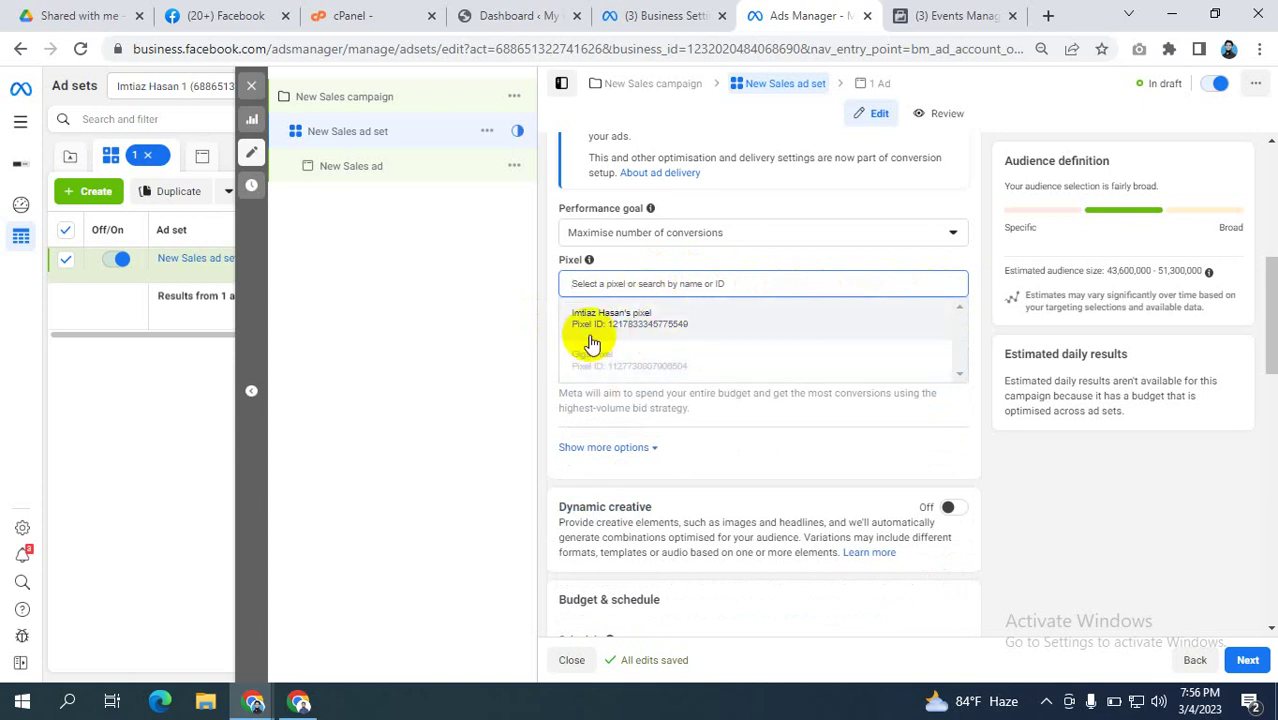
- Check the website pixel's connected people in Business settings, and read the pixel help for the ad set in Ads Manager
left_click(662, 15)
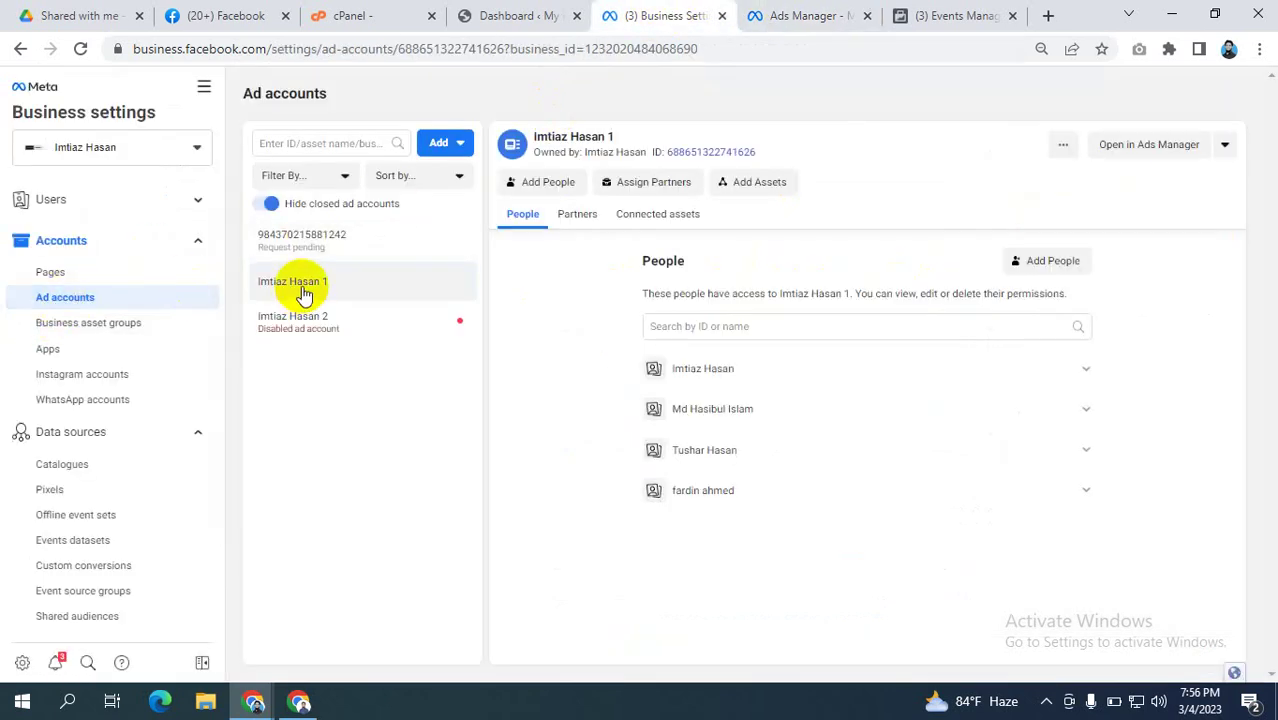
scroll(80, 457, "down", 2)
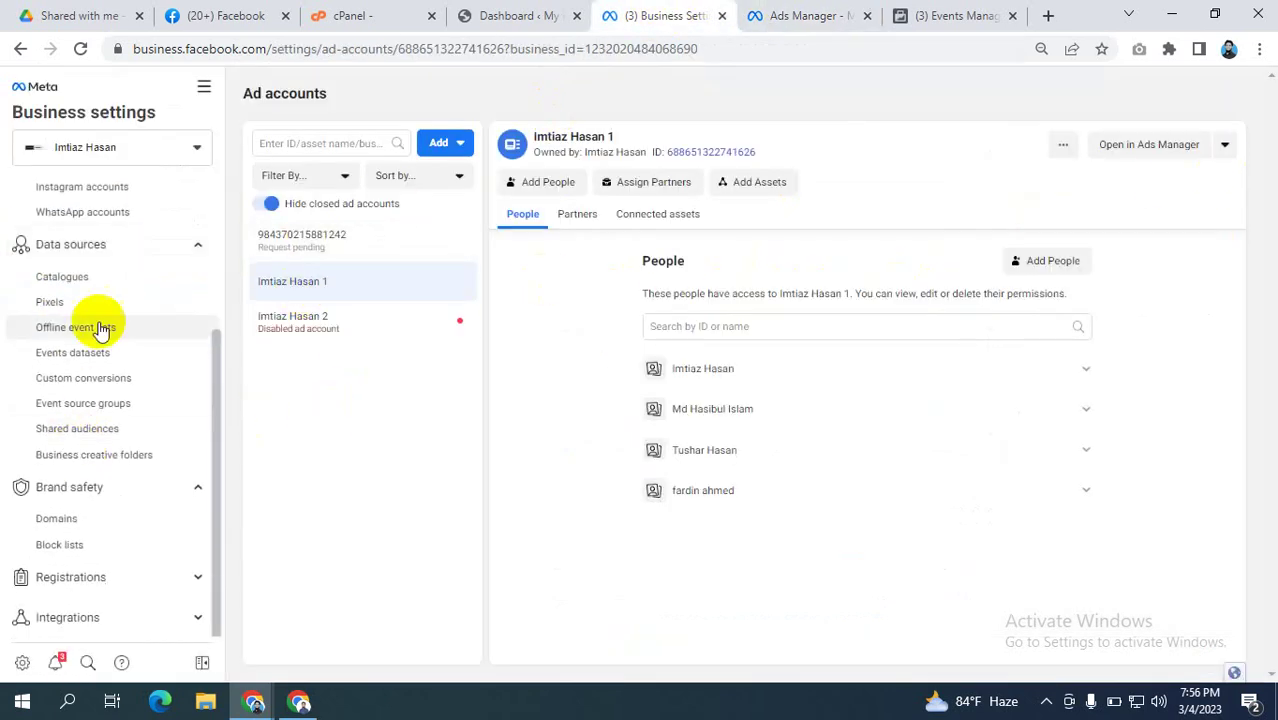
left_click(78, 300)
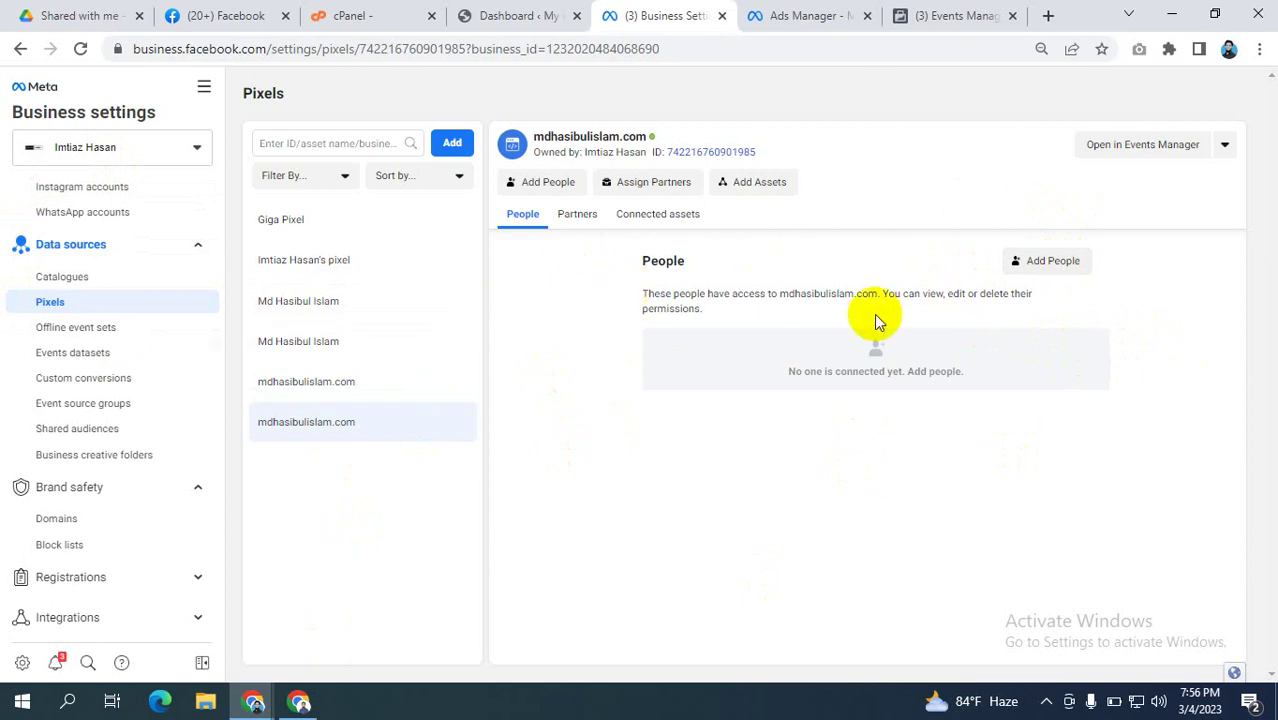
left_click(782, 15)
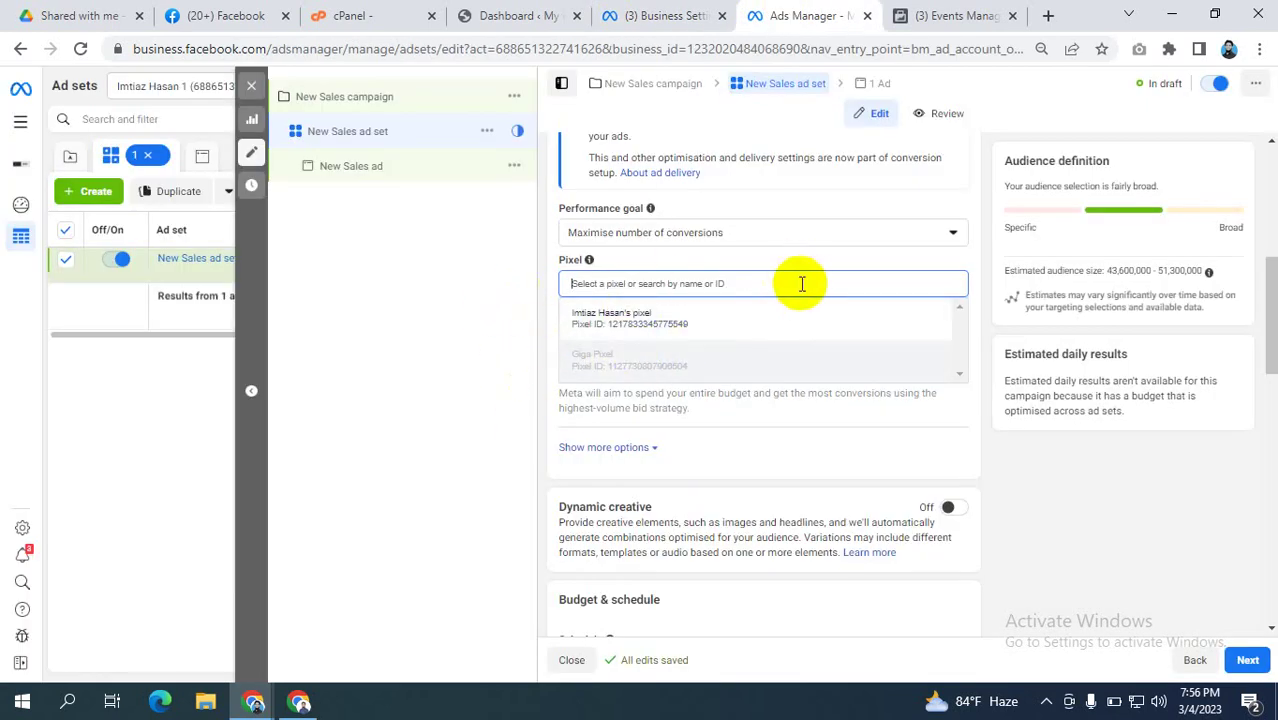
left_click(589, 259)
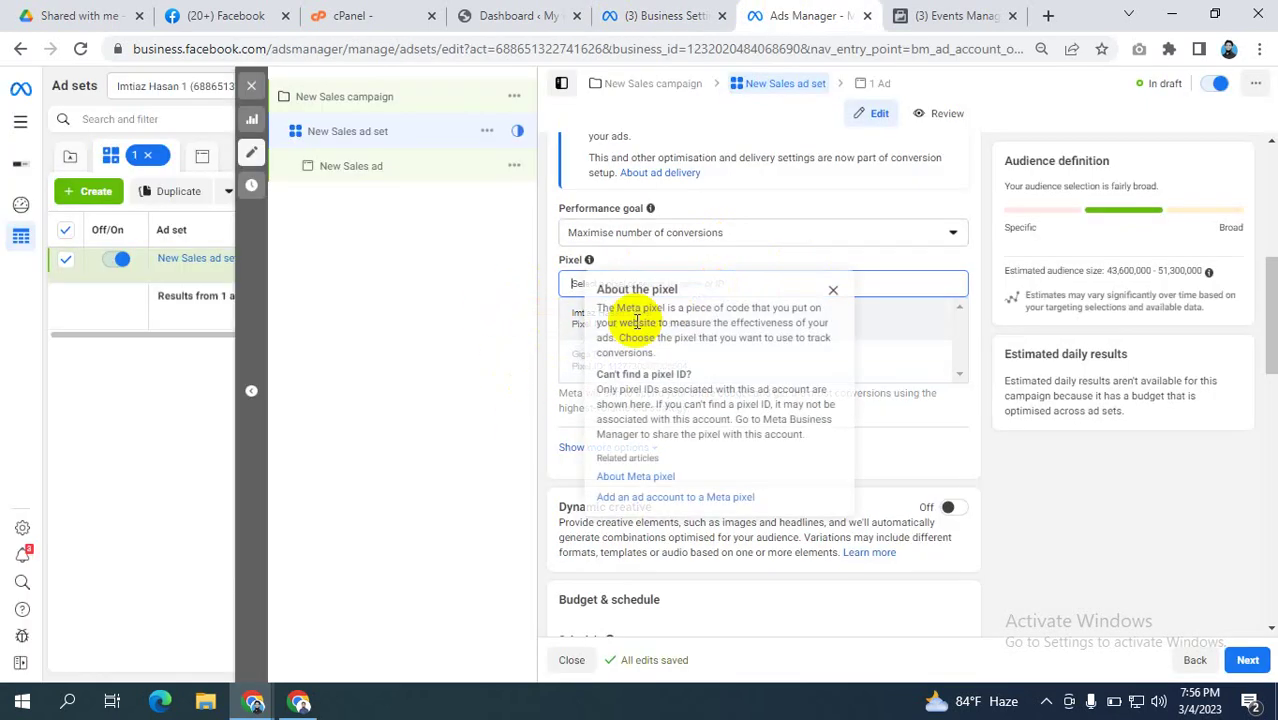
- In Business settings, add the active ad account numbered 1 as an asset of the selected website pixel
left_click(655, 15)
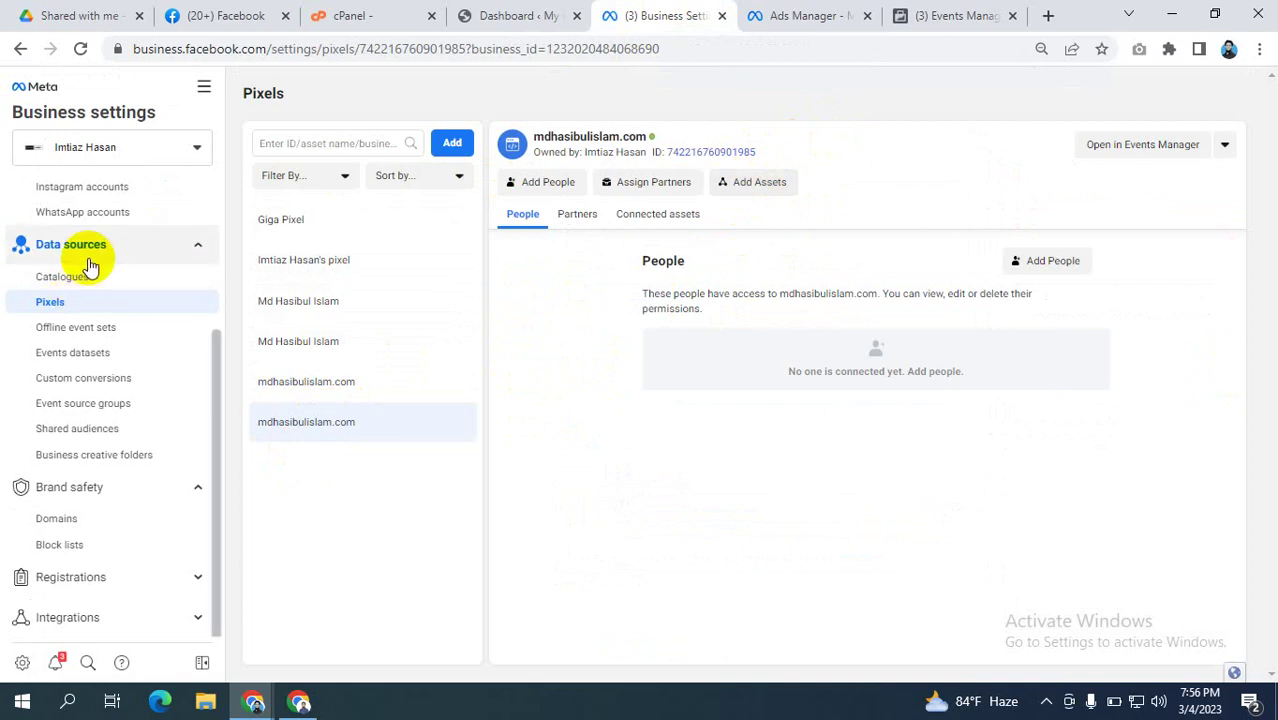
scroll(86, 262, "up", 2)
left_click(797, 16)
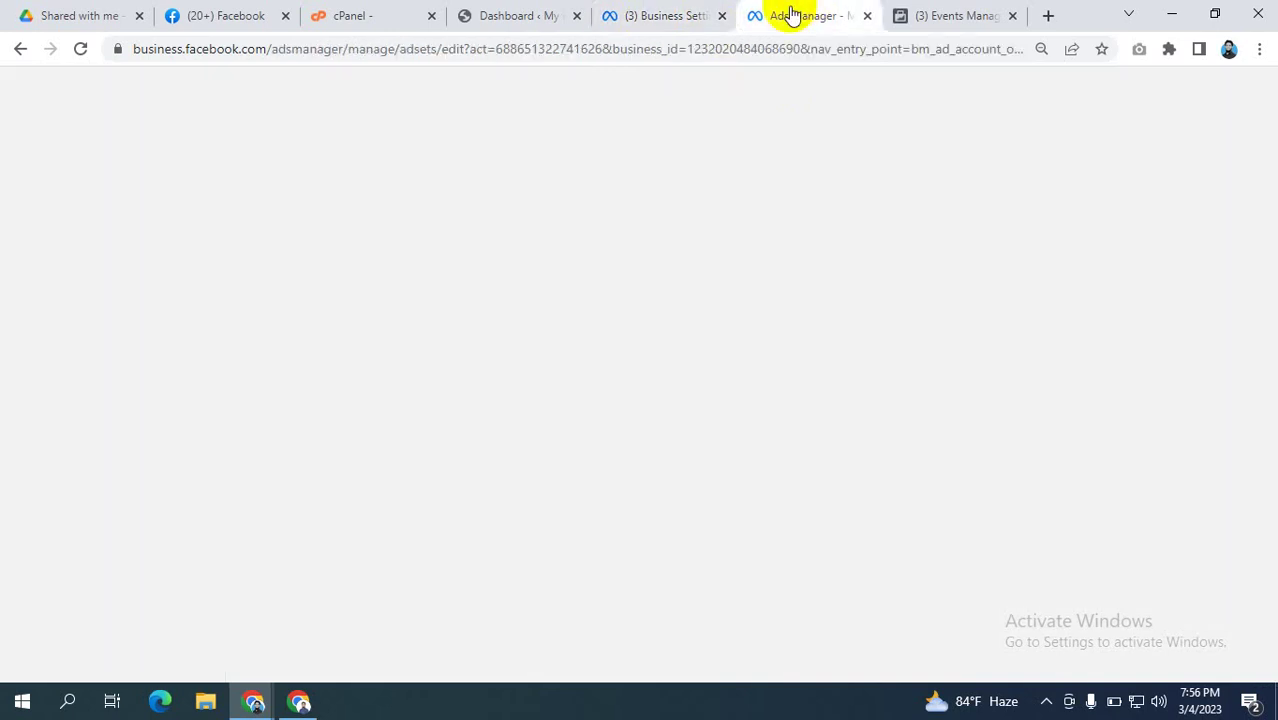
left_click(706, 15)
left_click(78, 299)
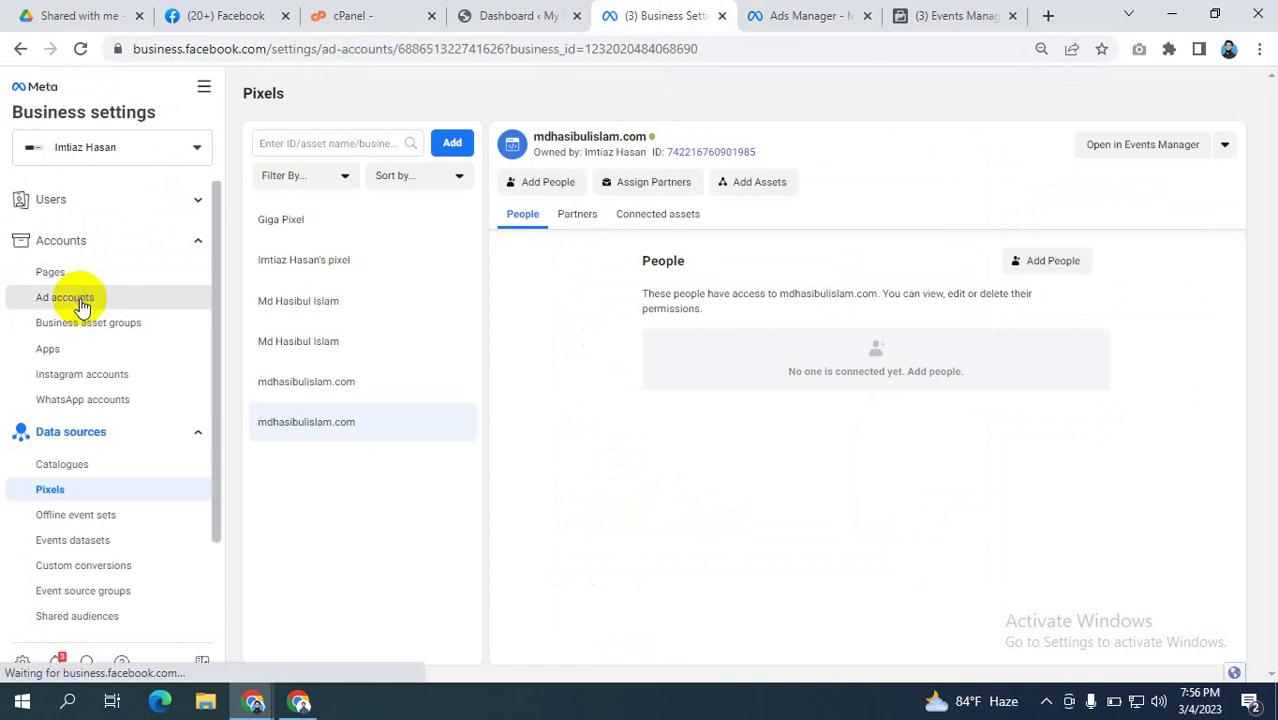
scroll(85, 456, "down", 3)
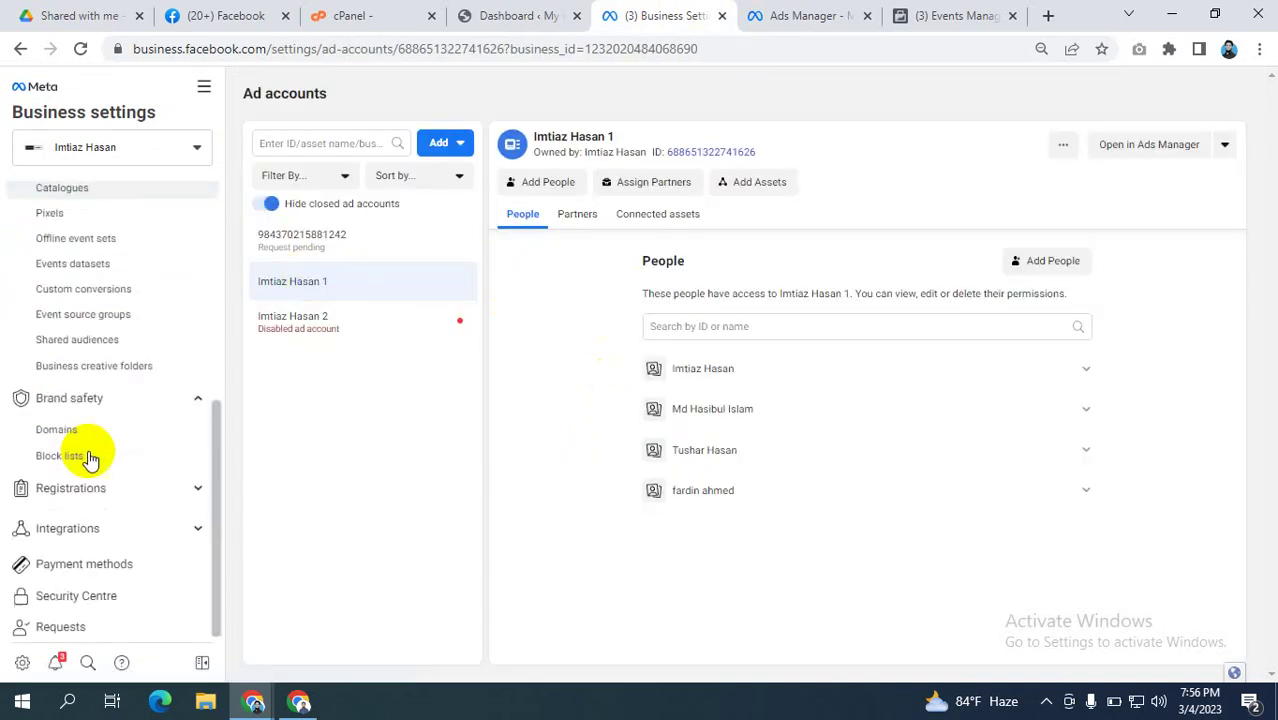
scroll(57, 398, "up", 2)
left_click(52, 396)
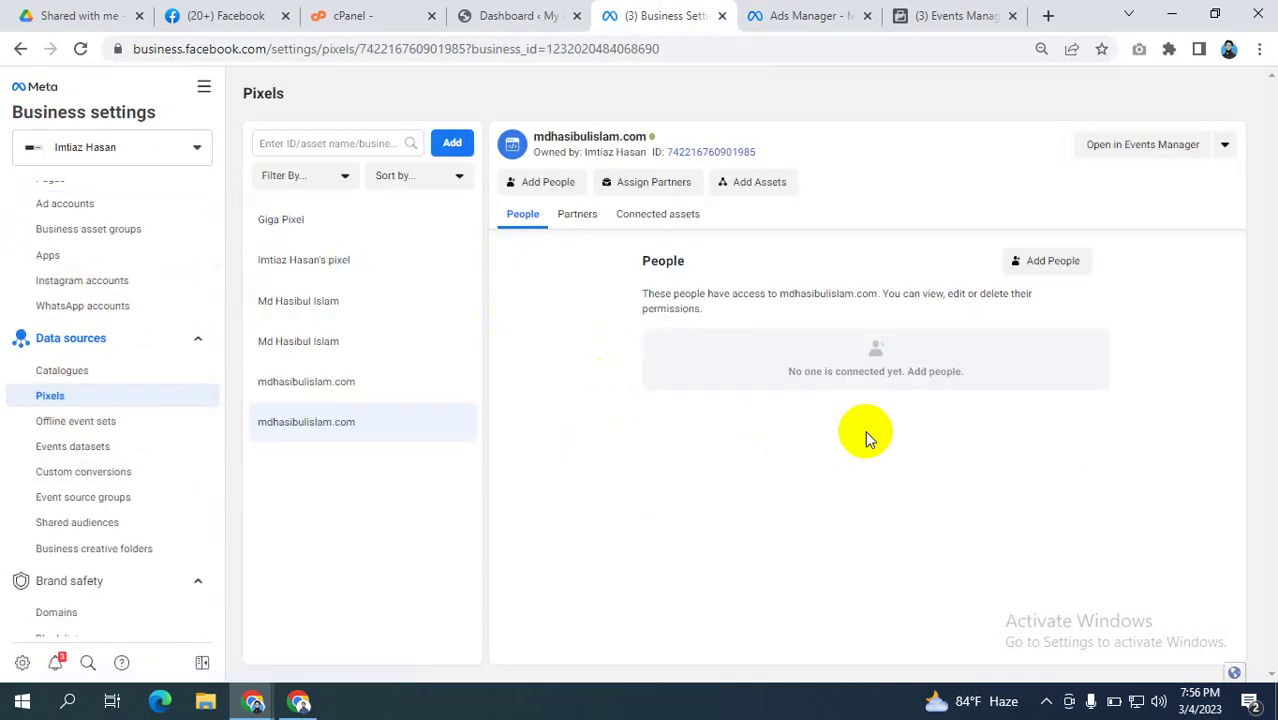
left_click(762, 184)
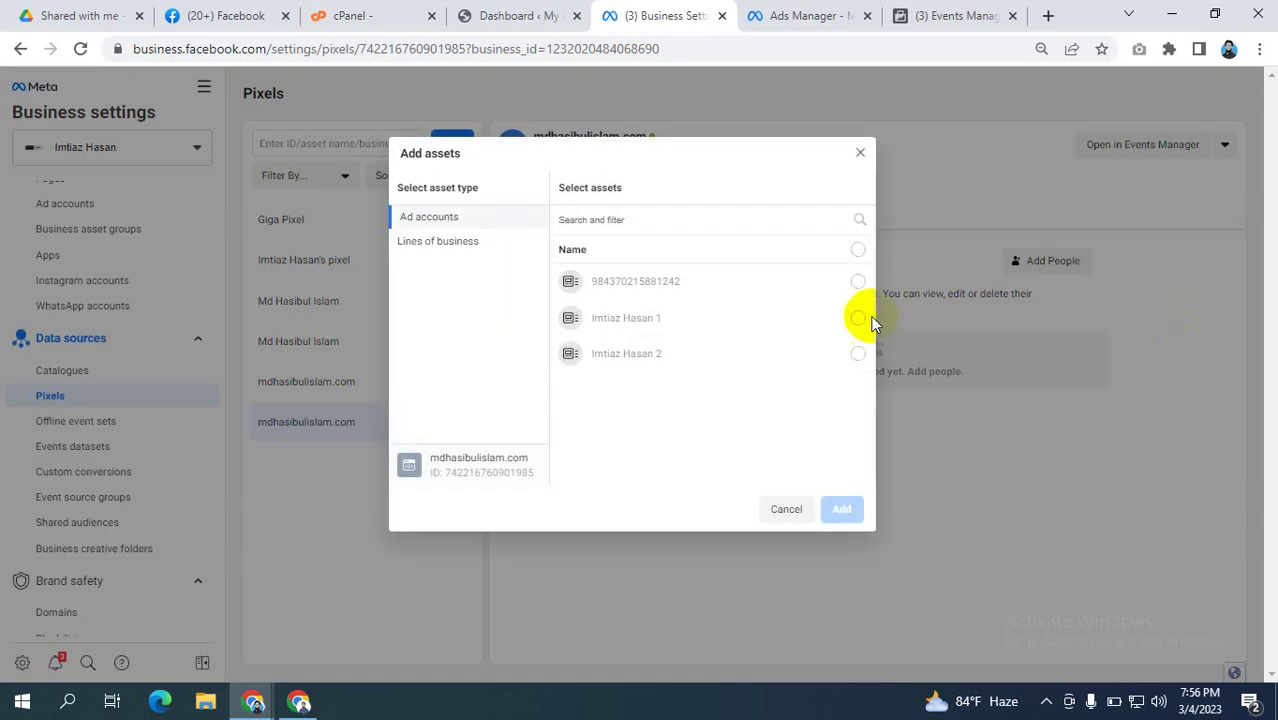
left_click(830, 317)
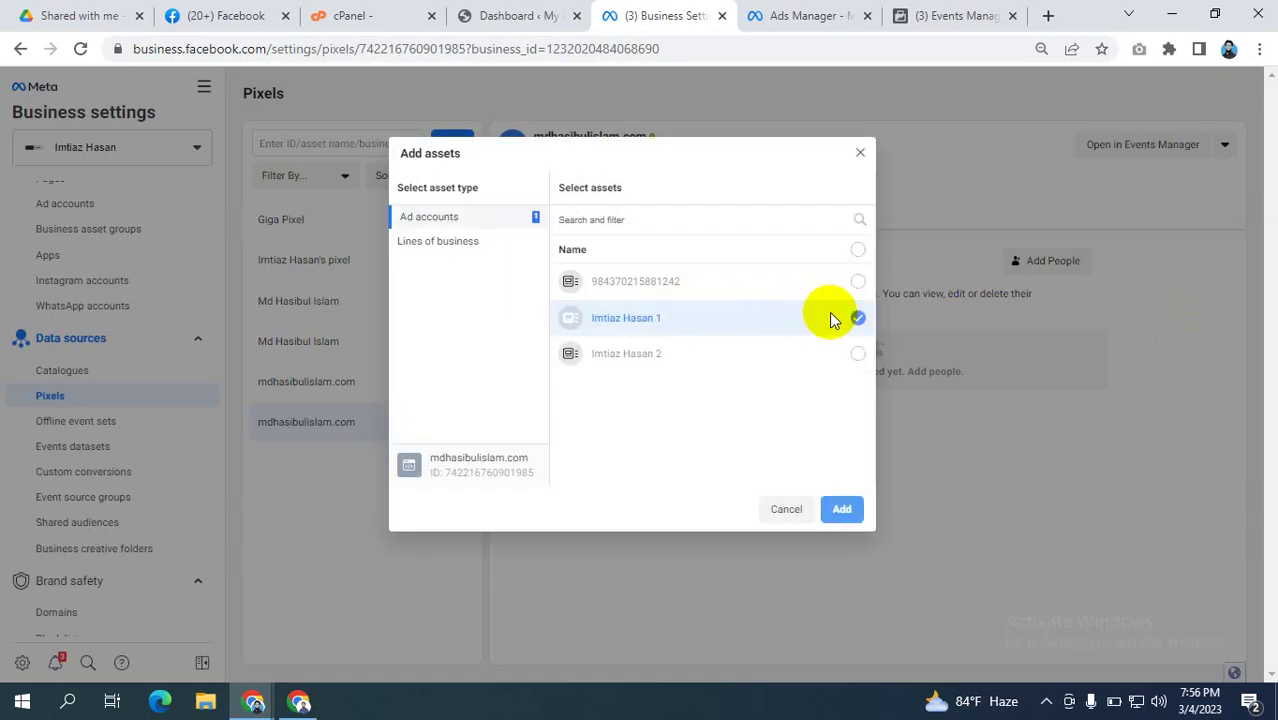
left_click(845, 510)
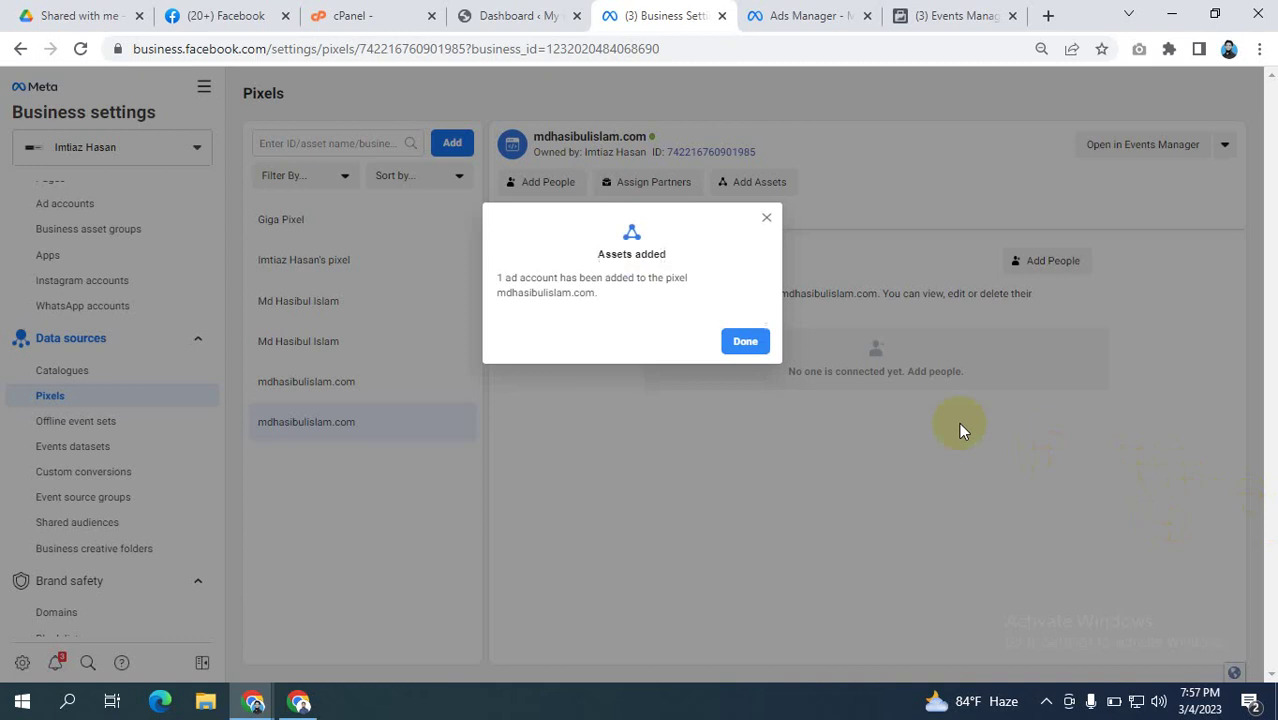
left_click(758, 344)
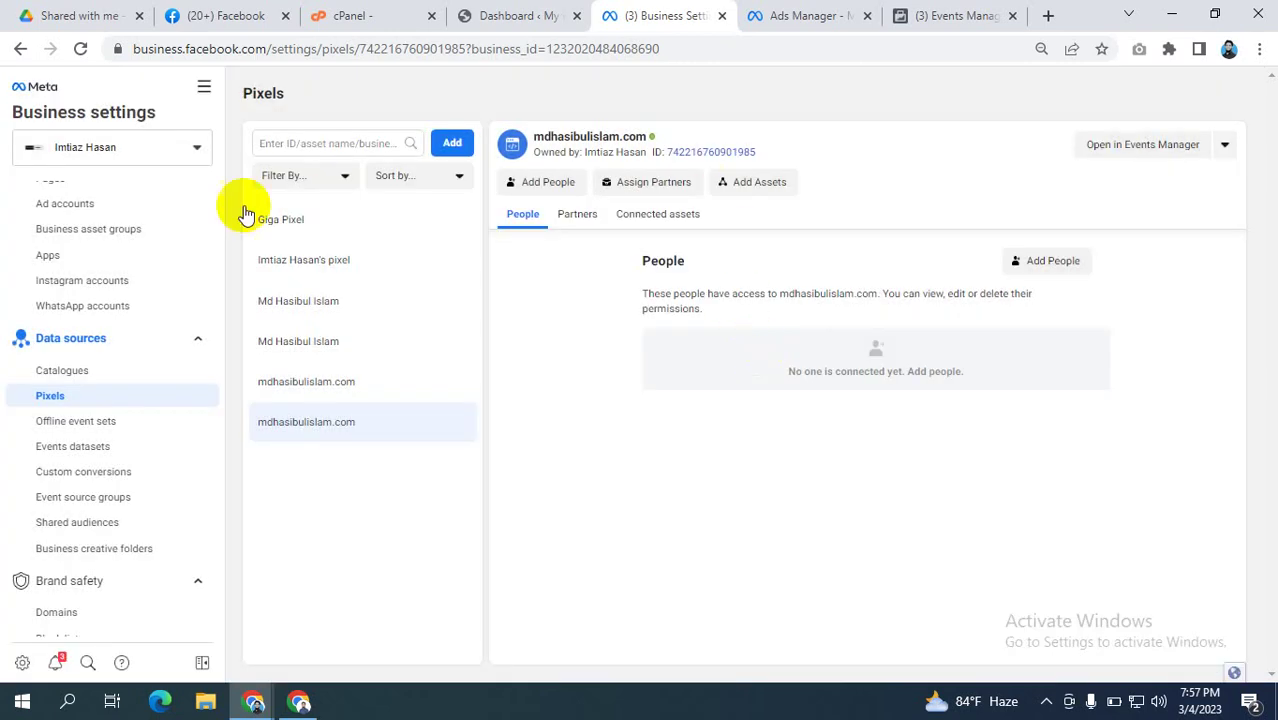
- Switch to Ads Manager, reload the ad set, and choose the website-domain pixel for its conversions
left_click(795, 15)
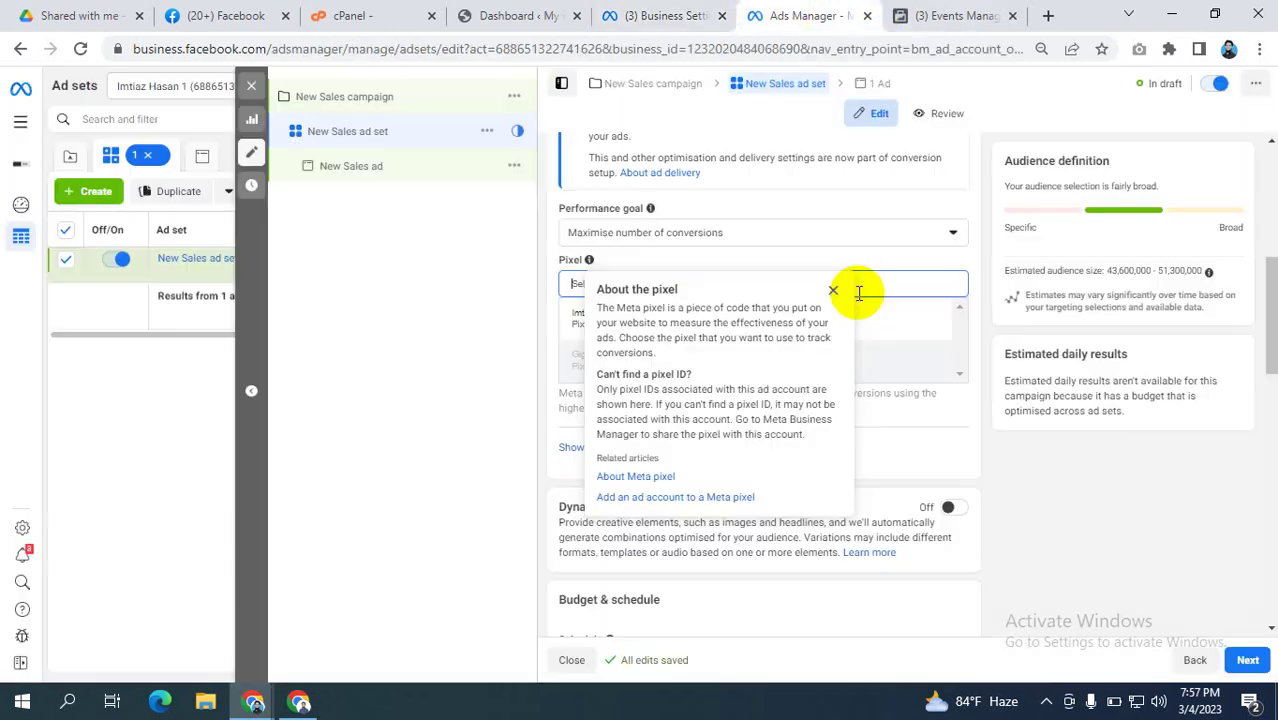
left_click(433, 293)
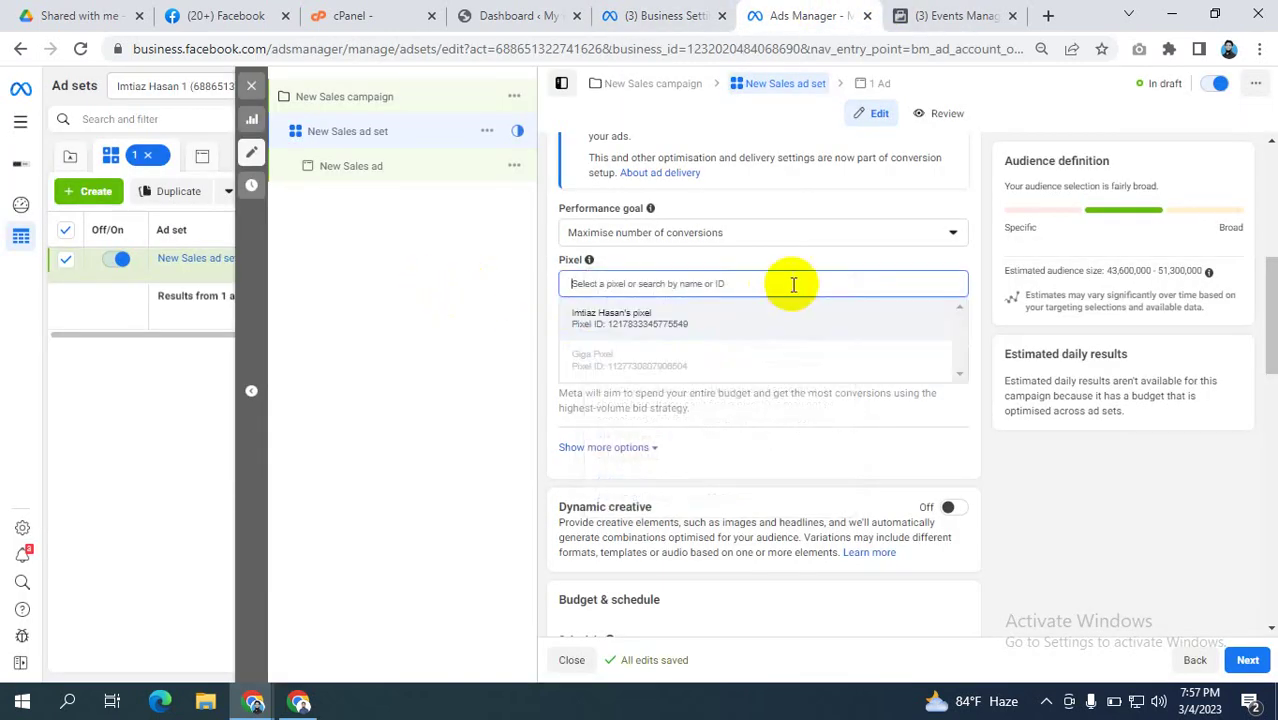
left_click(80, 48)
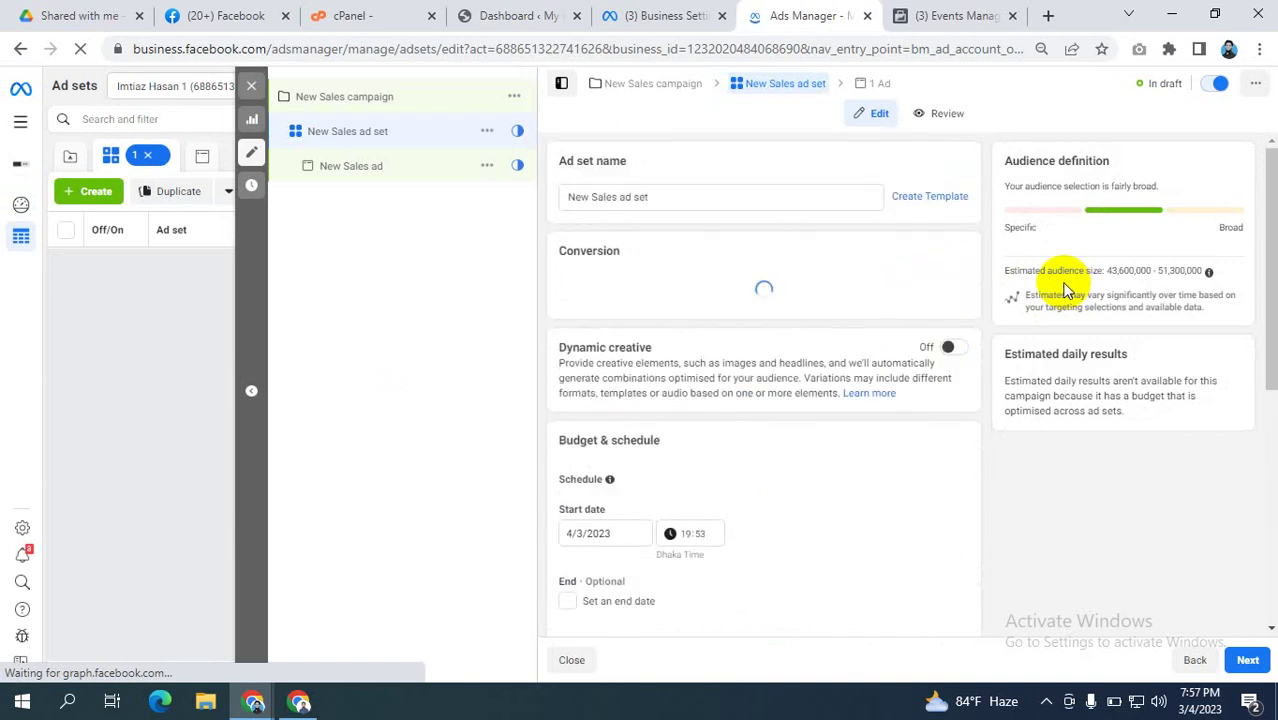
scroll(1065, 290, "down", 3)
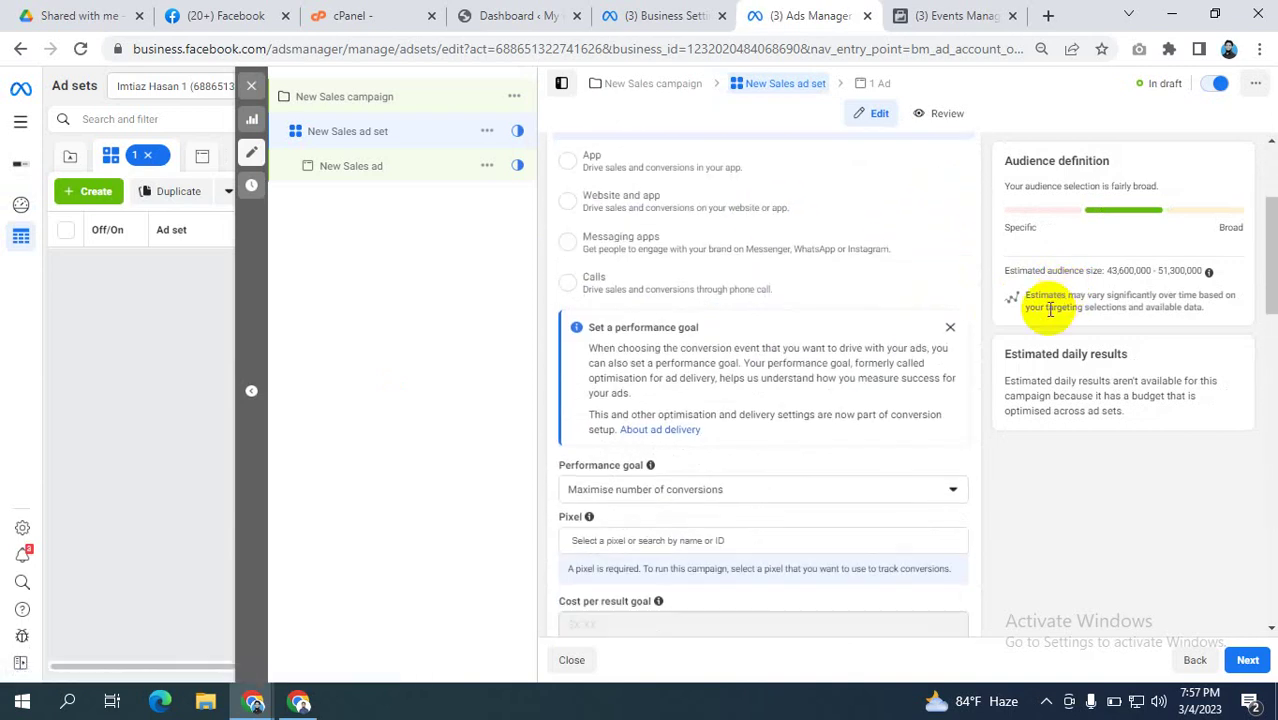
scroll(1050, 308, "down", 3)
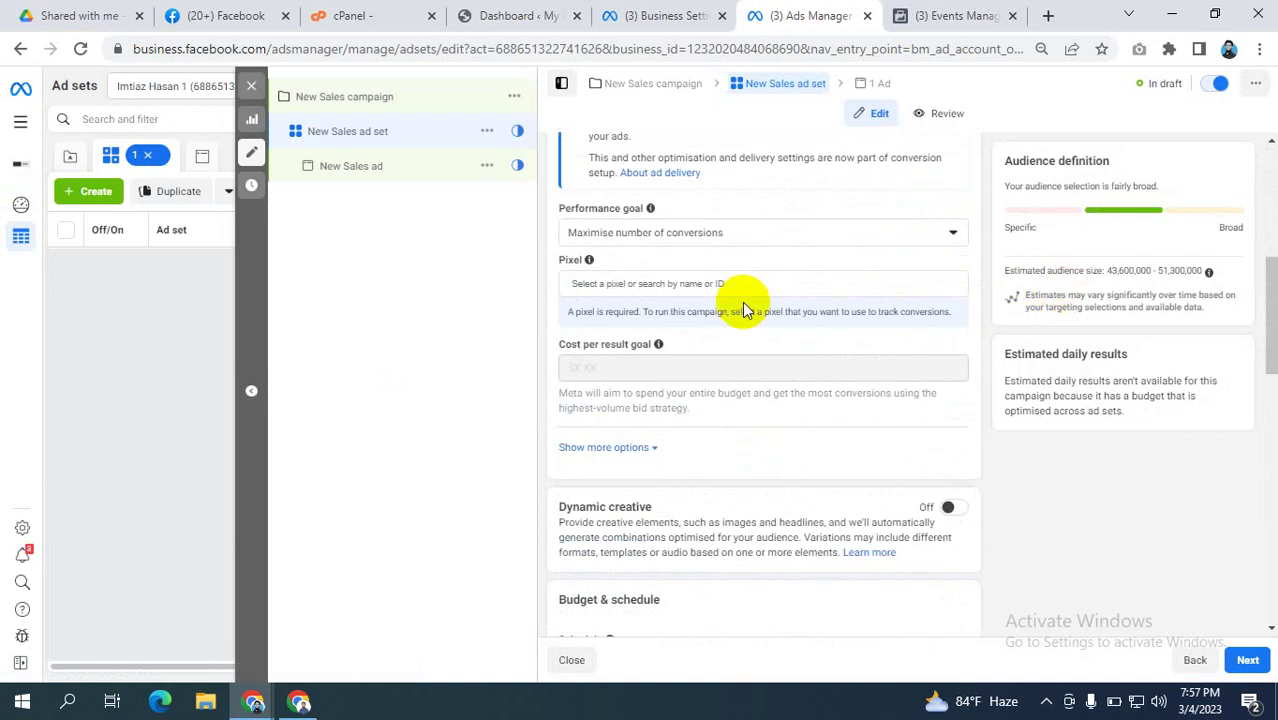
left_click(680, 283)
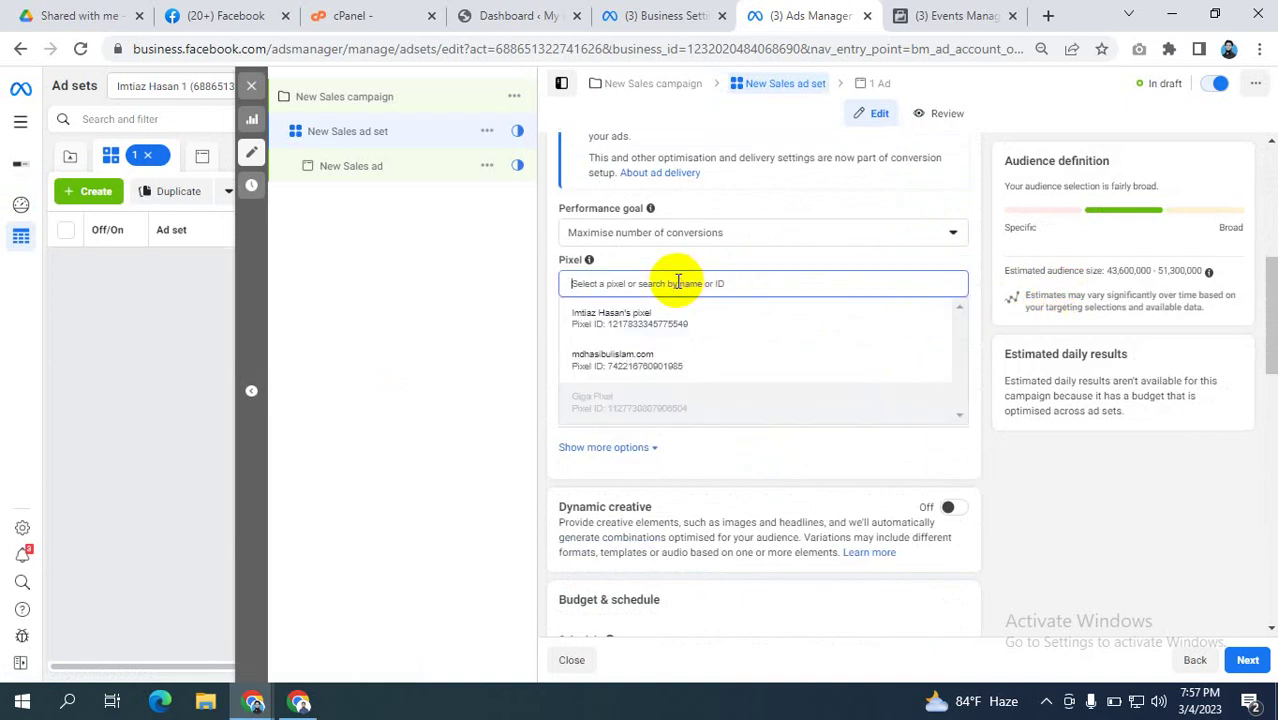
left_click(641, 365)
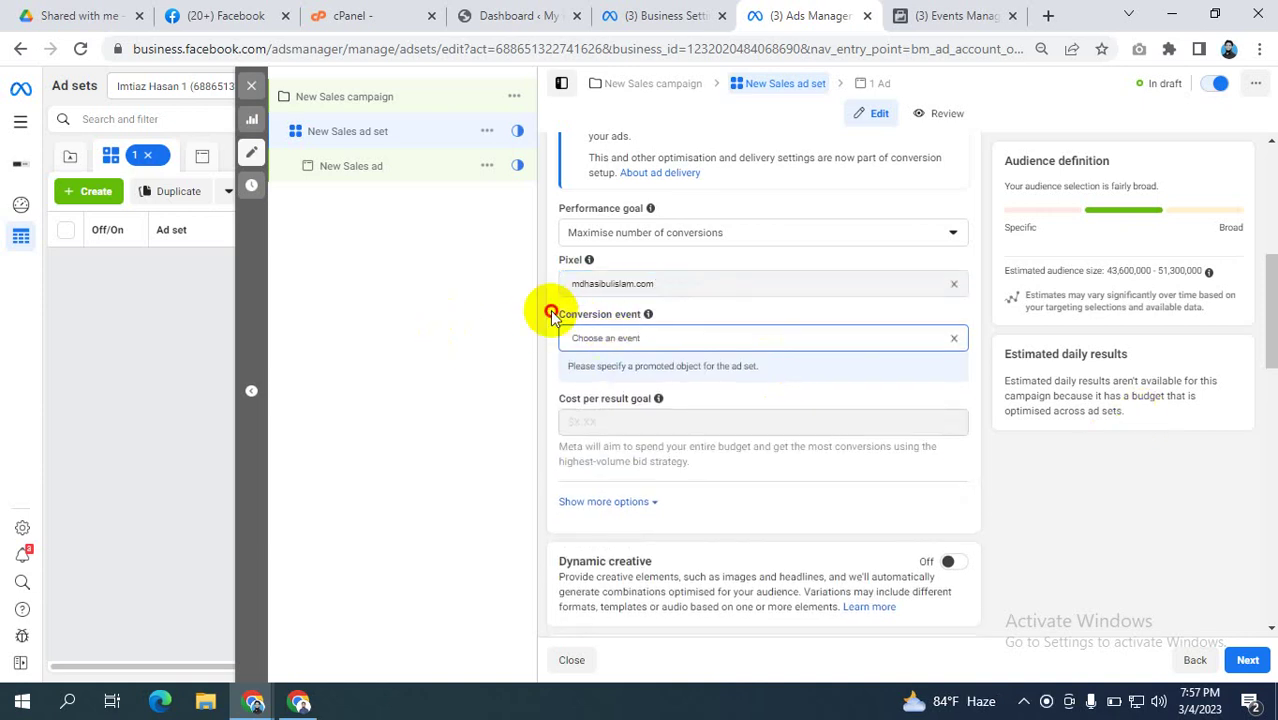
- Try Purchase as the ad set's conversion event, and clear the event selection
left_click_drag(555, 314, 642, 320)
left_click(593, 314)
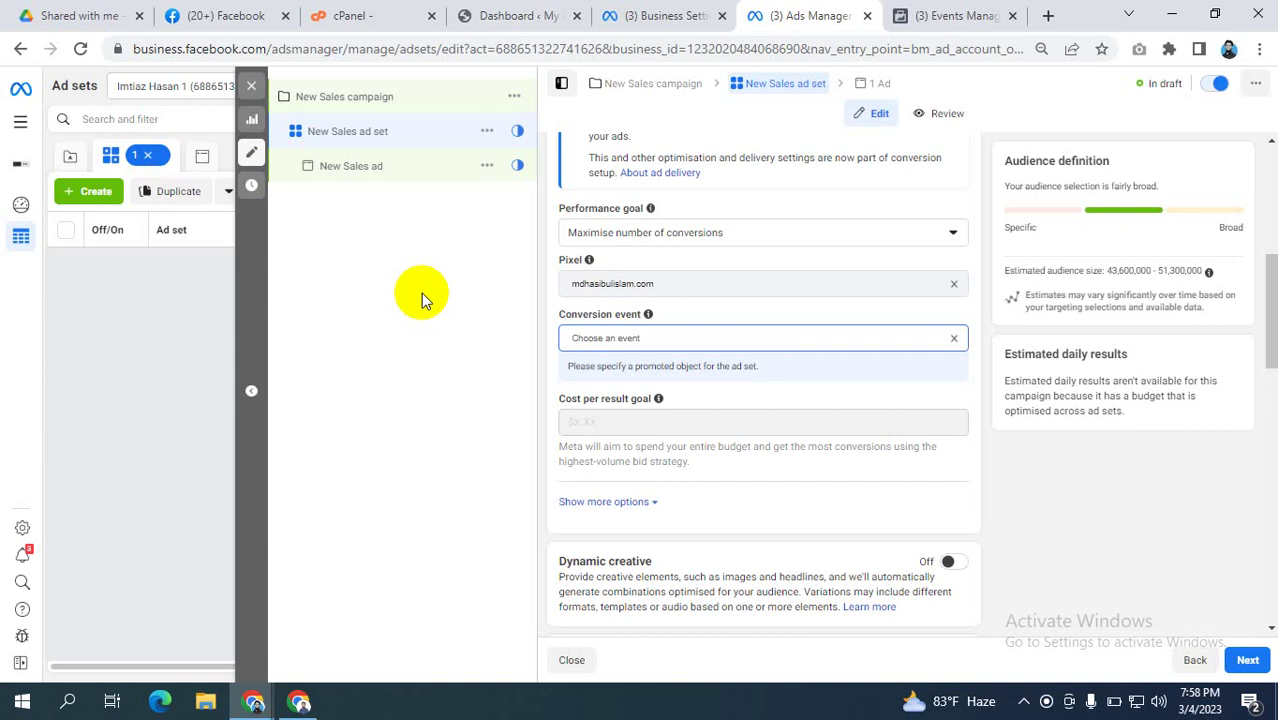
left_click(639, 337)
scroll(638, 514, "down", 2)
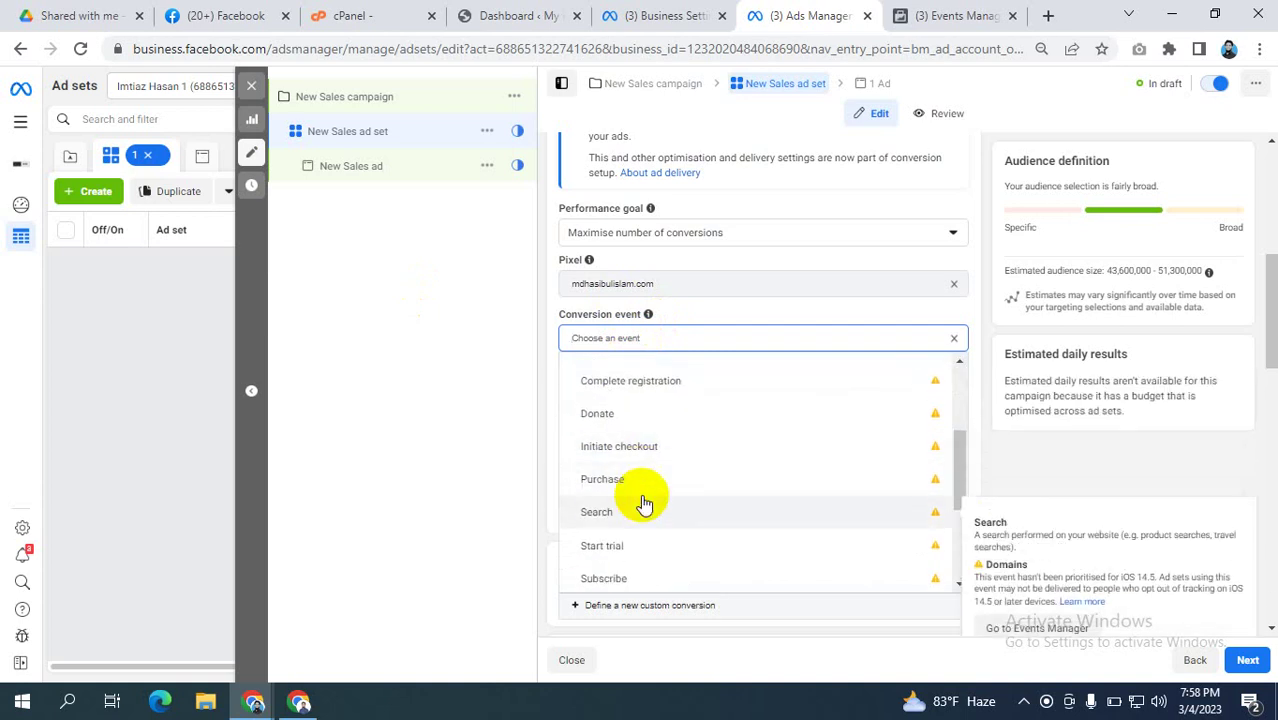
left_click(619, 484)
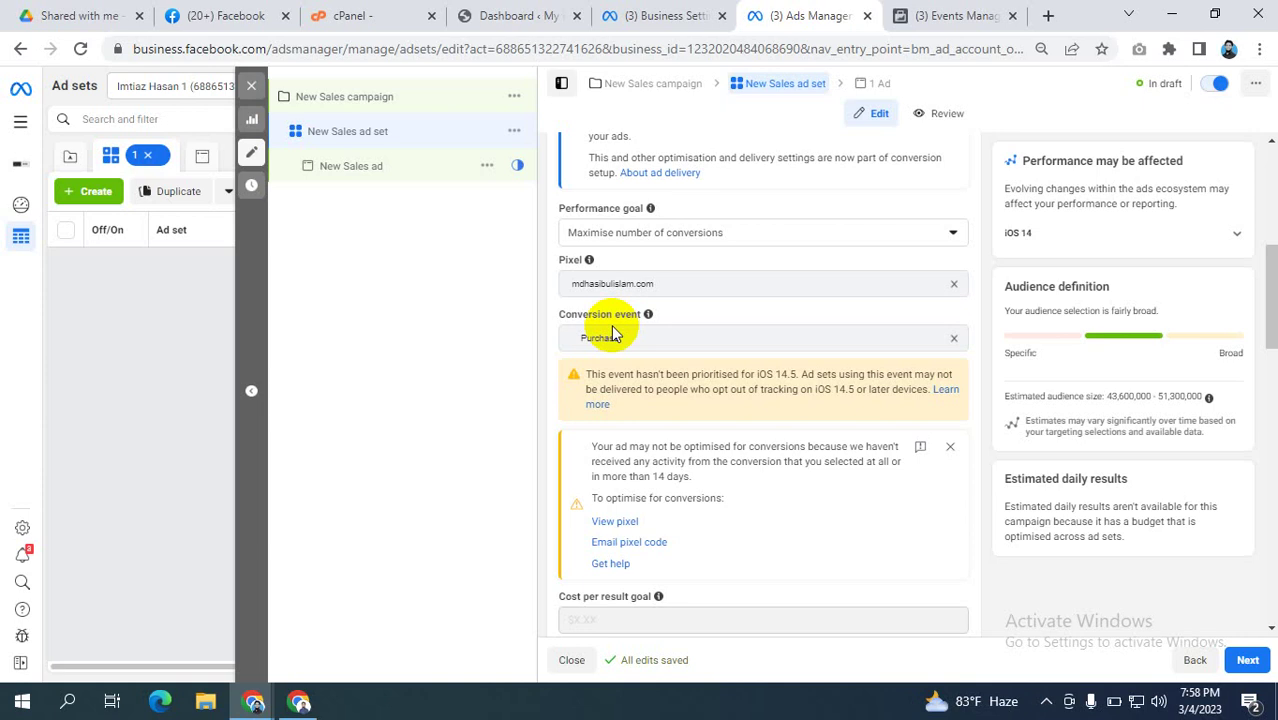
left_click(930, 340)
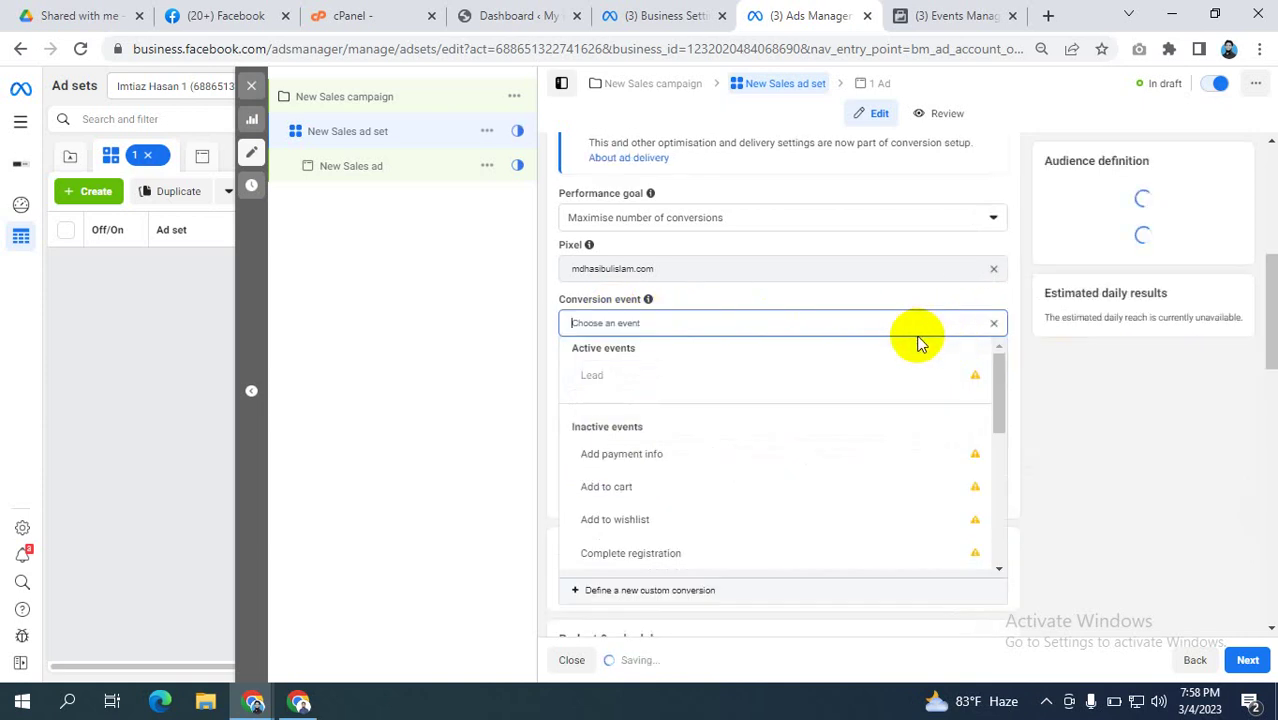
- Compare the active and inactive conversion event choices with the website pixel's events in Events Manager, and return to the ad set
mouse_move(599, 390)
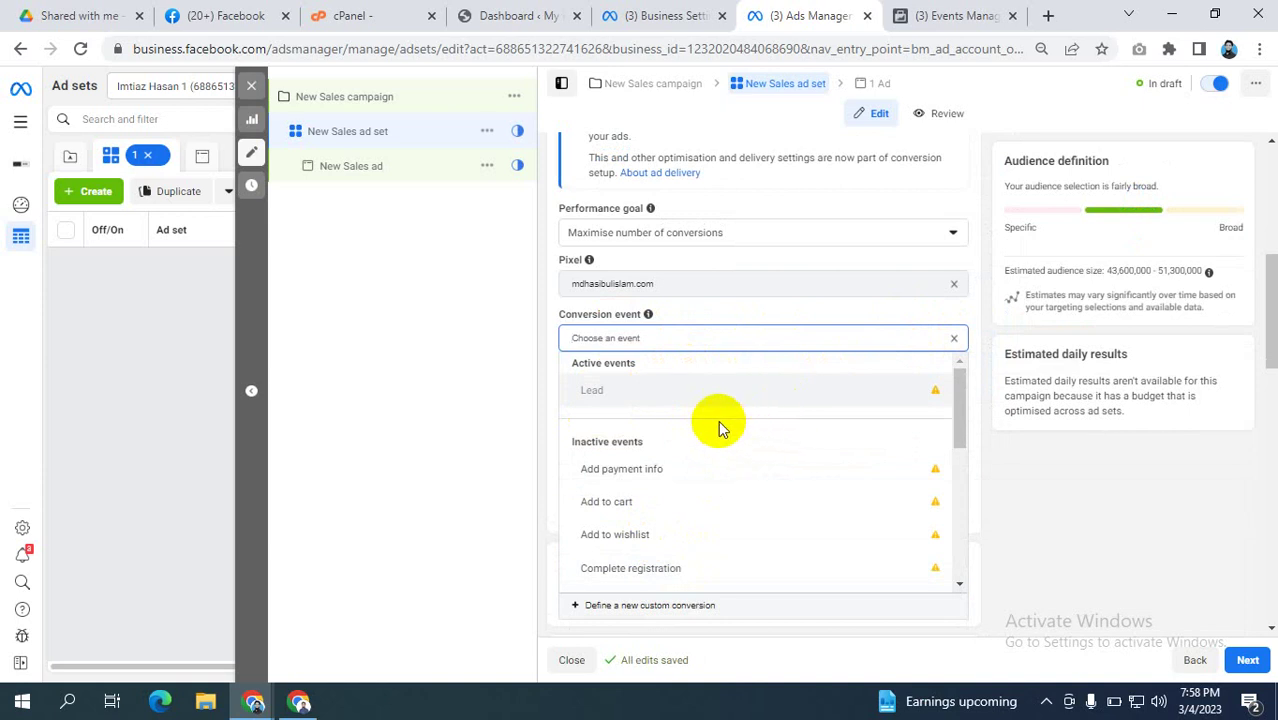
scroll(705, 428, "down", 1)
scroll(701, 430, "down", 2)
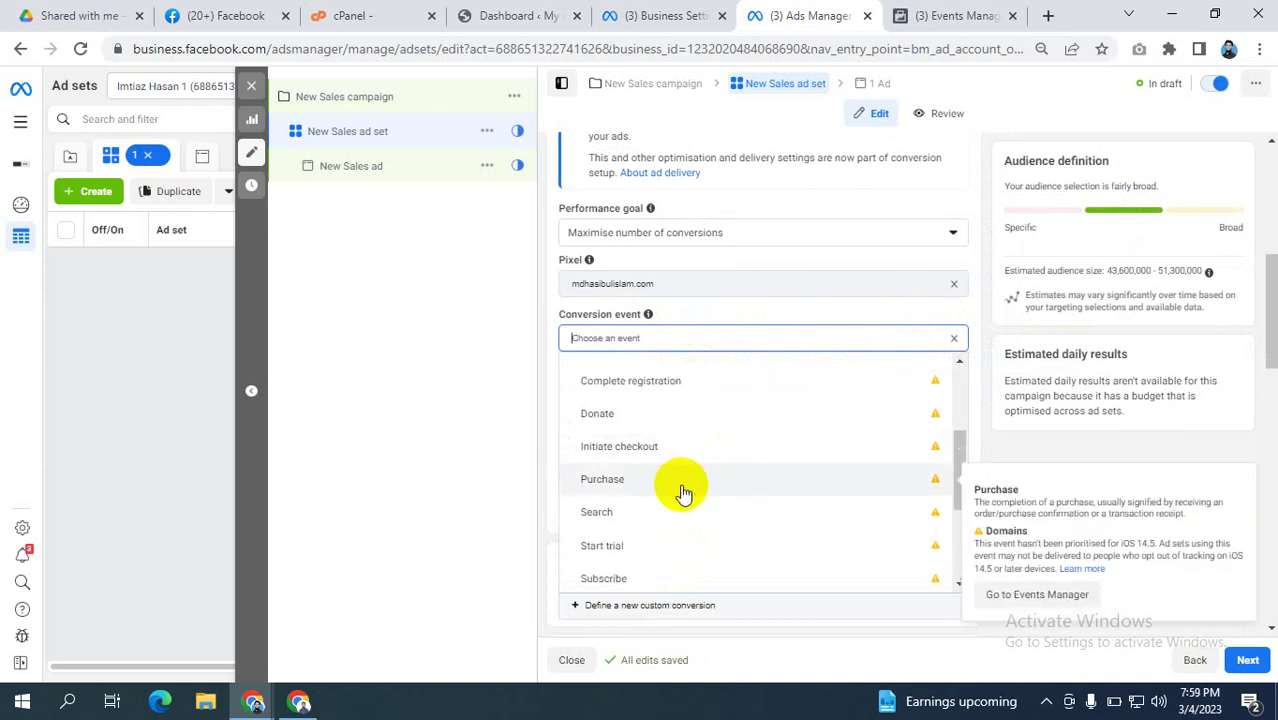
scroll(675, 484, "down", 1)
scroll(676, 480, "up", 4)
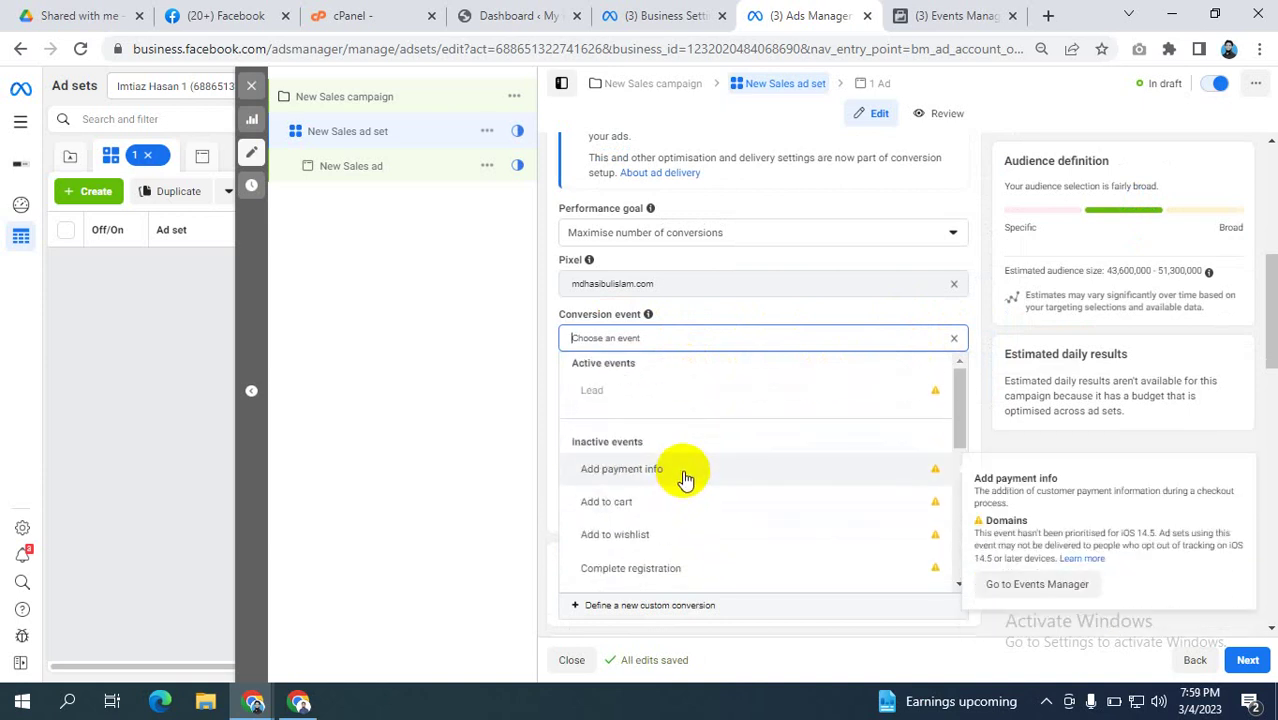
scroll(685, 475, "down", 2)
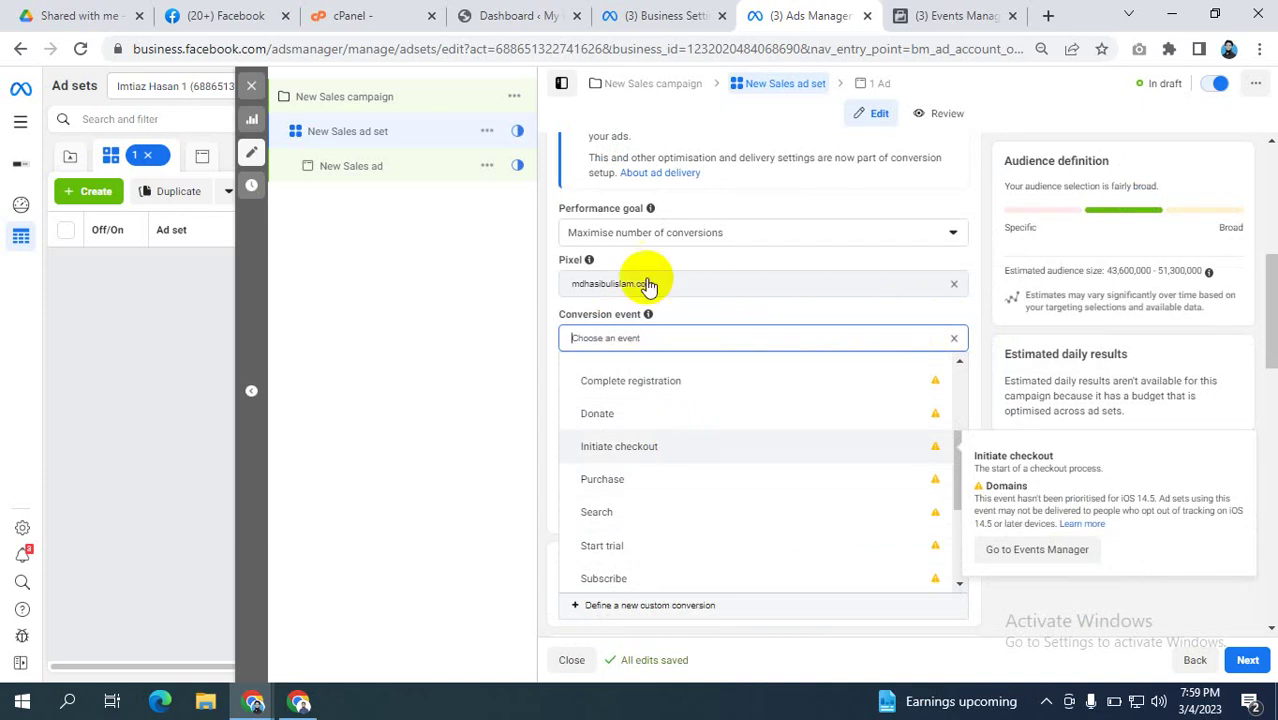
left_click(945, 10)
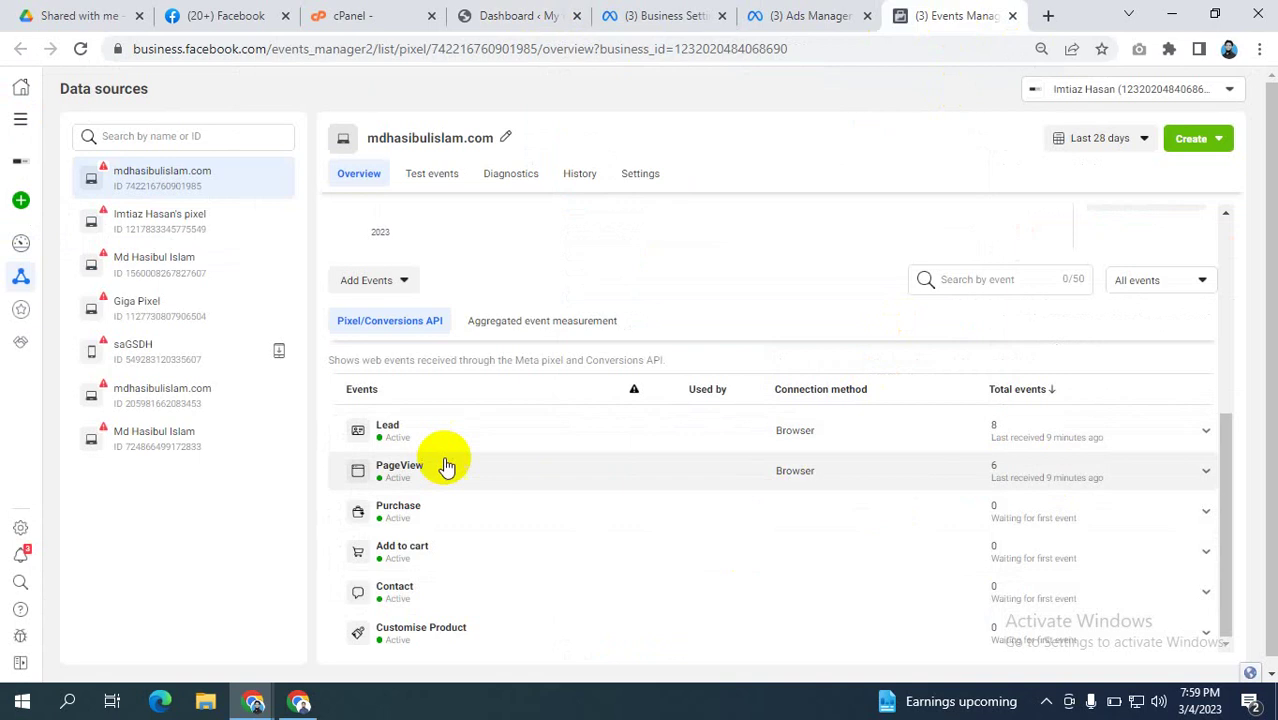
left_click(825, 10)
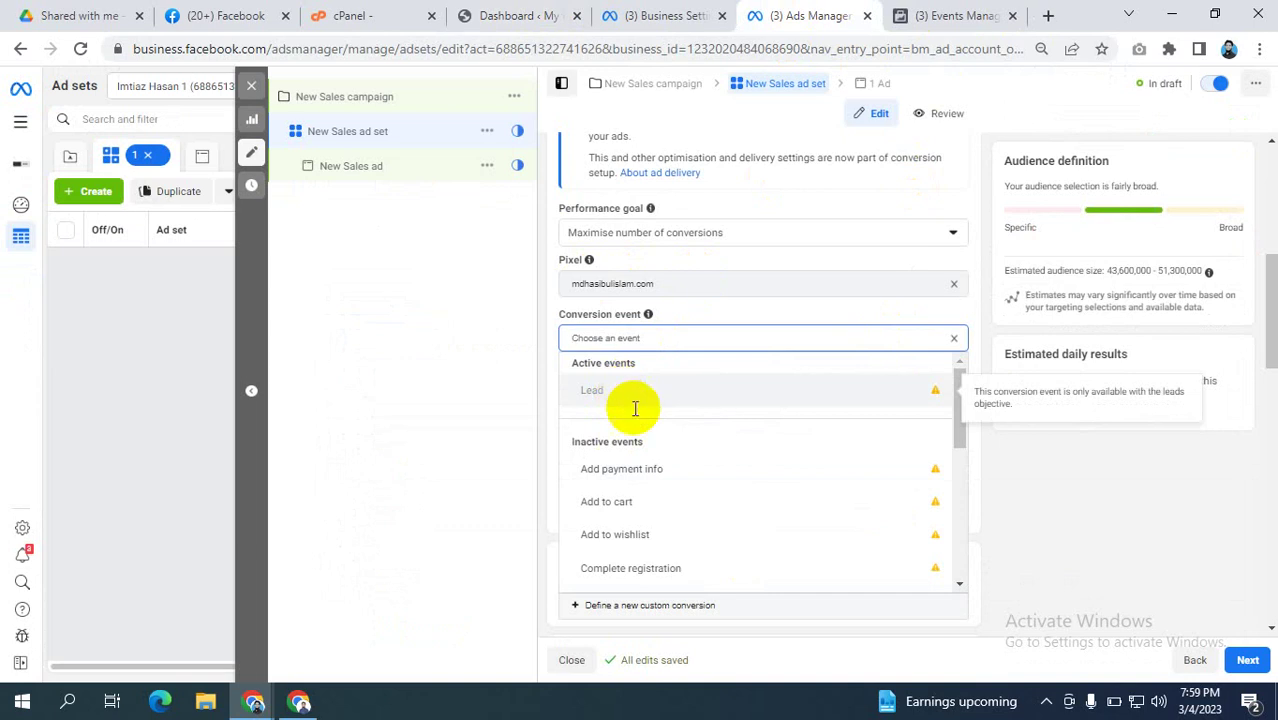
- Choose Purchase again as the conversion event, clear it, and reopen the list of event choices
scroll(620, 490, "down", 2)
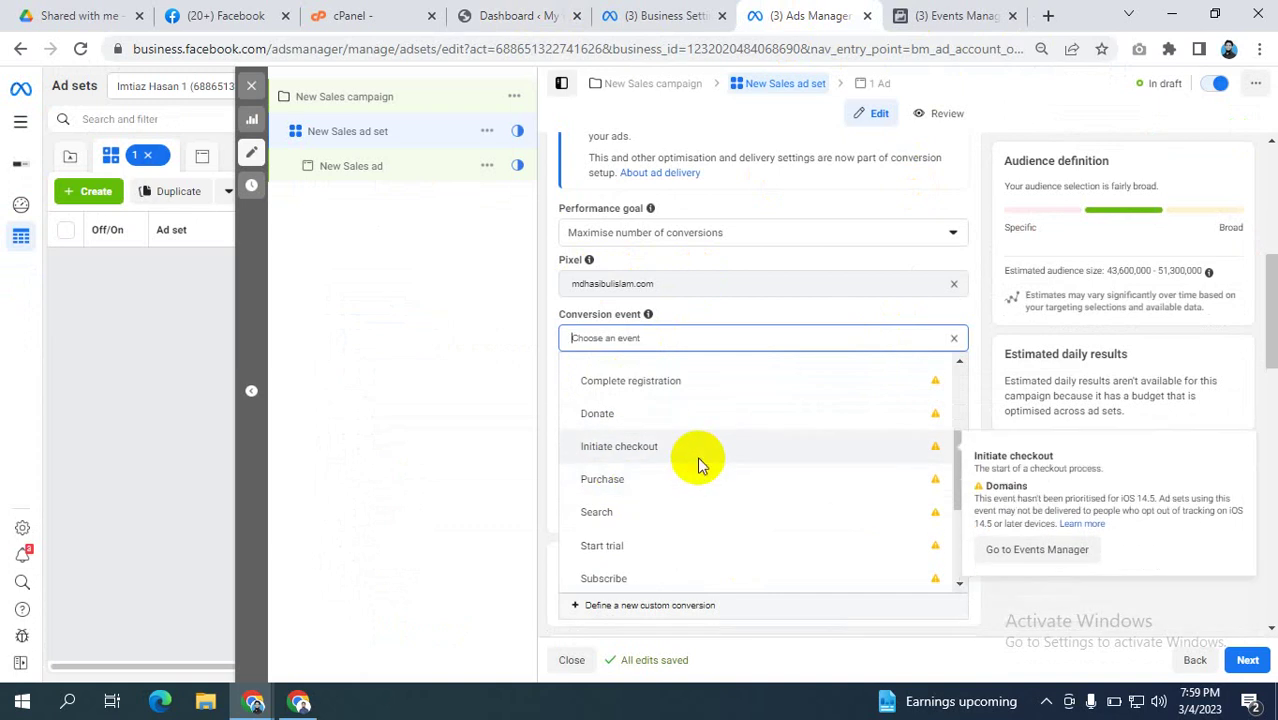
left_click(629, 481)
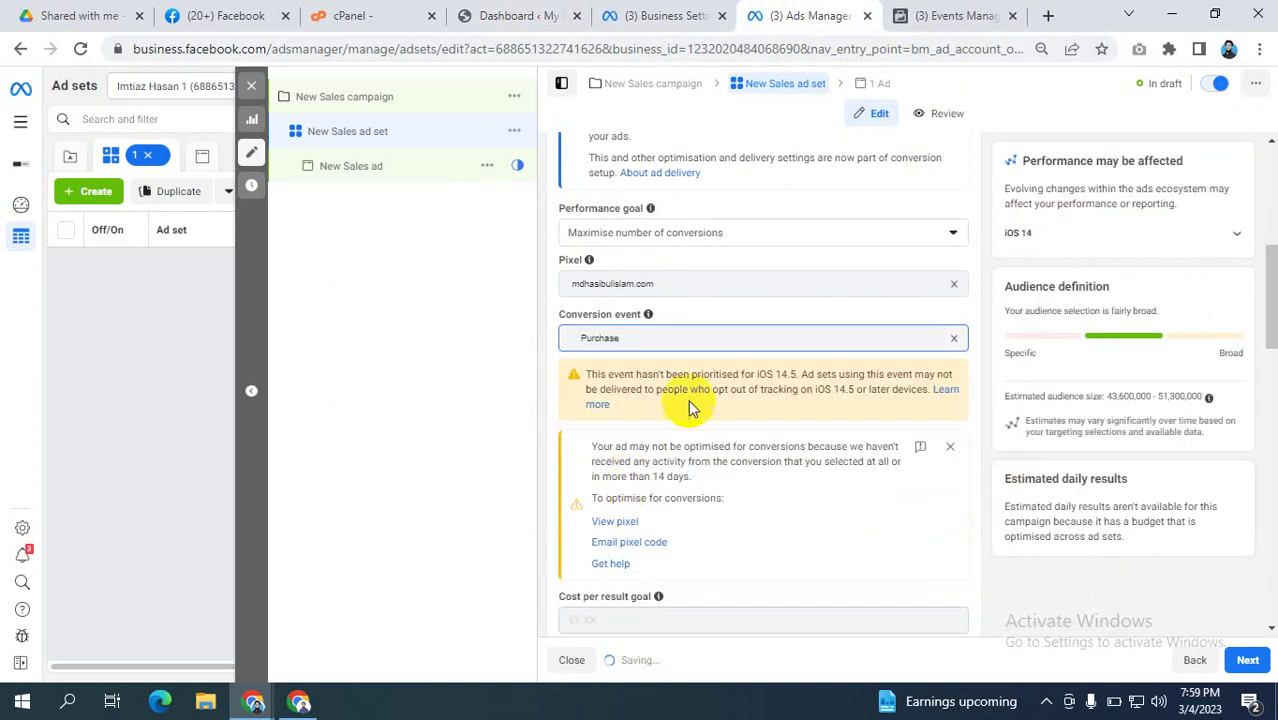
double_click(694, 342)
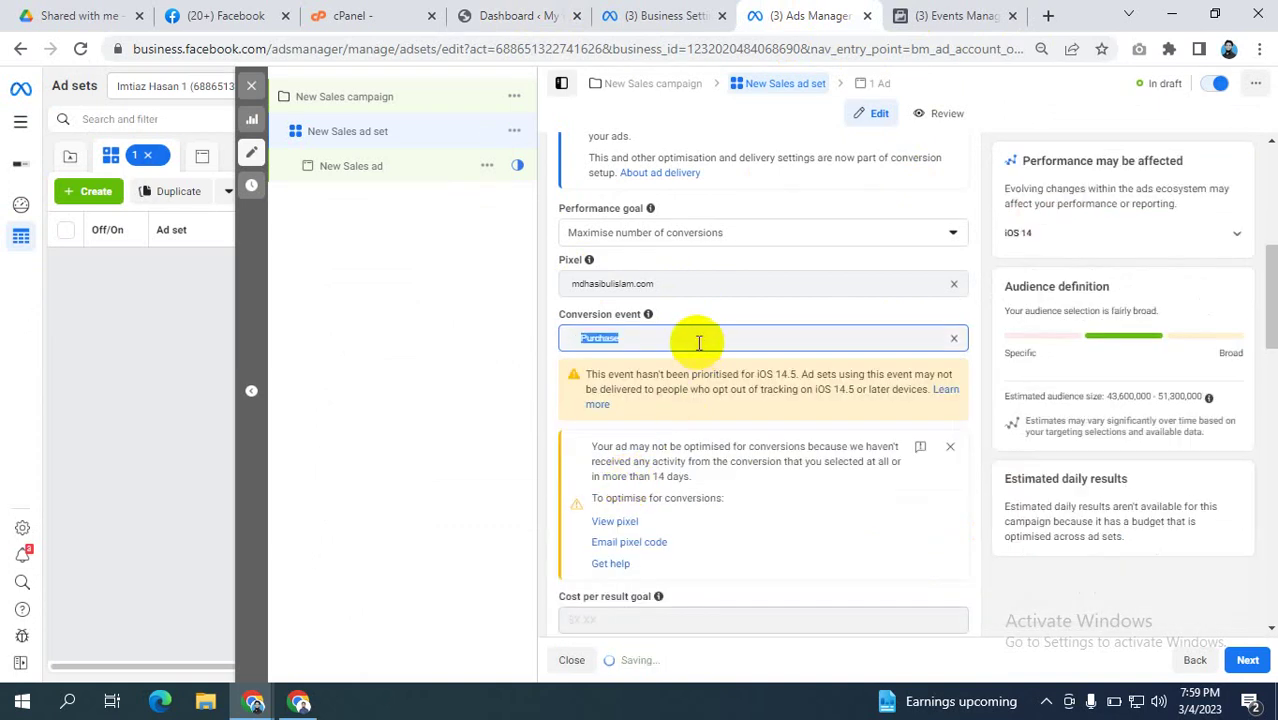
left_click(954, 338)
left_click(845, 337)
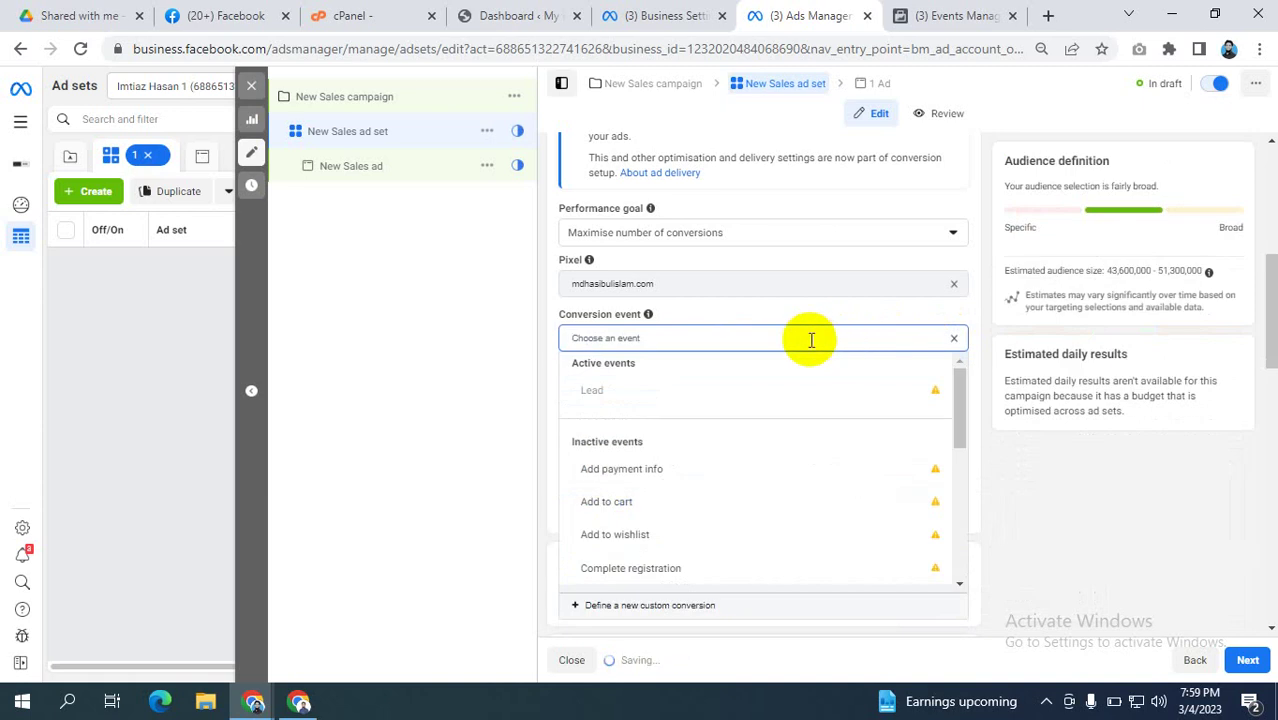
- Examine the ad set's conversion location, performance goal and pixel settings and the full list of available conversion events
scroll(665, 448, "up", 3)
scroll(793, 395, "down", 3)
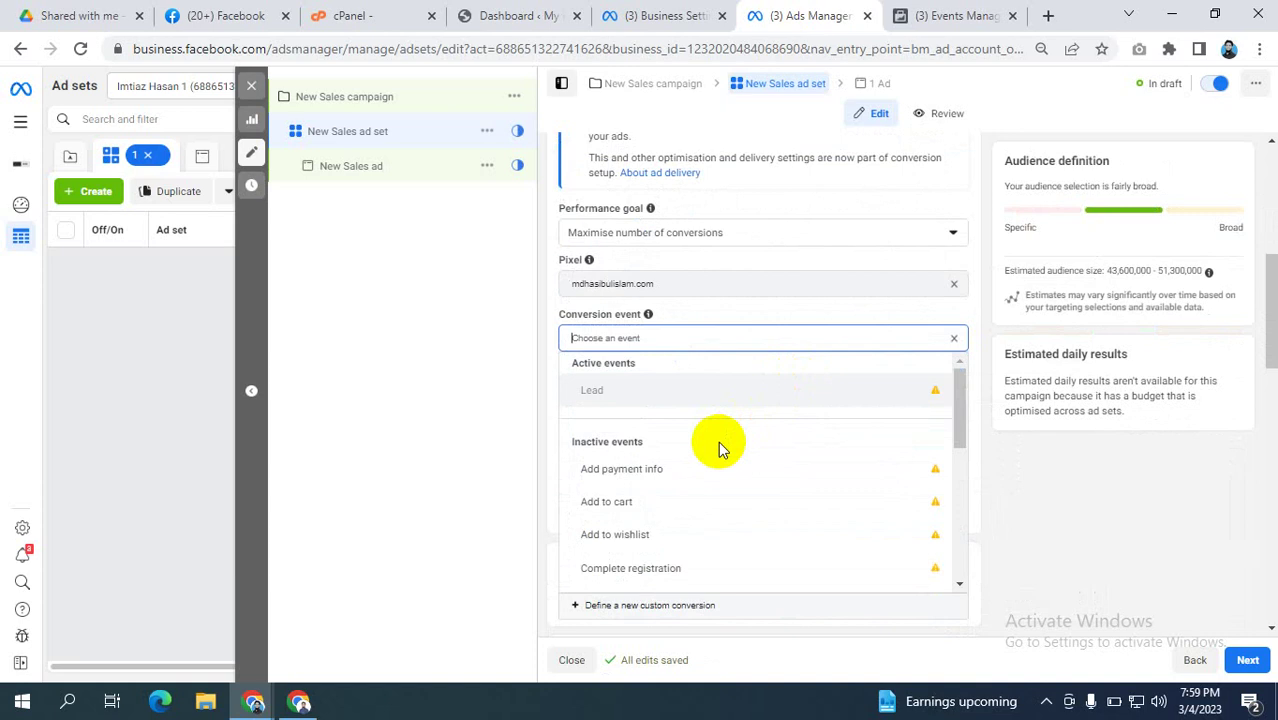
scroll(1012, 290, "up", 3)
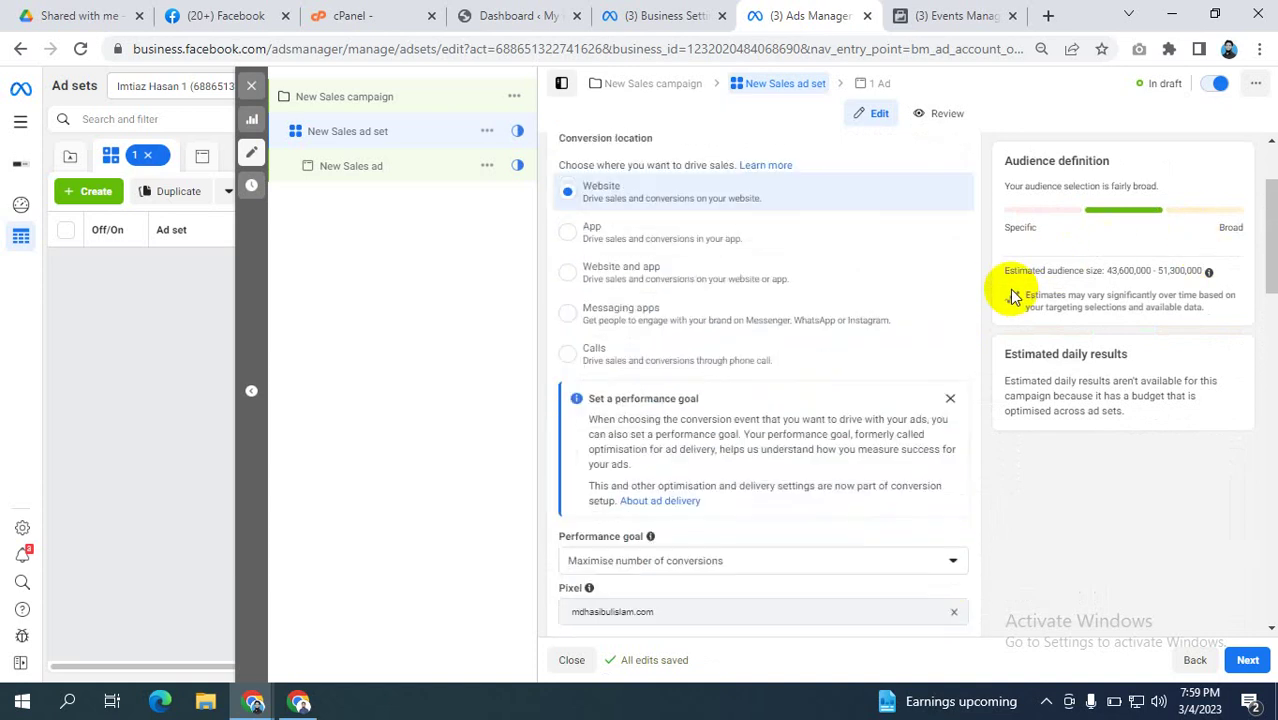
scroll(1012, 296, "up", 2)
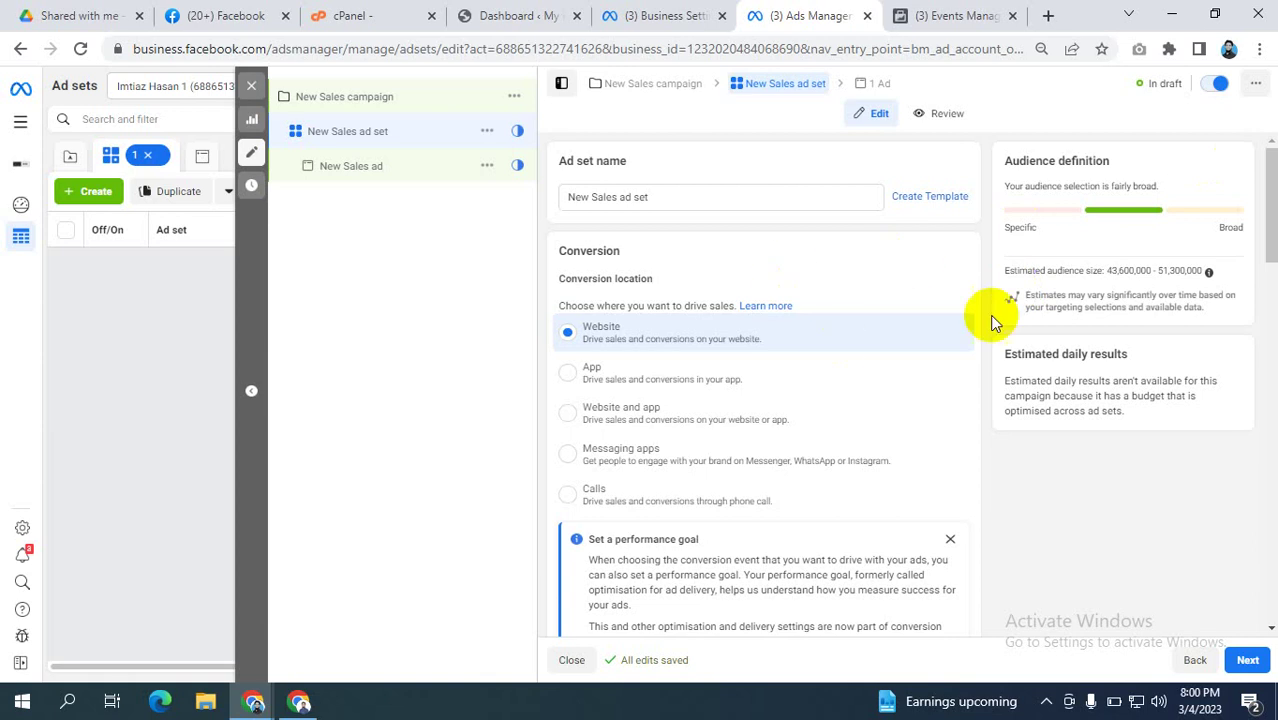
scroll(1000, 300, "down", 2)
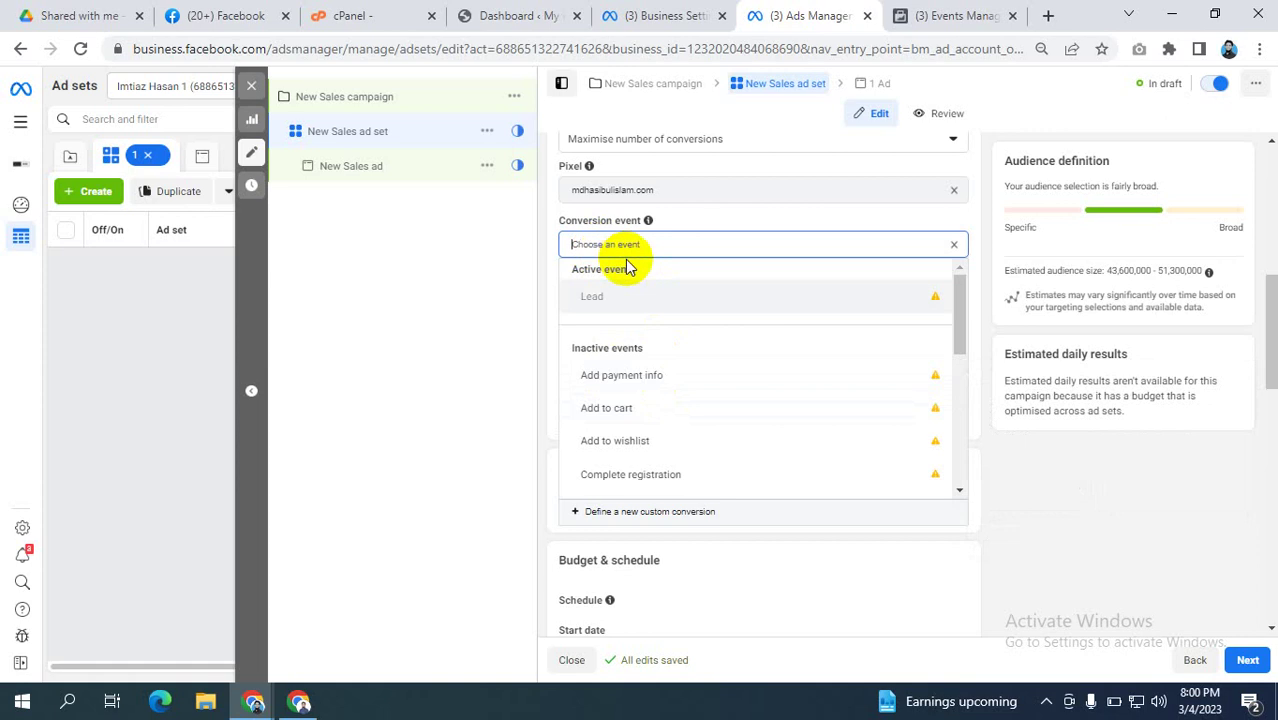
scroll(645, 400, "down", 2)
scroll(655, 380, "down", 1)
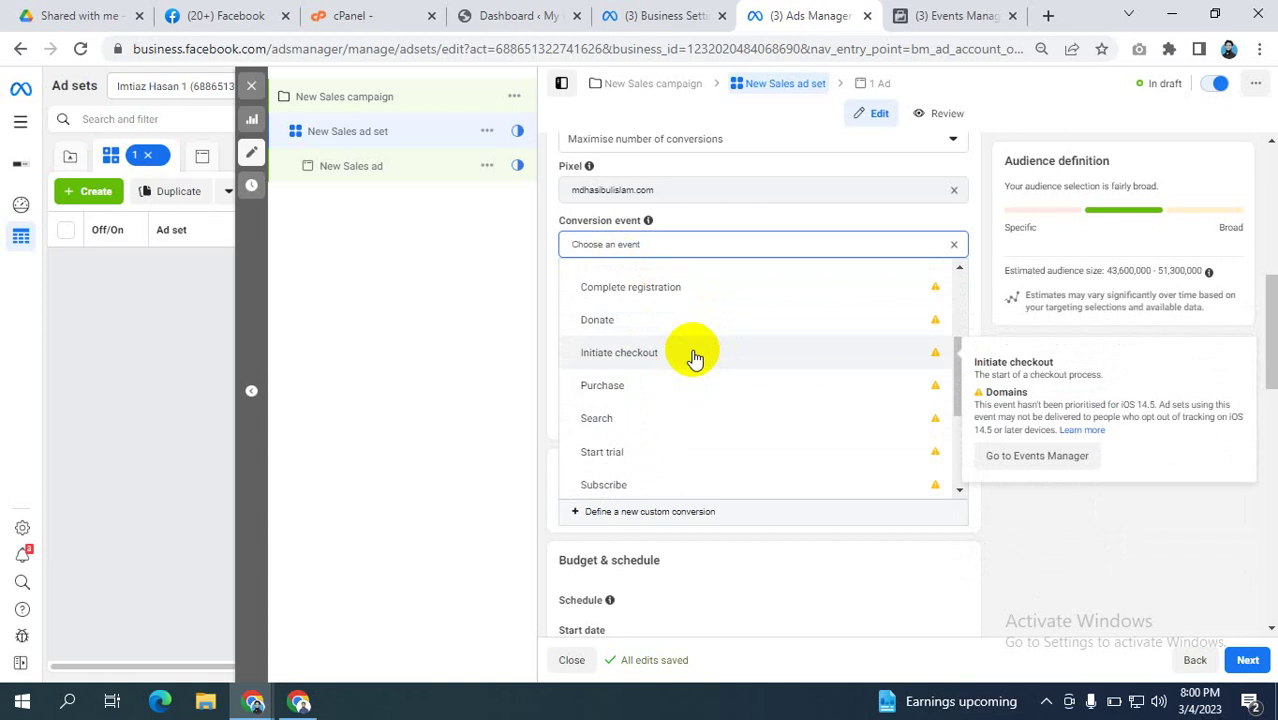
scroll(661, 365, "down", 4)
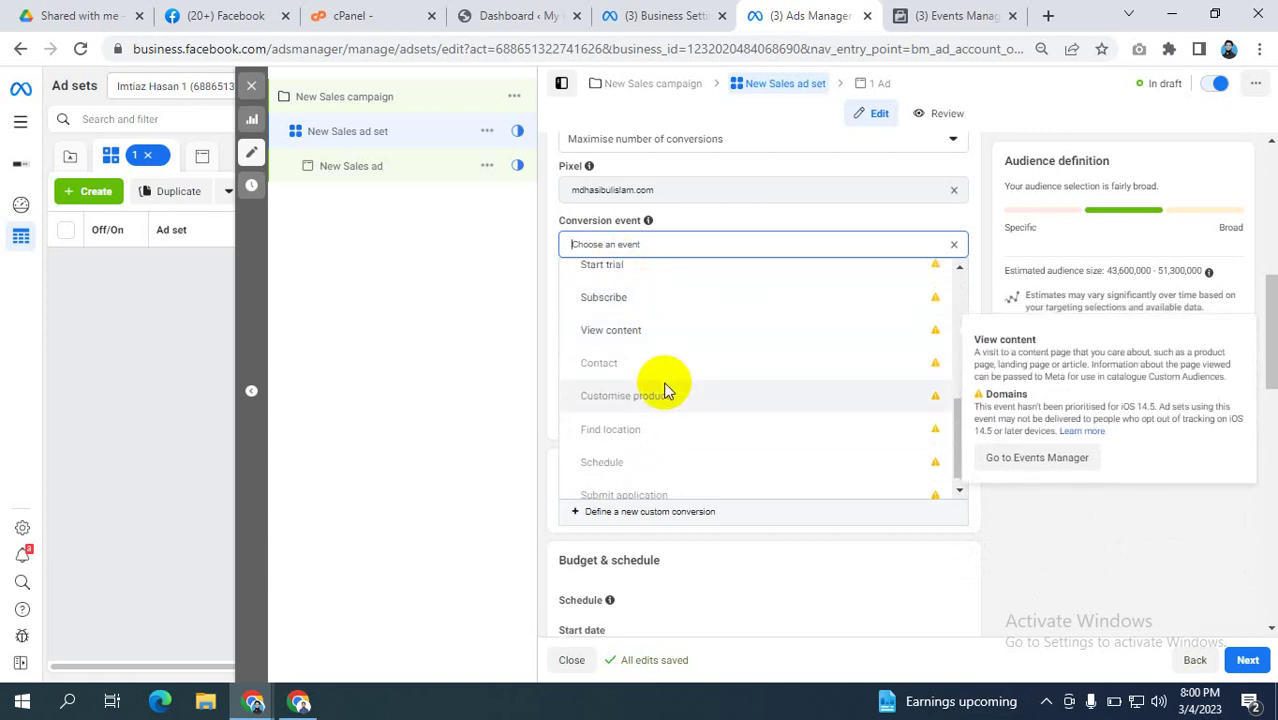
scroll(661, 390, "up", 1)
scroll(730, 348, "down", 2)
scroll(733, 337, "down", 3)
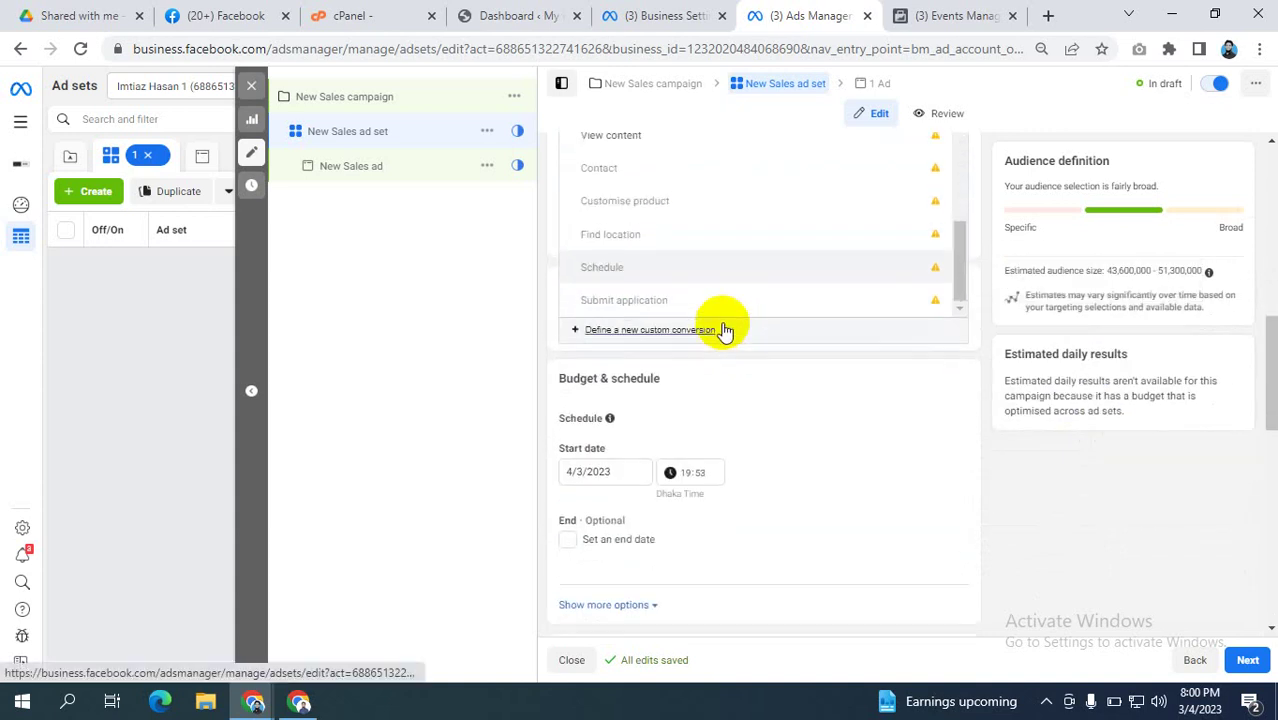
- Try Add to cart as the ad set's conversion event, and clear the selection
scroll(670, 422, "up", 5)
scroll(683, 421, "up", 3)
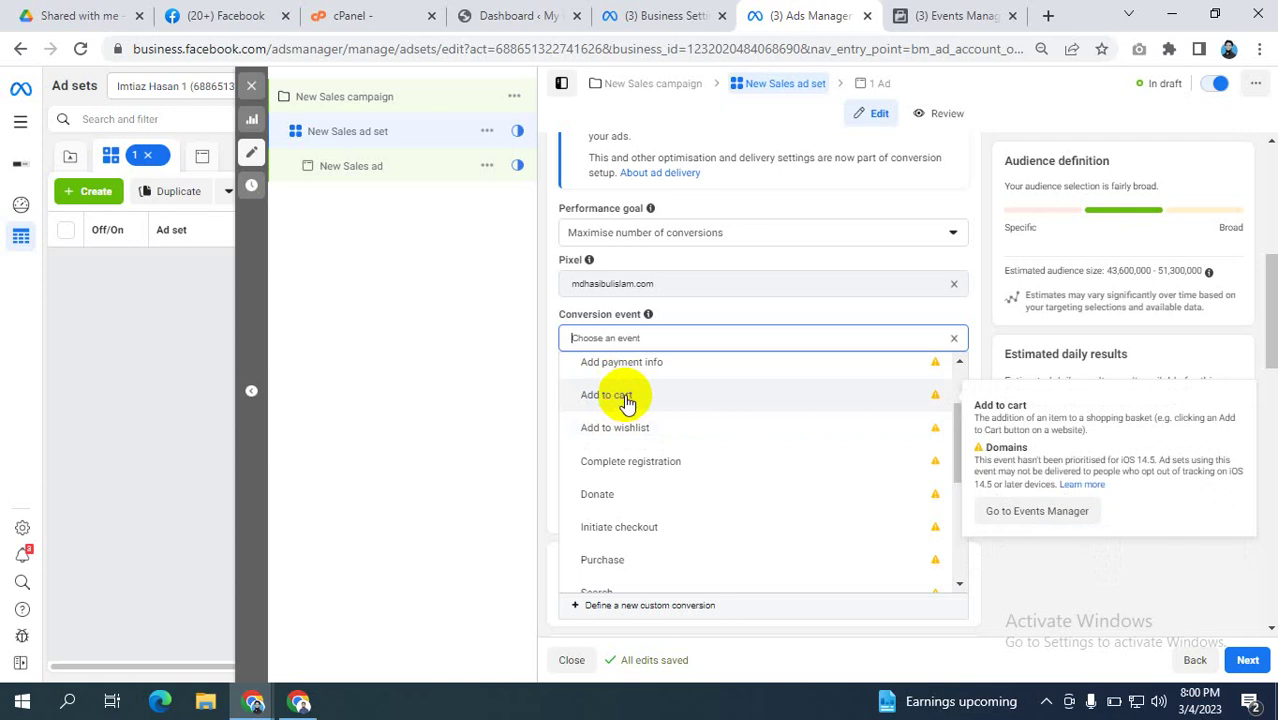
key("Return")
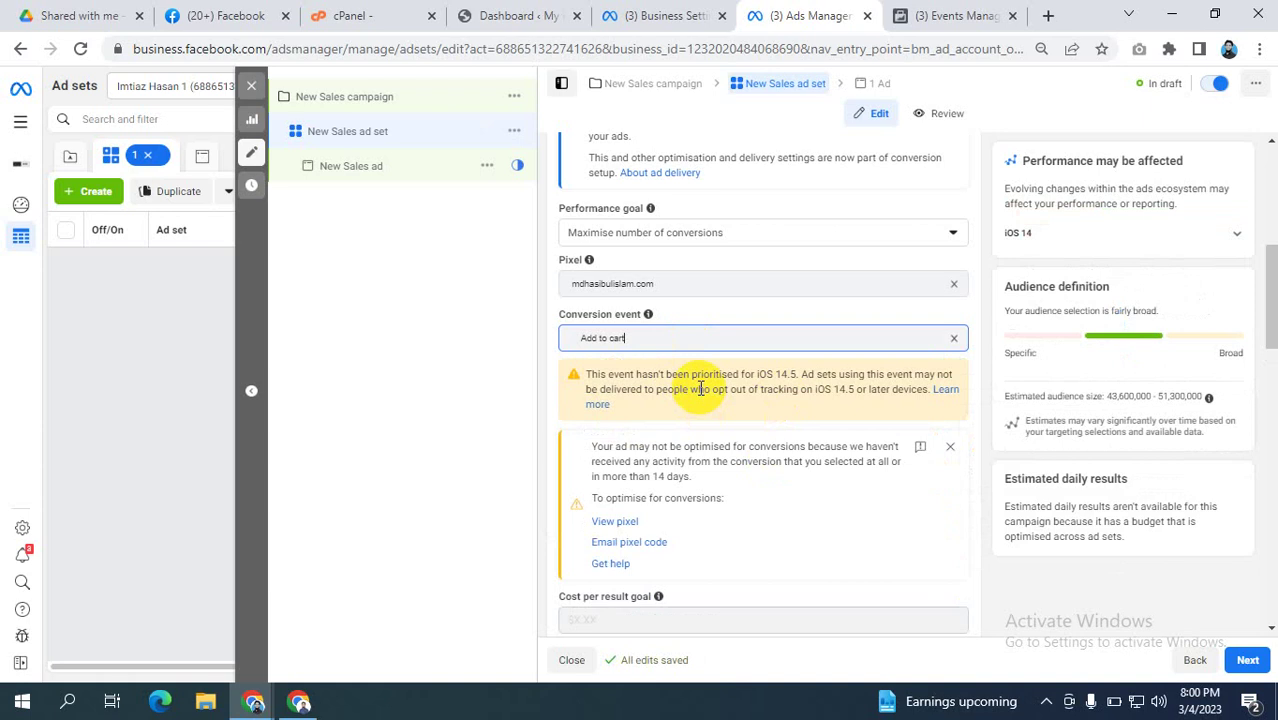
left_click(955, 340)
- Choose Purchase from the inactive events as the ad set's conversion event
left_click(600, 338)
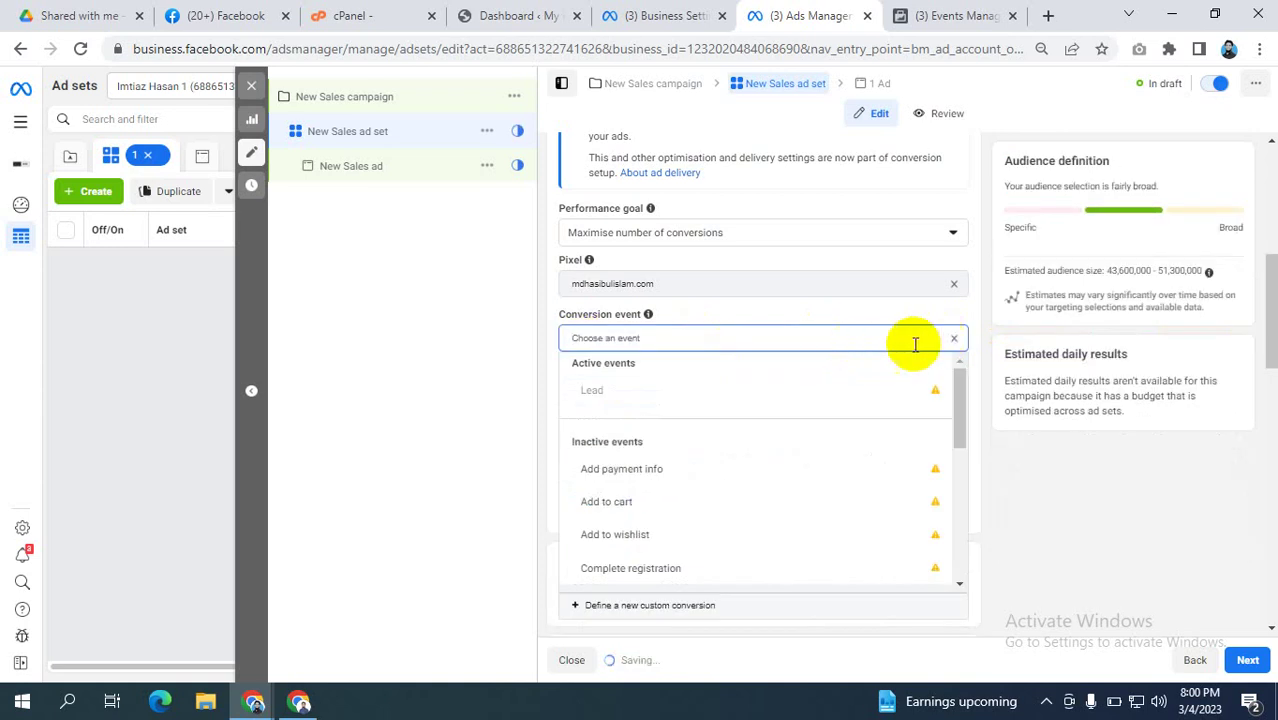
scroll(701, 446, "down", 5)
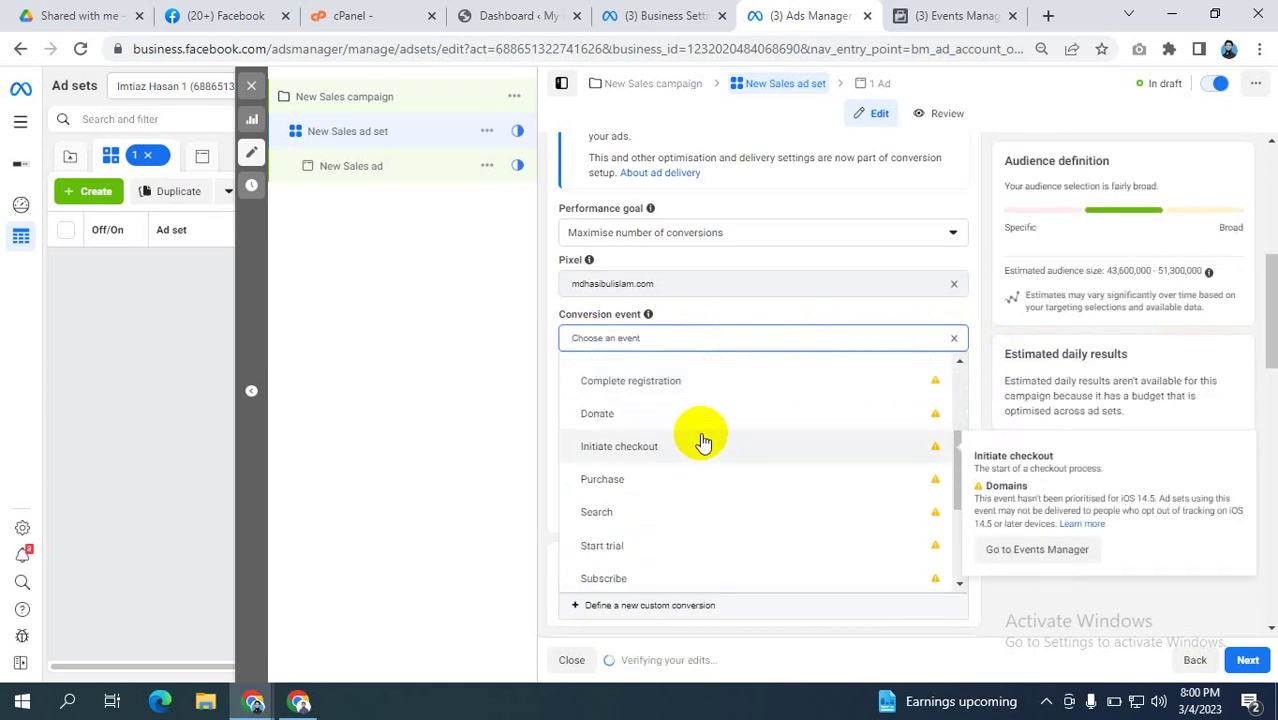
left_click(628, 388)
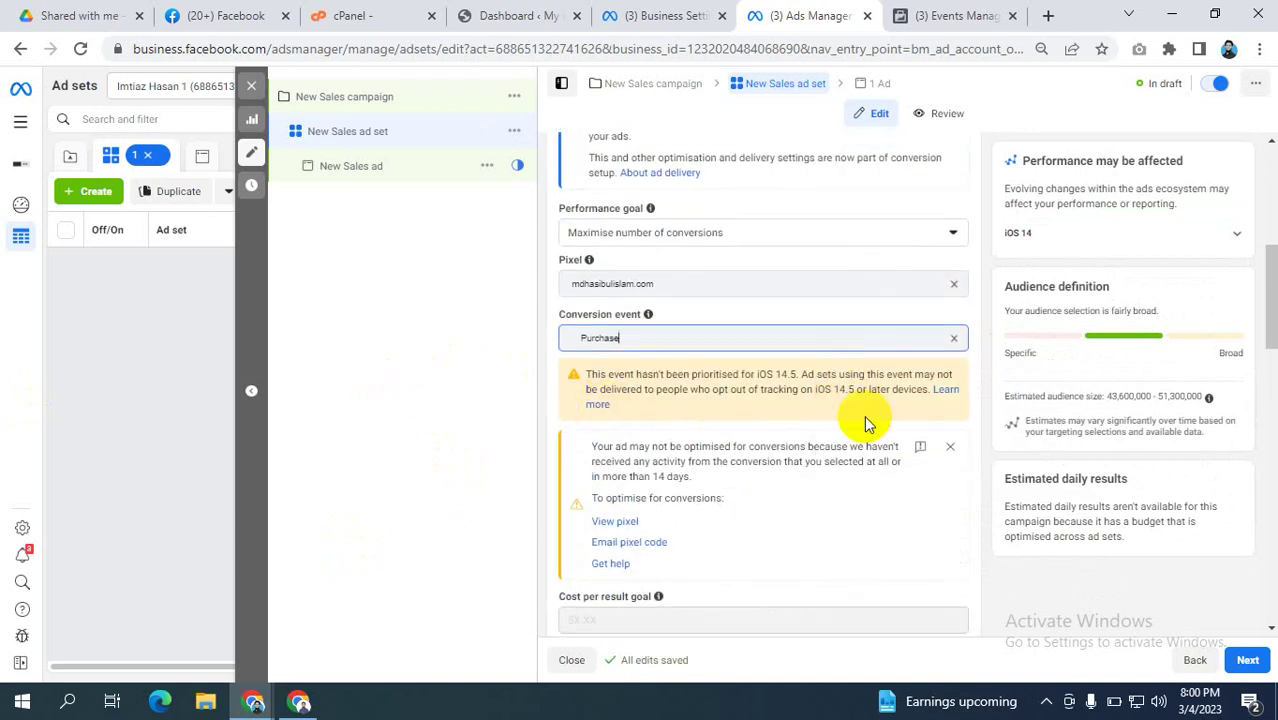
- Read the iOS 14.5 prioritisation warning for the Purchase conversion event
left_click_drag(589, 374, 905, 370)
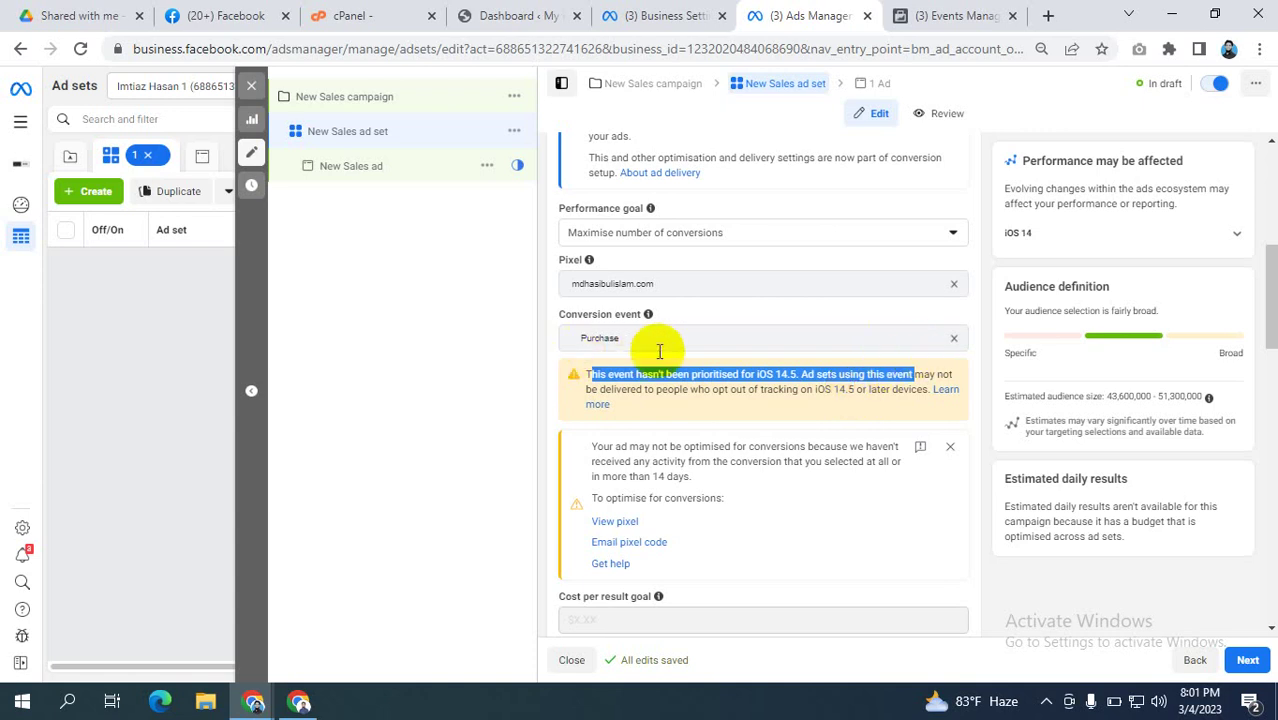
left_click(793, 380)
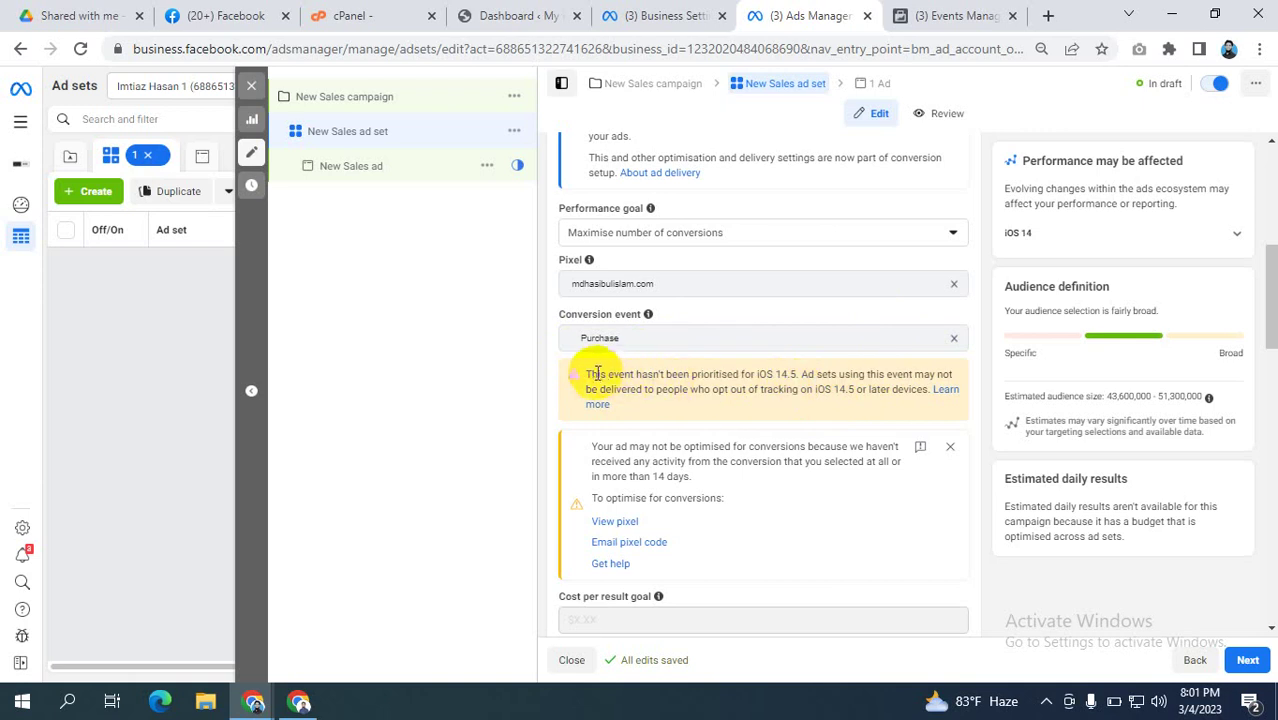
left_click_drag(592, 374, 752, 376)
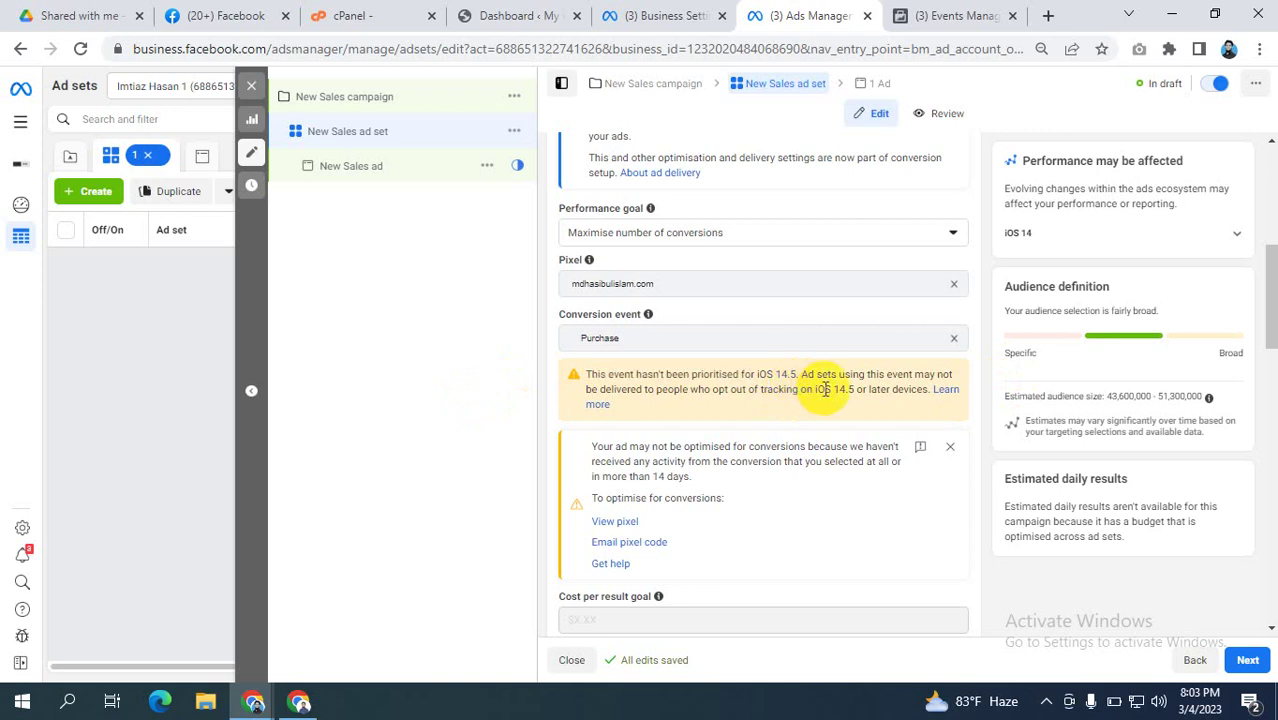
left_click_drag(848, 389, 579, 371)
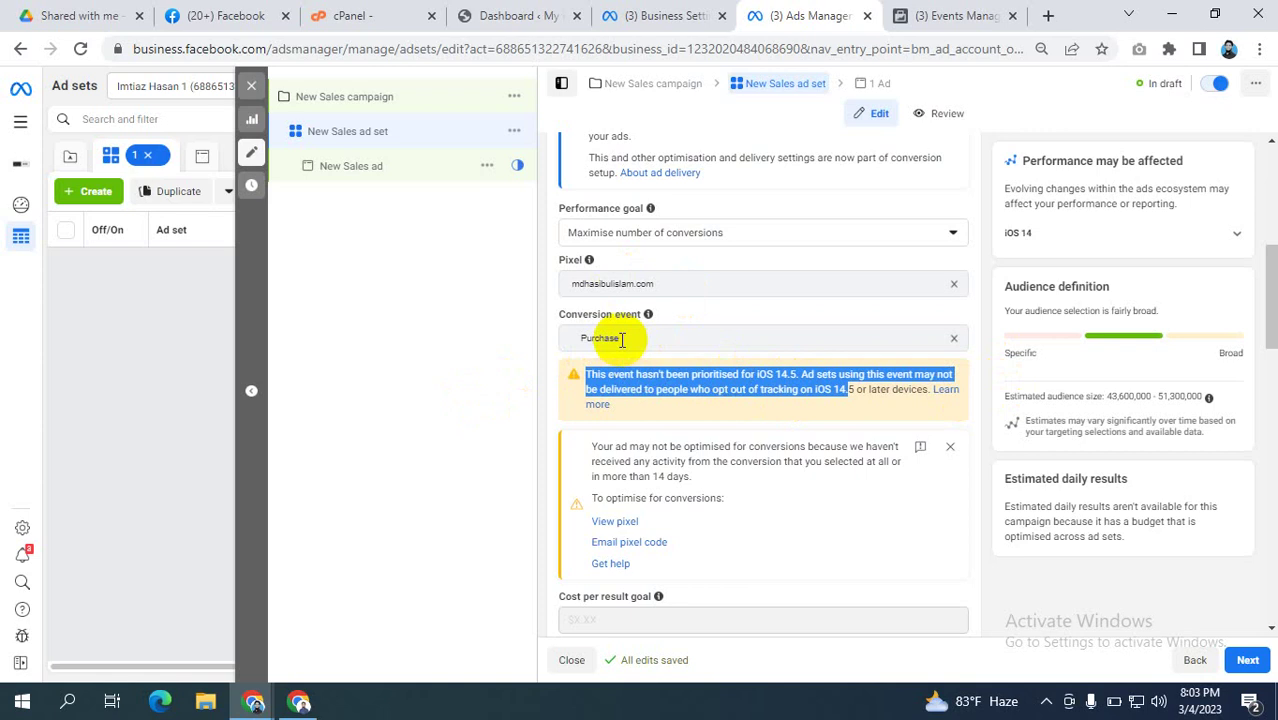
left_click(732, 381)
left_click_drag(864, 390, 813, 378)
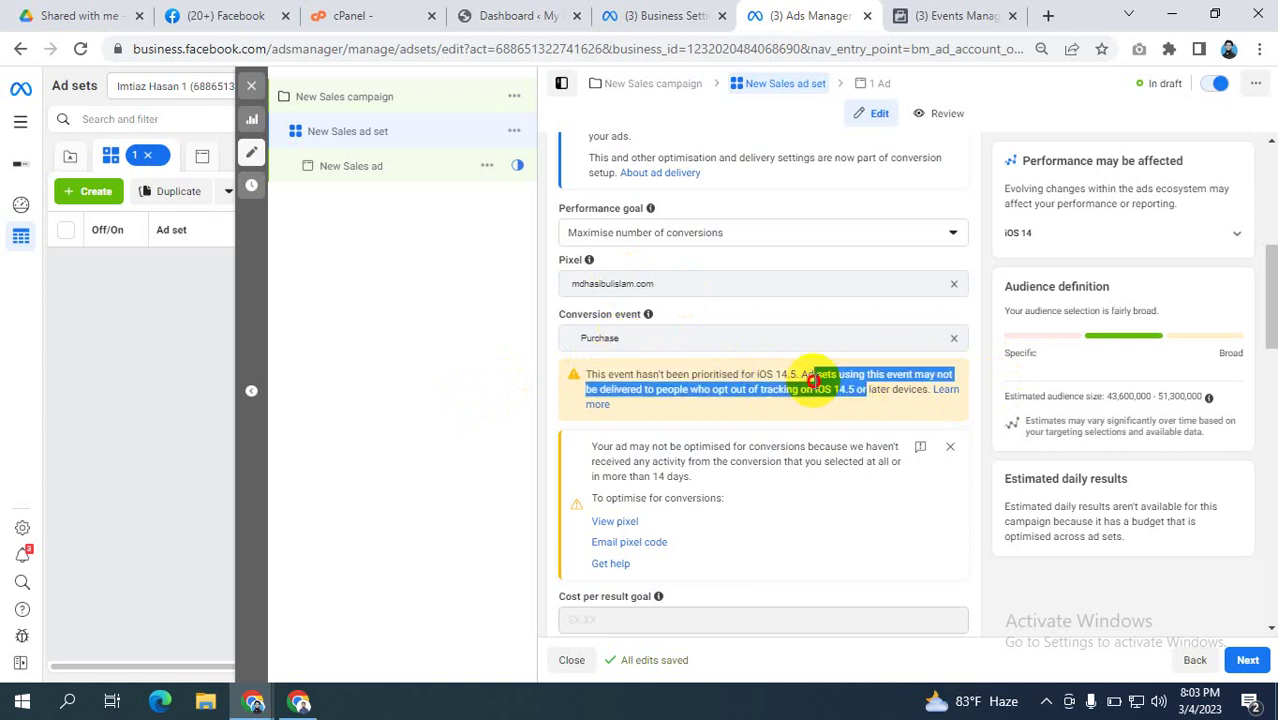
left_click(893, 390)
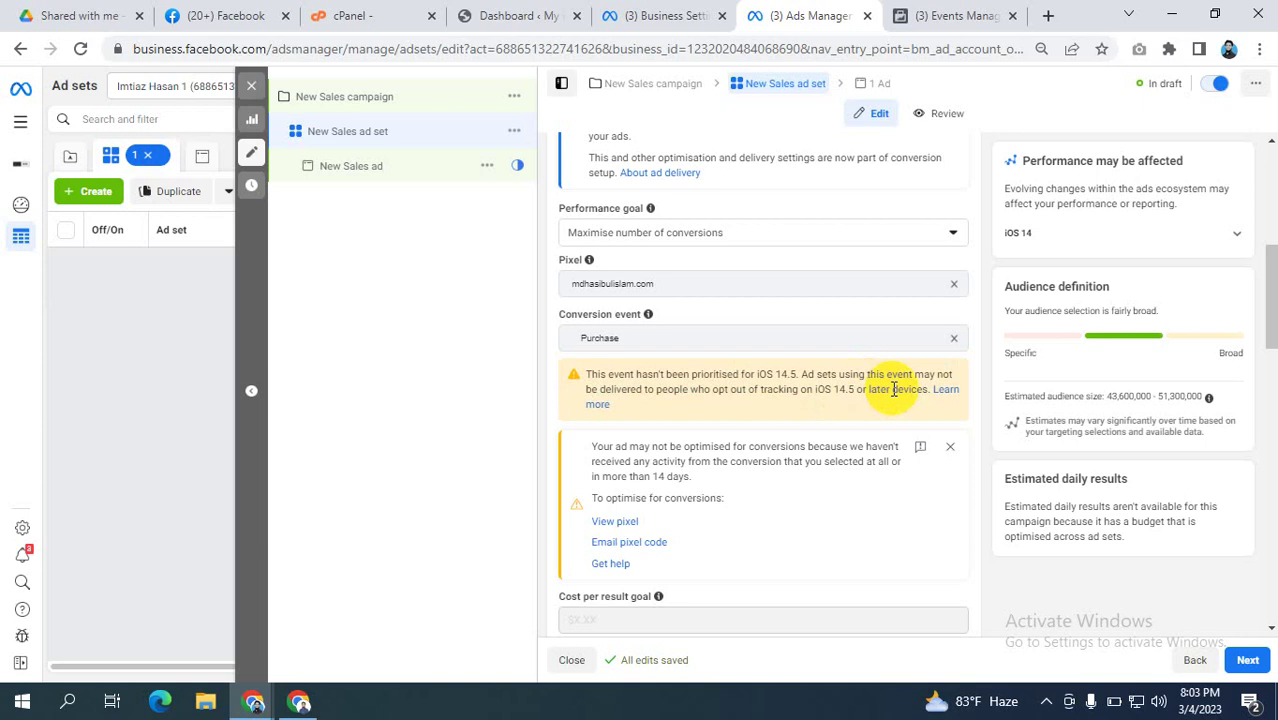
left_click_drag(893, 390, 585, 371)
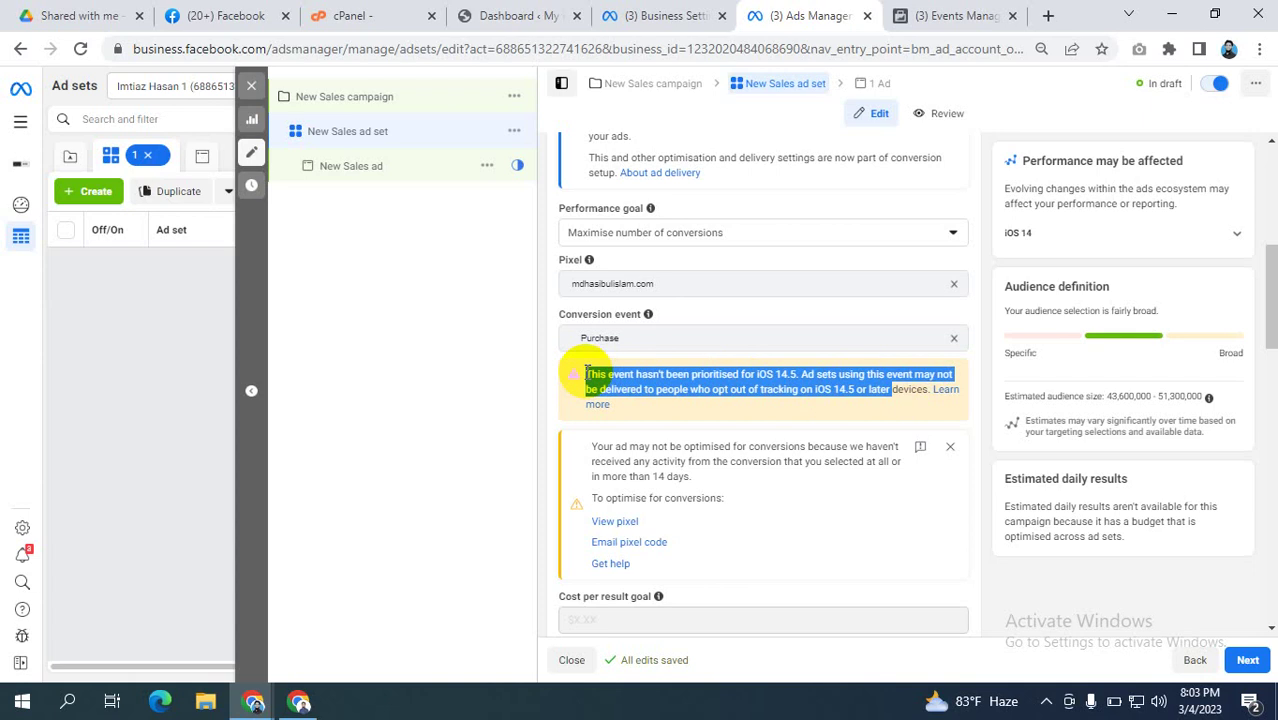
- Open a new browser tab, dismiss the Energy Saver notice, and view which Google account is signed in
left_click(1048, 15)
left_click(650, 49)
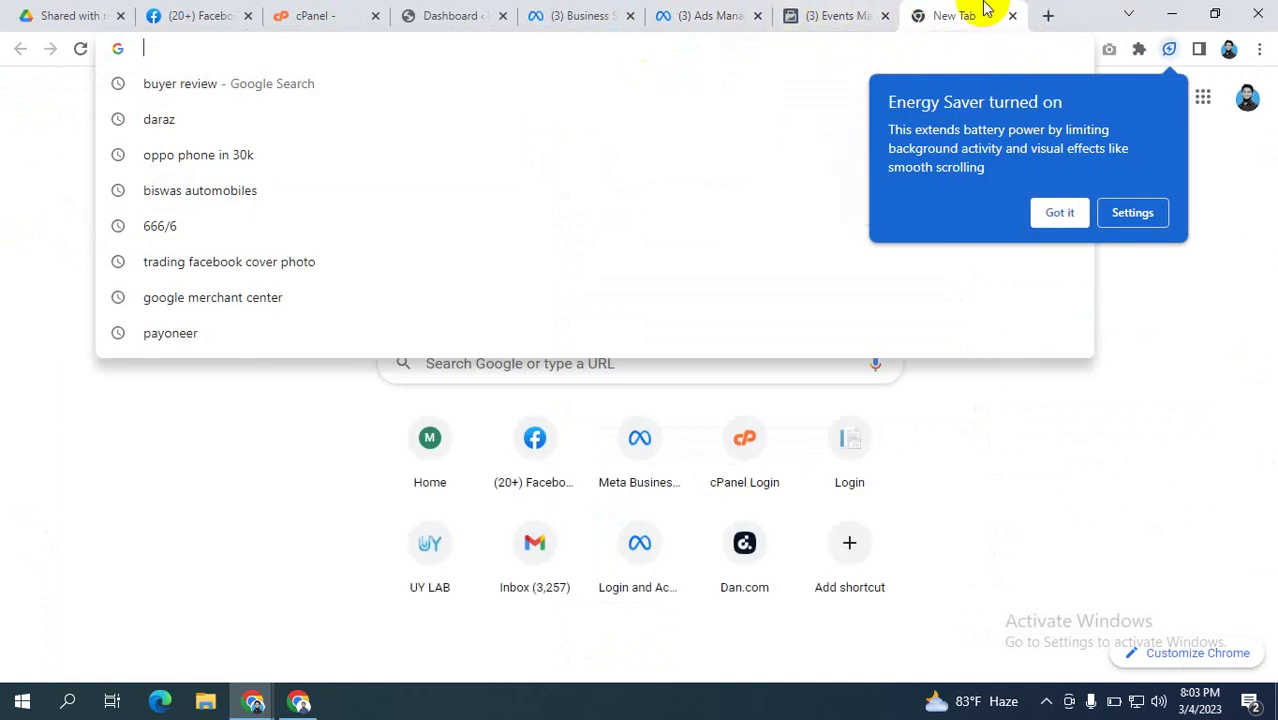
left_click(1230, 183)
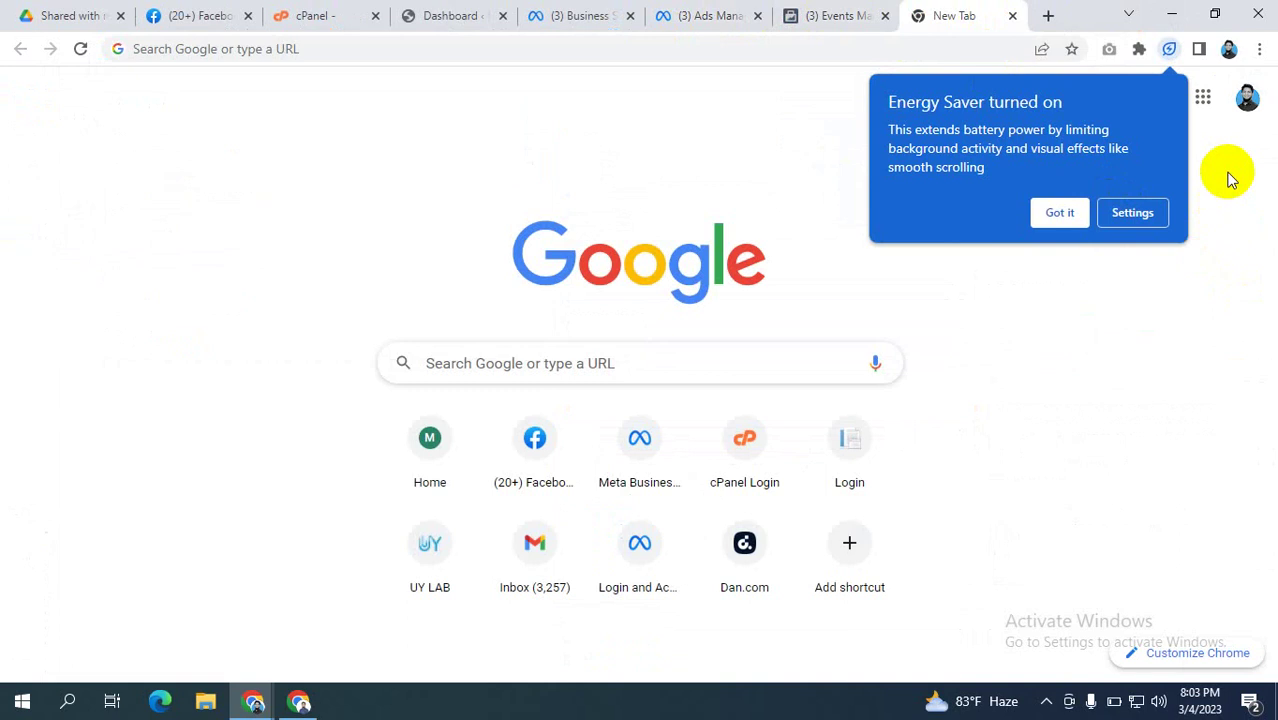
left_click(1059, 213)
left_click(1246, 97)
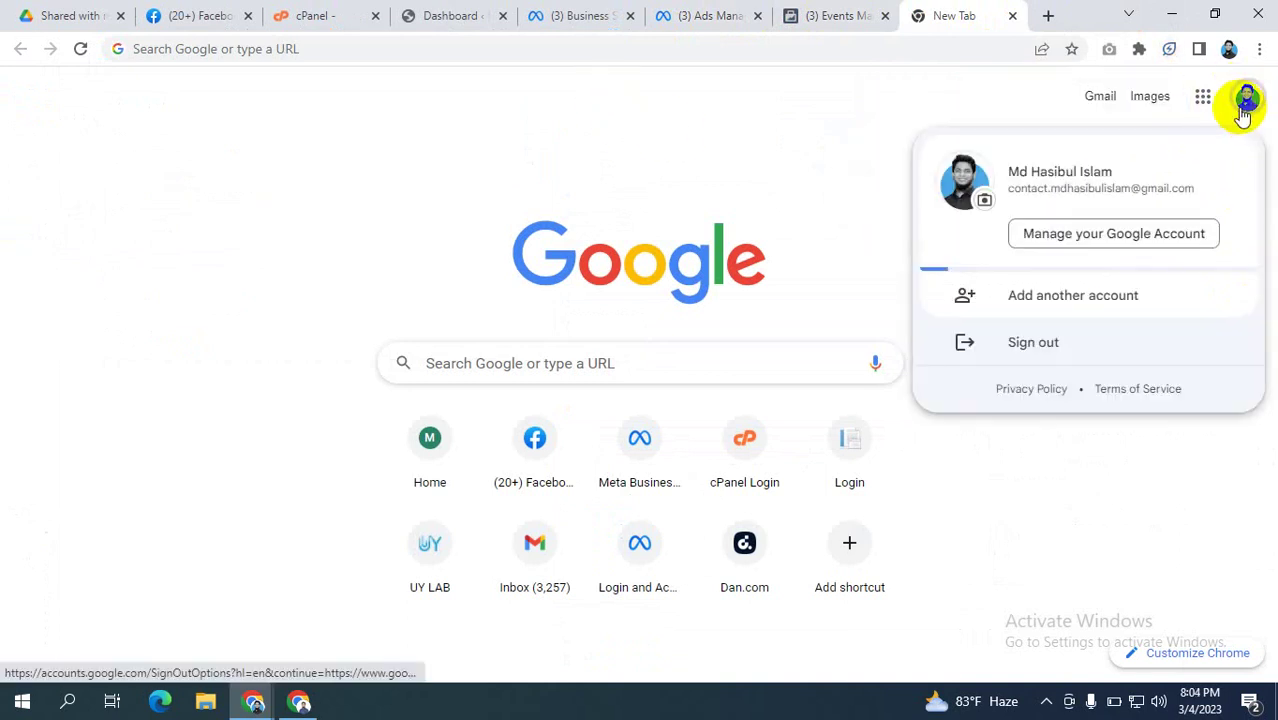
left_click(815, 100)
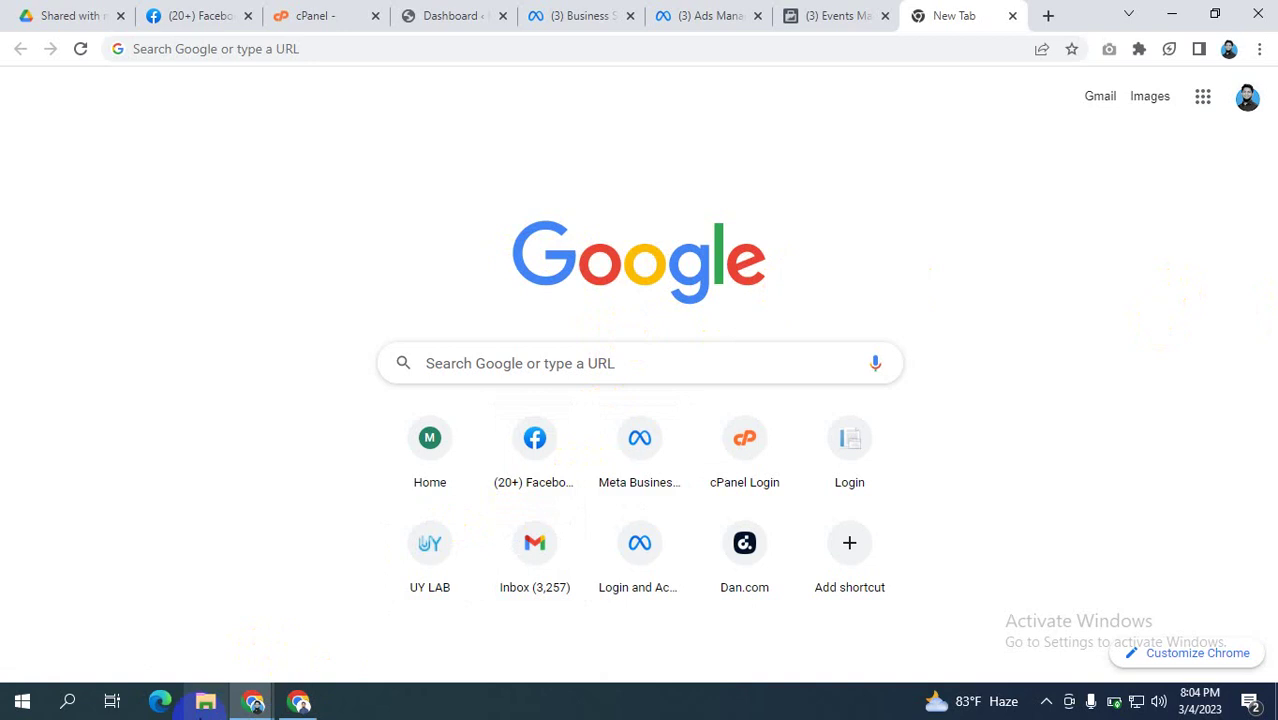
left_click(160, 703)
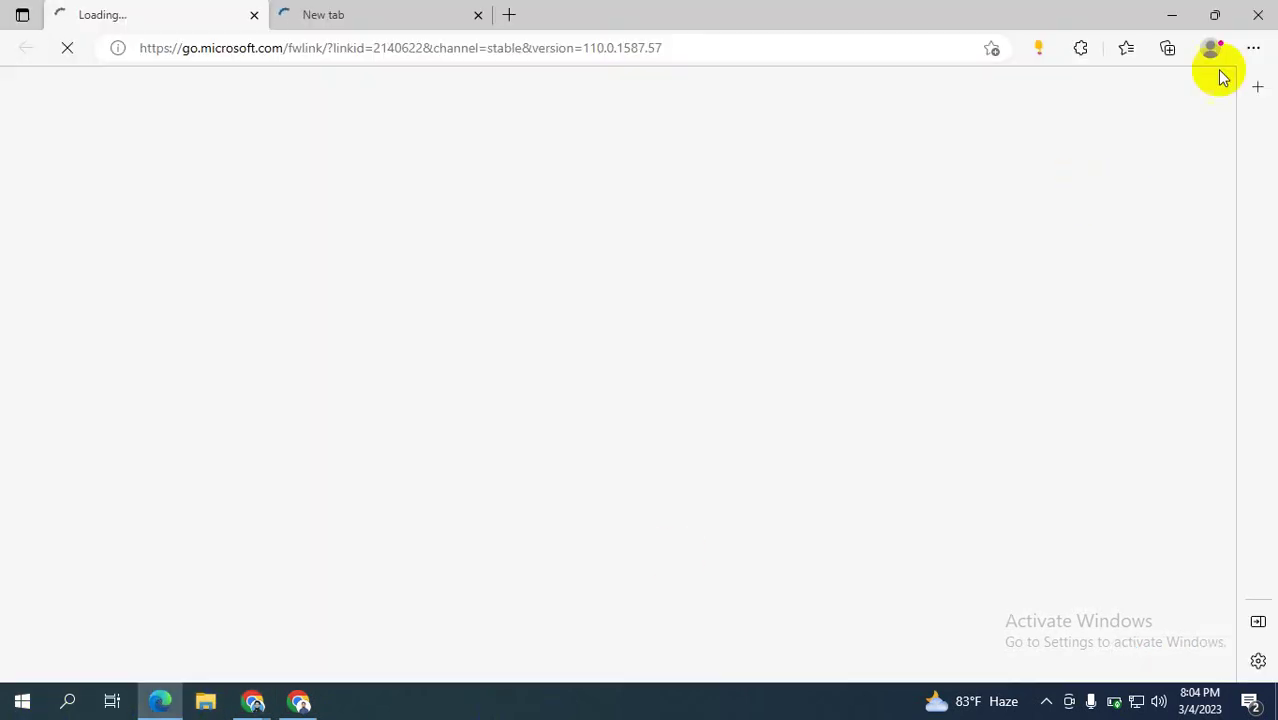
left_click(1270, 11)
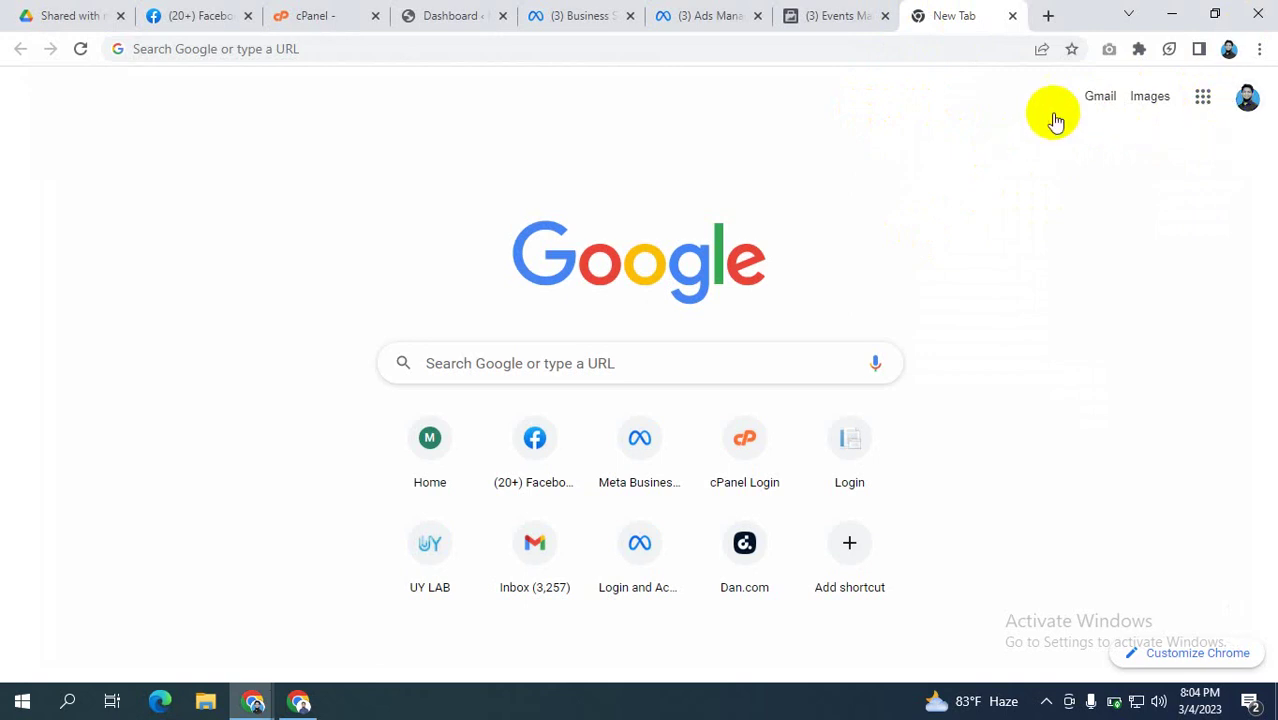
left_click(1248, 98)
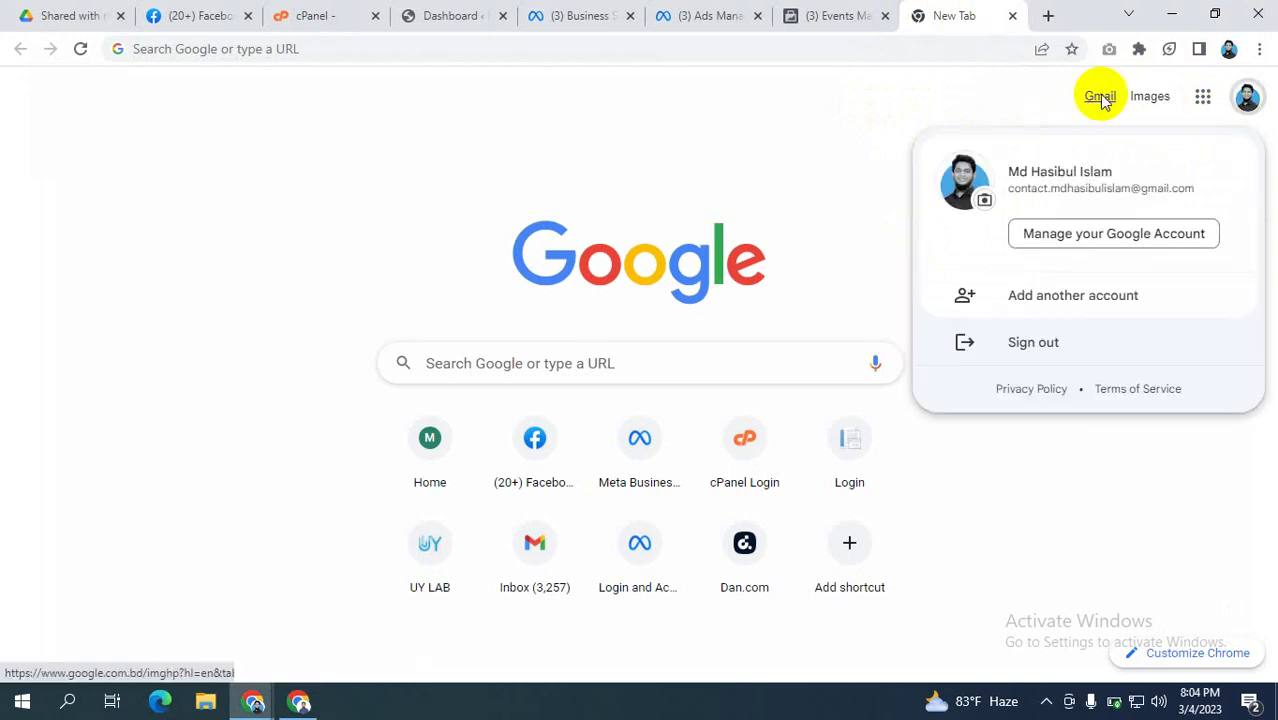
left_click(910, 92)
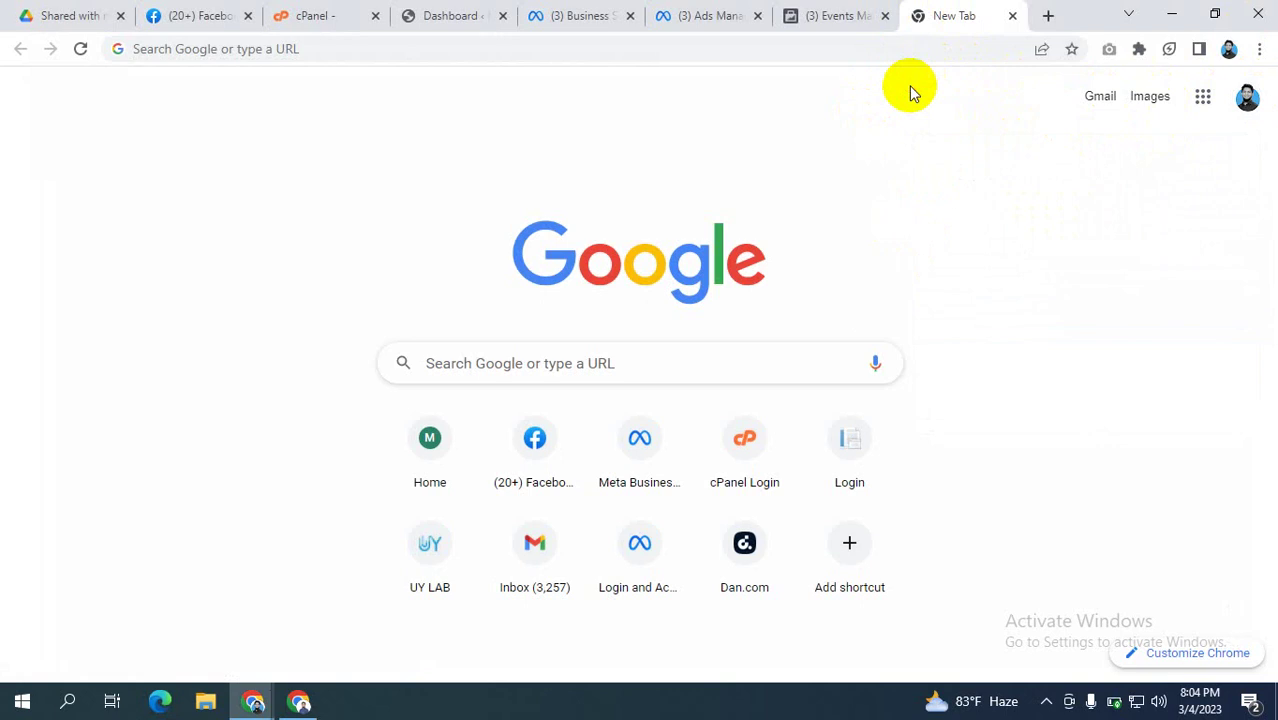
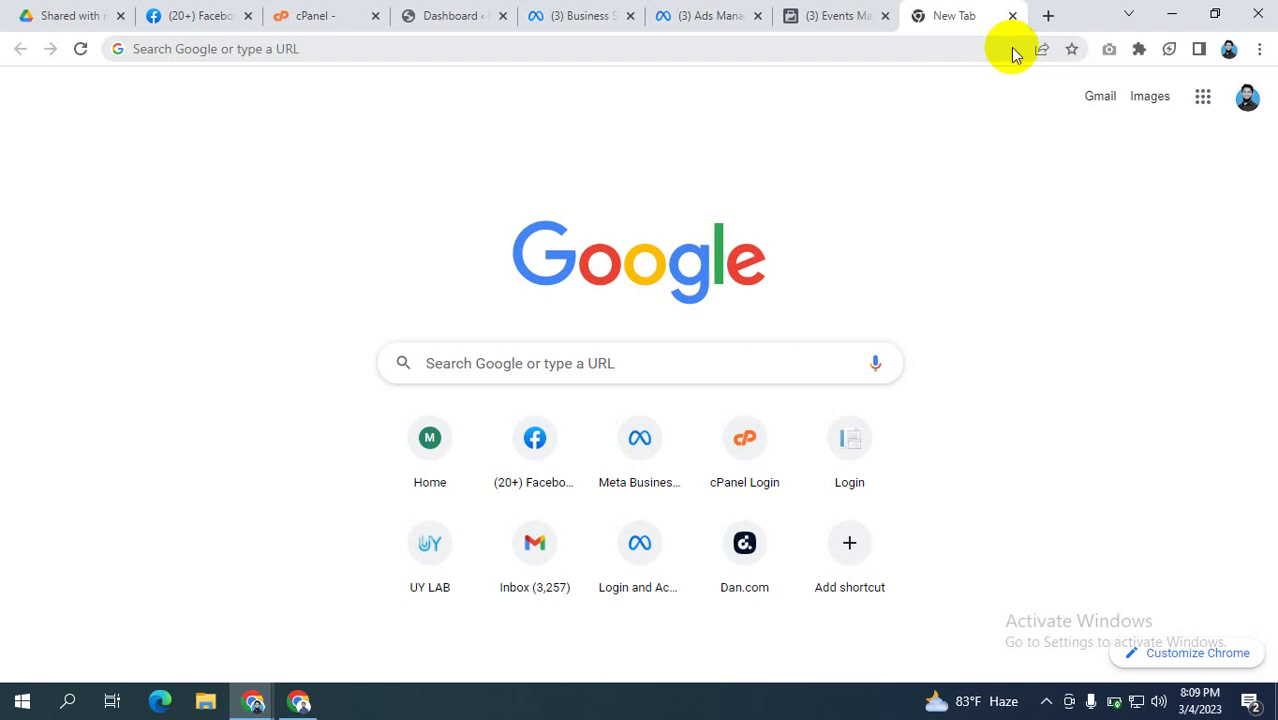
- Check the website pixel's events in Events Manager, and review the Purchase event's warnings in the Ads Manager ad set
left_click(836, 12)
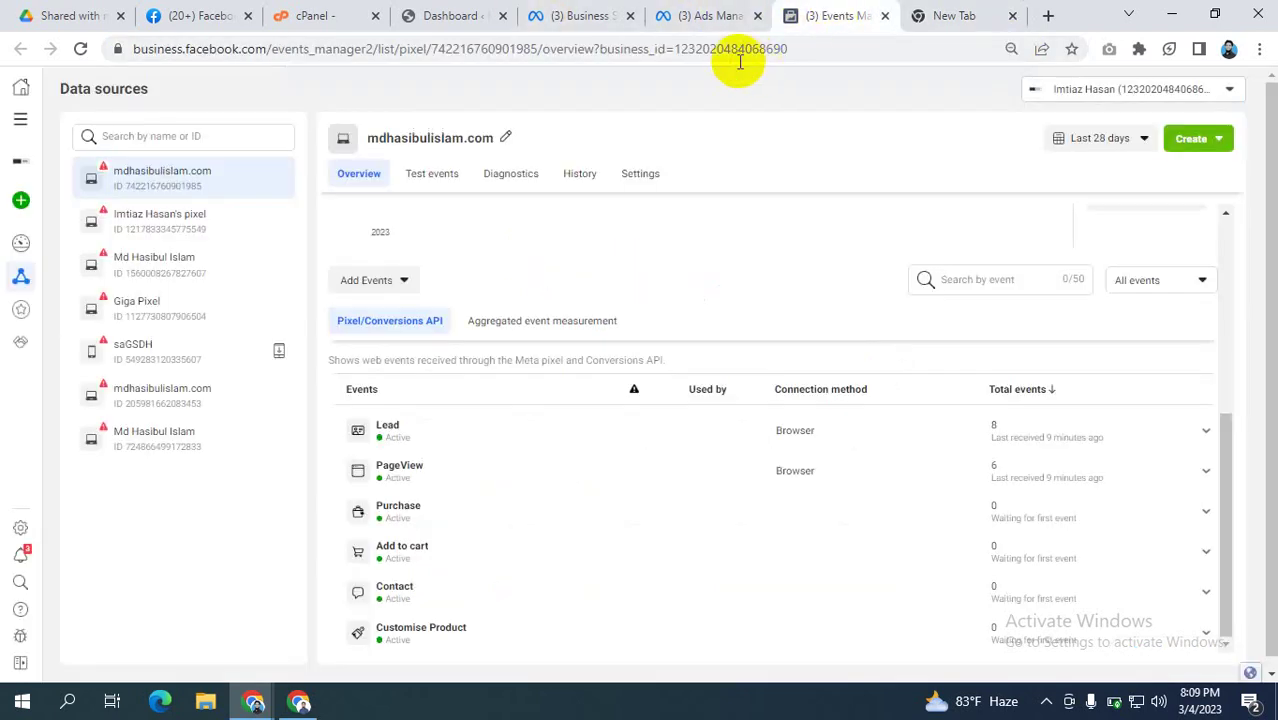
left_click(690, 15)
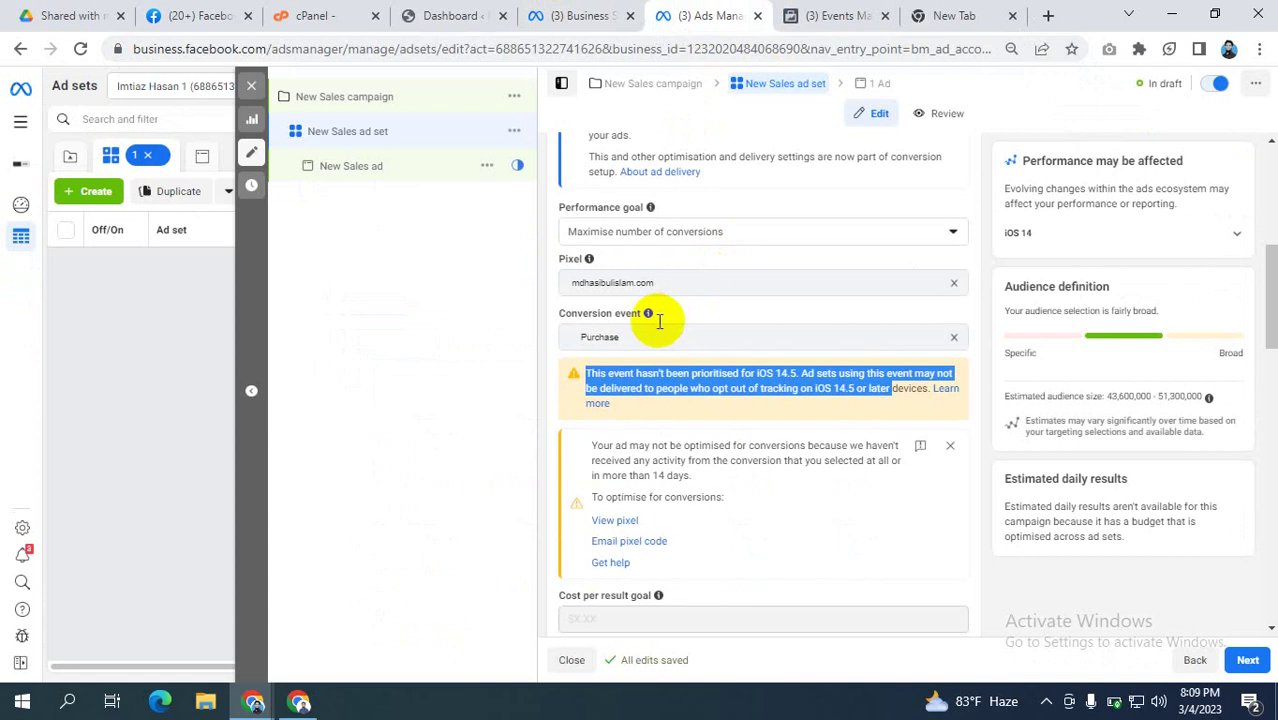
scroll(650, 317, "down", 2)
scroll(608, 317, "up", 1)
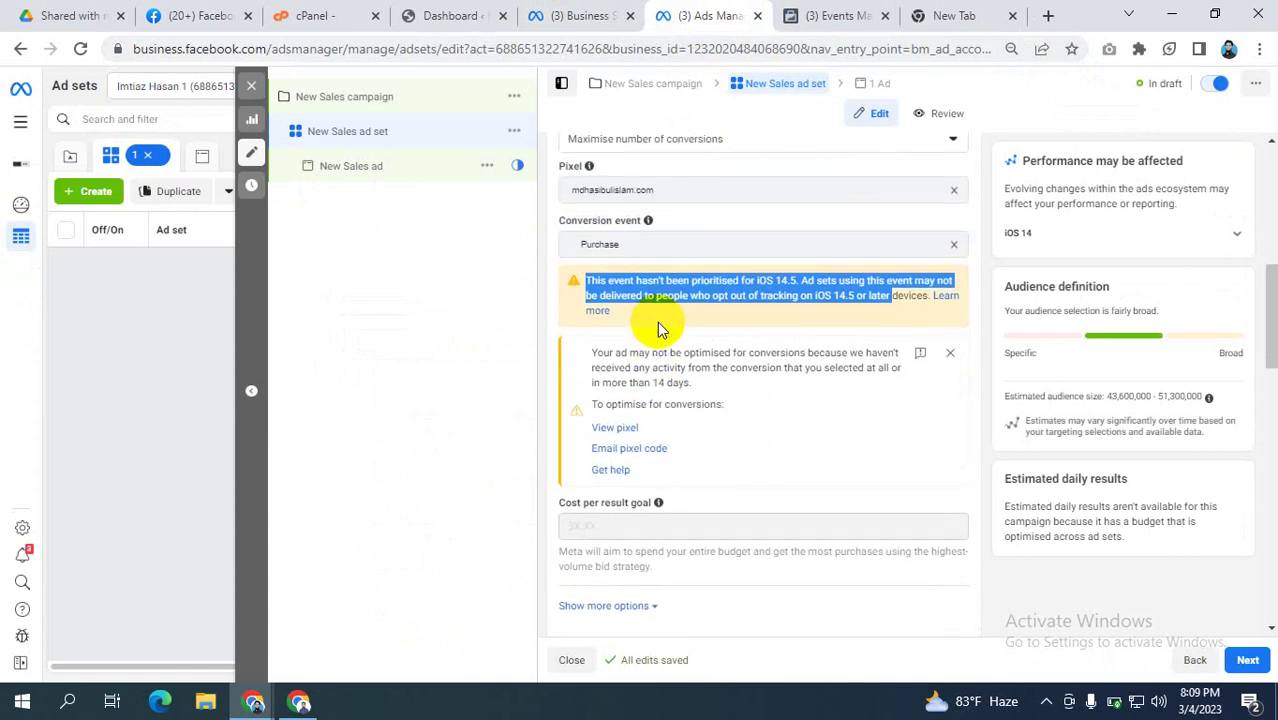
scroll(658, 330, "up", 1)
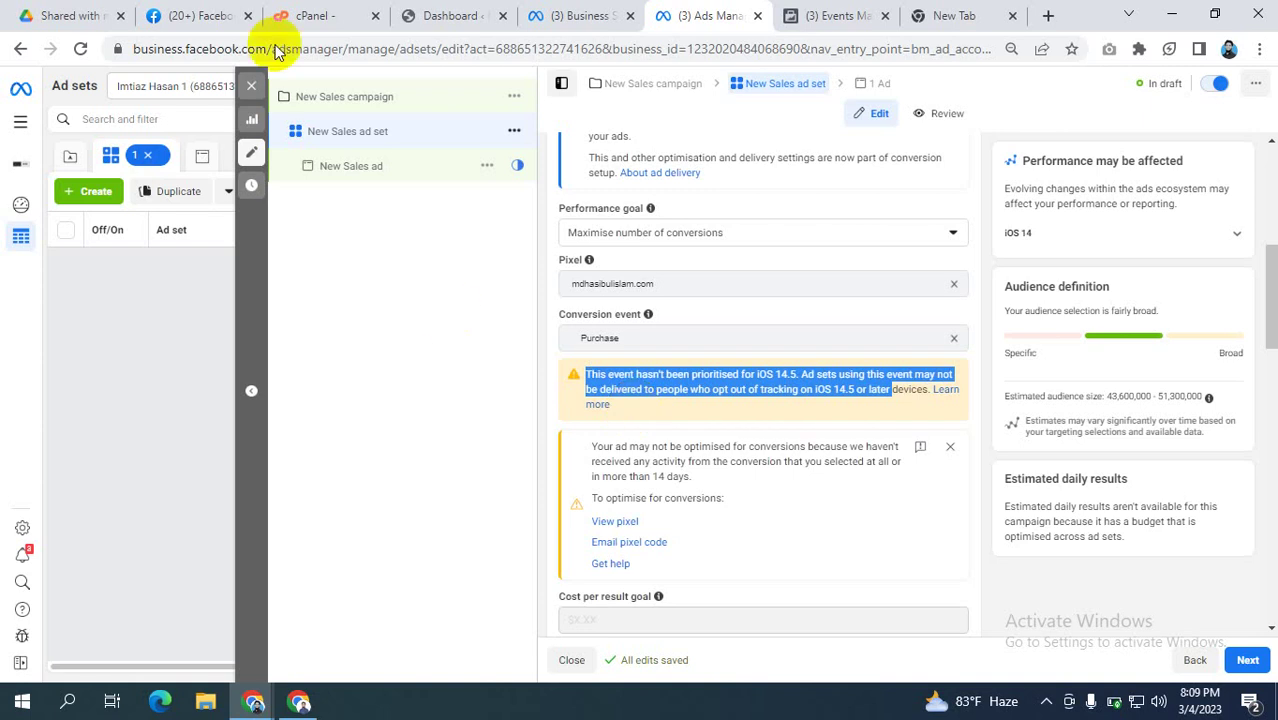
left_click(436, 361)
scroll(805, 341, "down", 1)
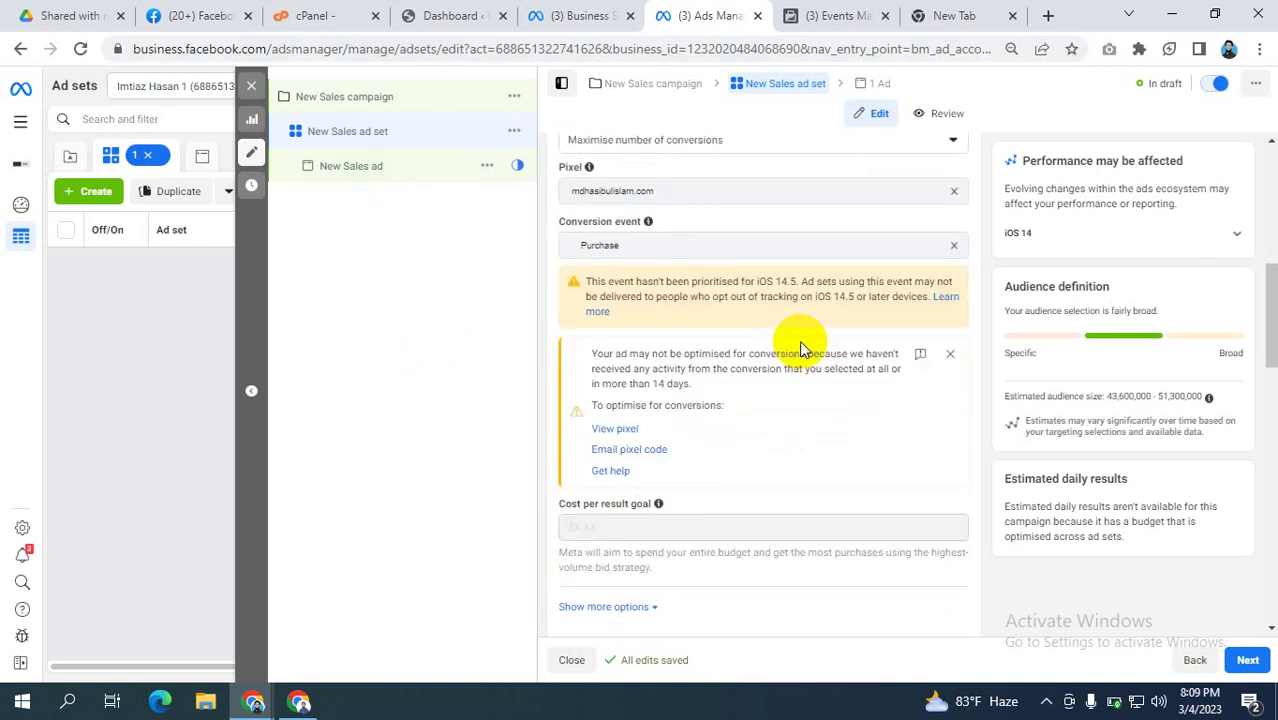
scroll(805, 341, "up", 1)
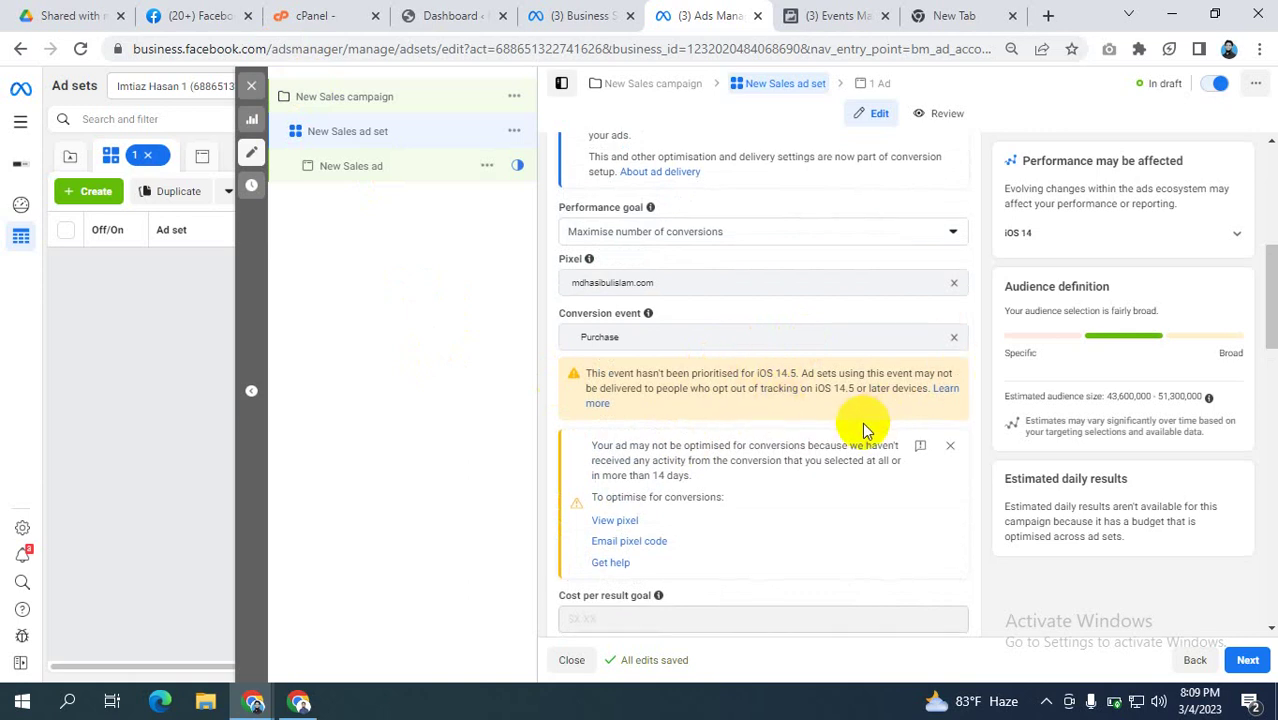
scroll(715, 400, "down", 2)
scroll(715, 400, "up", 3)
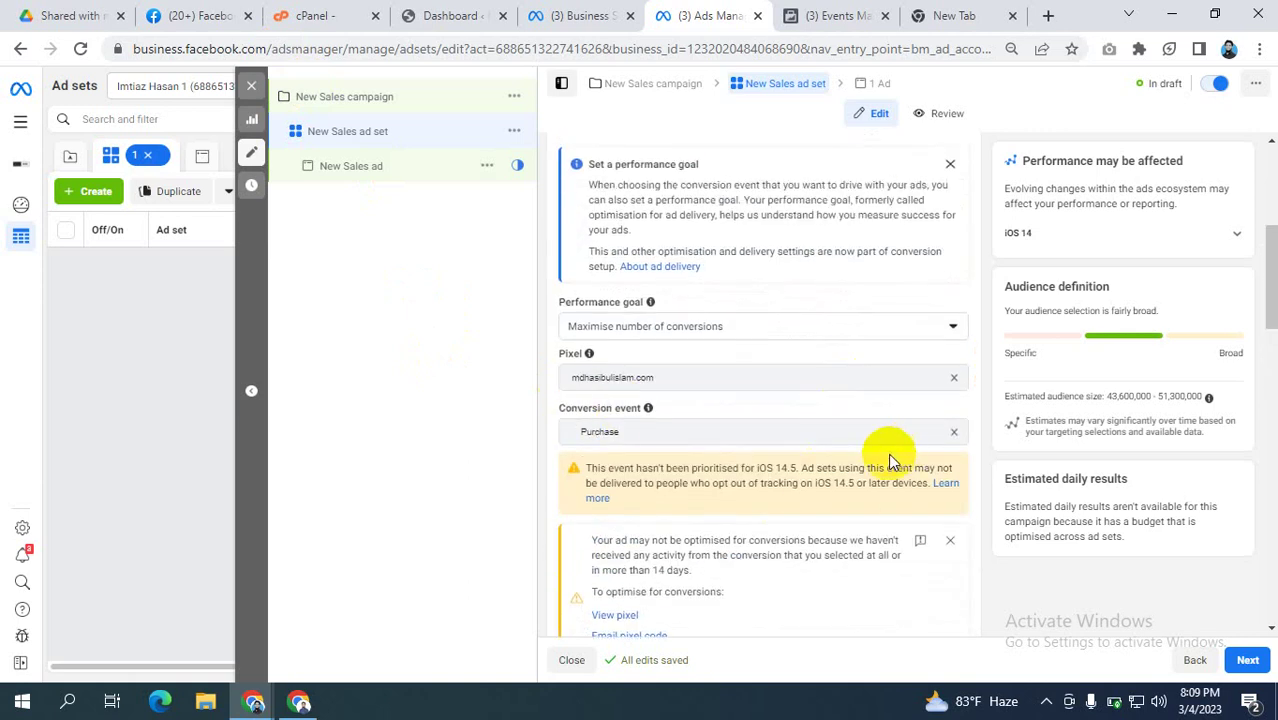
- Review the Purchase conversion event's warnings and the cost per result goal, dynamic creative and schedule settings in the ad set
scroll(888, 453, "down", 1)
scroll(628, 463, "down", 1)
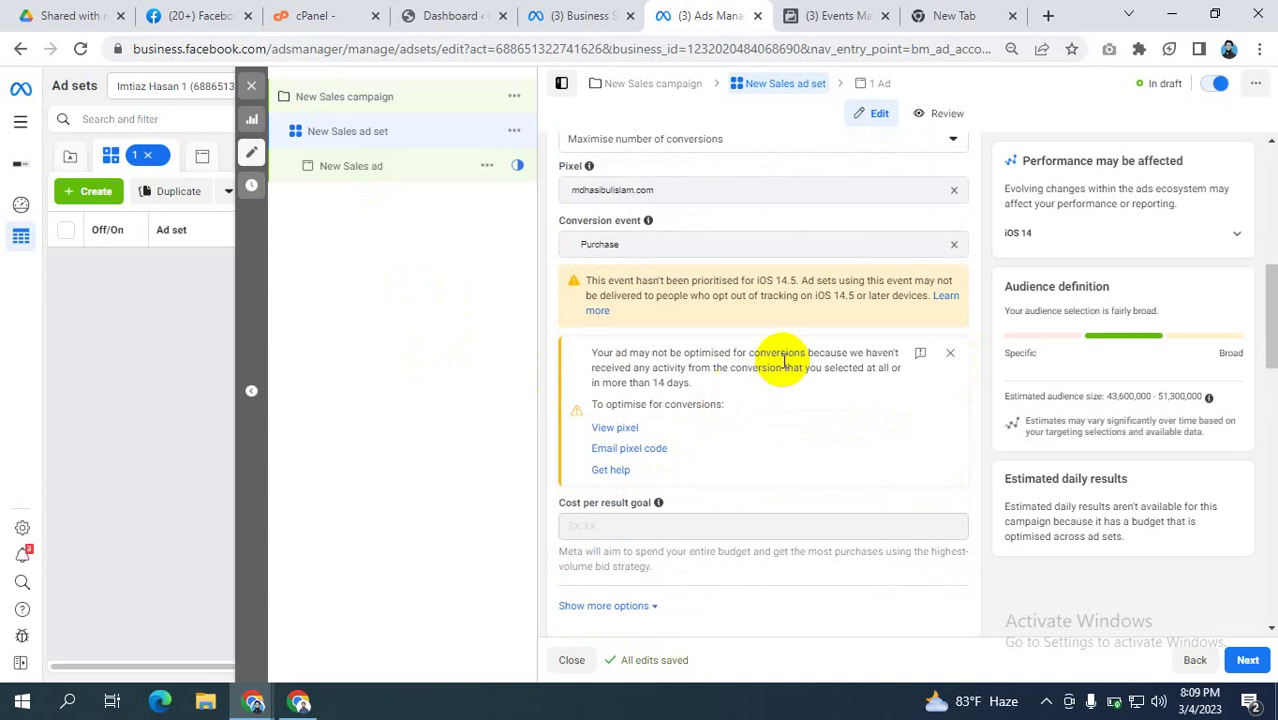
scroll(790, 356, "down", 1)
scroll(776, 359, "up", 2)
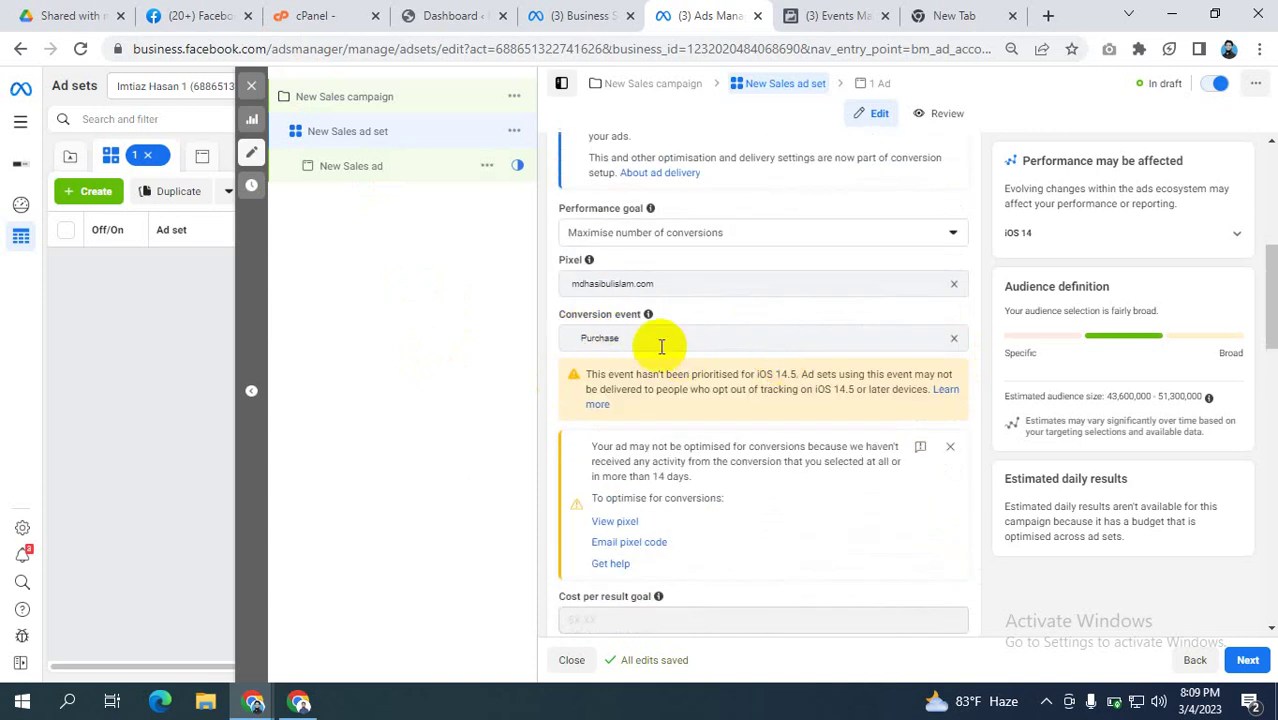
scroll(662, 350, "down", 1)
scroll(774, 390, "down", 3)
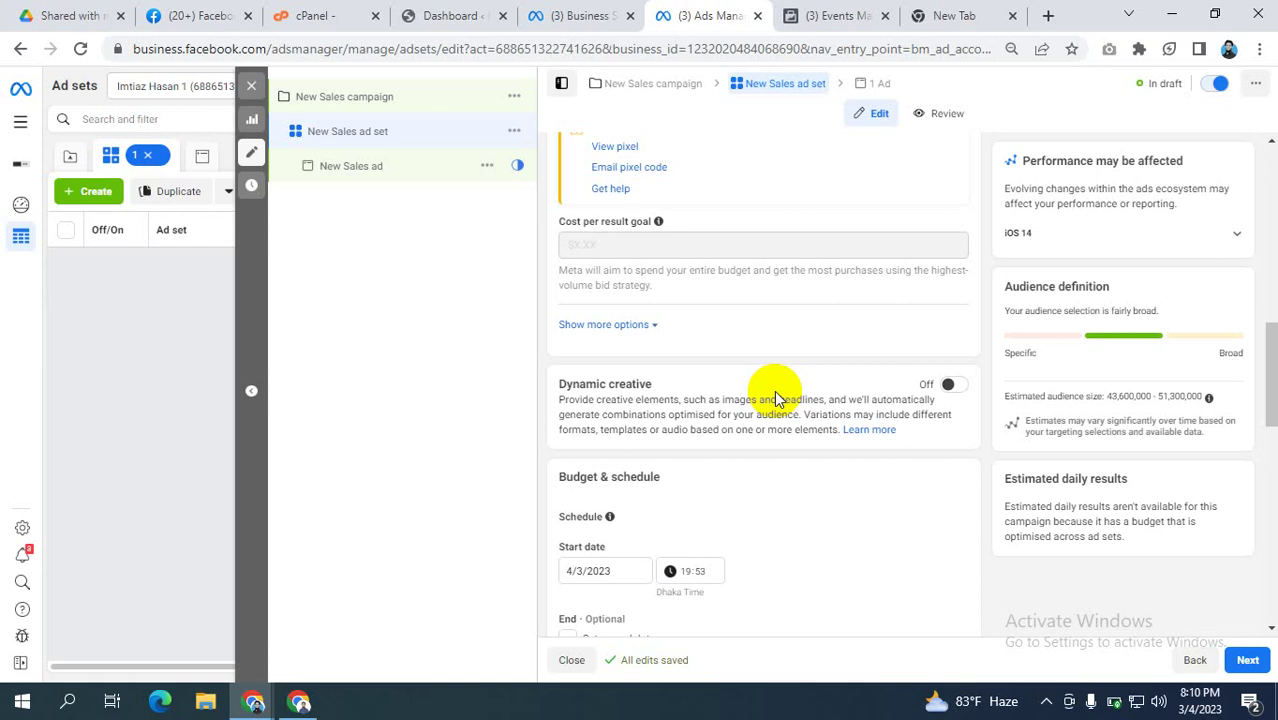
scroll(653, 206, "up", 4)
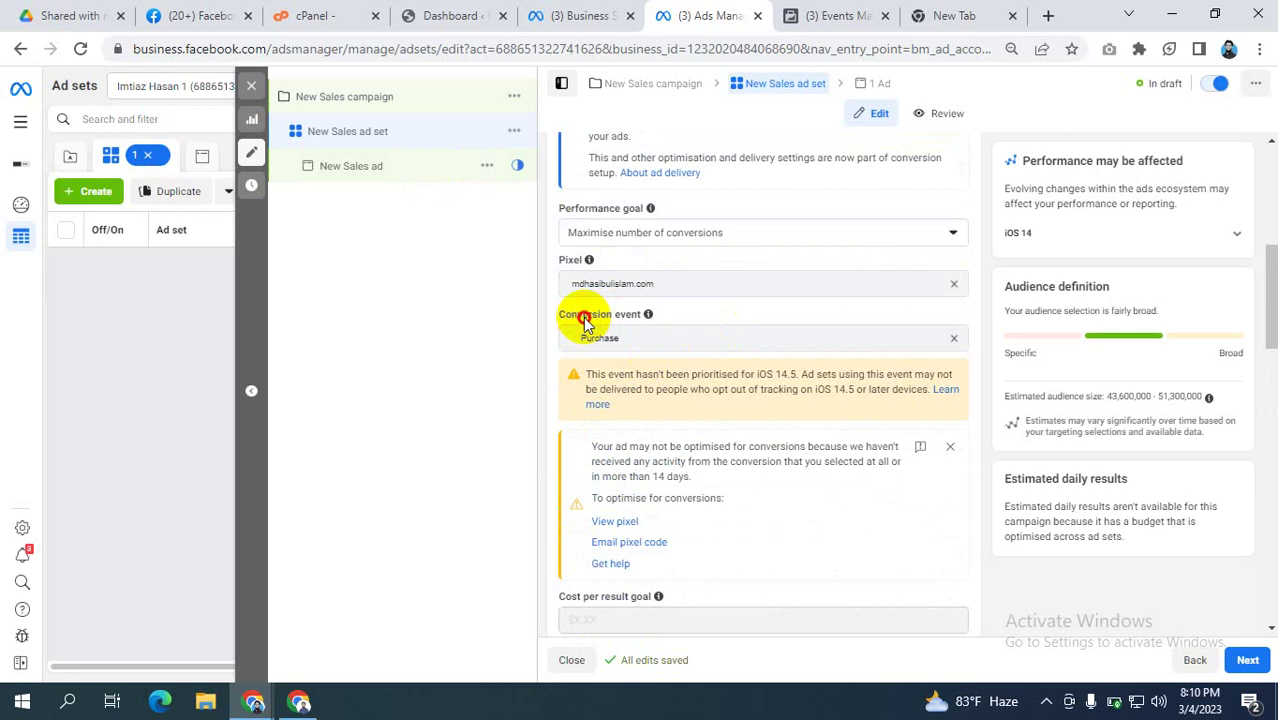
left_click_drag(586, 314, 622, 350)
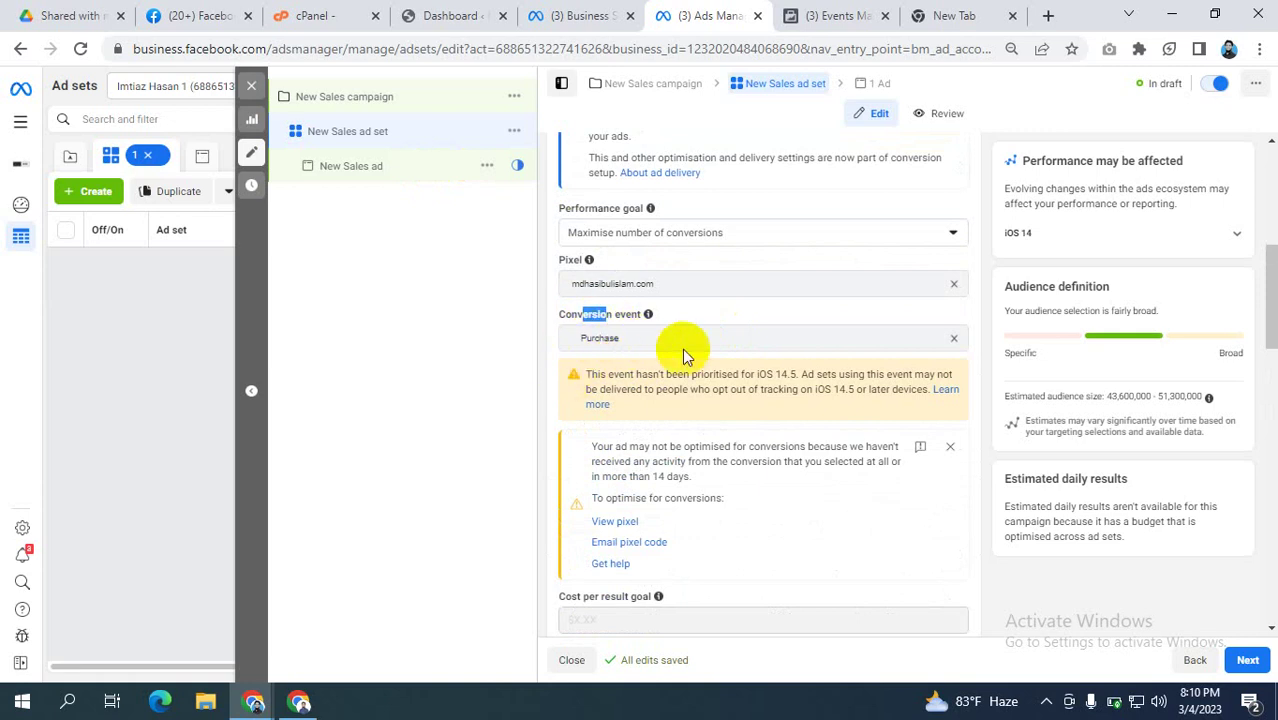
- Start creating a new Custom Audience for the ad set, using Website as its source
scroll(699, 362, "down", 5)
scroll(703, 366, "down", 4)
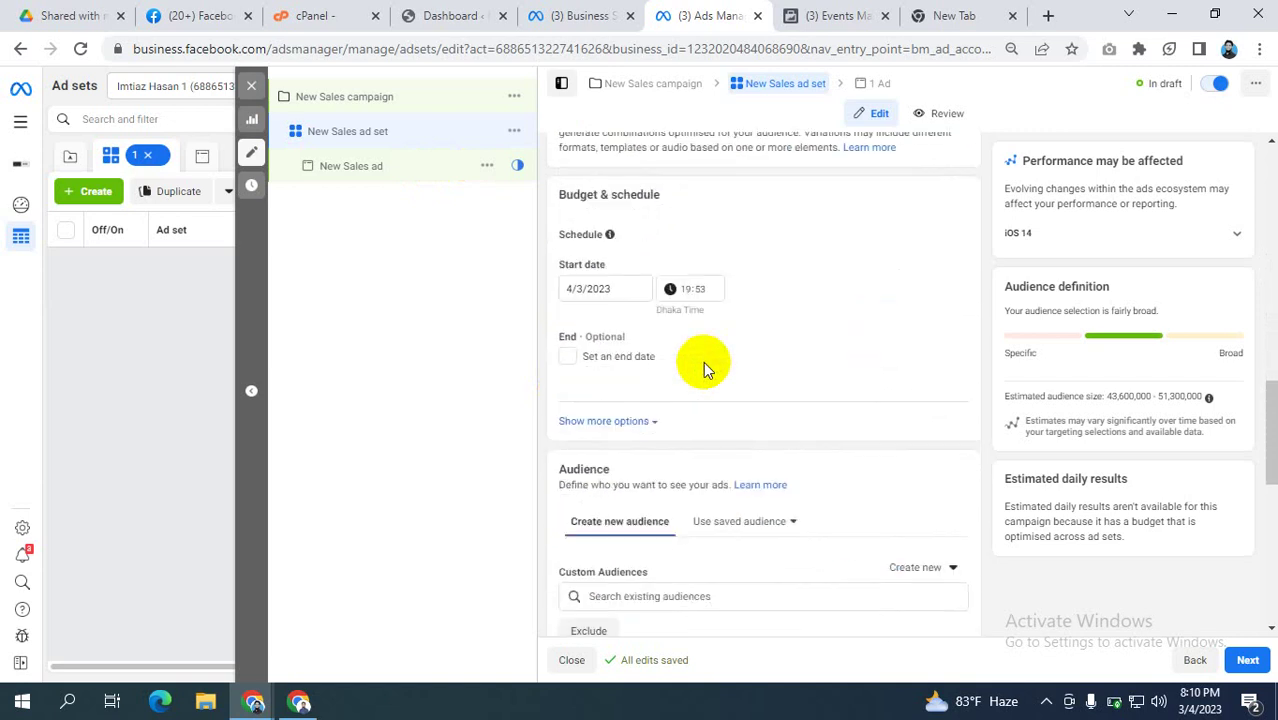
scroll(670, 412, "down", 1)
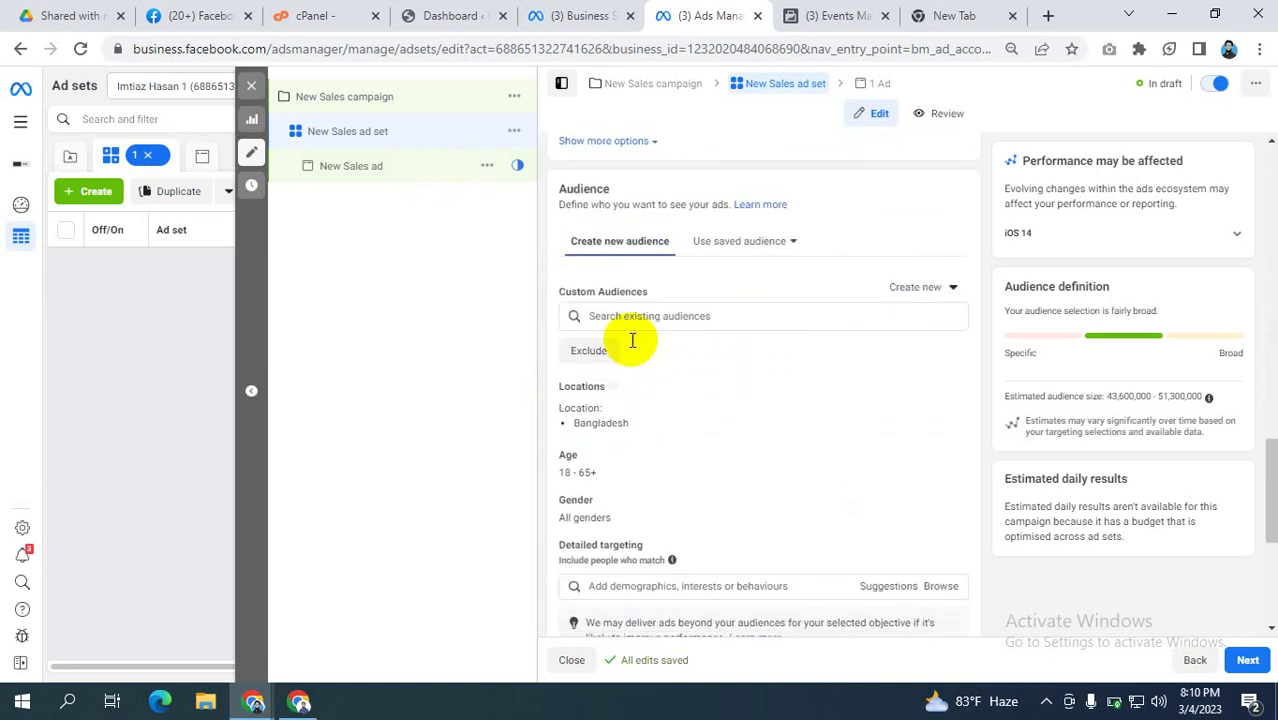
left_click(911, 290)
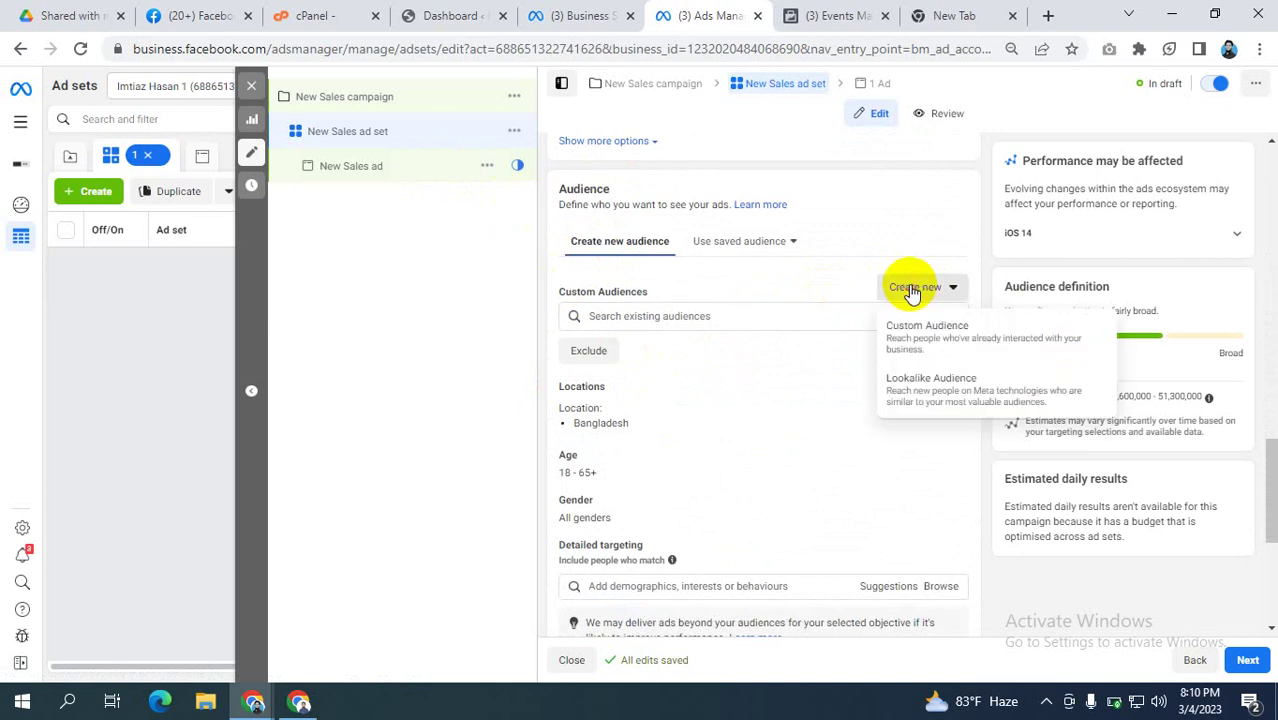
left_click(928, 340)
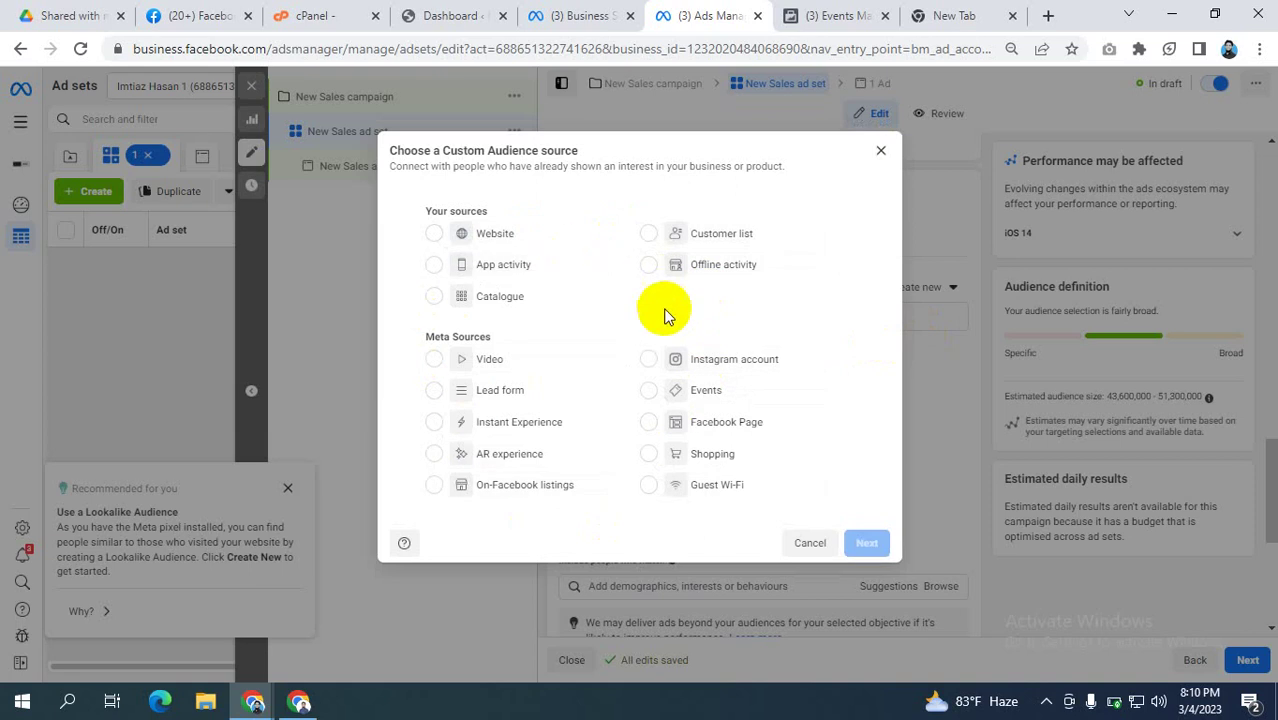
left_click(435, 234)
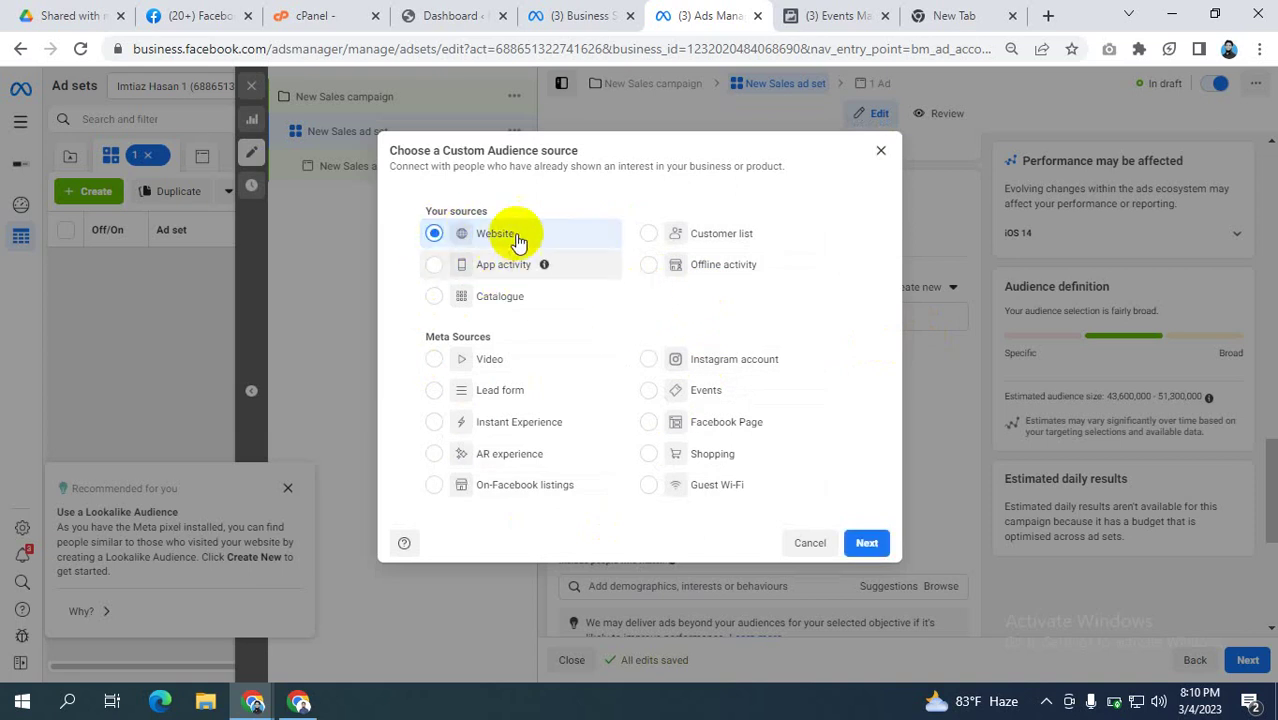
left_click(876, 549)
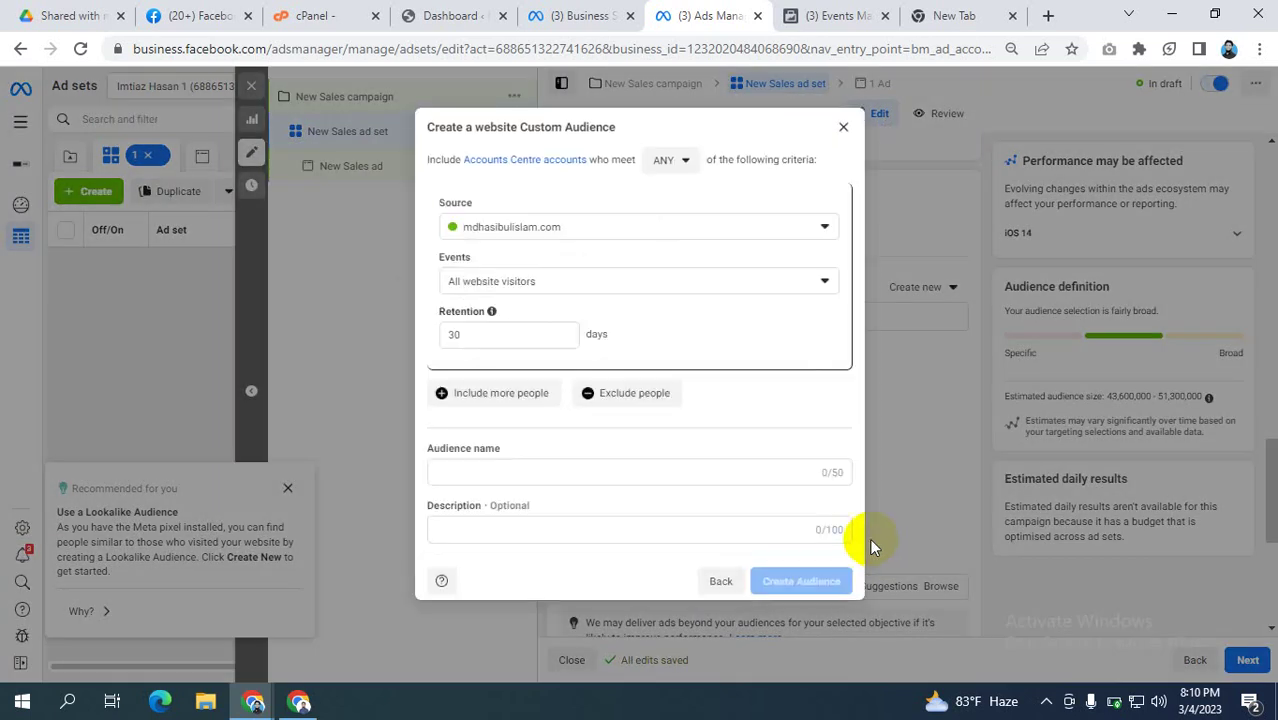
- Use the ad set's website pixel as the audience source and include people by the PageView event
left_click(610, 227)
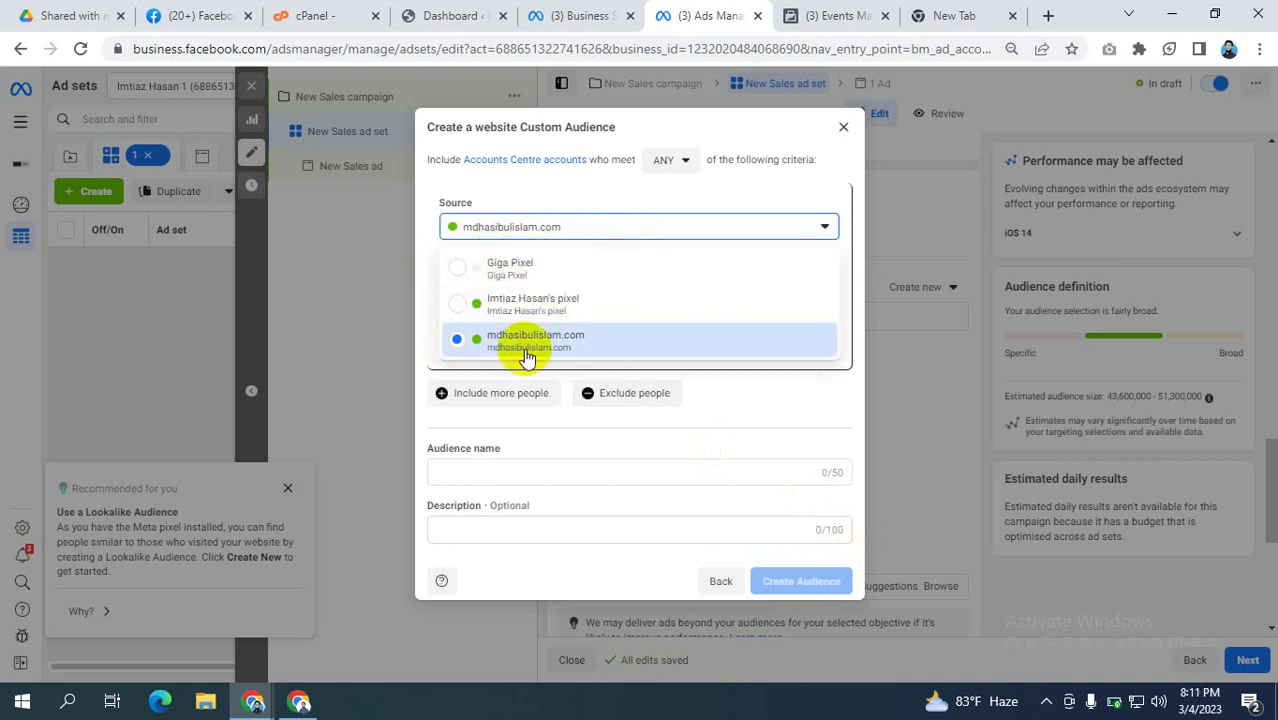
left_click(502, 352)
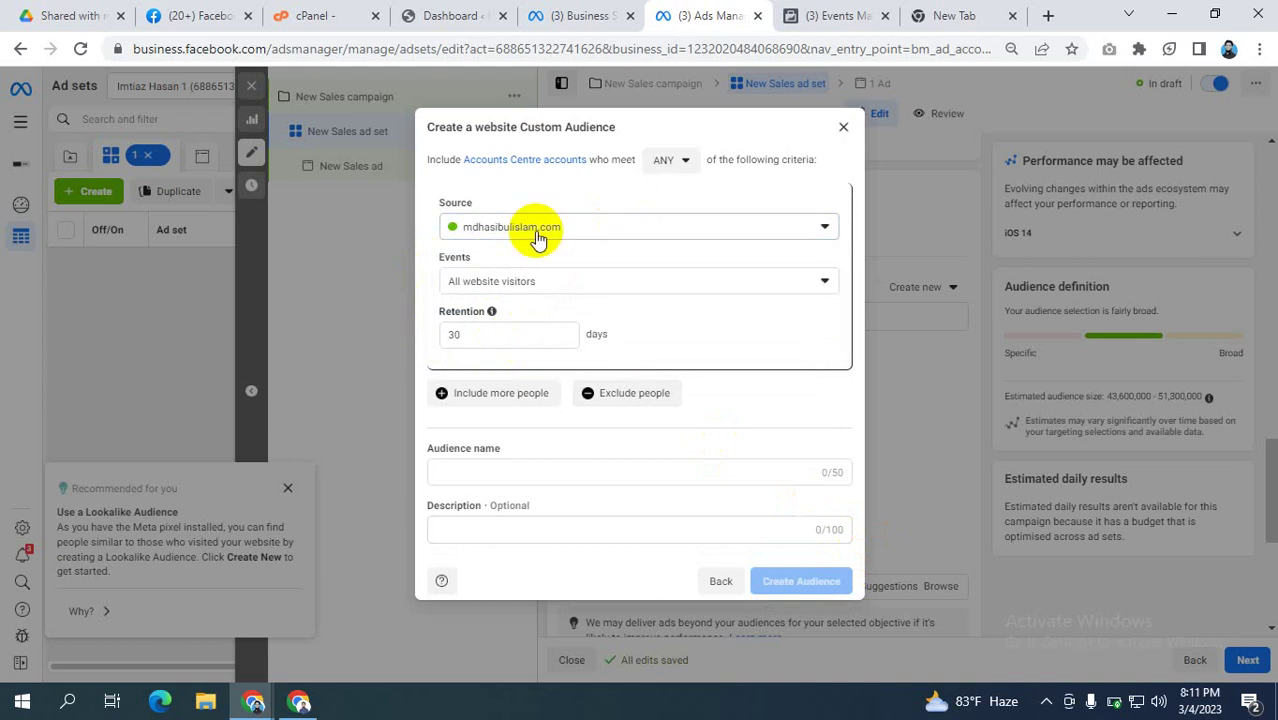
left_click(524, 286)
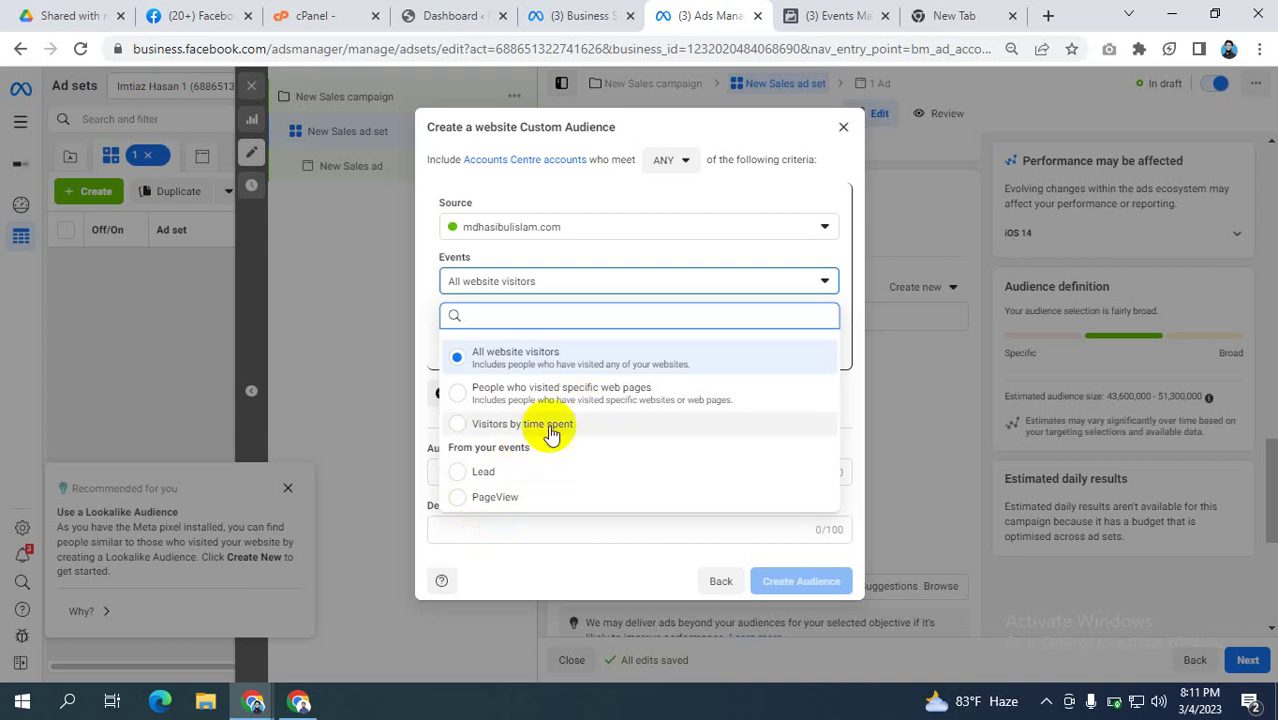
left_click(463, 502)
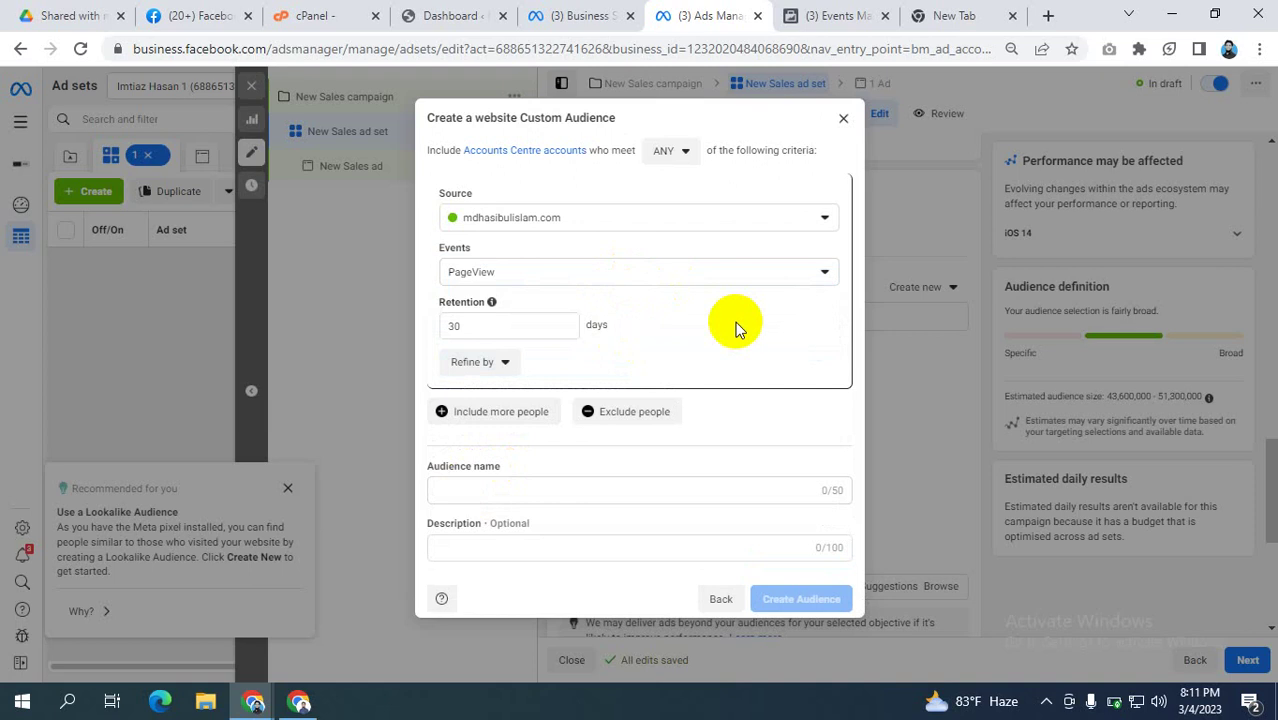
- Add an exclusion to the website Custom Audience for people who triggered the Lead event, and review both criteria
left_click(614, 416)
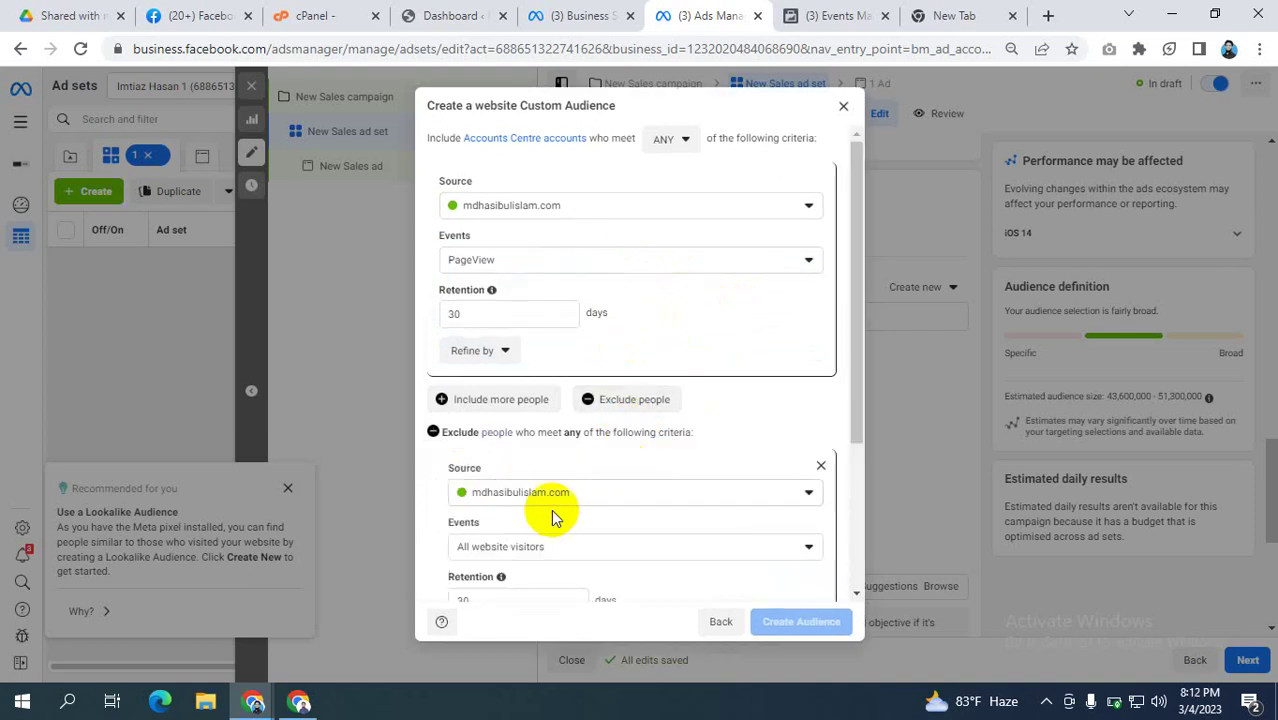
left_click(495, 546)
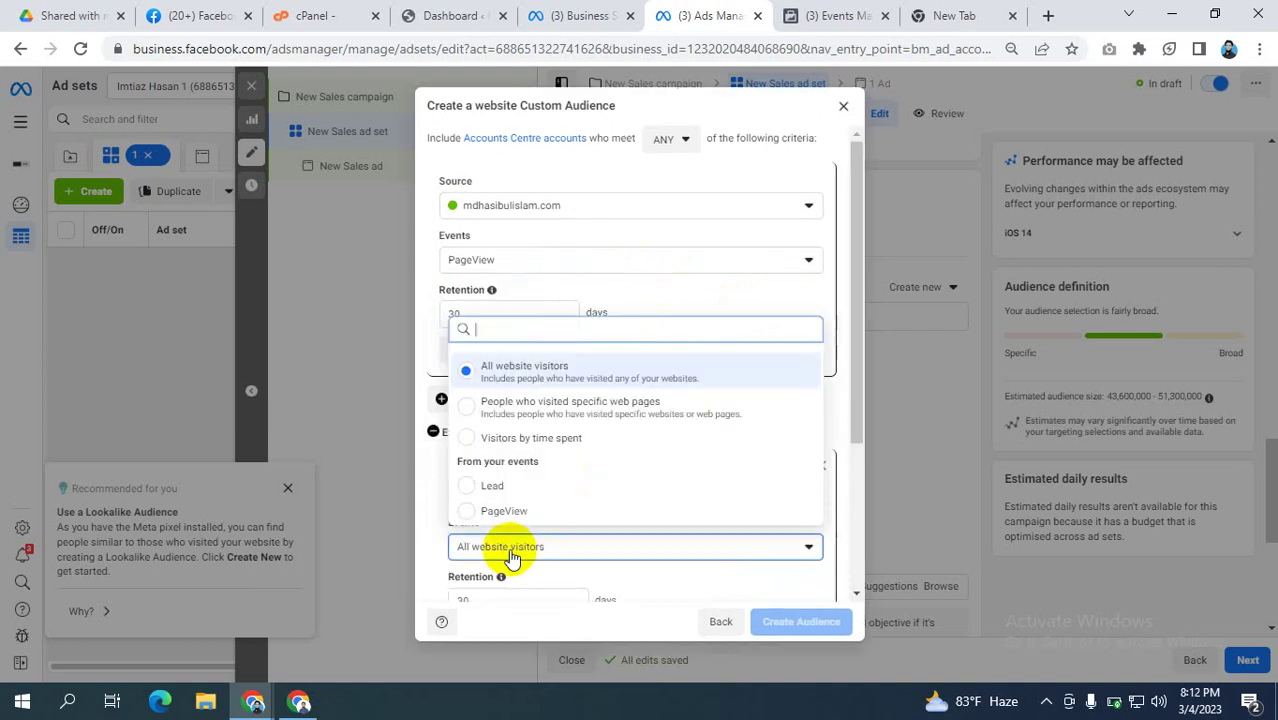
left_click(490, 490)
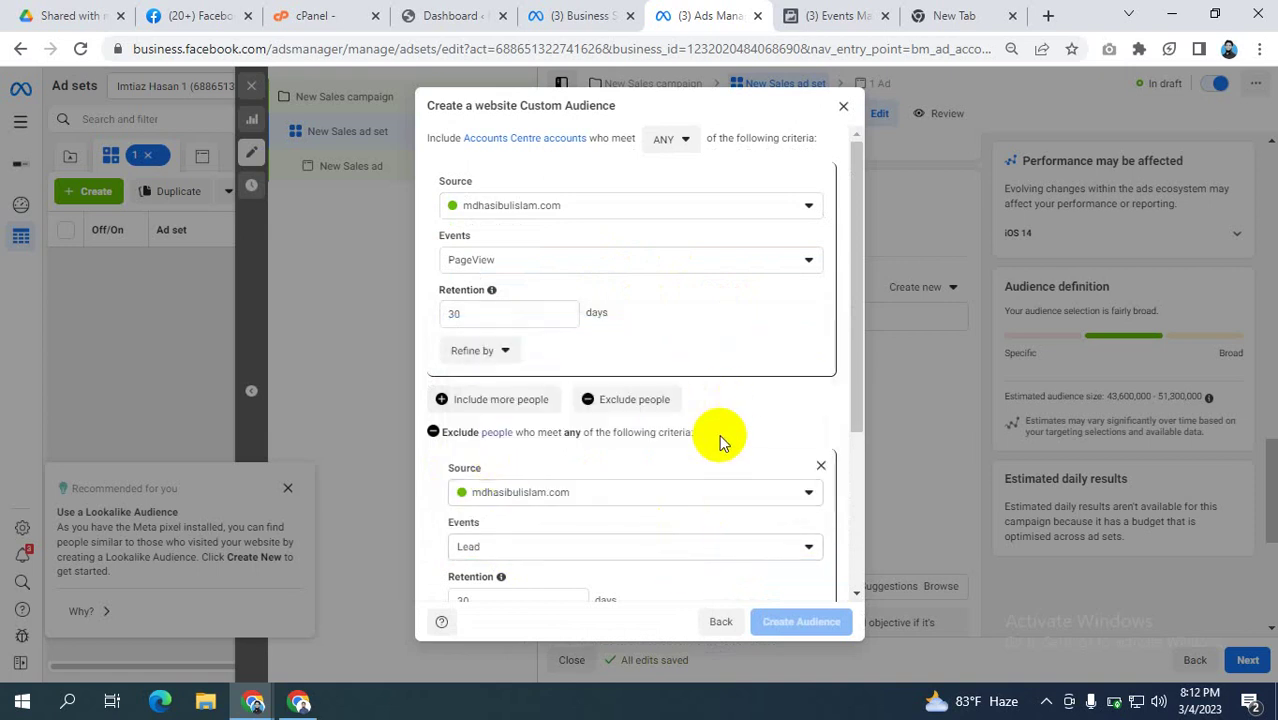
scroll(700, 380, "down", 5)
scroll(630, 505, "up", 5)
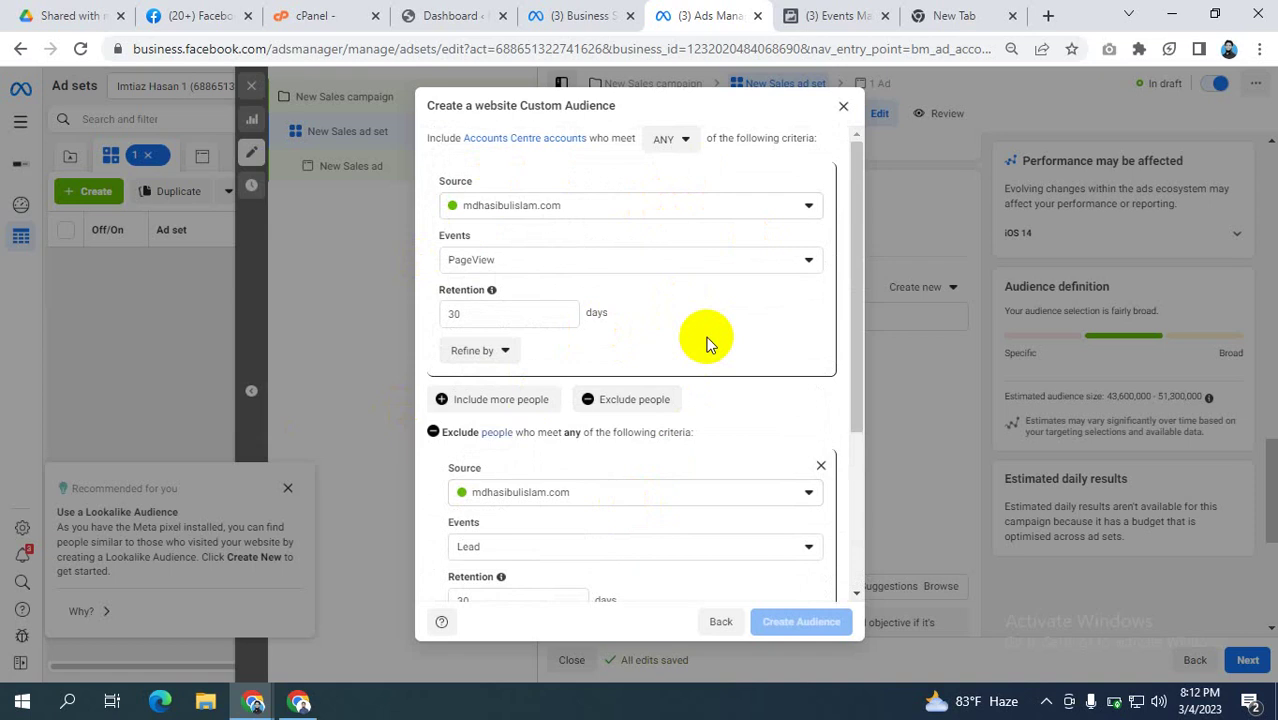
scroll(706, 343, "down", 2)
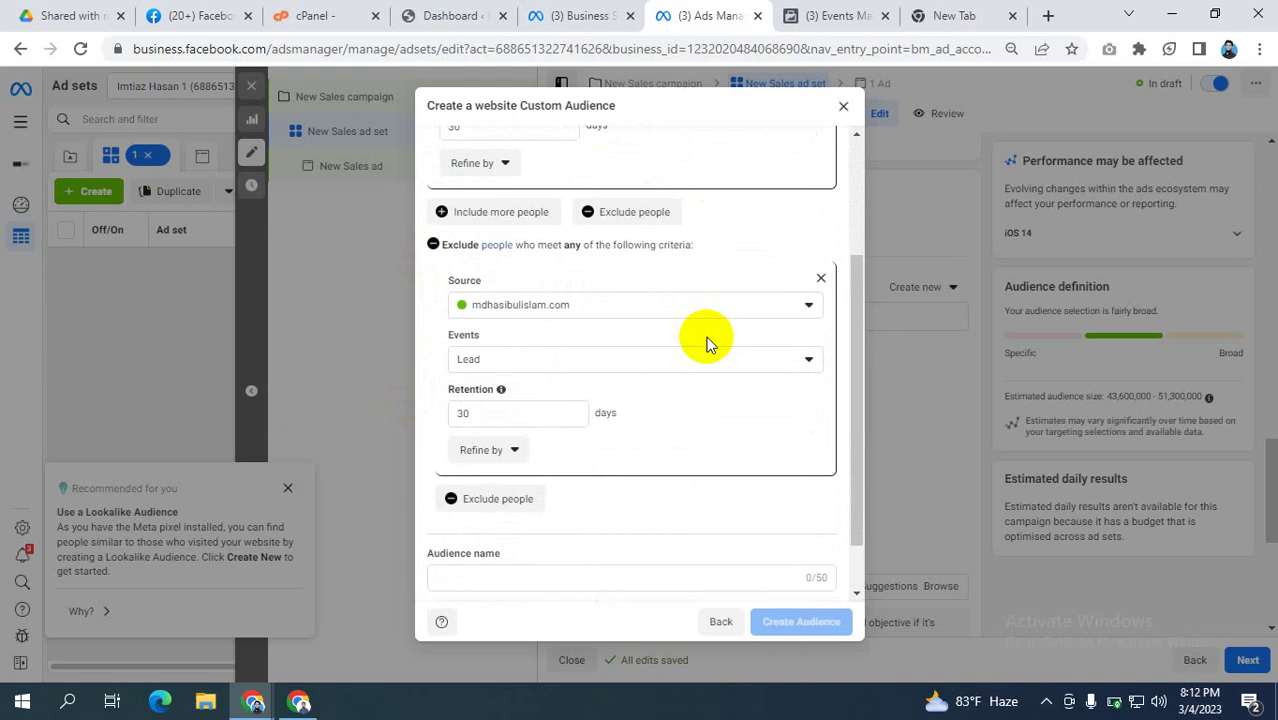
scroll(706, 343, "up", 2)
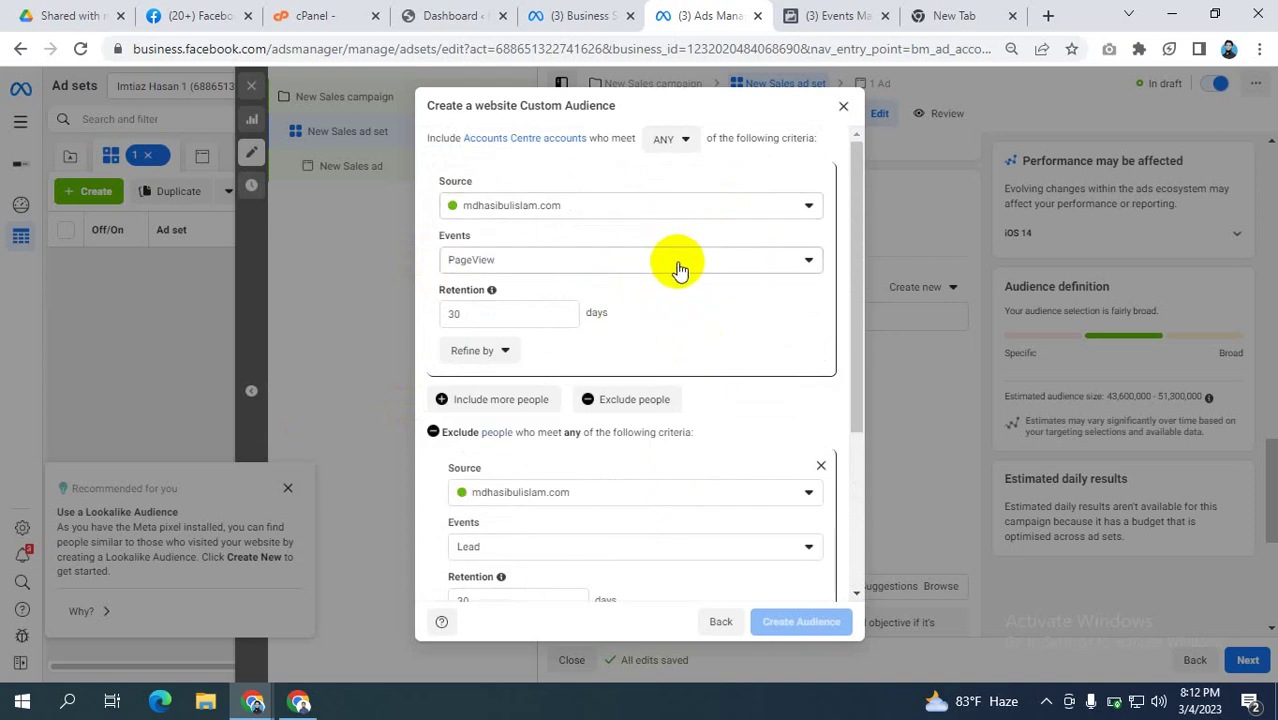
- Review the included group's source options, compare its event choices with the pixel's events in Events Manager, and reselect PageView
left_click(567, 213)
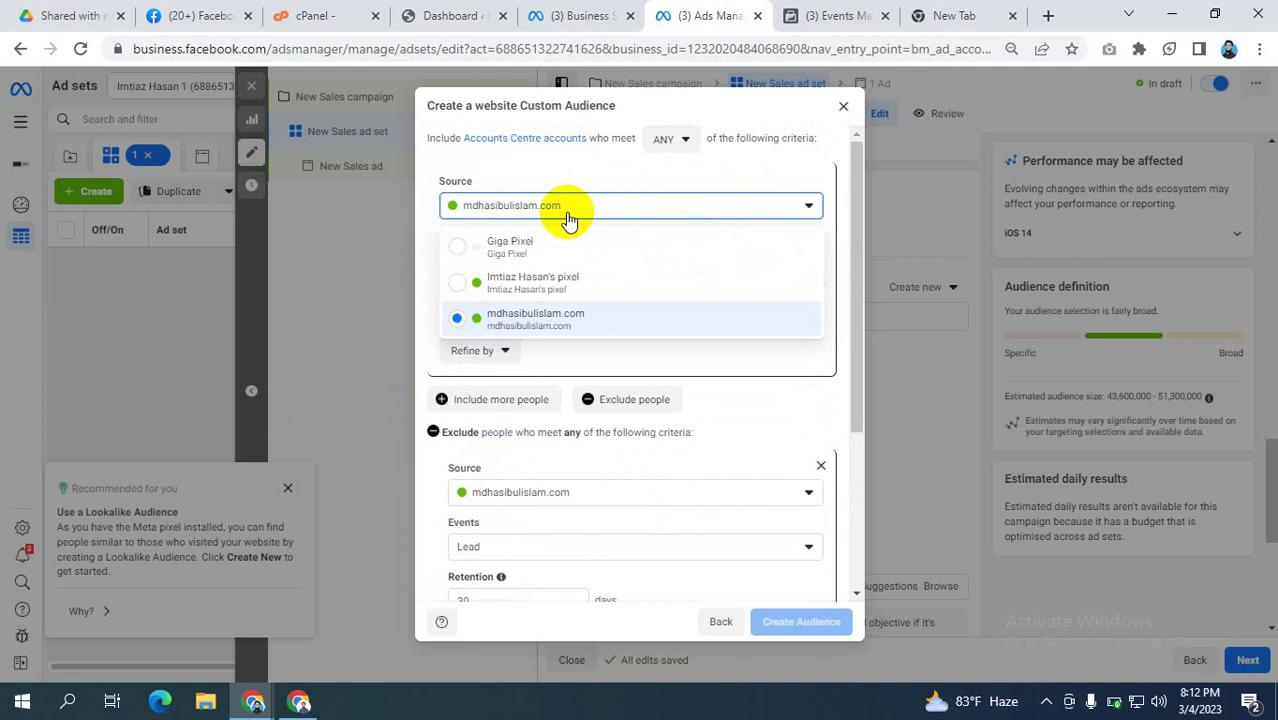
left_click(582, 168)
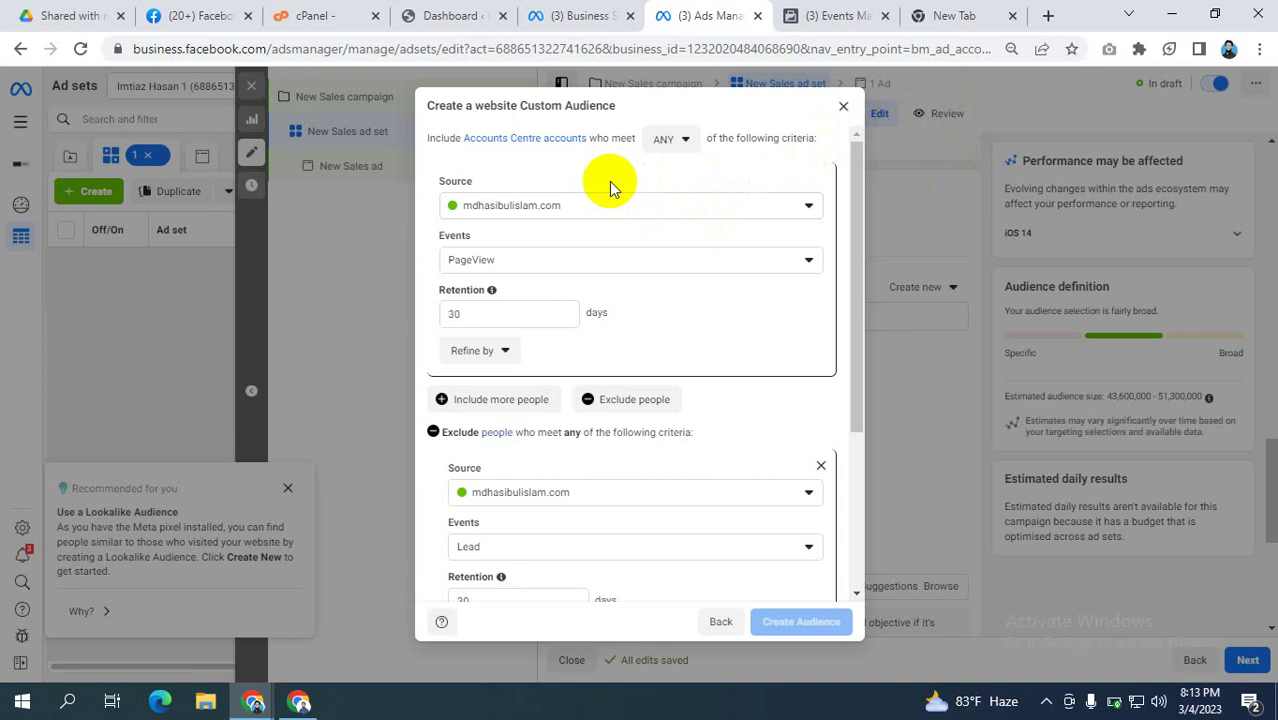
left_click(497, 265)
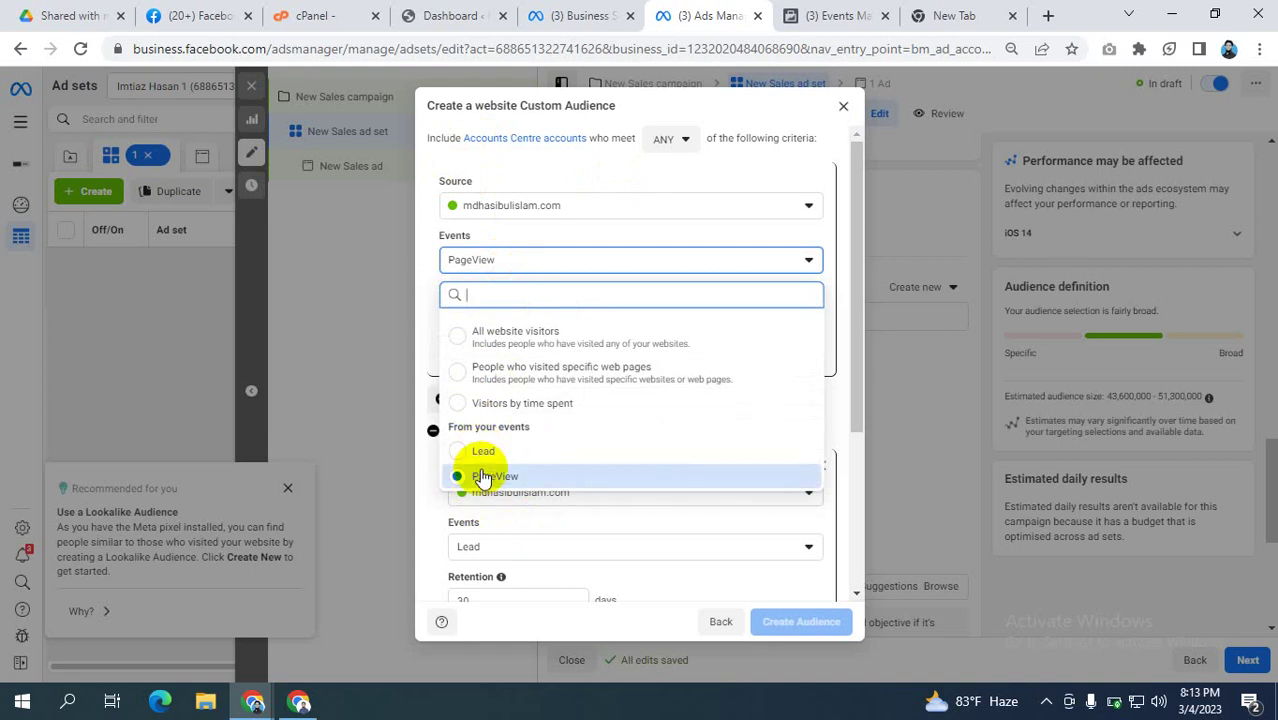
left_click(840, 15)
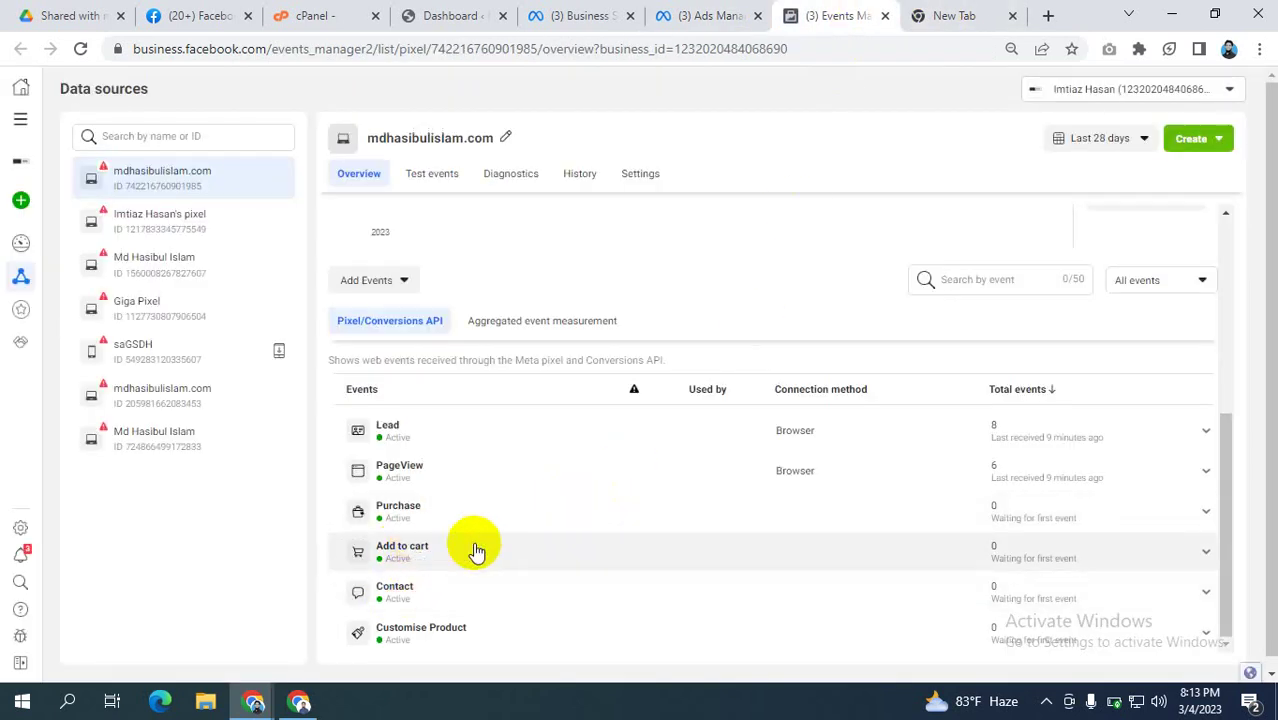
left_click(712, 15)
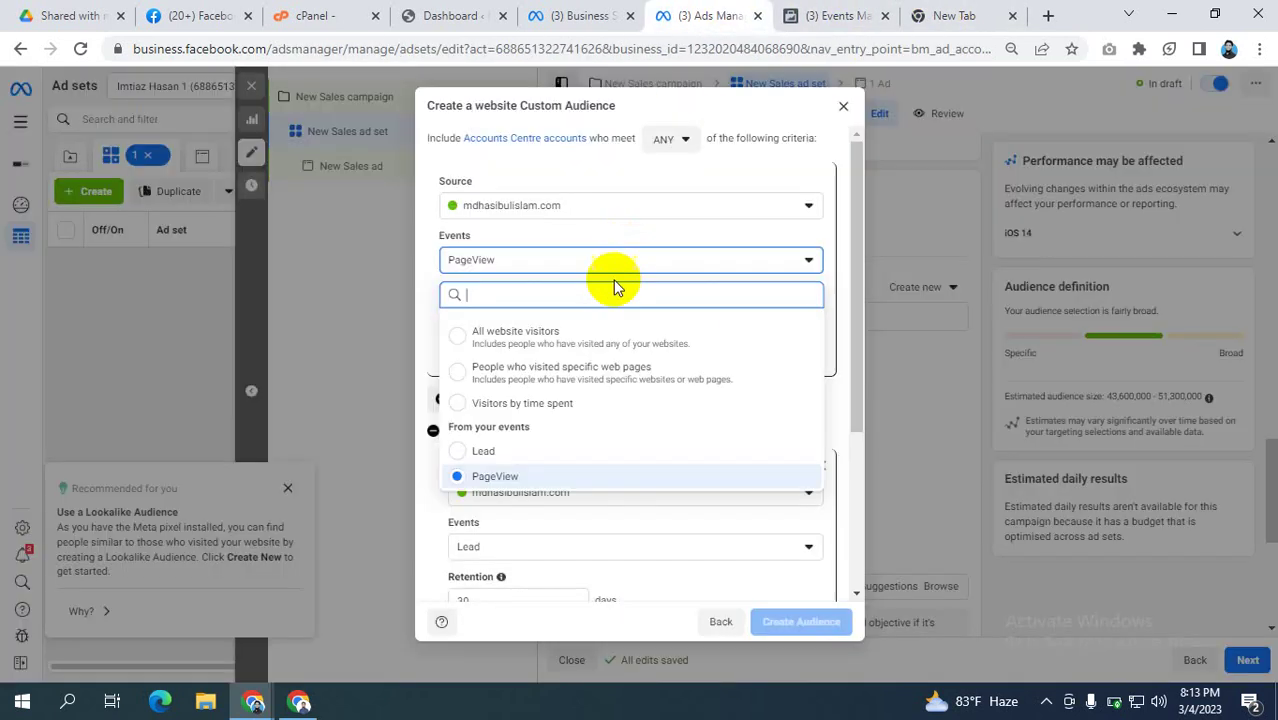
left_click(832, 15)
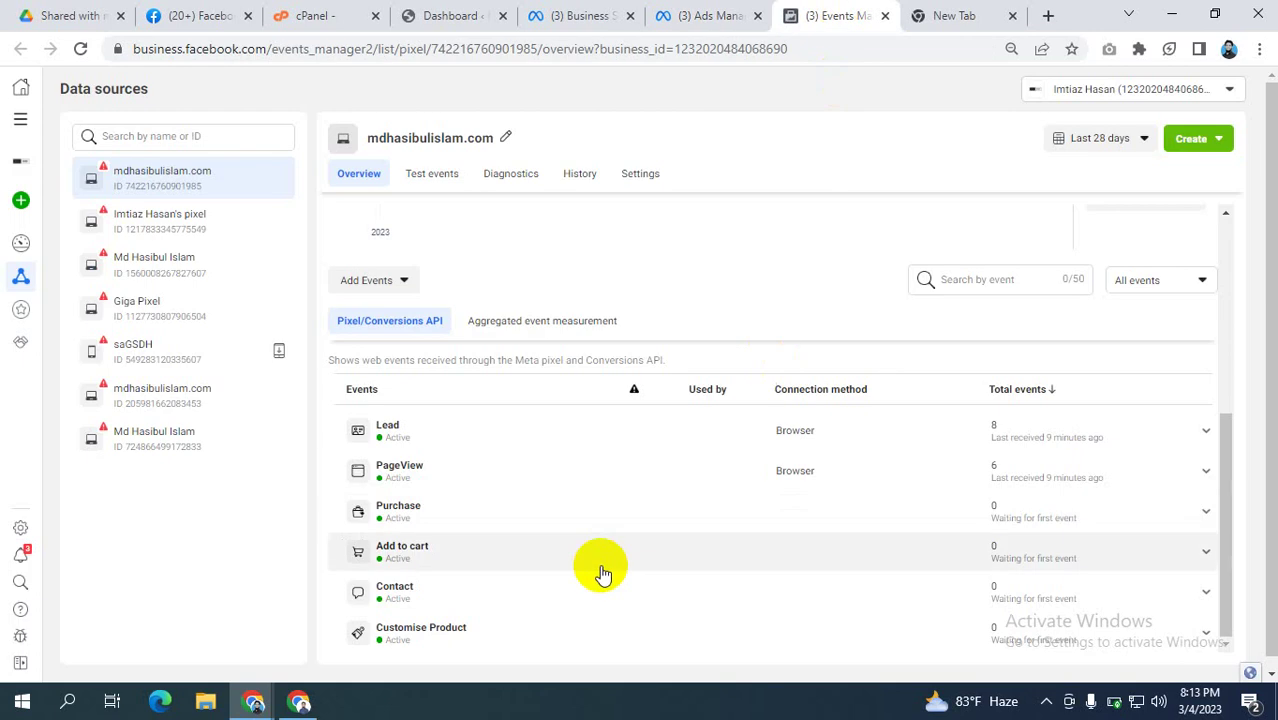
left_click(702, 15)
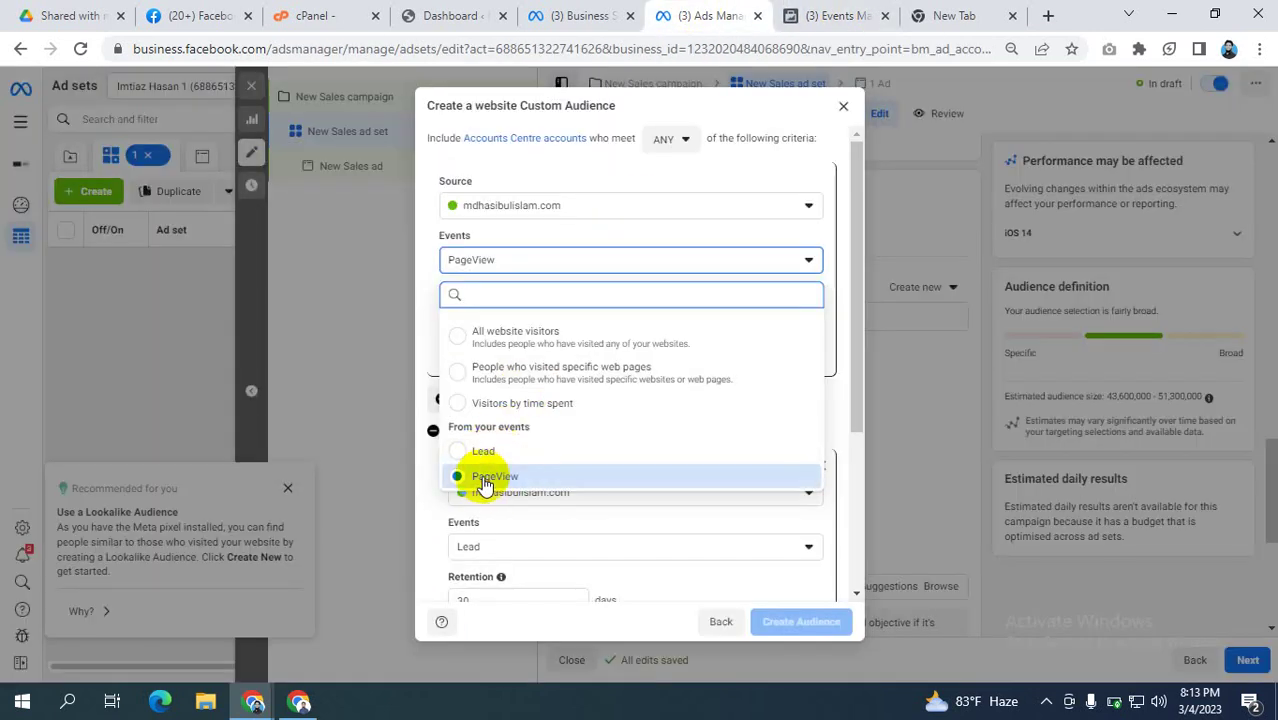
left_click(483, 480)
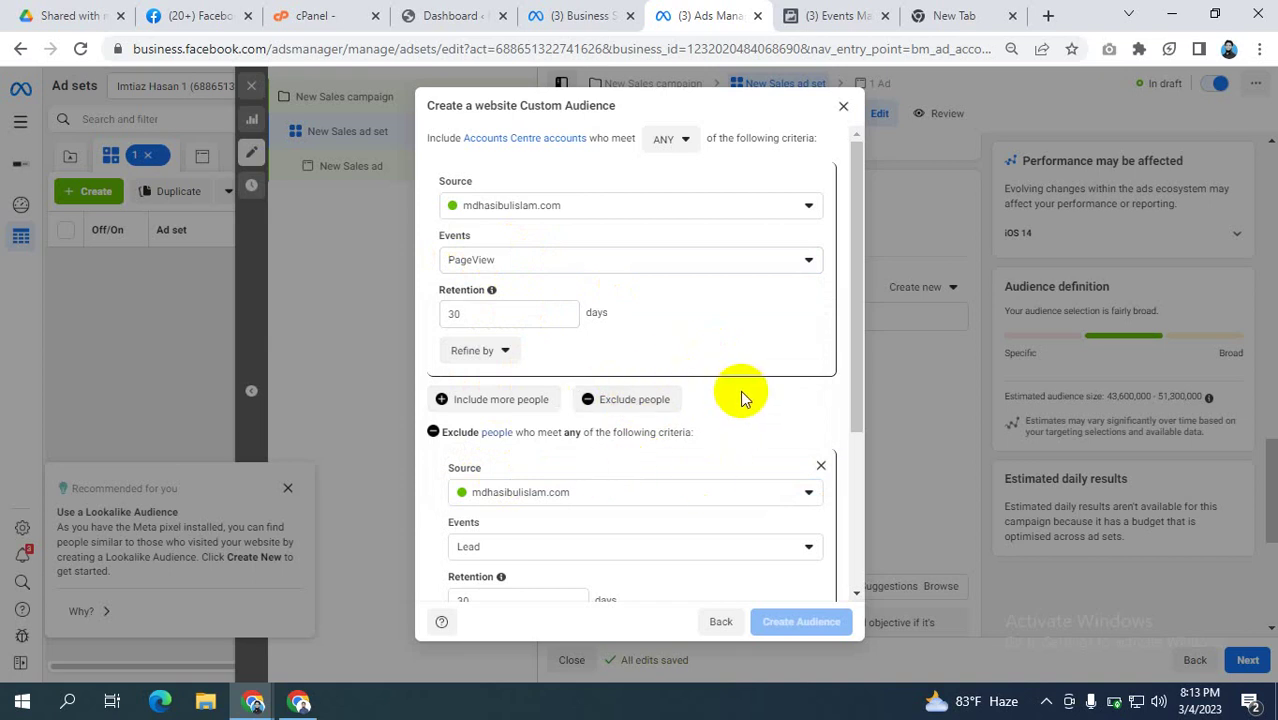
- Compare the excluded group's event choices with the pixel's events in Events Manager, and reselect Lead
scroll(735, 398, "down", 2)
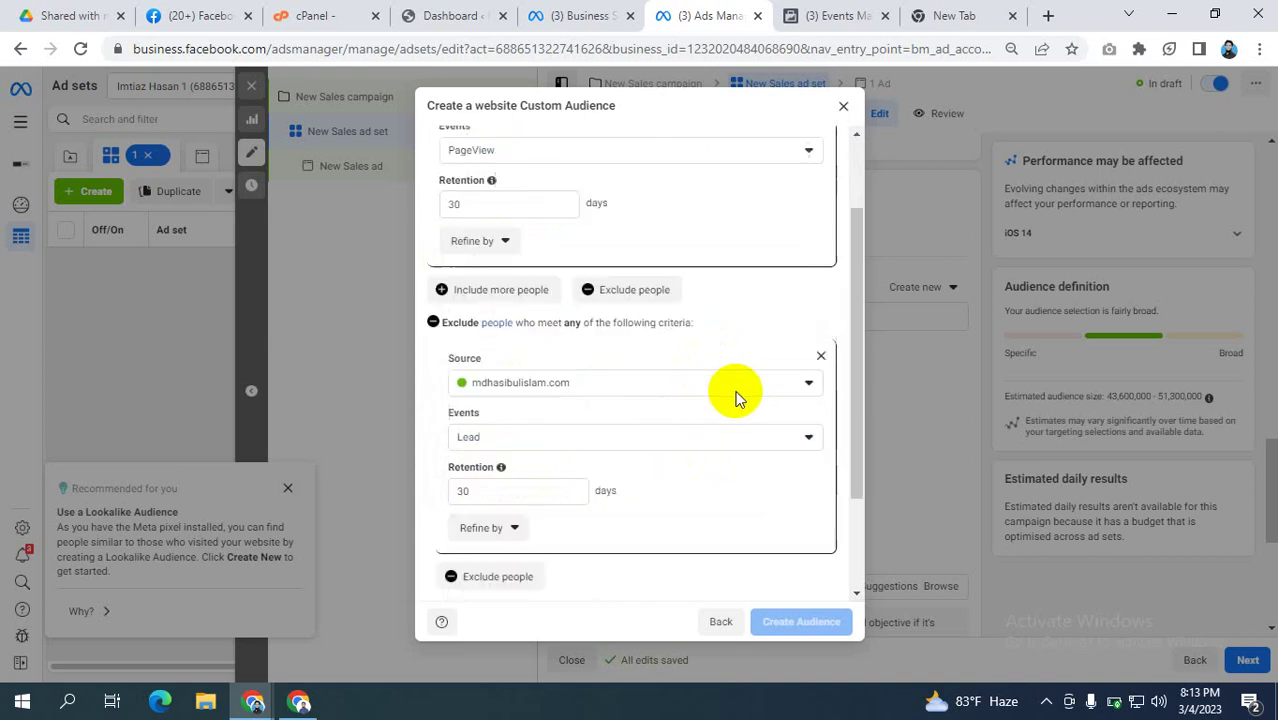
left_click(497, 364)
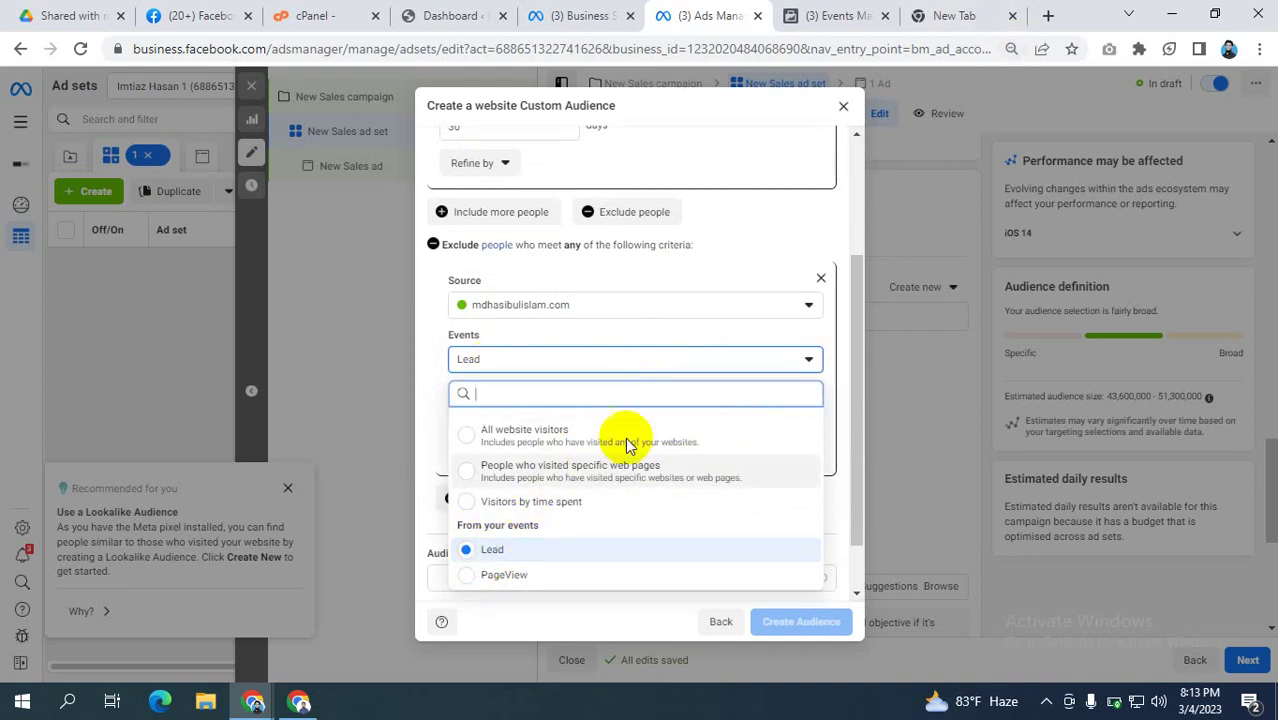
left_click(845, 15)
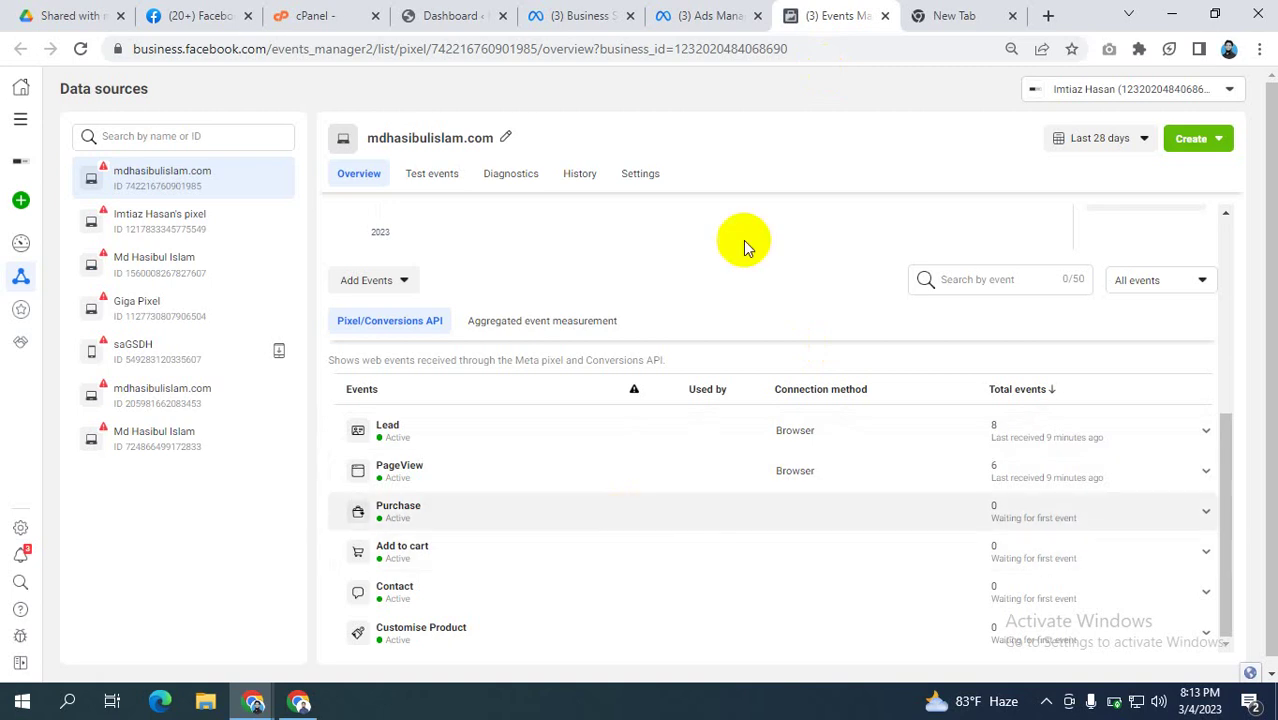
left_click(700, 15)
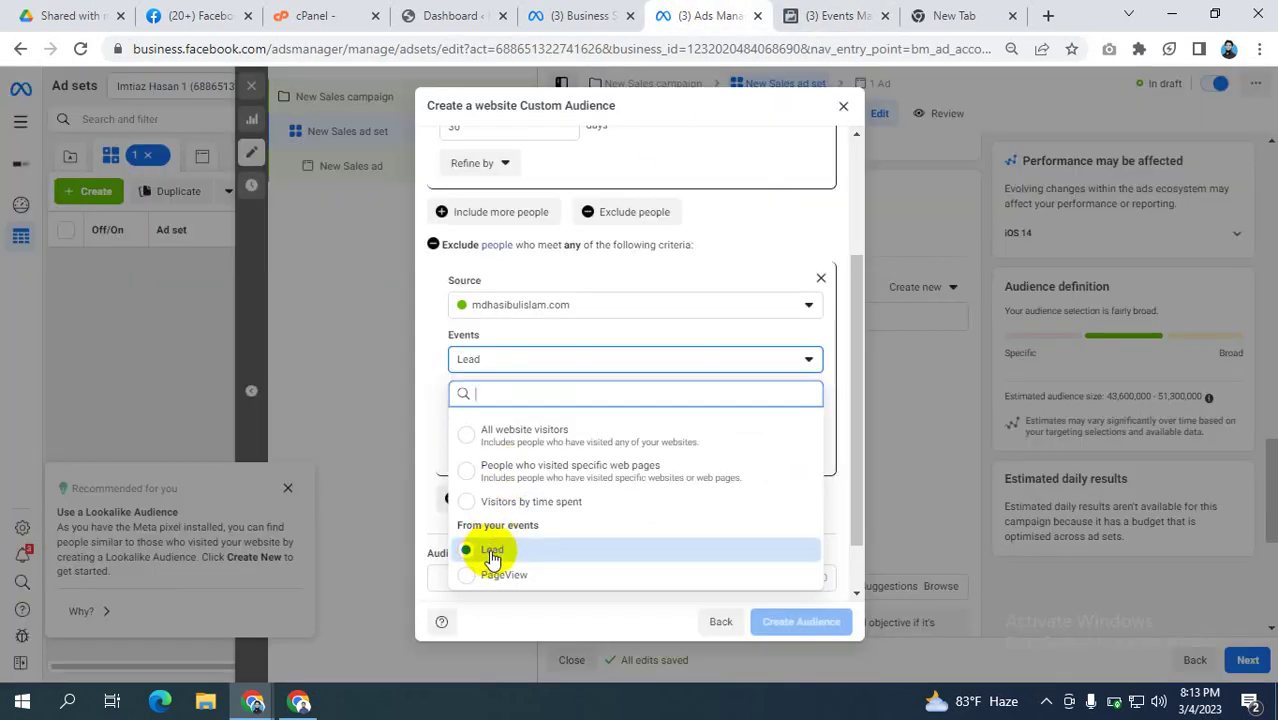
left_click(496, 553)
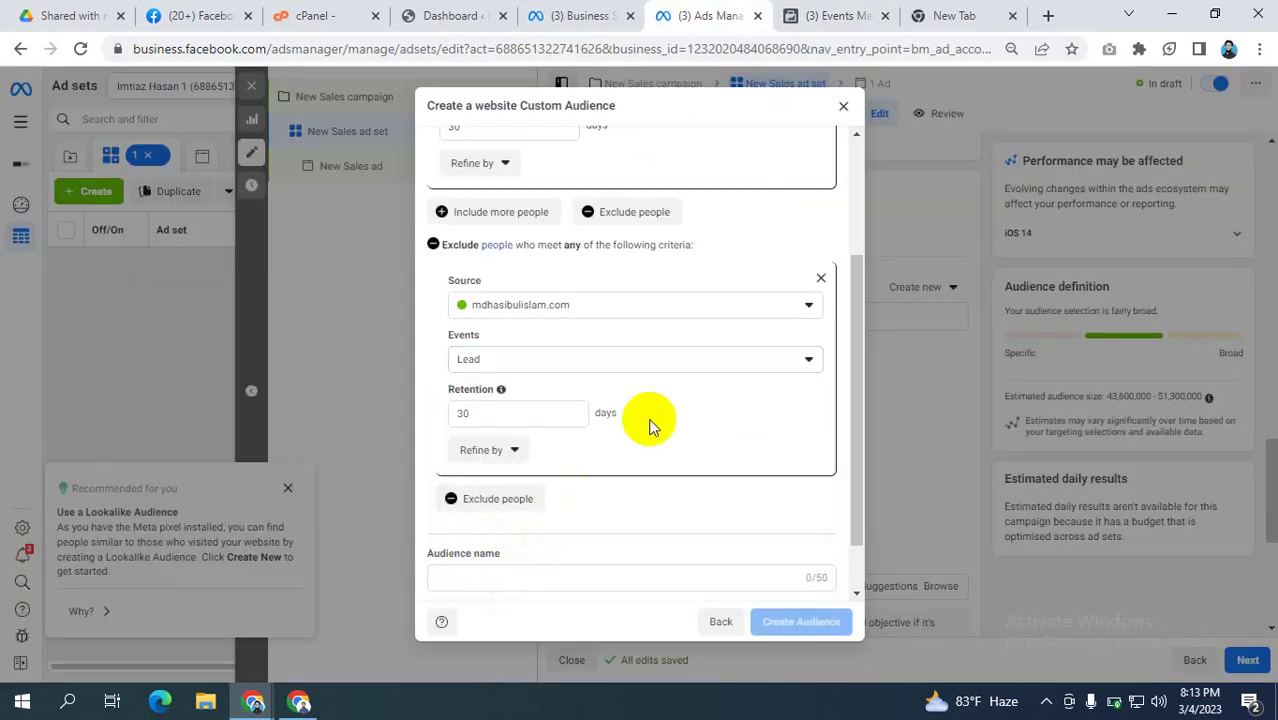
scroll(648, 425, "up", 2)
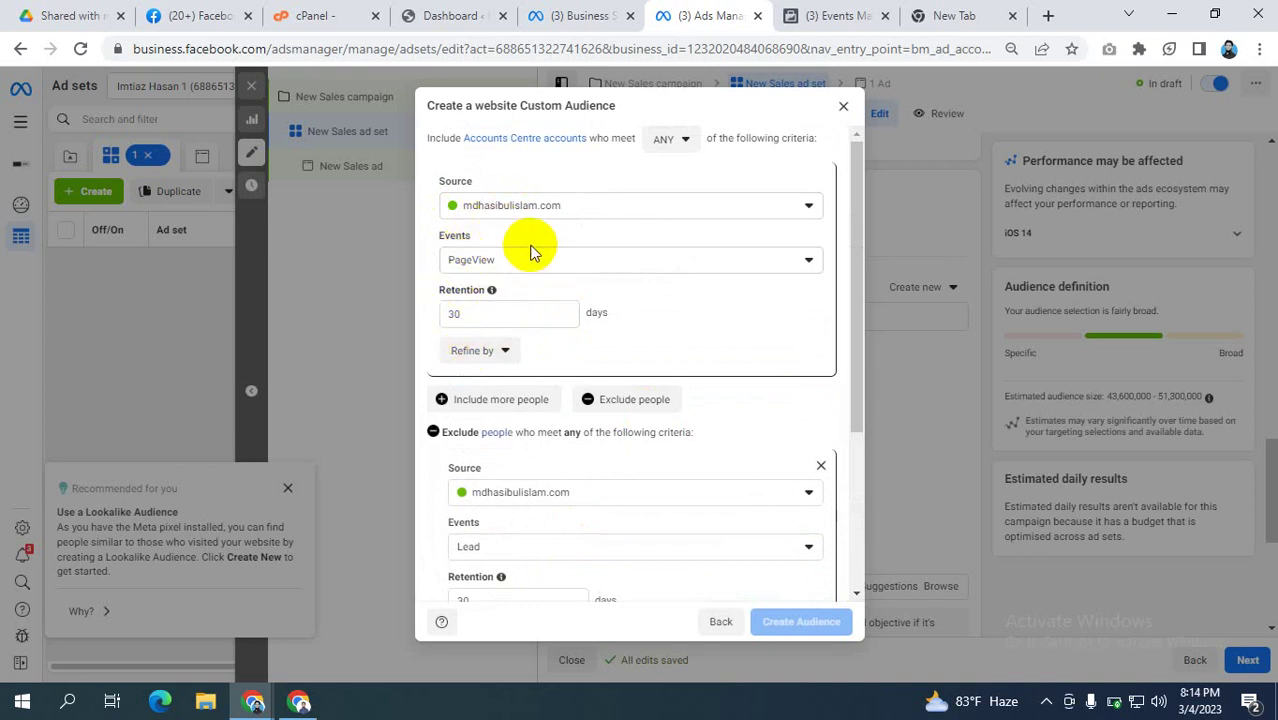
- Name the website Custom Audience "Add to cart people who do not purchase yet"
scroll(545, 290, "down", 2)
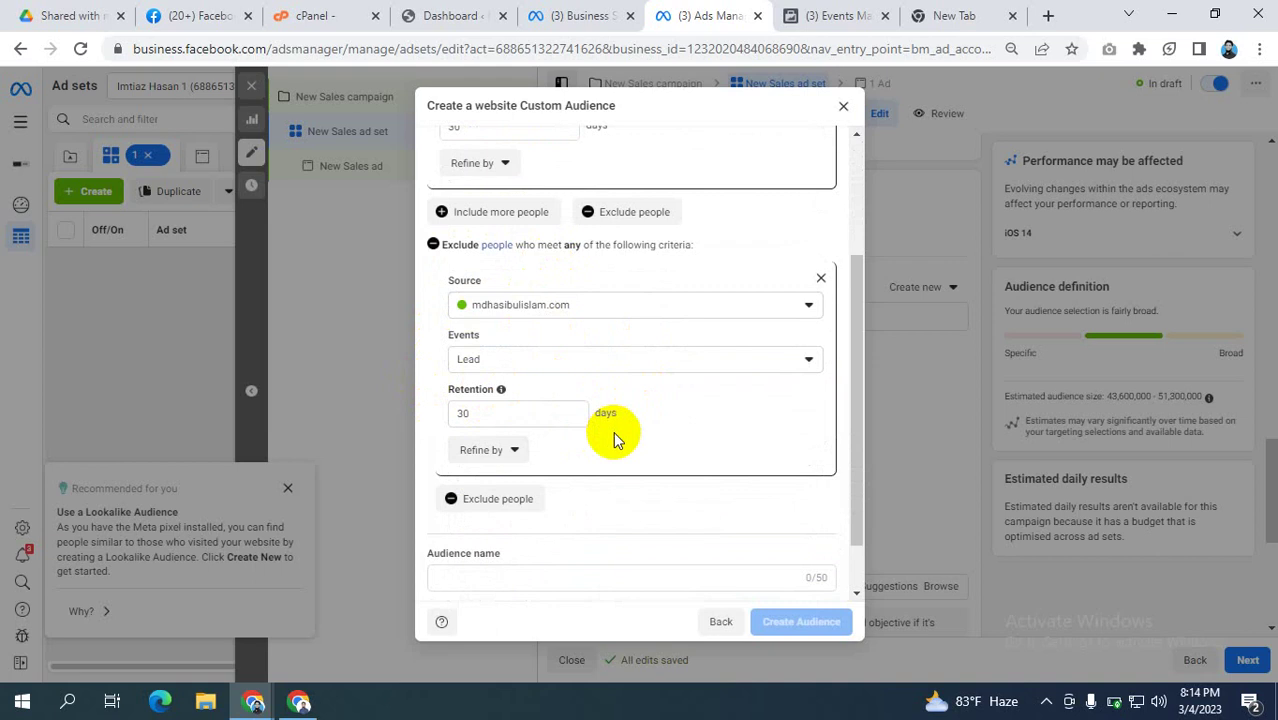
scroll(613, 431, "down", 1)
left_click(473, 516)
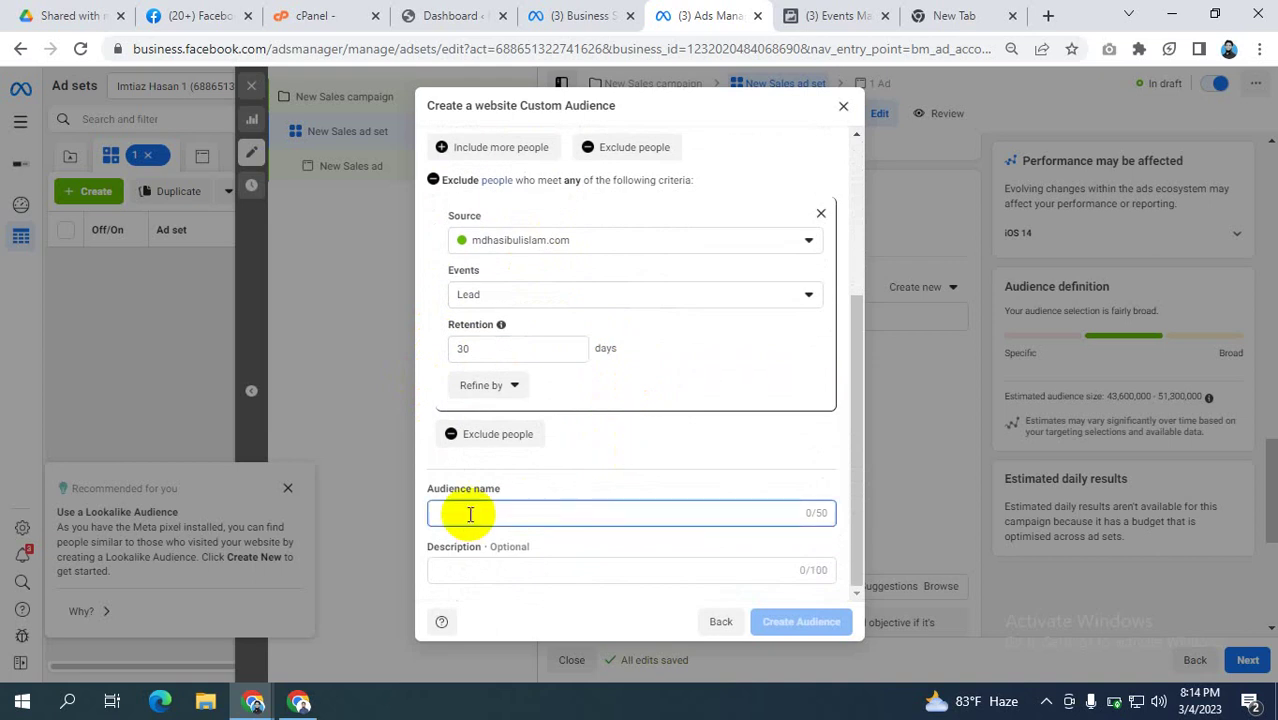
type("Add to c")
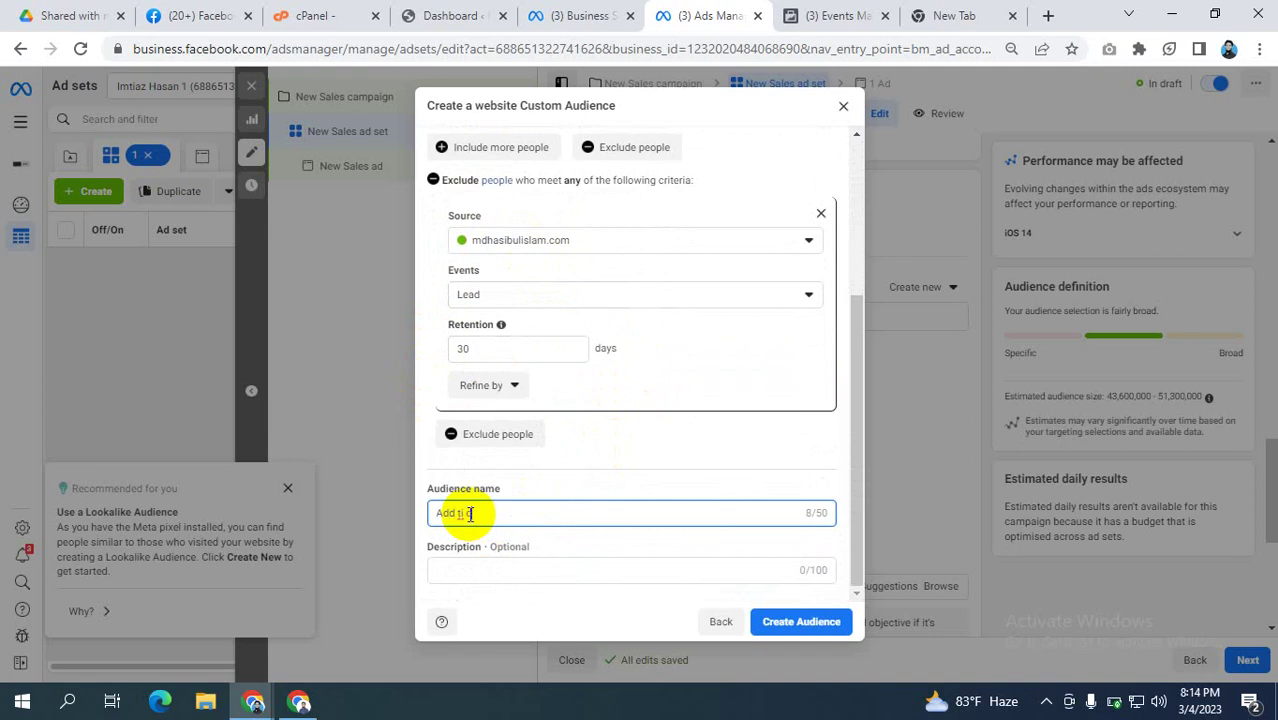
type("ar")
key("BackSpace")
key("BackSpace")
type("o Cart people who do not purchase ")
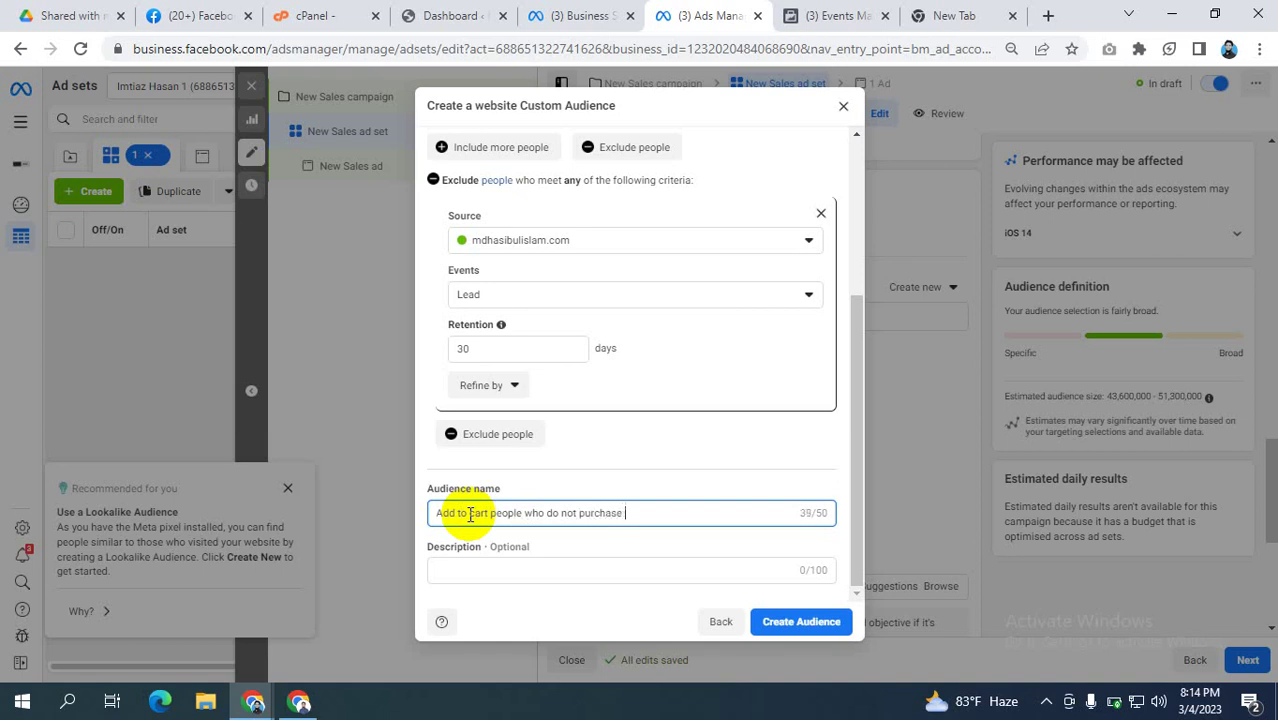
type("yet")
- Copy the audience name into the description, create the Custom Audience, and finish the creation dialog
key("ctrl+a")
key("ctrl+c")
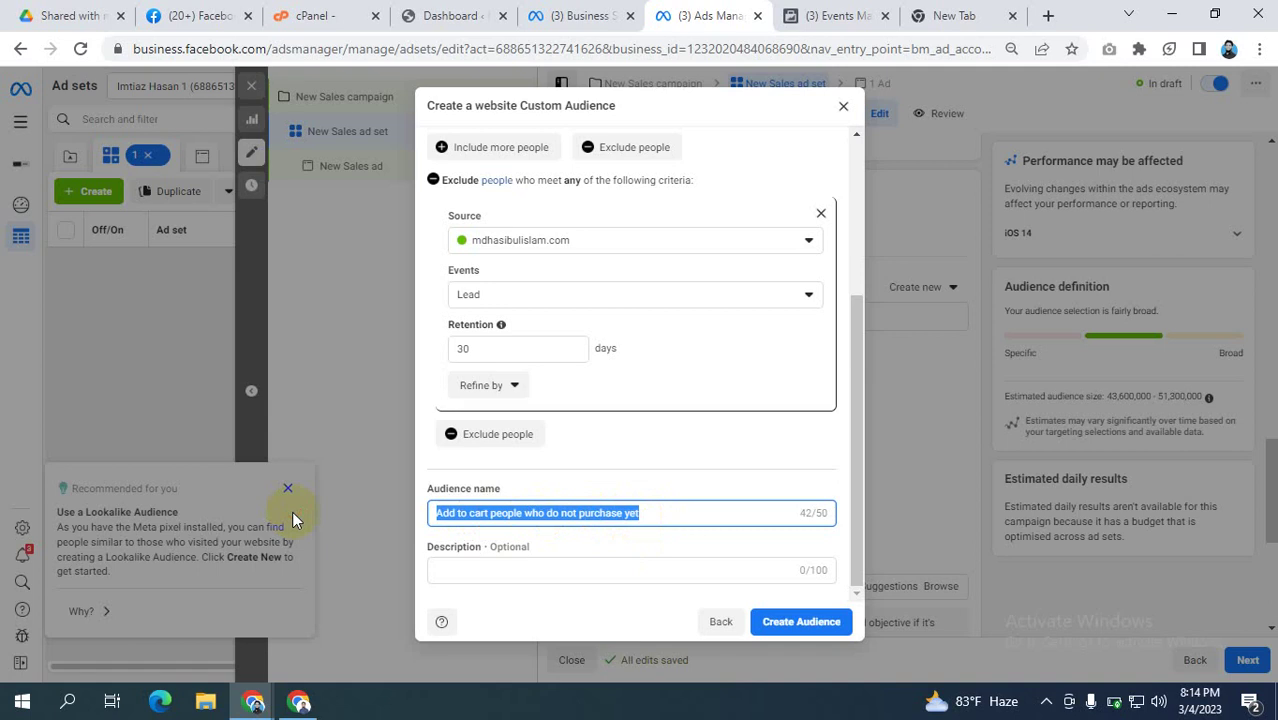
left_click(552, 567)
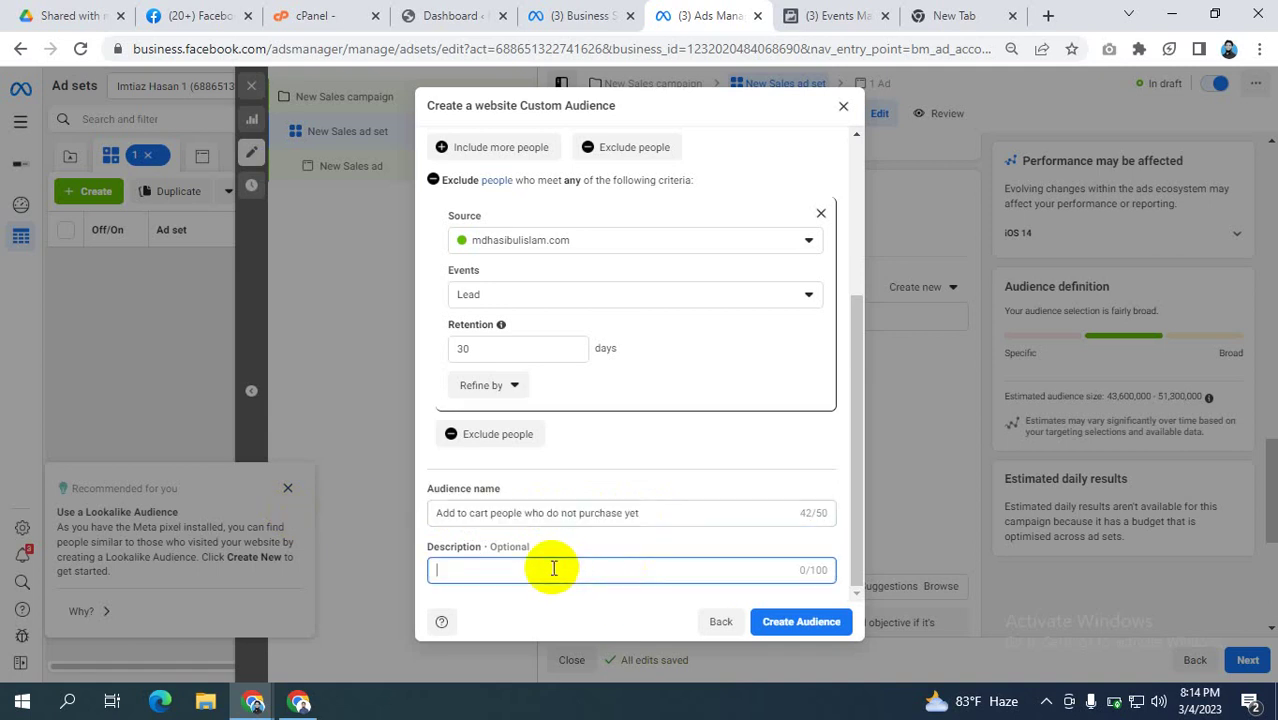
key("ctrl+v")
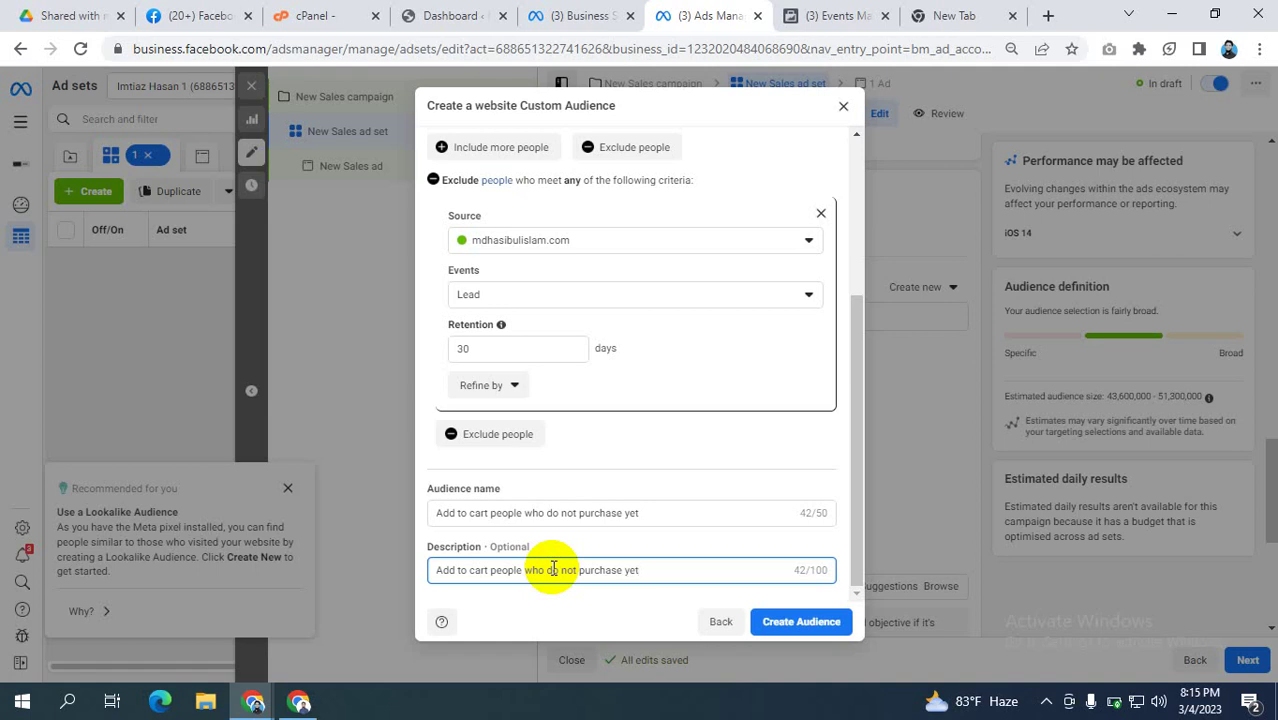
left_click(828, 622)
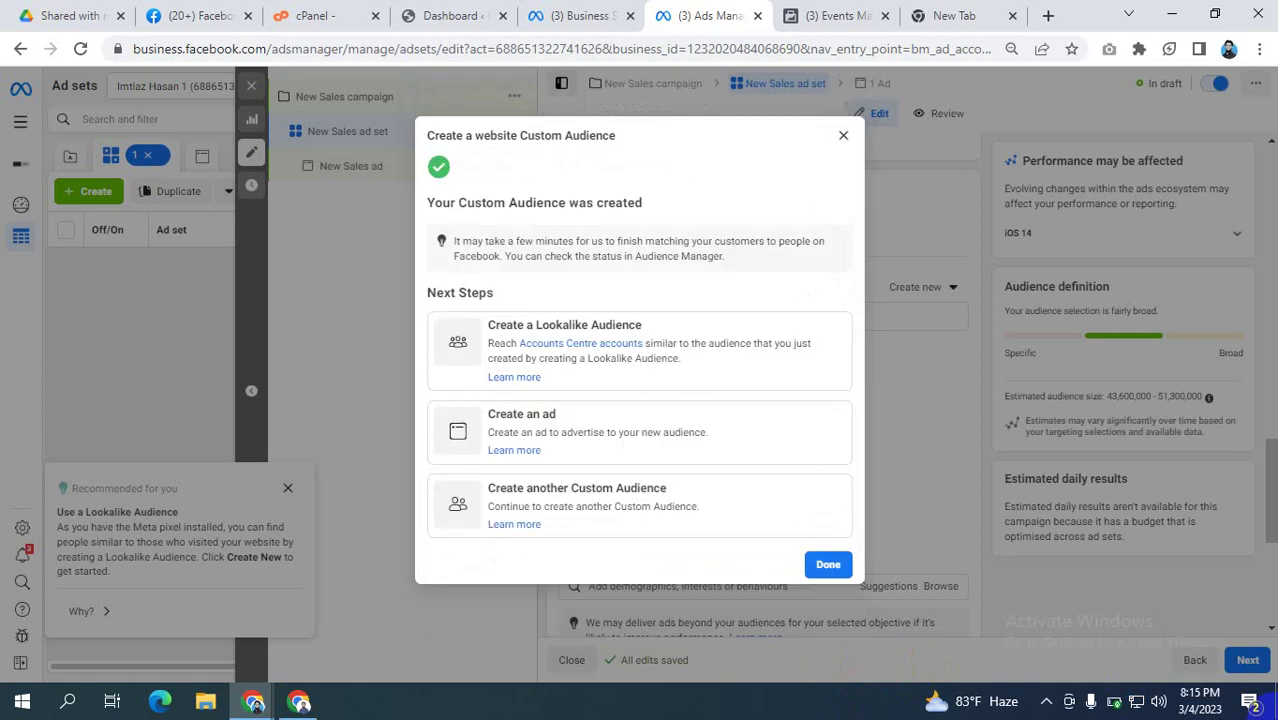
left_click(828, 564)
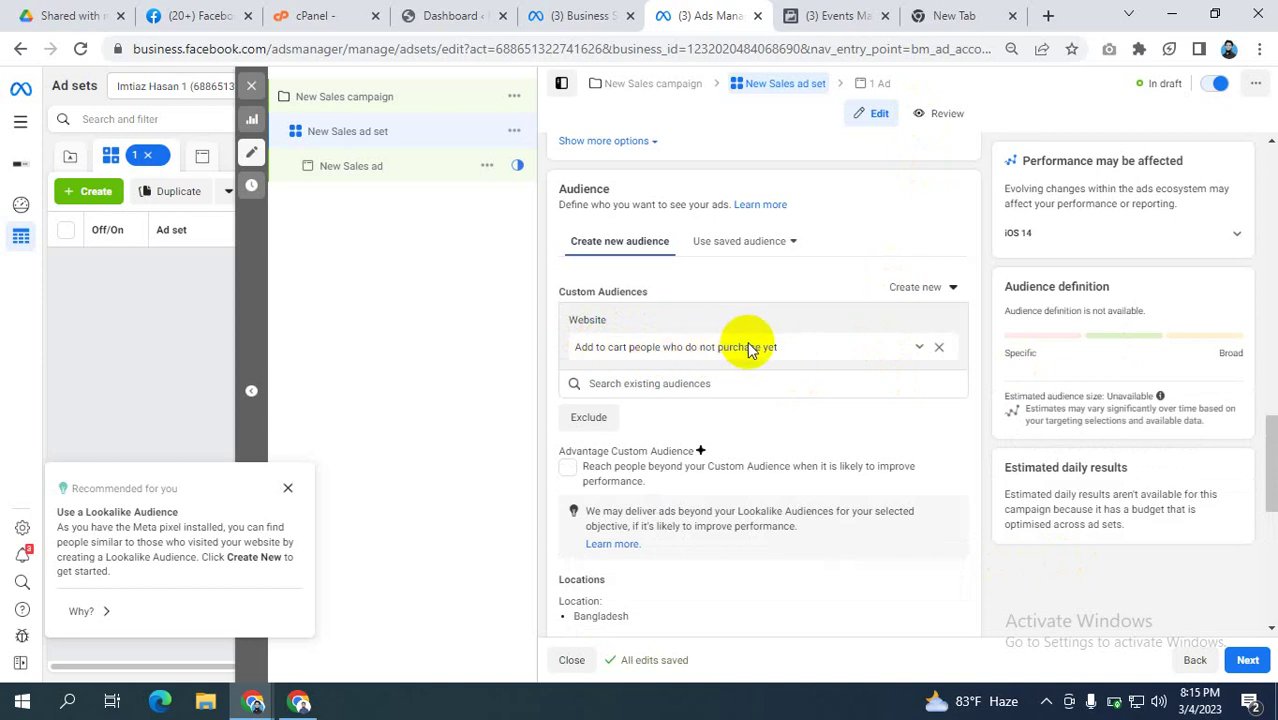
- Review the ad set's targeting, placements and conversion settings, with a look at the ad's setup and preview
scroll(748, 350, "down", 2)
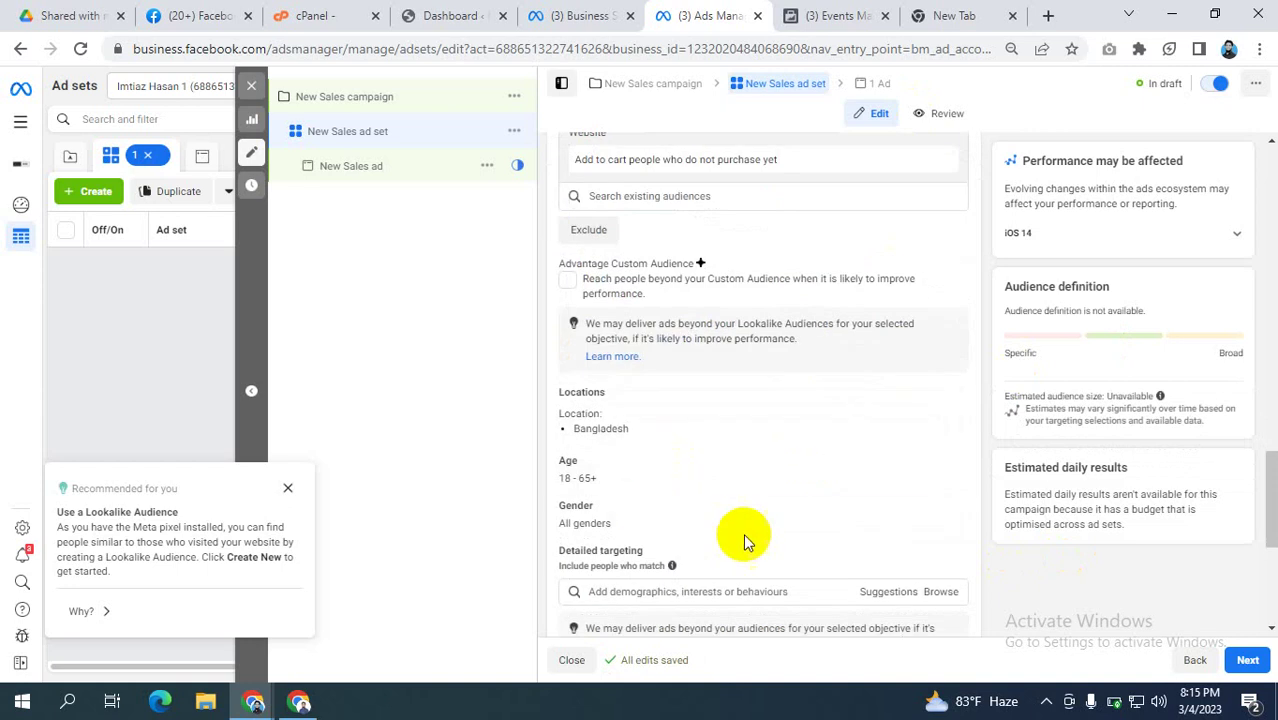
scroll(830, 540, "down", 2)
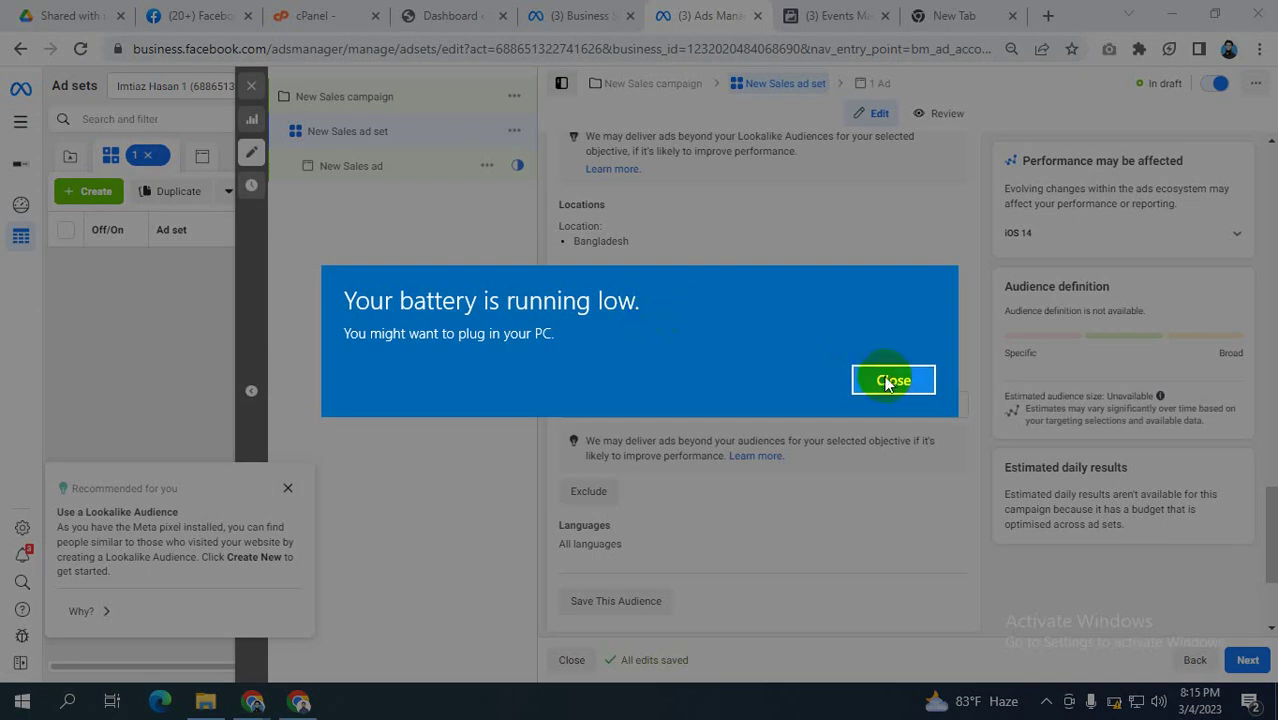
left_click(890, 379)
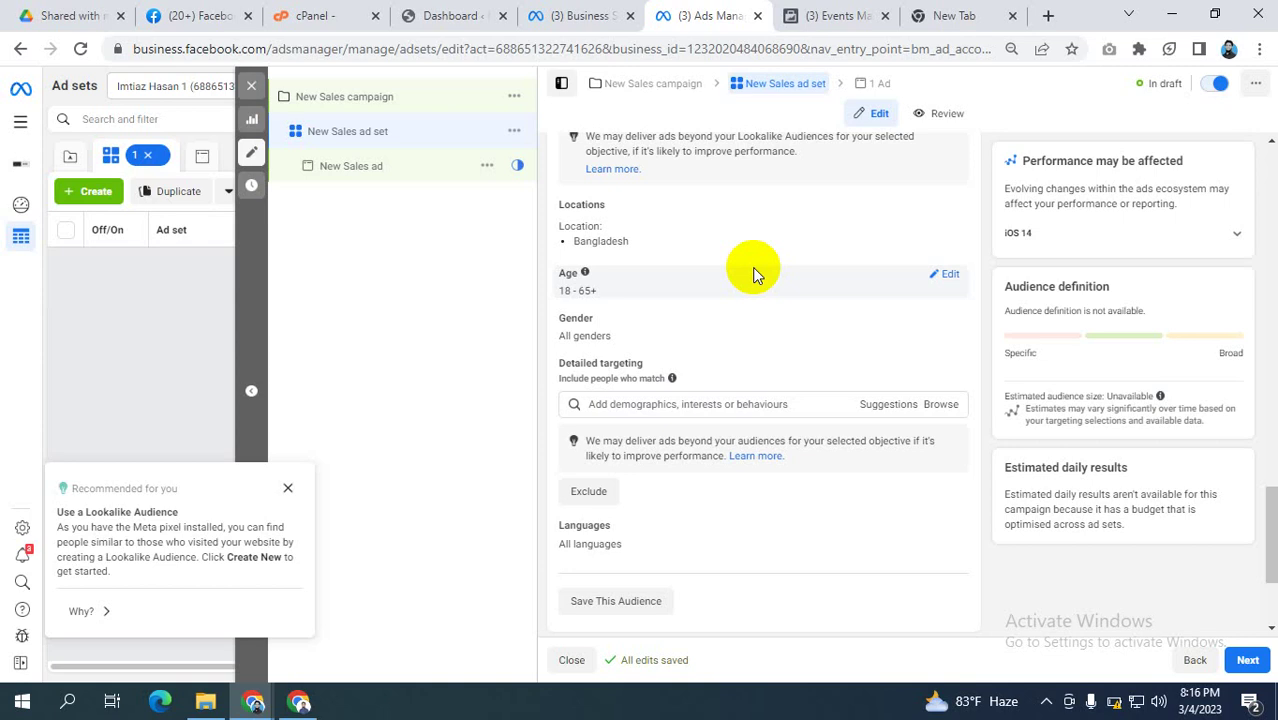
scroll(775, 372, "down", 2)
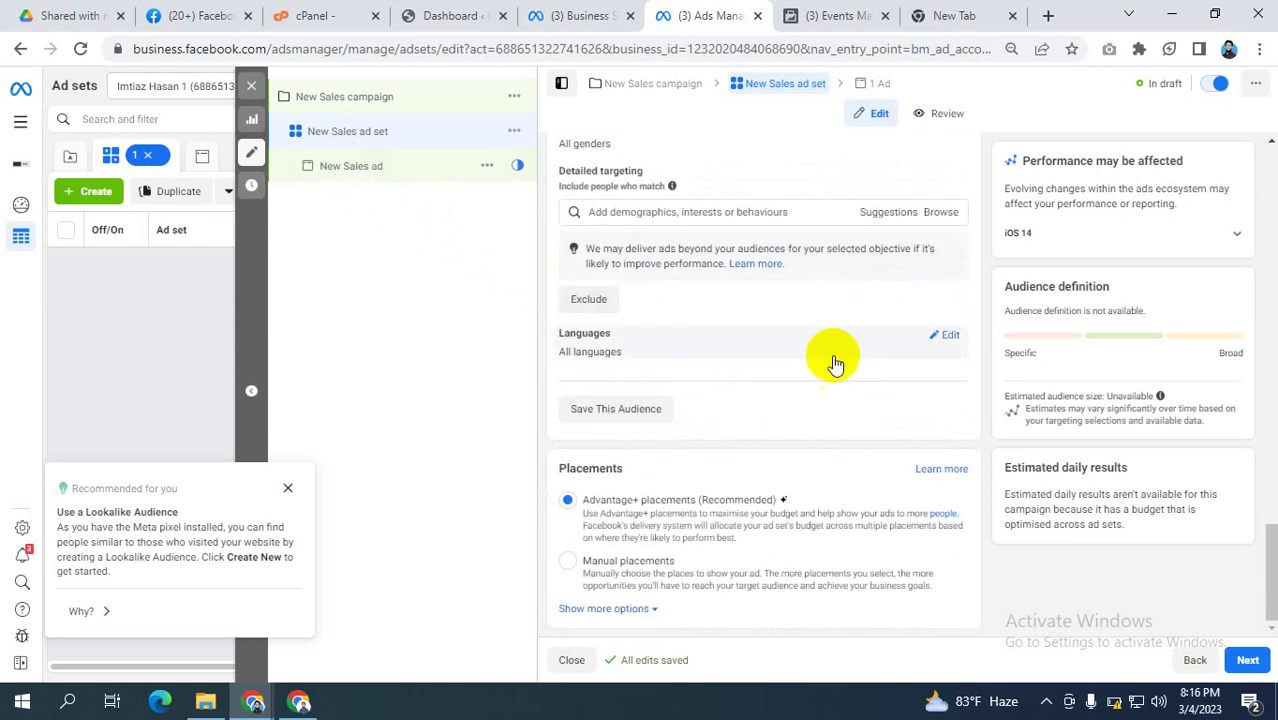
left_click(345, 166)
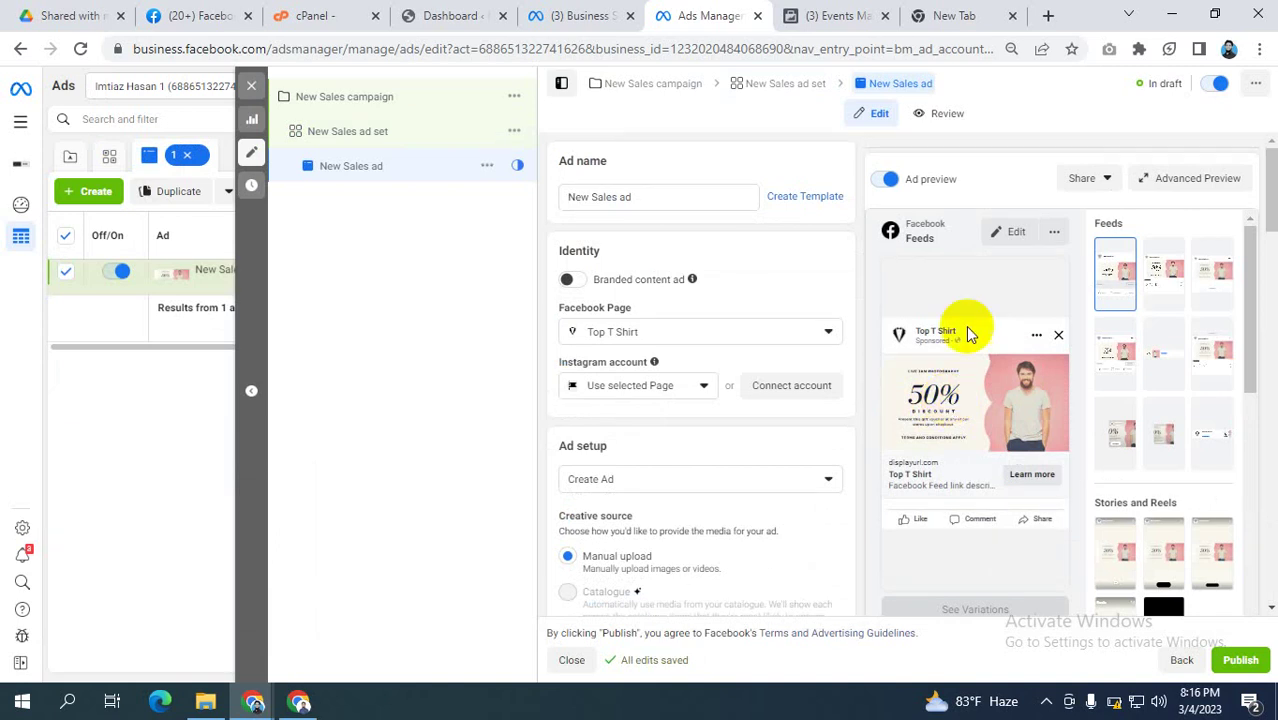
left_click(347, 131)
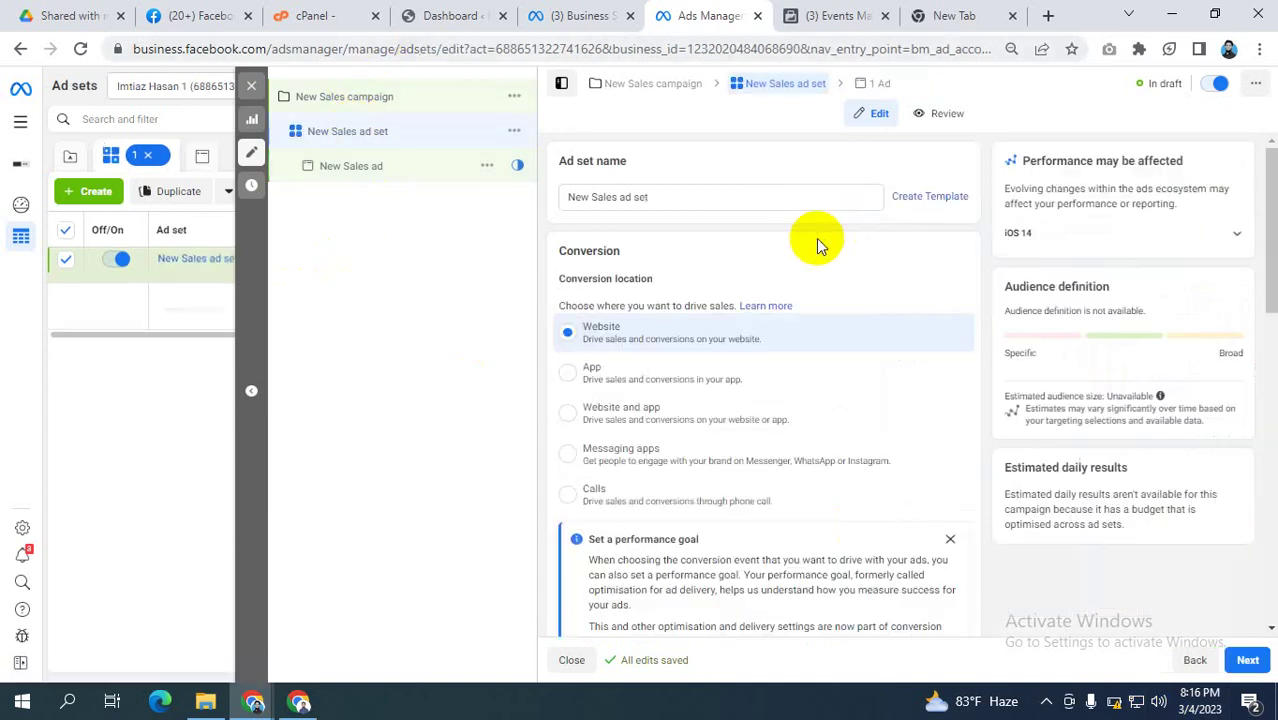
scroll(860, 380, "down", 7)
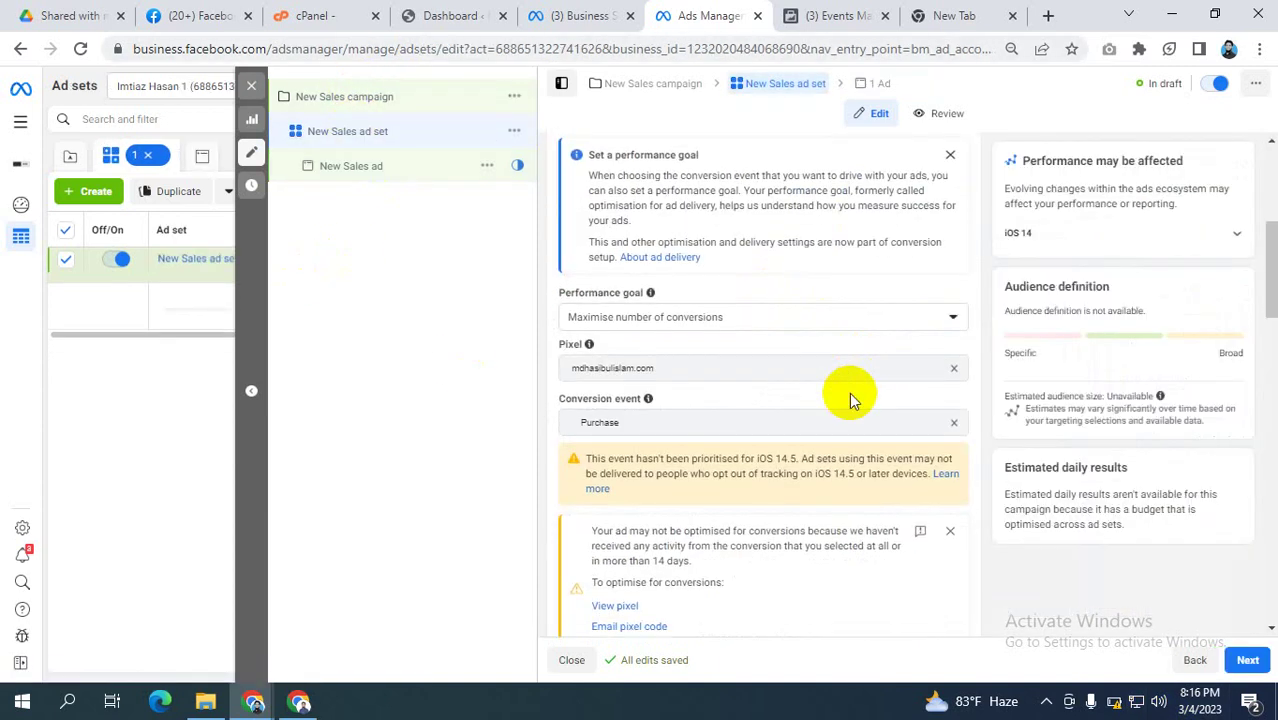
scroll(847, 403, "down", 6)
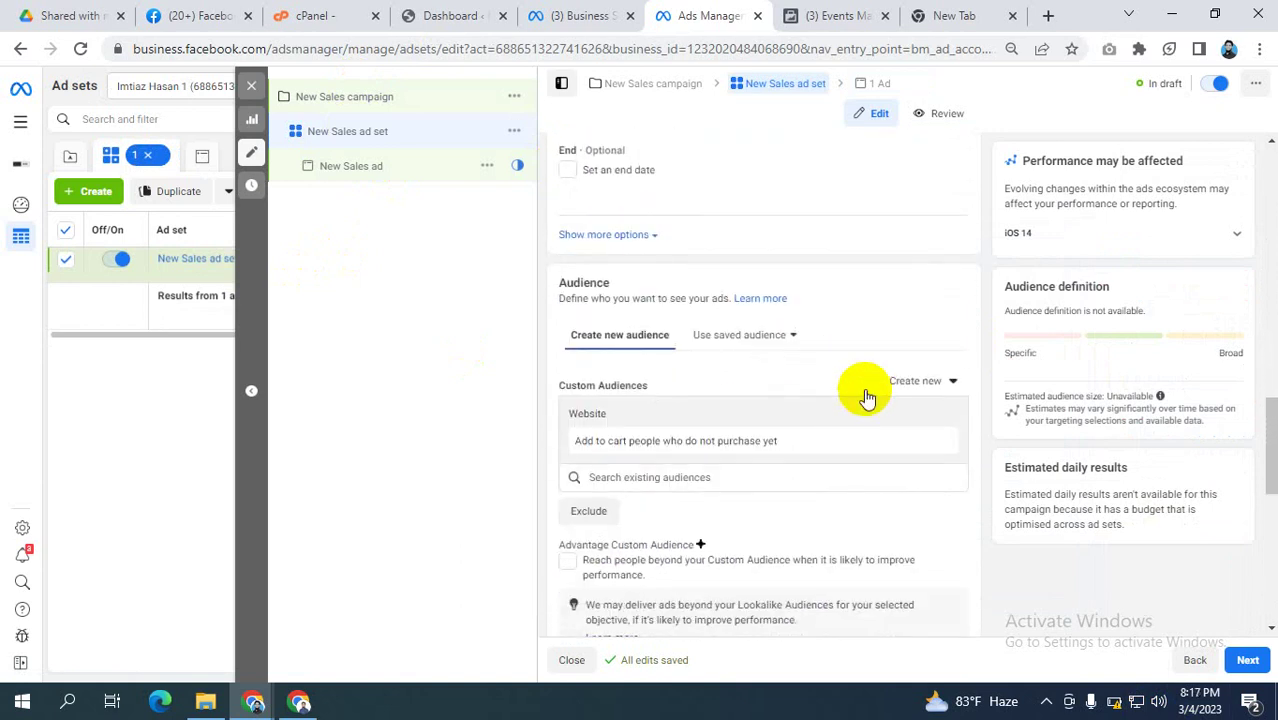
left_click(926, 386)
left_click(927, 421)
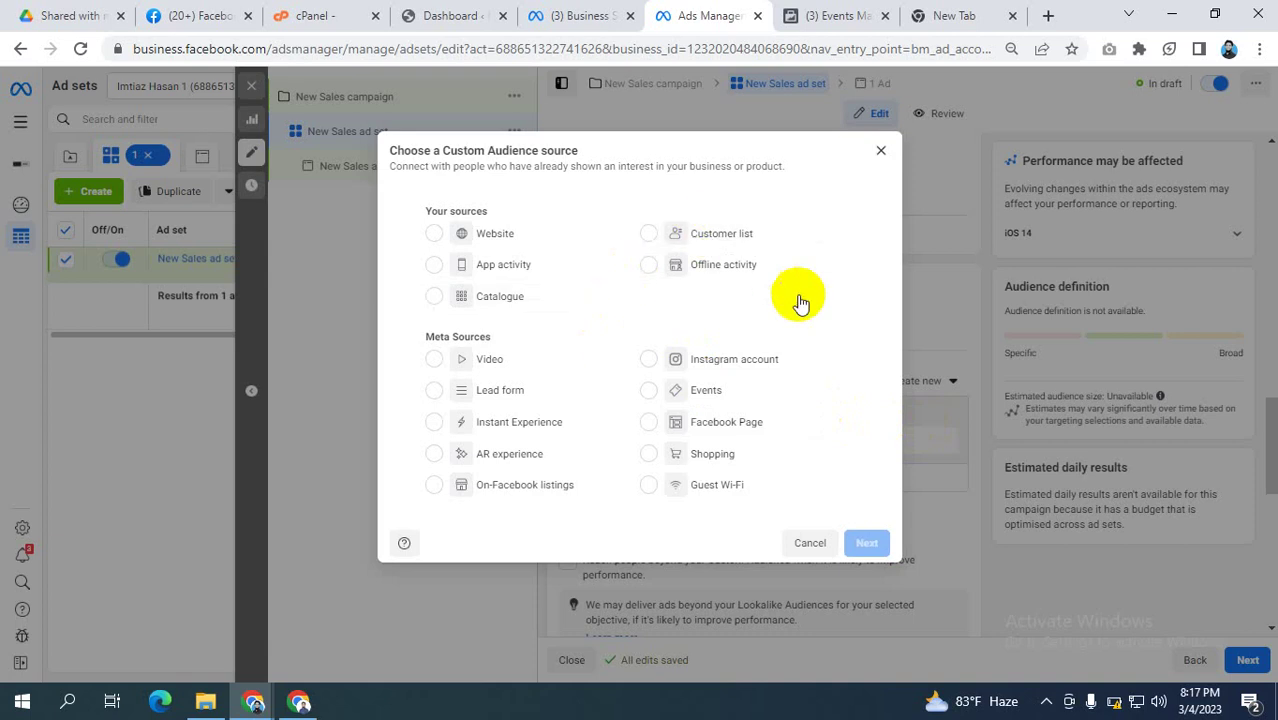
left_click(882, 152)
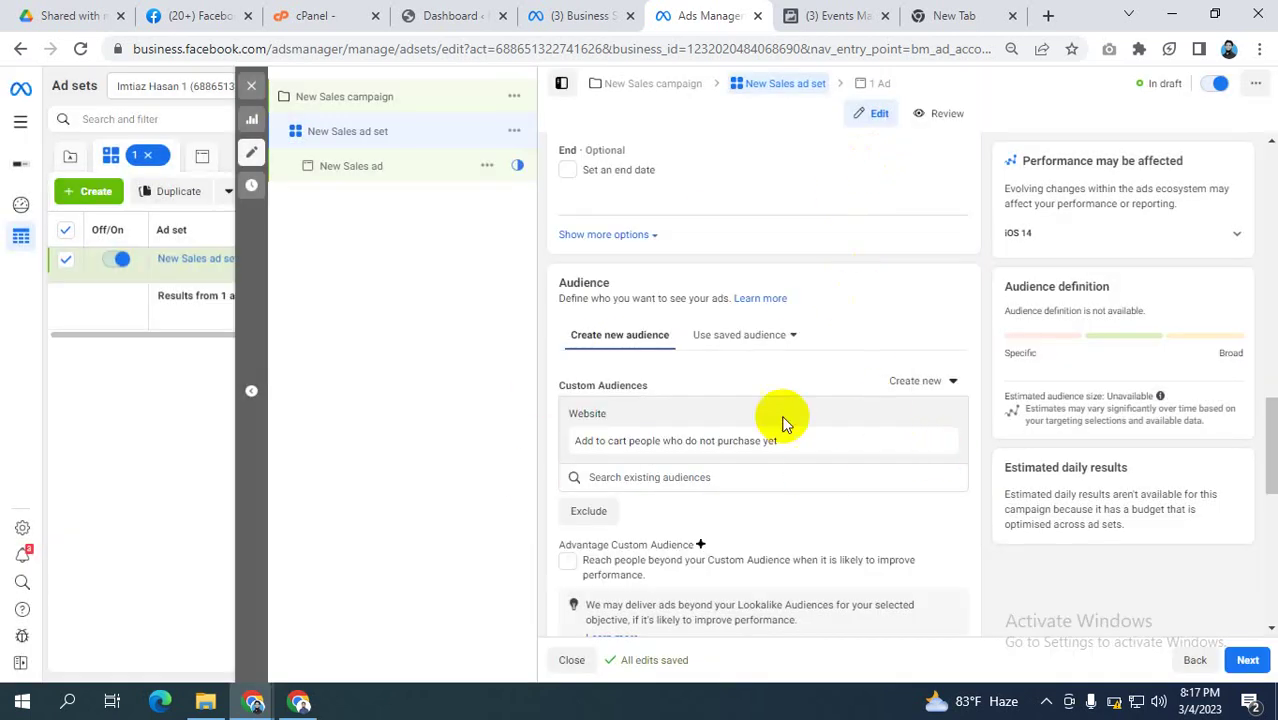
mouse_move(819, 457)
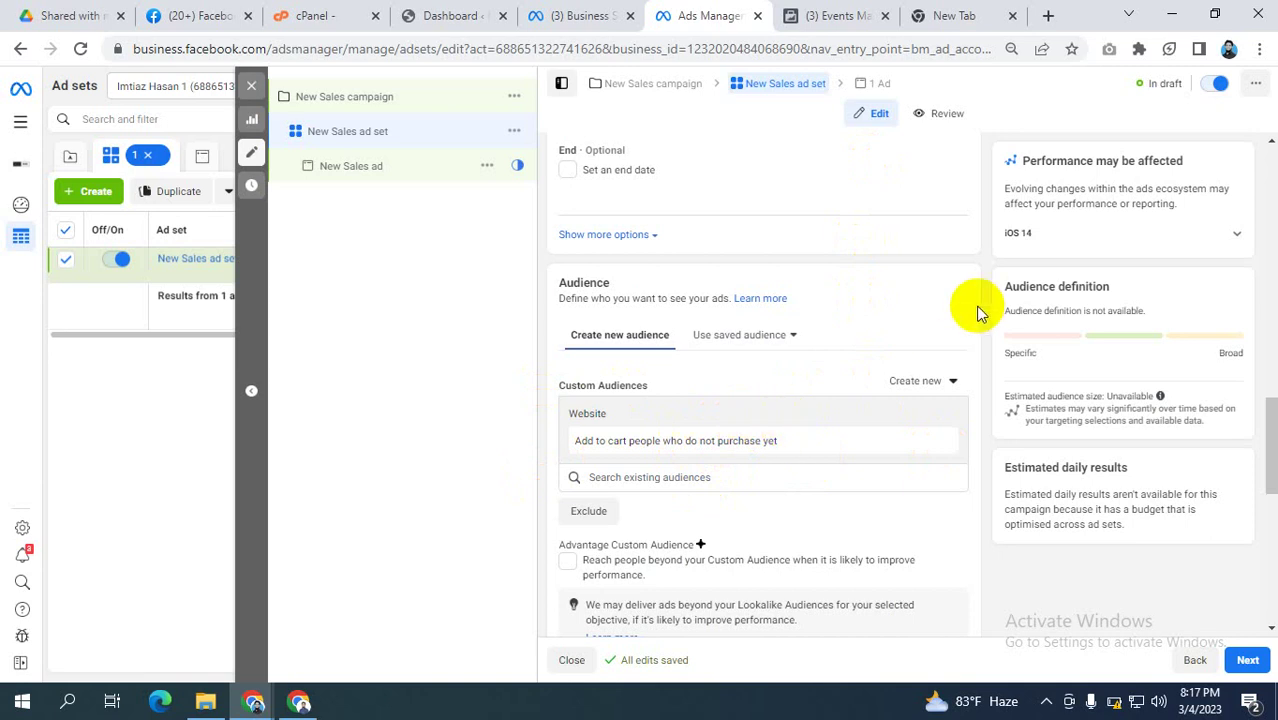
left_click(925, 382)
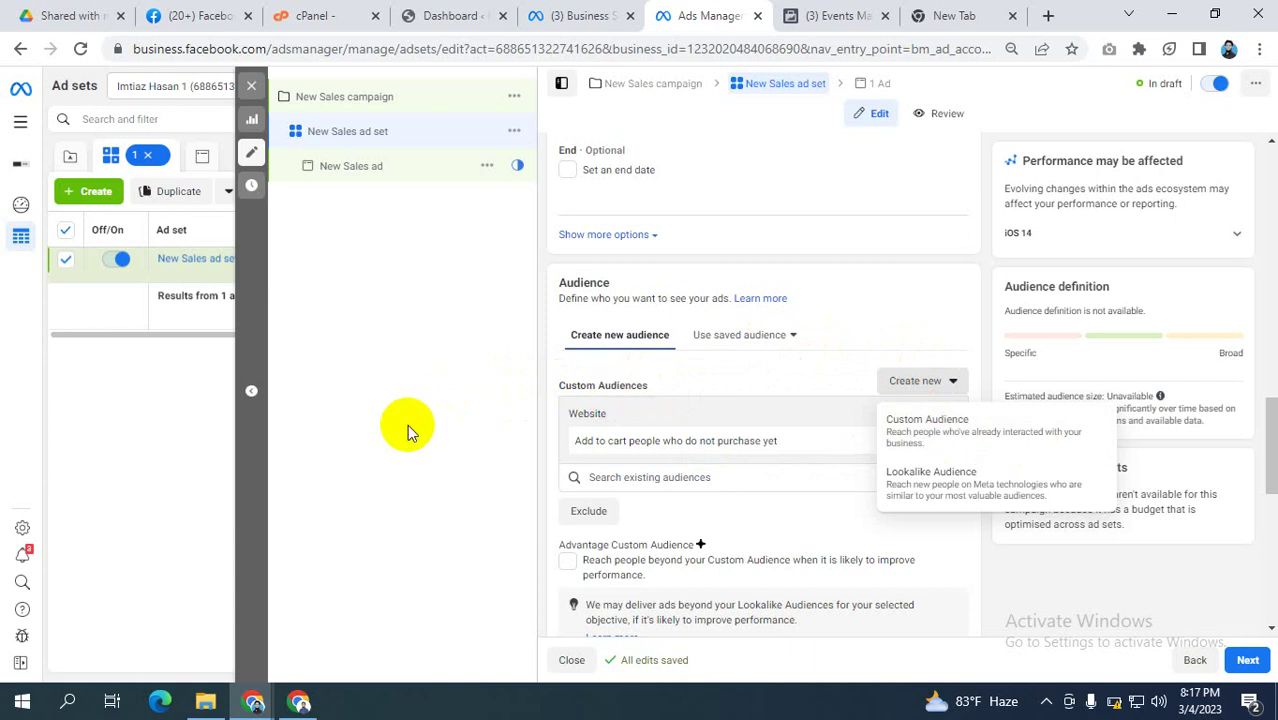
- Remove the "Add to cart people who do not purchase yet" audience from the ad set and start a new Custom Audience with Website as the source
left_click(440, 430)
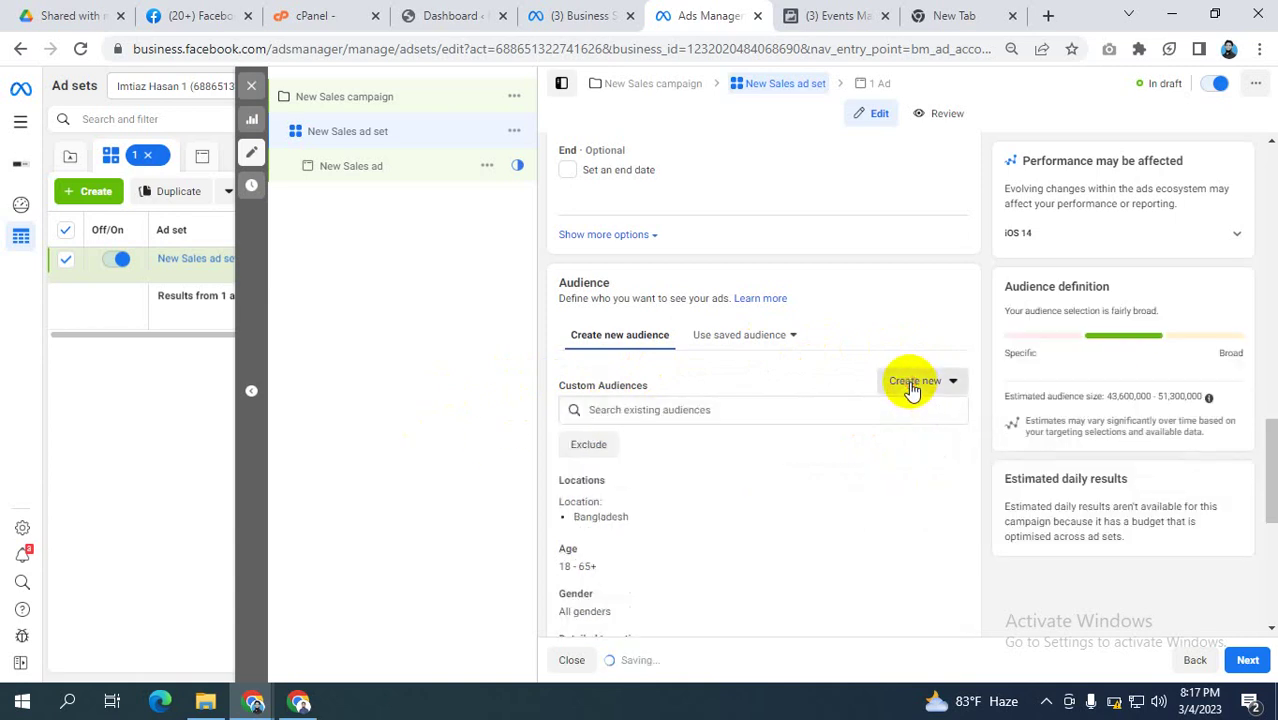
left_click(930, 388)
left_click(930, 432)
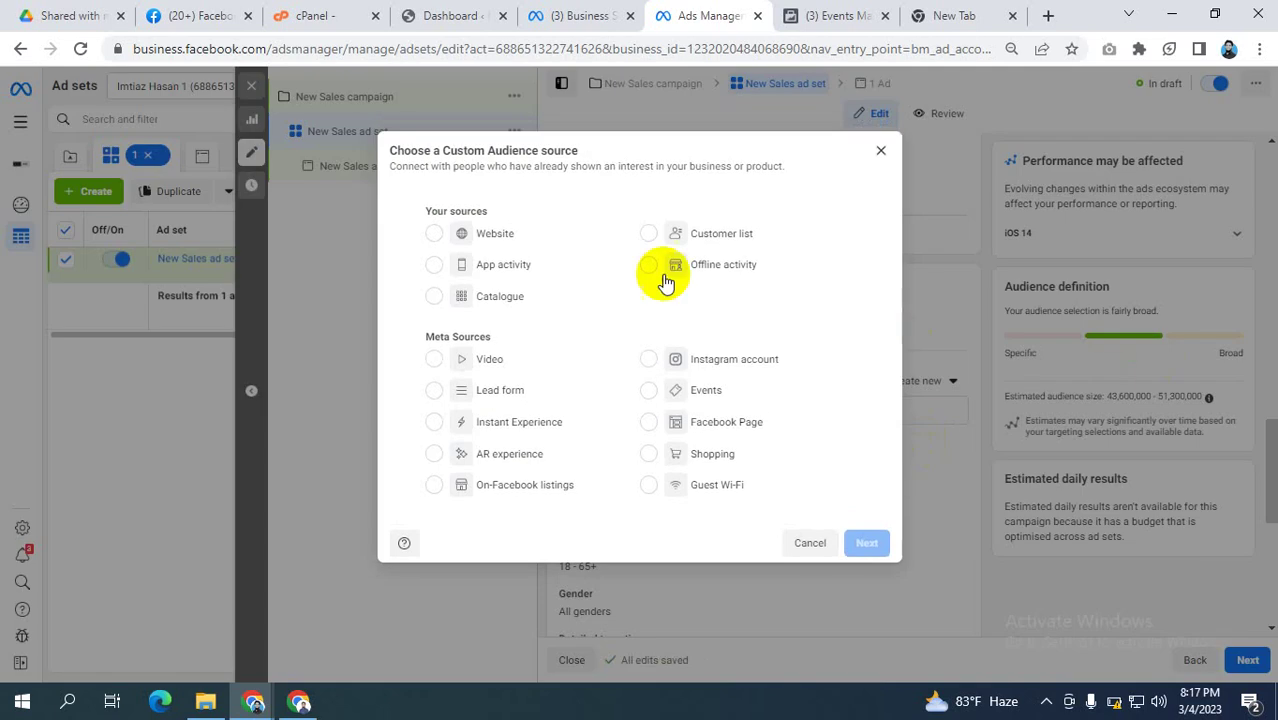
left_click(478, 240)
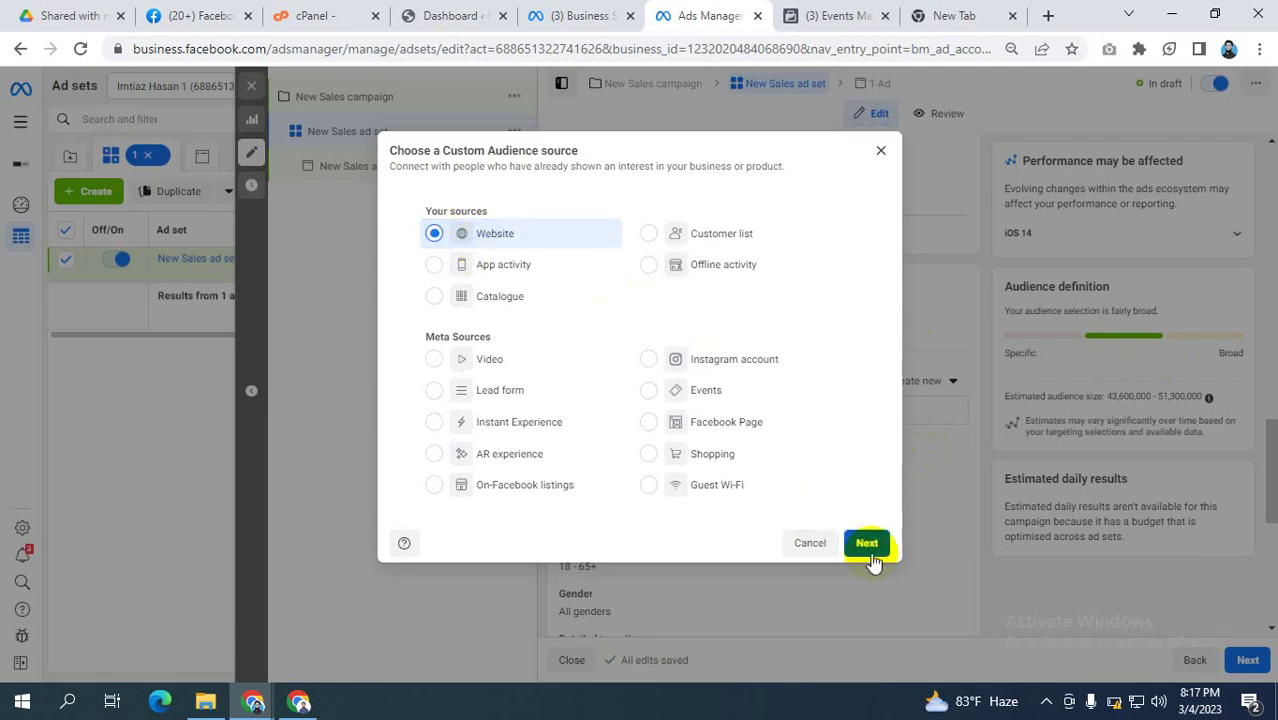
left_click(866, 543)
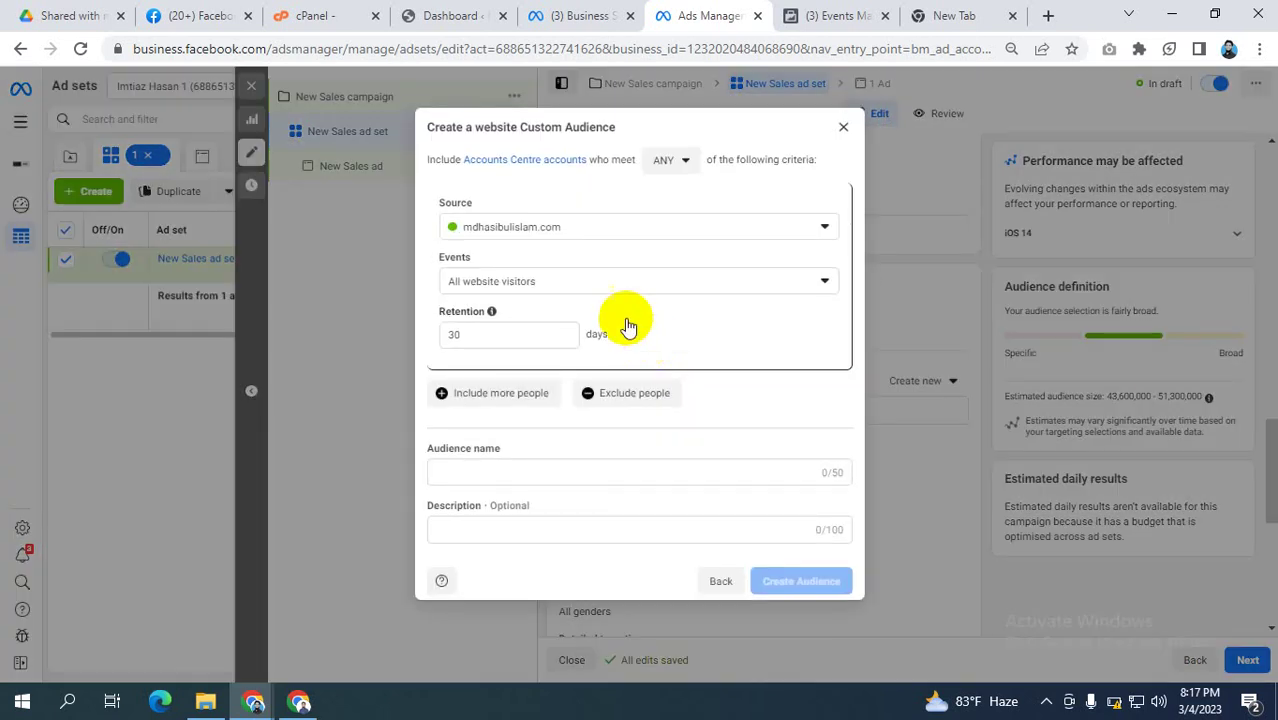
- Review the event choices for the new website Custom Audience and include people by the Lead event
left_click(577, 283)
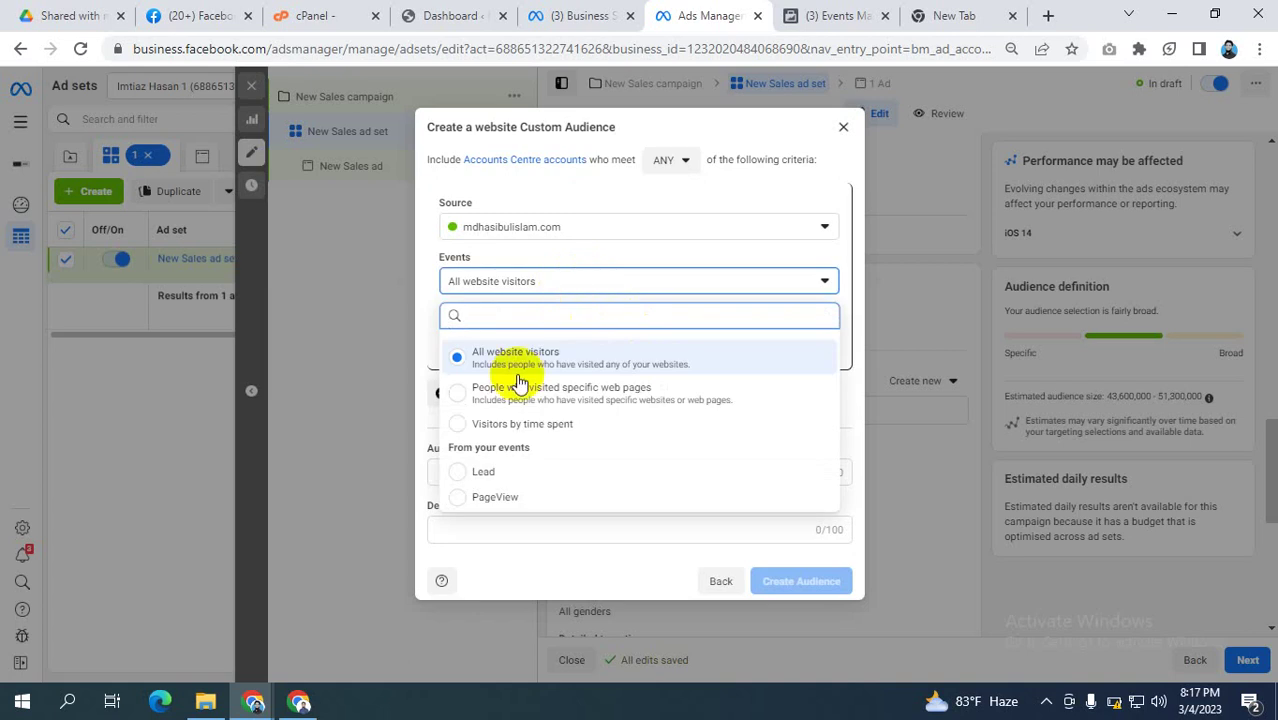
left_click(588, 186)
left_click(530, 287)
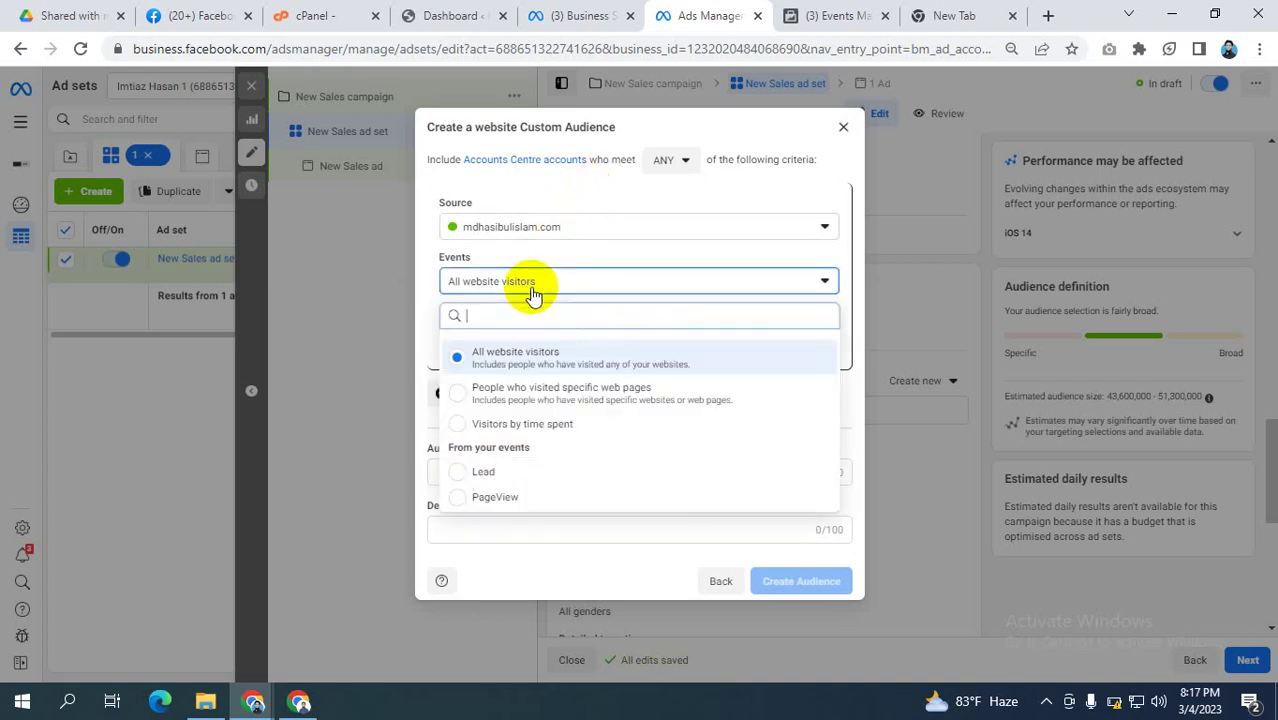
left_click(480, 471)
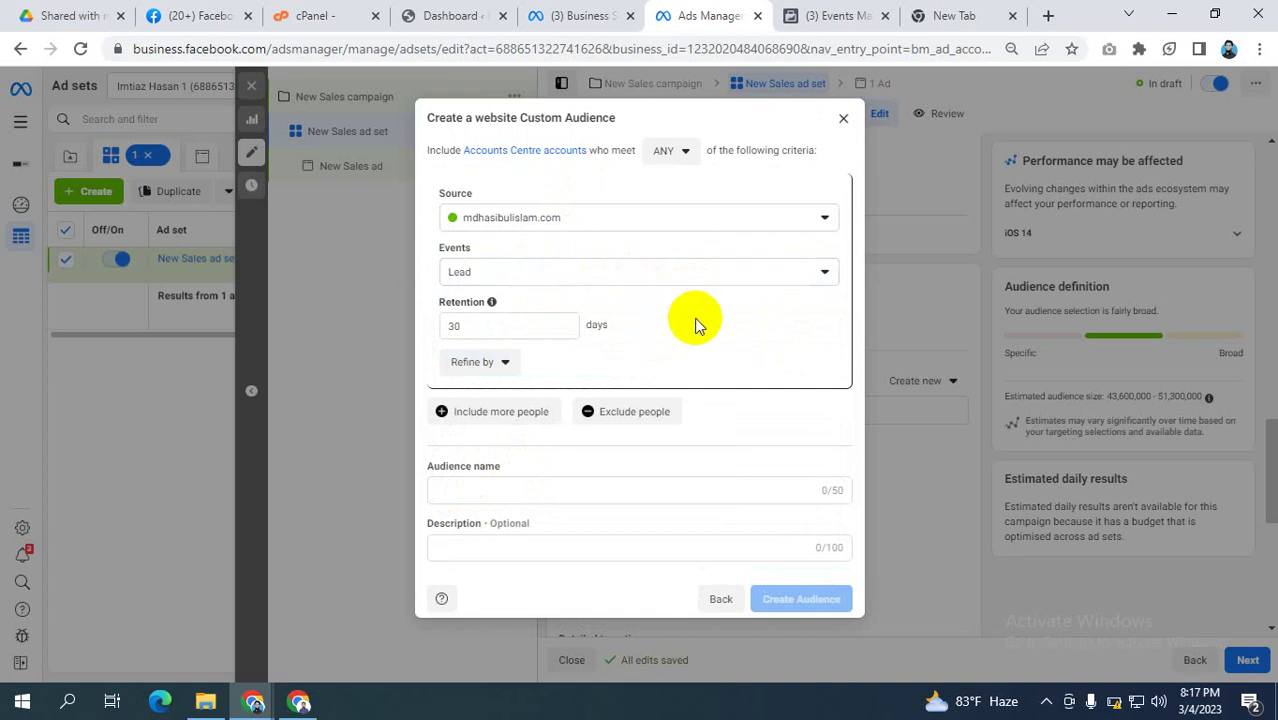
- Name the new website Custom Audience "Purchase"
left_click(470, 491)
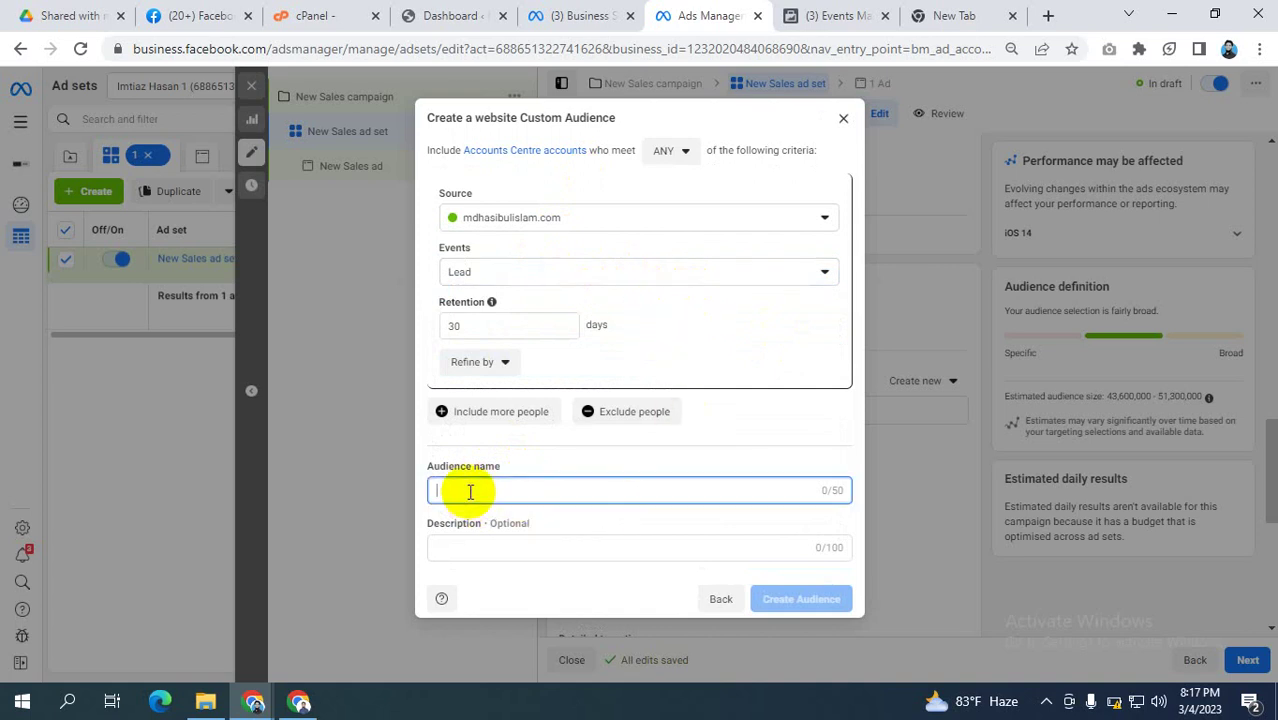
type("Oye")
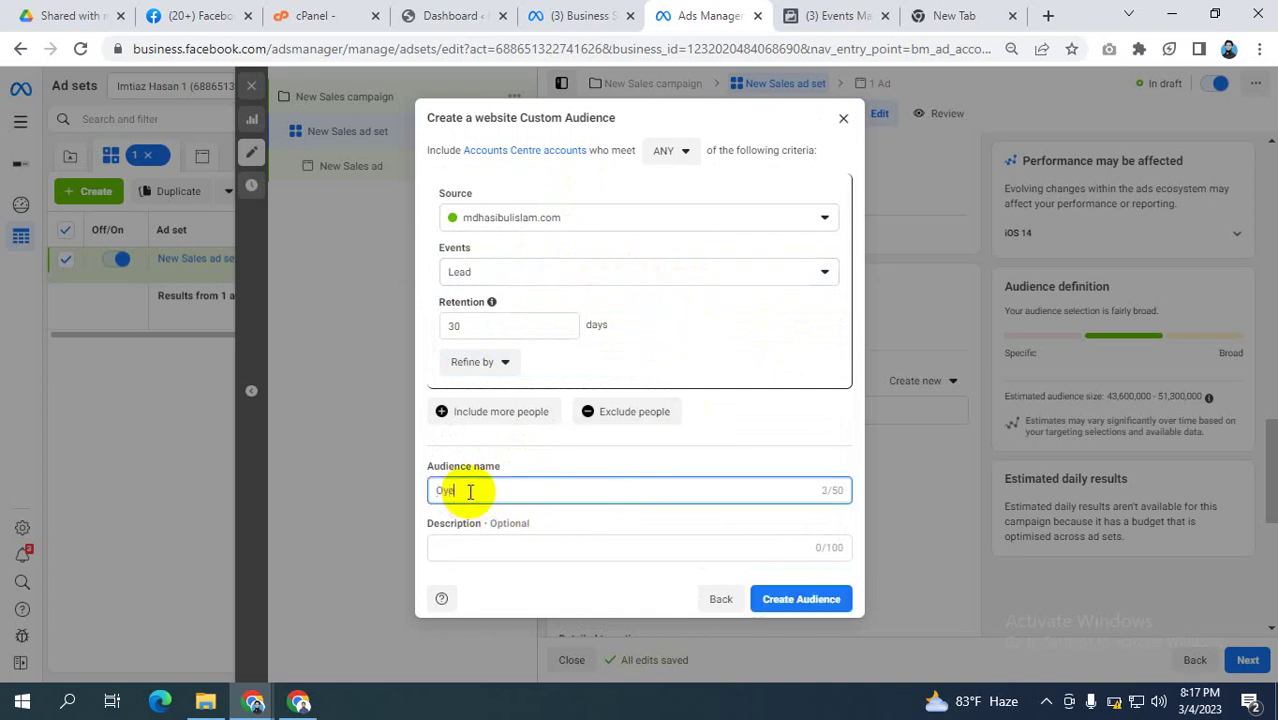
key("BackSpace")
key("BackSpace")
key("BackSpace")
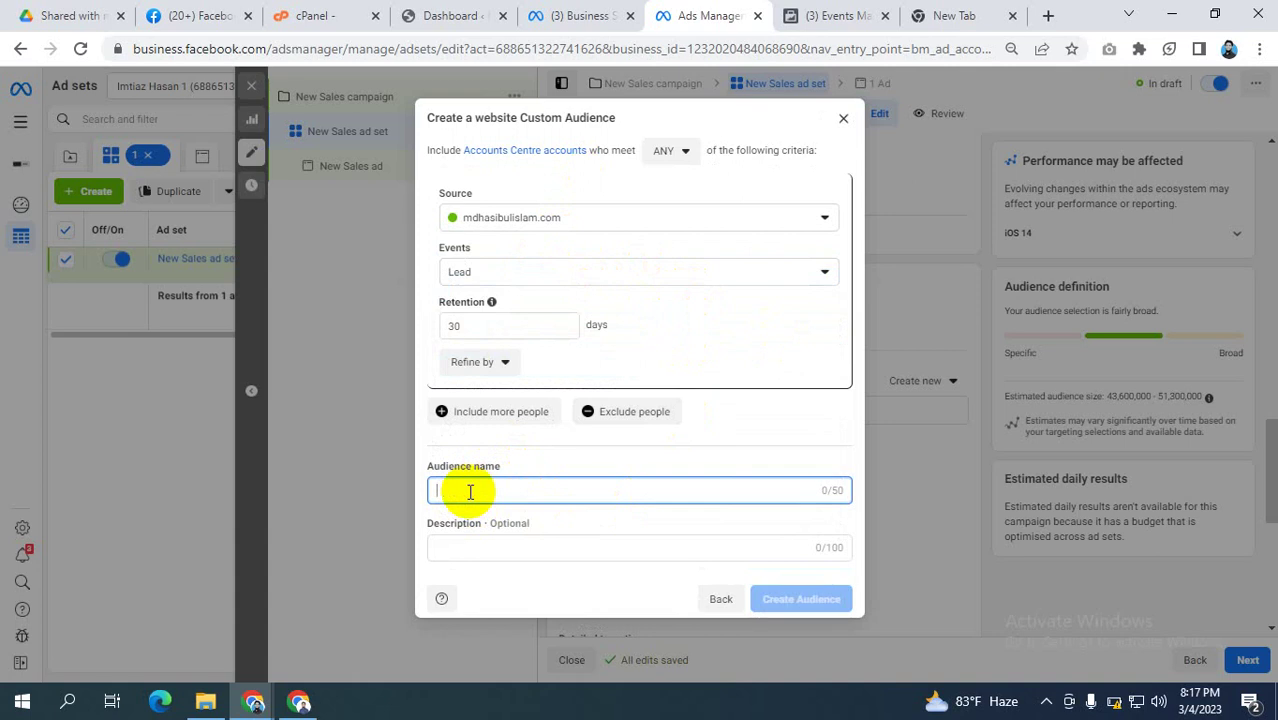
type("p")
key("BackSpace")
key("BackSpace")
type("Pu")
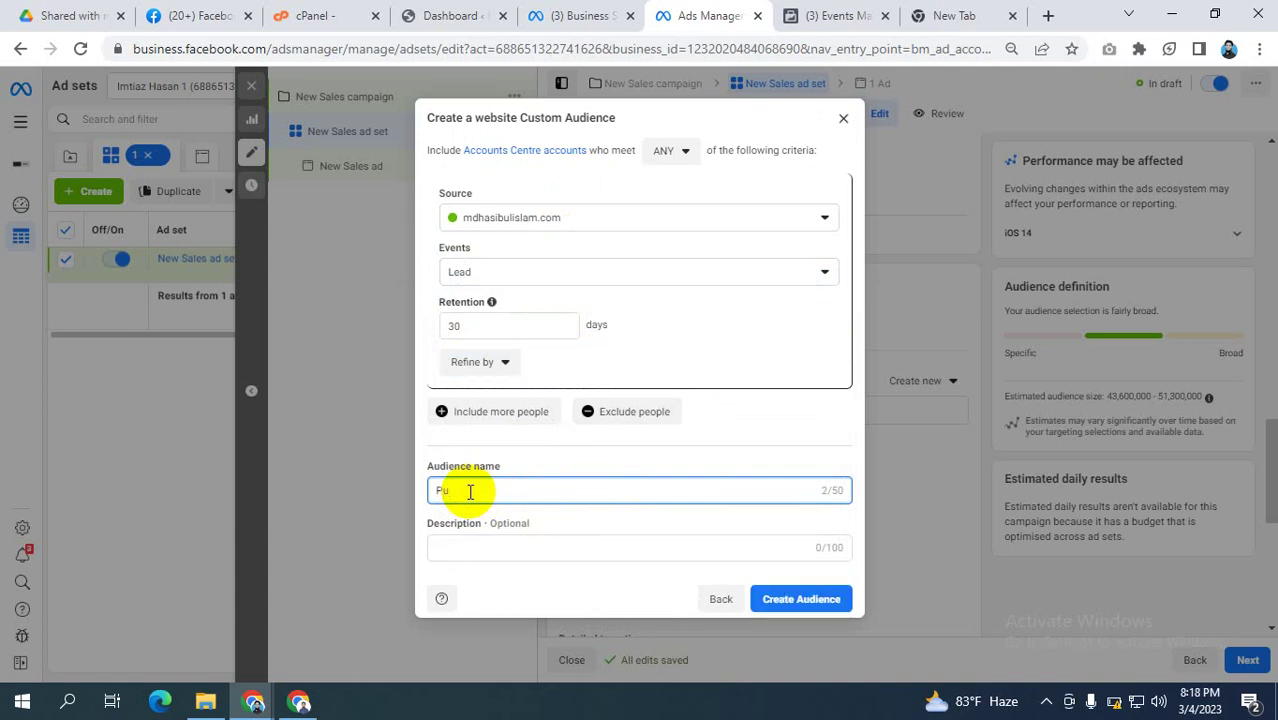
type("rchase")
- Copy the audience name "Purchase" into the audience's description
left_click_drag(534, 491, 141, 500)
key("ctrl+c")
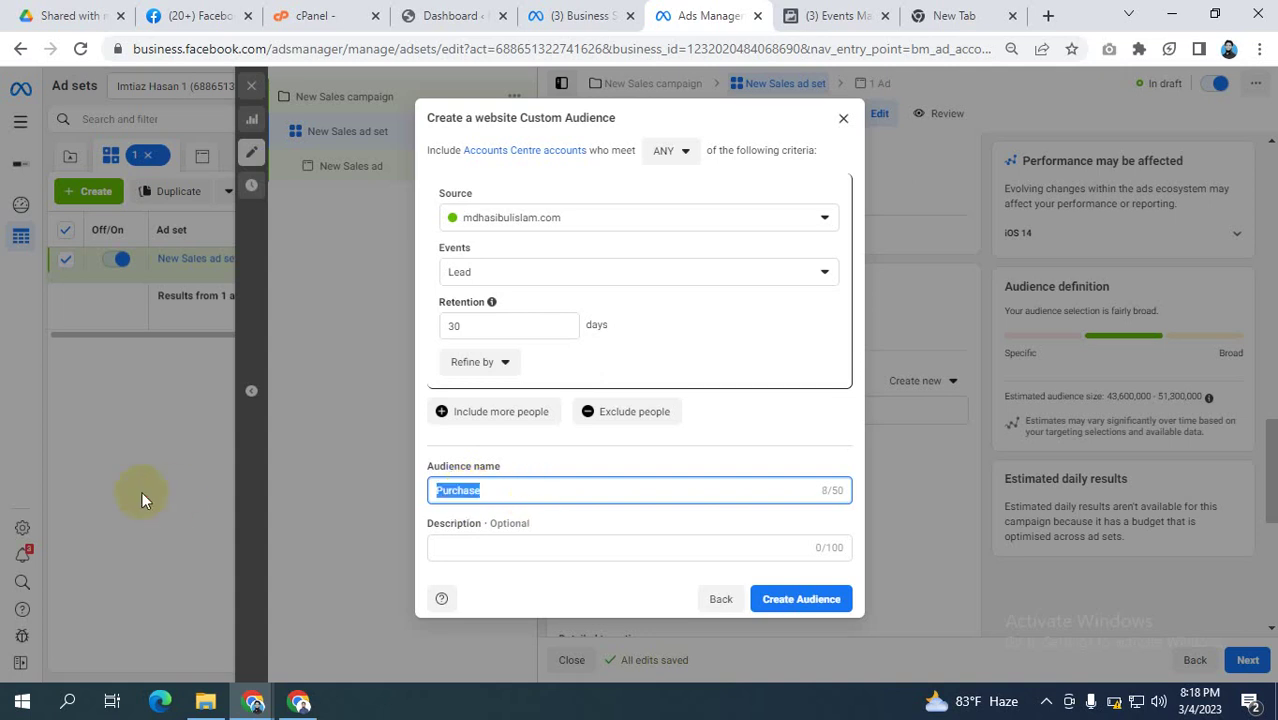
left_click_drag(457, 565, 471, 543)
left_click(451, 543)
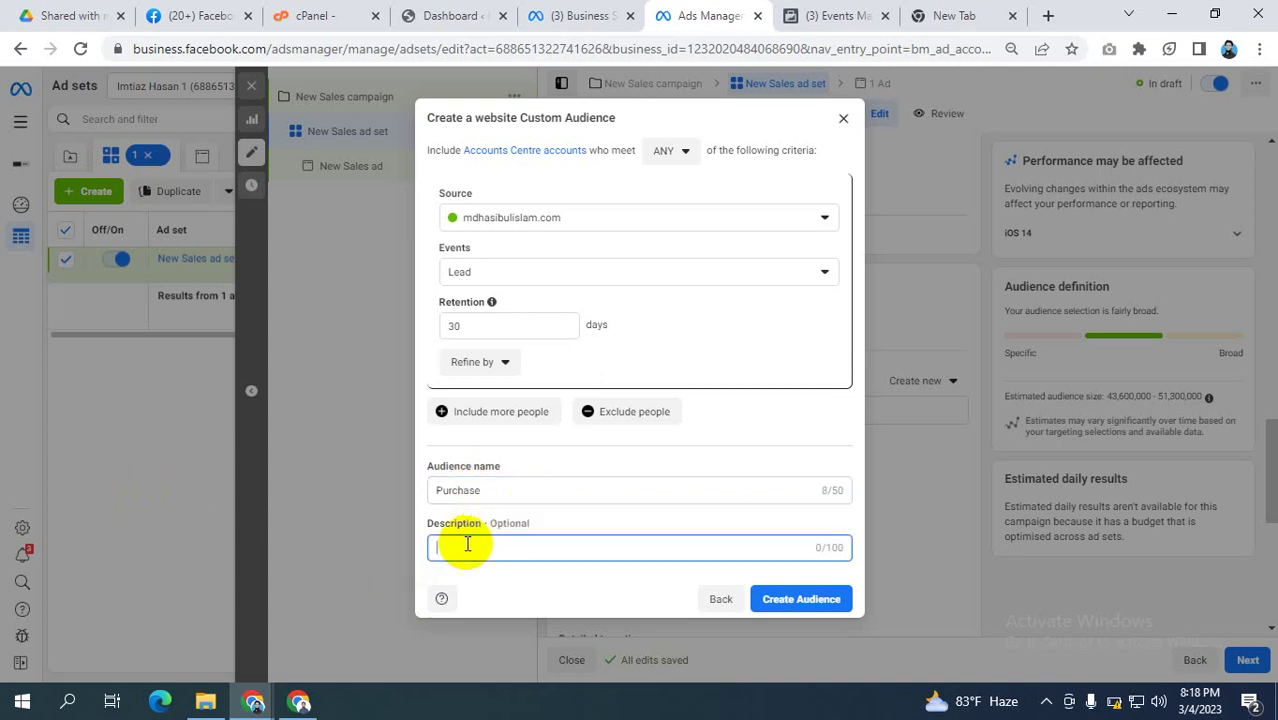
key("ctrl+v")
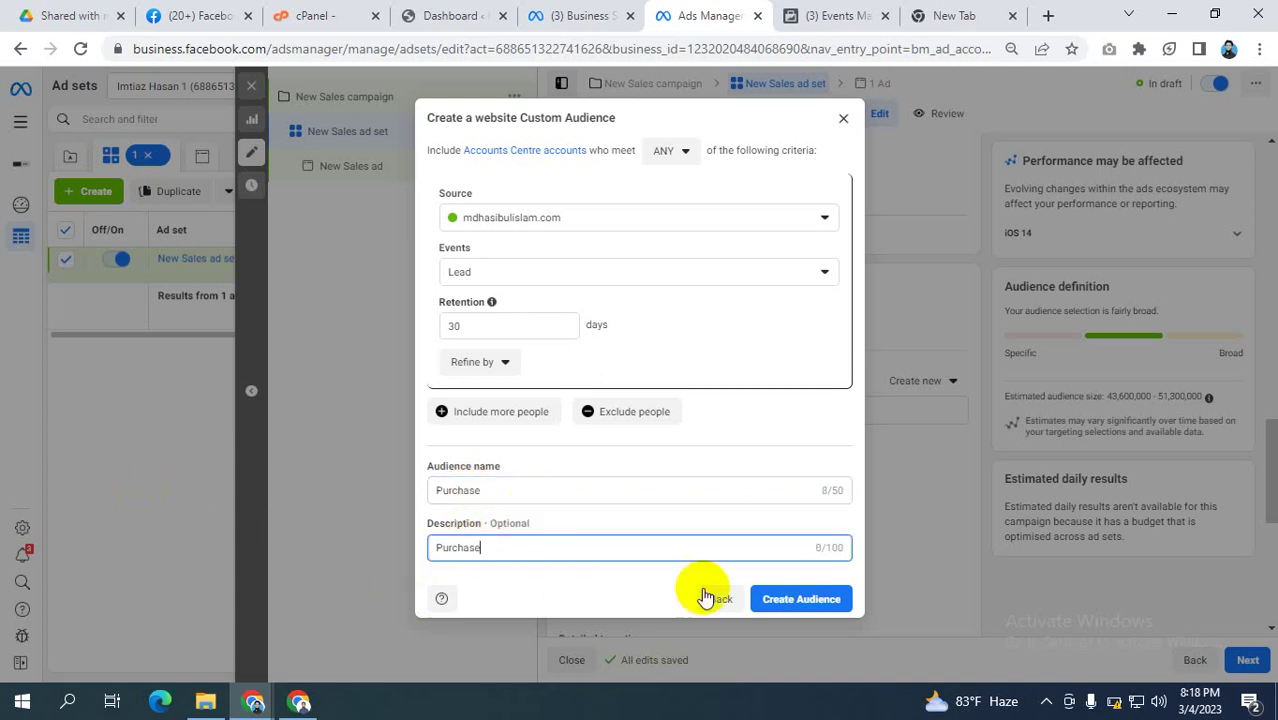
- Create the "Purchase" website Custom Audience and check the pixel's event list in Events Manager
left_click(813, 606)
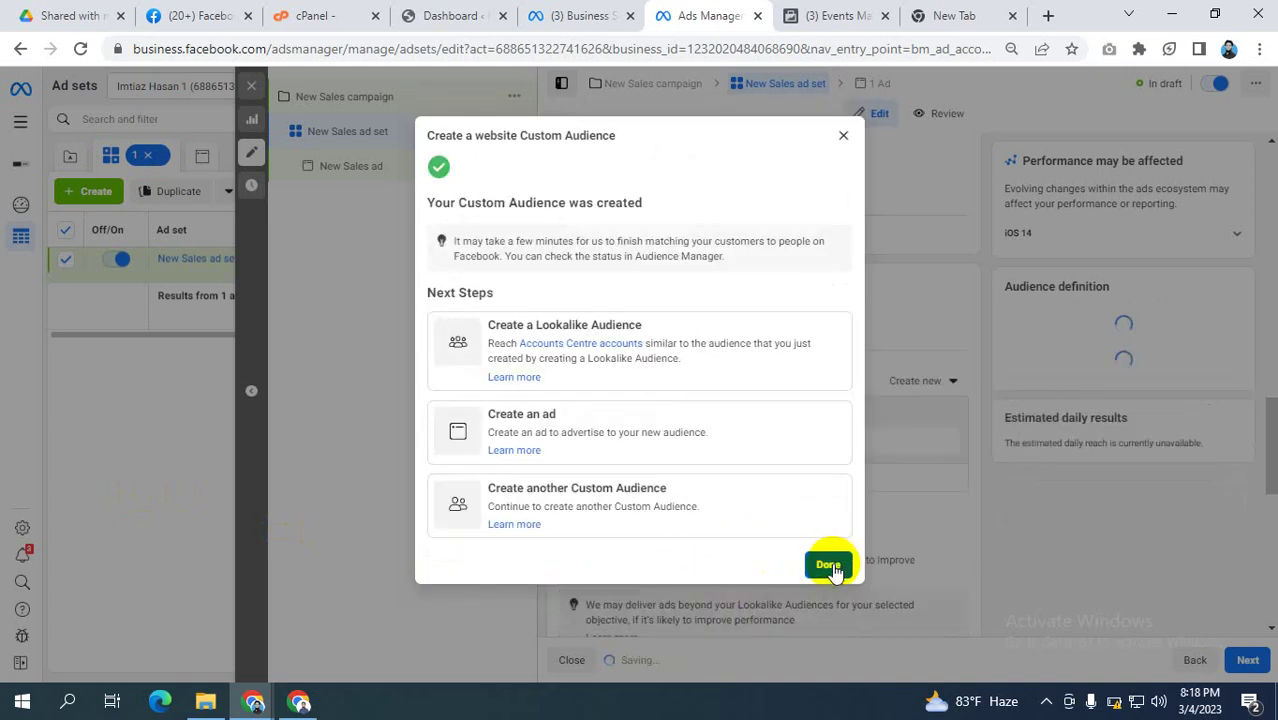
left_click(828, 566)
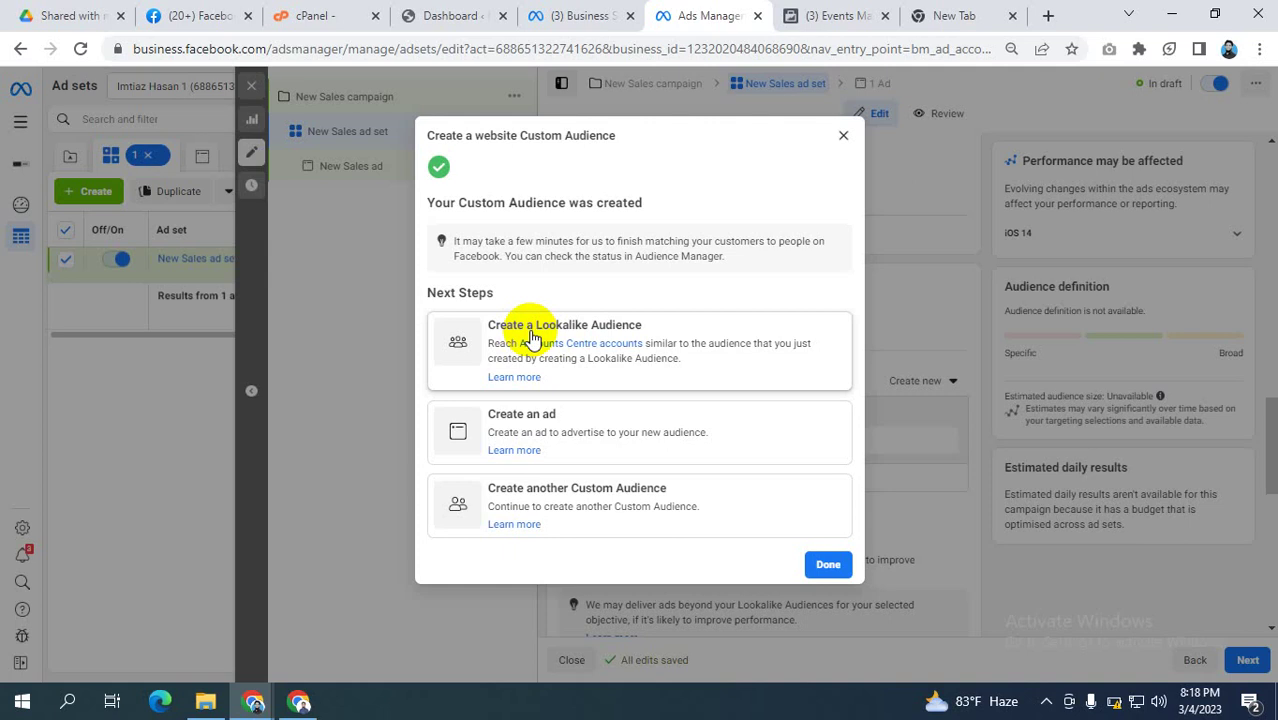
left_click(832, 15)
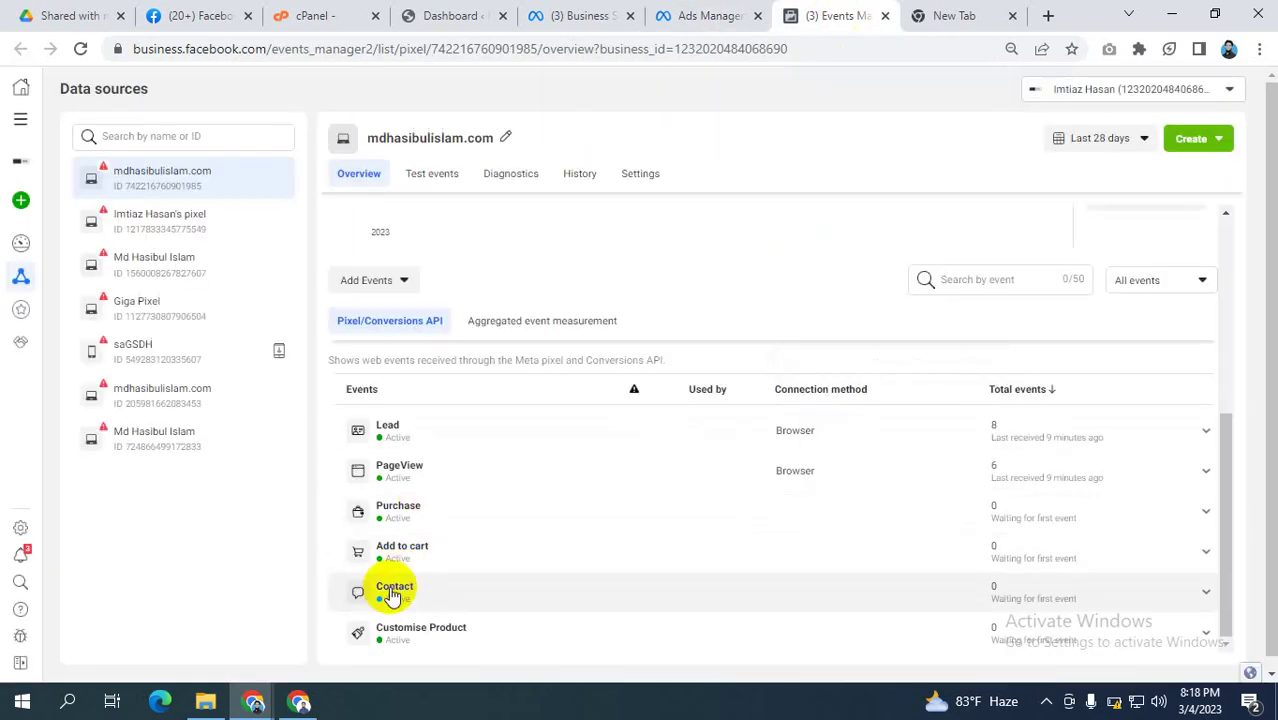
left_click(697, 12)
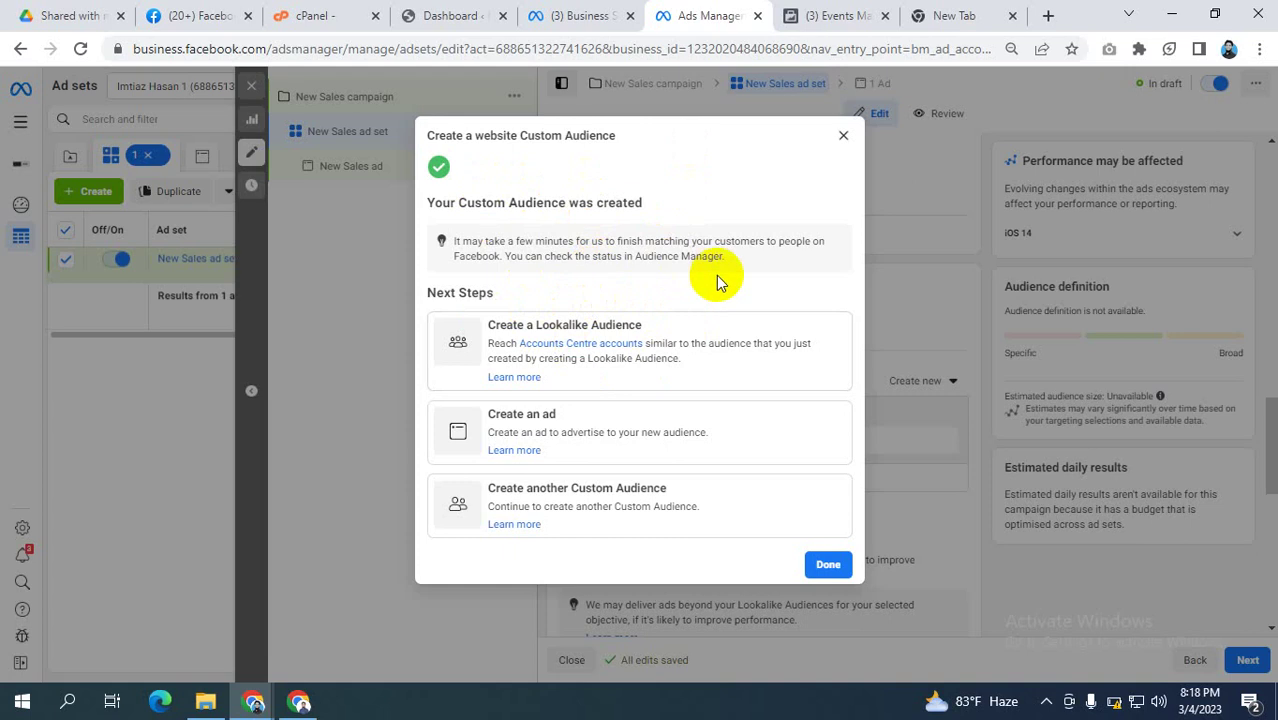
- Review the Lookalike Audience settings with "Purchase" as the source, close them, and check the actions offered for that Custom Audience in the ad set
left_click(503, 338)
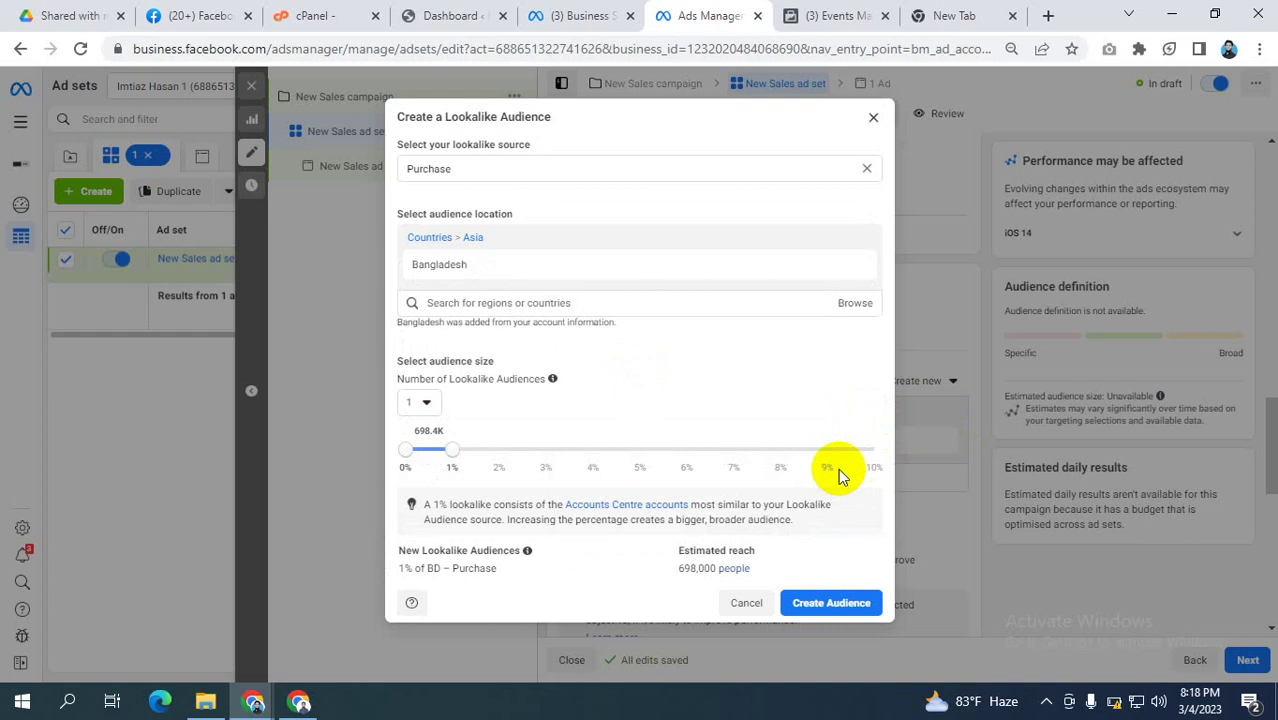
left_click(873, 117)
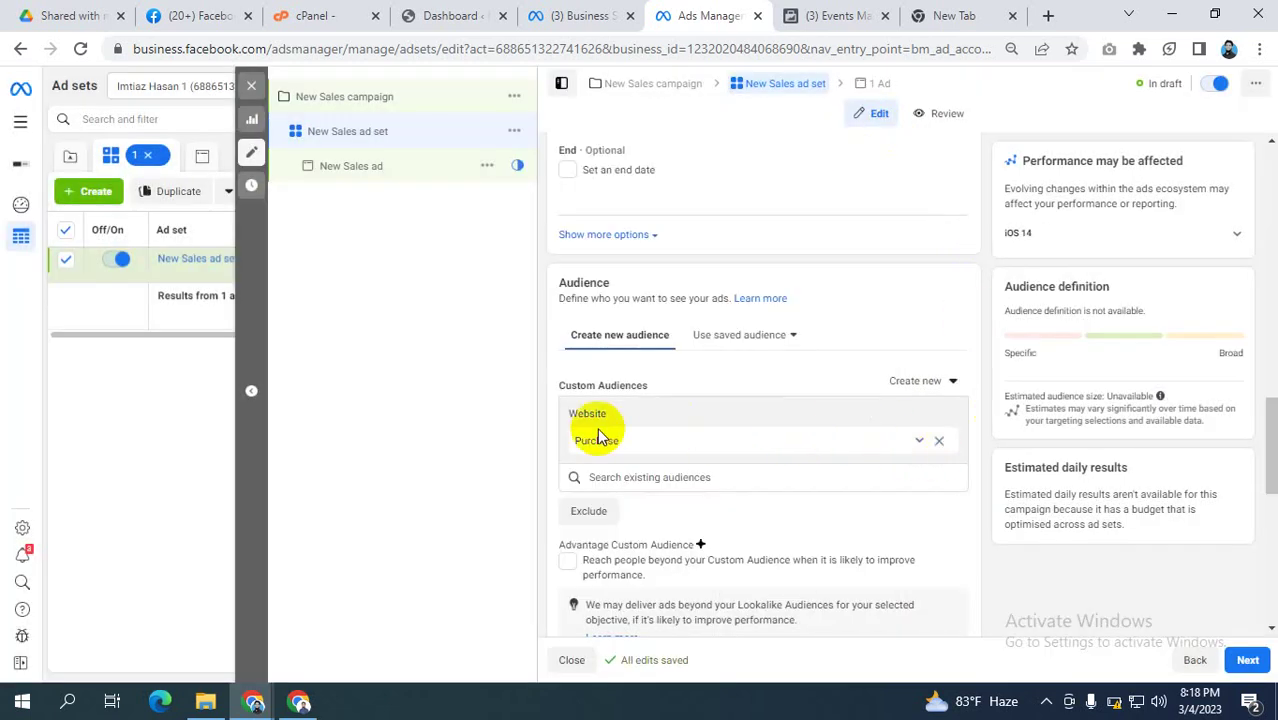
scroll(645, 365, "down", 2)
scroll(645, 362, "up", 1)
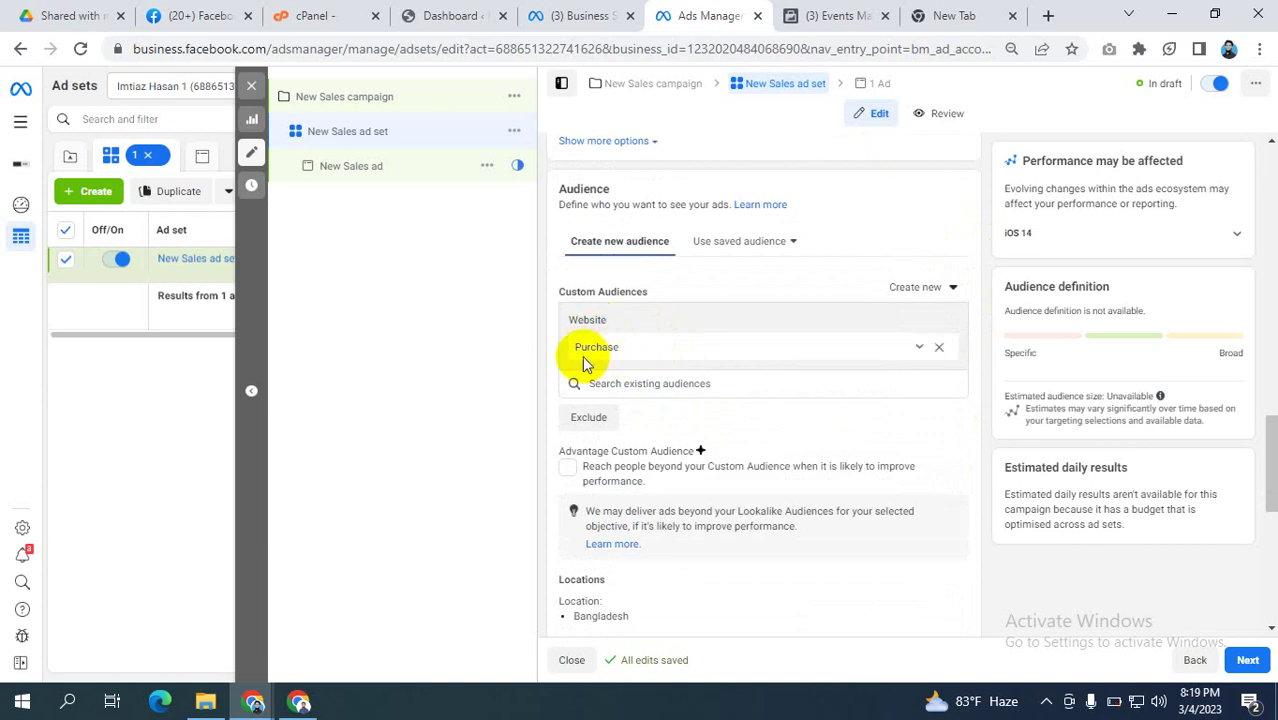
left_click(919, 349)
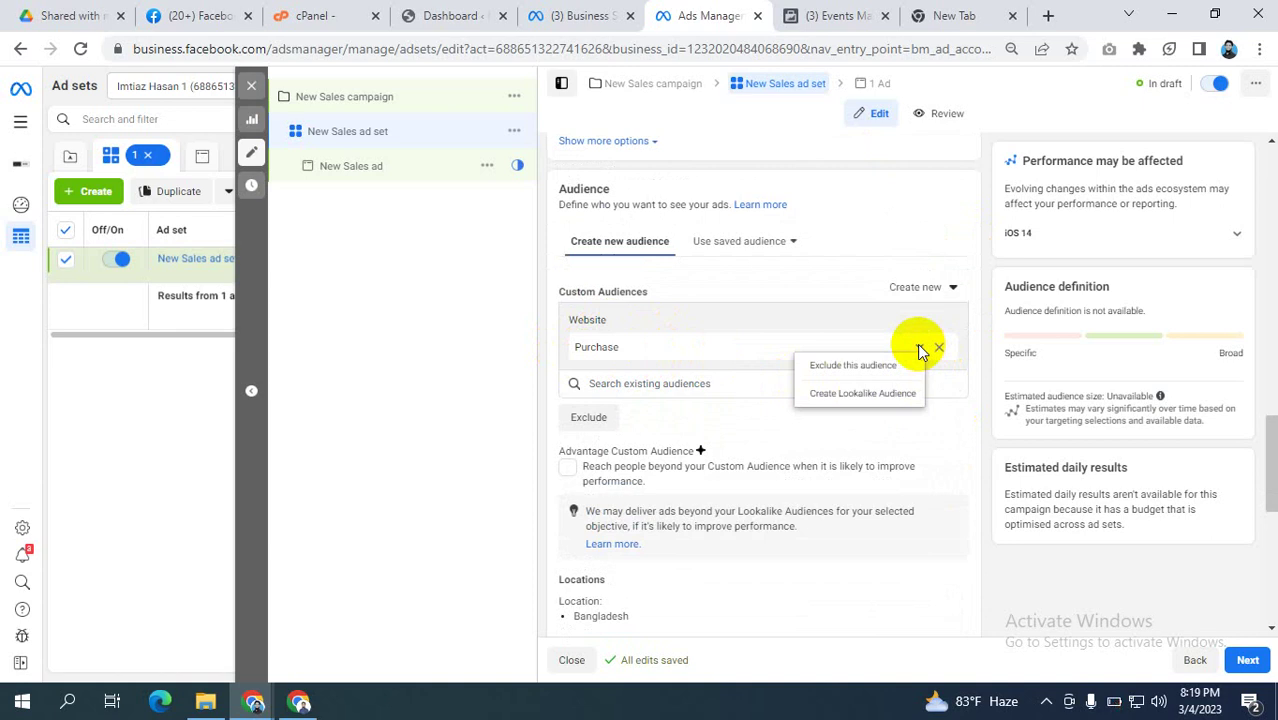
left_click(502, 342)
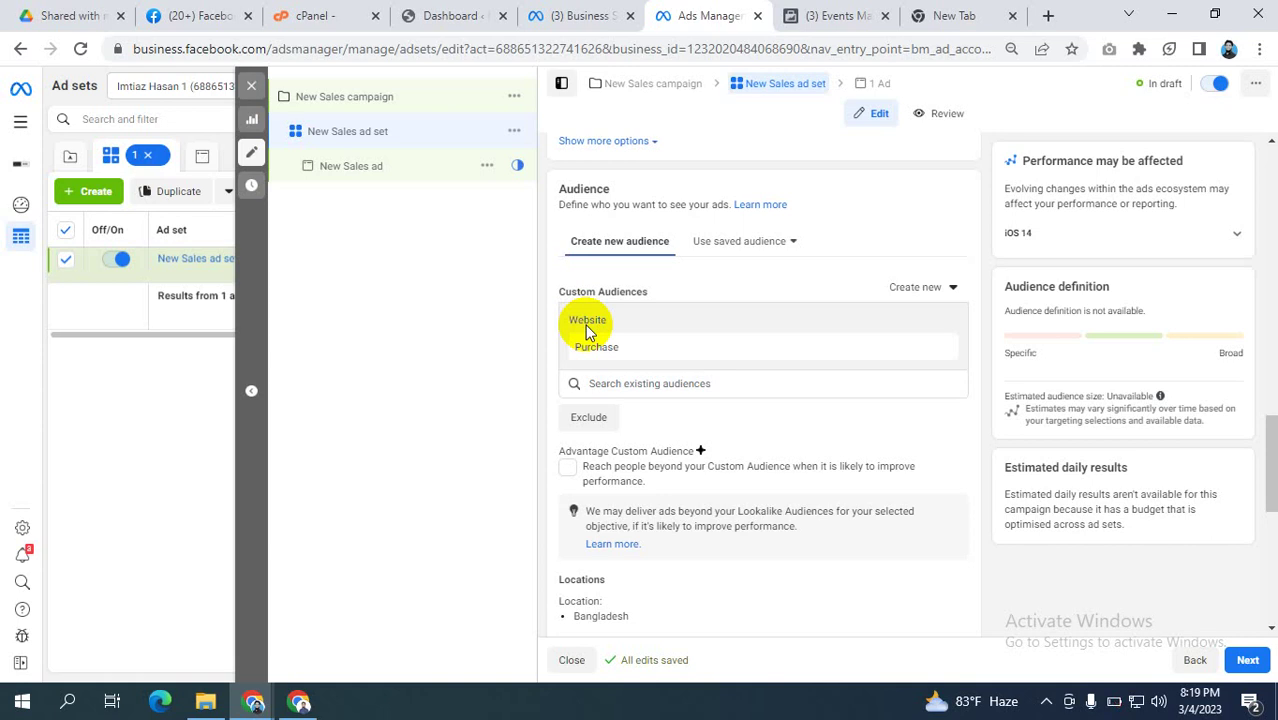
- Open the Lookalike Audience setup from the ad set's "Purchase" Custom Audience
left_click(918, 347)
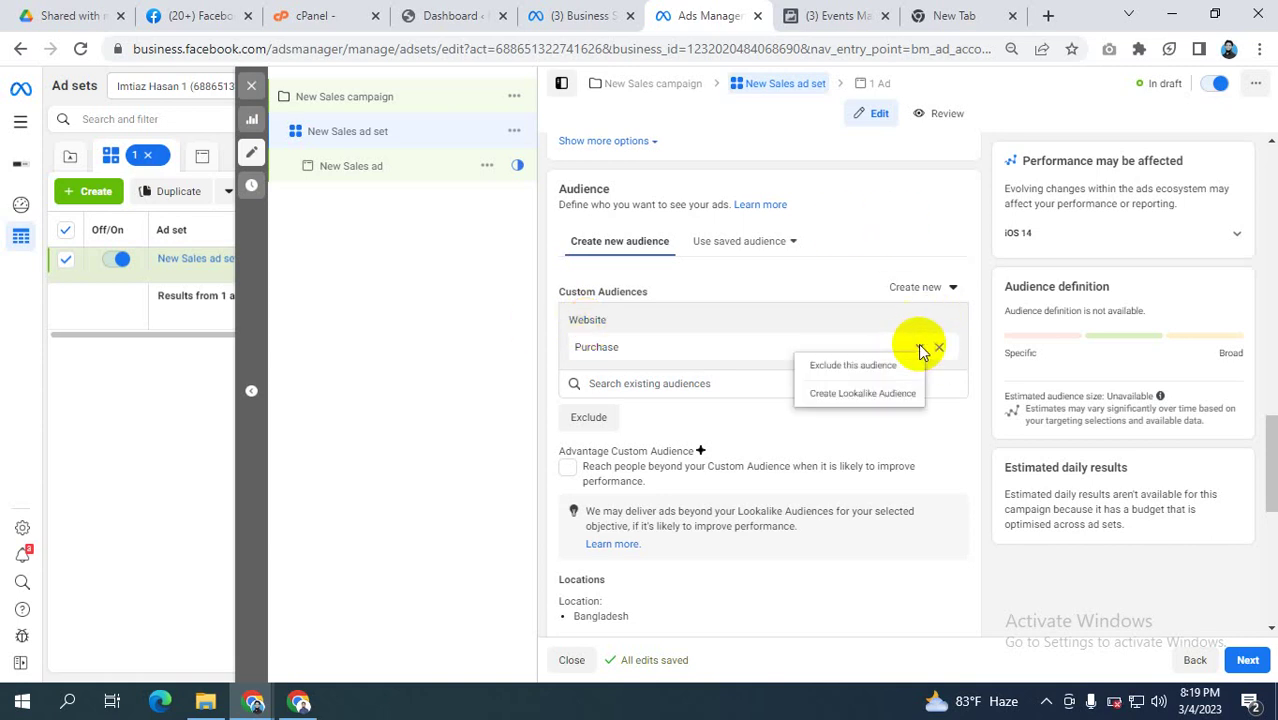
left_click(851, 400)
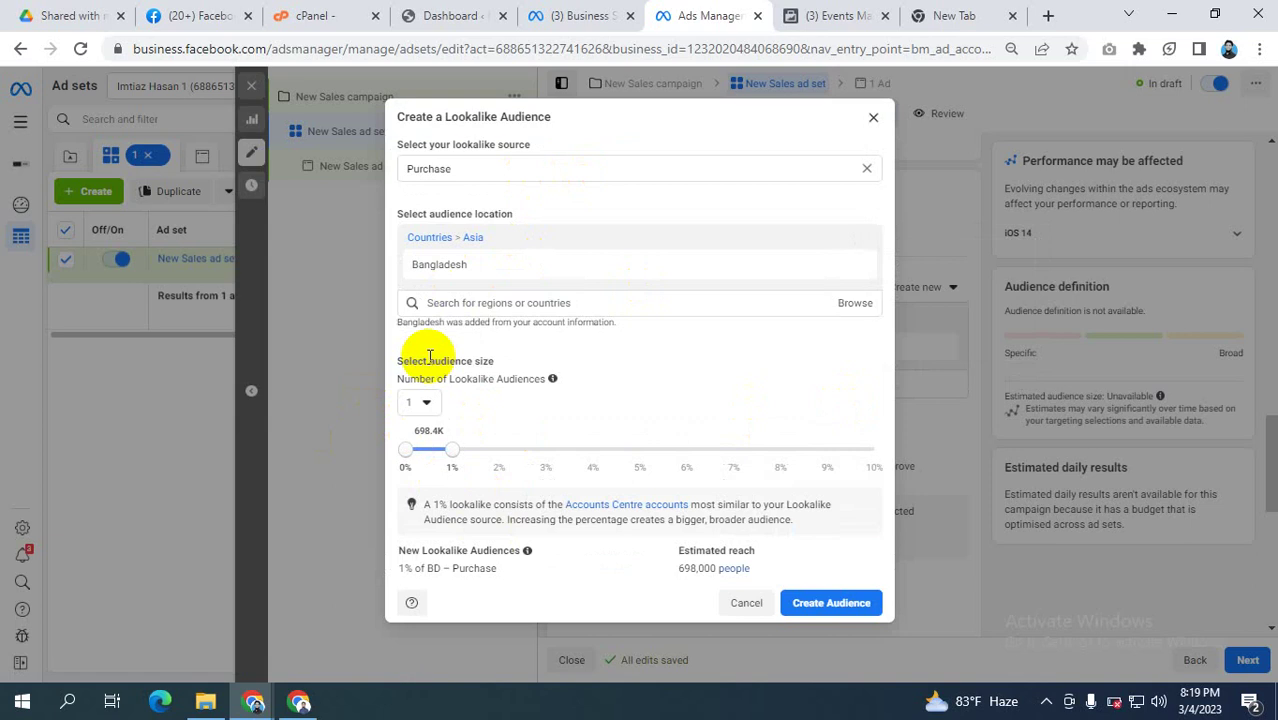
left_click(840, 15)
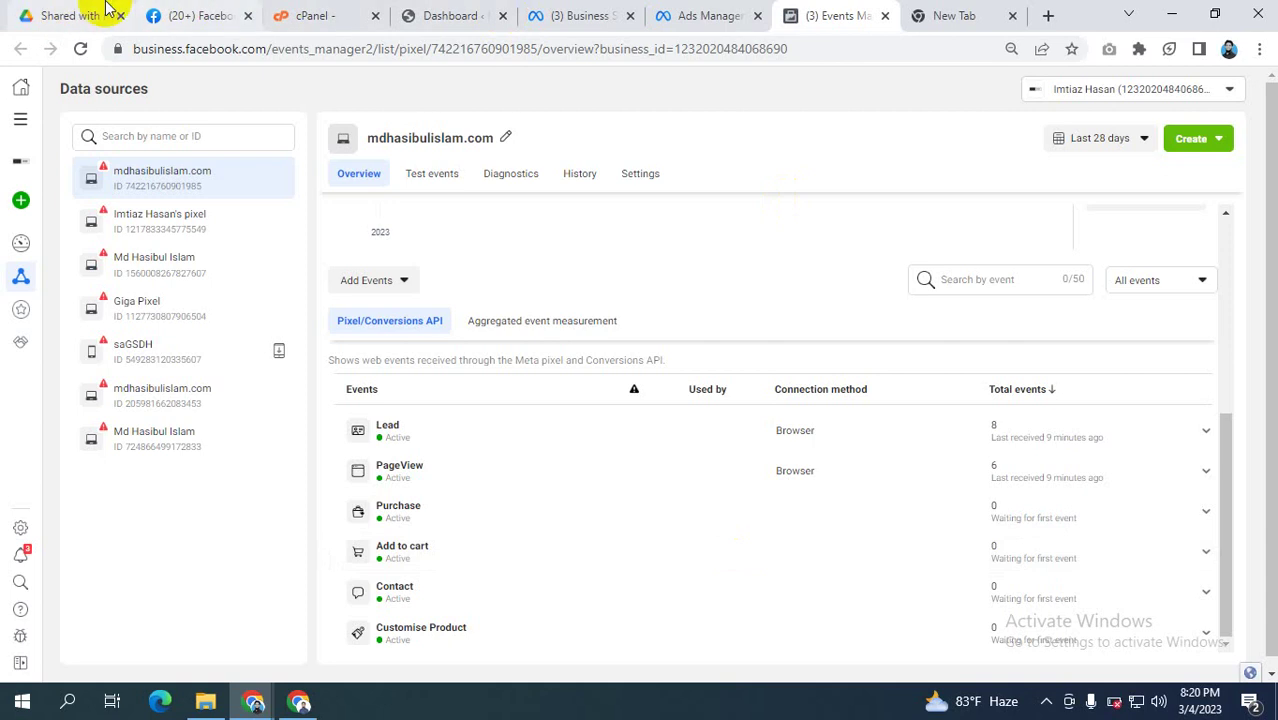
left_click(63, 15)
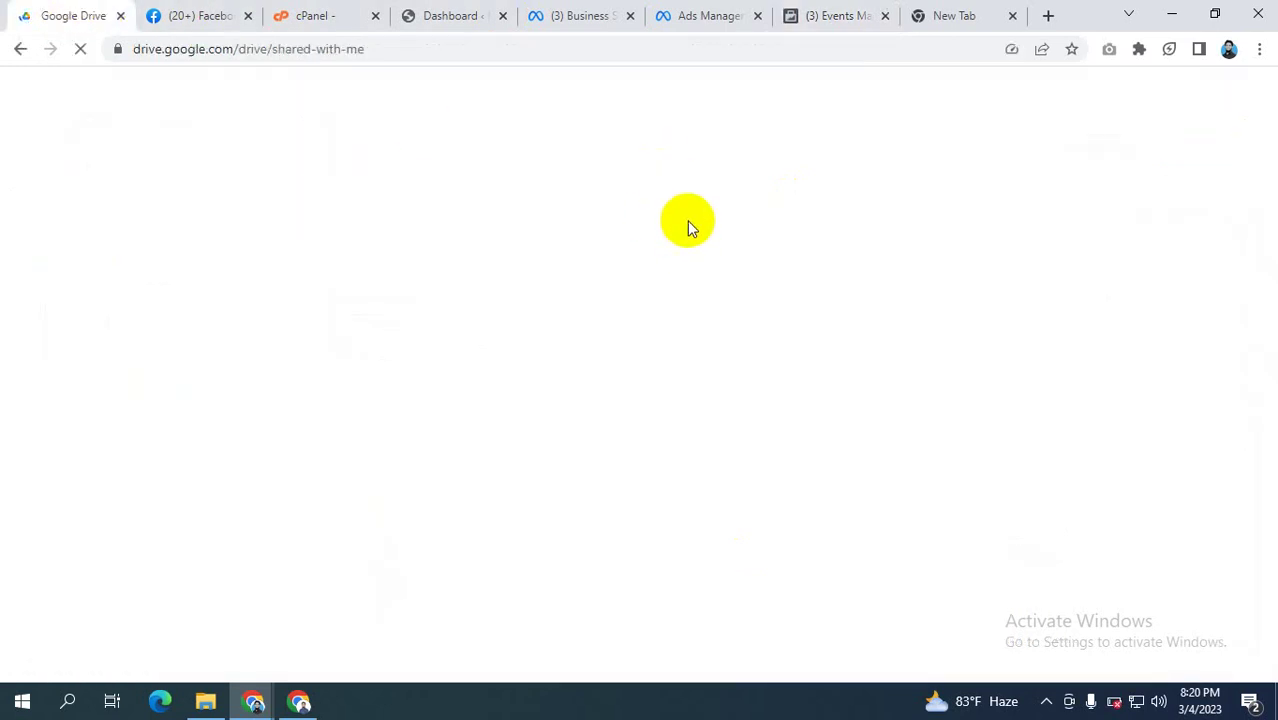
left_click(1046, 701)
left_click(1010, 665)
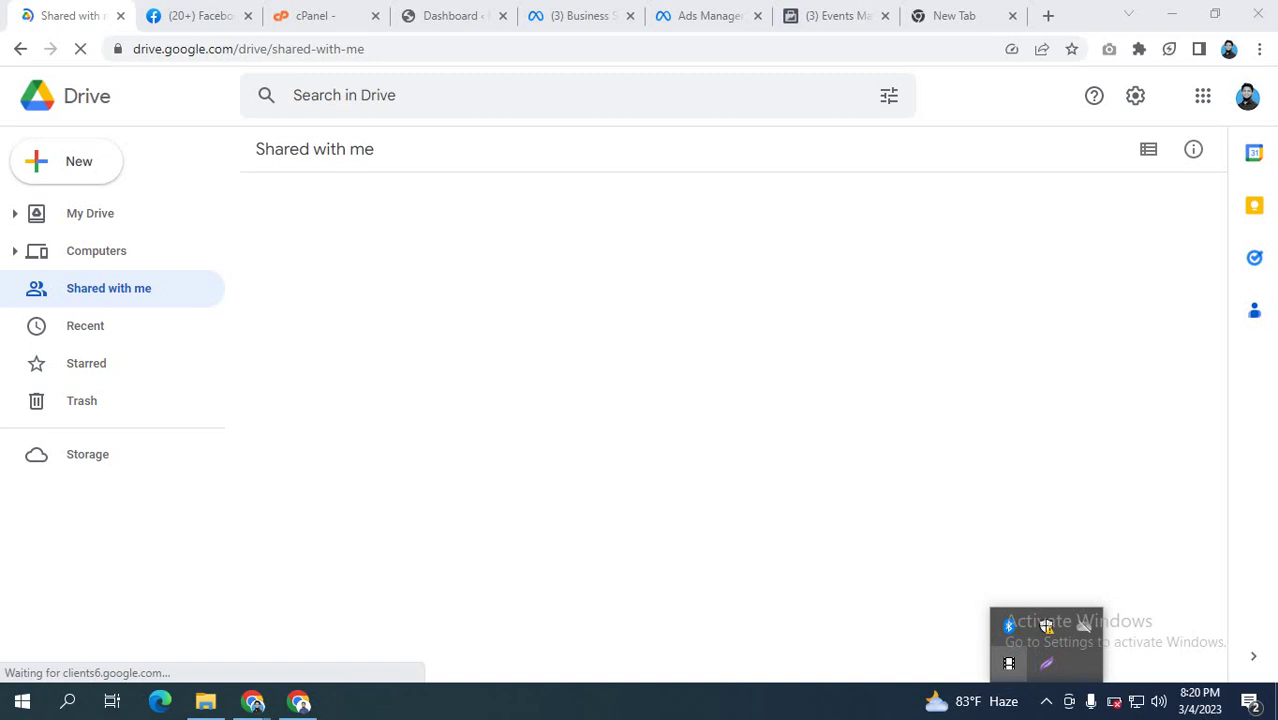